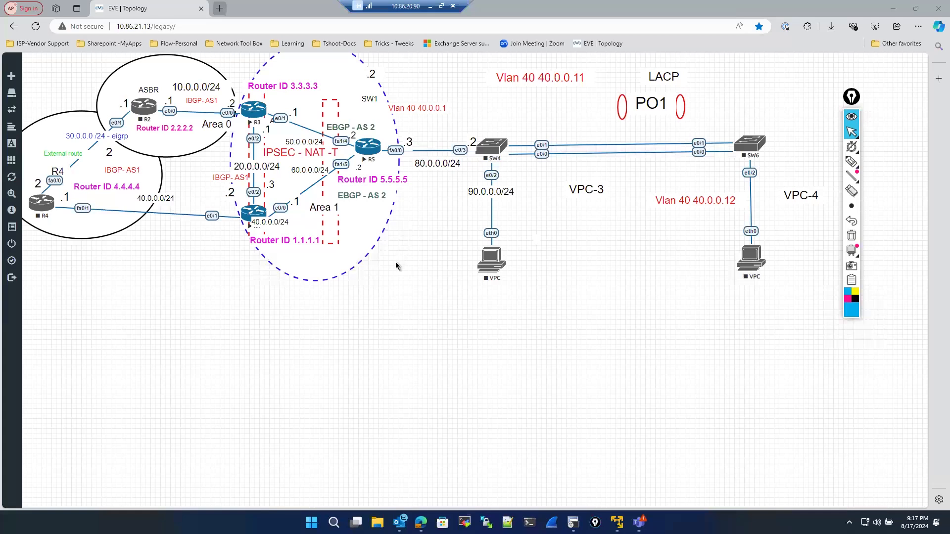
- Open the R1 console session and enter privileged EXEC mode
click(573, 523)
key(Return)
key(Return)
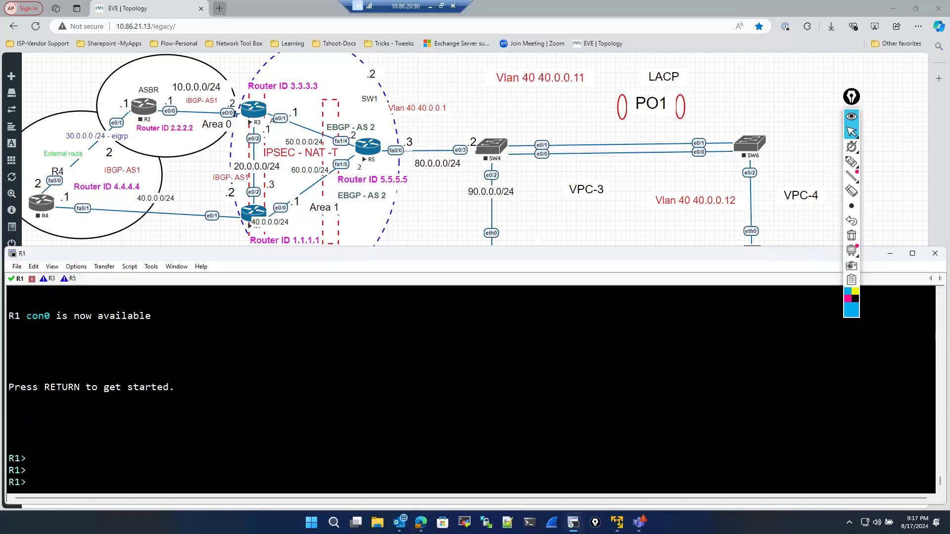
text(en)
key(Return)
key(Return)
key(Return)
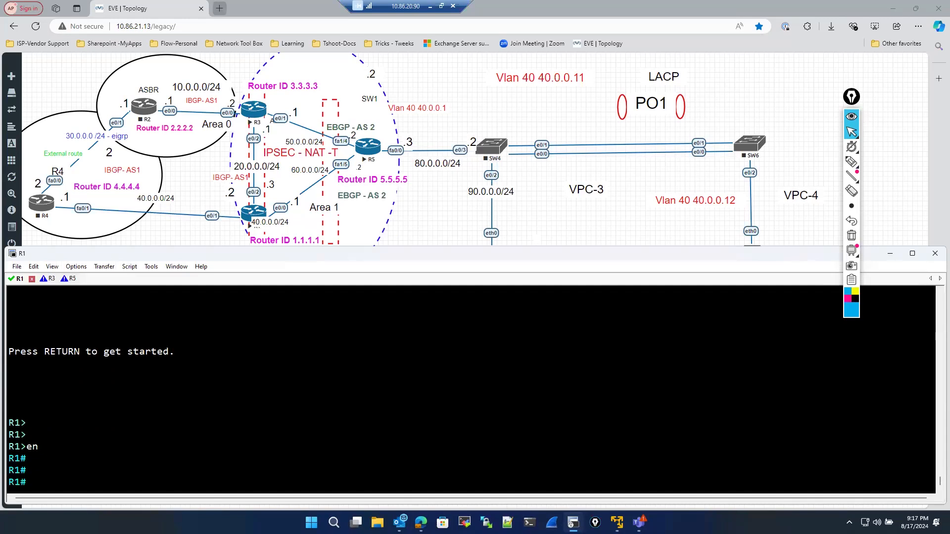
text(sho)
key(Tab)
key(BackSpace)
key(BackSpace)
key(BackSpace)
key(BackSpace)
key(BackSpace)
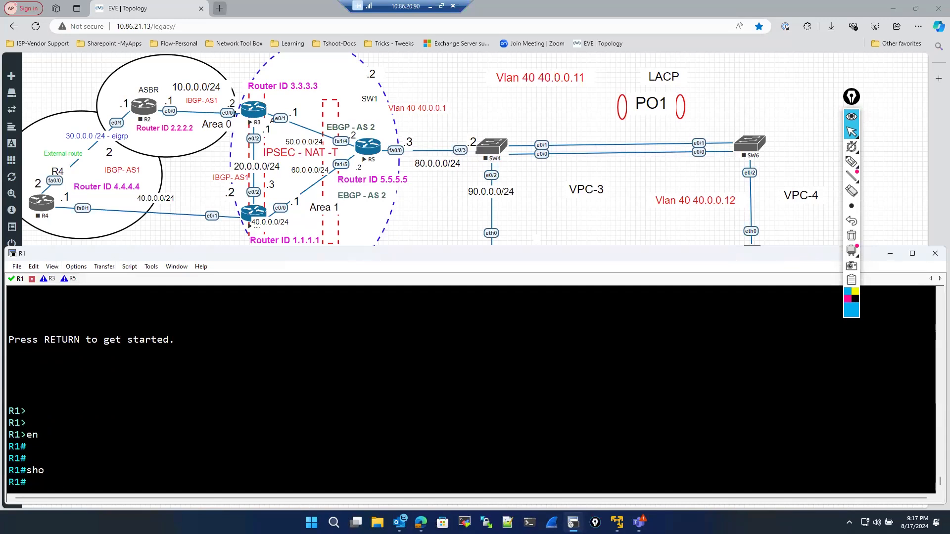
text(sho)
key(Tab)
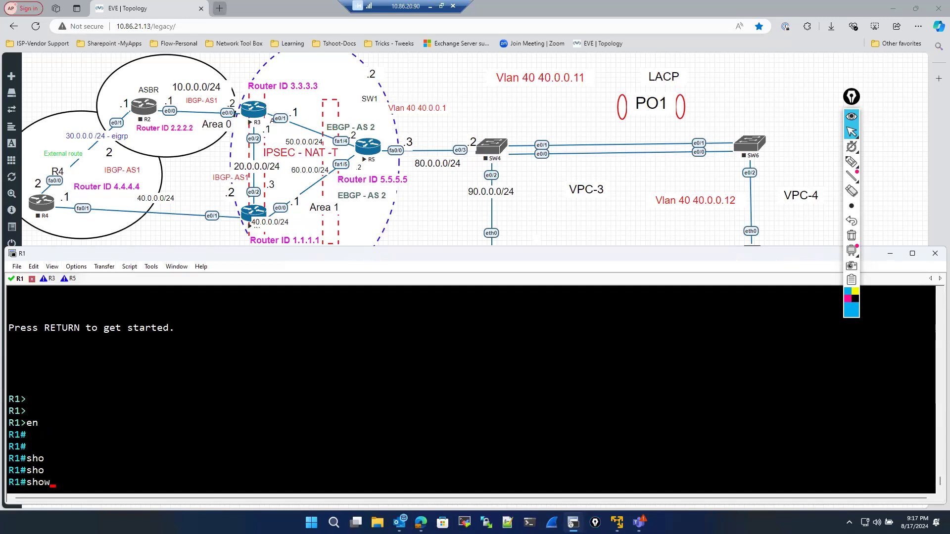
key(BackSpace)
key(BackSpace)
key(BackSpace)
text(s)
text(sho)
key(Tab)
key(BackSpace)
key(BackSpace)
key(BackSpace)
key(BackSpace)
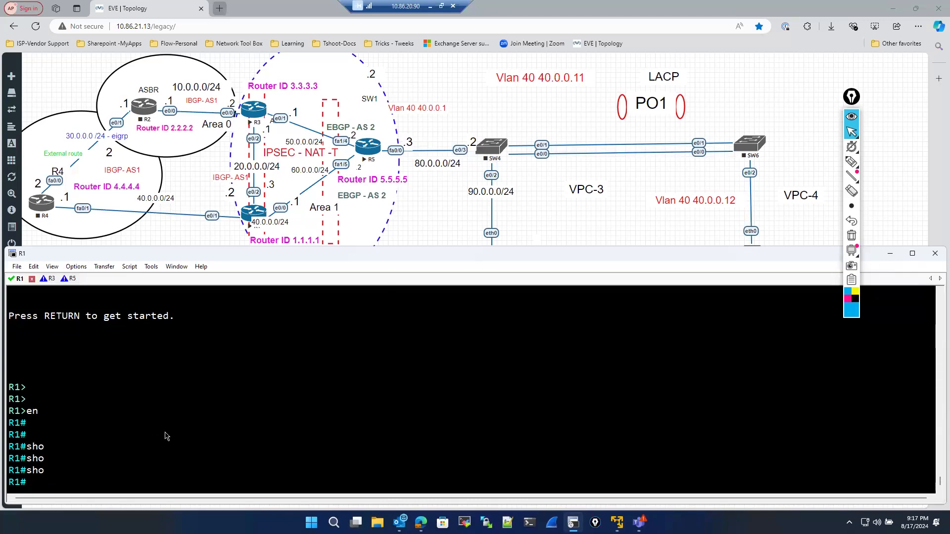
text(sho)
- Display the ISAKMP security associations on R1 with show crypto isakmp sa
key(Tab)
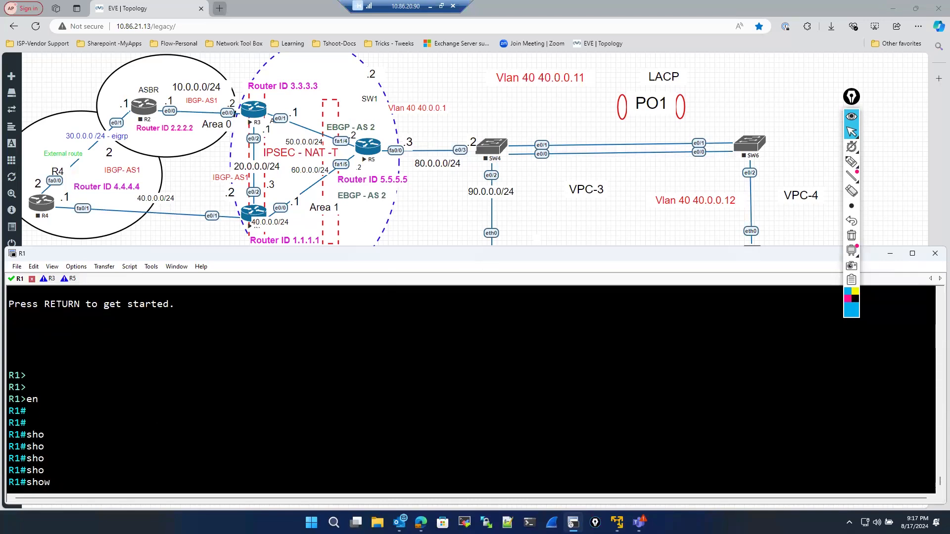
text(r)
key(Tab)
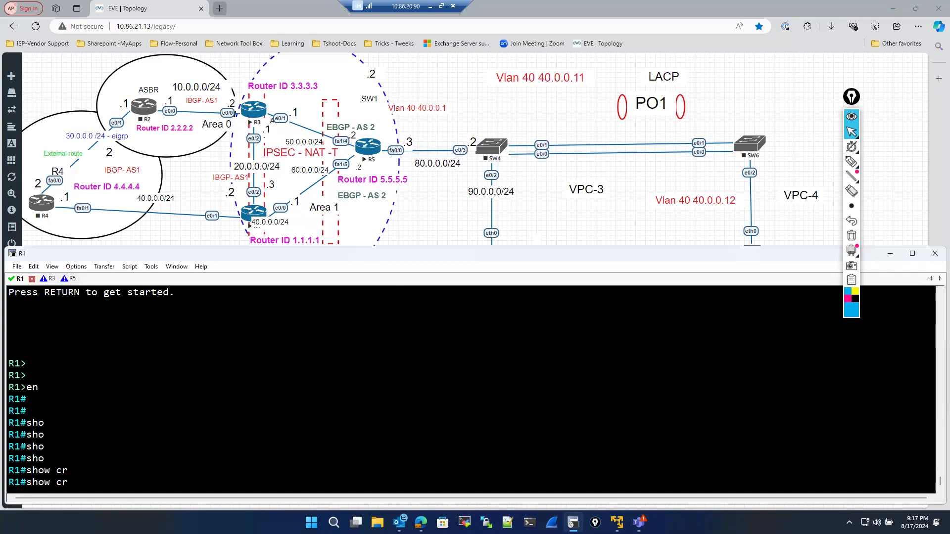
text(y)
key(Tab)
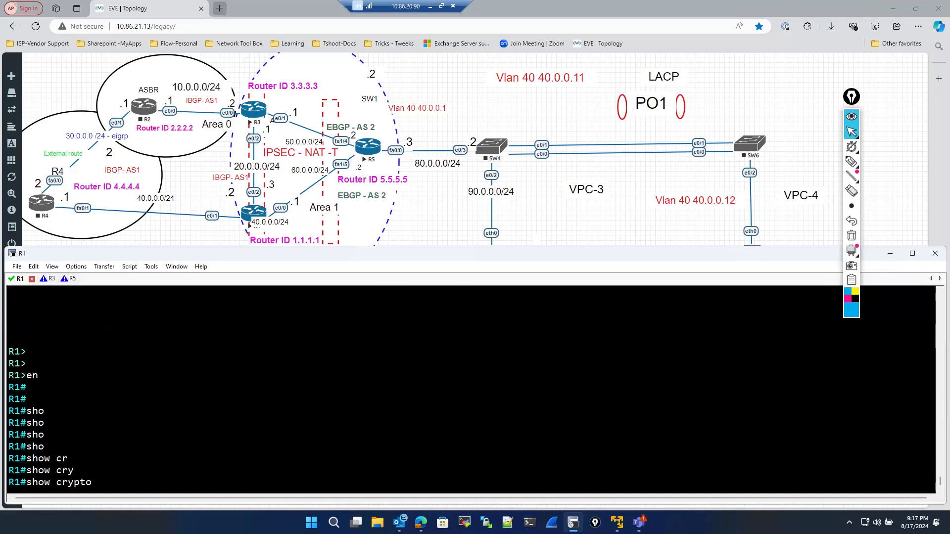
text(is)
key(Tab)
text(sa)
key(Return)
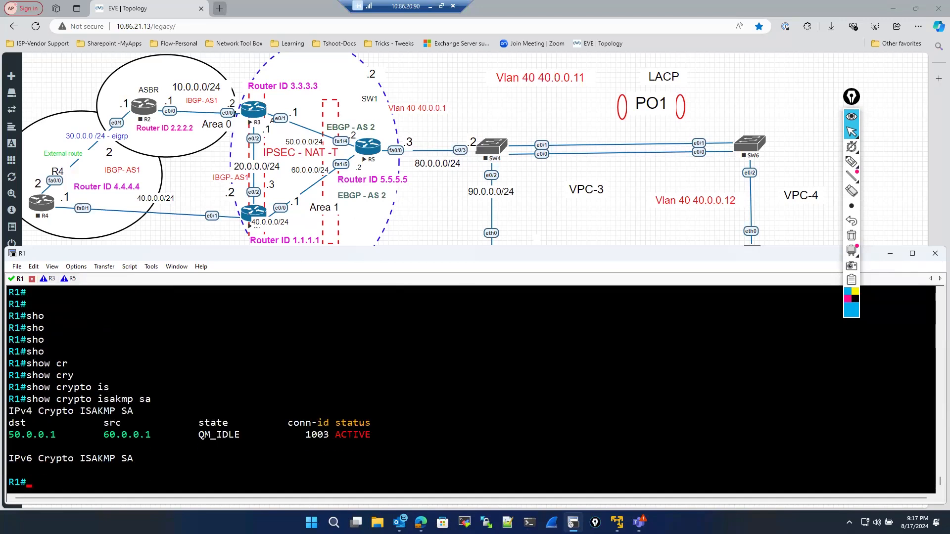
- Display the detailed ISAKMP security association information with show crypto isakmp sa detail
key(Up)
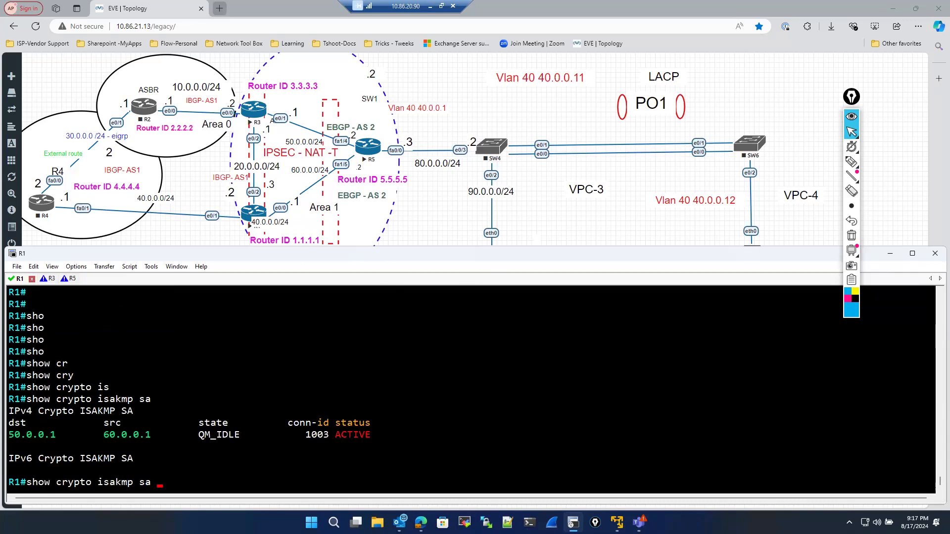
text(de)
key(Tab)
key(Return)
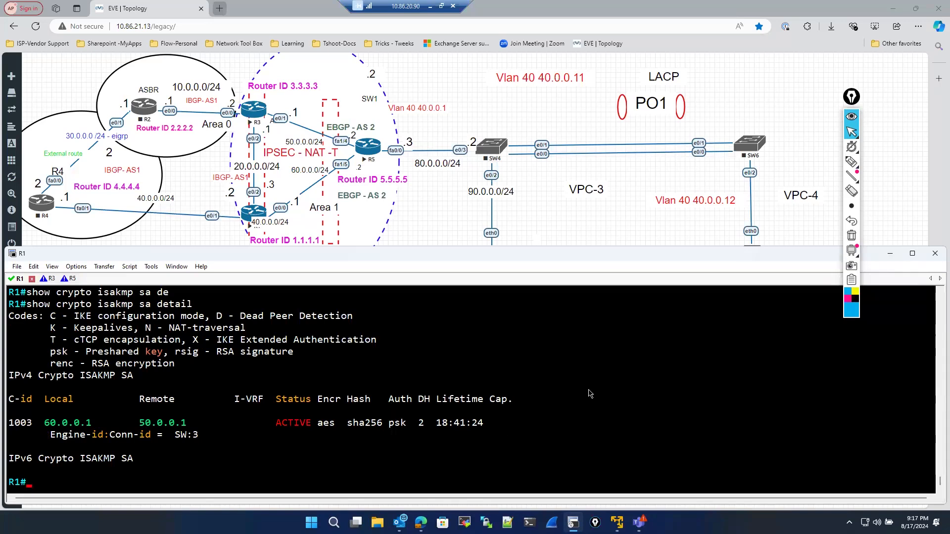
click(851, 162)
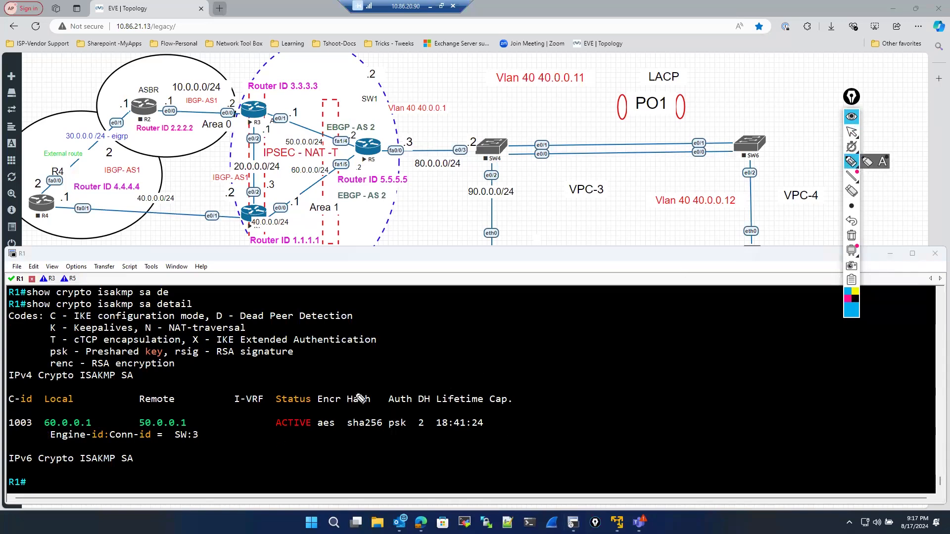
drag(349, 392, 401, 363)
mouse_move(364, 410)
mouse_down()
mouse_move(351, 426)
mouse_move(356, 414)
mouse_up()
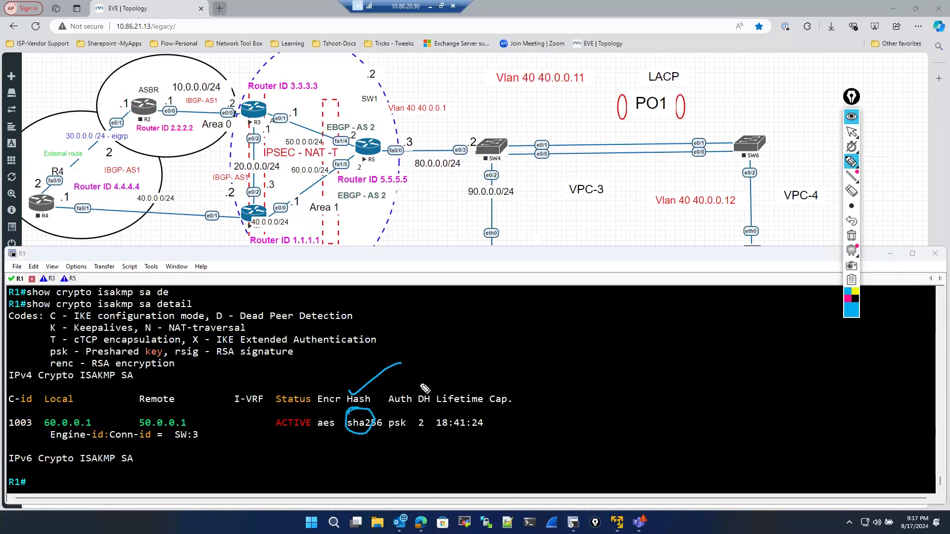
mouse_move(408, 411)
mouse_down()
mouse_move(420, 419)
mouse_move(413, 409)
mouse_move(440, 380)
mouse_move(478, 420)
mouse_move(446, 386)
mouse_up()
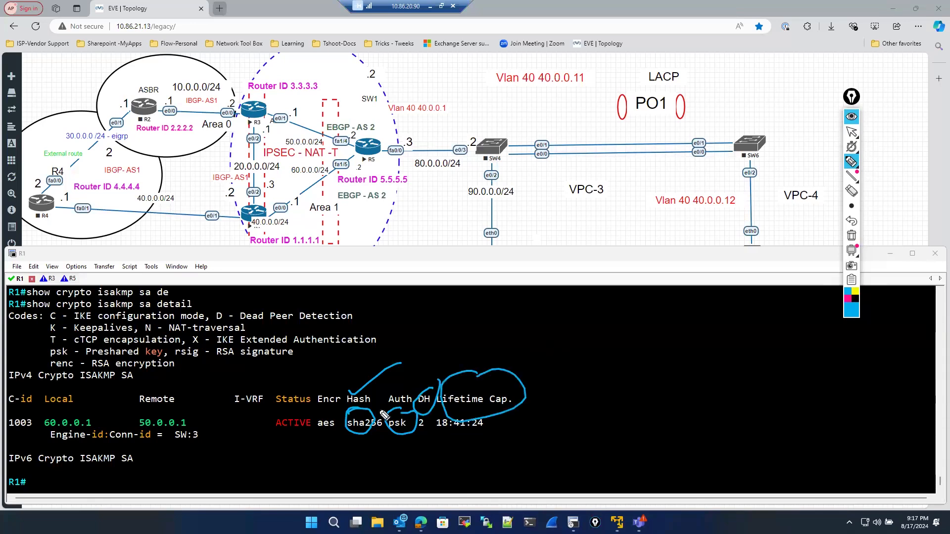
drag(333, 387, 342, 383)
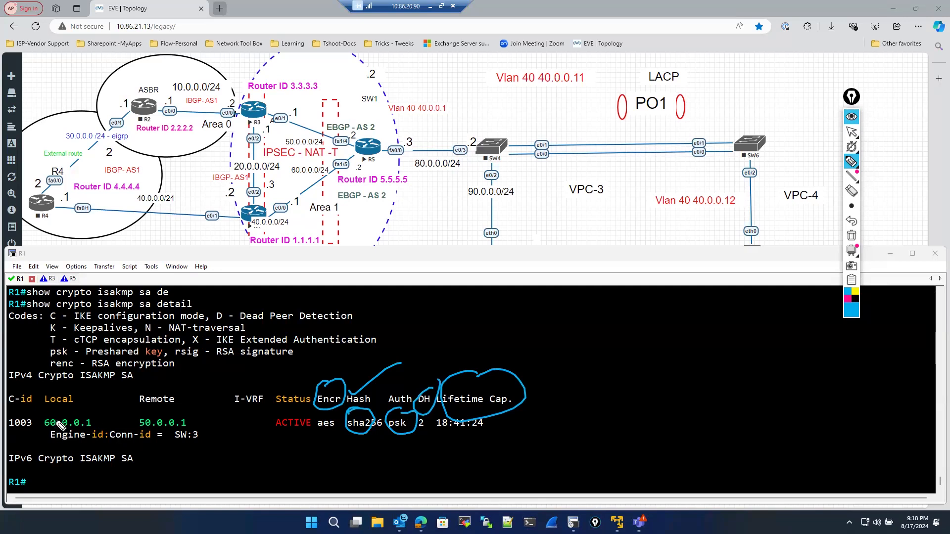
drag(58, 421, 110, 389)
mouse_move(304, 161)
mouse_down()
mouse_move(302, 179)
mouse_move(261, 201)
mouse_move(278, 198)
mouse_up()
mouse_move(211, 412)
mouse_down()
mouse_move(140, 422)
mouse_move(212, 411)
mouse_up()
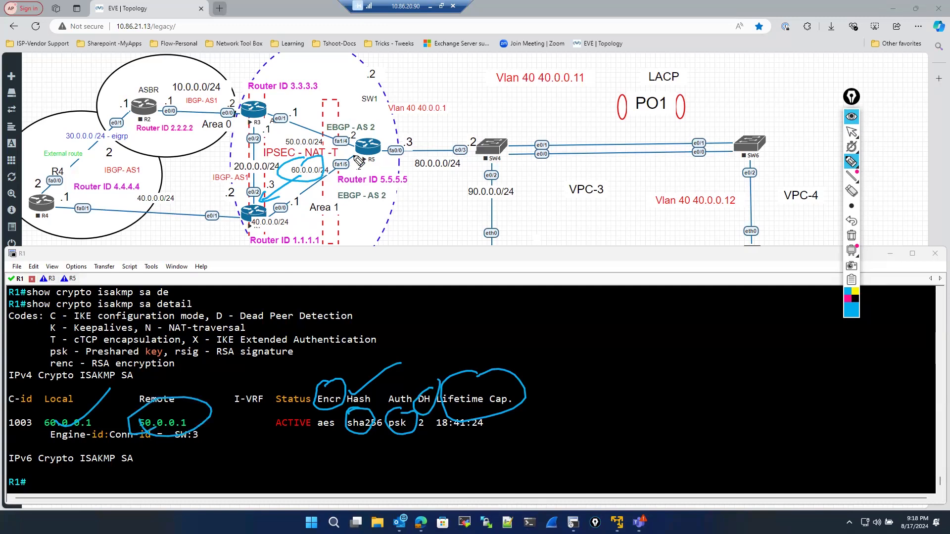
mouse_move(341, 173)
mouse_down()
mouse_move(355, 128)
mouse_move(271, 98)
mouse_up()
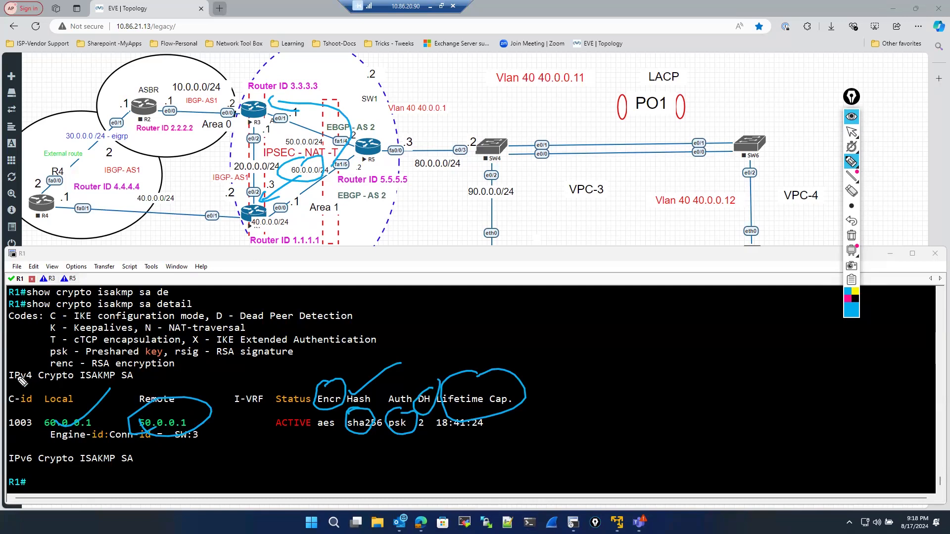
mouse_move(24, 387)
mouse_down()
mouse_move(131, 381)
mouse_move(75, 367)
mouse_move(11, 372)
mouse_up()
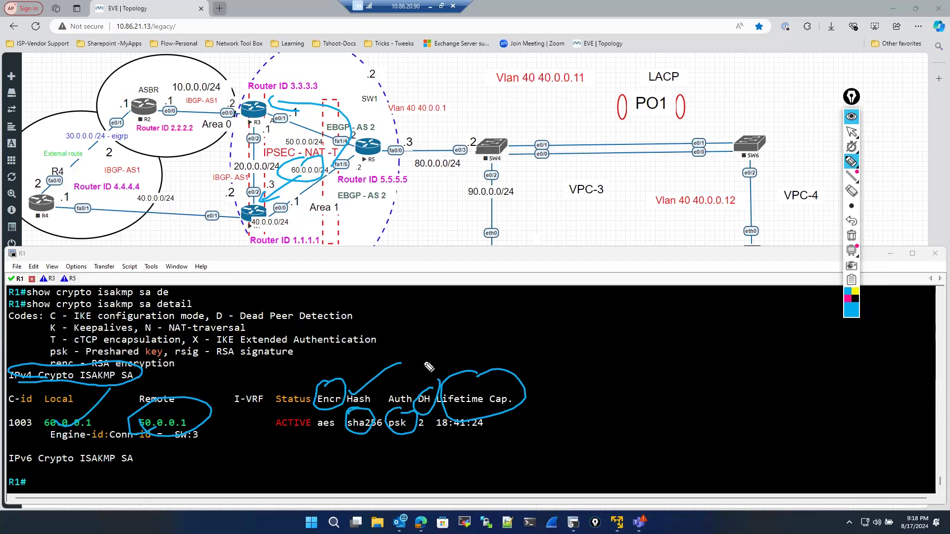
click(853, 132)
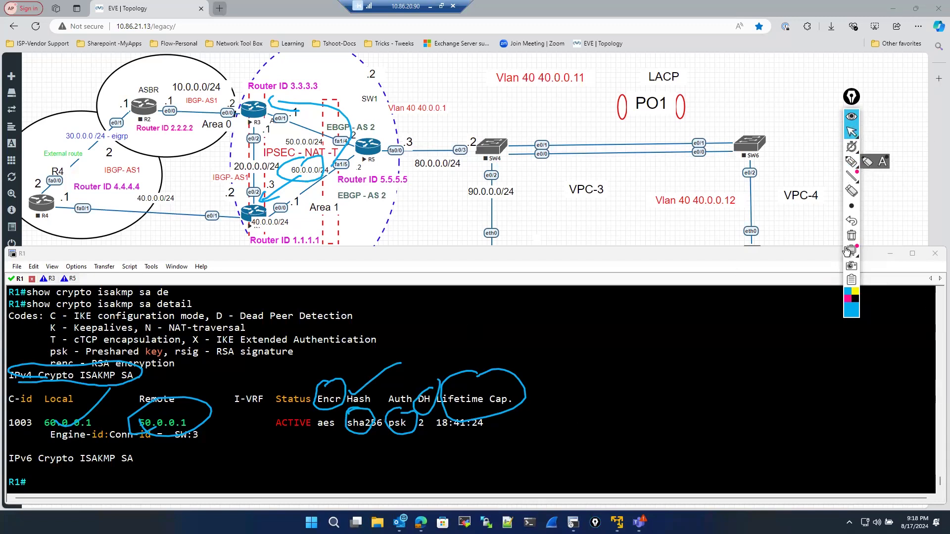
click(851, 236)
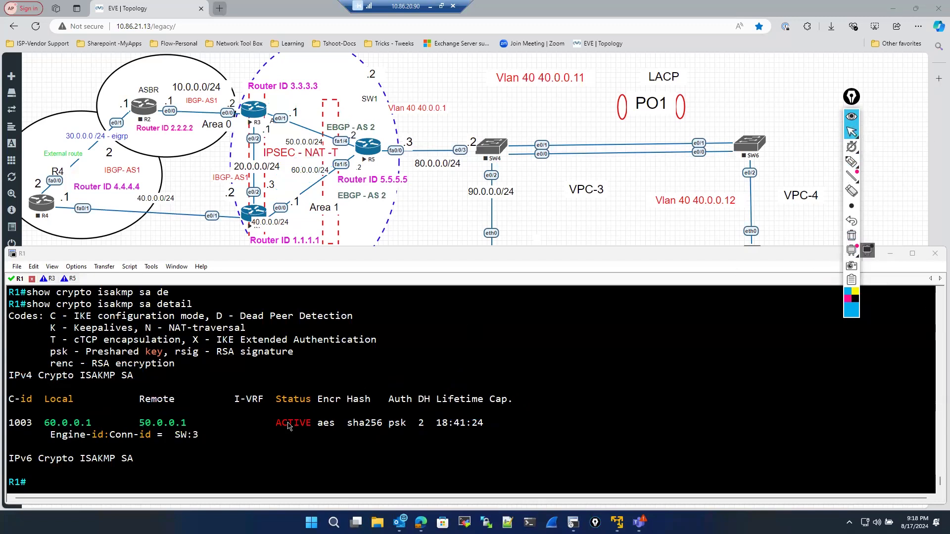
- Display the IPsec security associations on R1 with show crypto ipsec sa
click(258, 404)
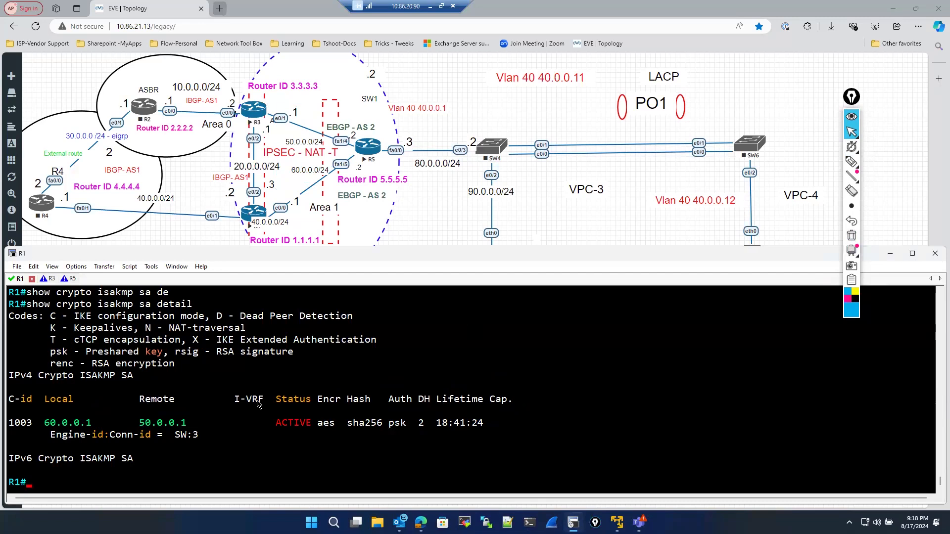
text(sho)
key(Tab)
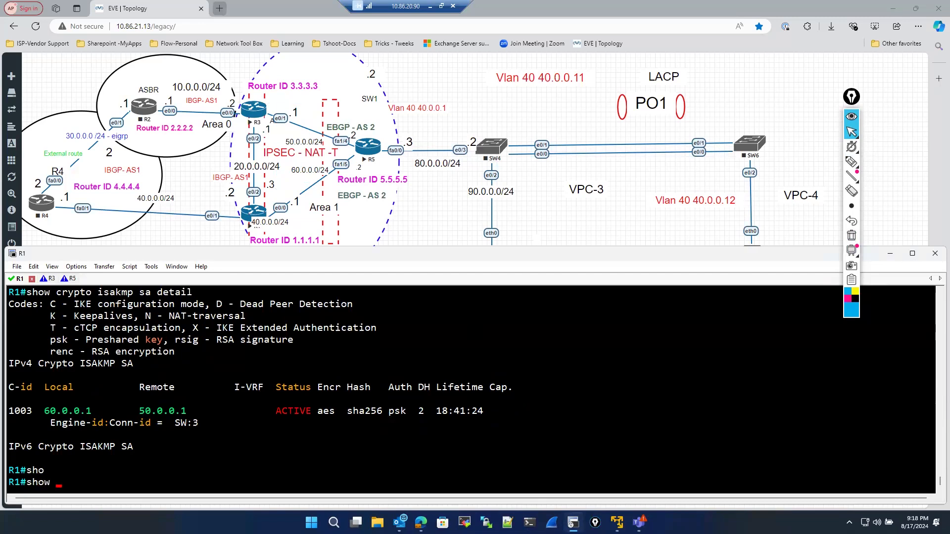
key(BackSpace)
key(BackSpace)
key(BackSpace)
key(BackSpace)
text(sho)
key(Tab)
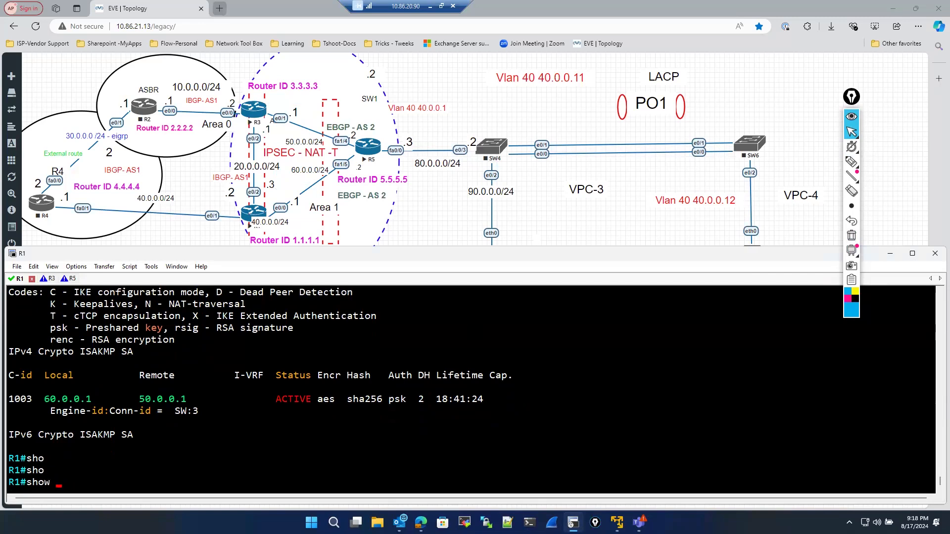
text(cr)
key(Tab)
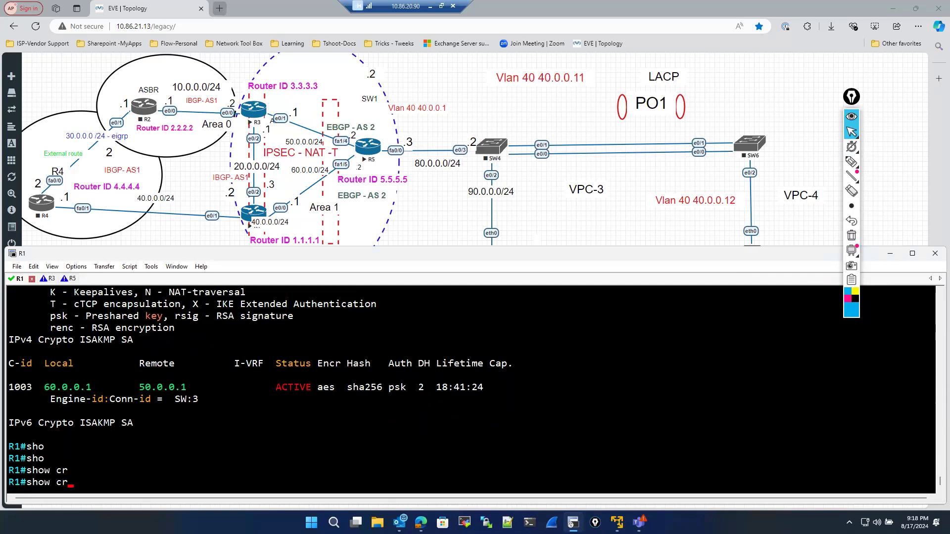
text(y)
key(Tab)
text(ip)
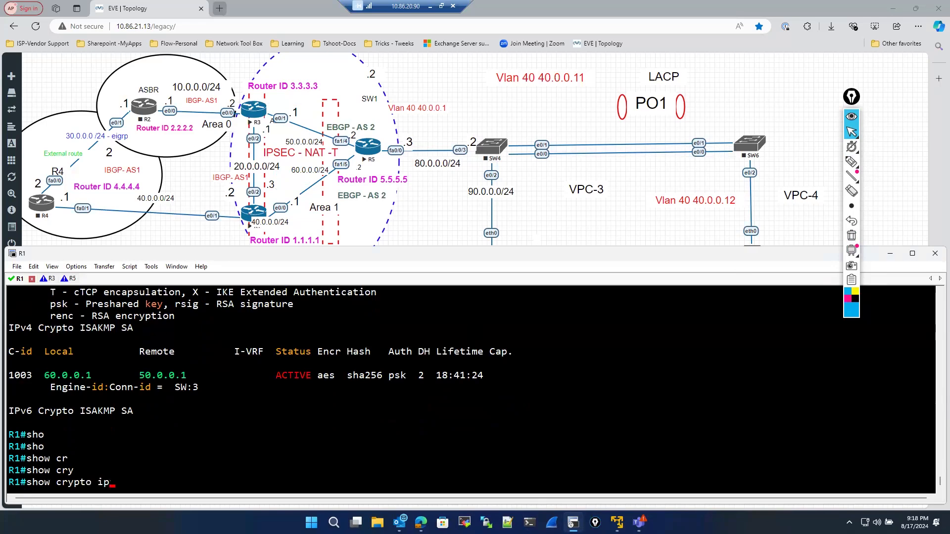
key(Tab)
text(a)
key(Tab)
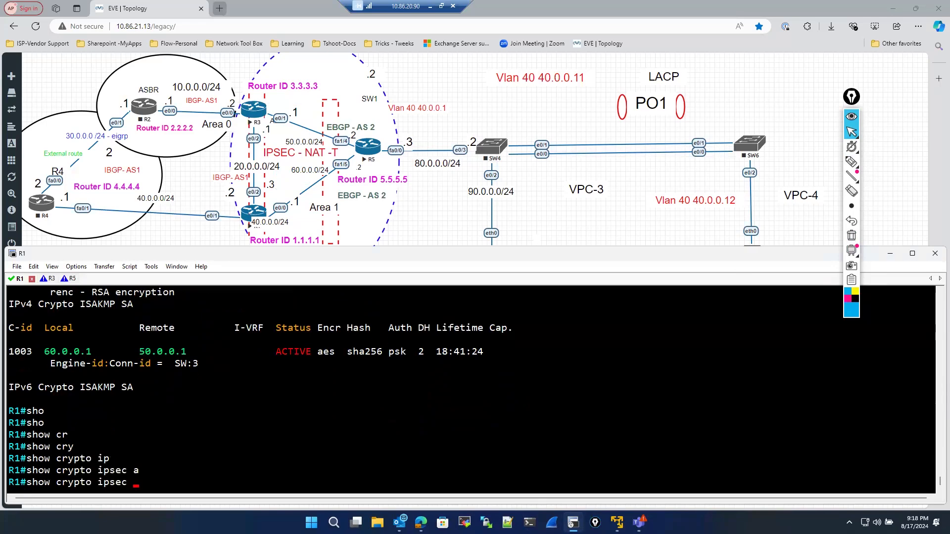
text(sa)
key(Return)
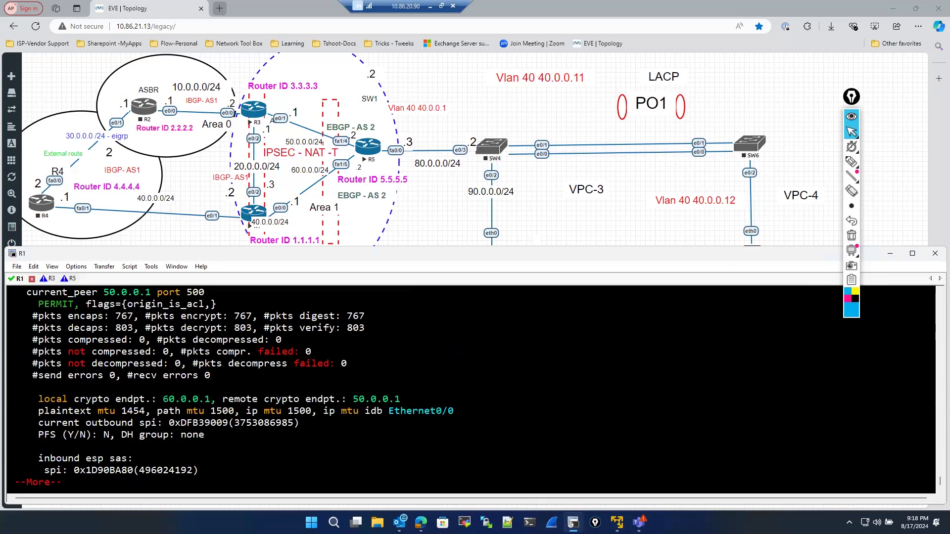
- Page through the IPsec SA output and select the inbound ESP SPI line
key(space)
key(space)
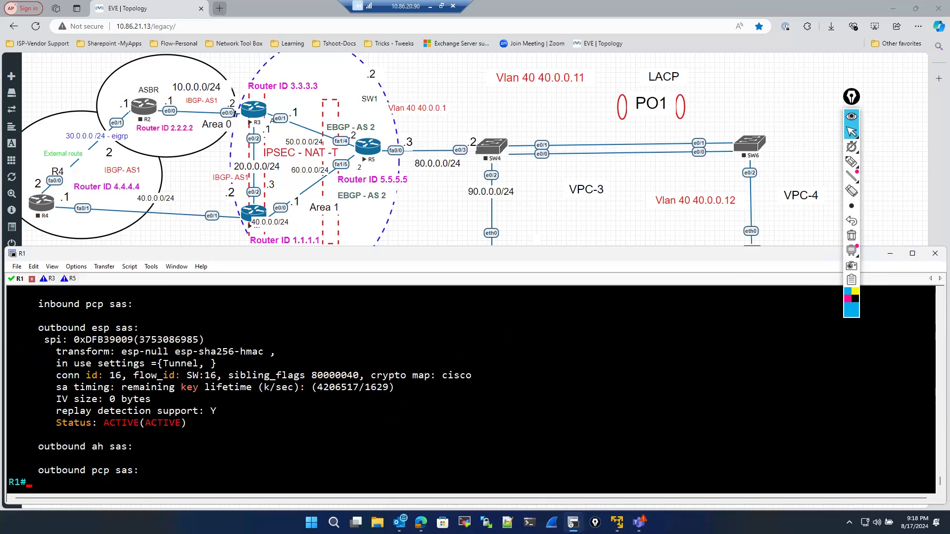
scroll(226, 418, up, 4)
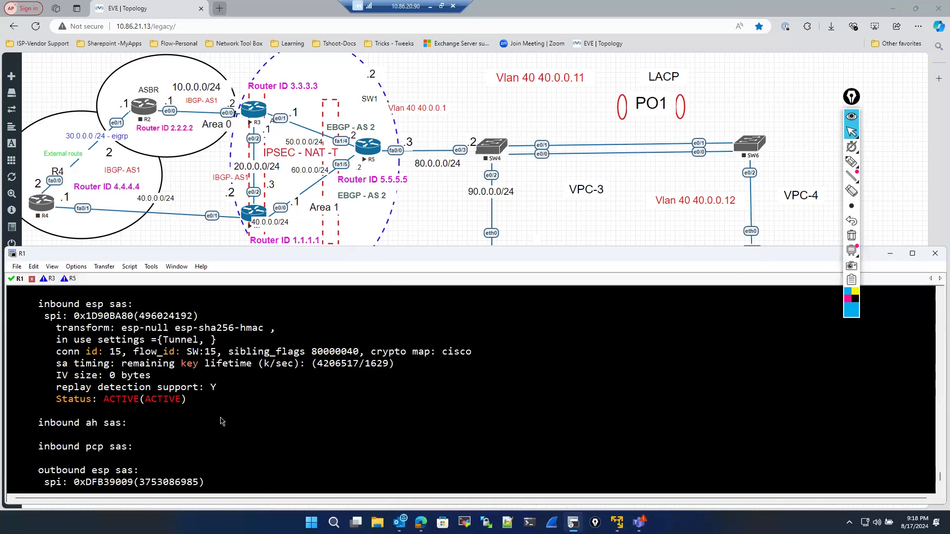
scroll(230, 390, up, 1)
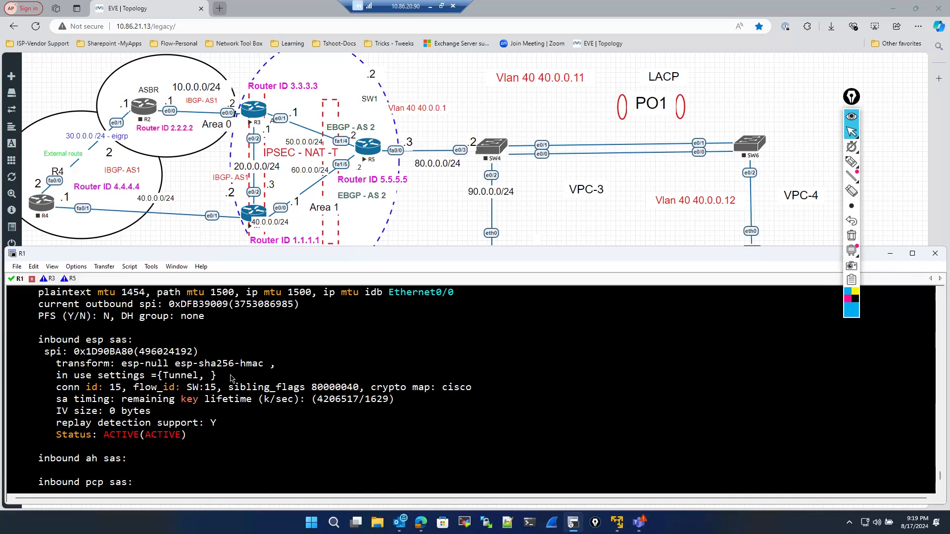
drag(39, 355, 201, 350)
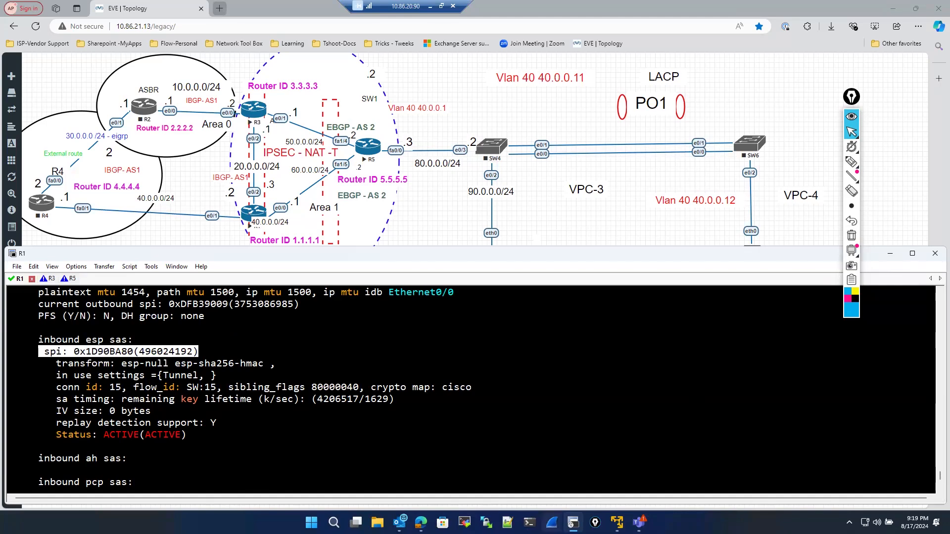
- Open the Aggresive mode - My eve capture file in Wireshark from the pcap folder
click(551, 523)
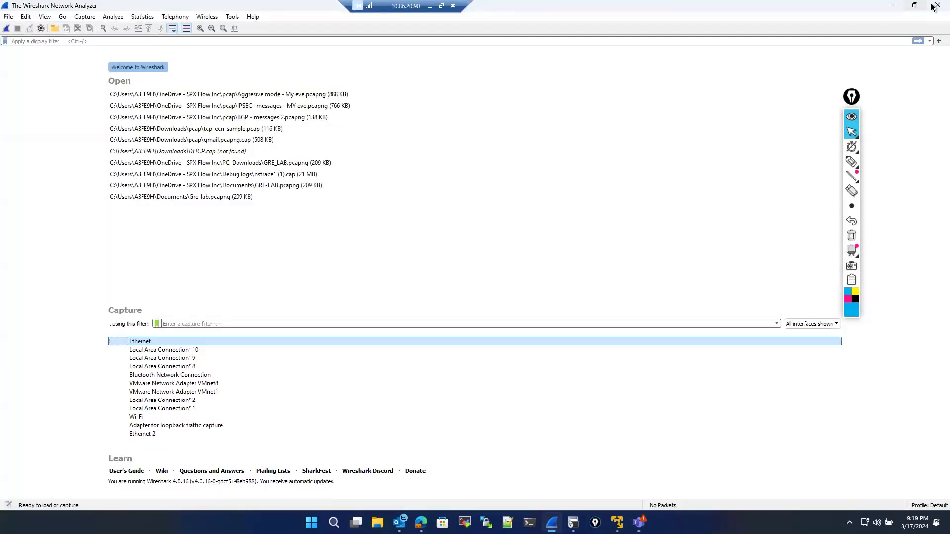
click(936, 5)
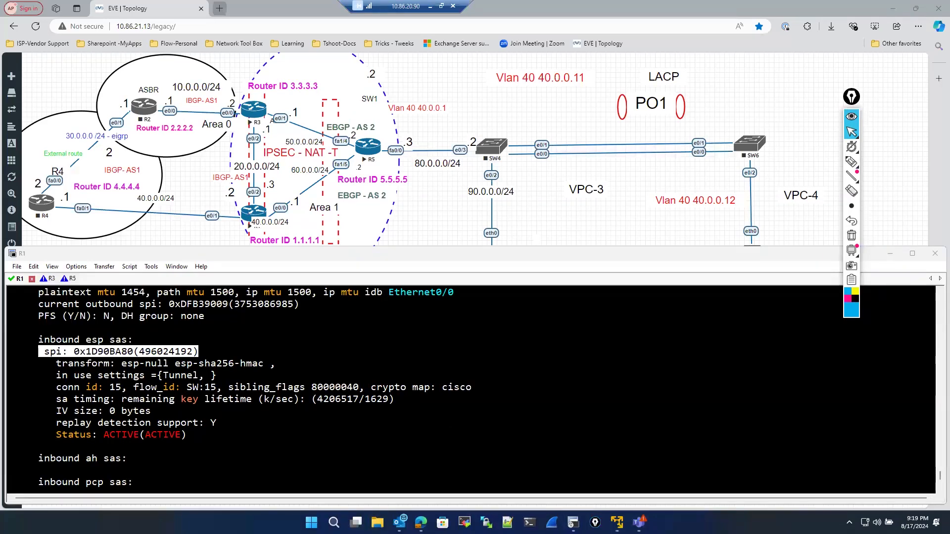
key(alt+Tab)
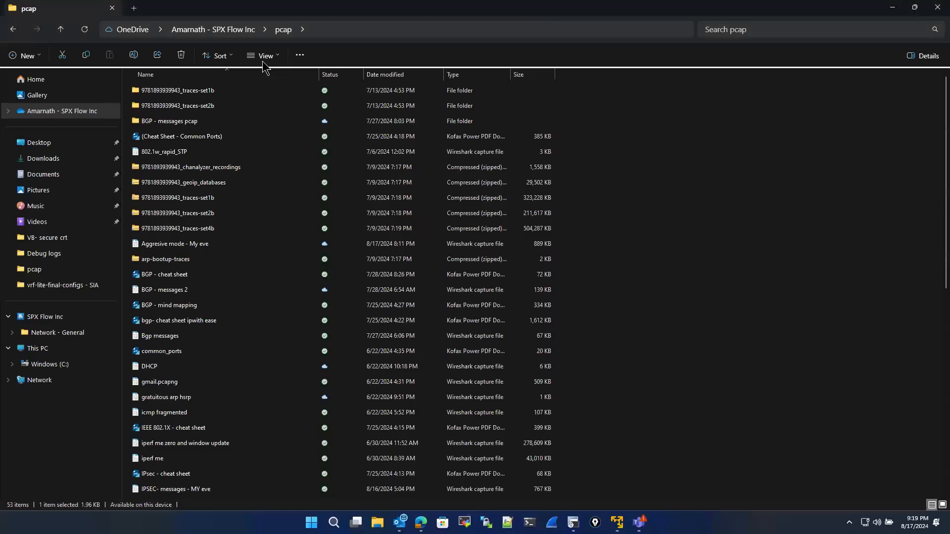
drag(262, 7, 0, 19)
key(super+Up)
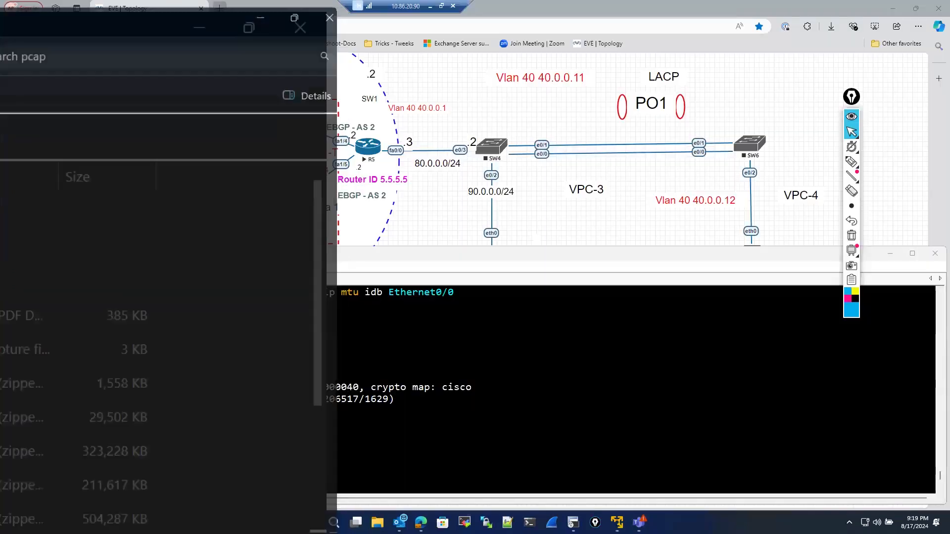
key(super+Down)
scroll(173, 317, down, 12)
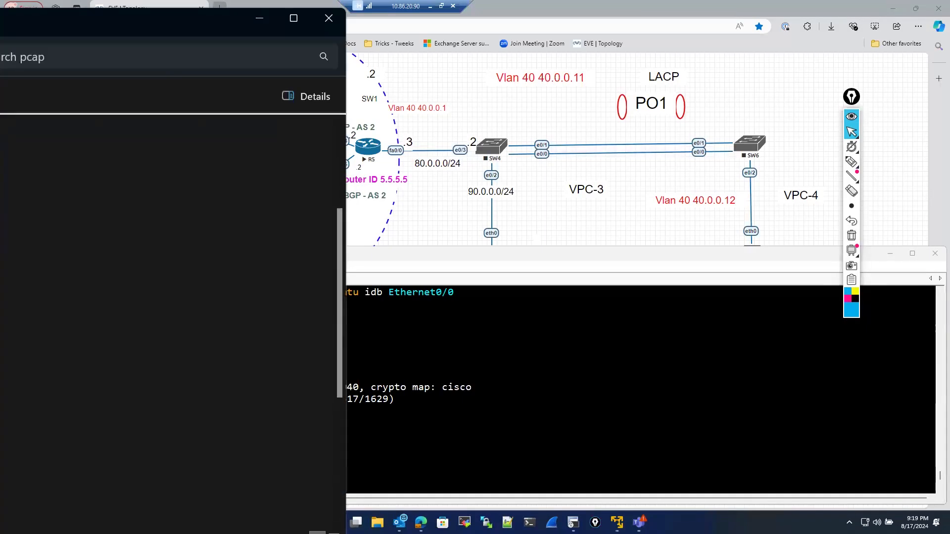
scroll(174, 317, up, 4)
scroll(173, 317, up, 5)
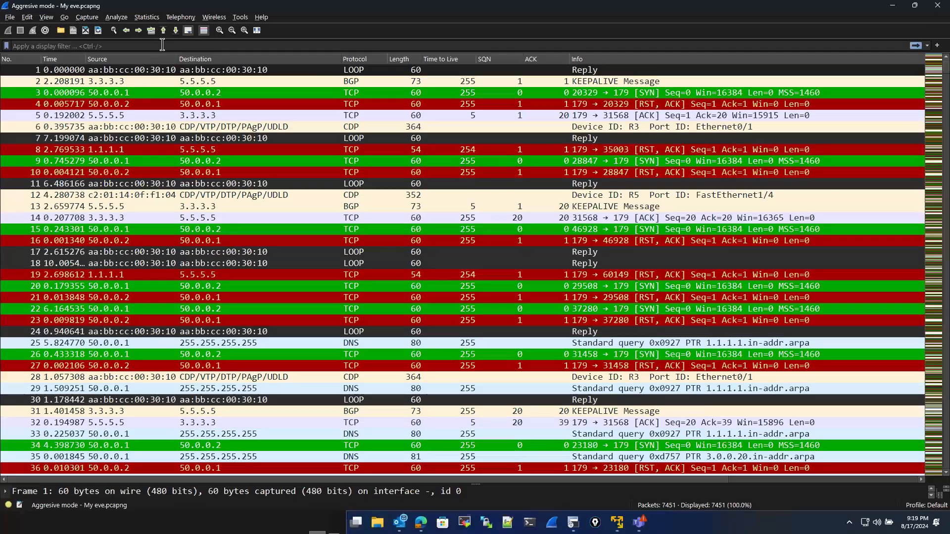
- Apply an esp display filter and select the first ESP packet in the capture
click(162, 46)
text(esp)
key(Return)
click(115, 75)
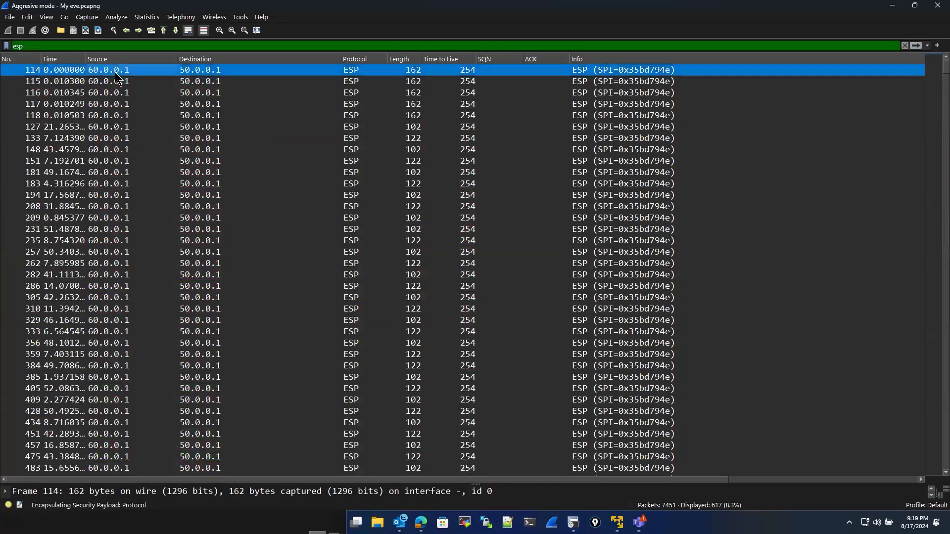
- Enlarge the packet details pane and expand the Encapsulating Security Payload to select the ESP SPI field
scroll(188, 431, down, 20)
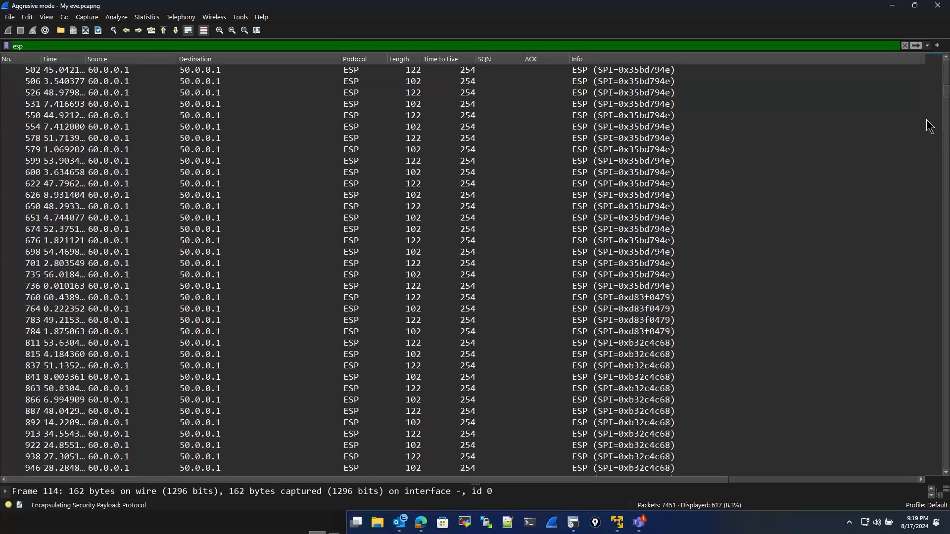
scroll(314, 233, up, 20)
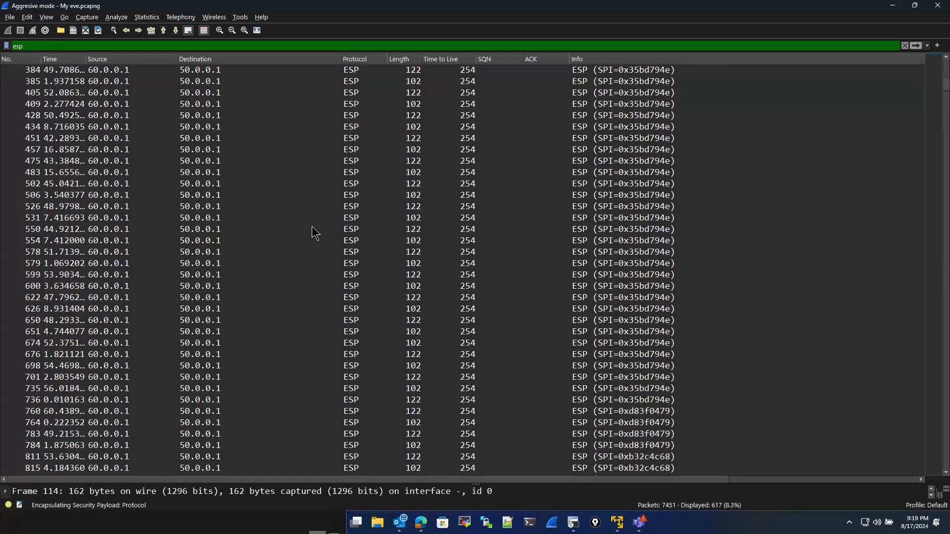
drag(474, 486, 464, 434)
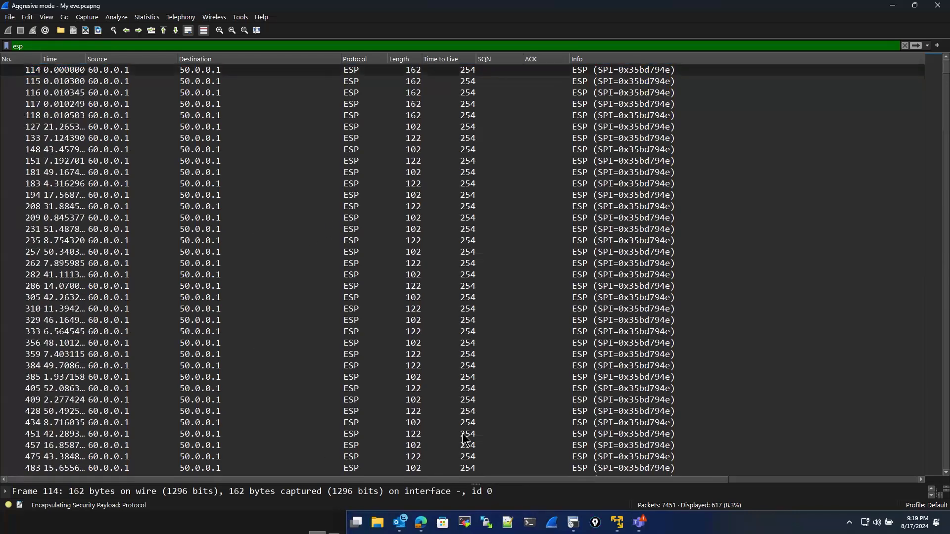
drag(474, 485, 446, 325)
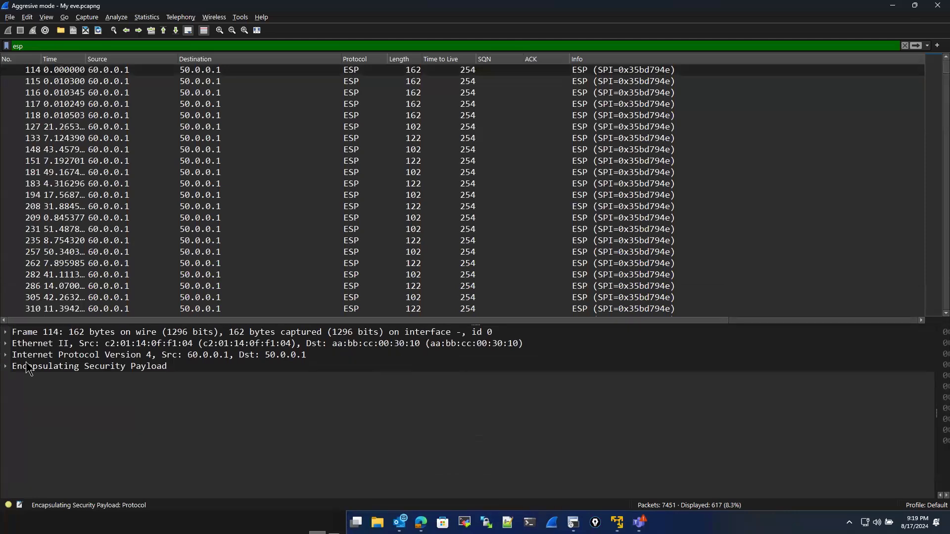
click(6, 366)
click(30, 378)
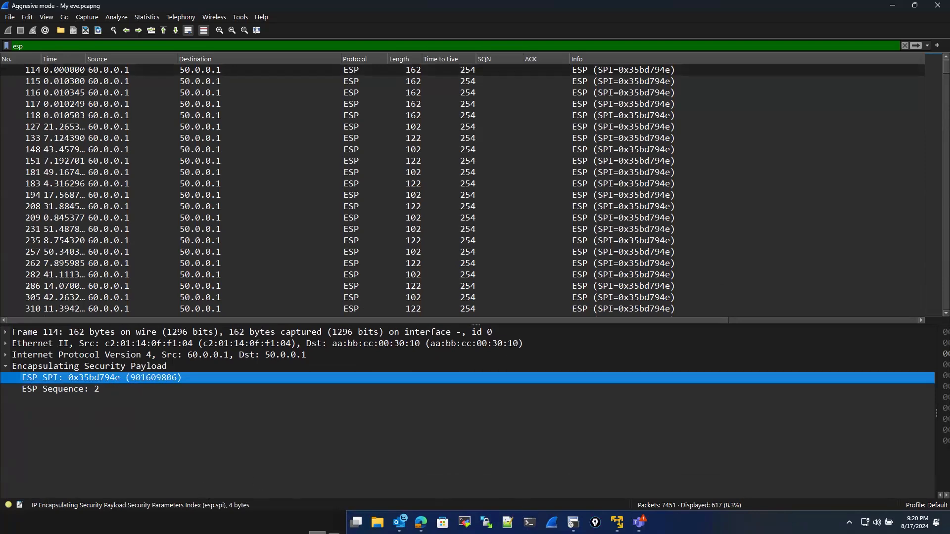
- Return to the R1 console and scroll through the inbound and outbound ESP SA entries
key(super+e)
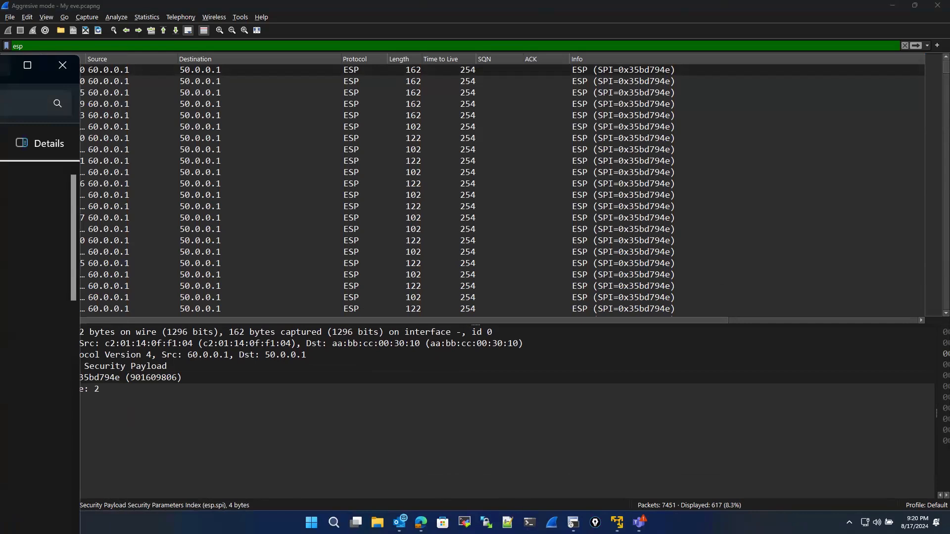
click(2, 65)
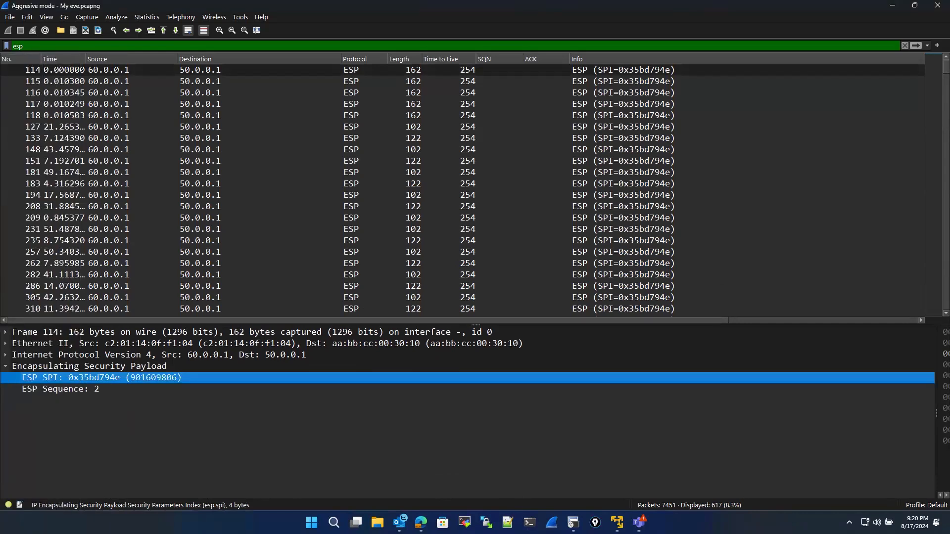
key(alt+Tab)
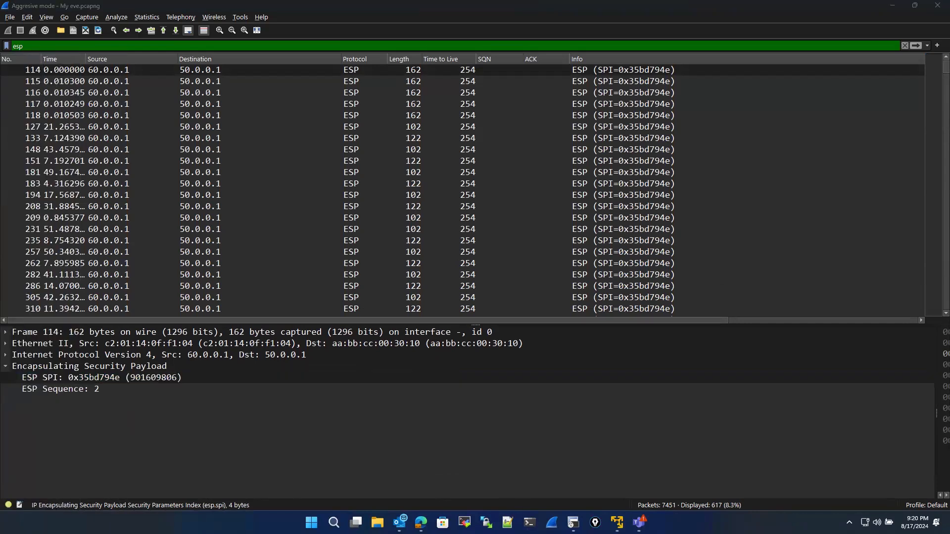
key(alt+Tab)
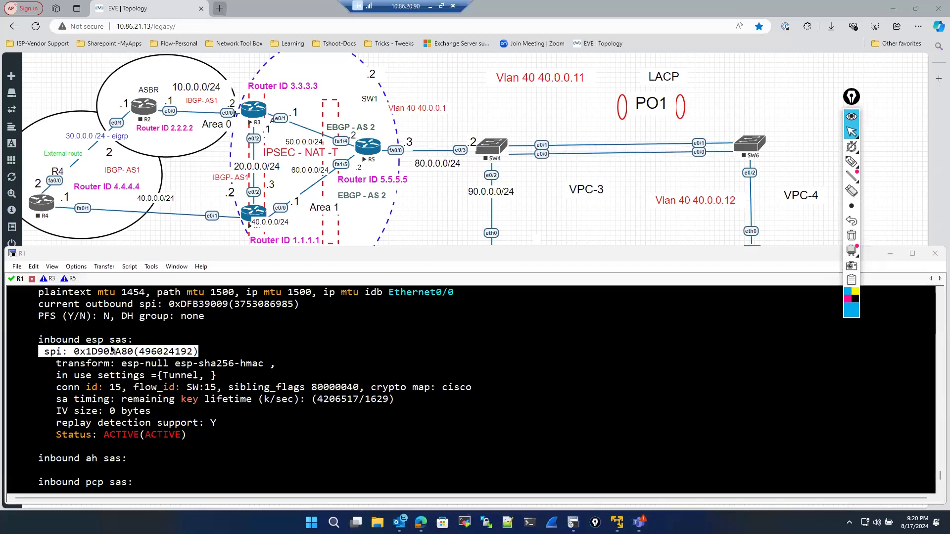
double_click(130, 352)
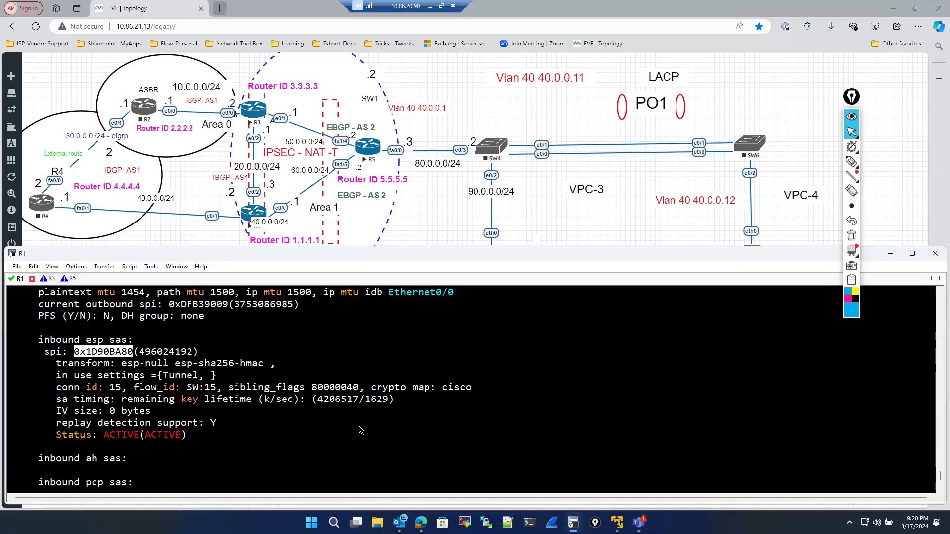
click(71, 371)
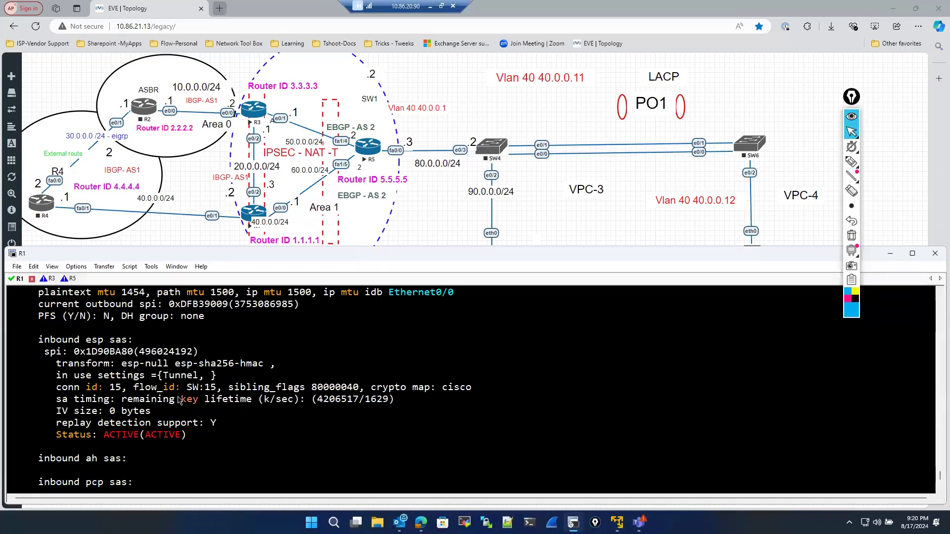
scroll(74, 376, down, 5)
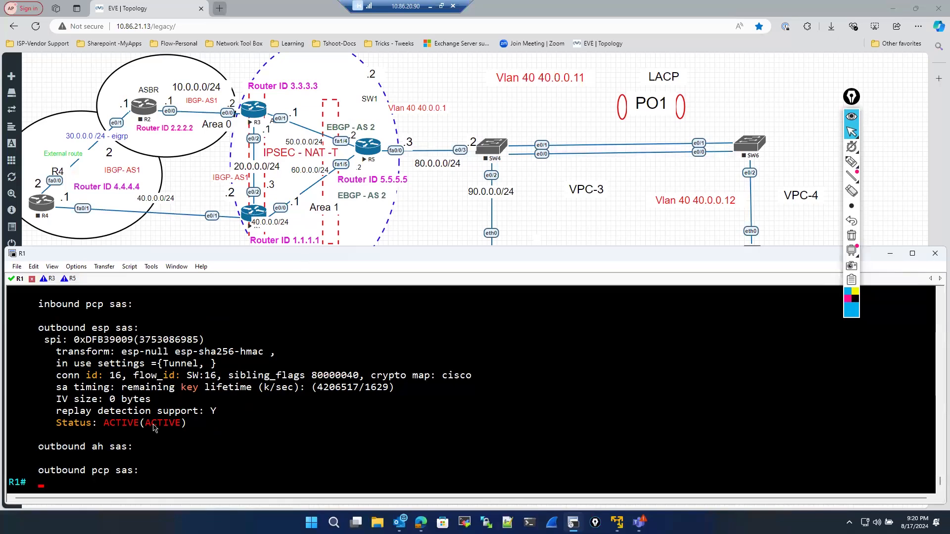
scroll(152, 428, up, 3)
scroll(152, 427, down, 3)
scroll(219, 362, up, 1)
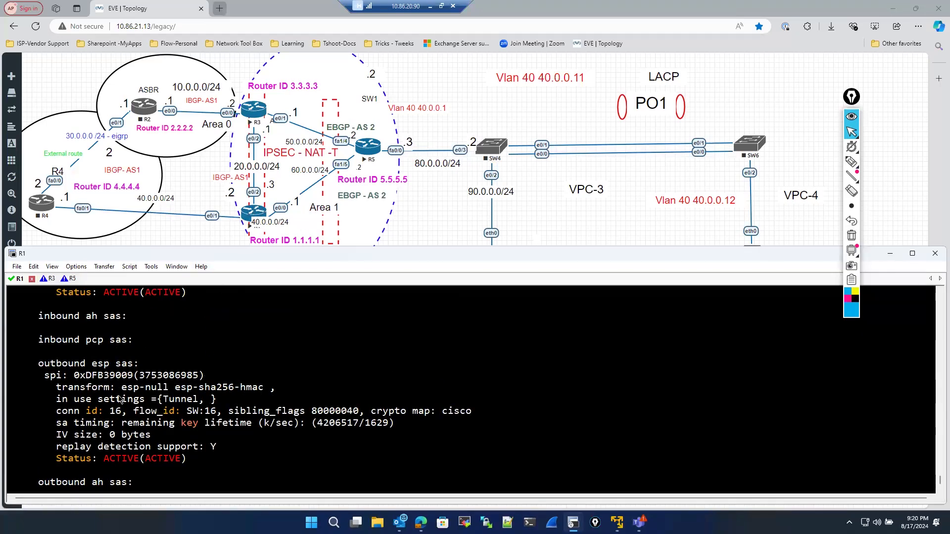
scroll(113, 388, up, 2)
scroll(113, 387, up, 3)
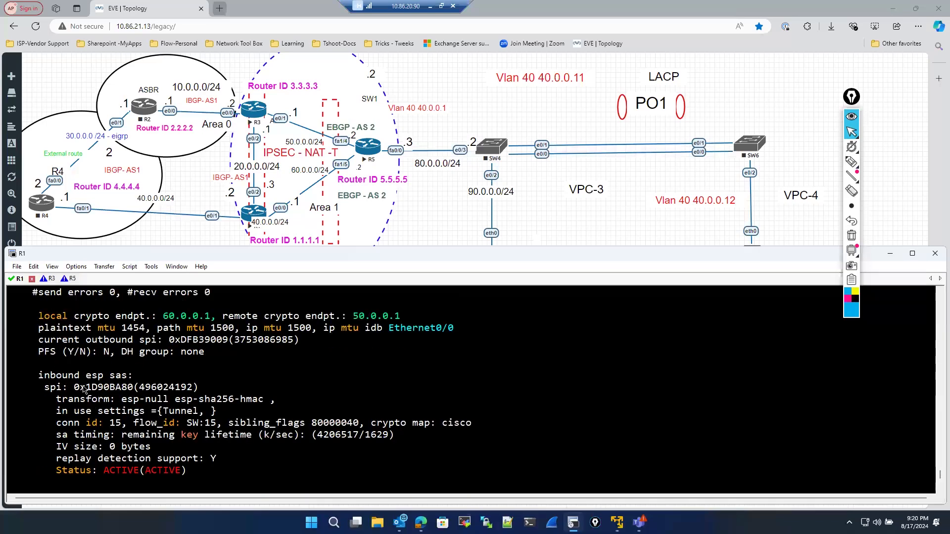
- Highlight the inbound ESP SPI and the local crypto endpoint address in the R1 IPsec SA output
drag(75, 387, 136, 387)
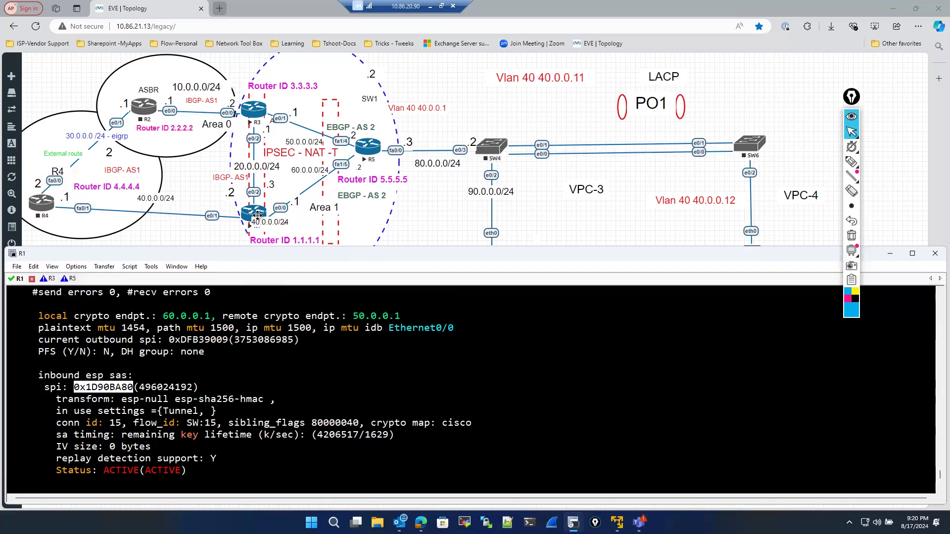
drag(157, 320, 217, 322)
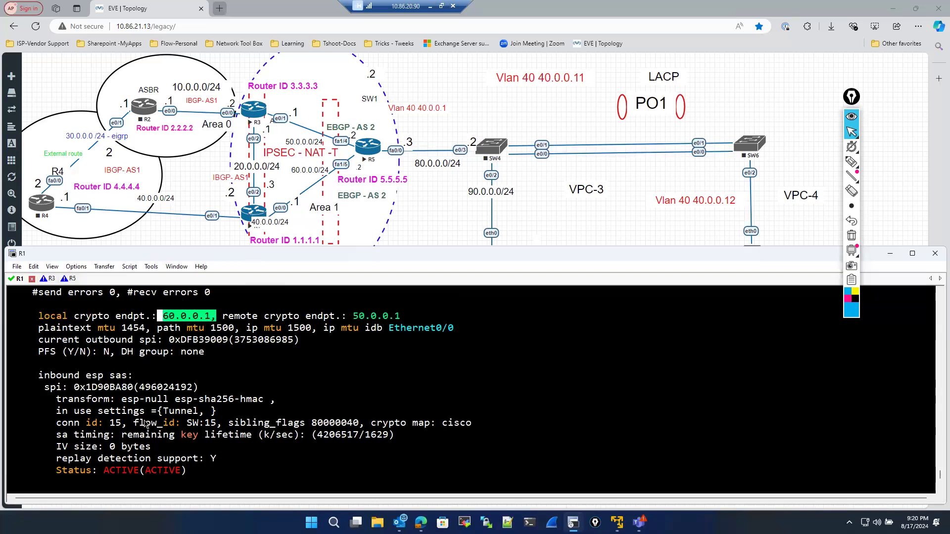
drag(74, 388, 140, 388)
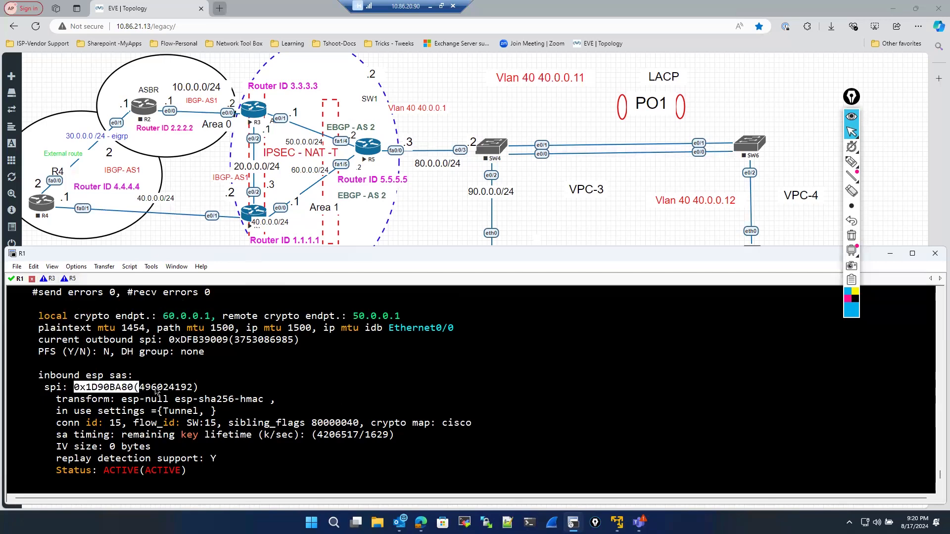
- Highlight the outbound ESP SPI value in the IPsec SA output
scroll(156, 390, down, 4)
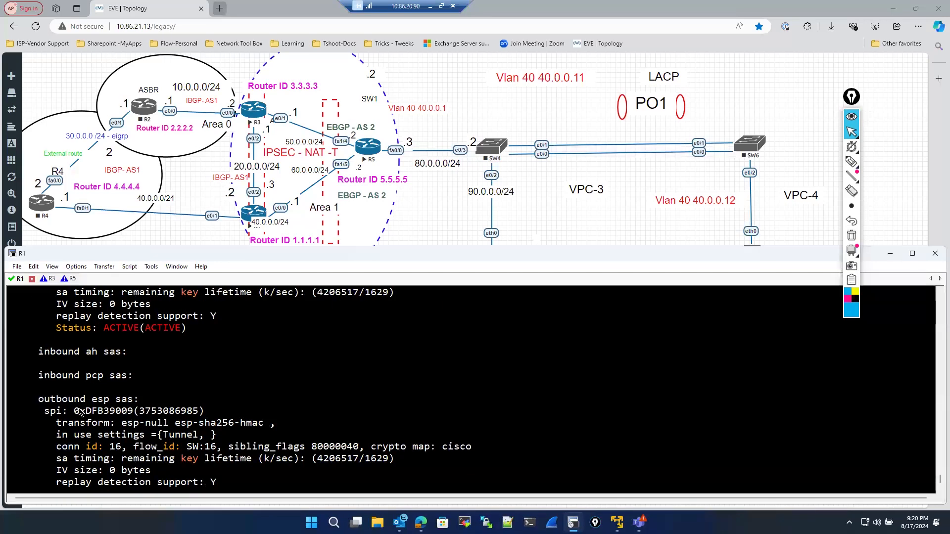
drag(74, 411, 132, 411)
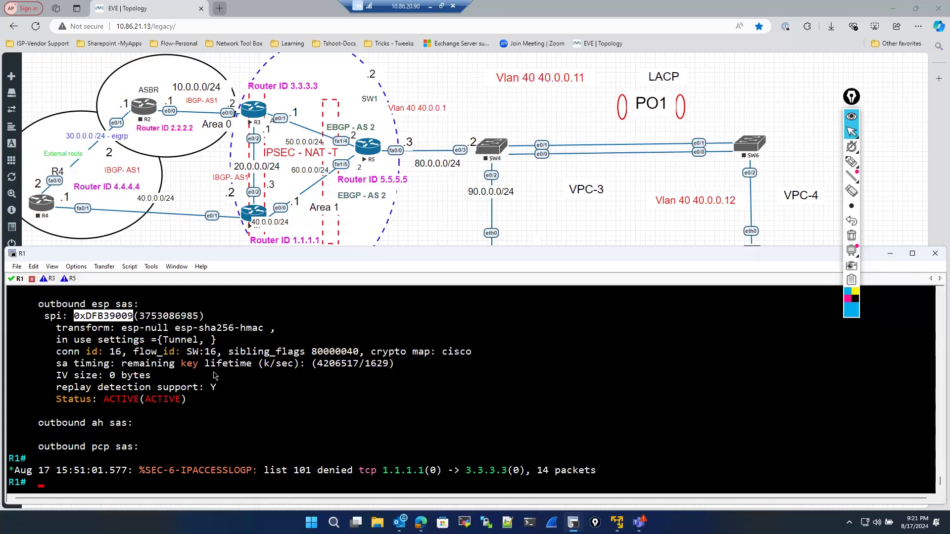
scroll(183, 376, up, 4)
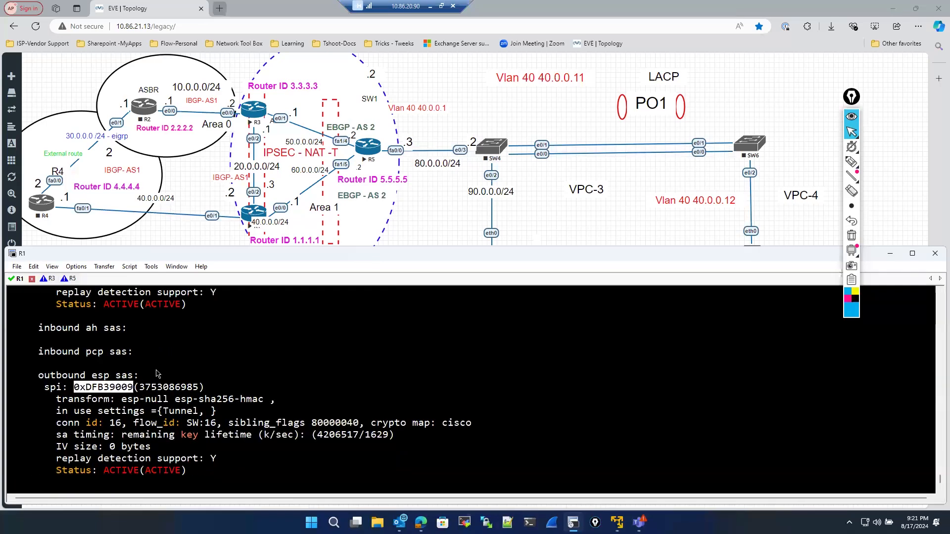
scroll(162, 370, up, 2)
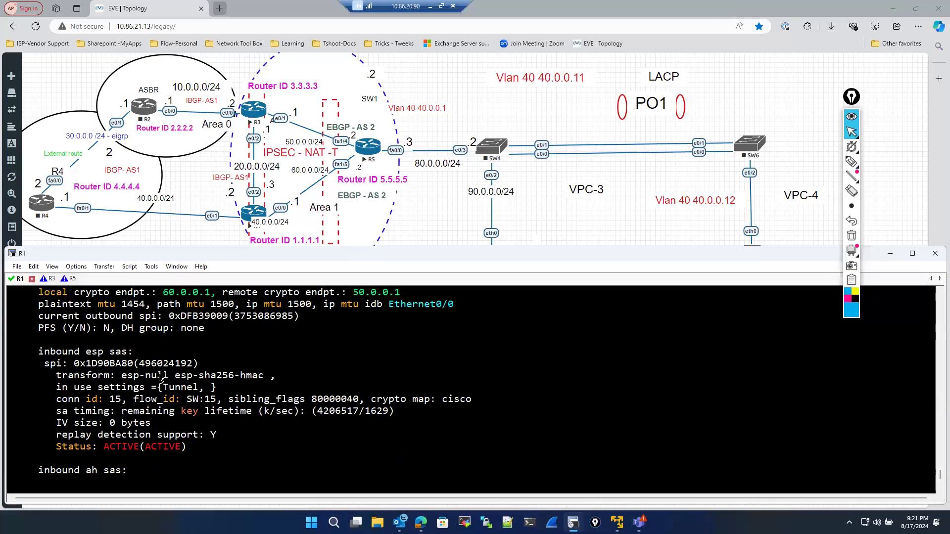
- Highlight the inbound SA's transform set, focusing on esp-sha256-hmac
drag(57, 376, 273, 384)
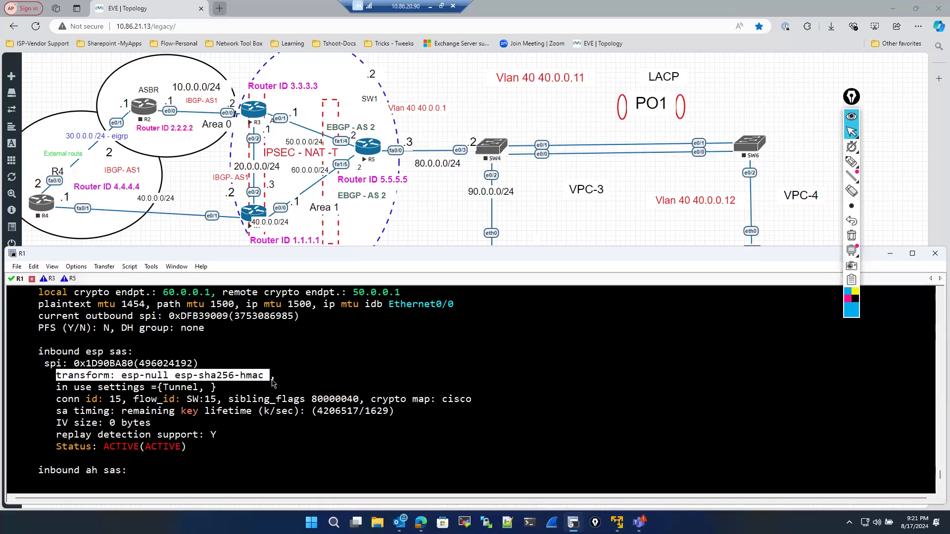
click(153, 381)
drag(177, 377, 258, 379)
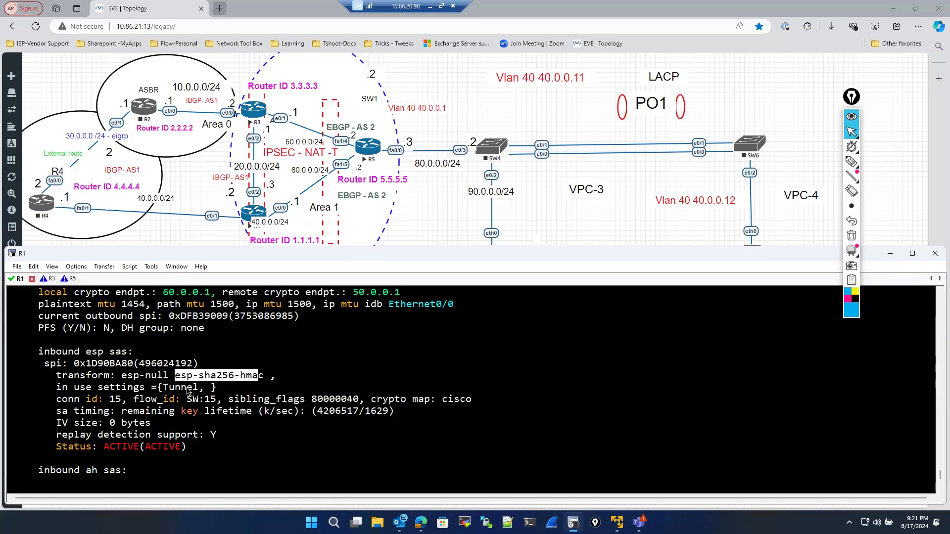
drag(120, 377, 264, 375)
- Highlight the PFS and DH group fields in the IPsec SA output
scroll(226, 361, up, 2)
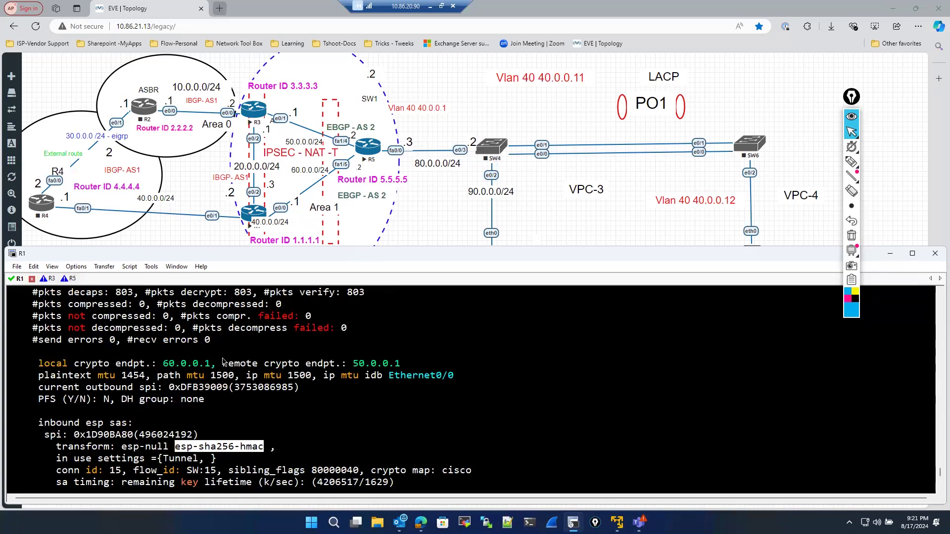
drag(117, 400, 204, 404)
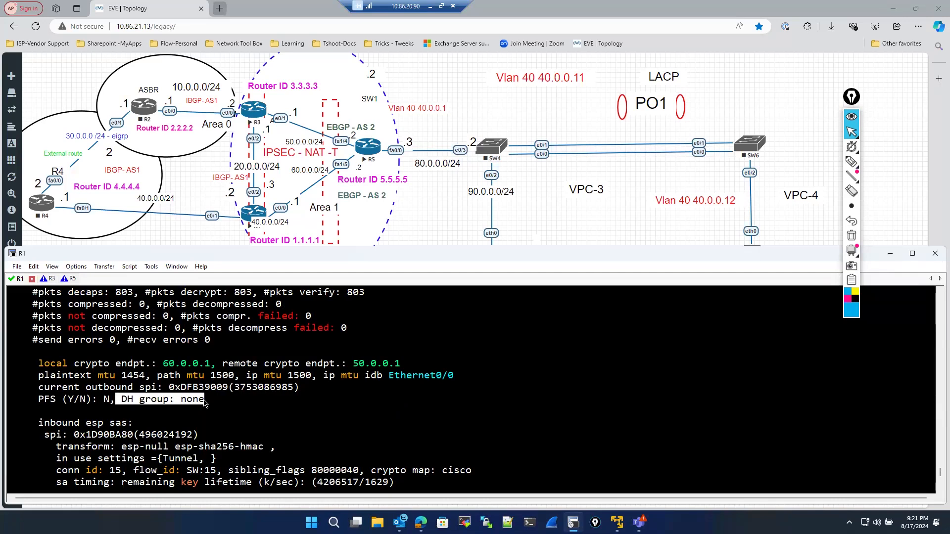
click(227, 422)
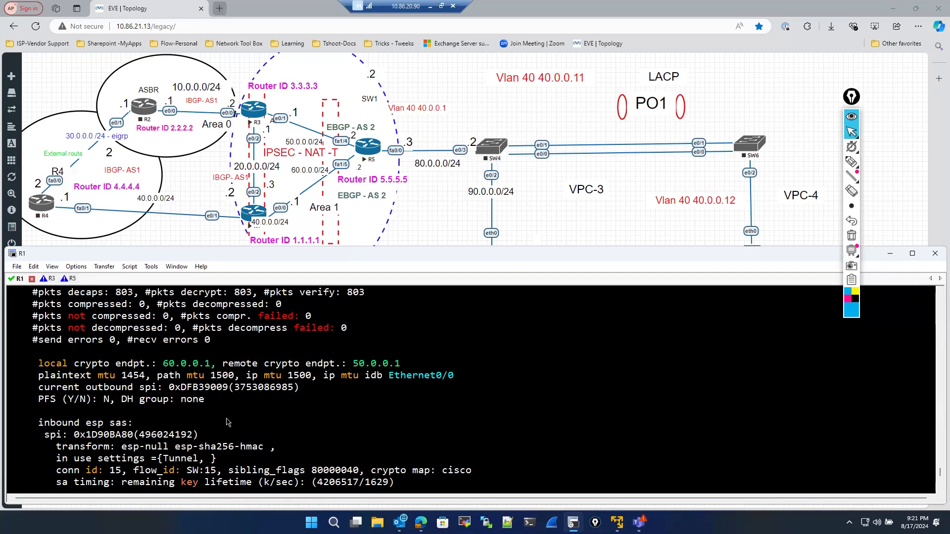
drag(121, 392, 204, 397)
click(148, 409)
drag(38, 400, 109, 402)
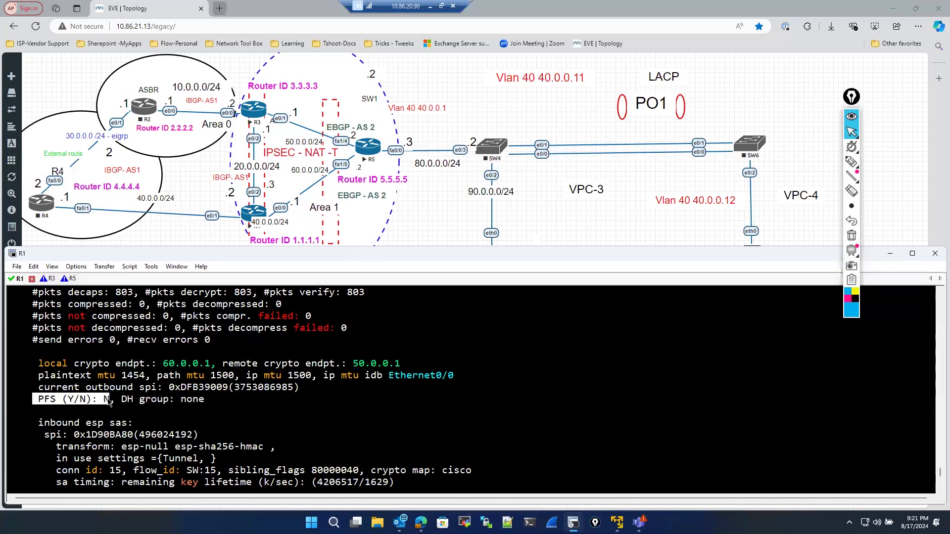
drag(121, 401, 212, 405)
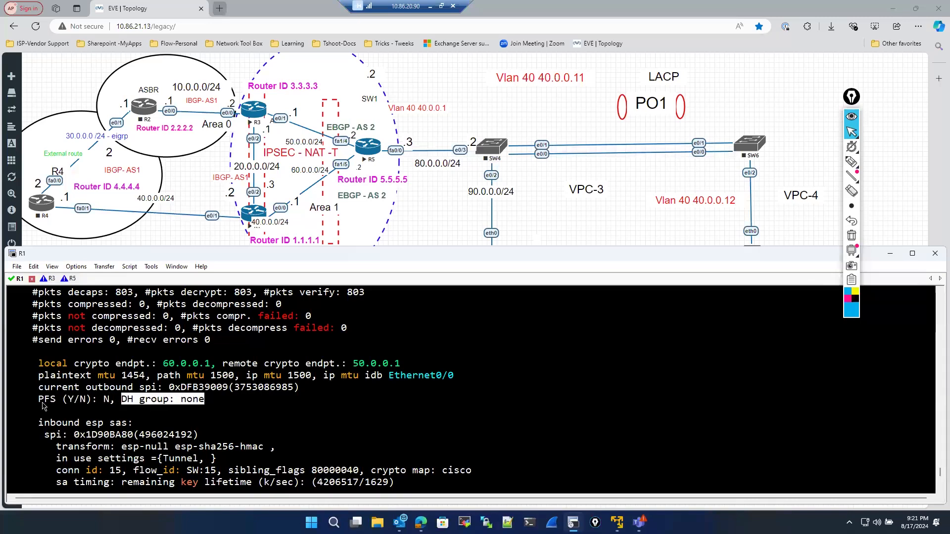
- Highlight the full PFS and DH group line of the outbound SA details in R1's IPsec SA output
drag(38, 401, 112, 400)
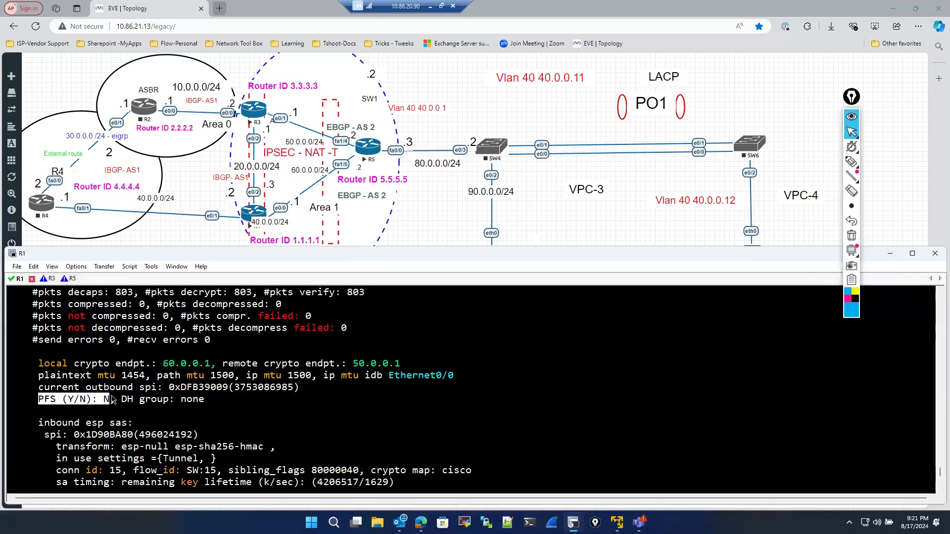
click(144, 404)
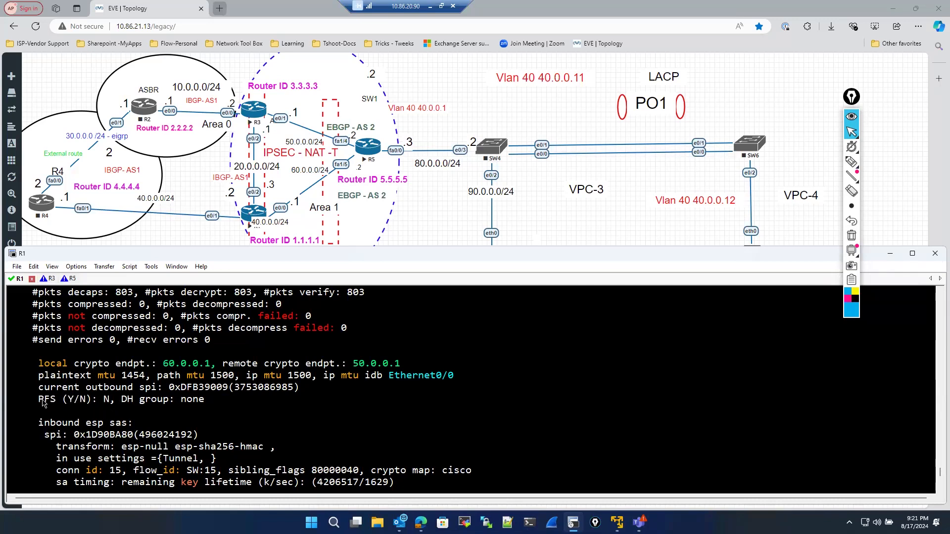
drag(37, 401, 207, 401)
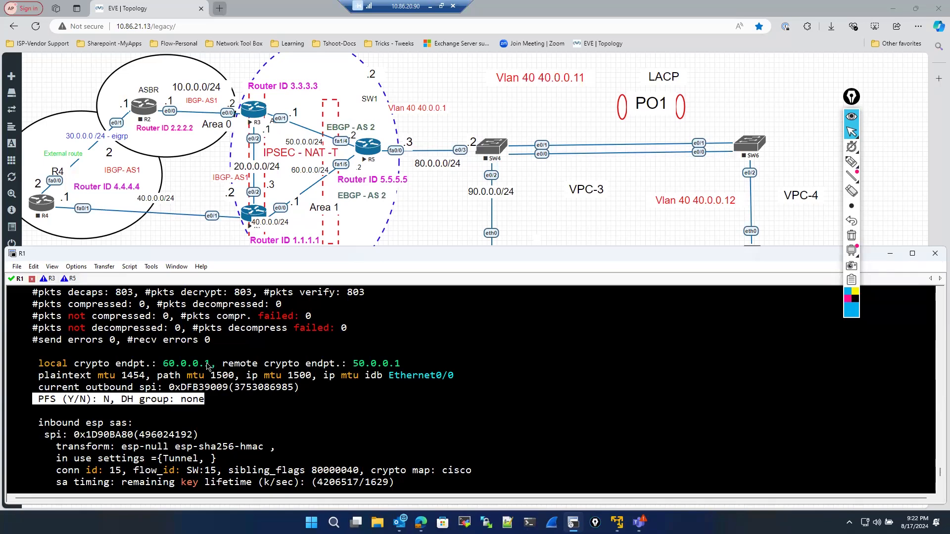
- Return to the top of the IPsec SA output and circle R1's e0/0 link, the crypto map tag, local address and current peer
scroll(170, 378, up, 2)
scroll(174, 352, up, 1)
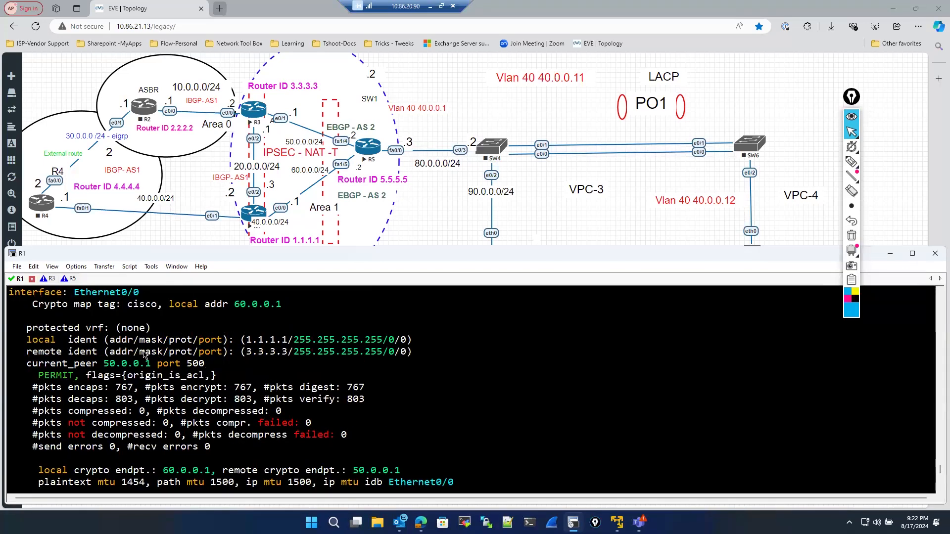
scroll(44, 363, up, 1)
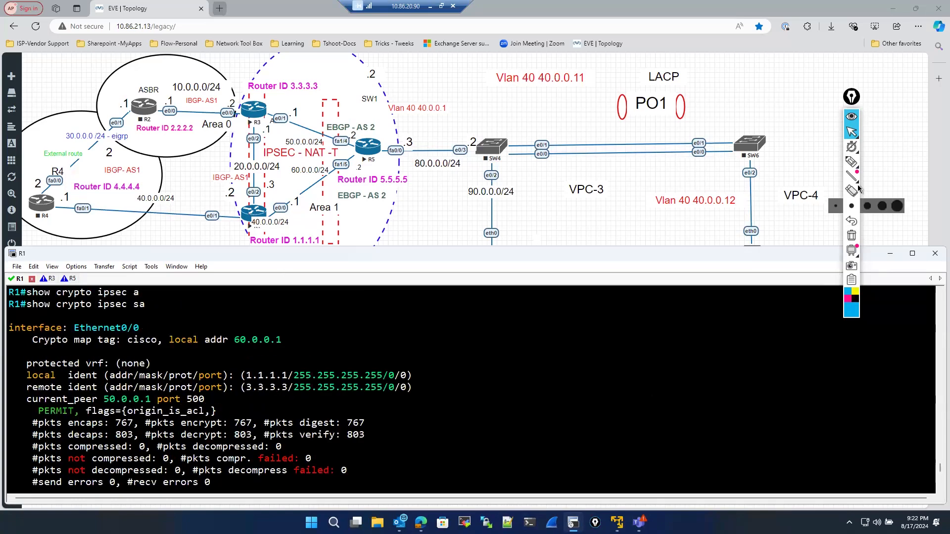
click(852, 161)
mouse_move(270, 200)
mouse_down()
mouse_move(291, 196)
mouse_move(271, 198)
mouse_up()
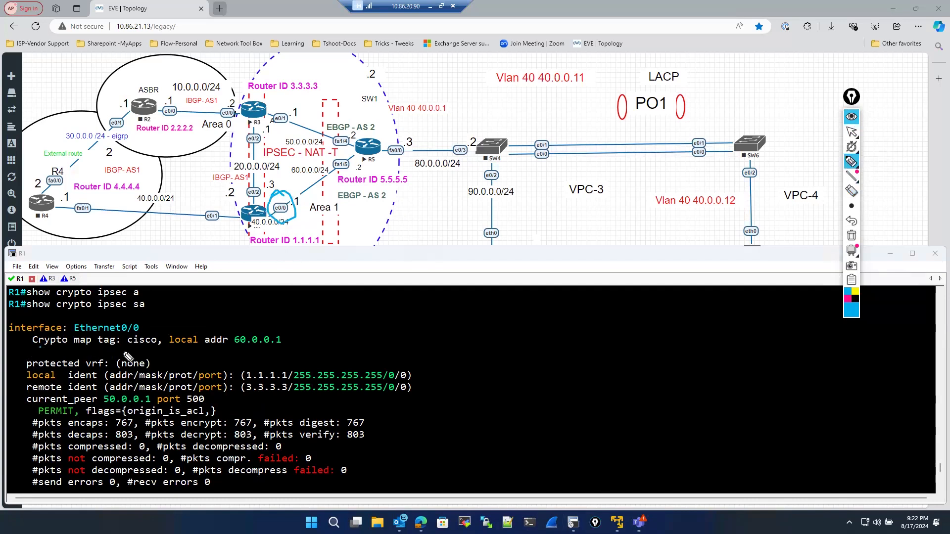
mouse_move(127, 357)
mouse_down()
mouse_move(161, 339)
mouse_move(67, 344)
mouse_move(52, 358)
mouse_move(157, 343)
mouse_up()
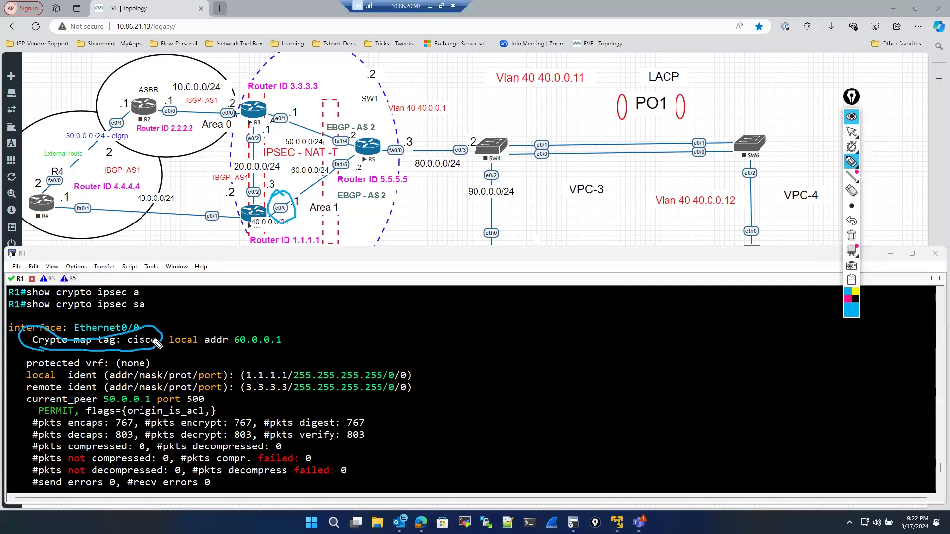
mouse_move(293, 354)
mouse_down()
mouse_move(260, 359)
mouse_move(282, 346)
mouse_up()
mouse_move(106, 408)
mouse_down()
mouse_move(158, 401)
mouse_move(106, 413)
mouse_up()
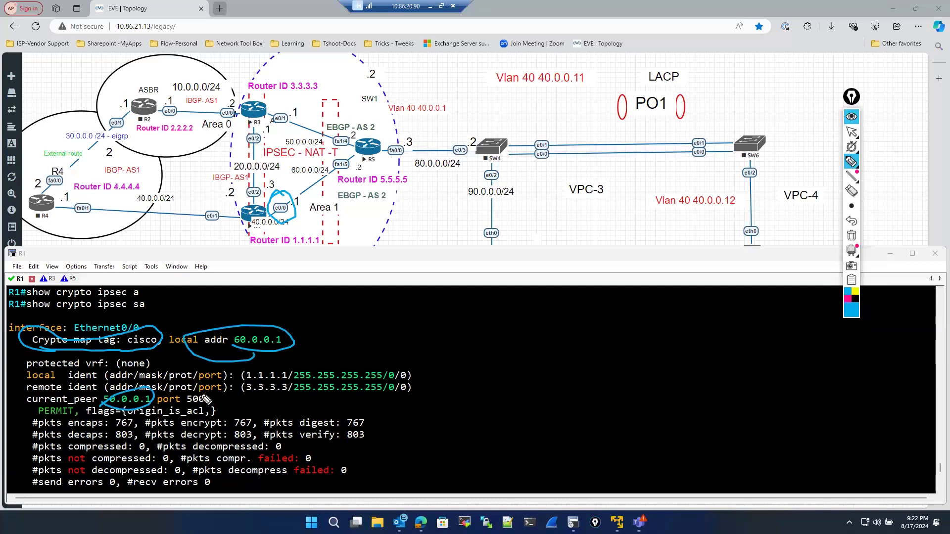
- Mark the local and remote protected identities 1.1.1.1 and 3.3.3.3 in the IPsec SA output
mouse_move(203, 399)
mouse_down()
mouse_move(292, 387)
mouse_move(303, 376)
mouse_move(295, 400)
mouse_up()
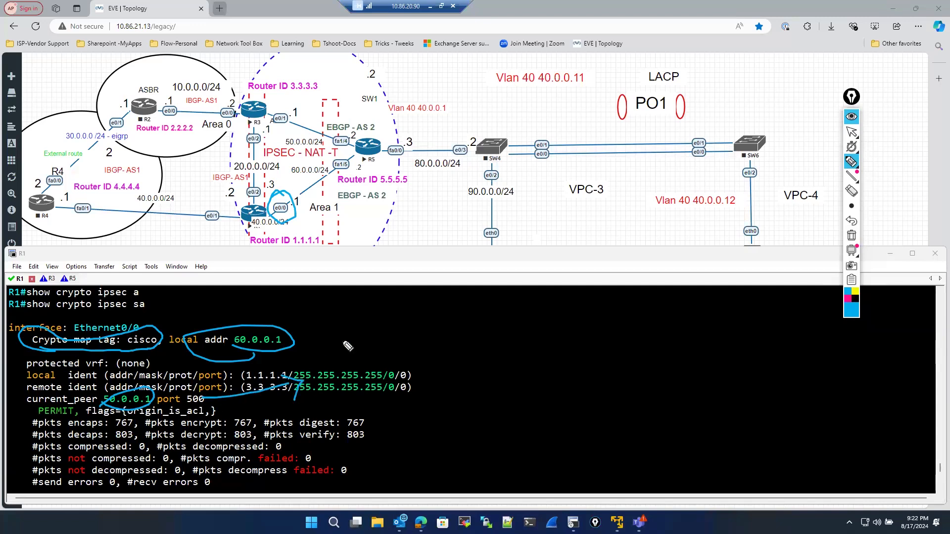
click(260, 368)
drag(262, 369, 337, 338)
mouse_move(411, 391)
mouse_down()
mouse_move(438, 394)
mouse_move(505, 348)
mouse_up()
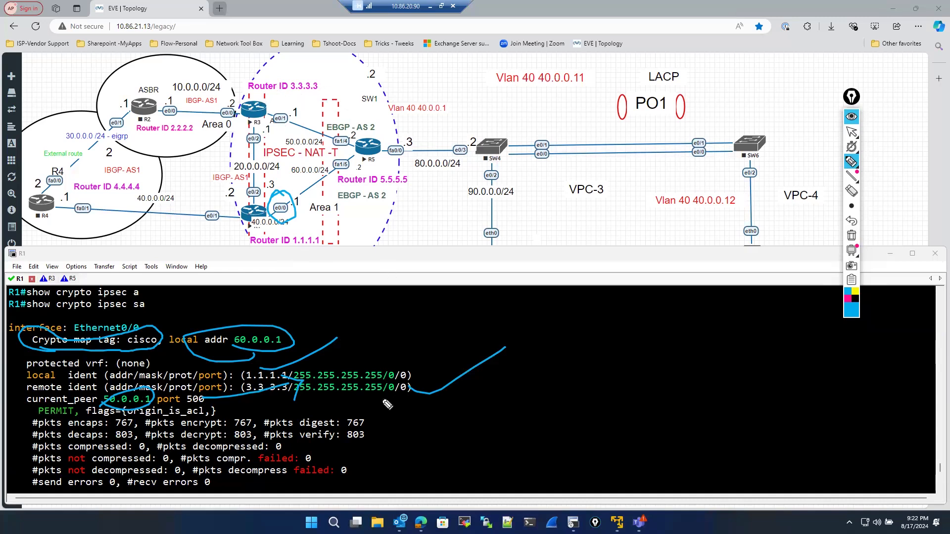
- Sketch the tunnel path from R1 toward R5 on the topology and clear all annotations
mouse_move(295, 101)
mouse_down()
mouse_move(311, 171)
mouse_move(291, 193)
mouse_up()
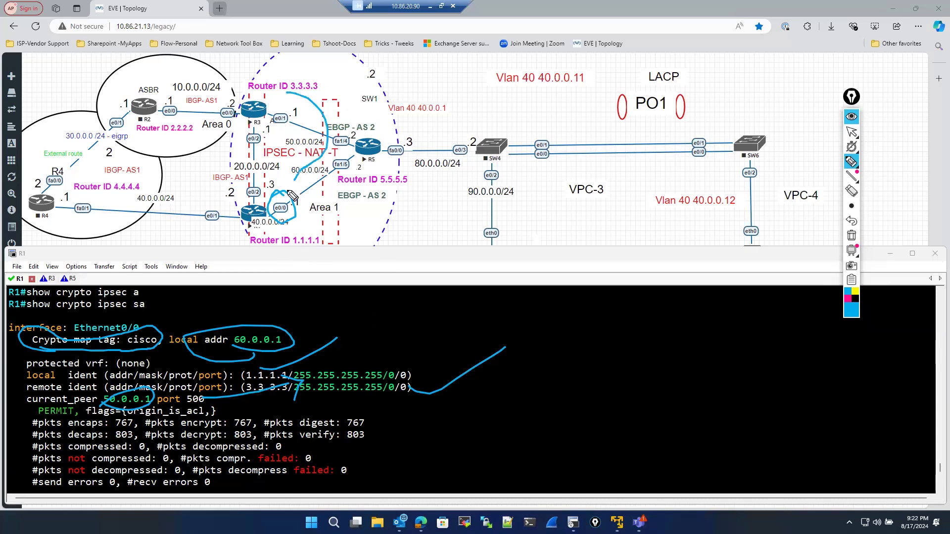
drag(292, 90, 283, 101)
click(282, 180)
click(849, 237)
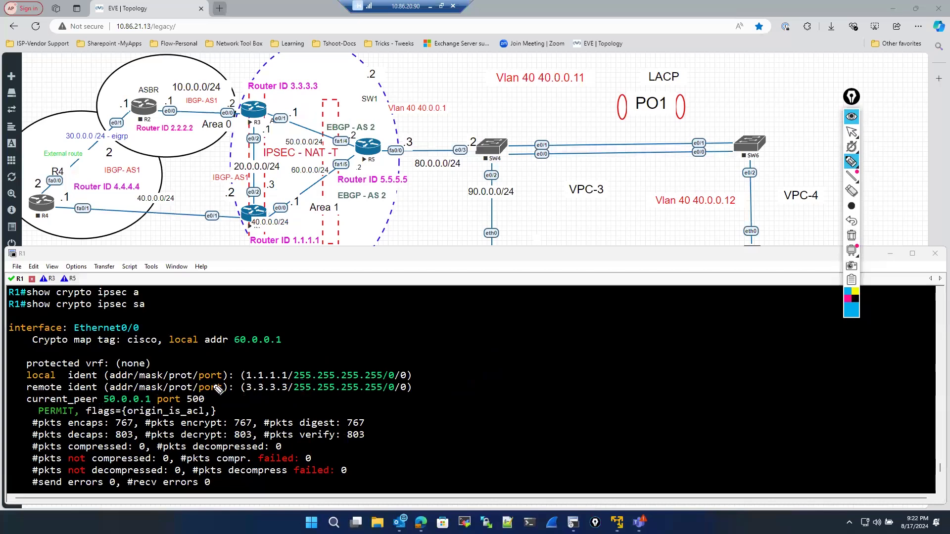
- Underline the PERMIT flag and packet counters, trace the R1–R3 path through R5 on the topology, and clear the drawings
drag(31, 420, 98, 403)
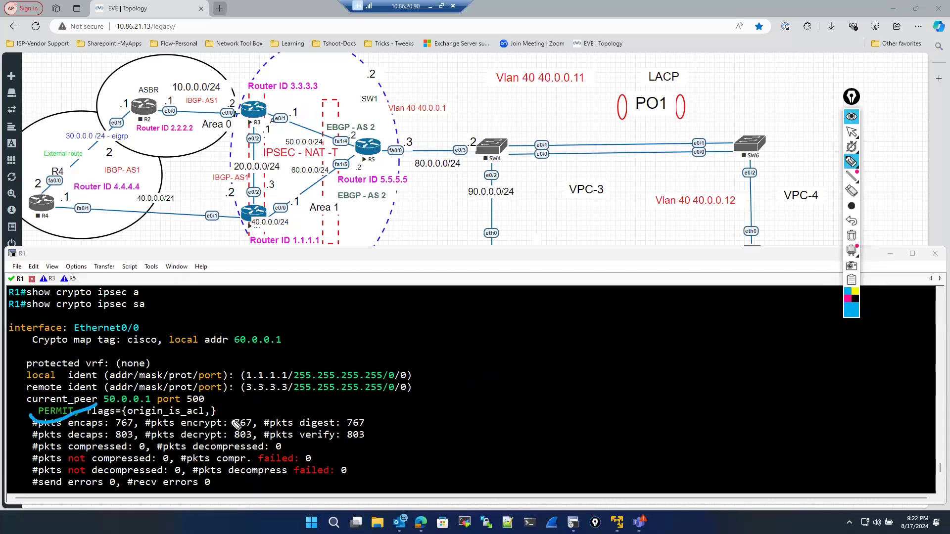
drag(189, 417, 259, 384)
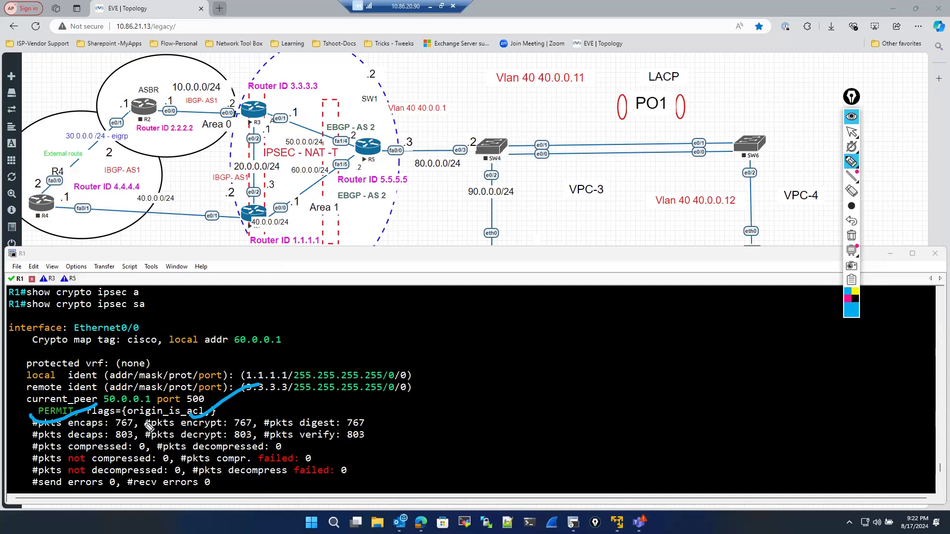
click(25, 438)
drag(114, 411, 25, 438)
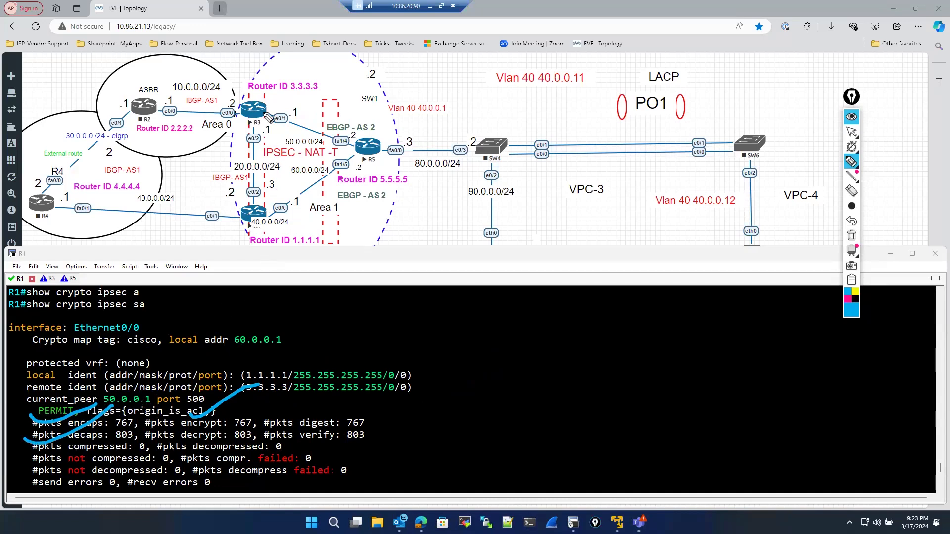
drag(261, 102, 308, 104)
mouse_move(343, 168)
mouse_down()
mouse_move(262, 222)
mouse_move(275, 200)
mouse_move(291, 222)
mouse_up()
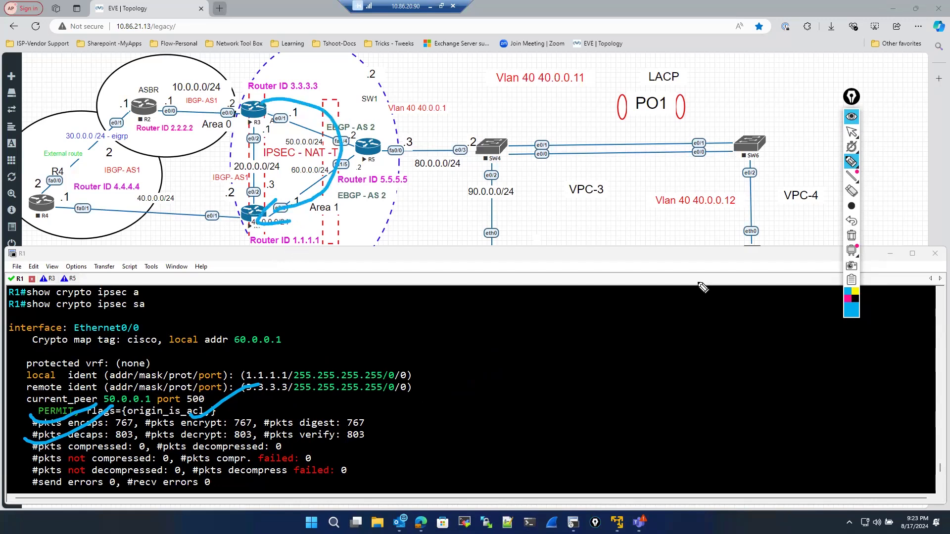
click(852, 236)
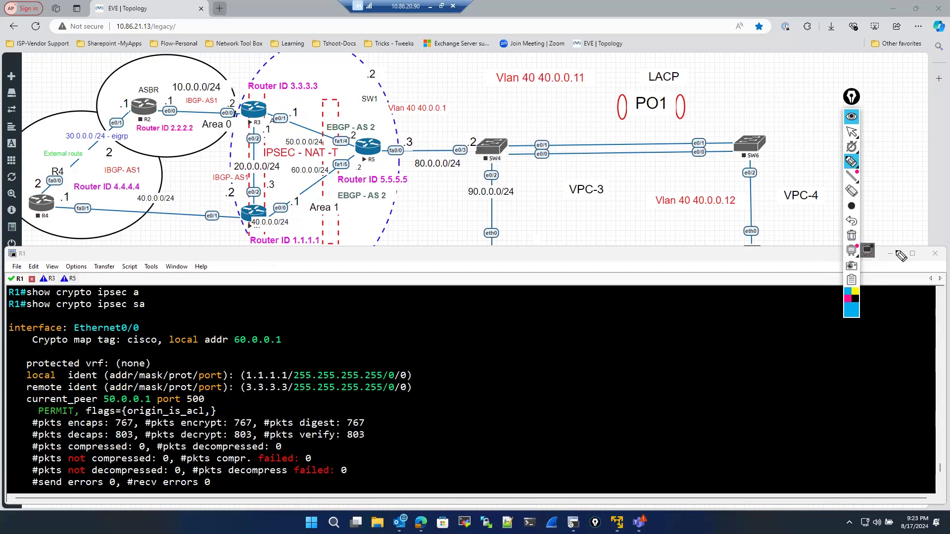
- Draw an alternate route between R1 and R3 on the topology, clear it, and return to the pointer
click(851, 138)
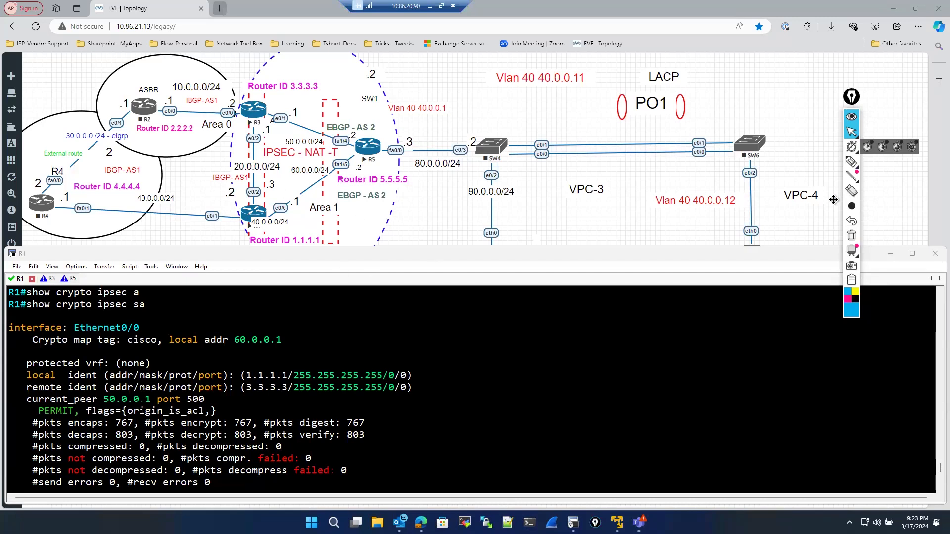
click(852, 161)
mouse_move(264, 216)
mouse_down()
mouse_move(303, 207)
mouse_move(289, 105)
mouse_move(208, 121)
mouse_move(240, 194)
mouse_move(216, 221)
mouse_up()
click(855, 298)
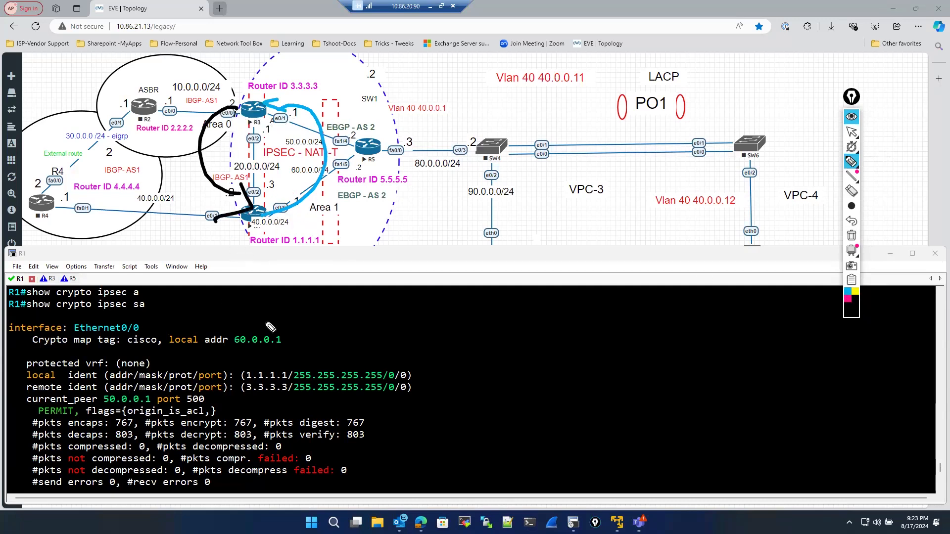
click(852, 236)
mouse_move(858, 158)
click(852, 132)
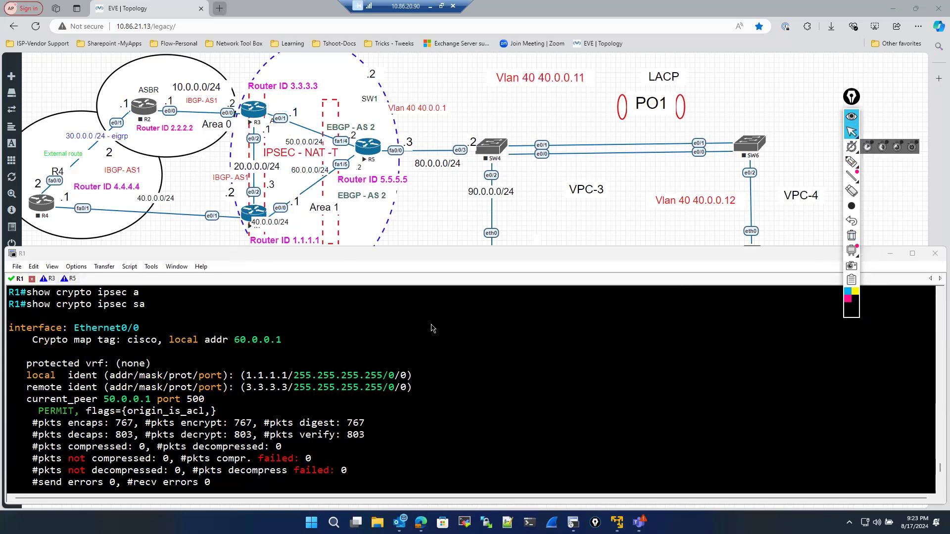
- Run show crypto session on R1
scroll(262, 424, down, 2)
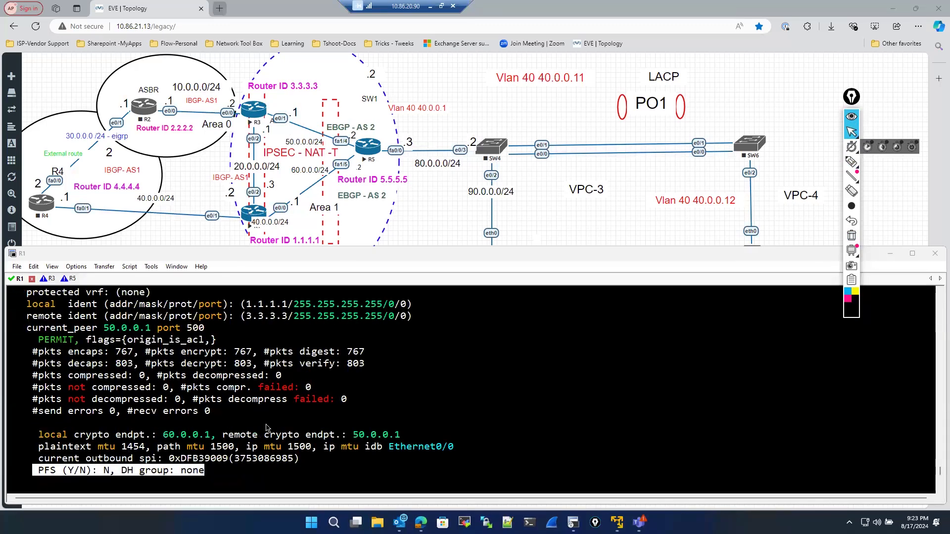
scroll(266, 427, down, 3)
scroll(261, 427, up, 2)
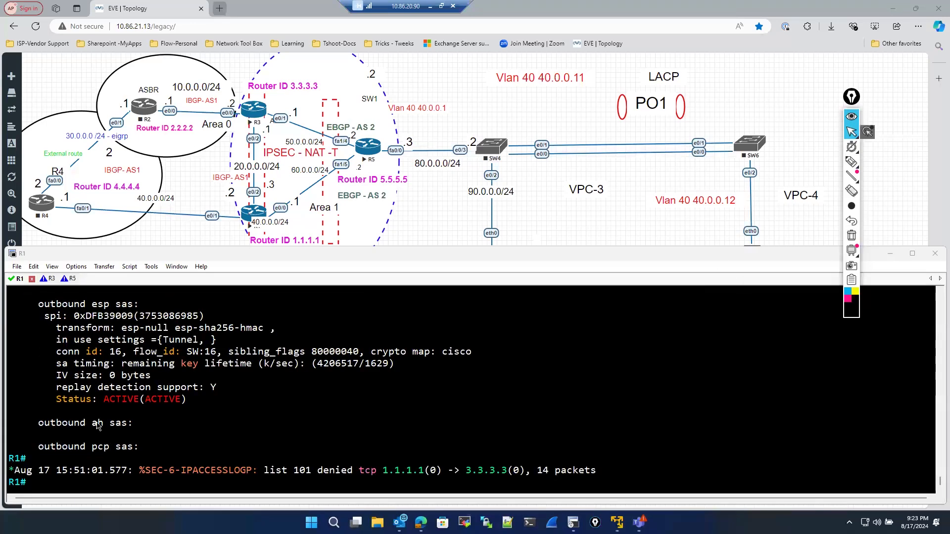
key(Return)
key(Return)
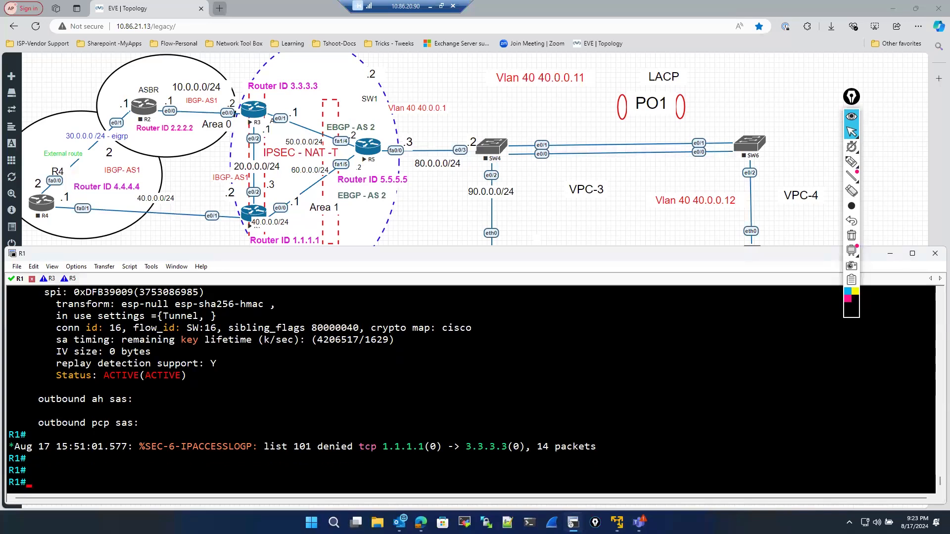
text(sh)
key(Tab)
text(cr)
key(Tab)
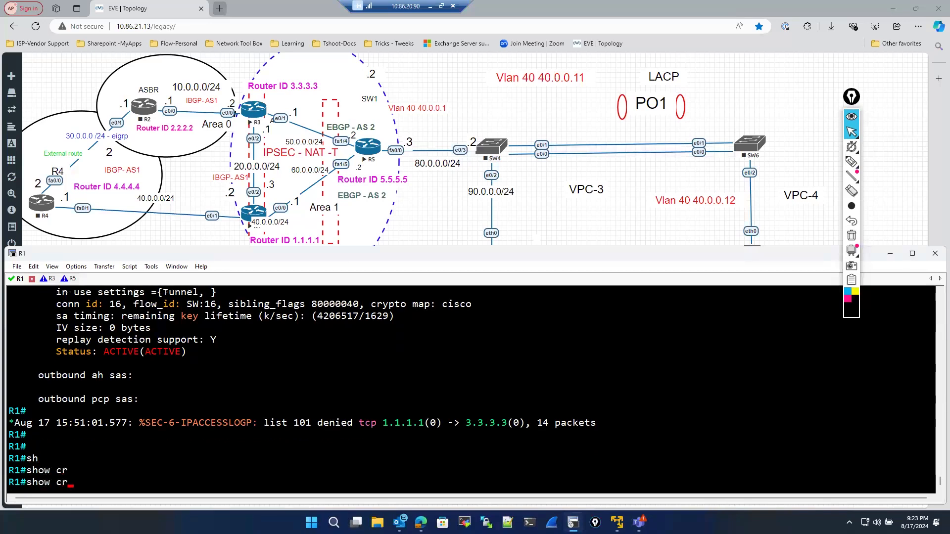
text(y)
key(Tab)
text(se)
key(Tab)
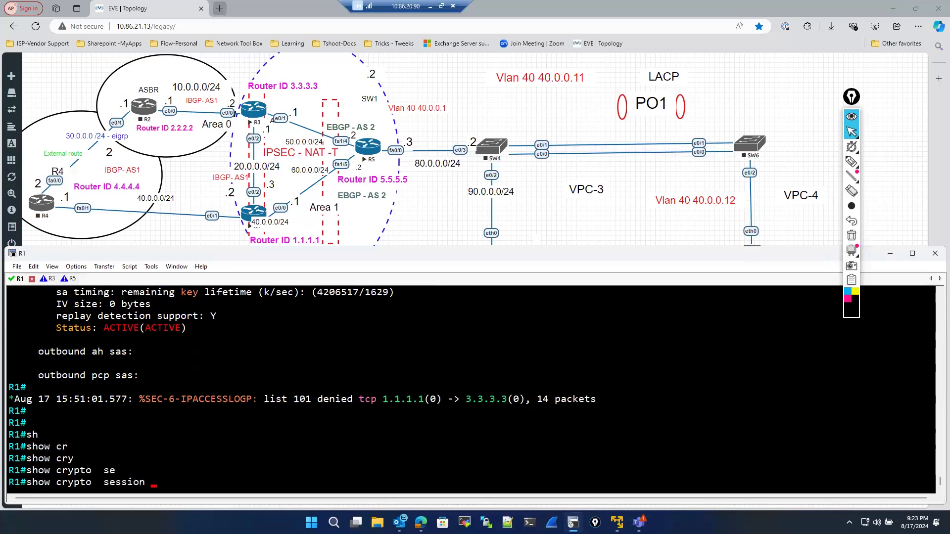
key(Return)
- Highlight the UP-ACTIVE session status in the crypto session output
drag(104, 399, 158, 407)
click(139, 399)
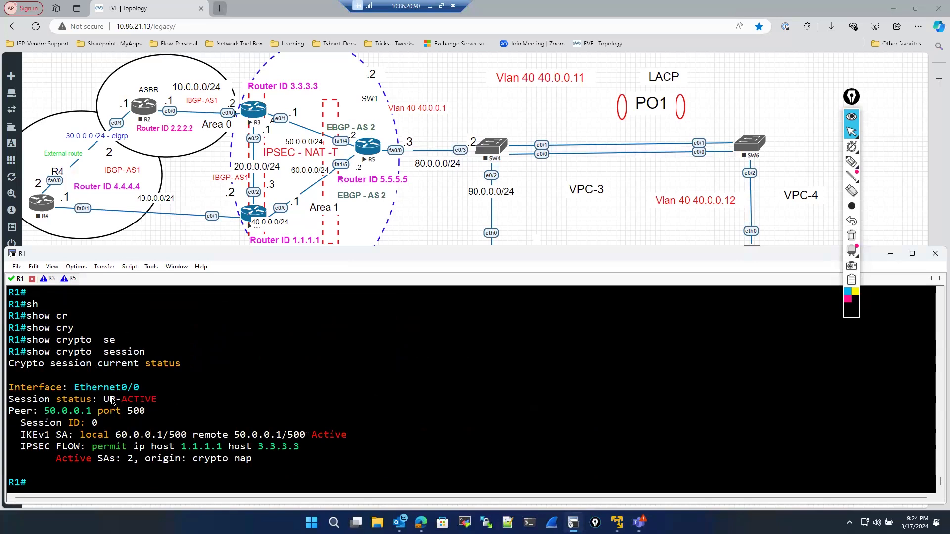
drag(103, 397, 155, 404)
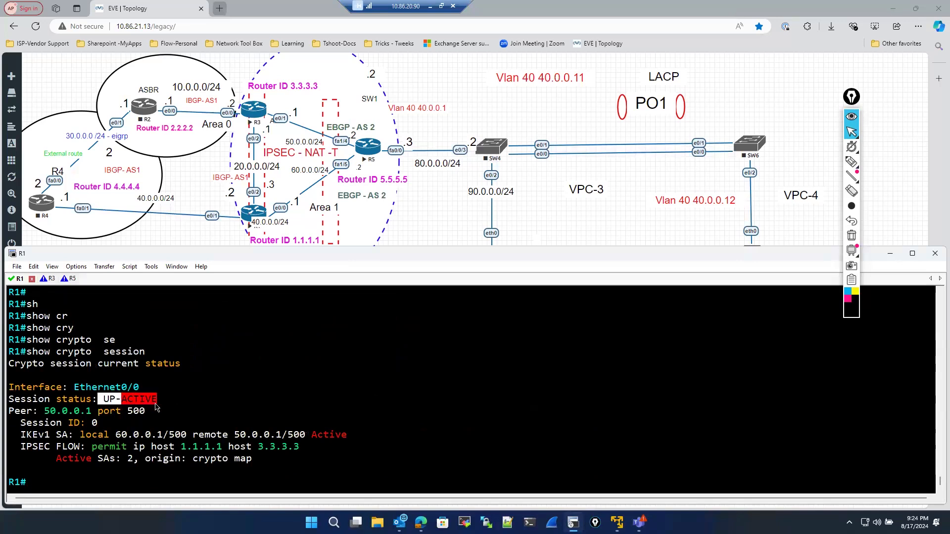
- Run show crypto isakmp sa on R1
click(156, 407)
text(sho)
key(Tab)
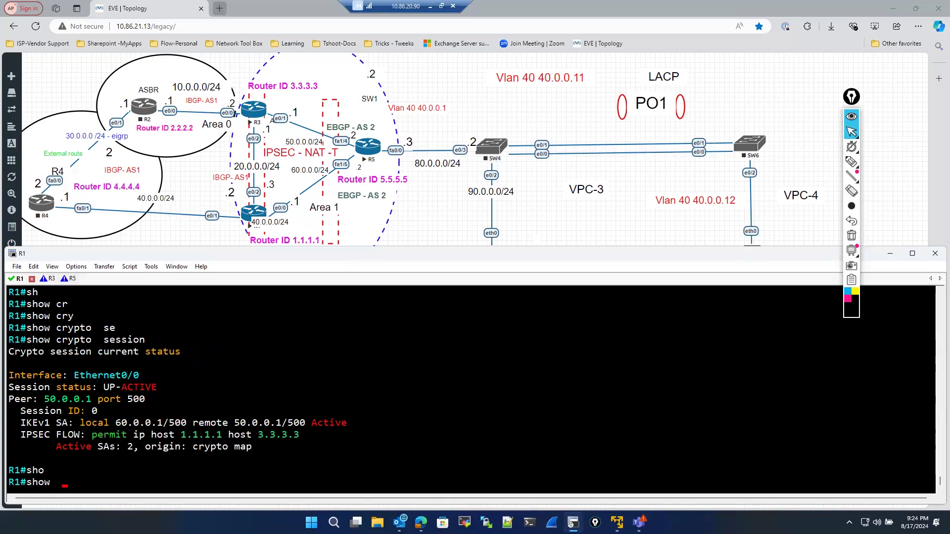
text(cr)
key(Tab)
text(y)
key(Tab)
text(is)
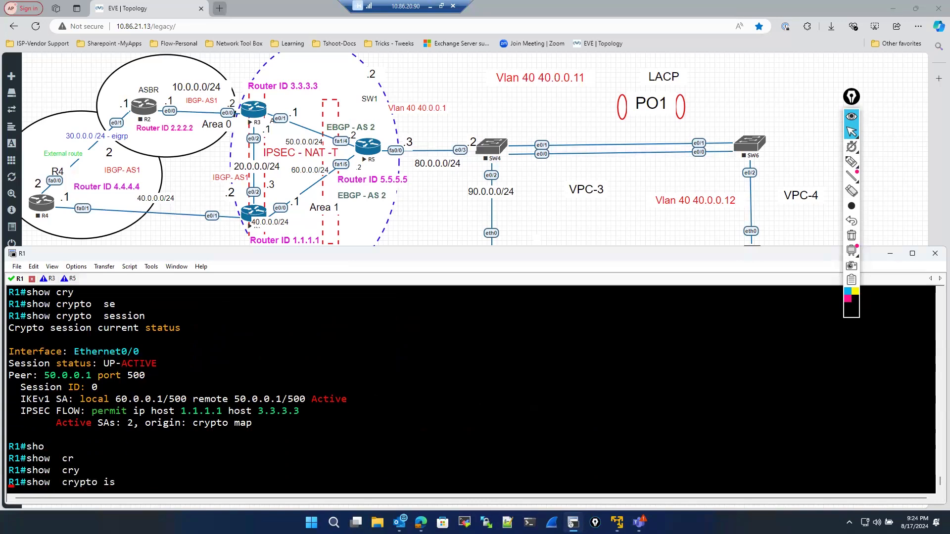
key(Tab)
text(sa)
key(Return)
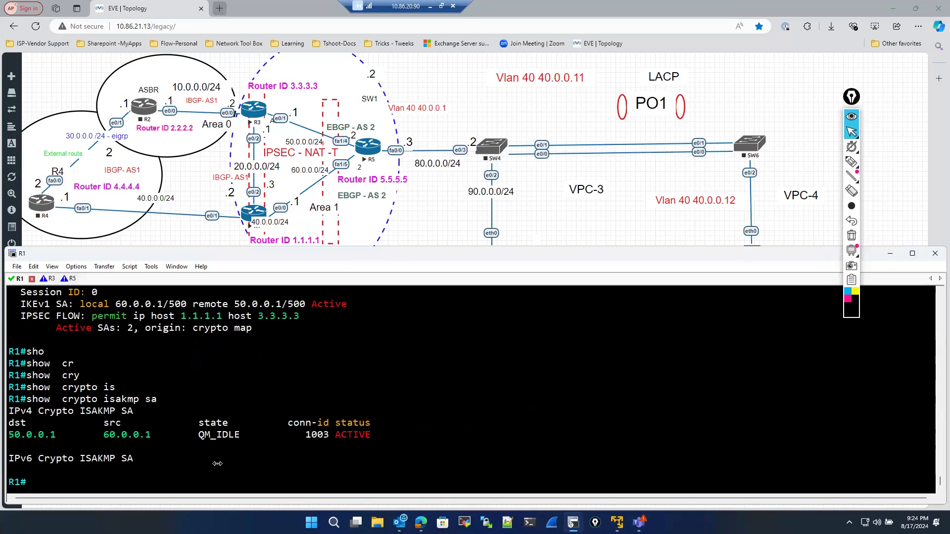
- Highlight the QM_IDLE state of the IPv4 ISAKMP SA
drag(203, 436, 235, 436)
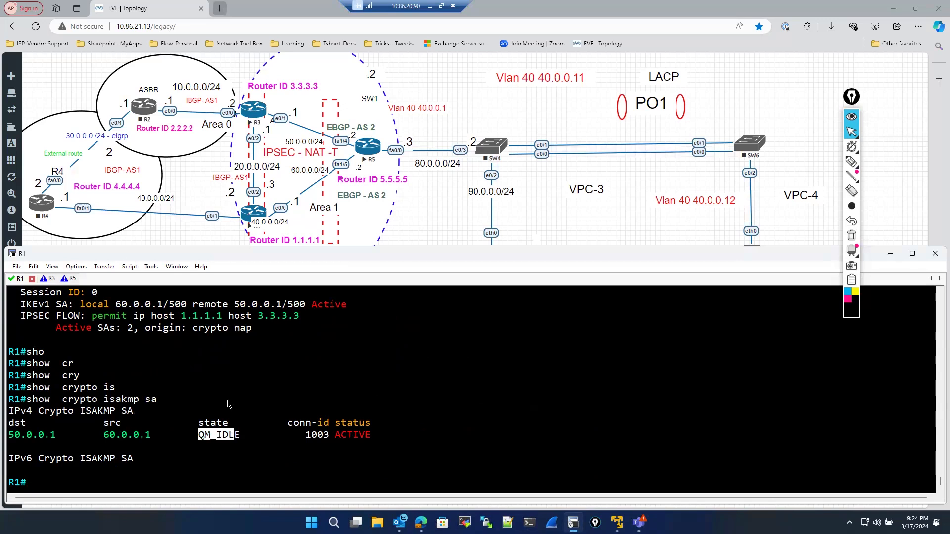
click(189, 456)
drag(200, 438, 241, 439)
drag(201, 454, 244, 433)
click(195, 458)
- Rerun show crypto ipsec sa from the command history, page once through the output, and abort it
key(Up)
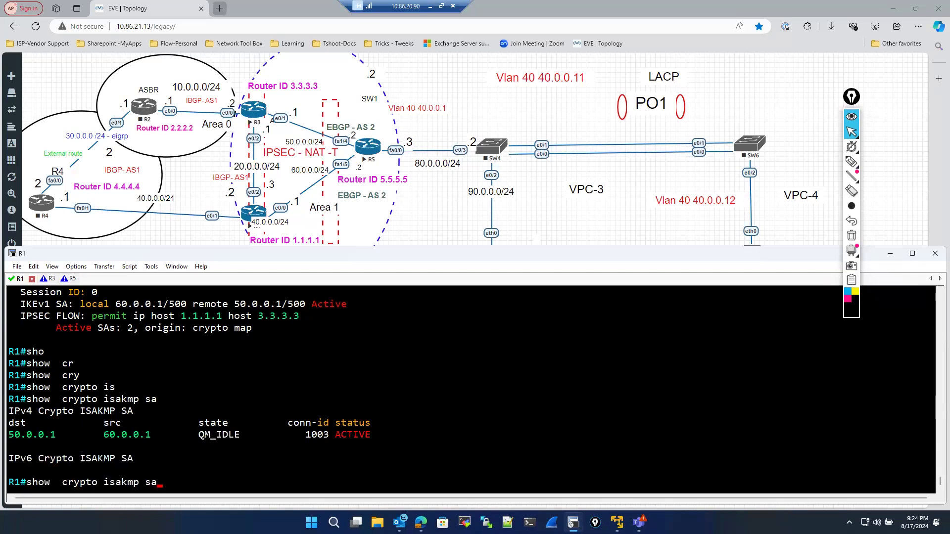
key(Up)
key(Up)
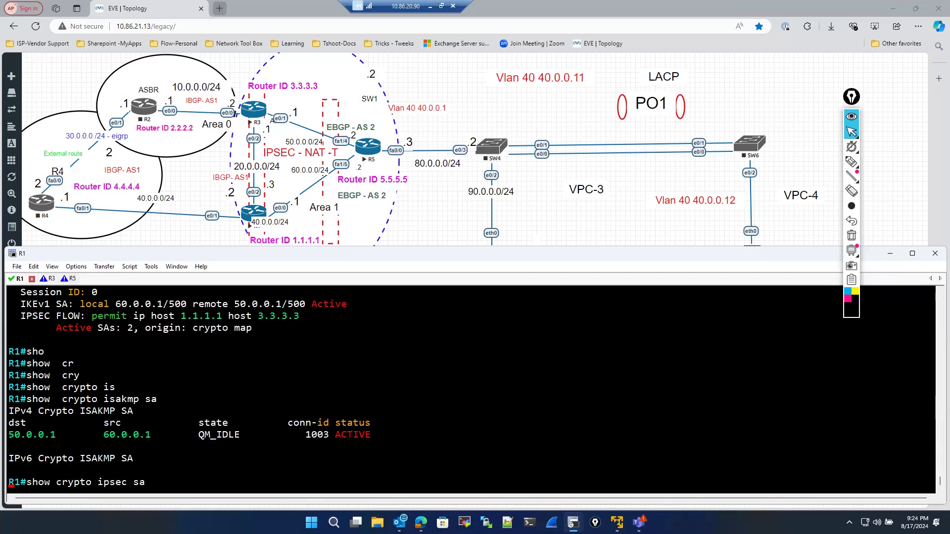
key(Return)
key(space)
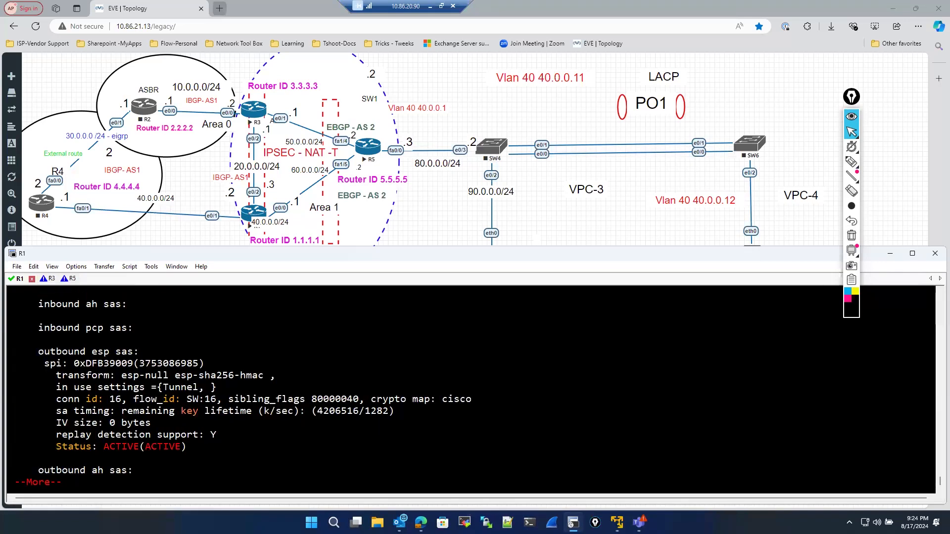
key(ctrl+c)
key(ctrl+c)
- Run show crypto session on R1
text(sho)
key(Tab)
text(cr)
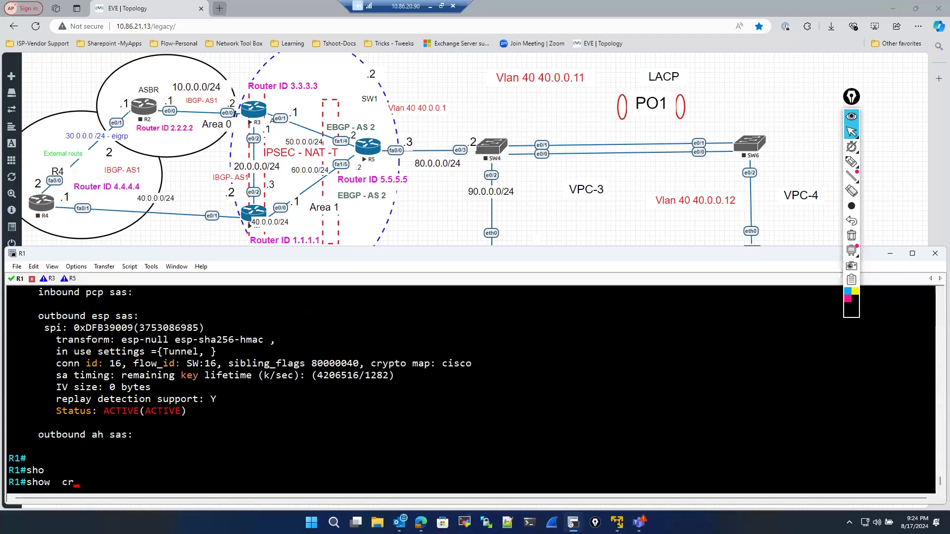
key(Tab)
text(y)
key(Tab)
text(se)
key(Tab)
key(Return)
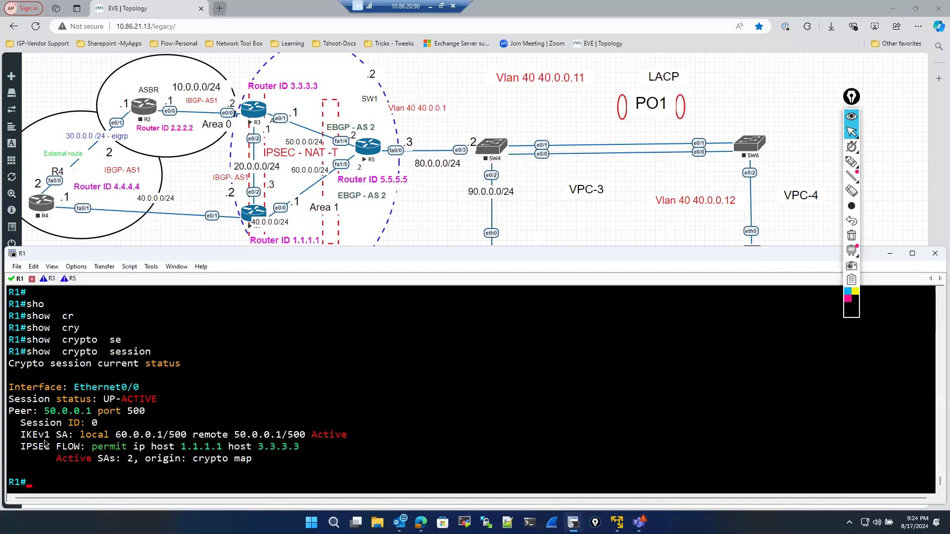
- Highlight the IPSEC FLOW line and the UP-ACTIVE session status in the crypto session output
drag(21, 446, 307, 448)
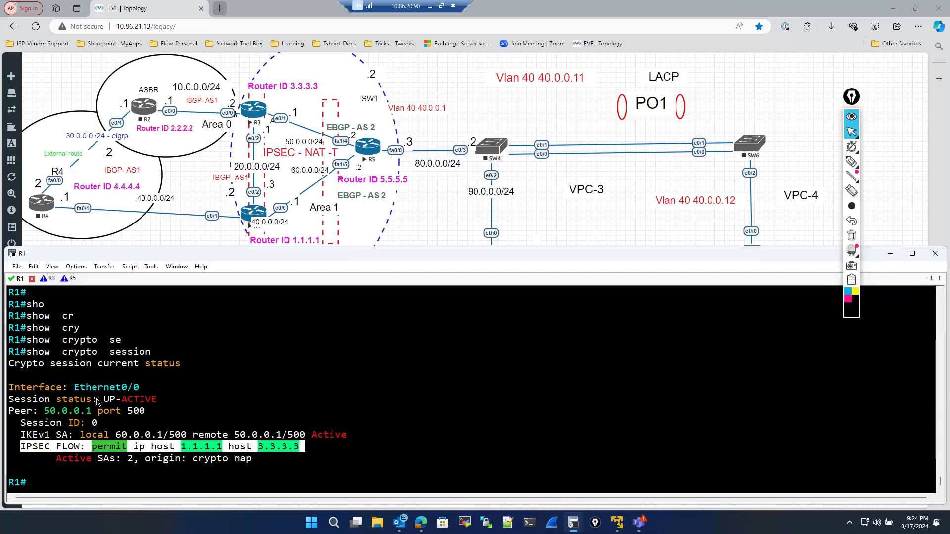
drag(104, 401, 159, 403)
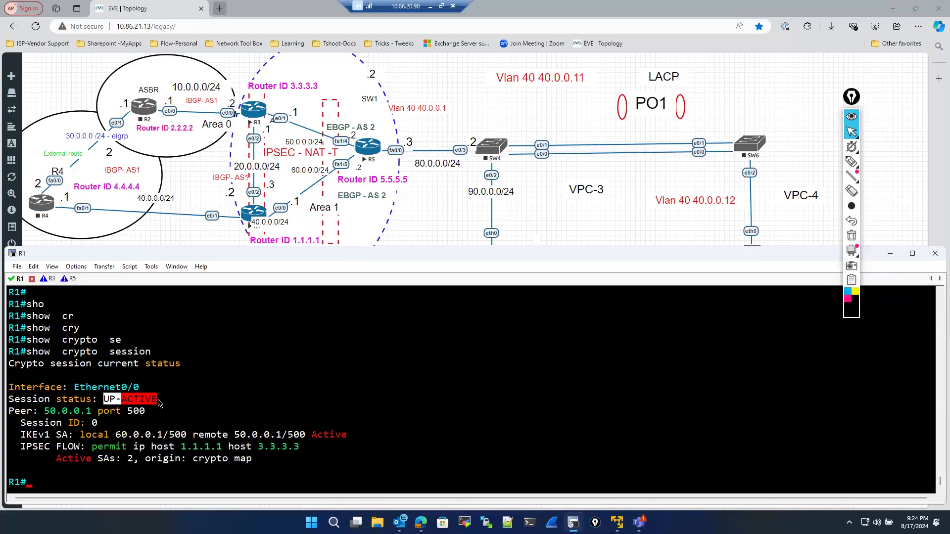
click(232, 393)
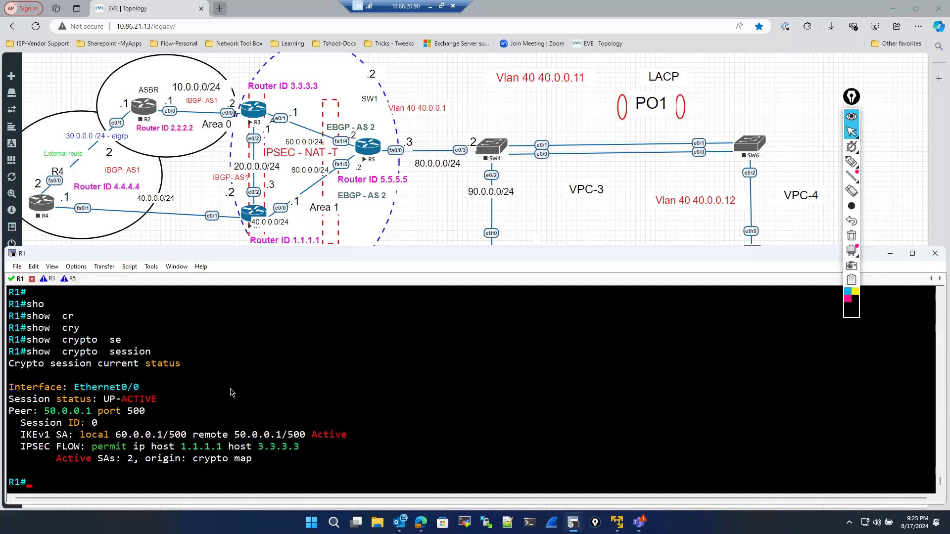
- Recall a previous command from history and edit it into show crypto isakmp sa, then run it on R1
key(Up)
key(Up)
key(Up)
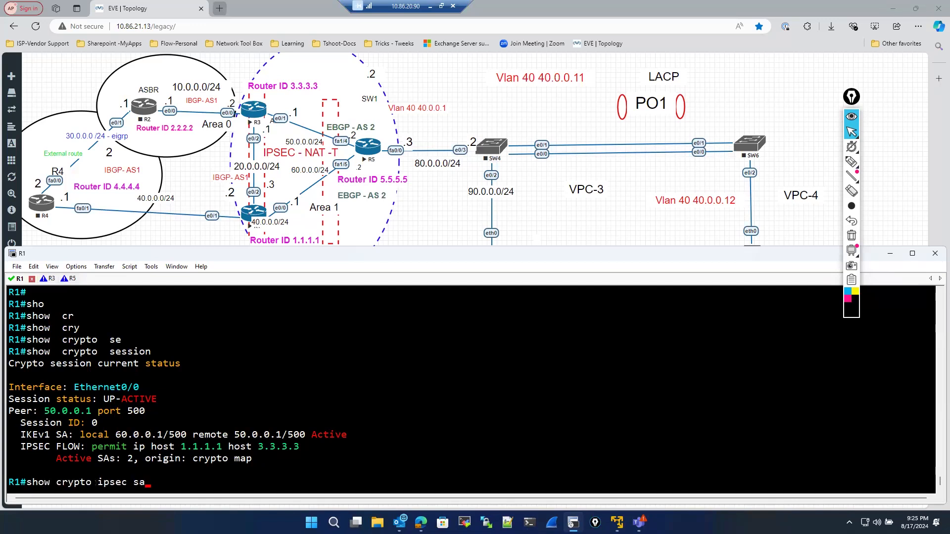
key(Up)
key(Up)
key(Up)
key(BackSpace)
key(BackSpace)
key(BackSpace)
key(BackSpace)
key(BackSpace)
key(BackSpace)
key(BackSpace)
key(BackSpace)
text(a)
key(Return)
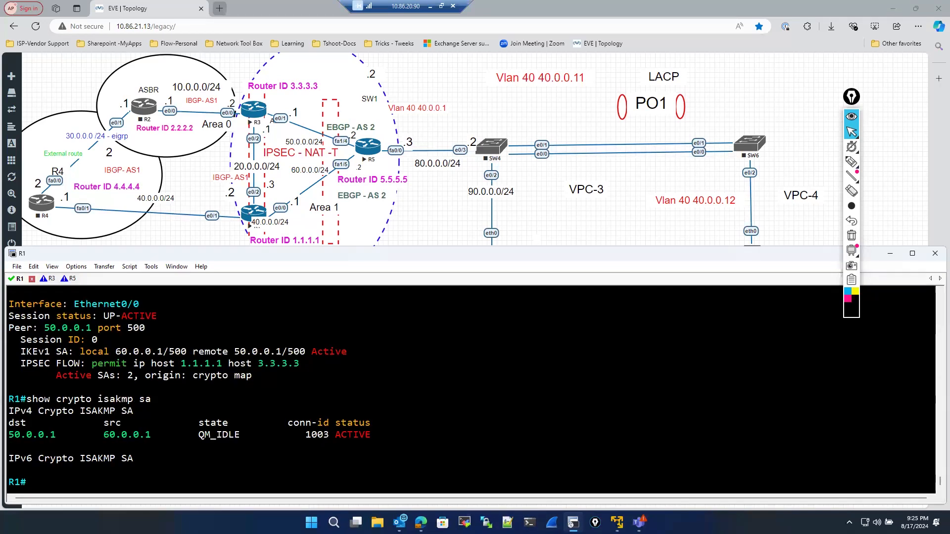
- Run show crypto isakmp sa again on R1, followed by show crypto isakmp sa detail
text(sho)
key(Tab)
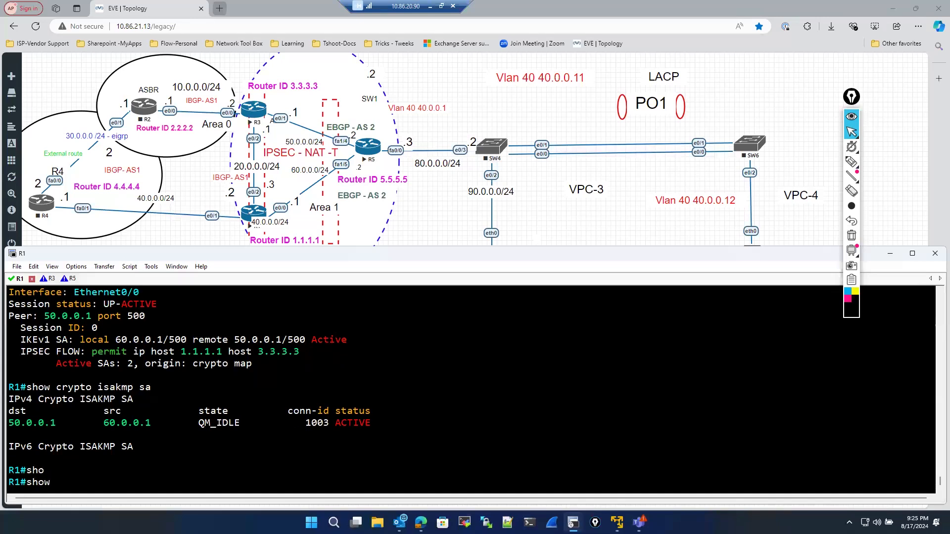
text(cr)
key(Tab)
text(y)
key(Tab)
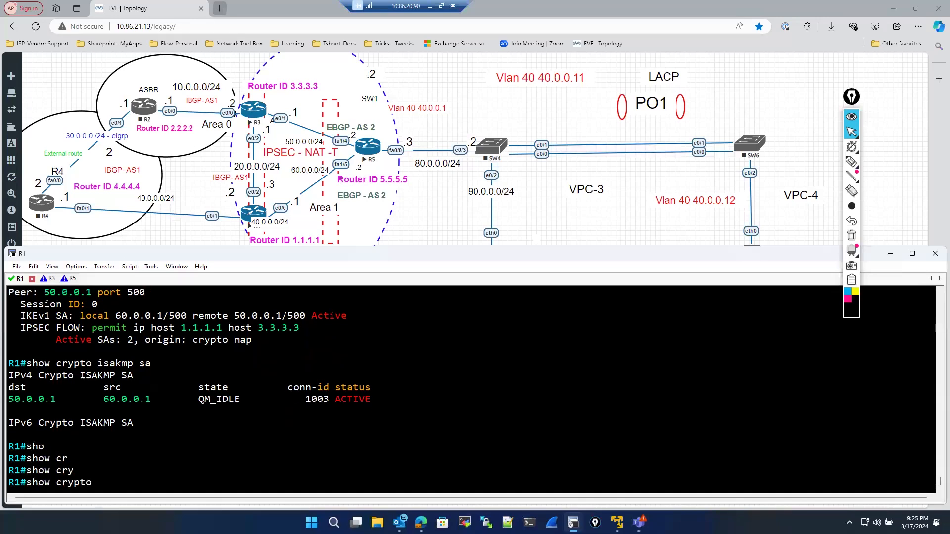
text(is)
key(Tab)
text(sa)
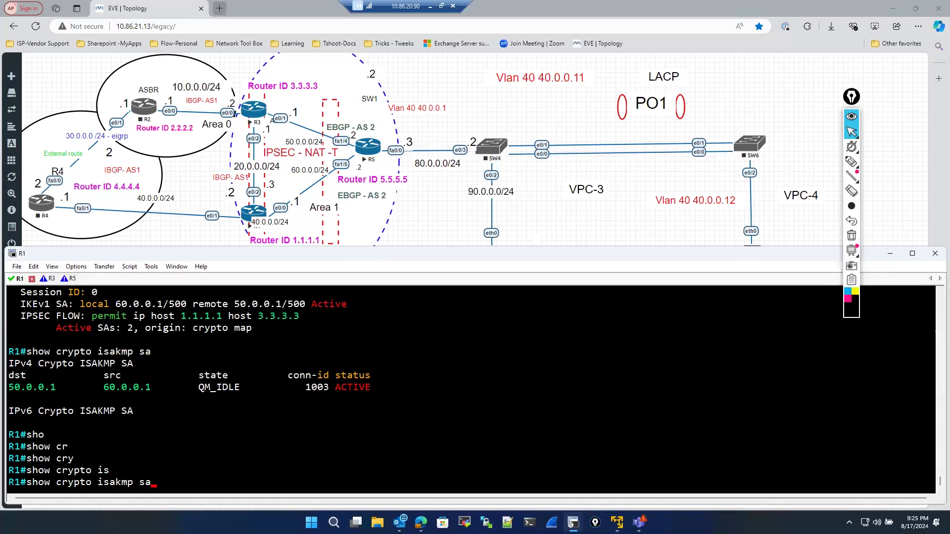
key(Return)
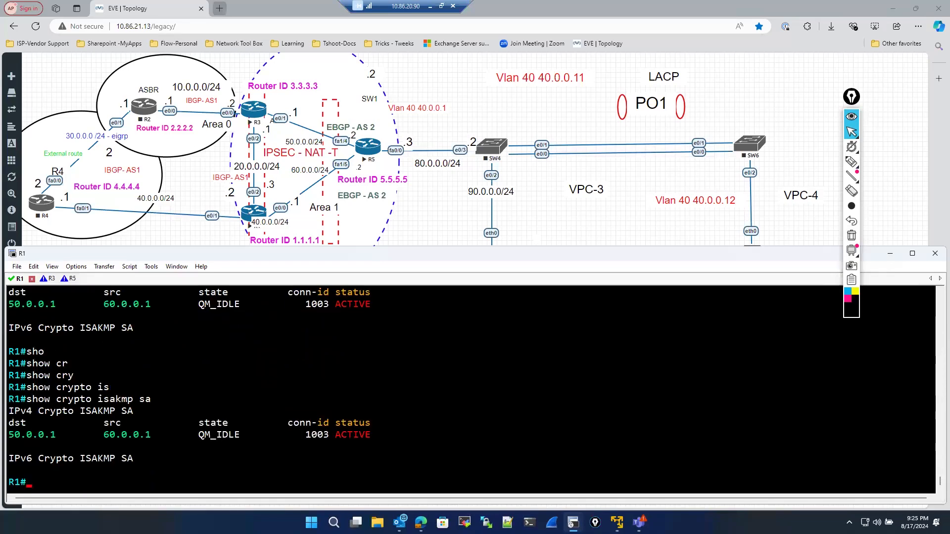
key(Up)
text(de)
key(Tab)
key(Return)
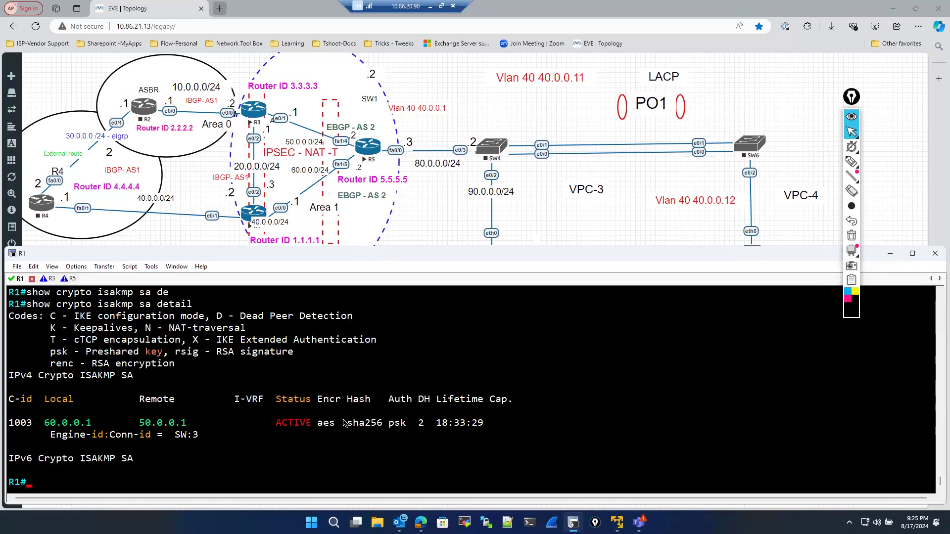
- Highlight the ISAKMP SA row's encryption, hash, authentication, DH group and lifetime values in the detail output
drag(317, 400, 528, 430)
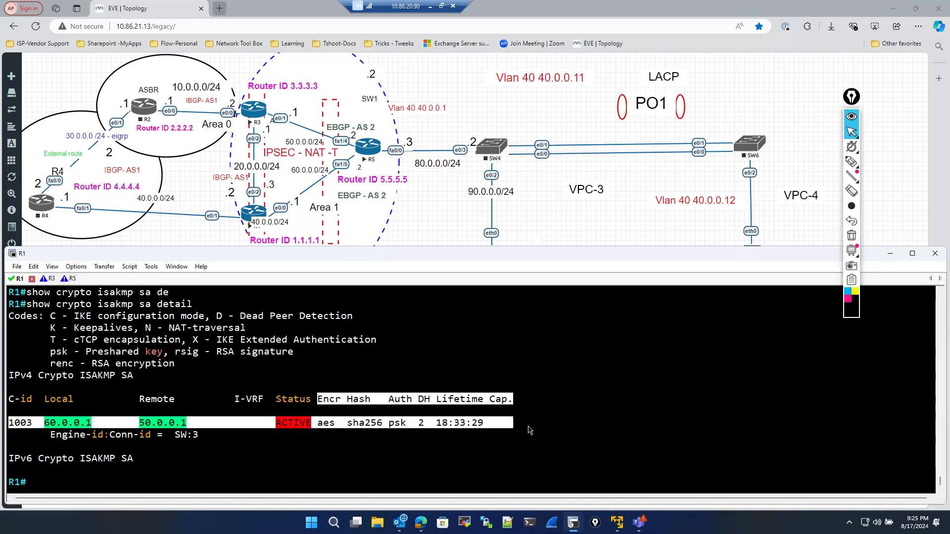
click(309, 430)
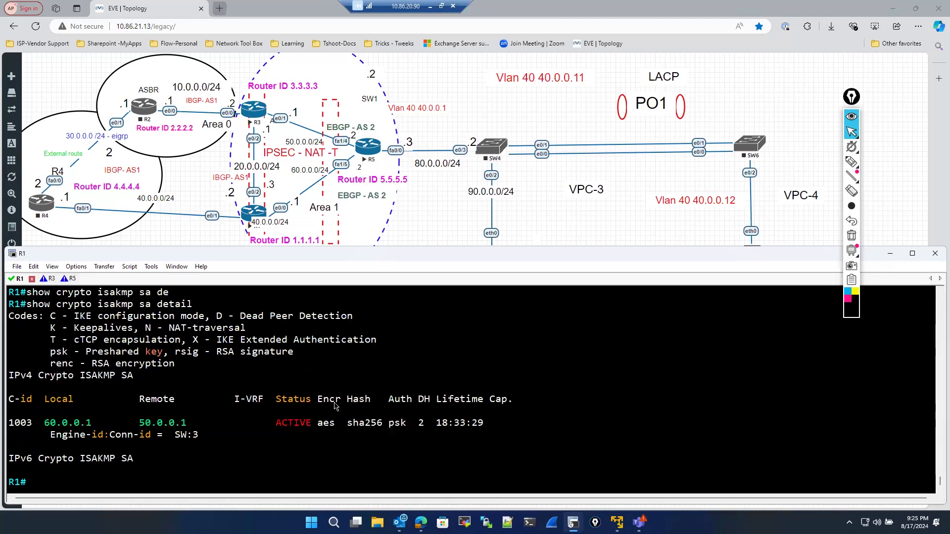
drag(318, 423, 491, 425)
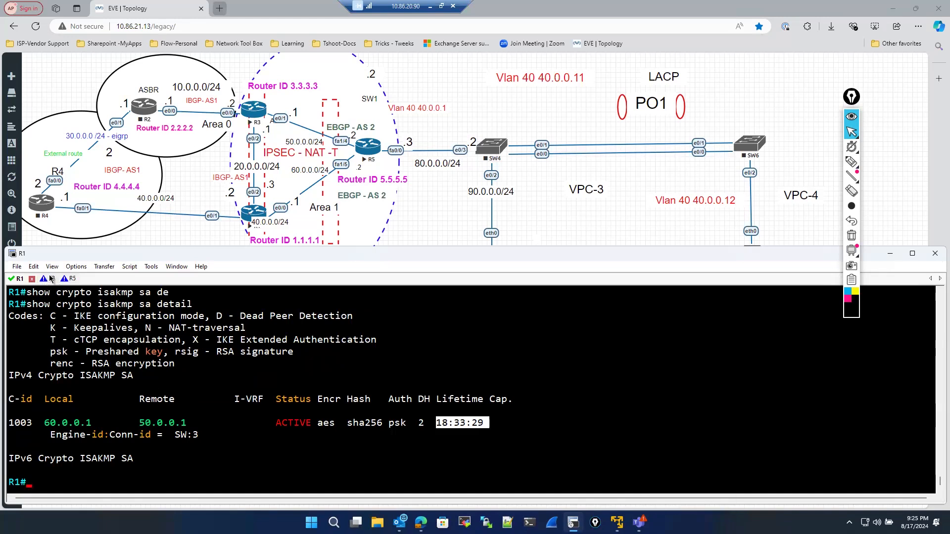
- Switch to R3's console, enter privileged EXEC mode, and run show crypto isakmp sa
click(50, 280)
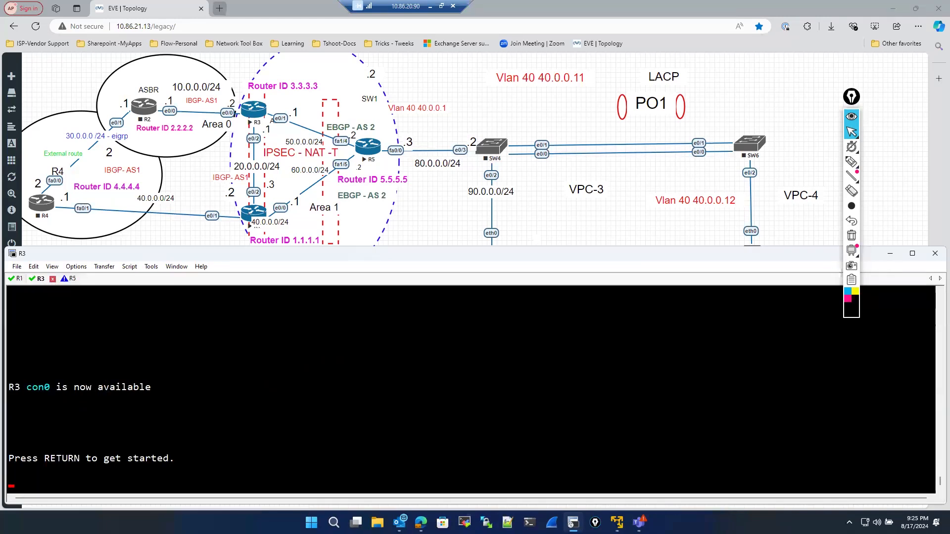
key(Return)
key(Return)
key(Return)
text(en)
key(Return)
text(sho)
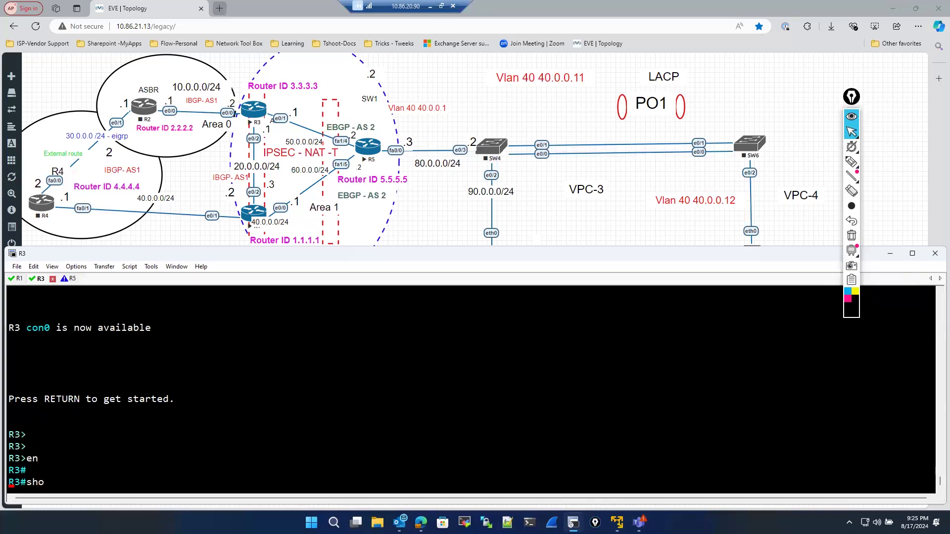
key(Tab)
text(cr)
key(Tab)
text(y)
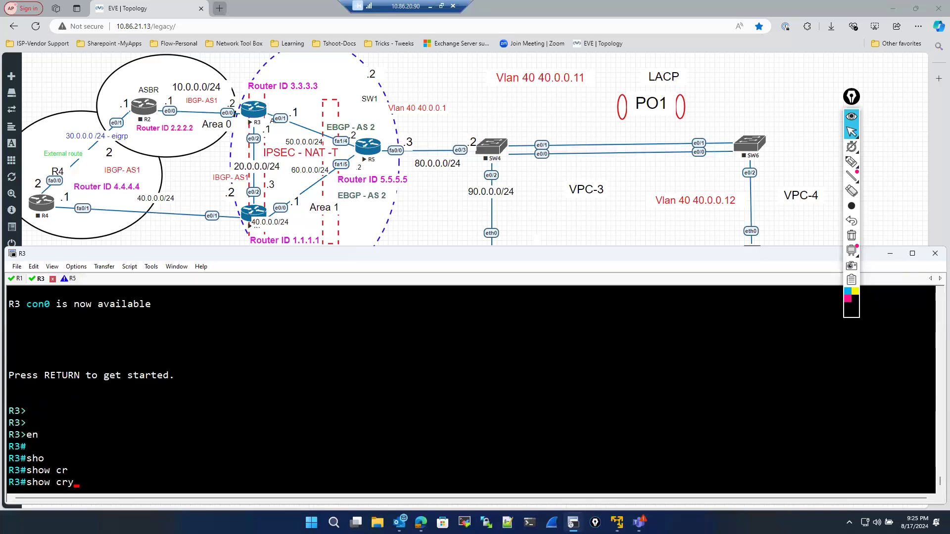
key(Tab)
text(is)
key(Tab)
text(sa)
key(Return)
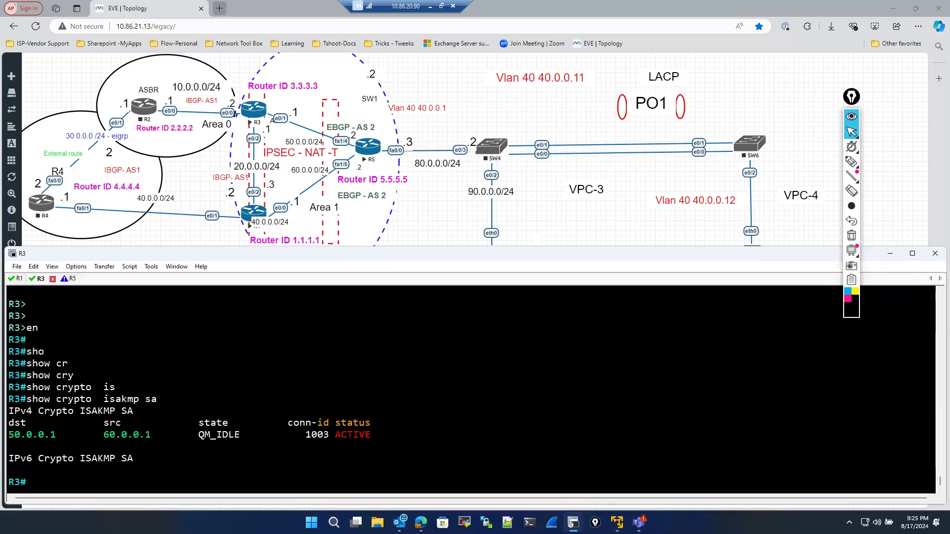
- Run show crypto isakmp sa detail on R3 and highlight the encryption and hash values
key(Up)
text(de)
key(Tab)
key(Return)
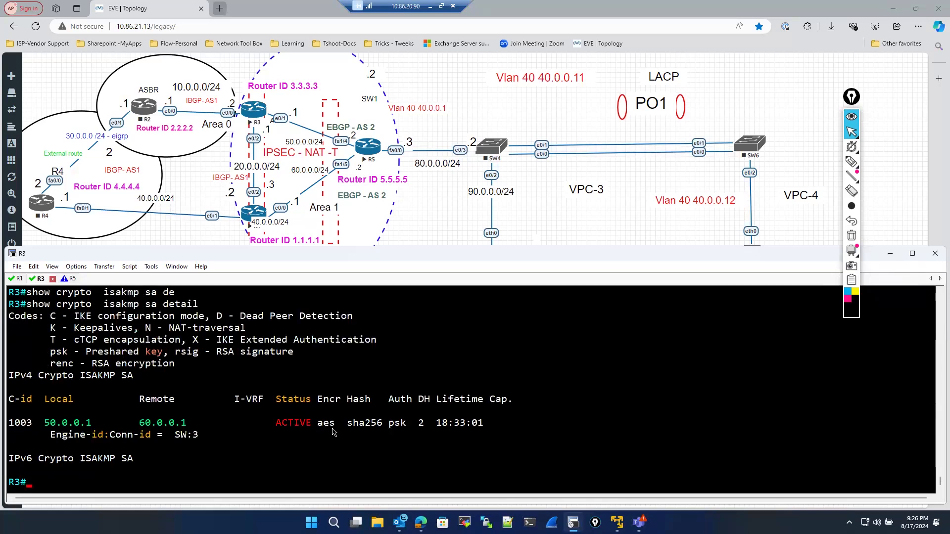
drag(353, 426, 424, 426)
click(247, 442)
- Switch back to R1 and display the running-config filtered with section isa
click(17, 278)
key(Return)
key(Return)
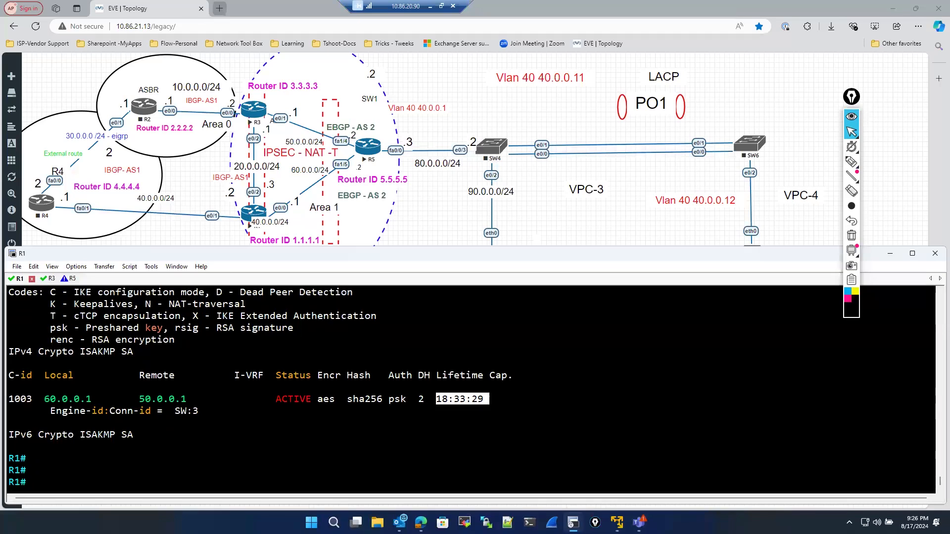
text(sho)
key(Tab)
text(run)
key(Tab)
text(| se)
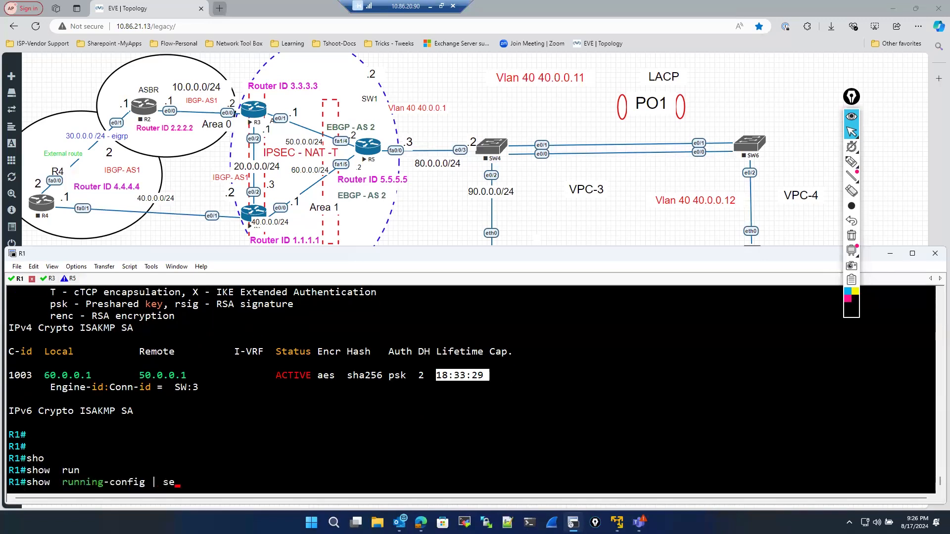
key(Tab)
text(isa)
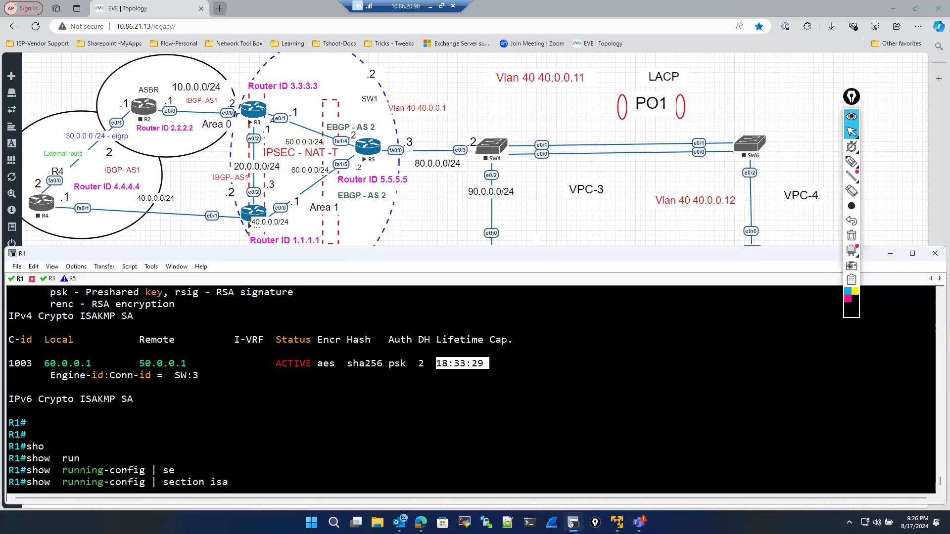
text(k)
key(BackSpace)
key(Return)
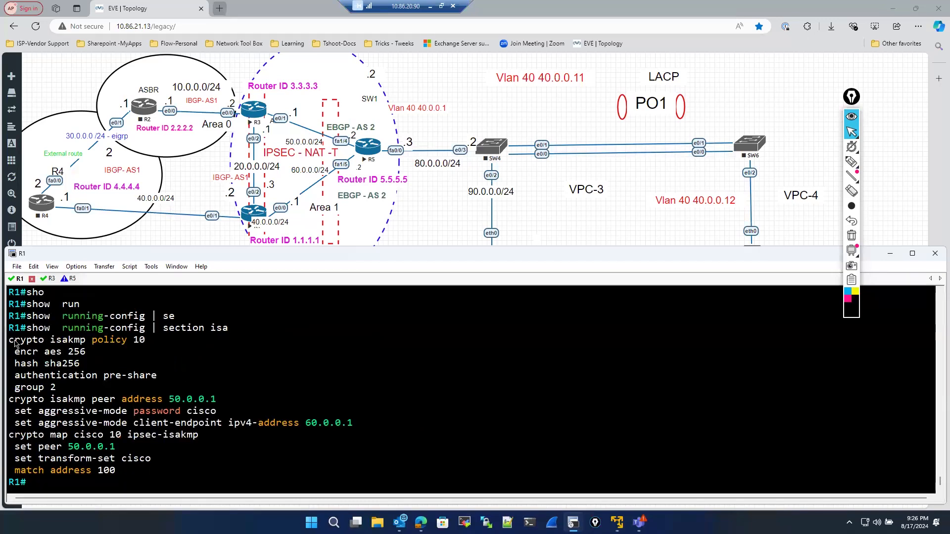
- Highlight the crypto isakmp policy 10 block and enter global configuration mode on R1
drag(14, 339, 55, 388)
text(conf)
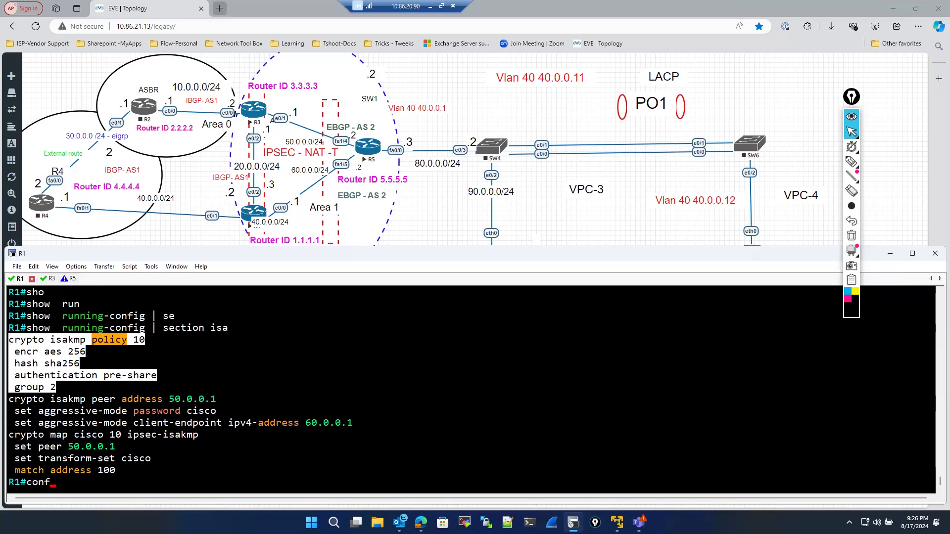
key(Tab)
key(Return)
key(Return)
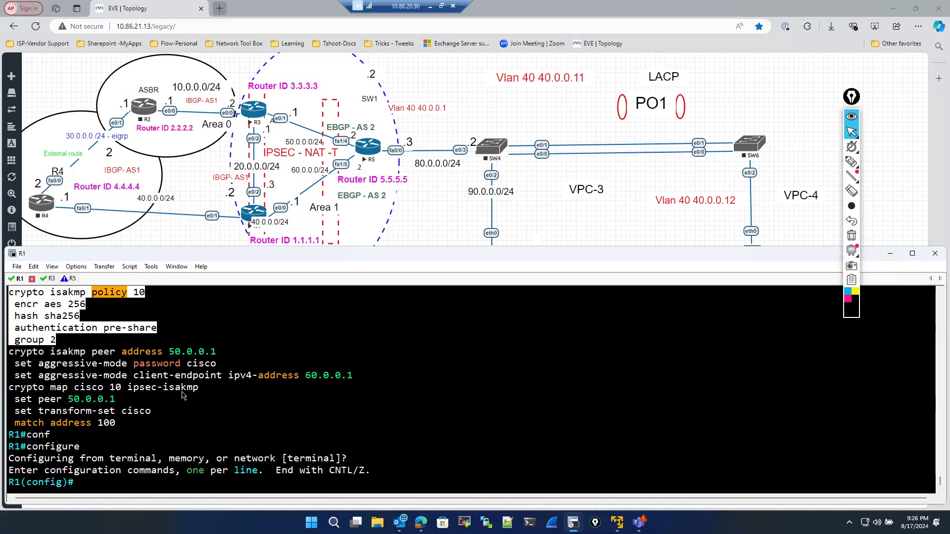
- Review the isakmp policy 10 encryption, hash, authentication and group lines by scrolling and highlighting them
scroll(182, 394, up, 1)
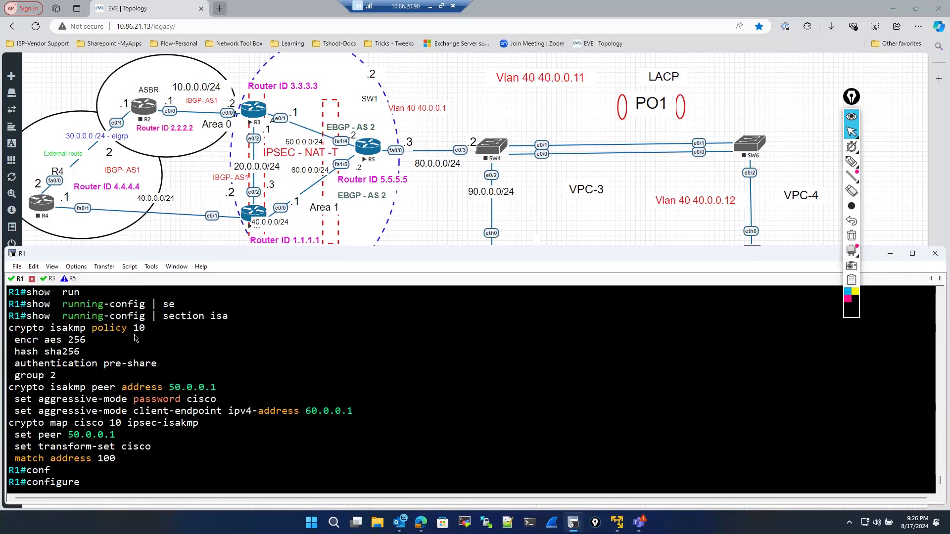
scroll(137, 340, down, 1)
scroll(143, 389, up, 1)
scroll(142, 387, down, 1)
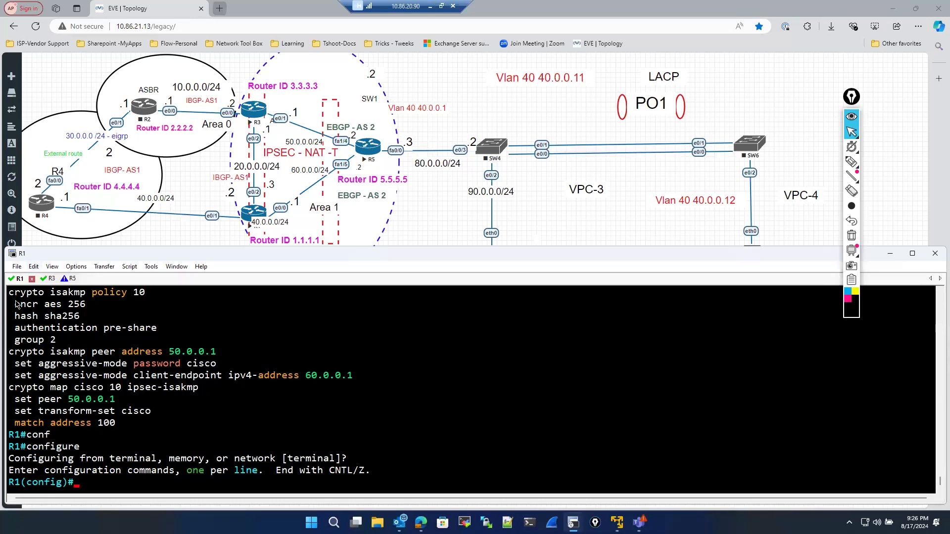
drag(15, 304, 117, 347)
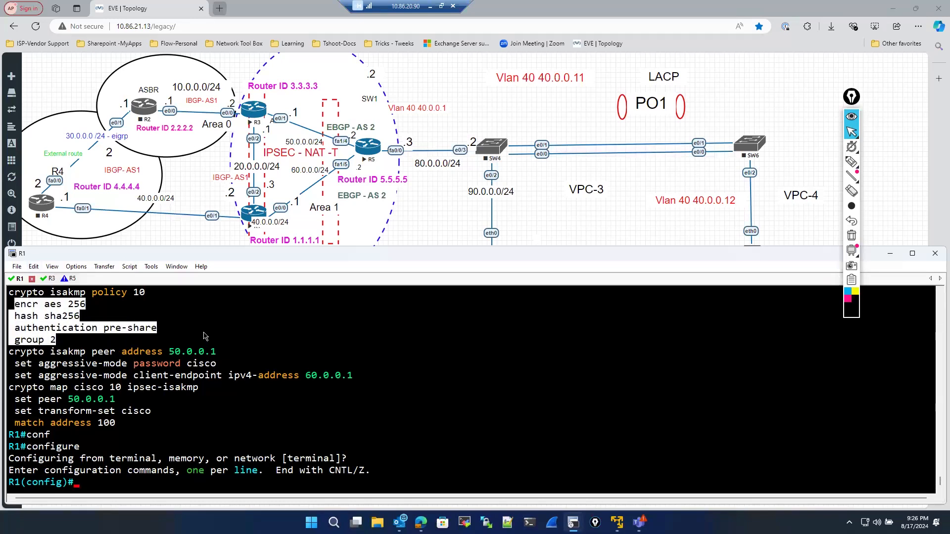
click(153, 319)
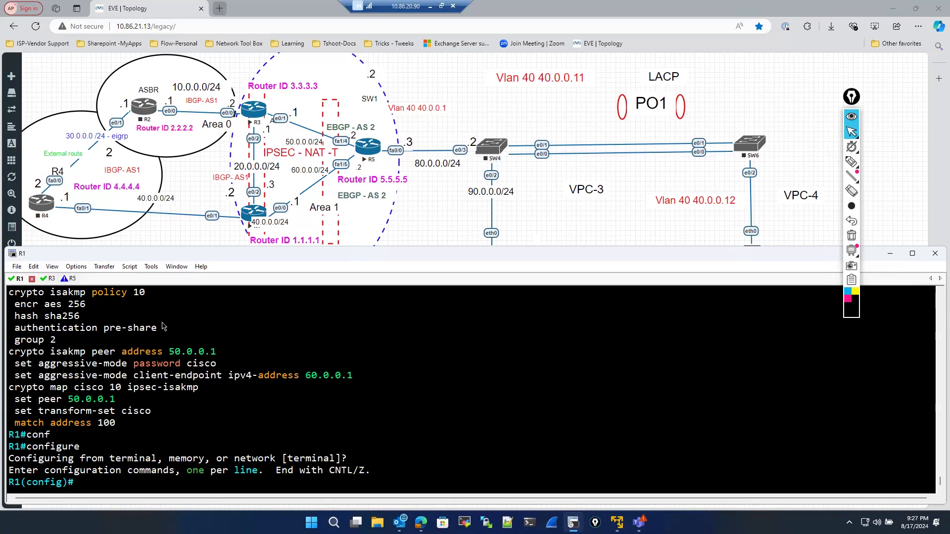
- Remove crypto isakmp policy 10 on R1 with the no form and exit configuration mode
key(Return)
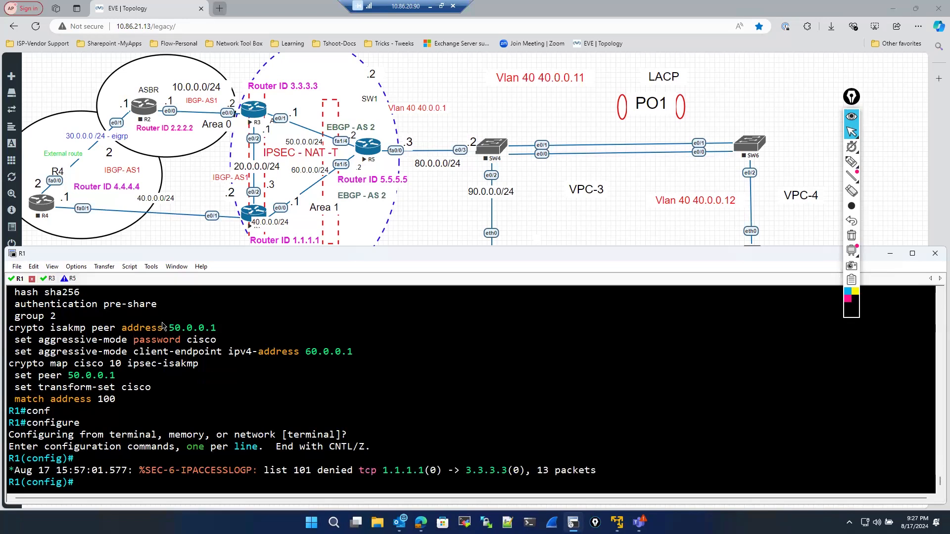
scroll(194, 393, up, 1)
scroll(193, 391, down, 1)
scroll(49, 341, up, 2)
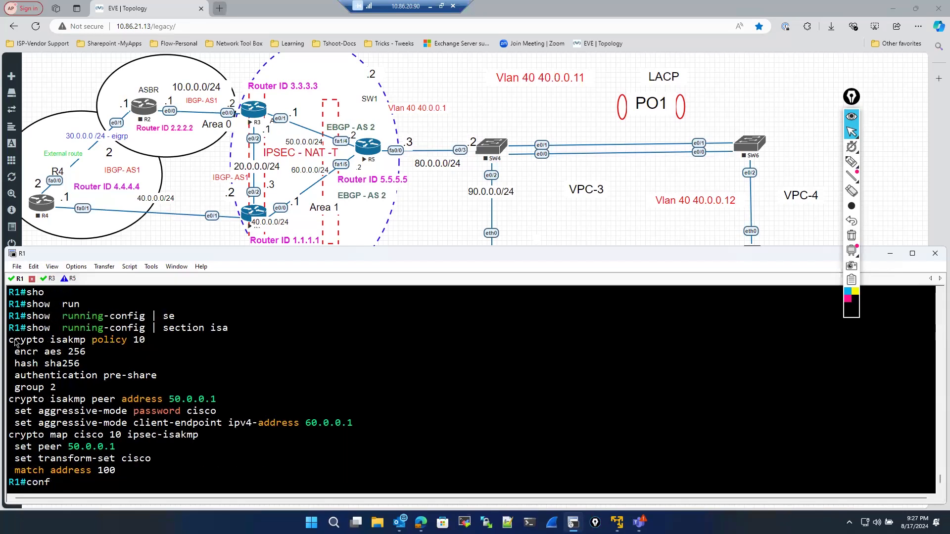
drag(9, 340, 144, 348)
right_click(238, 351)
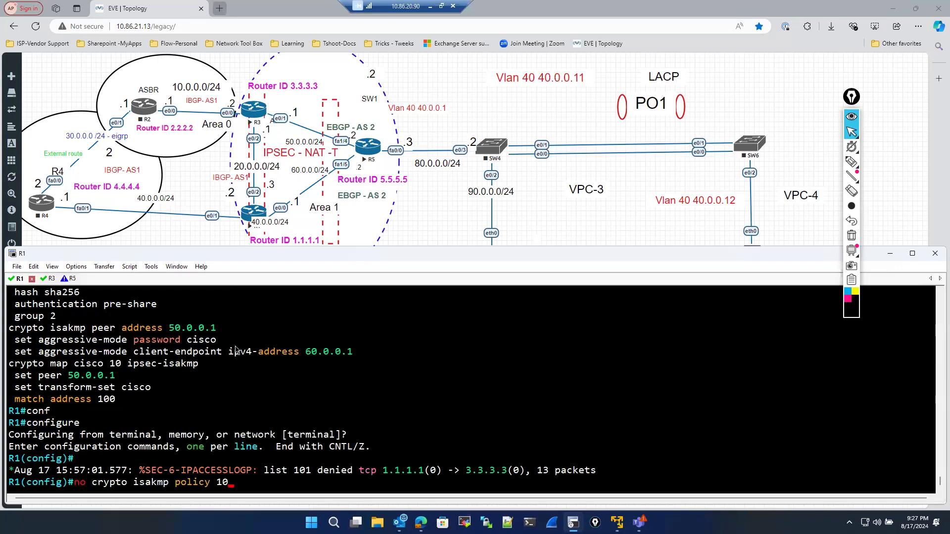
key(Return)
text(exit)
key(Return)
key(Return)
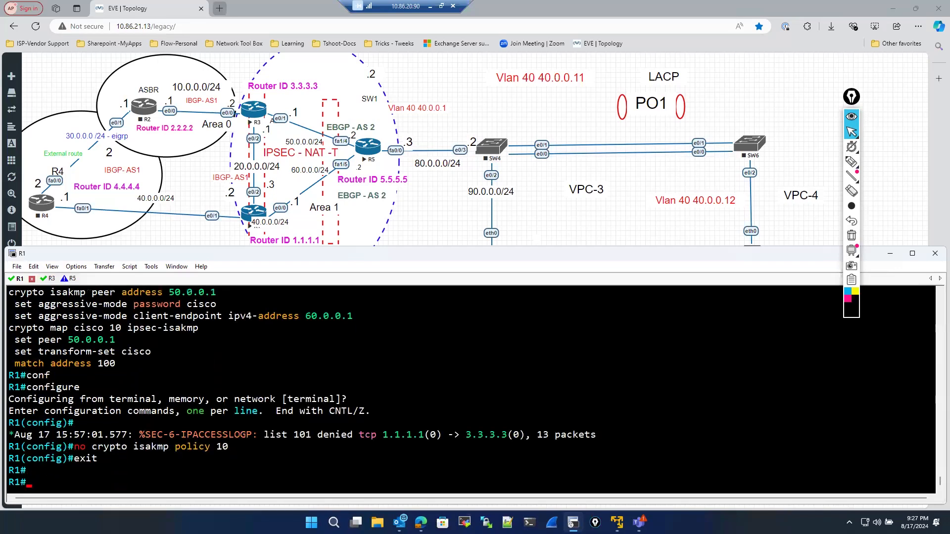
- Display the ISAKMP security associations on R1 with show crypto isakmp sa
text(sjo)
key(Tab)
key(BackSpace)
key(BackSpace)
key(BackSpace)
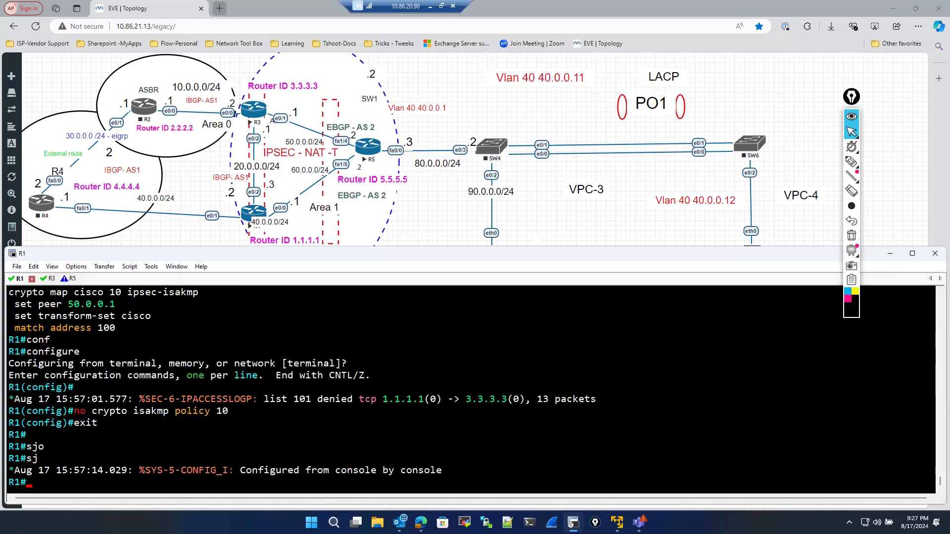
text(sho)
key(Tab)
text(cr)
key(Tab)
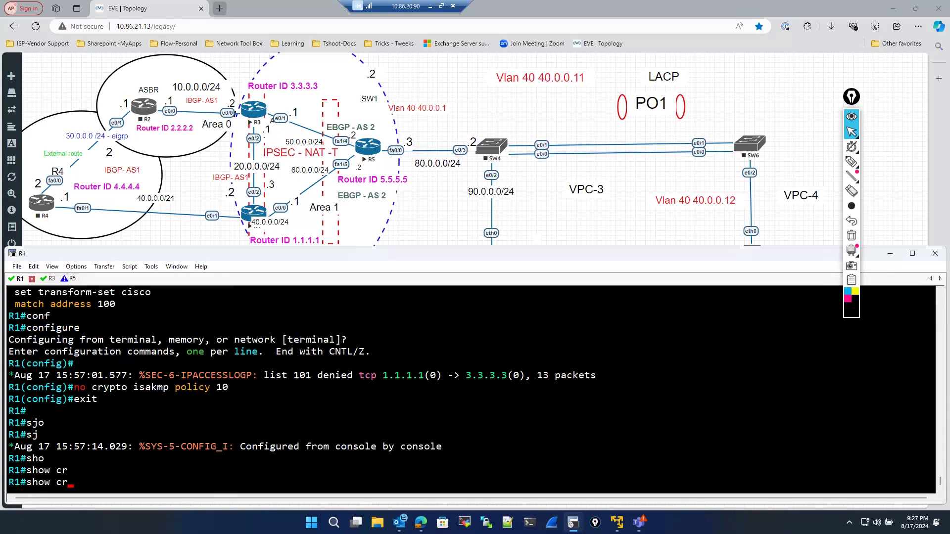
text(y)
key(Tab)
text(is)
key(Tab)
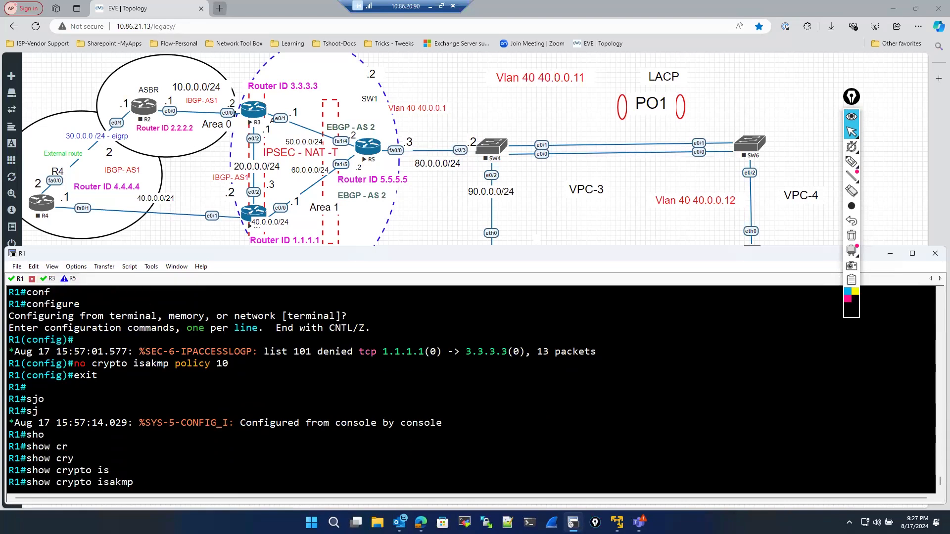
text(sa)
key(Return)
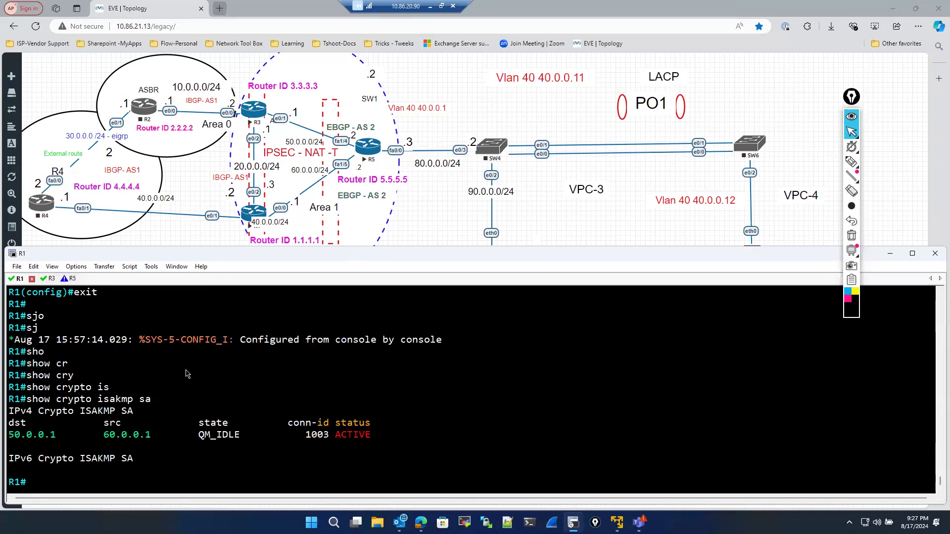
- Display R1's running-config filtered with section isa
scroll(186, 374, up, 7)
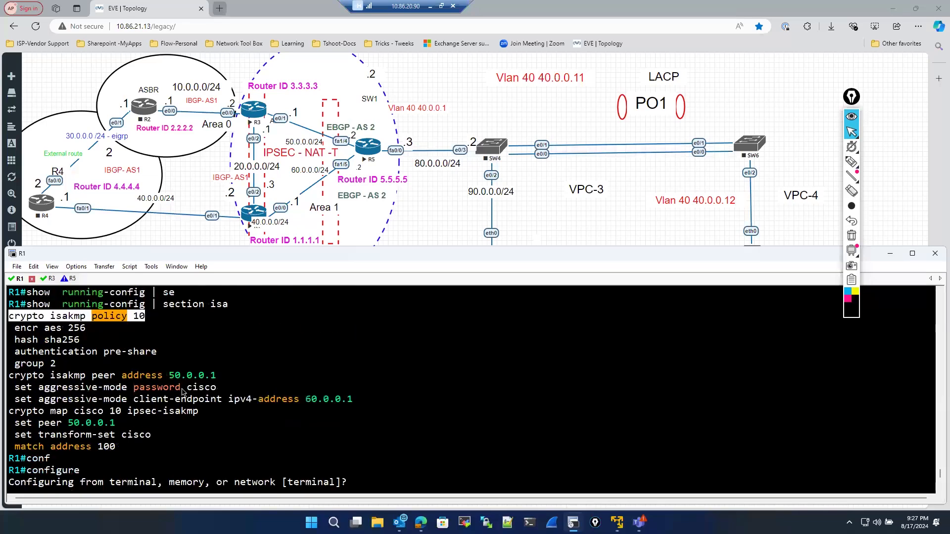
scroll(183, 393, down, 7)
text(sho)
key(Tab)
text(run)
key(Tab)
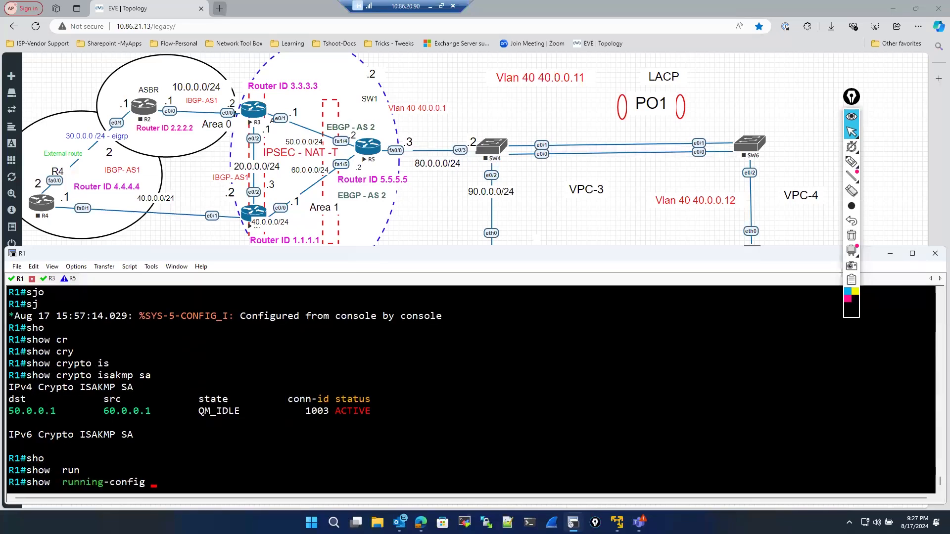
text(| se)
key(Tab)
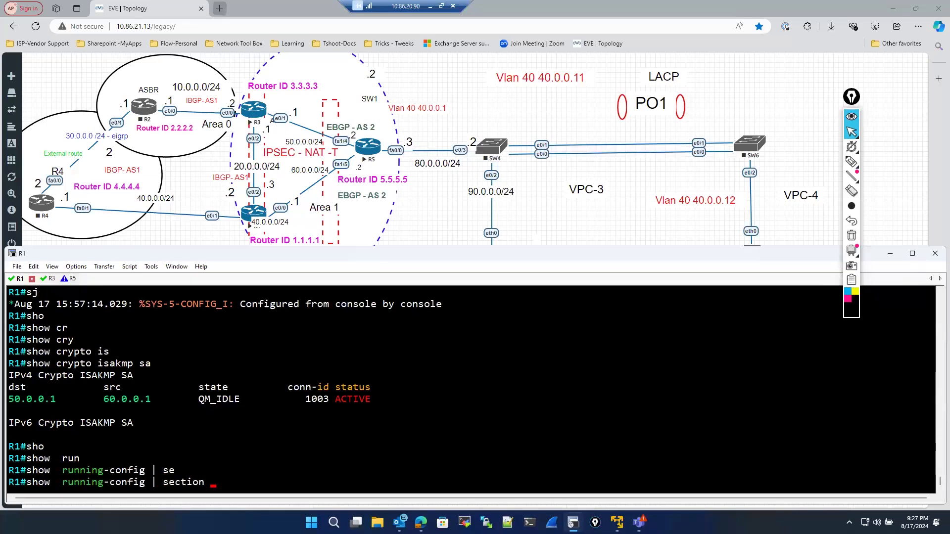
key(Return)
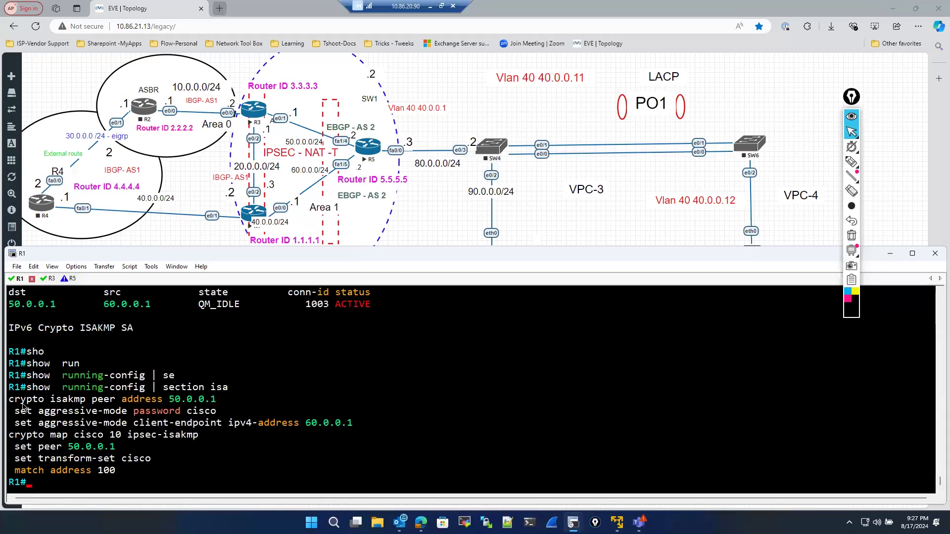
- Enter global configuration and remove the crypto isakmp peer address 50.0.0.1 entry using its no form
drag(12, 400, 221, 403)
key(super+c)
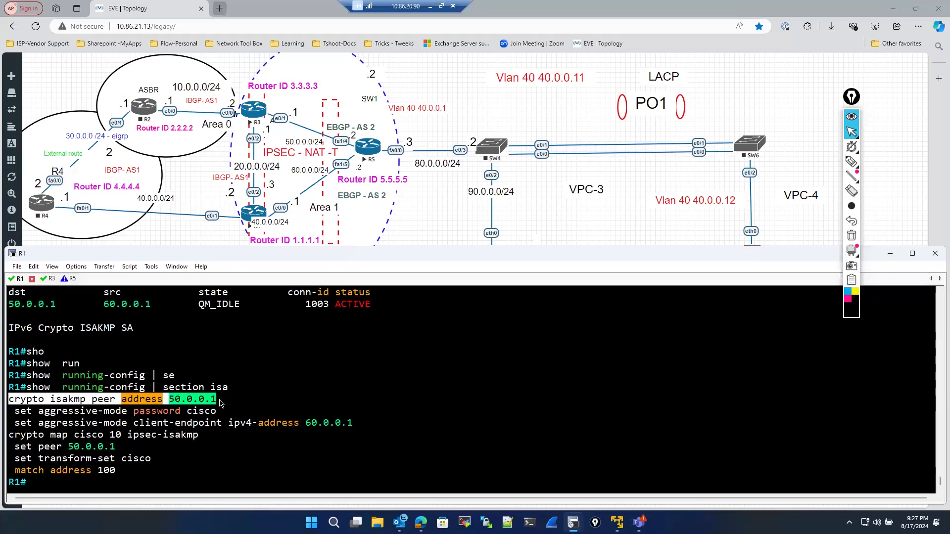
text(conf)
key(Tab)
key(Return)
key(Return)
text(no)
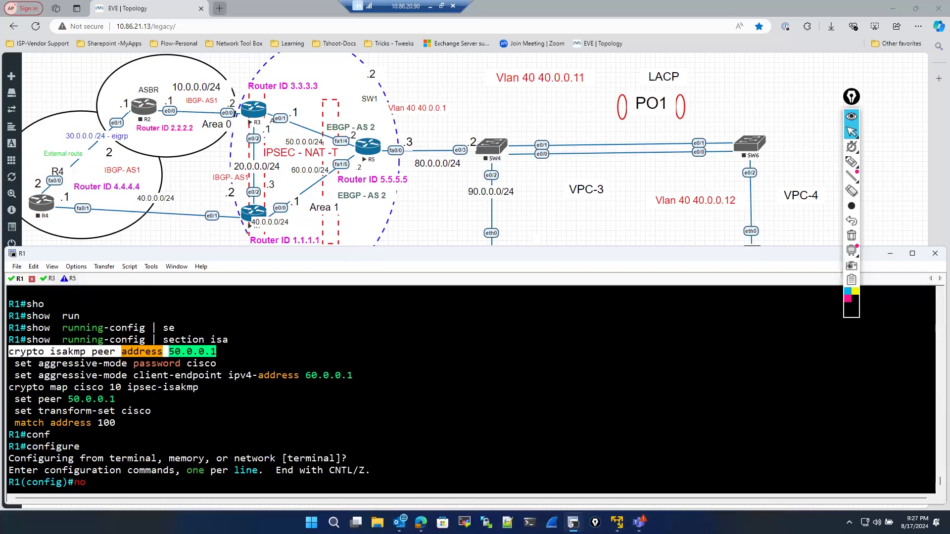
click(15, 366)
drag(9, 352, 218, 352)
right_click(314, 363)
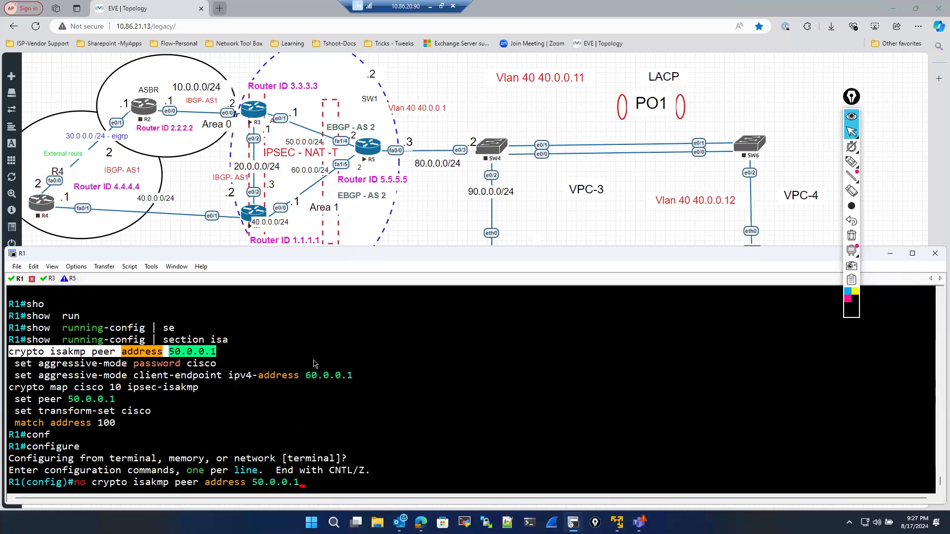
key(Return)
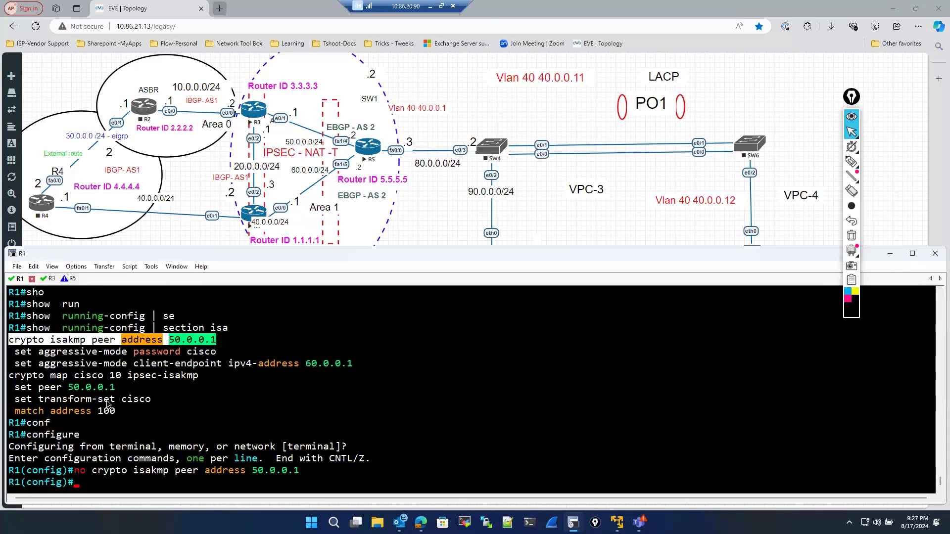
- Try to remove the set aggressive-mode password cisco line with the no form, then exit configuration mode
text(no)
drag(15, 353, 235, 352)
right_click(289, 365)
key(Return)
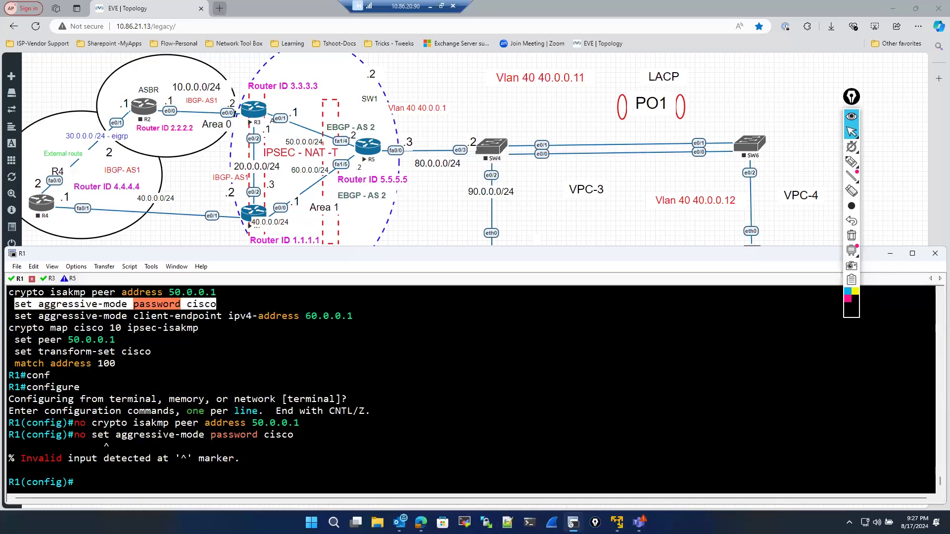
key(Up)
key(BackSpace)
key(BackSpace)
key(BackSpace)
key(BackSpace)
key(BackSpace)
key(BackSpace)
key(BackSpace)
key(BackSpace)
key(BackSpace)
key(BackSpace)
key(BackSpace)
key(BackSpace)
key(BackSpace)
key(BackSpace)
key(BackSpace)
key(BackSpace)
key(BackSpace)
key(BackSpace)
key(BackSpace)
key(BackSpace)
text(exit)
key(Return)
key(Return)
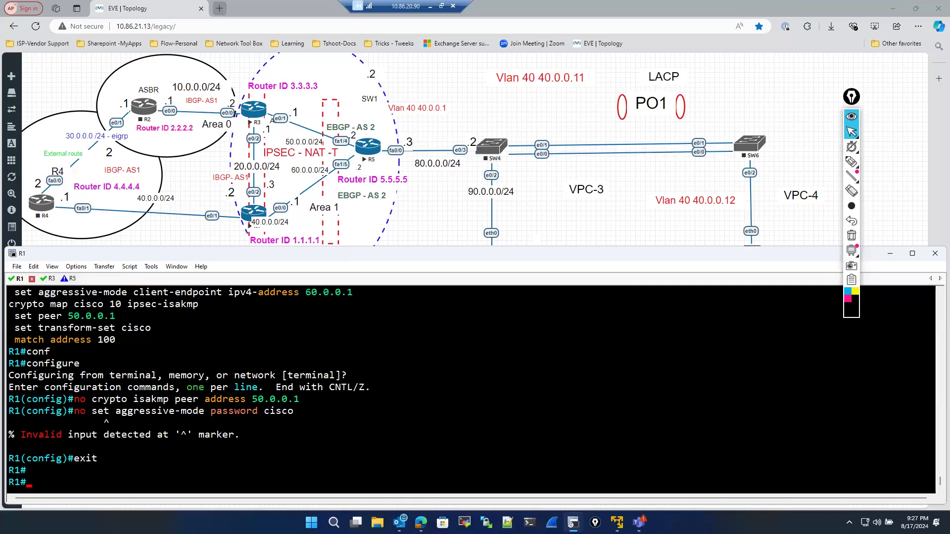
- Display R1's running-config filtered with section isa again to check the remaining crypto configuration
text(sh)
key(Tab)
text(o run)
key(Return)
key(Up)
key(BackSpace)
key(BackSpace)
key(BackSpace)
key(BackSpace)
key(BackSpace)
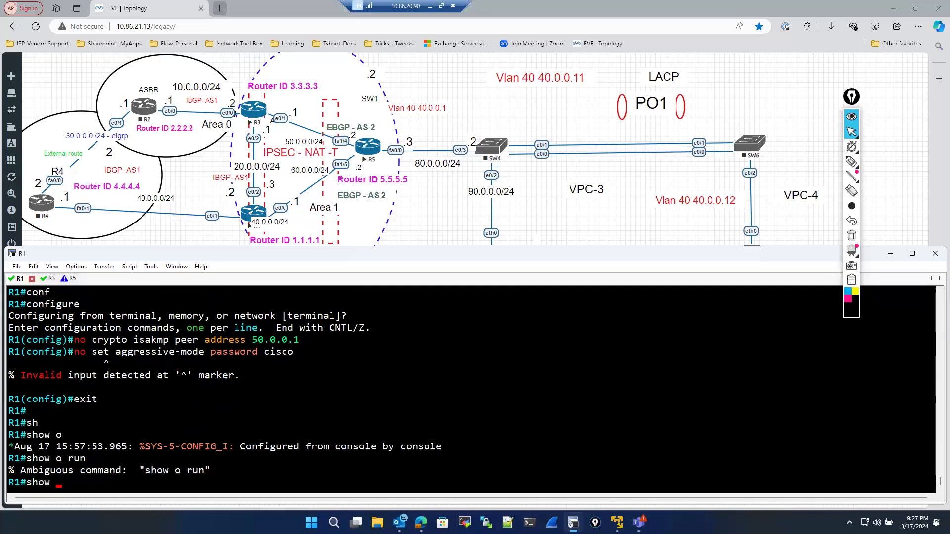
text(run)
key(Tab)
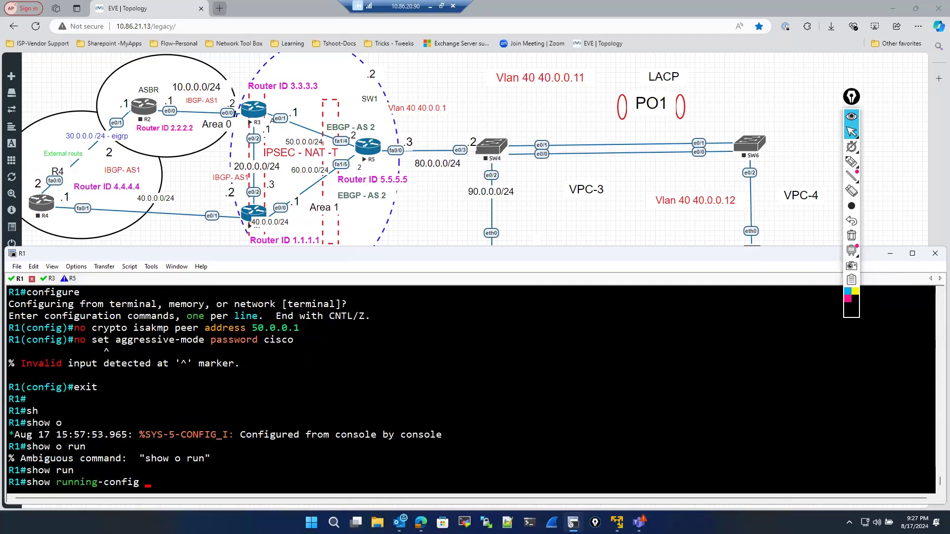
text(| se)
key(Tab)
text(o)
key(BackSpace)
text(isa)
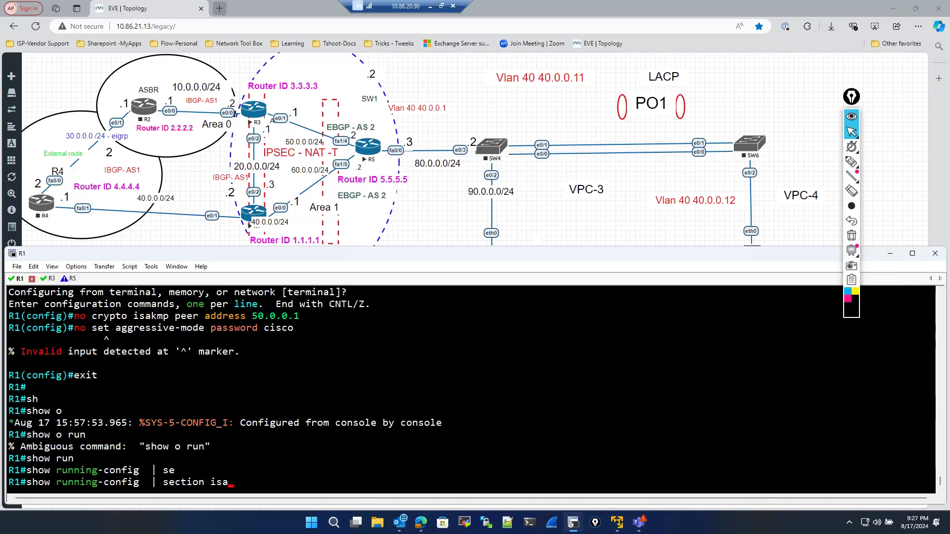
key(Return)
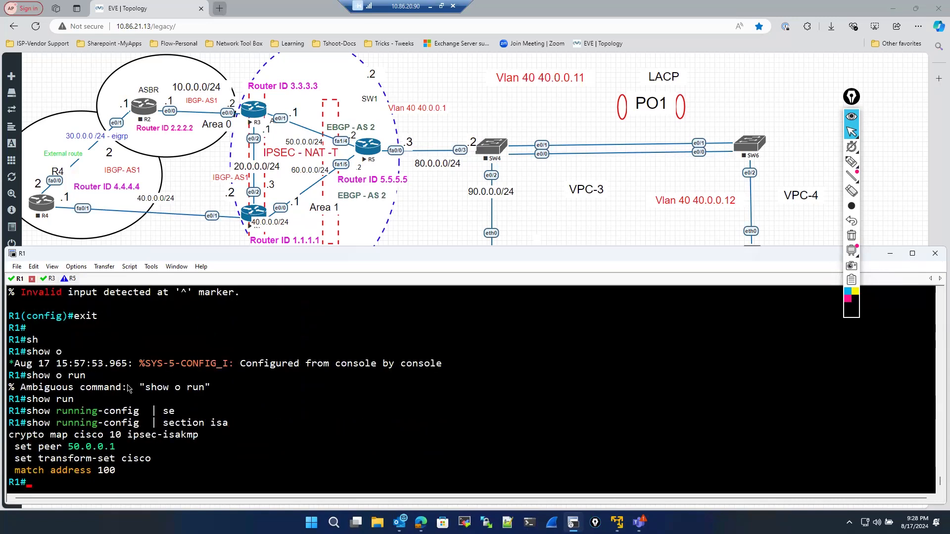
- Try to remove crypto map cisco 10 ipsec-isakmp in global configuration, then exit configuration mode
text(conf)
key(Tab)
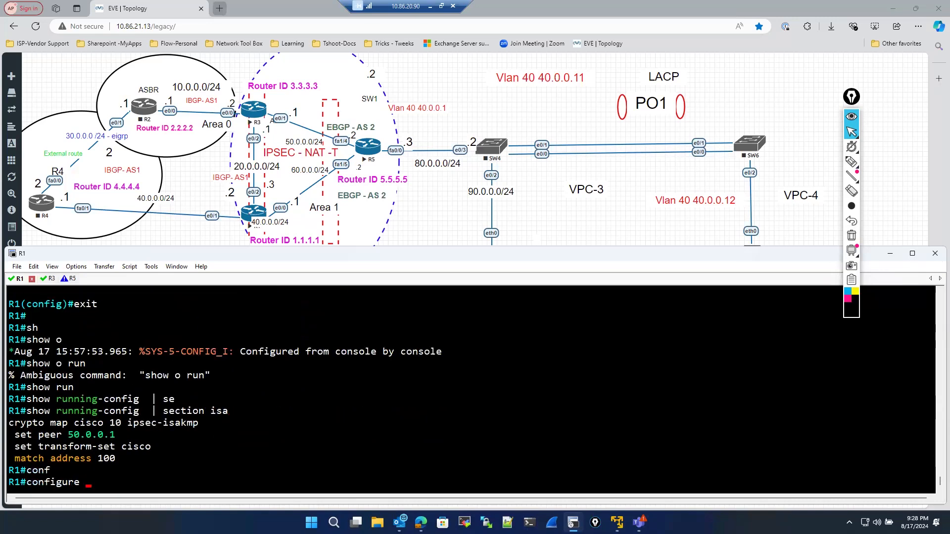
key(Return)
key(Return)
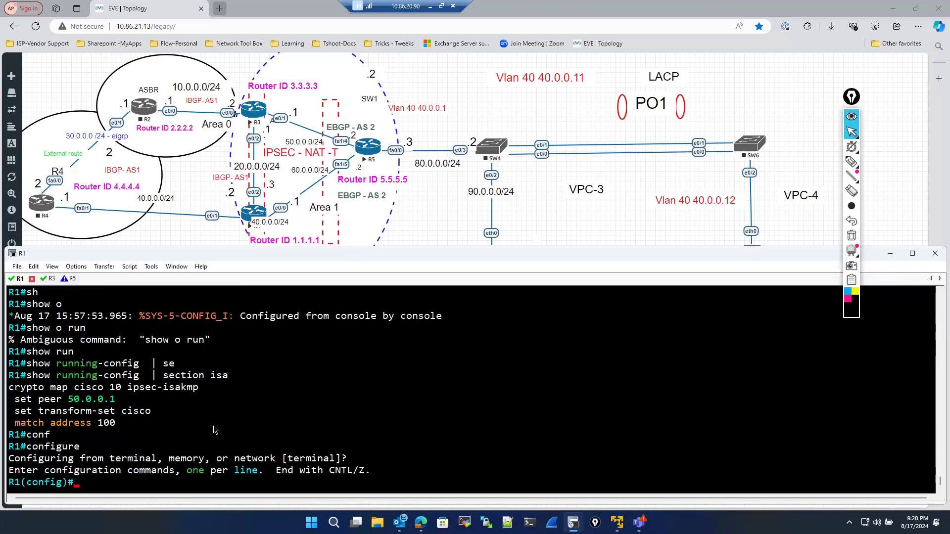
text(no)
drag(9, 388, 199, 391)
click(107, 399)
drag(9, 387, 153, 380)
click(58, 387)
drag(9, 388, 204, 394)
key(super+c)
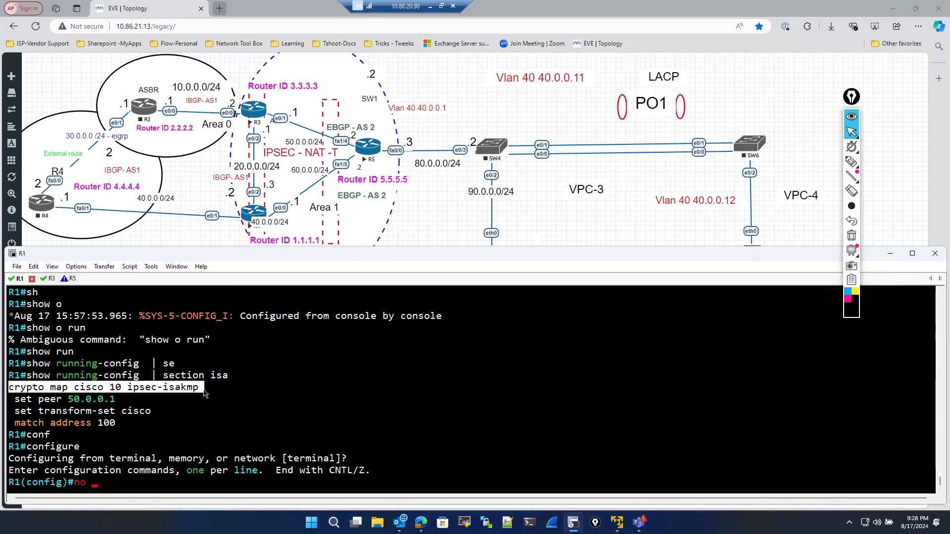
right_click(204, 393)
key(Return)
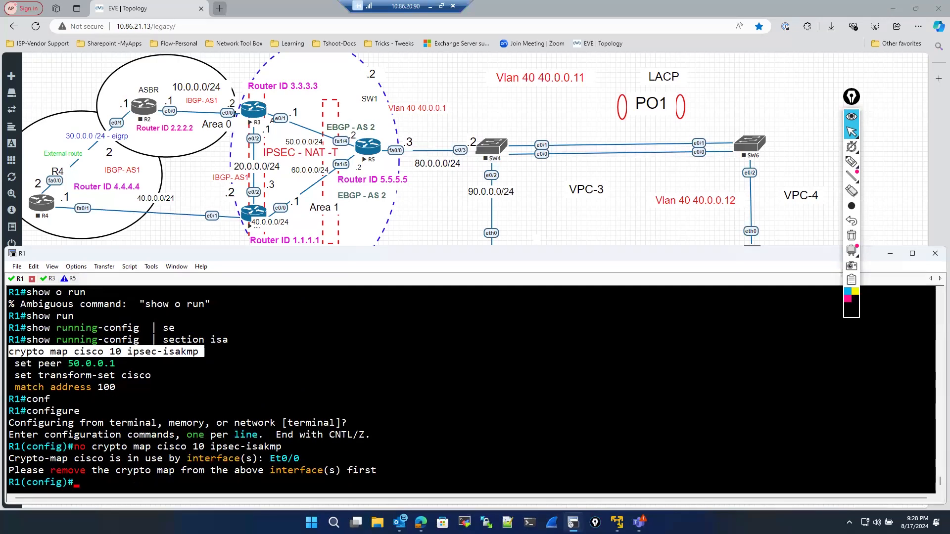
text(exit)
key(Return)
key(Return)
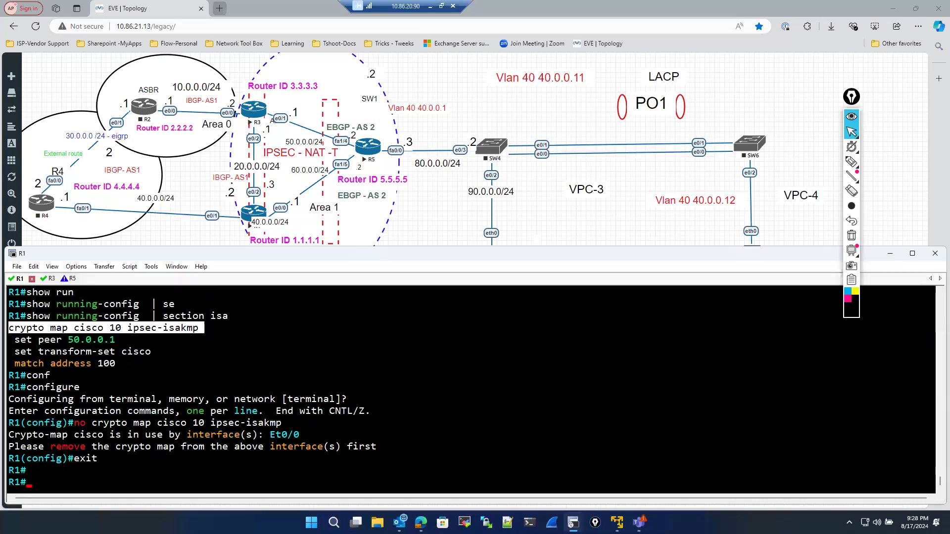
- Display the running-config for interface ethernet 0/0
text(sho)
key(Tab)
text(run)
key(Tab)
text(in)
key(Tab)
key(Tab)
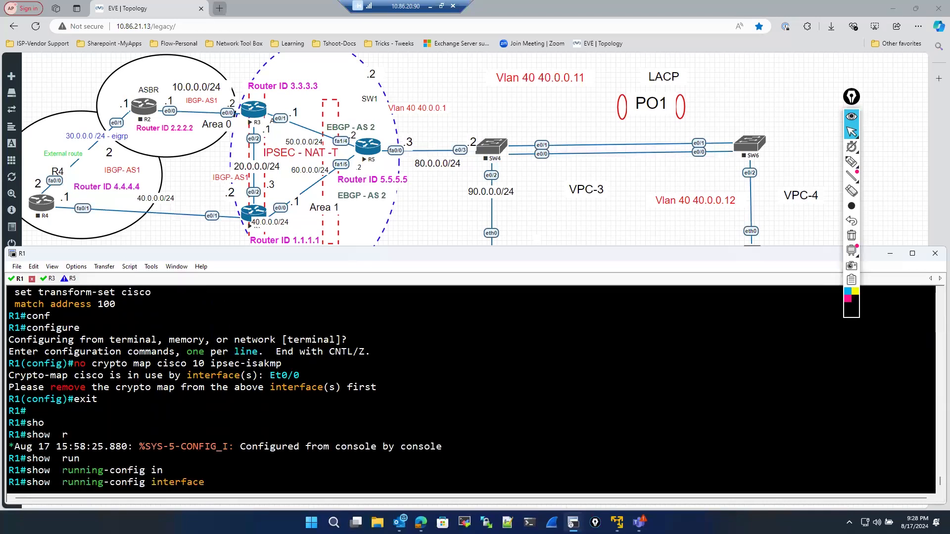
text(et)
key(Tab)
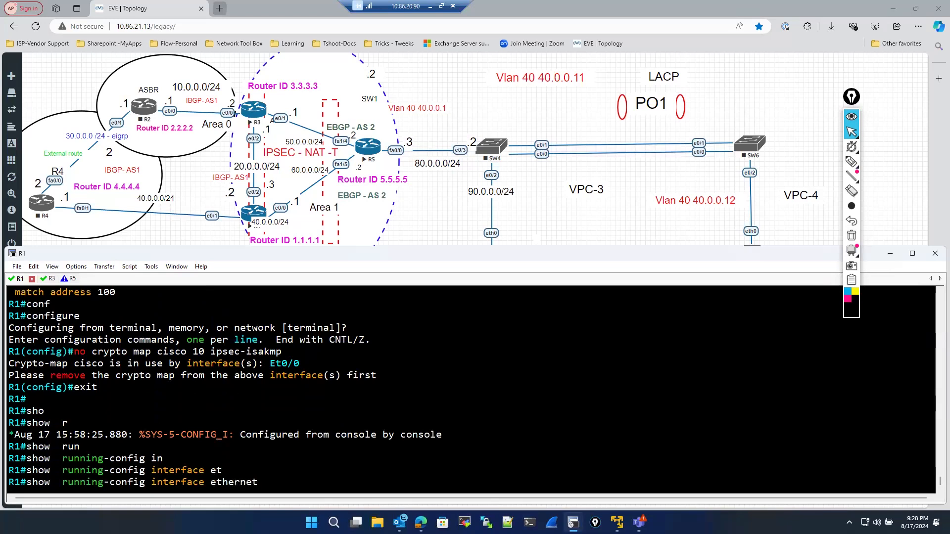
text(0/0)
key(Return)
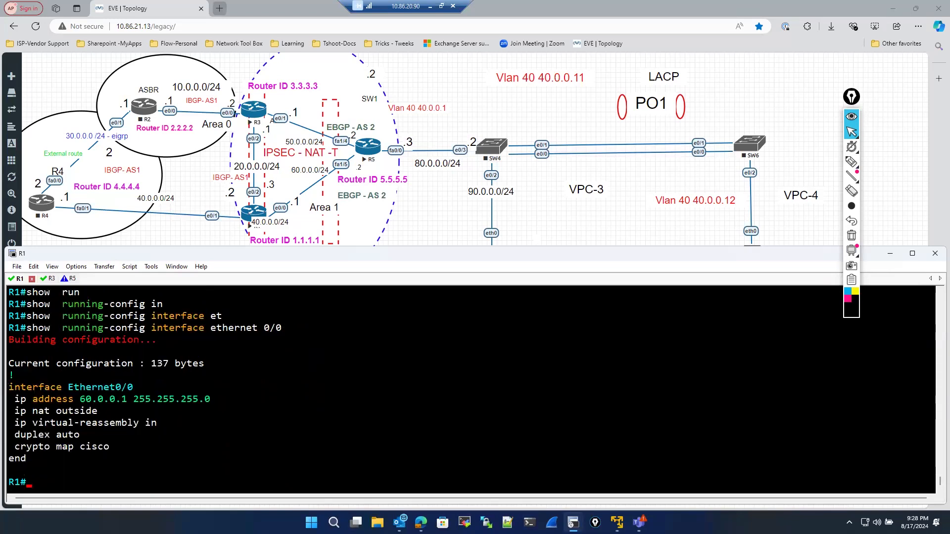
- Remove crypto map cisco from interface ethernet 0/0 and return to global configuration mode
text(conf)
key(Tab)
key(Return)
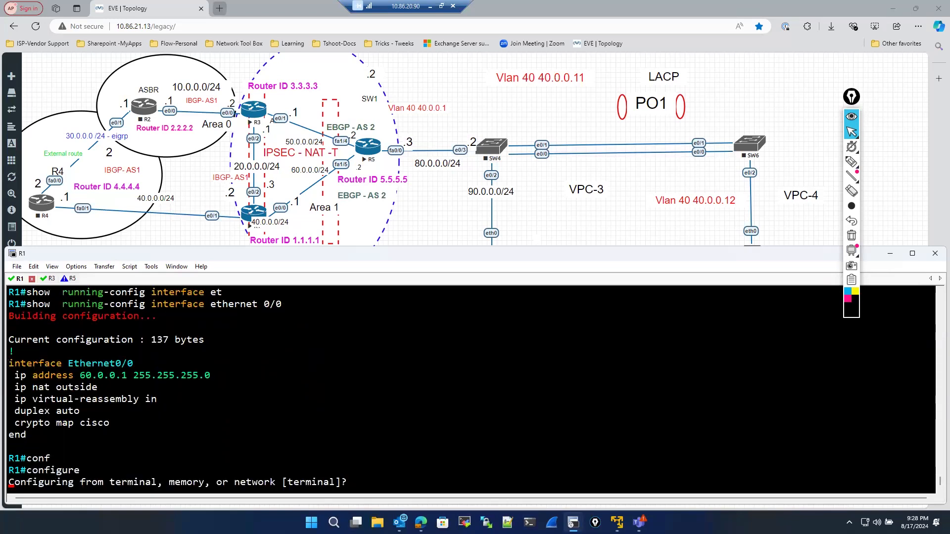
key(Return)
text(int)
key(Tab)
text(et)
key(Tab)
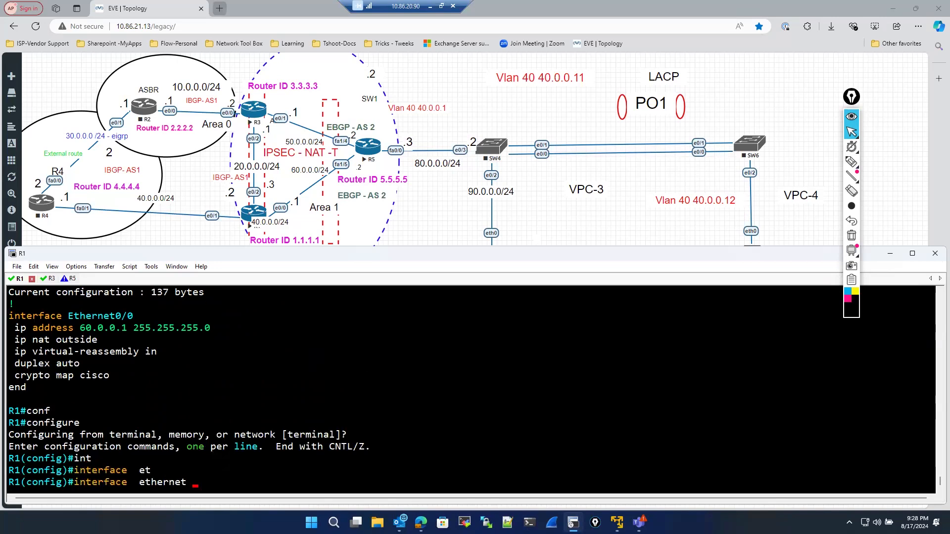
text(0/0)
key(Return)
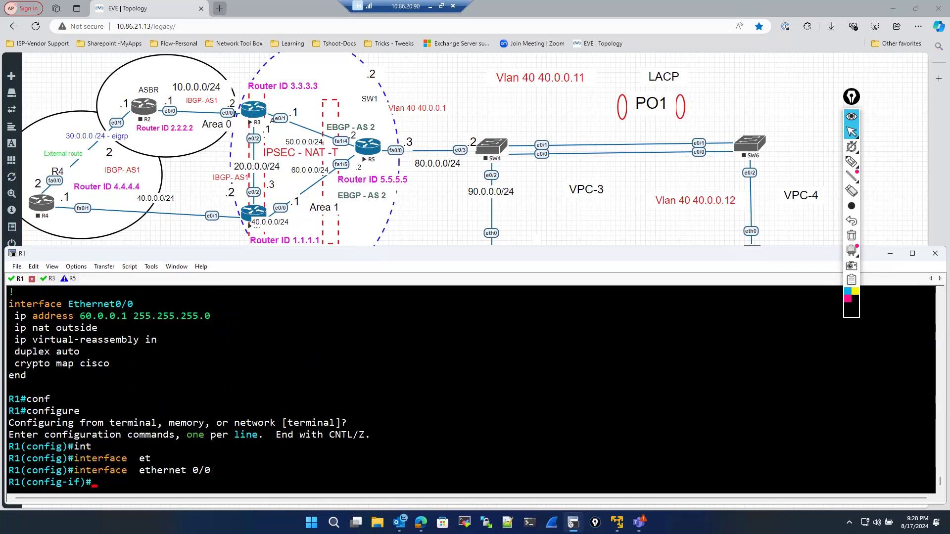
text(no)
drag(15, 364, 110, 366)
right_click(228, 382)
key(Return)
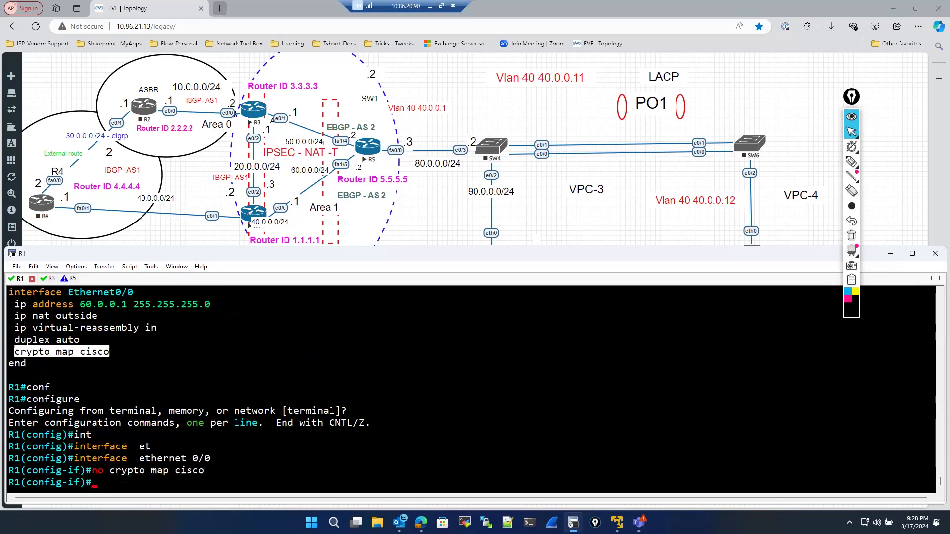
text(exit)
key(Return)
key(Return)
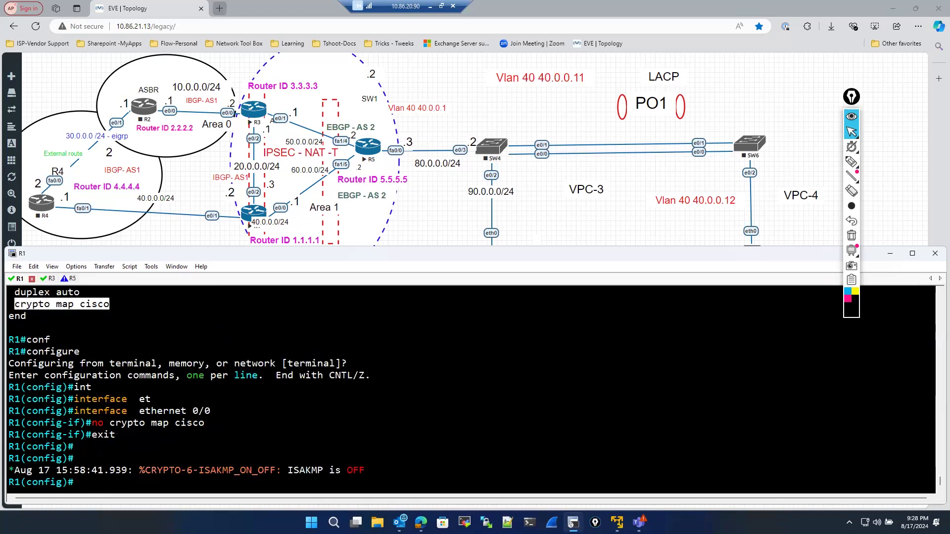
text(exit)
- Remove crypto map cisco 10 ipsec-isakmp in R1's global configuration, then exit configuration mode
key(BackSpace)
key(BackSpace)
key(BackSpace)
key(BackSpace)
scroll(152, 380, up, 5)
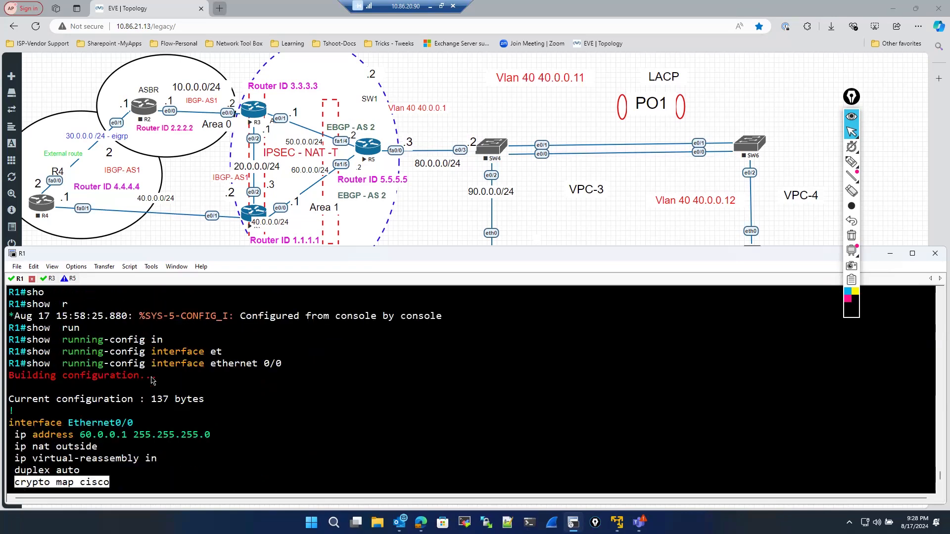
scroll(143, 381, up, 3)
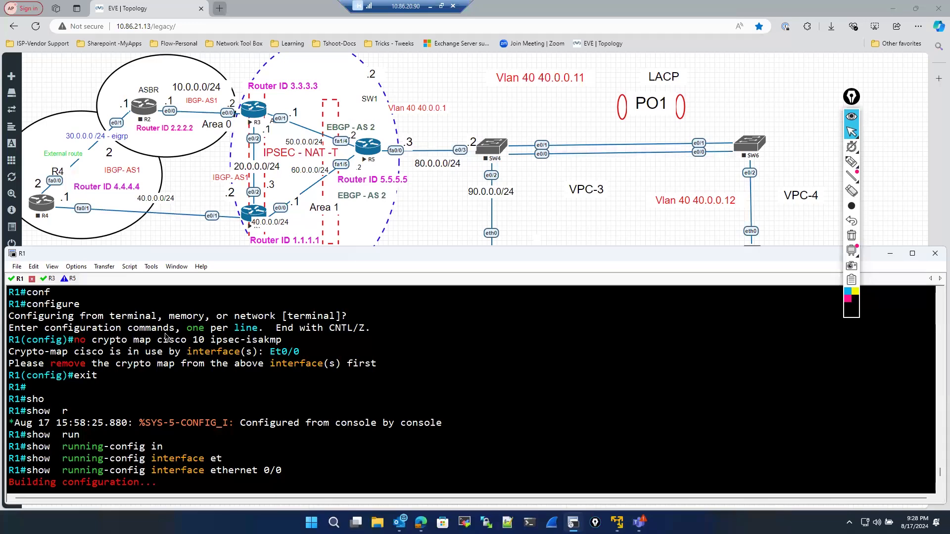
drag(74, 339, 210, 341)
drag(279, 341, 282, 341)
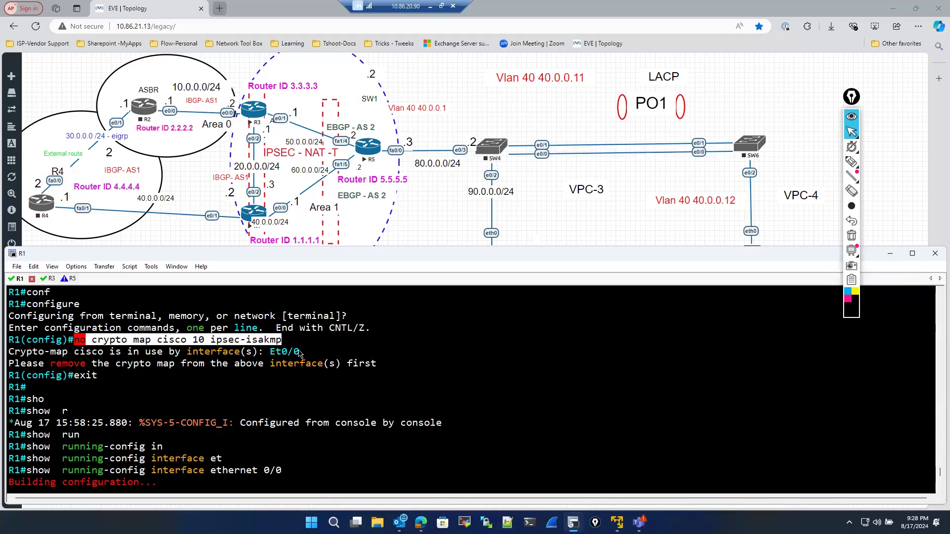
right_click(301, 353)
key(Return)
text(exi)
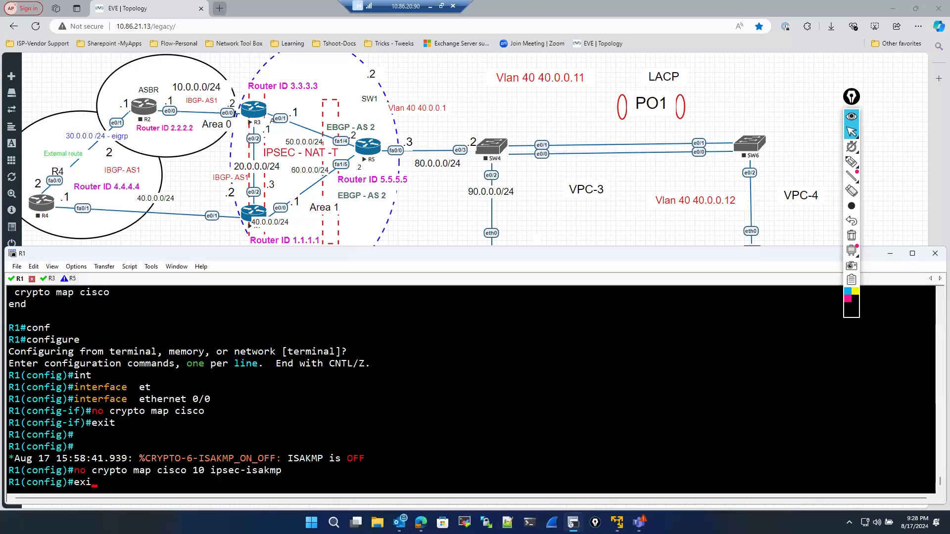
text(t)
key(Return)
- Display R1's ISAKMP security associations with show crypto isakmp sa
text(sho)
key(Tab)
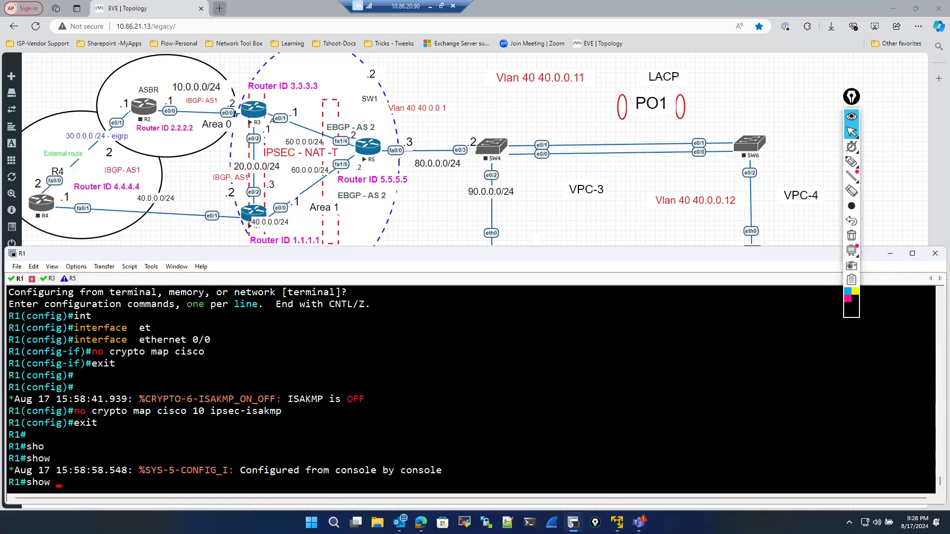
text(cr)
key(Tab)
text(y)
key(Tab)
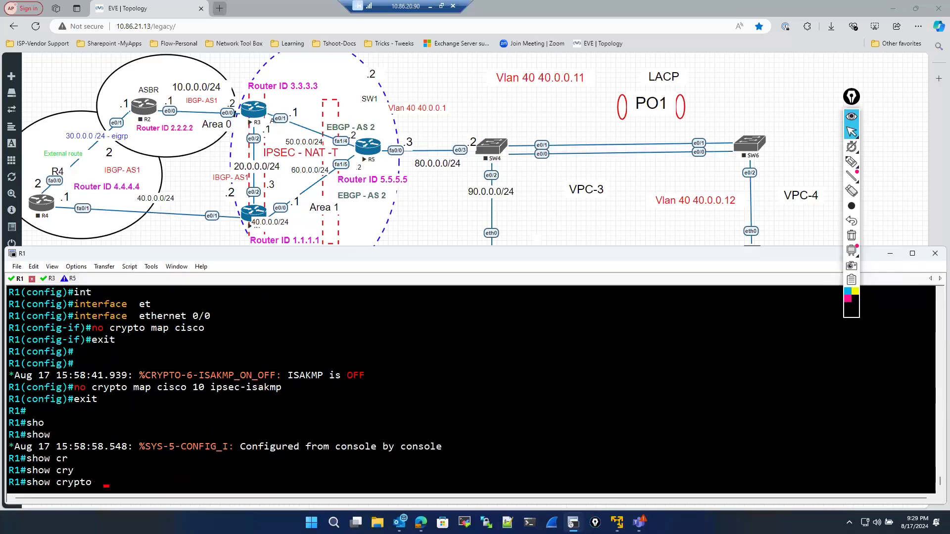
text(is)
key(Tab)
text(sa)
key(Return)
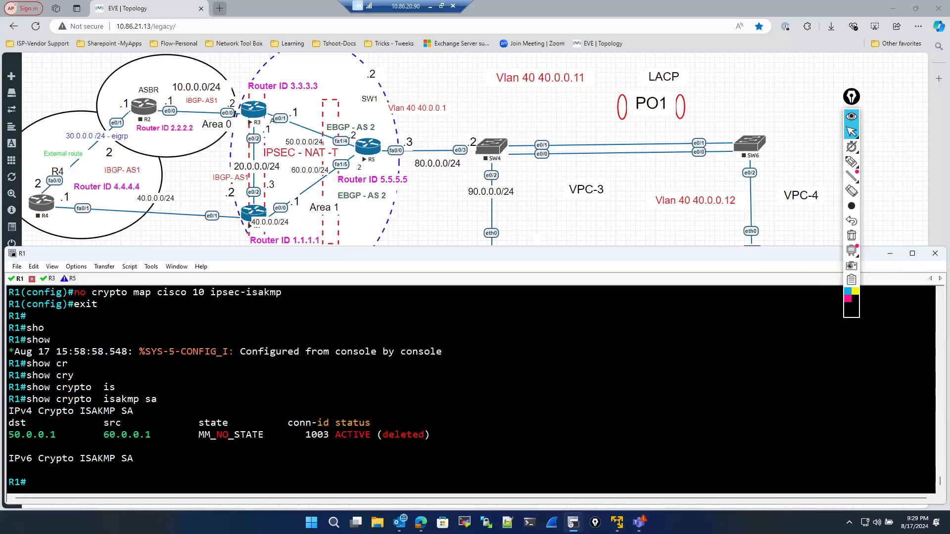
- Switch to R3's console and display its running-config filtered with section isa
drag(197, 439, 268, 438)
click(146, 448)
click(46, 279)
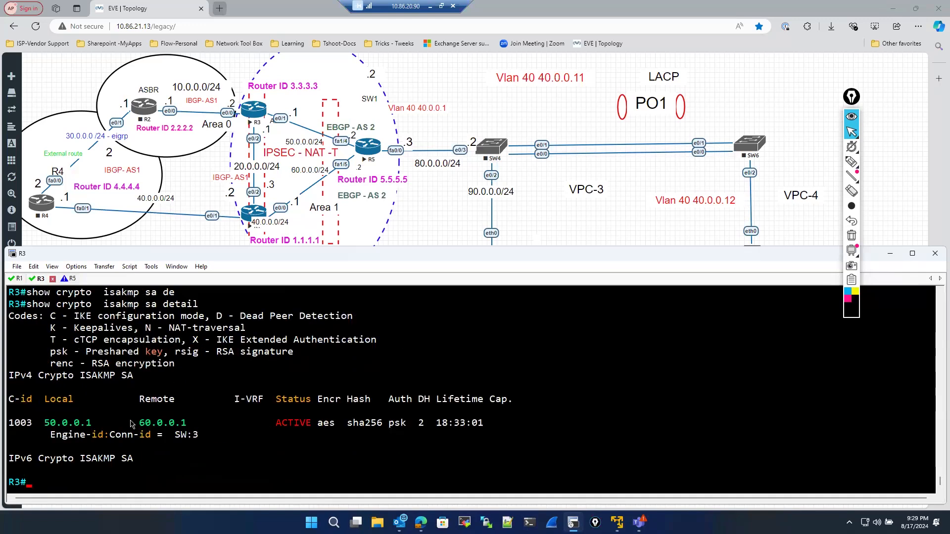
text(sho)
key(Tab)
text(run)
key(Tab)
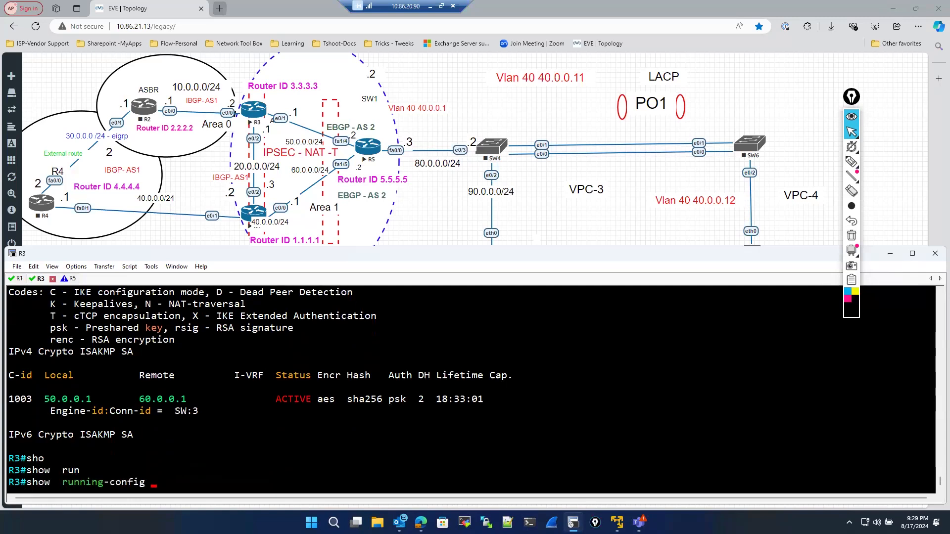
text(| sde)
key(Tab)
key(BackSpace)
key(BackSpace)
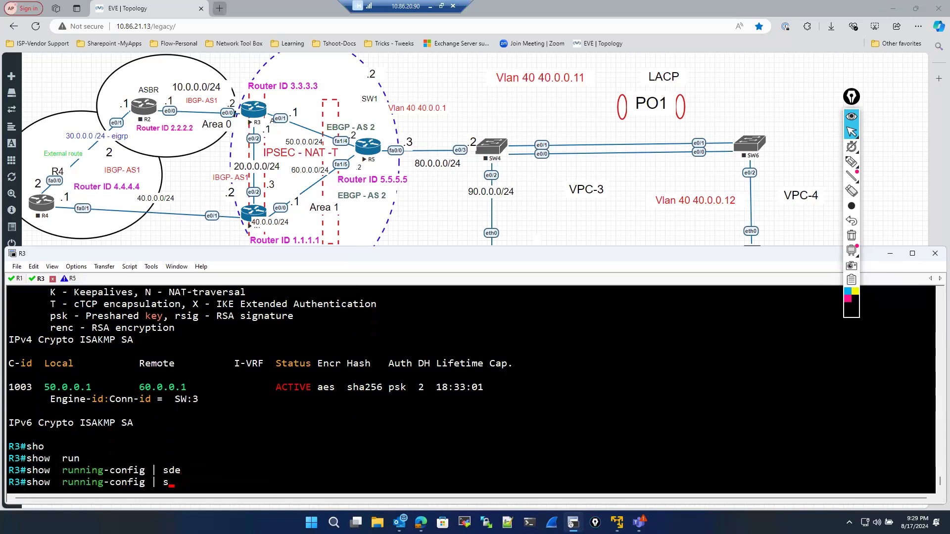
text(e)
key(Tab)
text(isa)
key(Return)
- Enter global configuration on R3 and remove crypto isakmp policy 10
text(co)
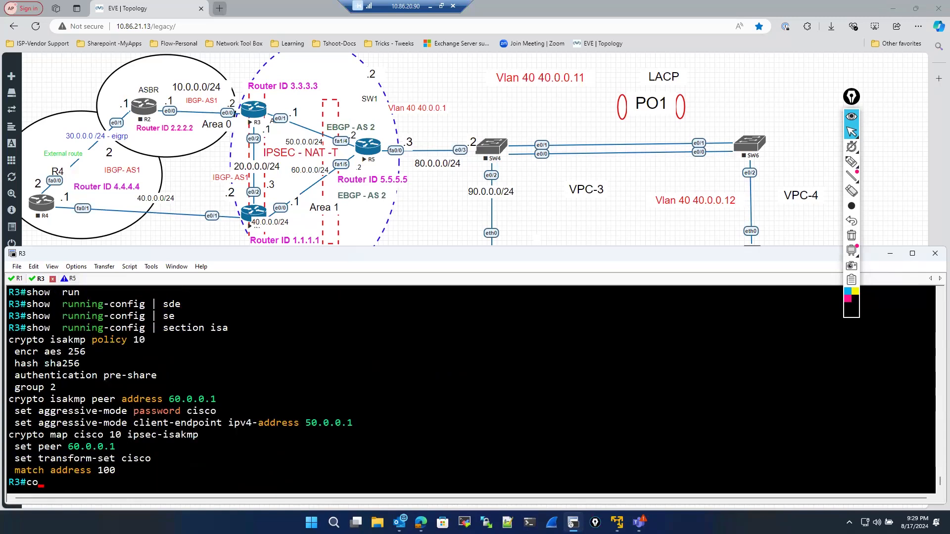
text(f)
key(Tab)
text(conf)
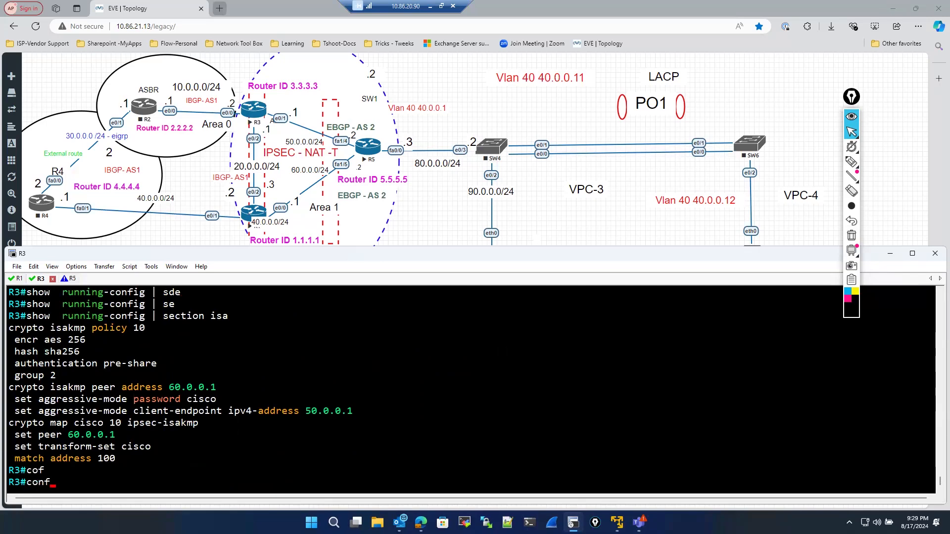
key(Tab)
key(Return)
scroll(167, 403, up, 3)
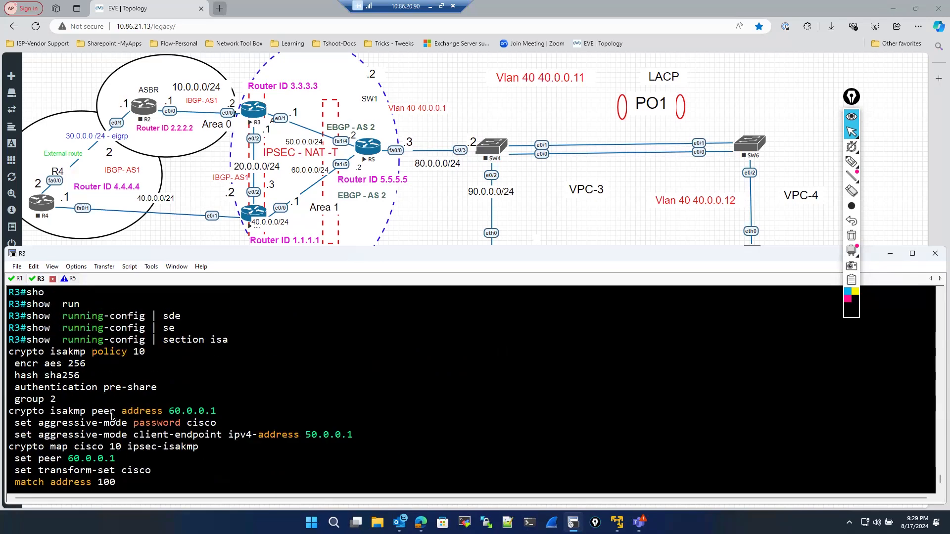
triple_click(153, 391)
key(super+c)
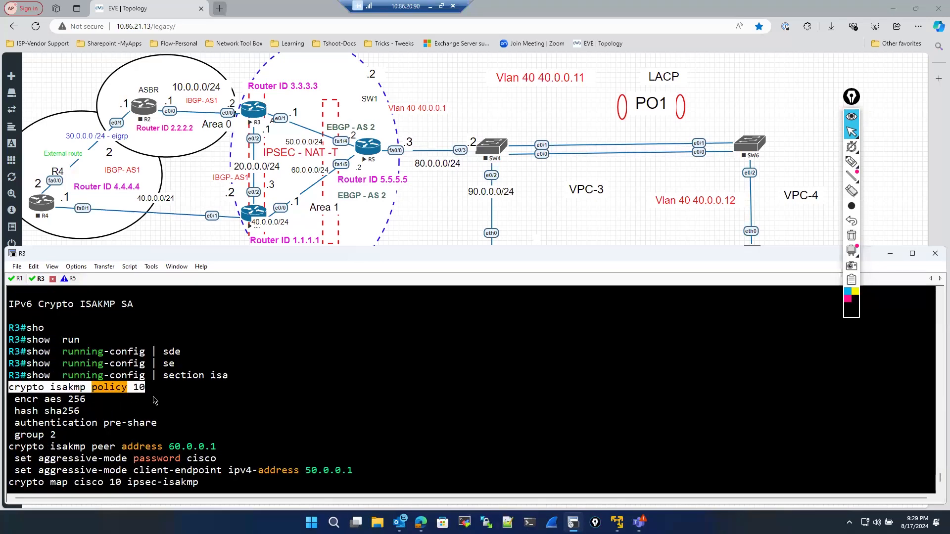
scroll(152, 410, down, 3)
text(no)
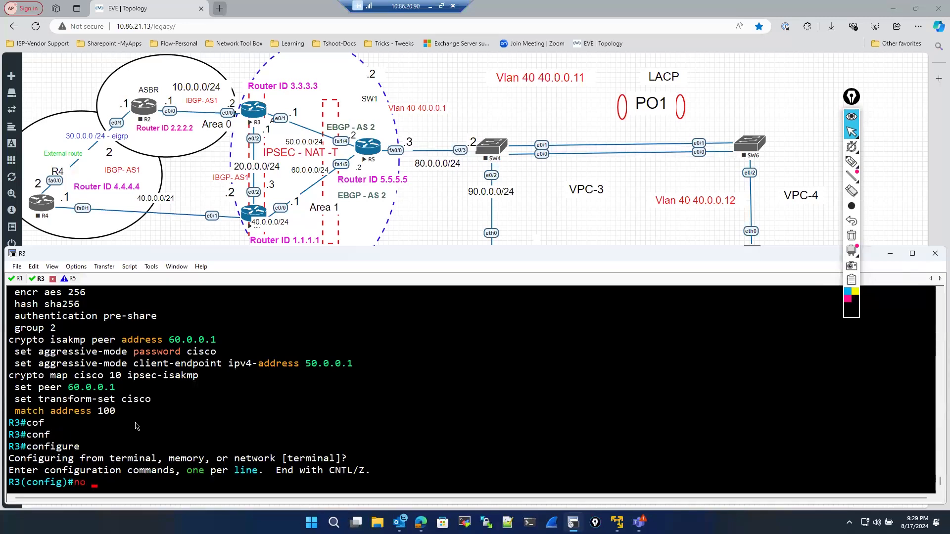
right_click(136, 421)
key(Return)
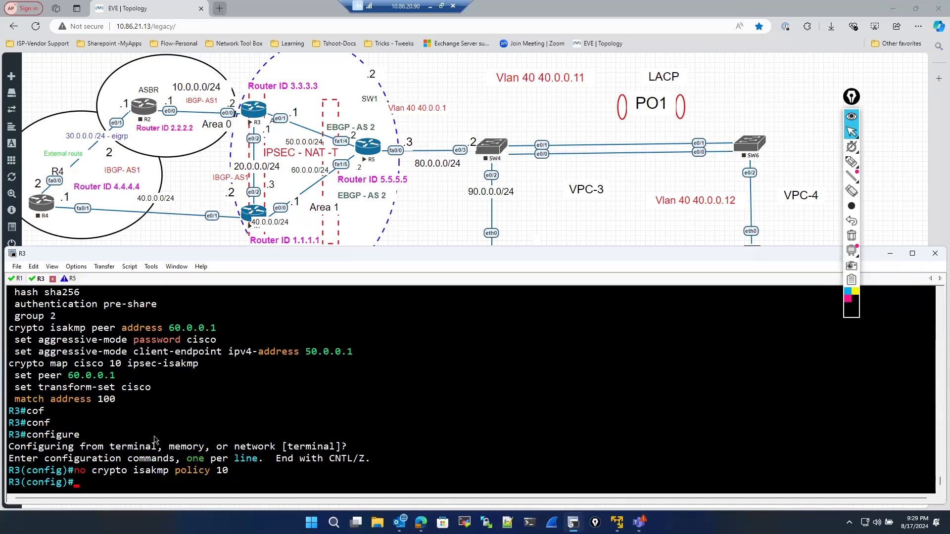
- Remove the crypto isakmp peer address 60.0.0.1 from R3's configuration
scroll(136, 418, up, 2)
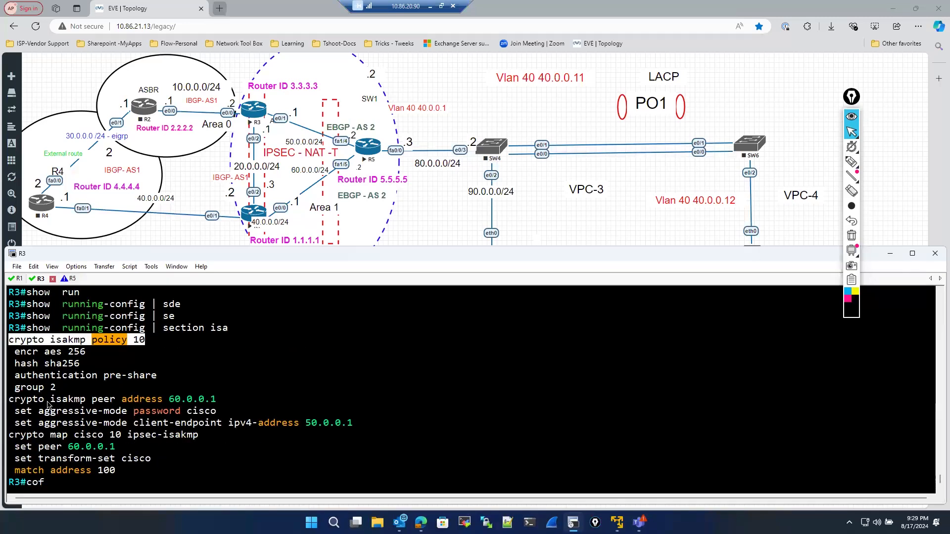
drag(10, 400, 229, 404)
key(super+c)
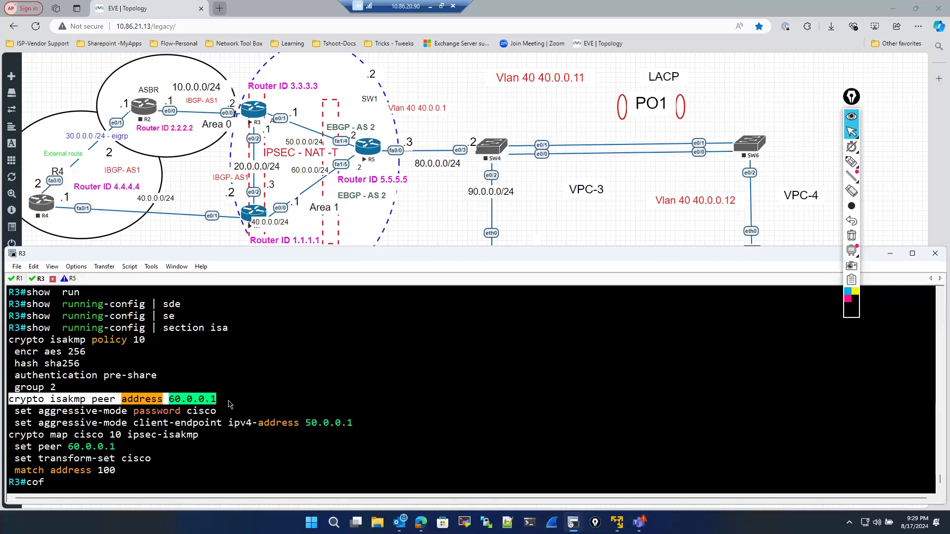
scroll(227, 457, down, 2)
text(no)
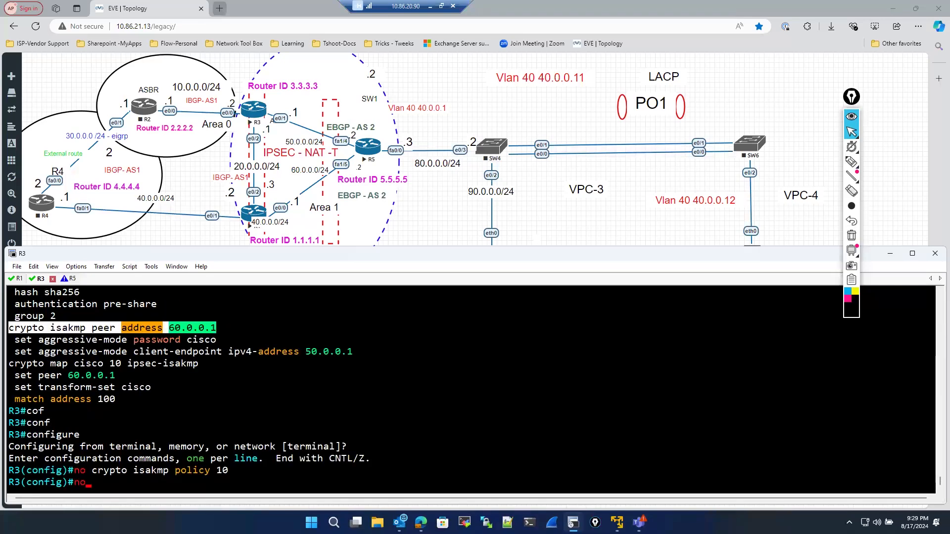
right_click(232, 454)
key(Return)
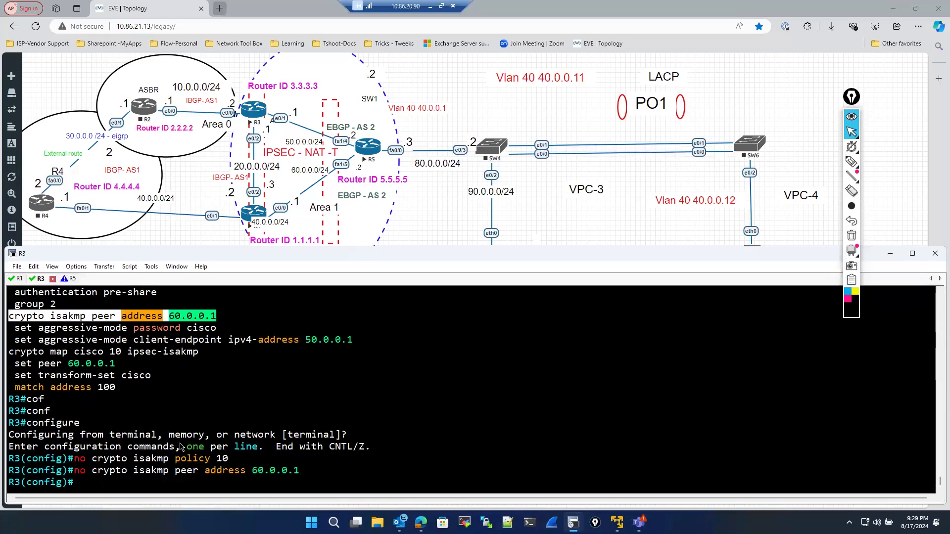
- Exit R3's configuration mode
scroll(23, 390, up, 3)
scroll(23, 390, down, 2)
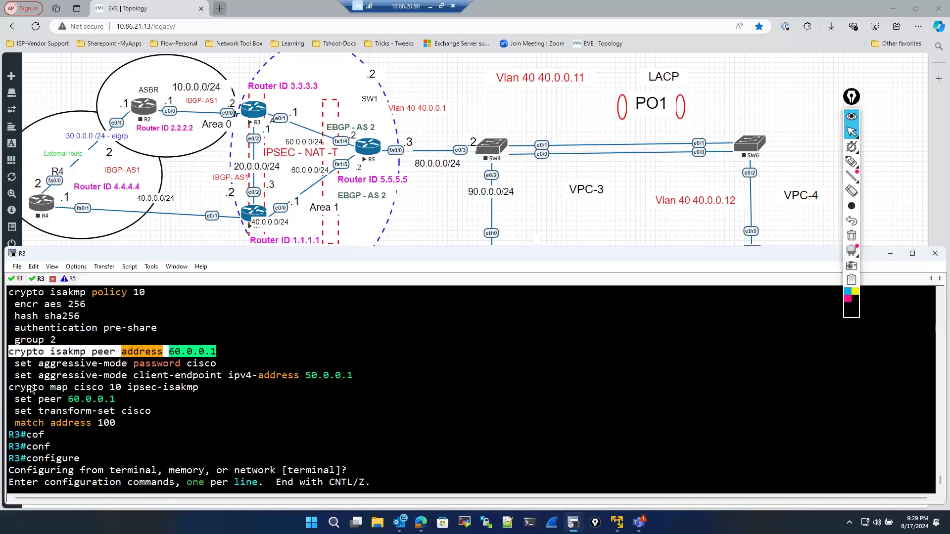
drag(10, 387, 204, 394)
scroll(156, 443, down, 1)
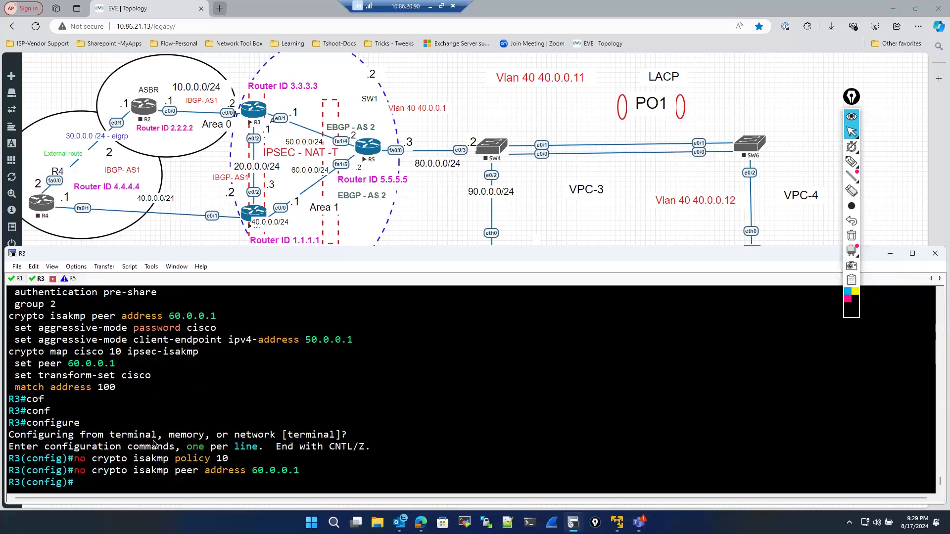
text(exit)
key(Return)
key(Return)
text(sj)
key(Return)
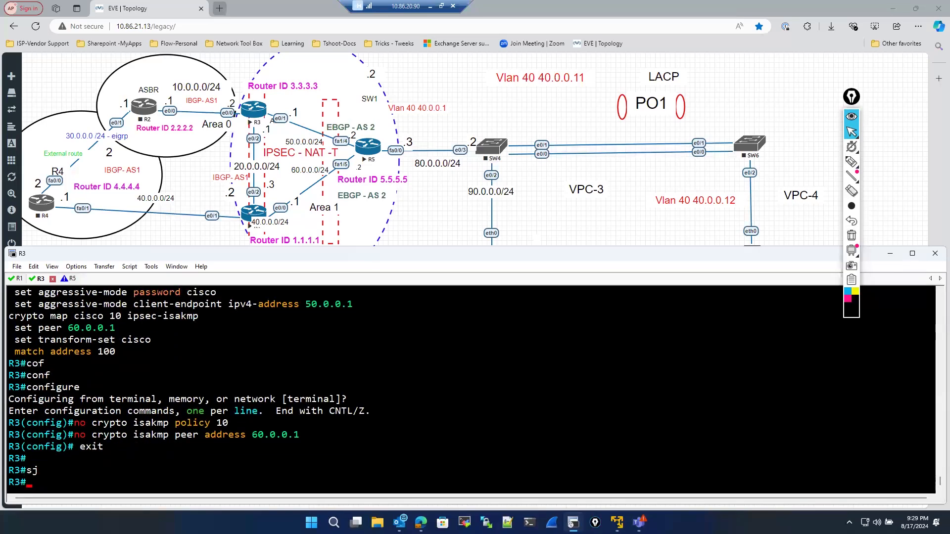
- Display R3's running-config for interface ethernet 0/1
text(sho)
key(Tab)
text(run)
key(Tab)
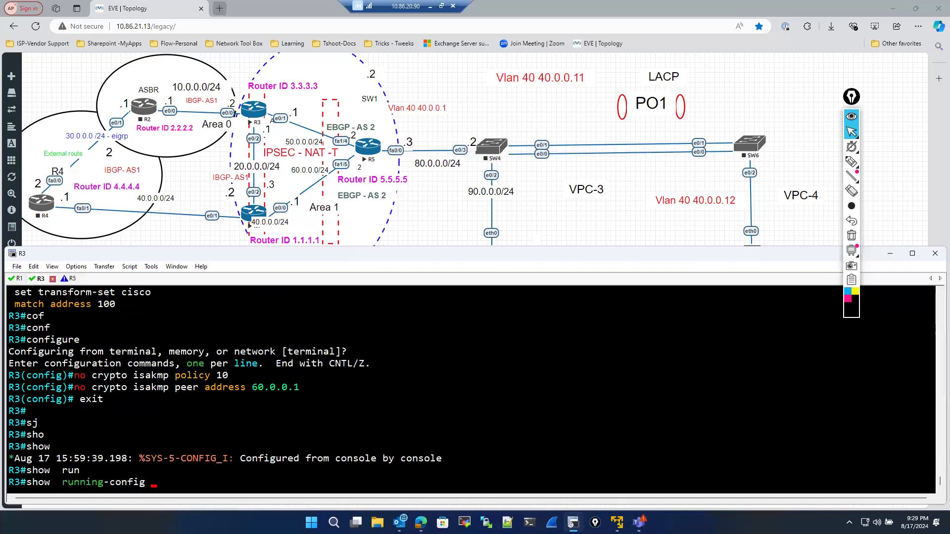
text(om)
key(Tab)
key(BackSpace)
key(BackSpace)
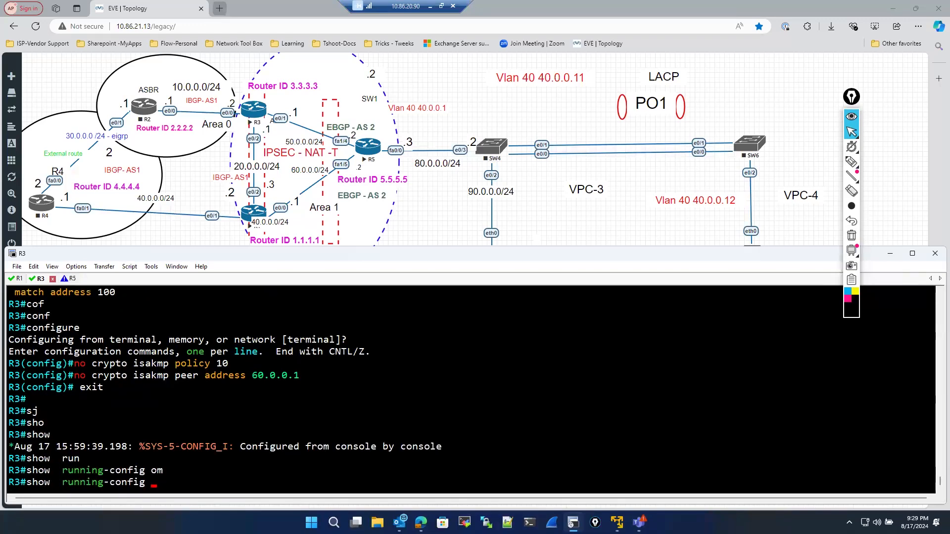
text(int)
key(Tab)
text(et)
key(Tab)
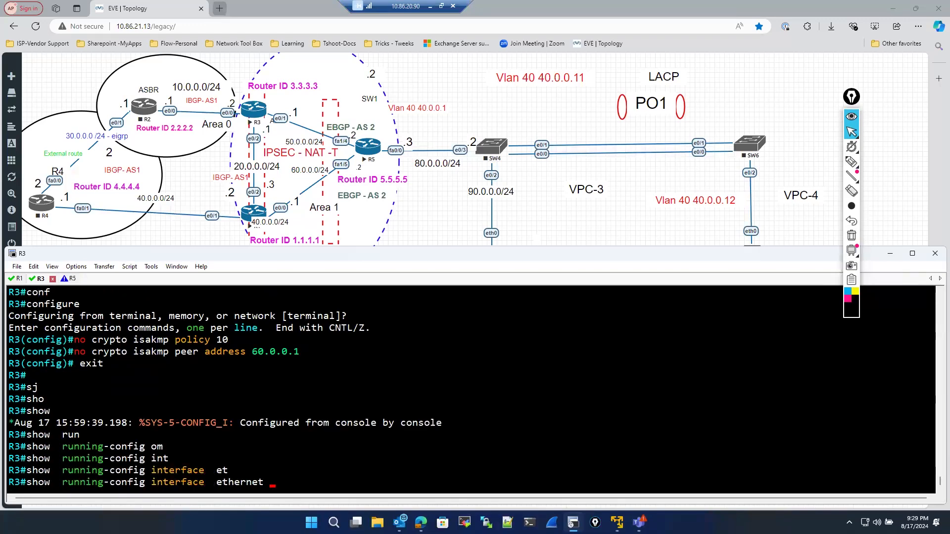
text(0/1)
key(Return)
- Remove crypto map cisco from R3's interface Ethernet0/1 and exit configuration mode
text(cof)
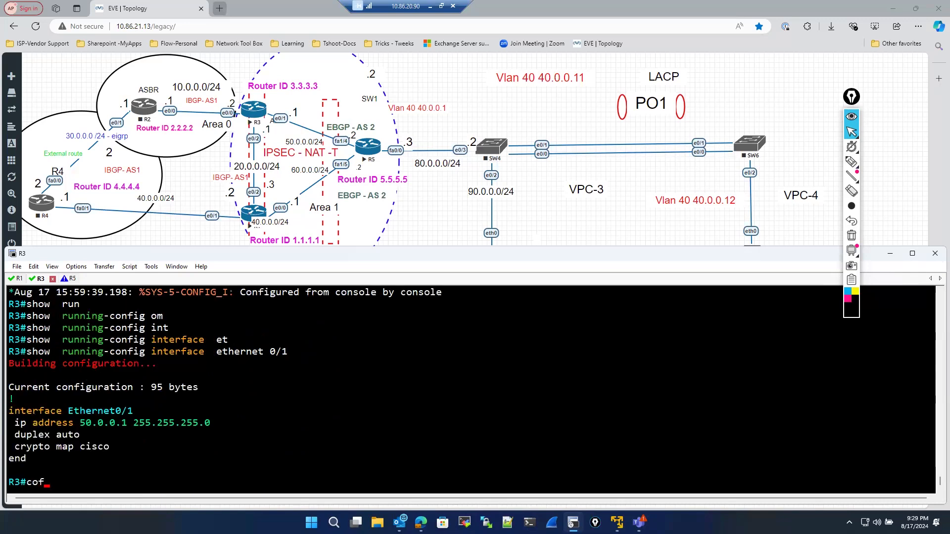
text(f)
key(Tab)
key(Return)
text(int)
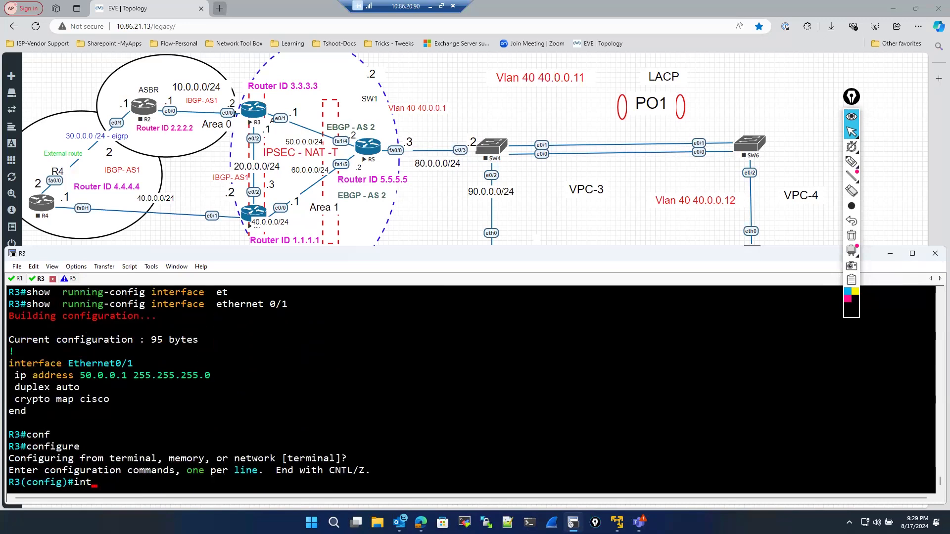
key(Tab)
drag(71, 352, 144, 356)
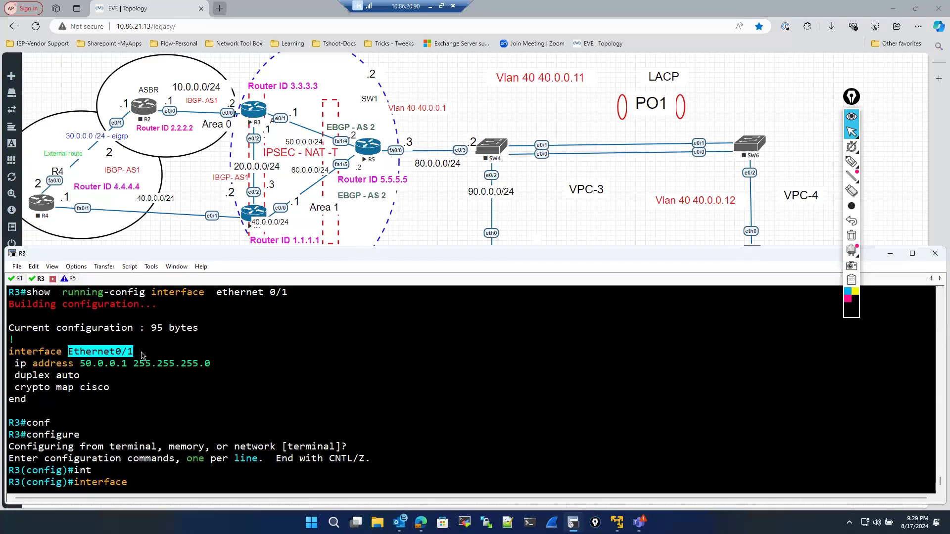
right_click(190, 363)
key(Return)
text(no)
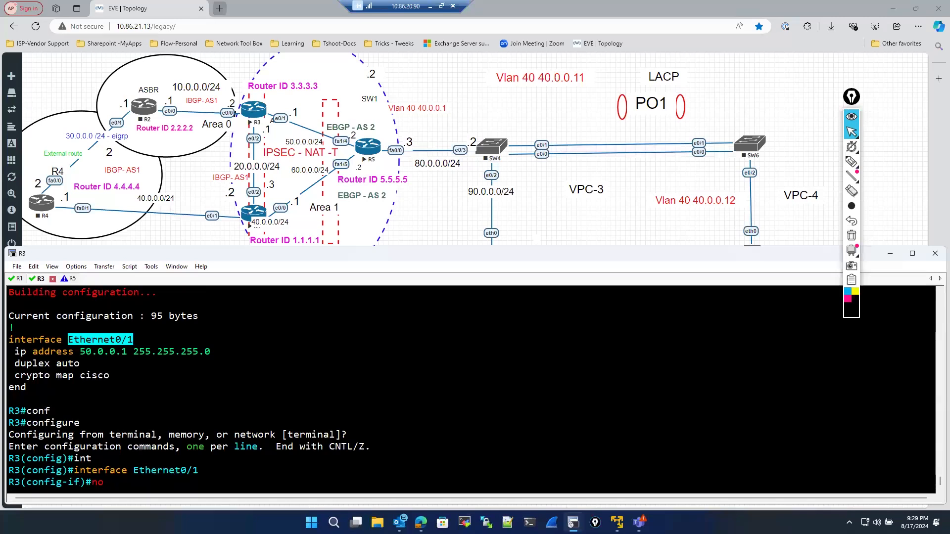
drag(21, 375, 89, 374)
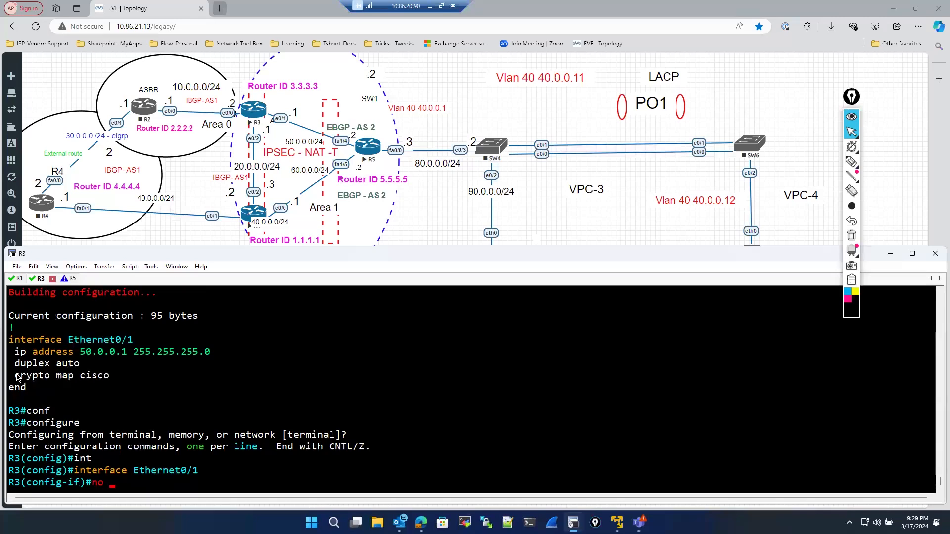
drag(16, 374, 117, 378)
right_click(192, 378)
key(Return)
text(exit)
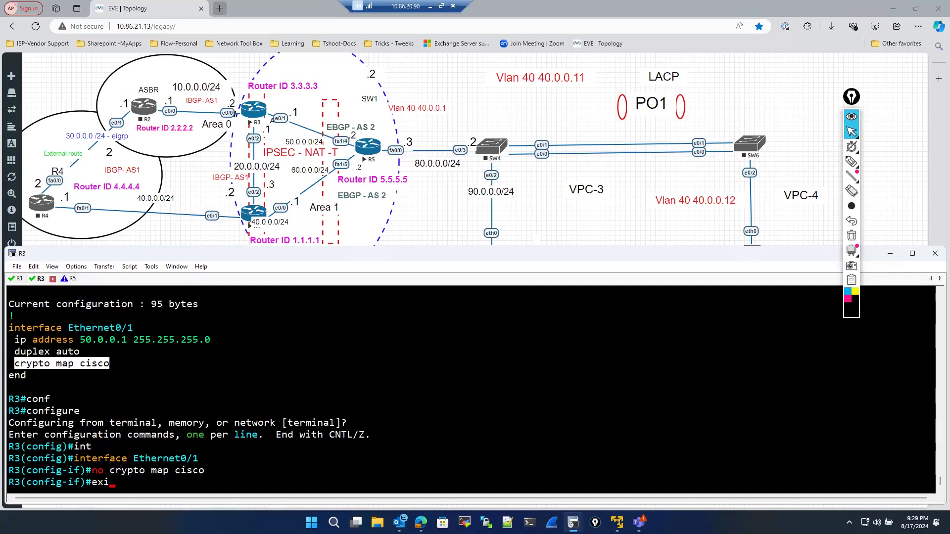
key(Return)
key(Return)
text(exit)
key(Return)
key(Return)
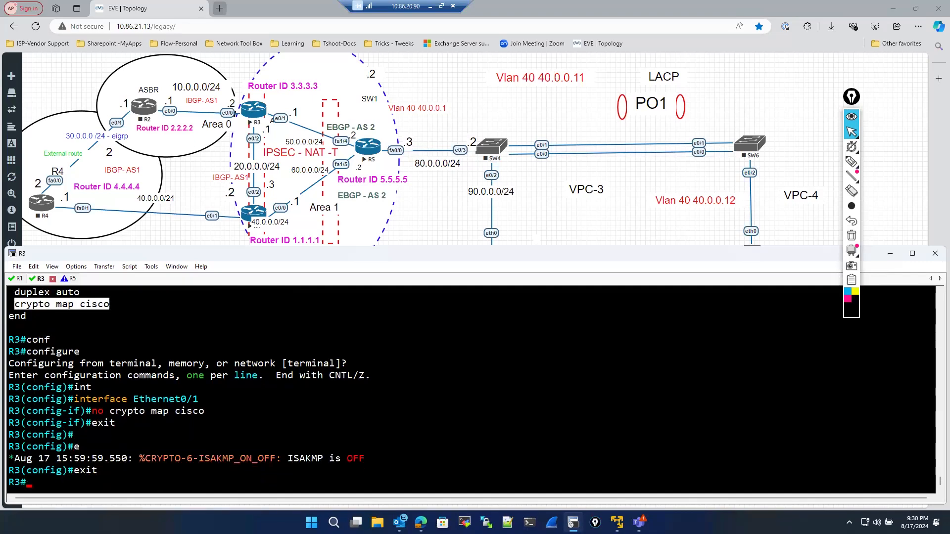
scroll(234, 444, up, 4)
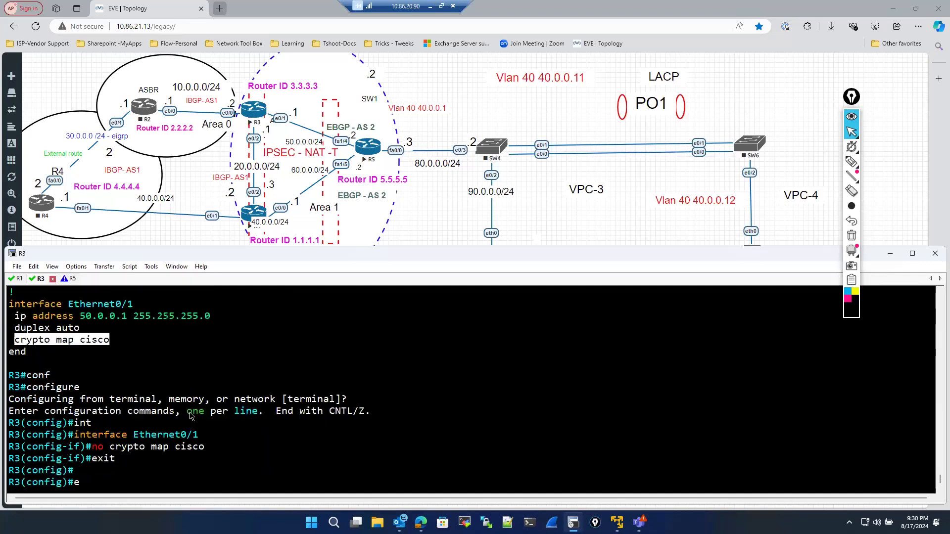
scroll(188, 414, up, 10)
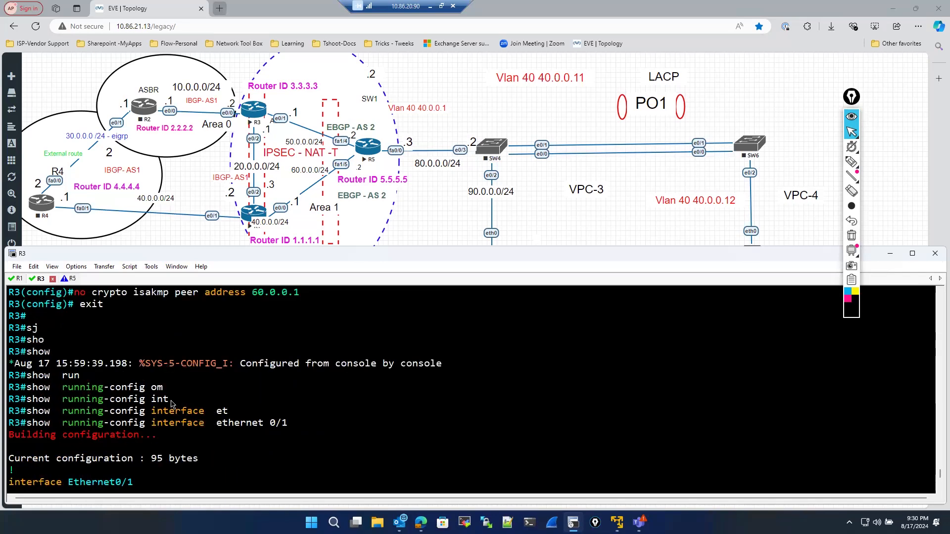
- Remove crypto map cisco 10 ipsec-isakmp from R3's global configuration and exit configuration mode
scroll(72, 399, up, 1)
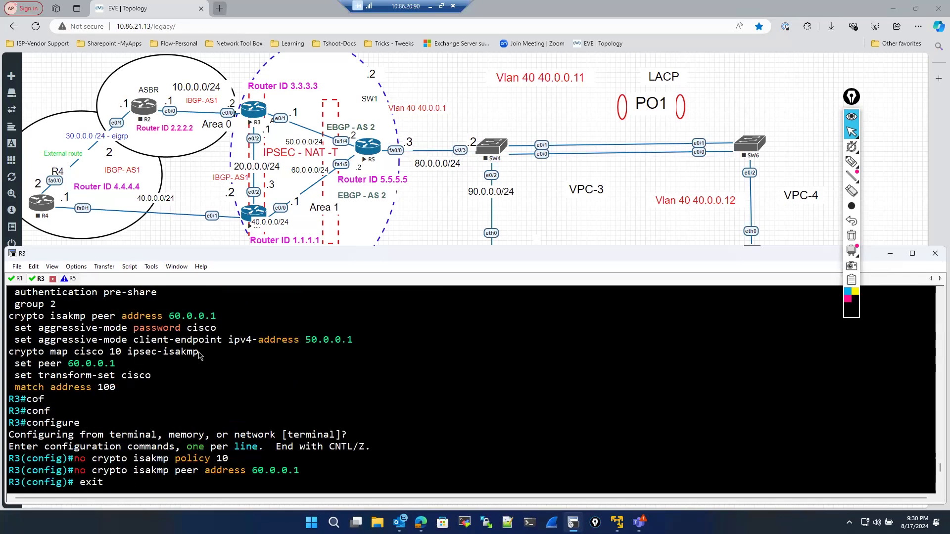
drag(10, 352, 203, 354)
key(super+c)
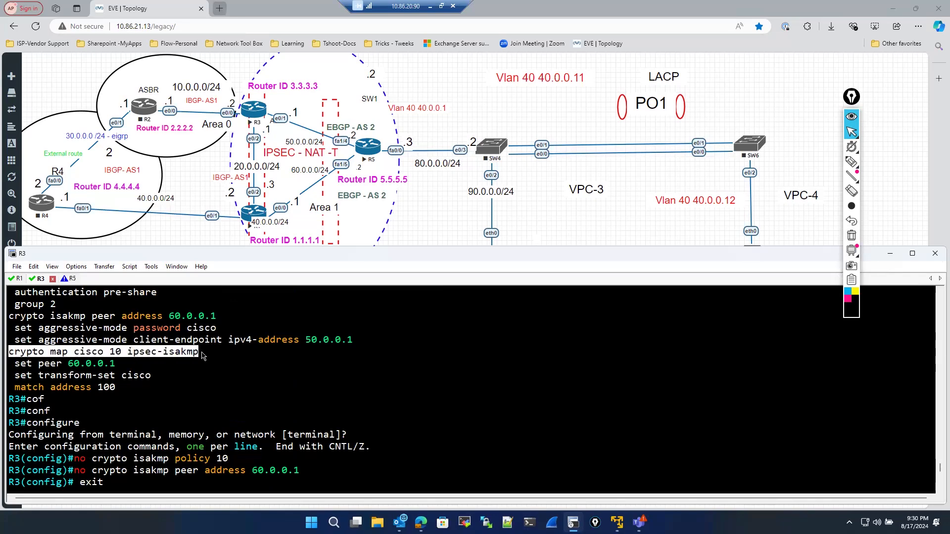
text(cp)
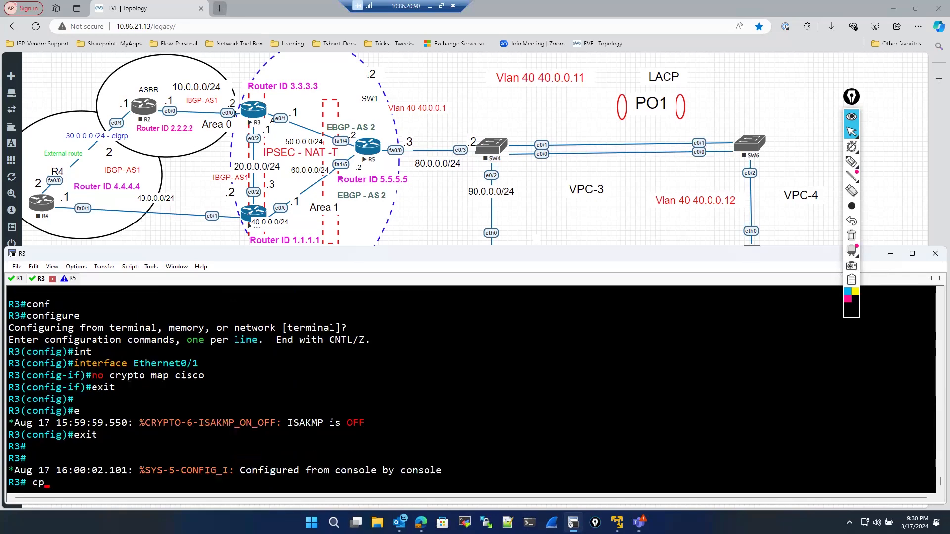
key(BackSpace)
key(BackSpace)
key(BackSpace)
text(comf)
key(Tab)
key(BackSpace)
key(BackSpace)
text(nf)
key(Tab)
key(Return)
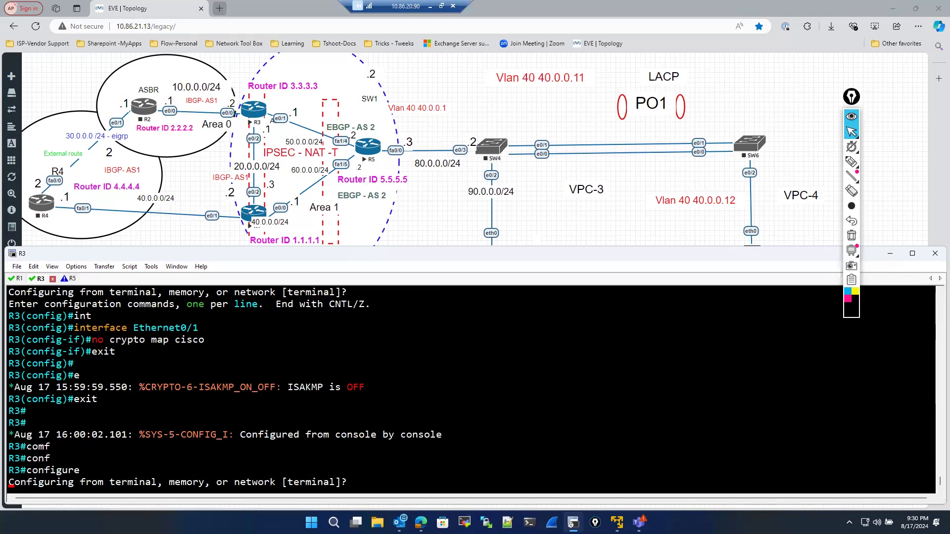
key(Return)
text(no)
right_click(223, 401)
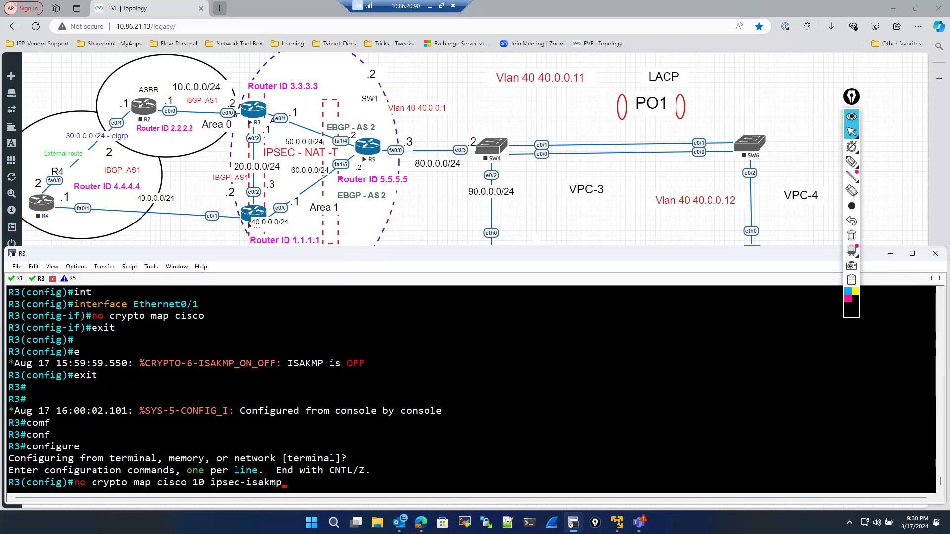
key(Return)
text(exit)
key(Return)
key(Return)
- Display R3's ISAKMP security associations, both the summary and the detailed view
text(sh)
key(Tab)
text(o)
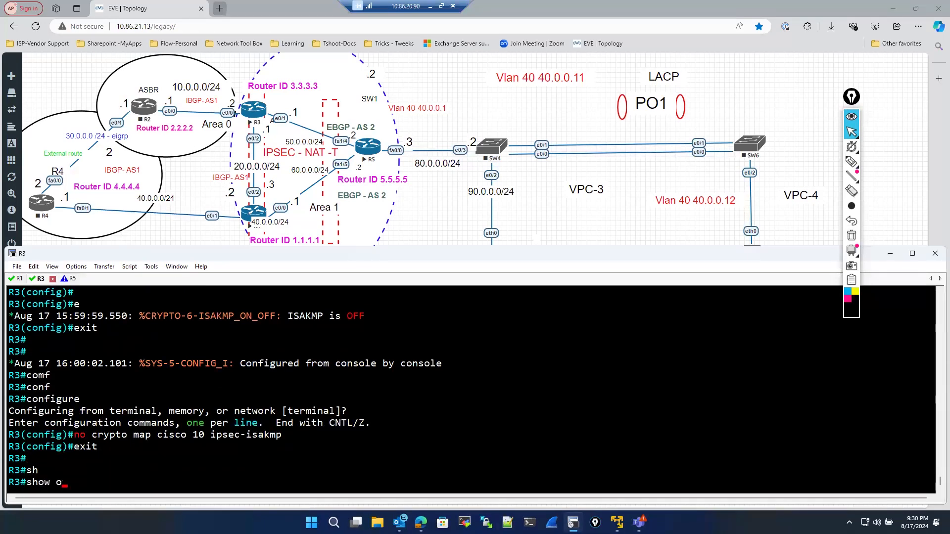
key(BackSpace)
text(cr)
key(Tab)
text(y)
key(Tab)
text(is)
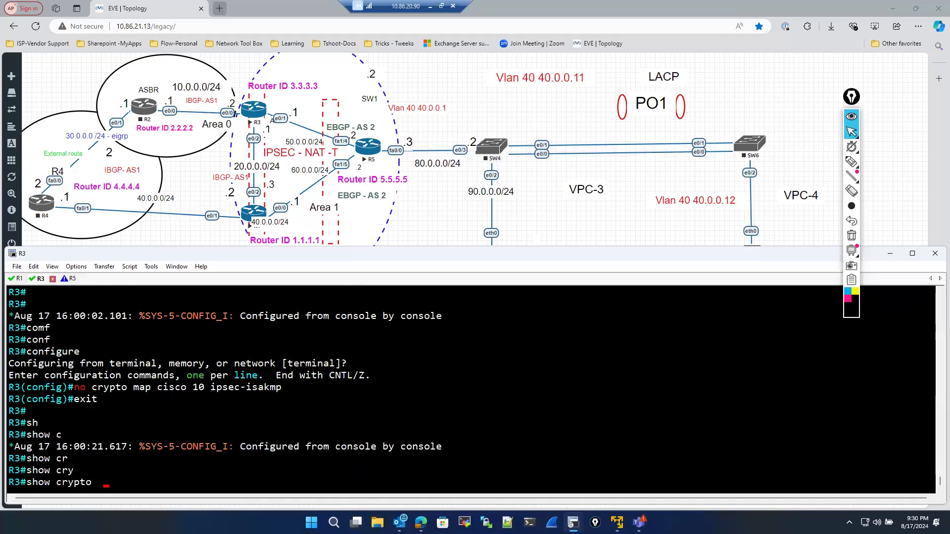
key(Tab)
text(sa)
key(Return)
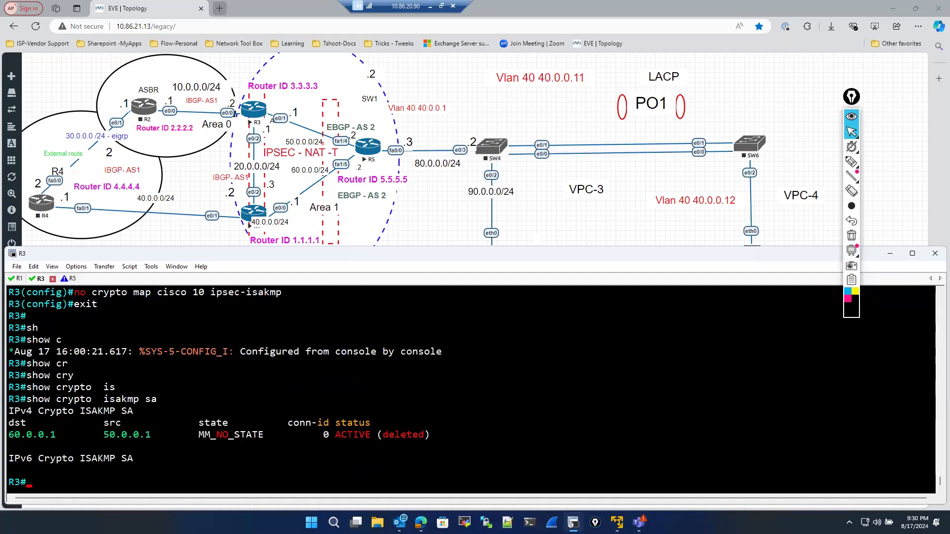
key(Up)
text(detail)
key(Return)
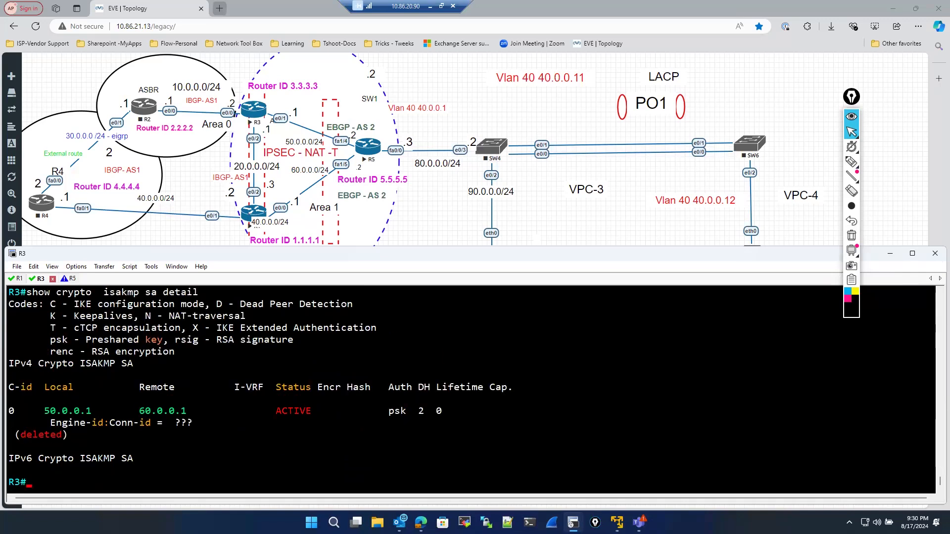
- Display the section of R3's running-config matching isa
drag(317, 389, 488, 402)
click(240, 470)
text(sho)
key(Tab)
text(run)
key(Tab)
text(| se)
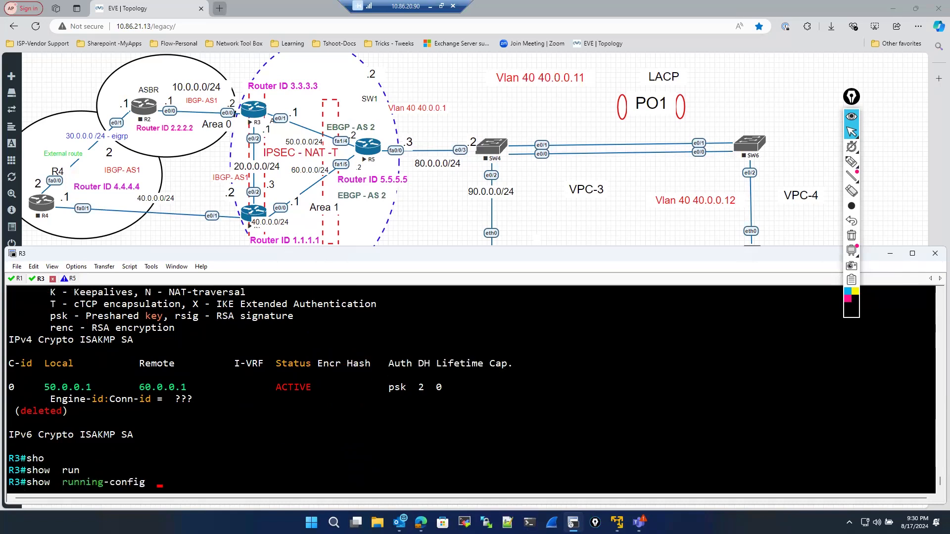
key(Tab)
text(isa)
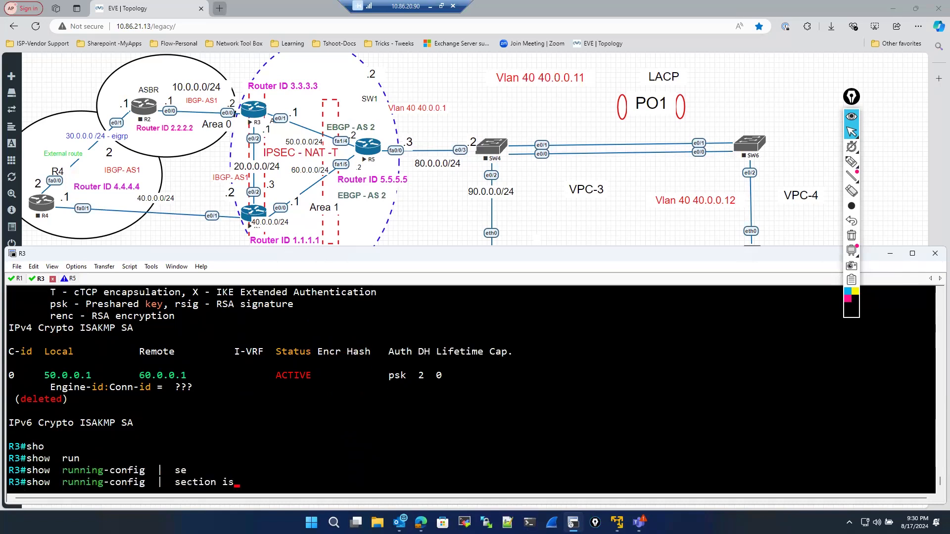
key(Return)
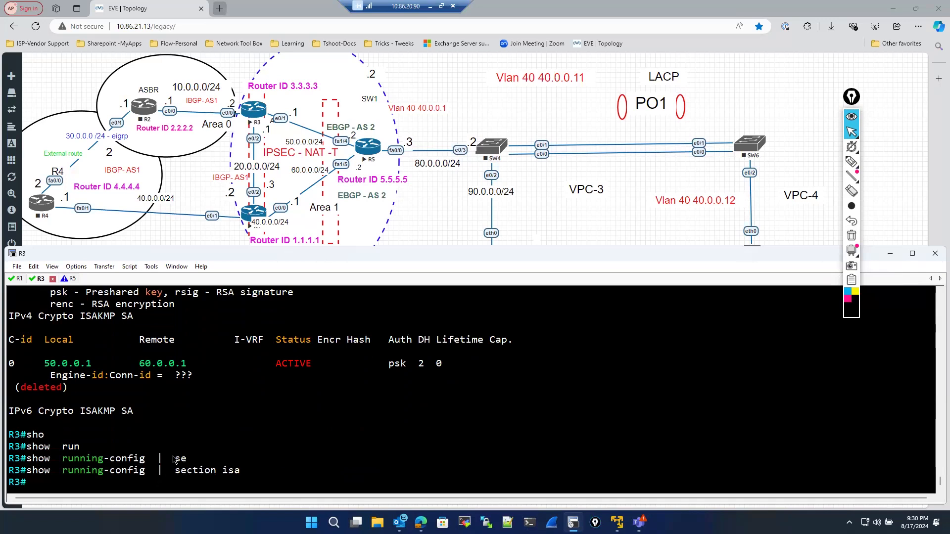
- Display R3's crypto session status
text(sho)
key(Tab)
text(cr)
key(Tab)
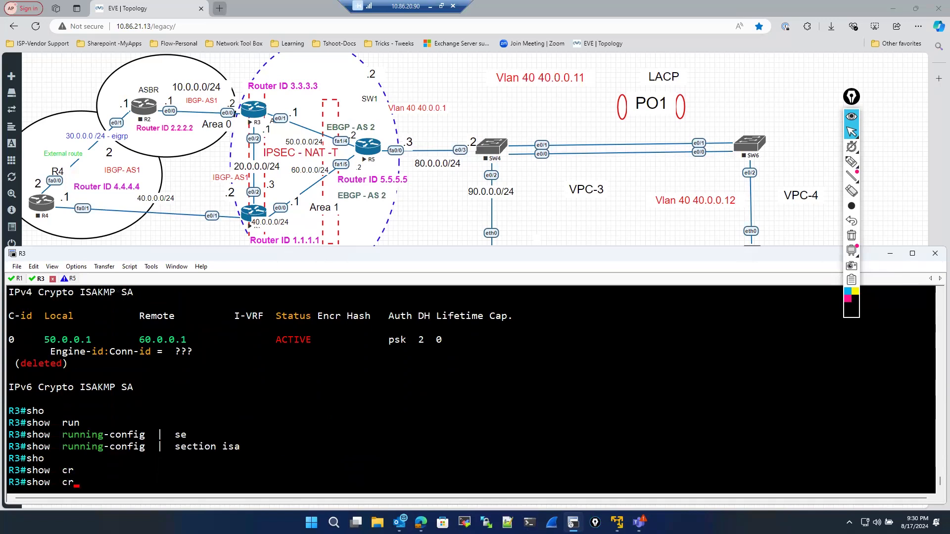
text(y)
key(Tab)
text(ses)
key(Tab)
key(Return)
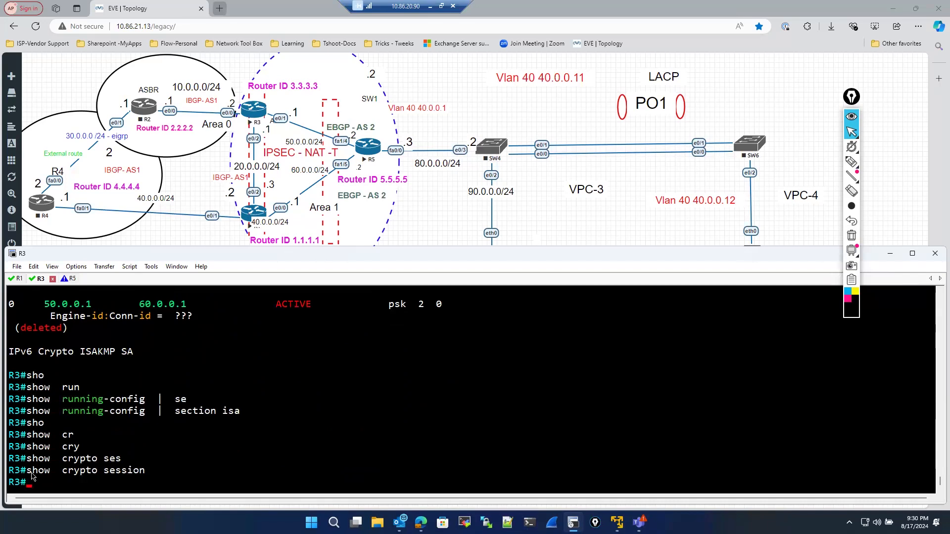
- Display R3's IPsec security associations
drag(26, 471, 92, 471)
drag(172, 470, 174, 471)
click(235, 449)
text(sho)
key(Tab)
text(cr)
key(Tab)
text(y)
key(Tab)
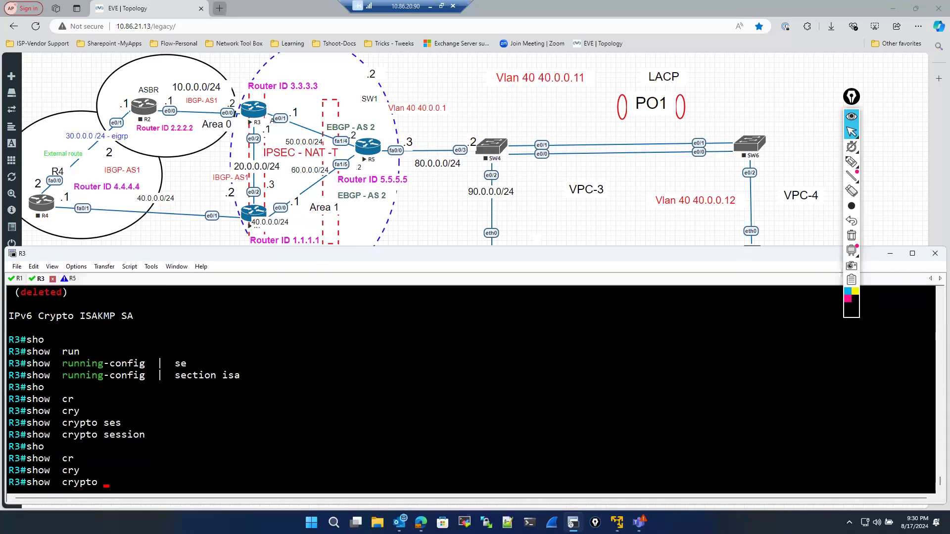
text(ip)
key(Tab)
text(s)
key(Tab)
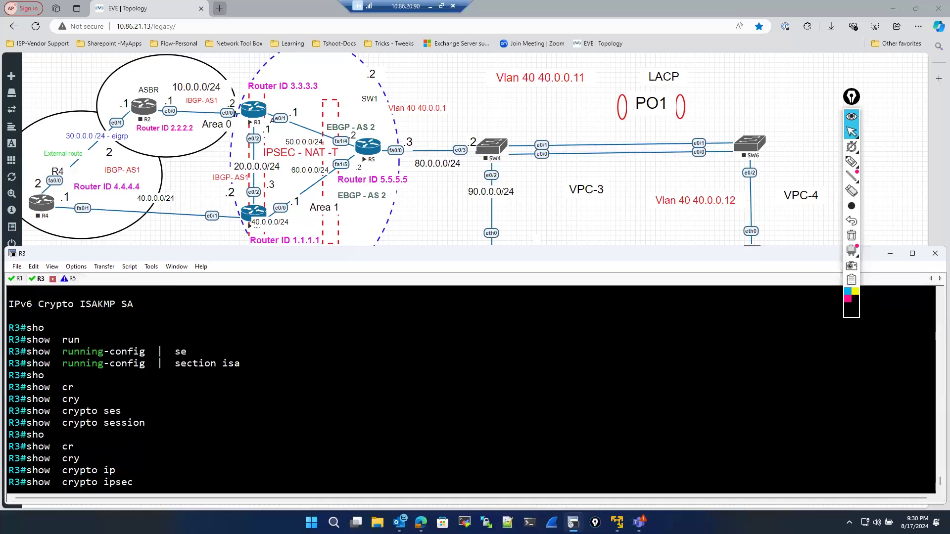
text(sa)
key(Return)
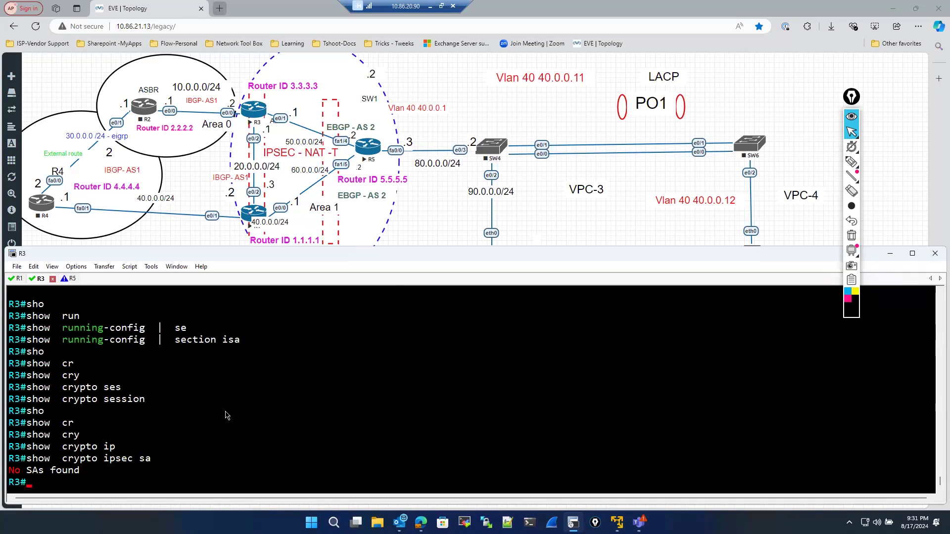
key(Return)
key(Return)
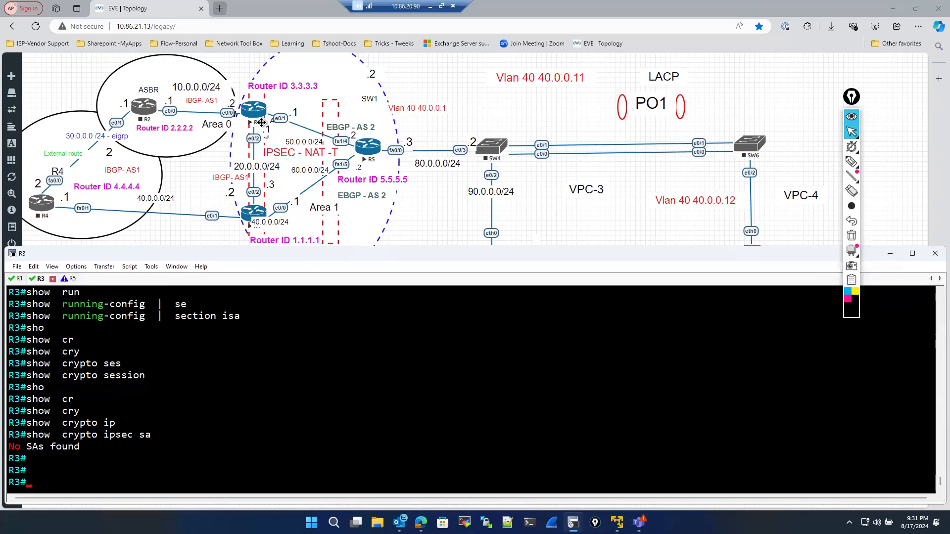
click(850, 162)
drag(267, 84, 246, 97)
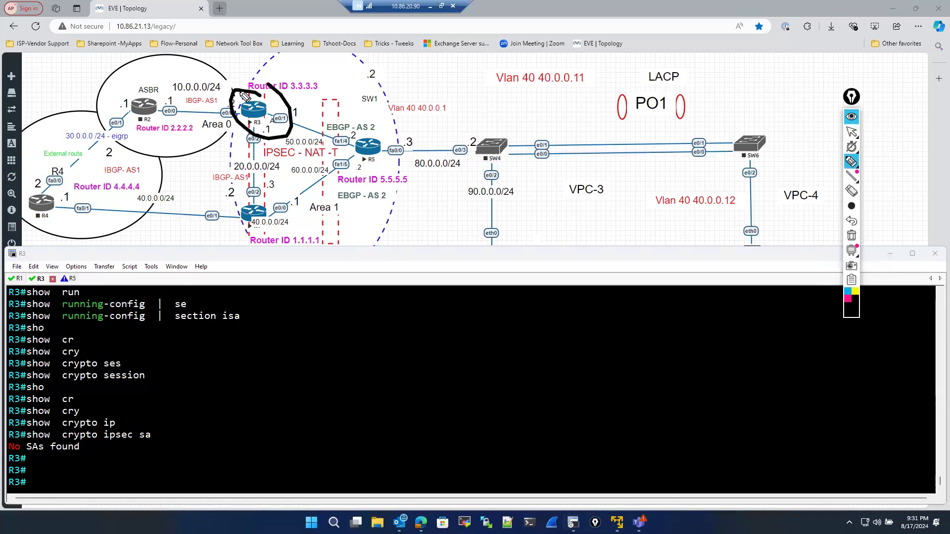
click(851, 131)
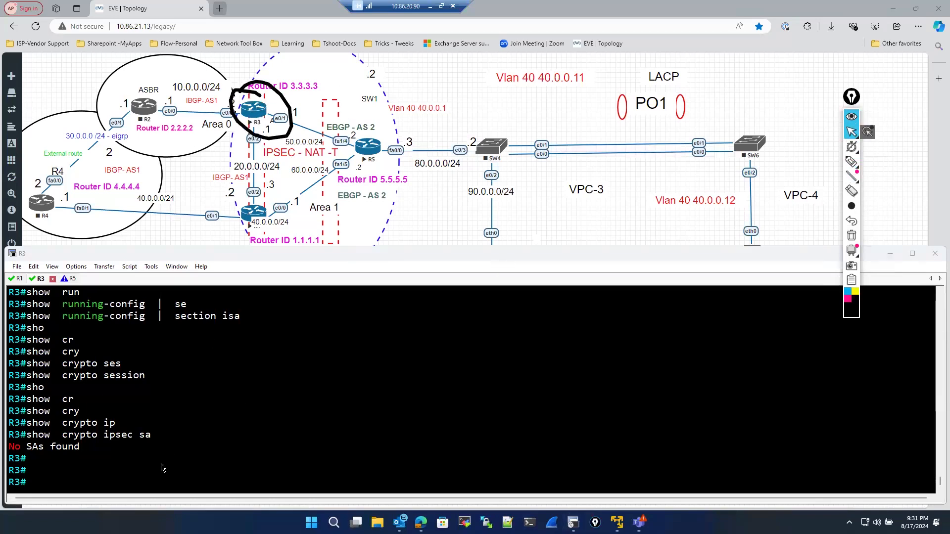
- Enter global configuration mode on R3
click(126, 471)
text(ci)
key(BackSpace)
key(BackSpace)
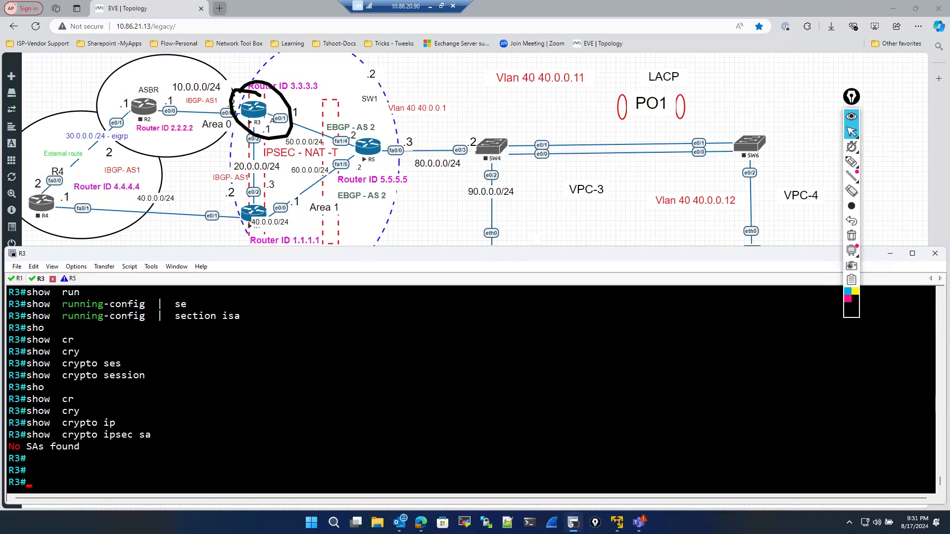
text(con)
text(f)
key(Return)
key(Return)
key(Return)
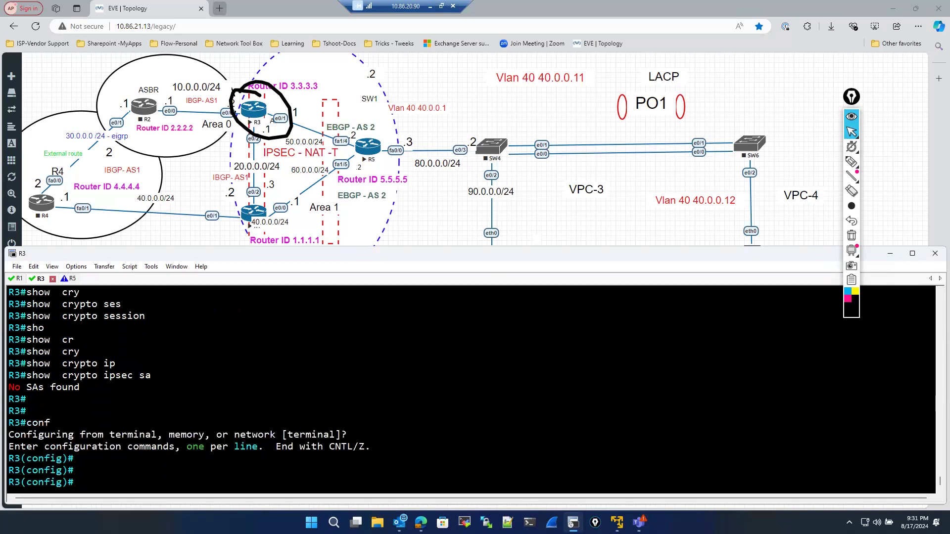
- Create ISAKMP policy 10 on R3
text(cr)
key(Tab)
text(y)
key(Tab)
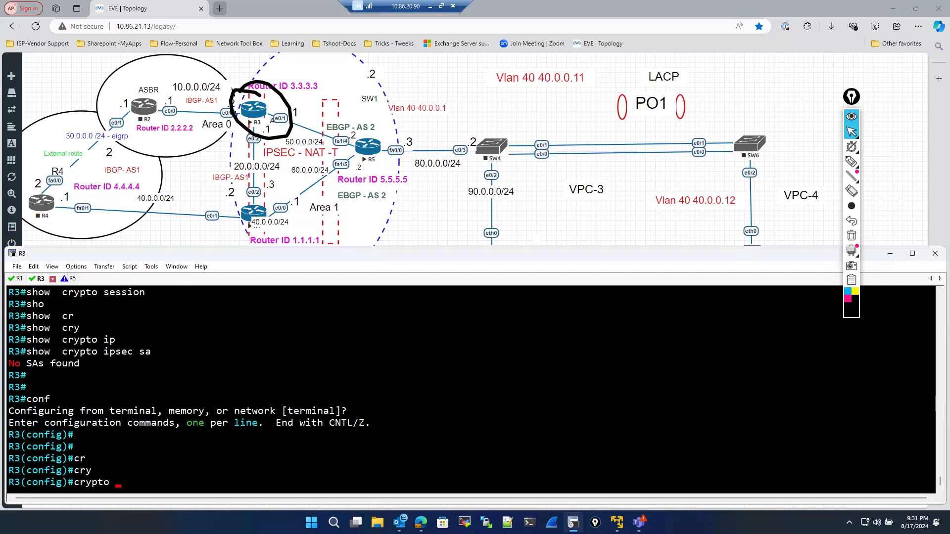
text(is)
key(Tab)
key(Tab)
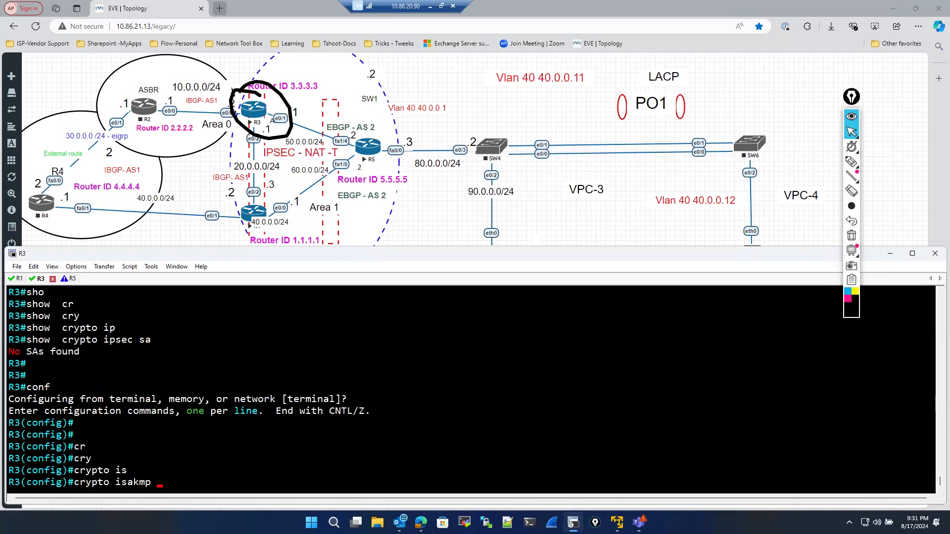
text(po)
key(Tab)
key(Tab)
text(10)
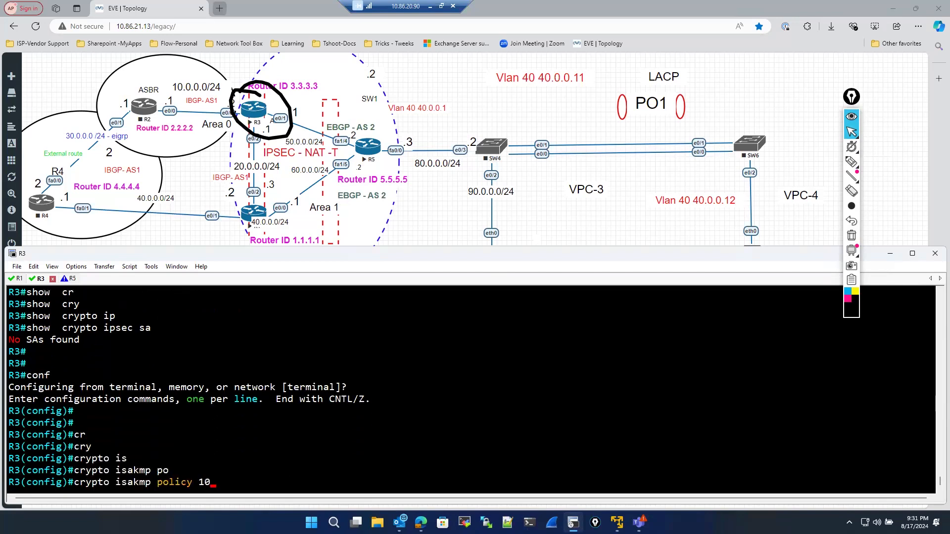
key(Return)
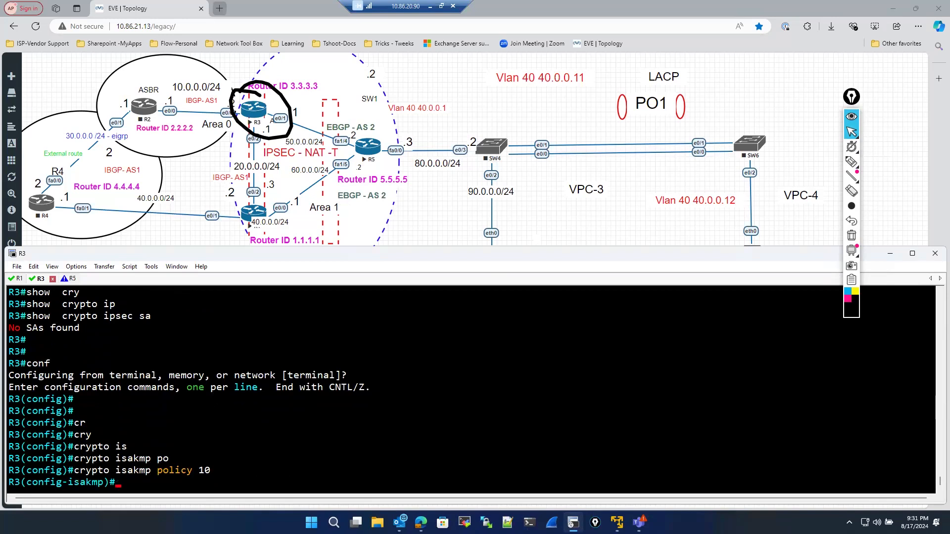
- Set the ISAKMP policy's encryption to AES 256
text(en)
key(Tab)
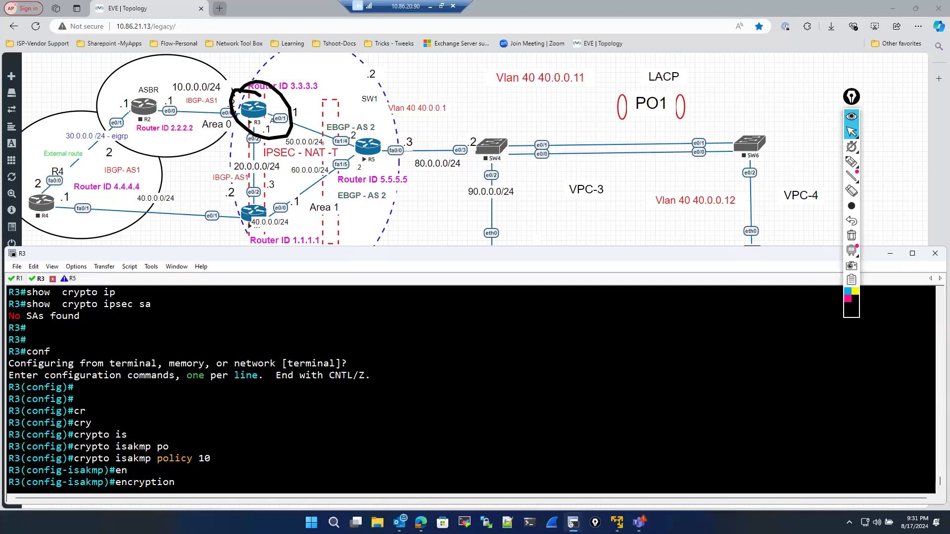
text(ae)
key(Tab)
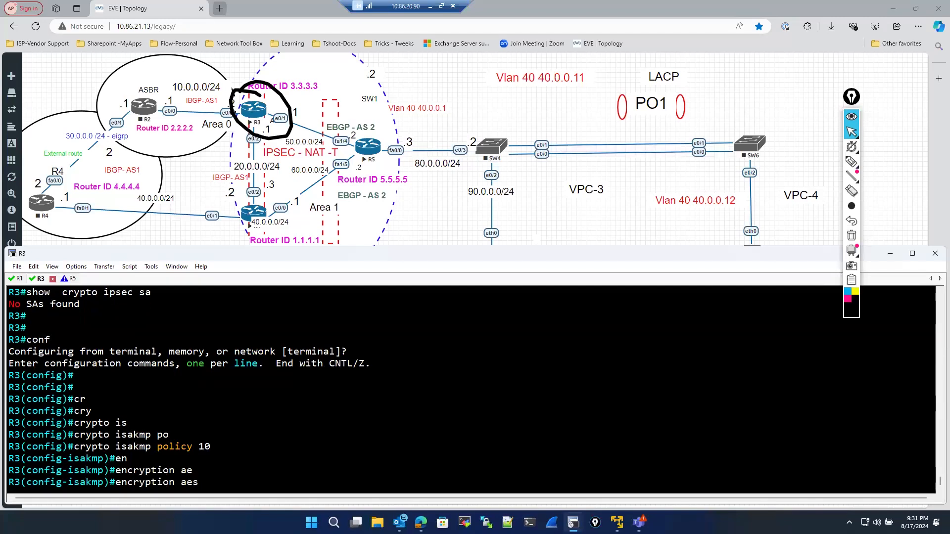
text(256)
key(Return)
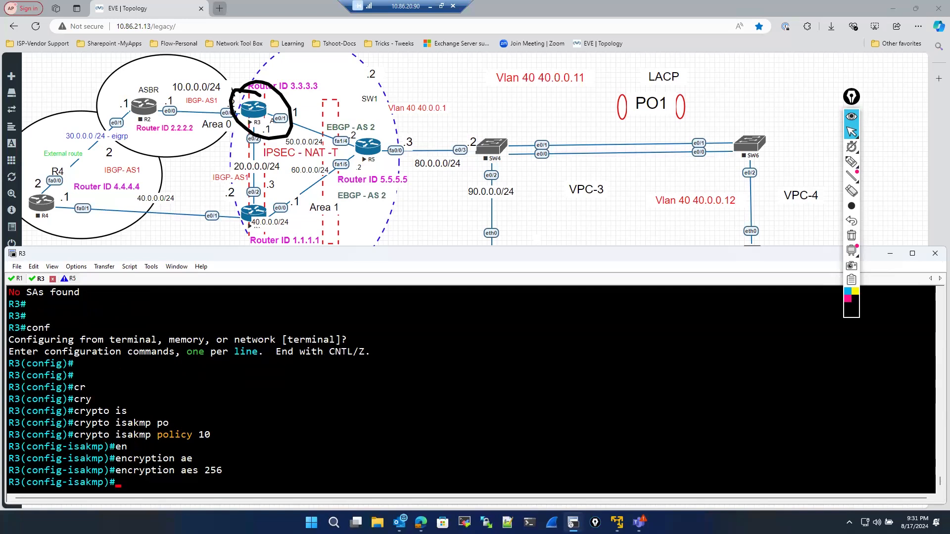
- Set the ISAKMP policy's hash to sha256 after listing the available hash options
text(has)
key(Tab)
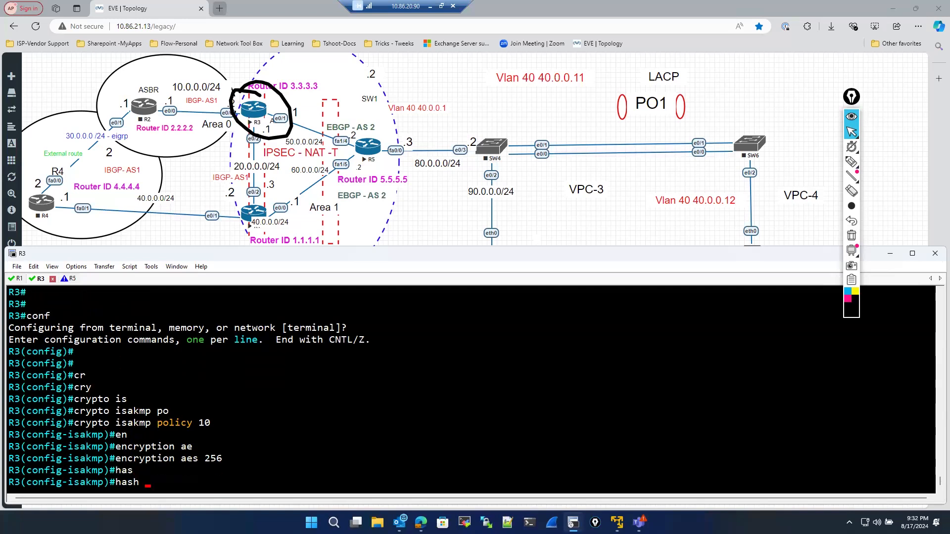
text(sh)
key(Tab)
text(a)
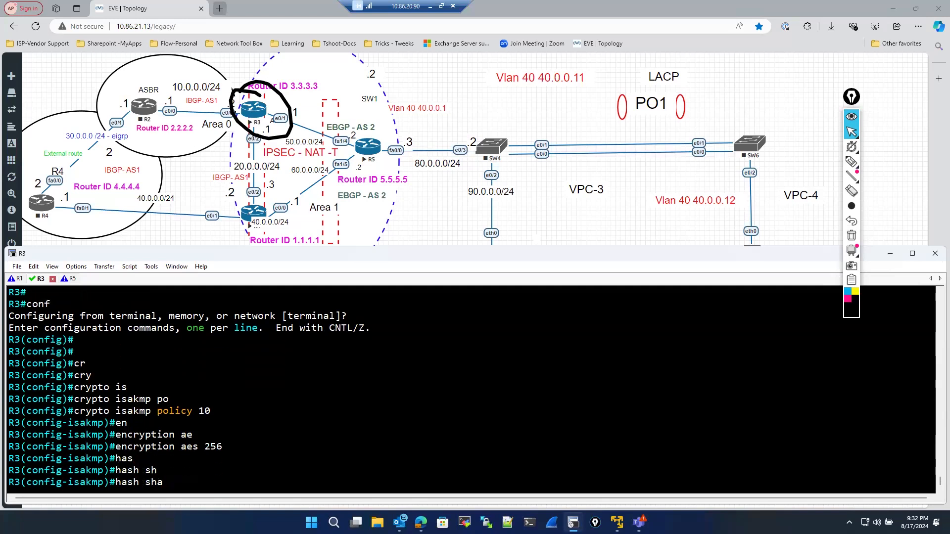
key(BackSpace)
key(BackSpace)
key(BackSpace)
text(?)
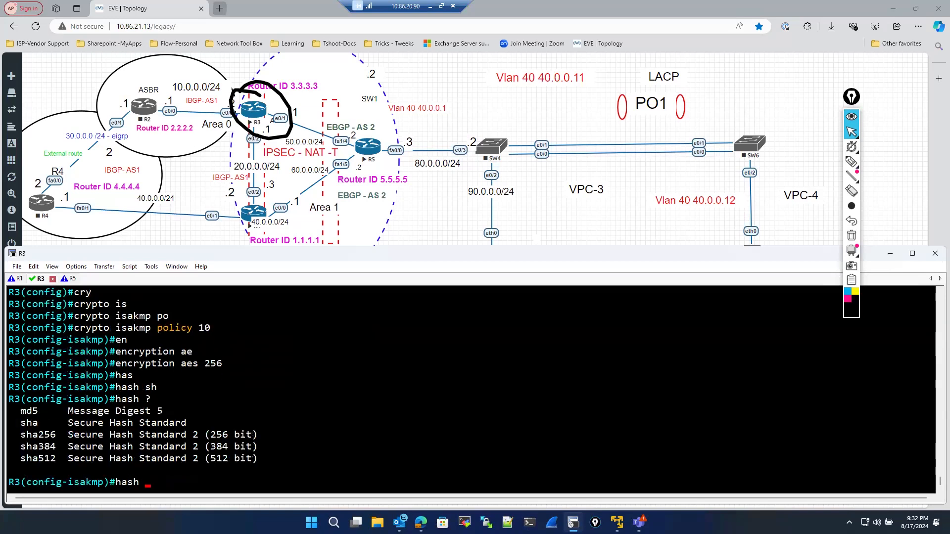
text(sh)
key(Tab)
text(a2)
key(Tab)
key(Return)
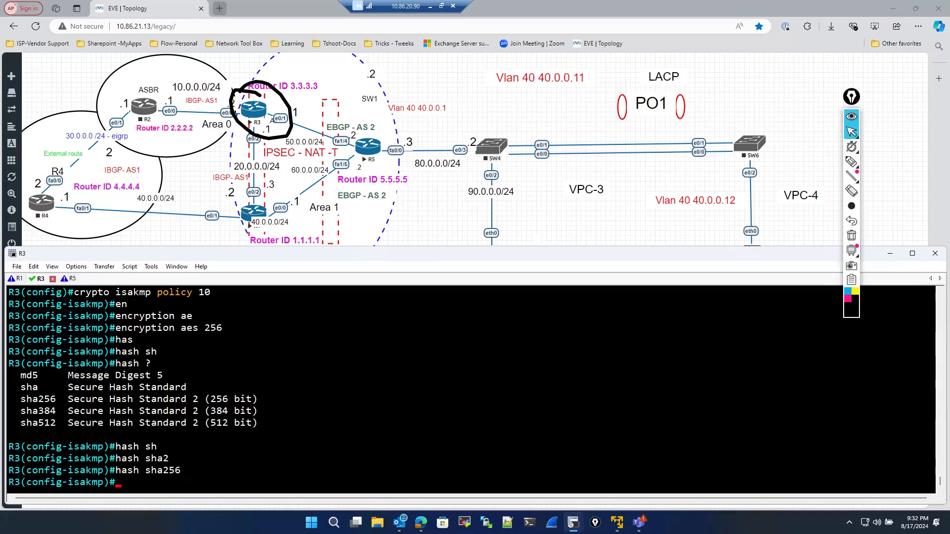
- Set the ISAKMP policy's authentication to pre-share
text(aut)
key(Tab)
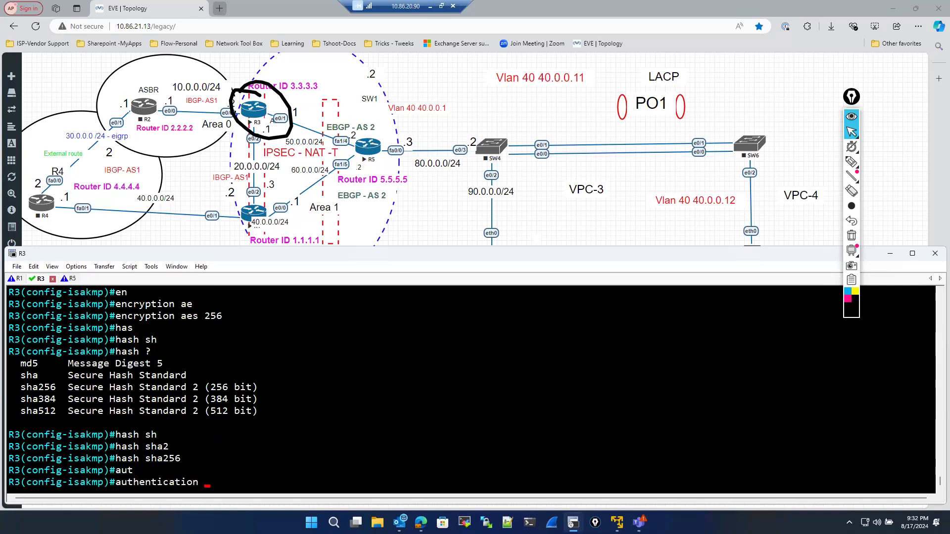
text(pre)
key(Tab)
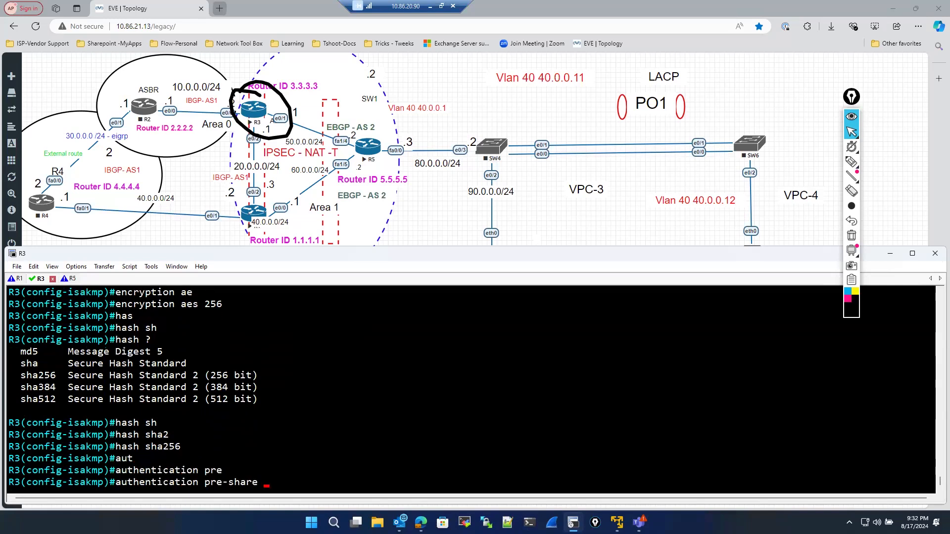
key(Return)
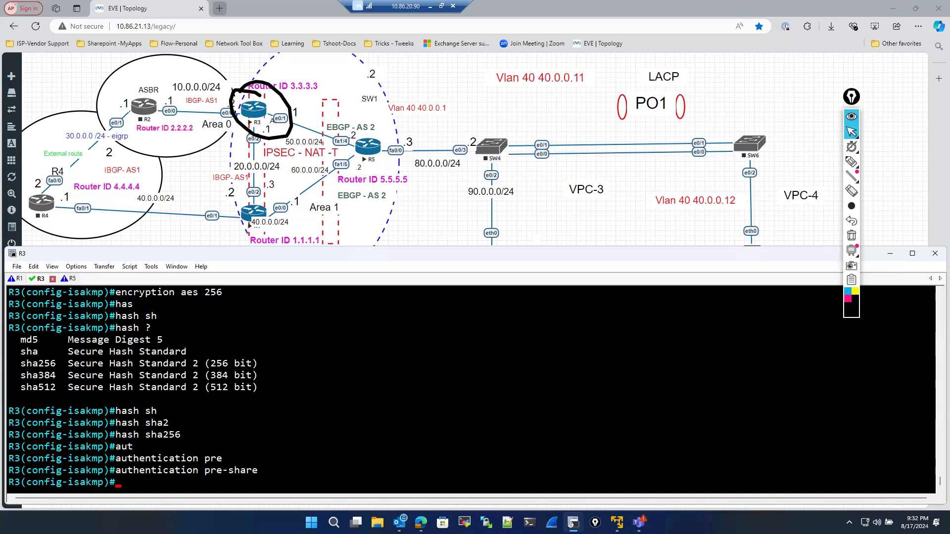
- Set the ISAKMP policy's Diffie-Hellman group to 2 after listing the available groups
text(gro)
key(Tab)
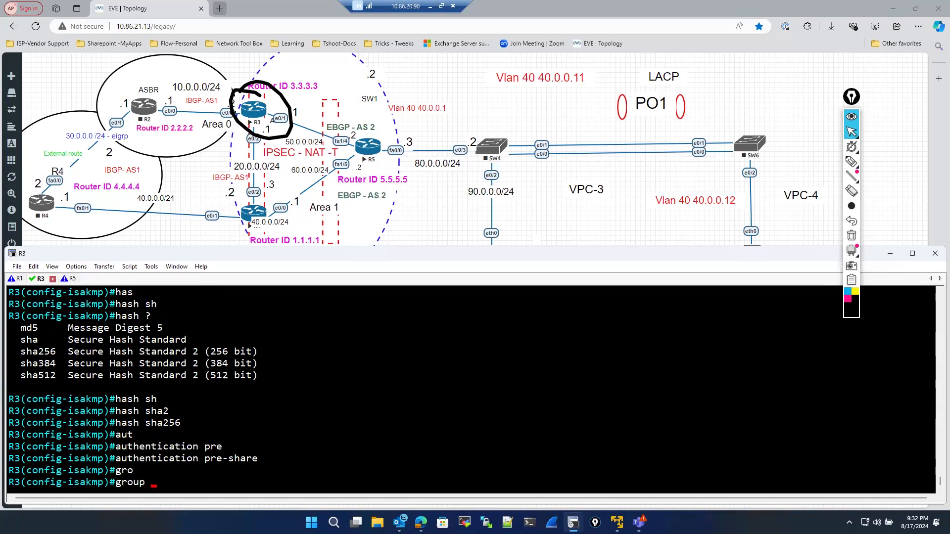
text(2)
key(BackSpace)
text(?)
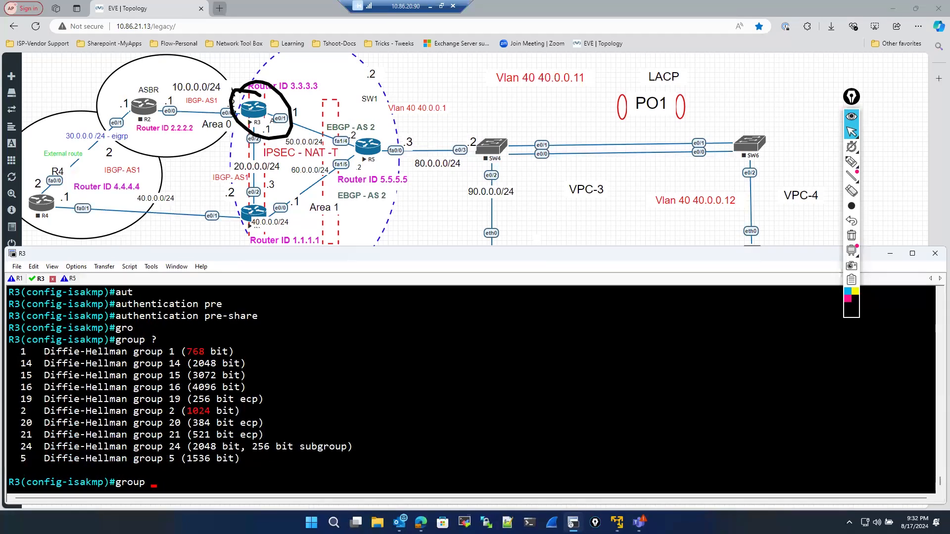
drag(48, 355, 45, 353)
drag(46, 413, 249, 406)
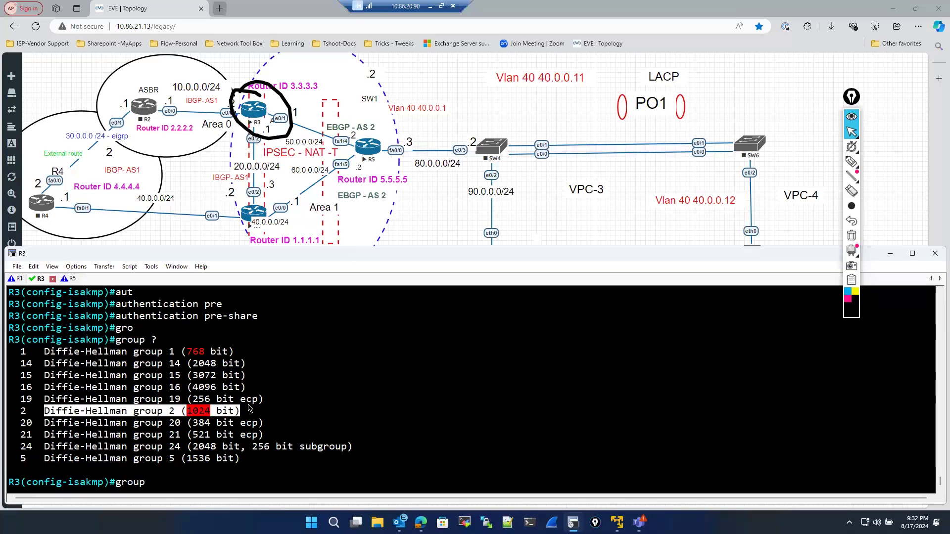
click(211, 476)
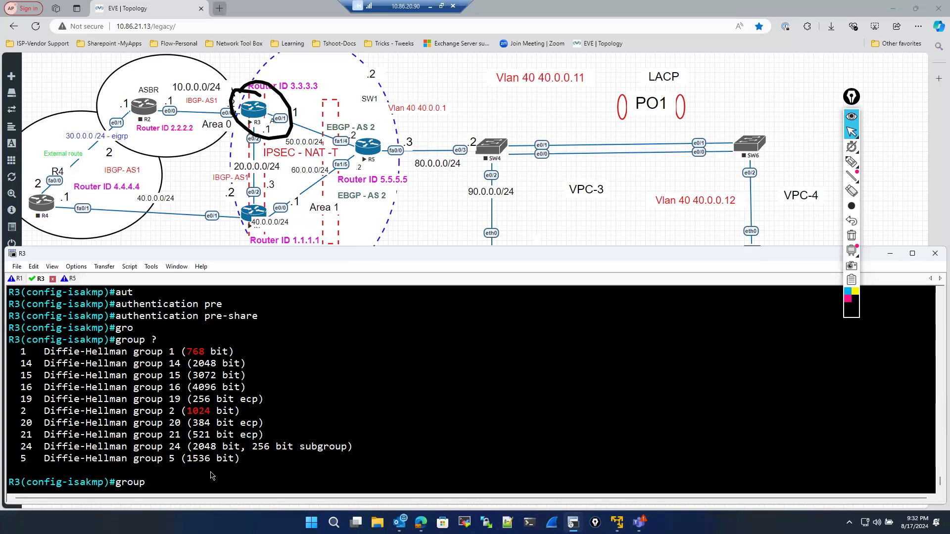
text(2)
key(Return)
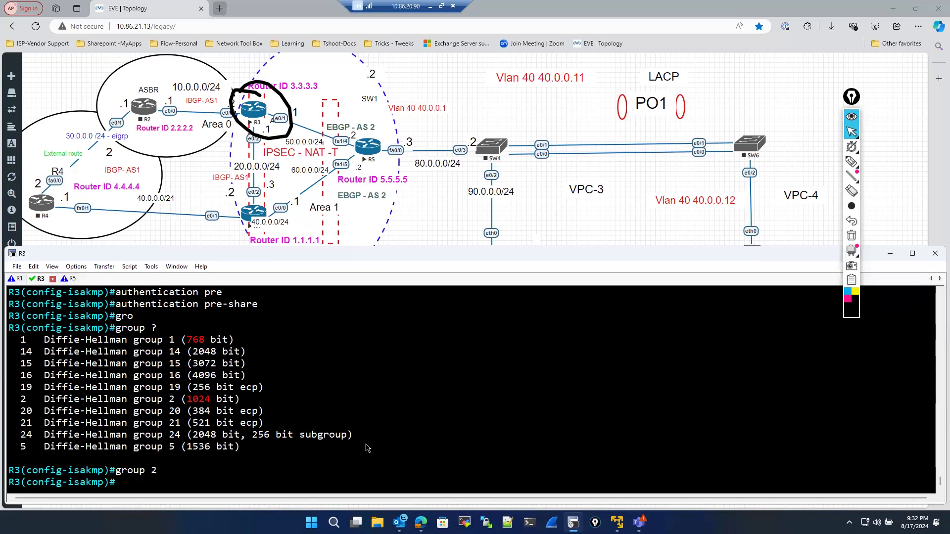
click(851, 237)
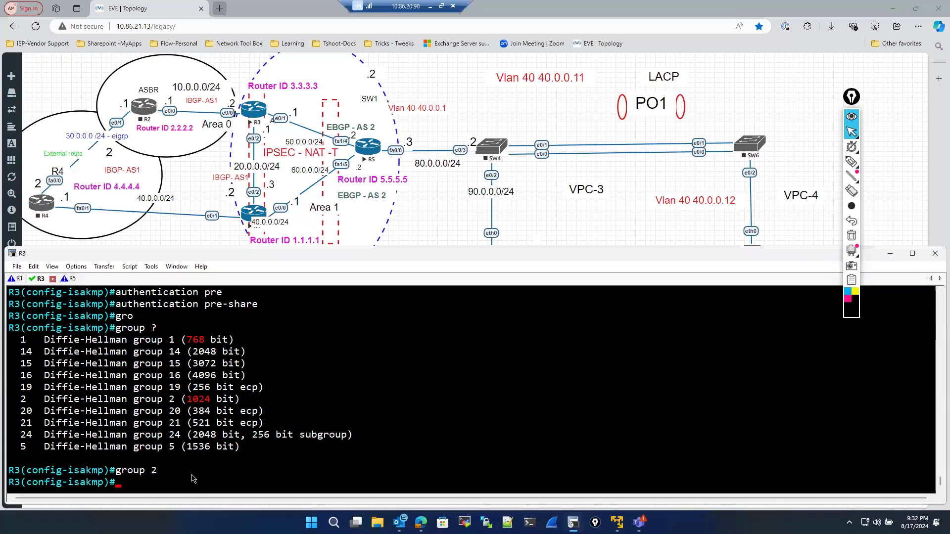
- Leave the ISAKMP policy configuration back to global configuration mode
text(cr)
key(Tab)
text(y)
key(Return)
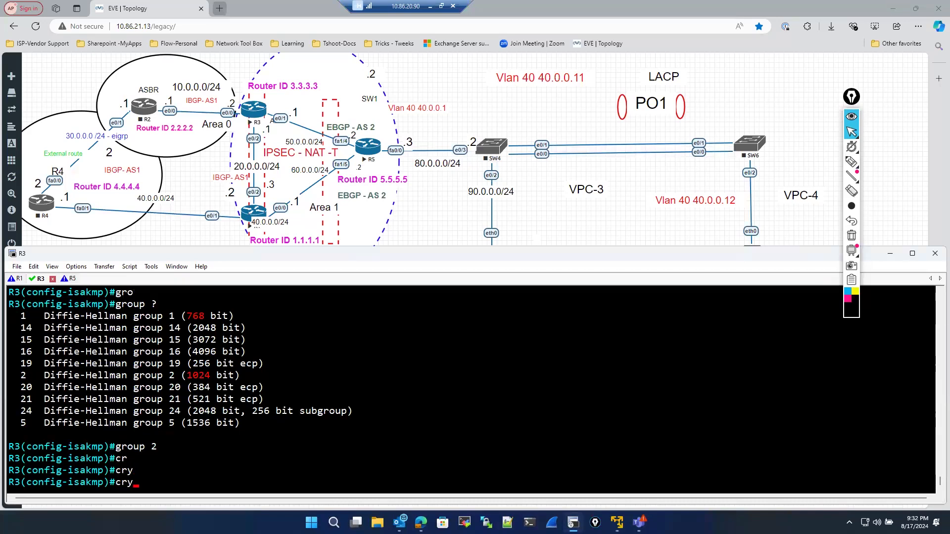
text(exit)
key(Return)
key(Return)
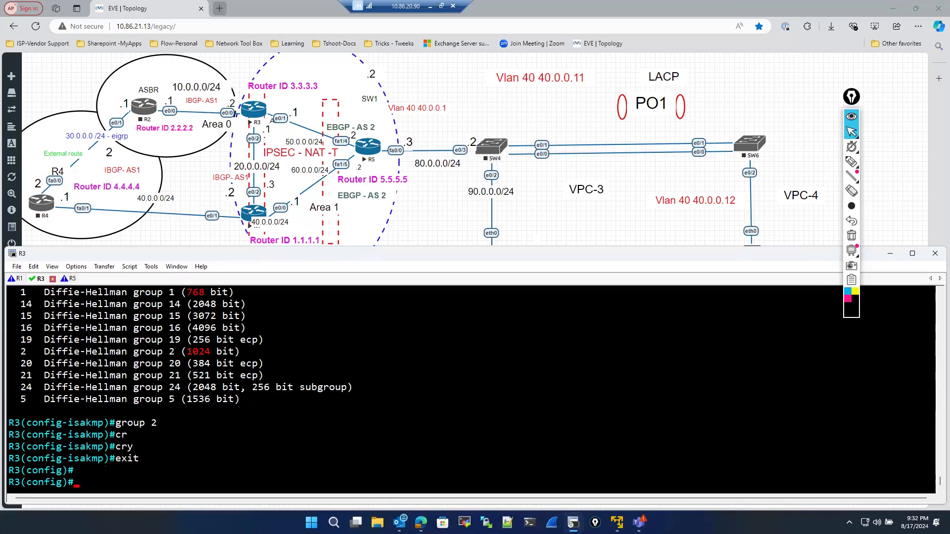
- Configure the ISAKMP pre-shared key for peer address 60.0.0.1 on R3
text(cry)
key(Tab)
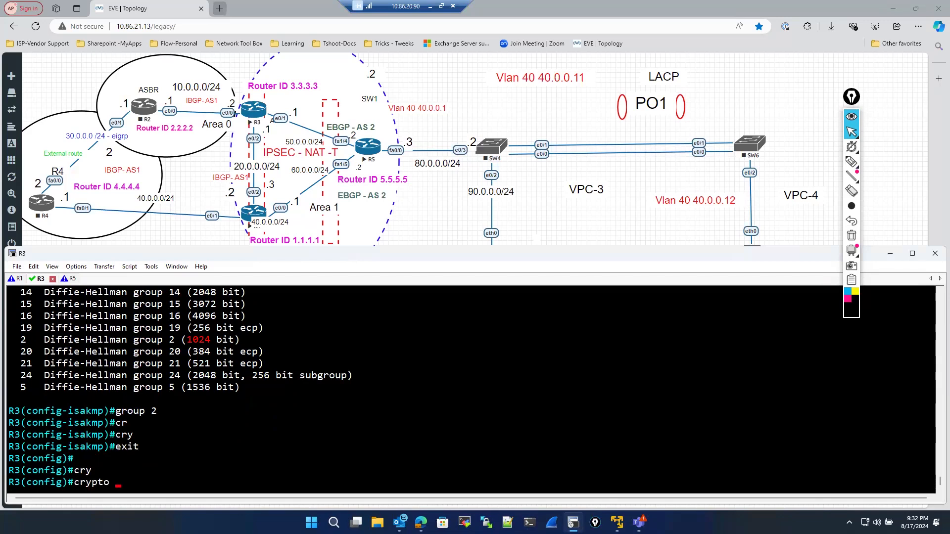
text(is)
key(Tab)
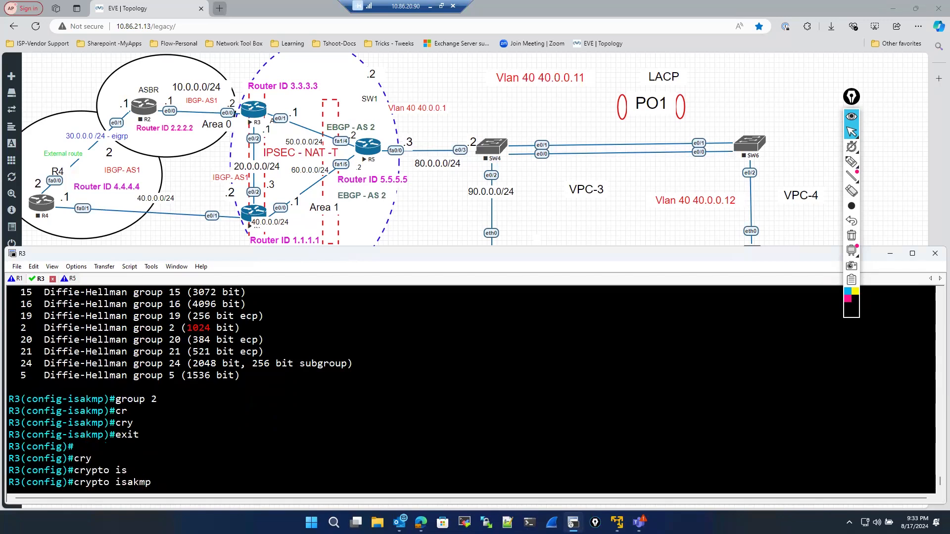
text(ke)
key(Tab)
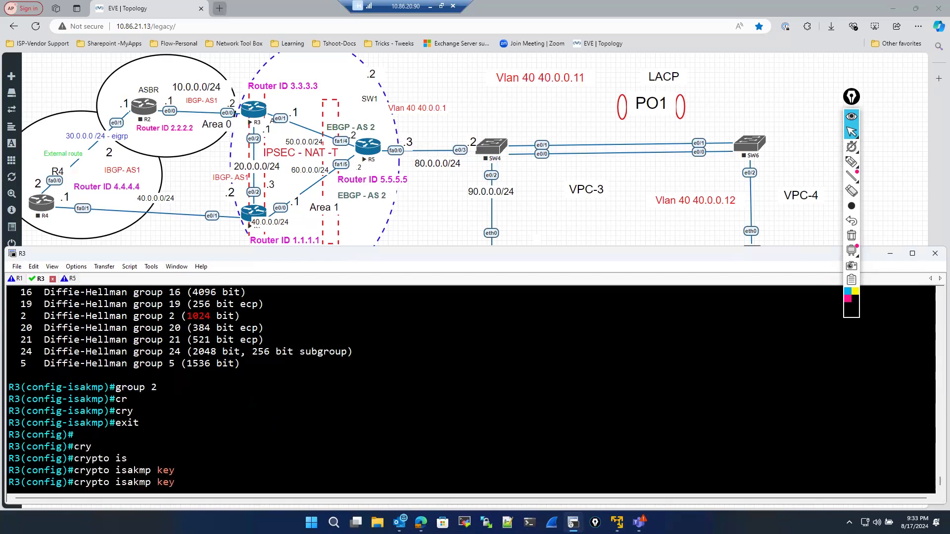
text(cisco ad)
key(Tab)
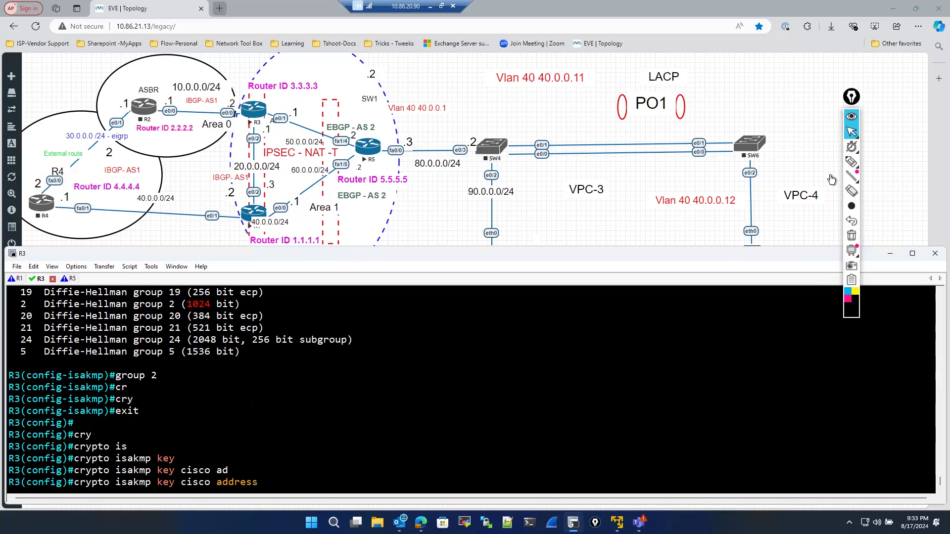
click(851, 161)
mouse_move(258, 105)
mouse_down()
mouse_move(297, 104)
mouse_move(329, 126)
mouse_move(260, 193)
mouse_move(297, 214)
mouse_up()
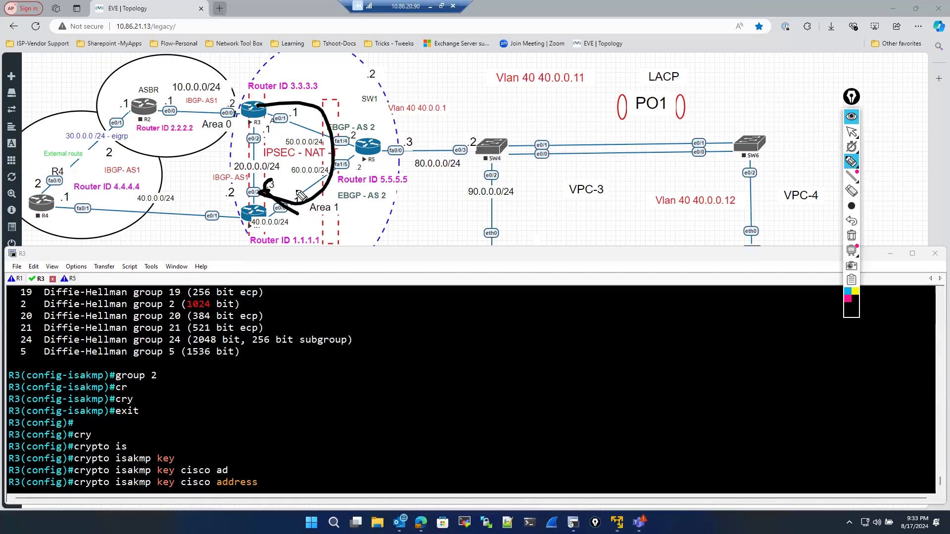
mouse_move(297, 189)
mouse_down()
mouse_move(306, 218)
mouse_move(267, 443)
mouse_move(242, 474)
mouse_move(260, 466)
mouse_up()
click(848, 299)
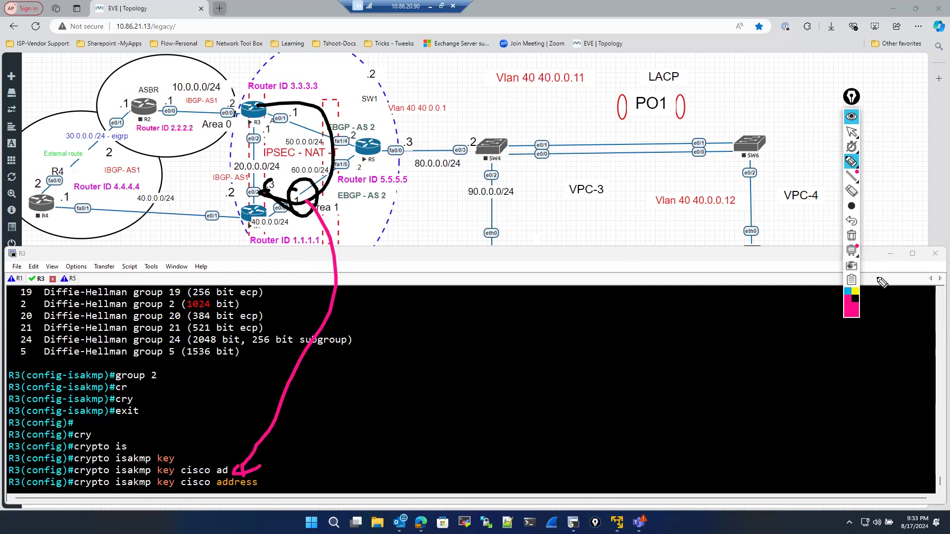
click(852, 237)
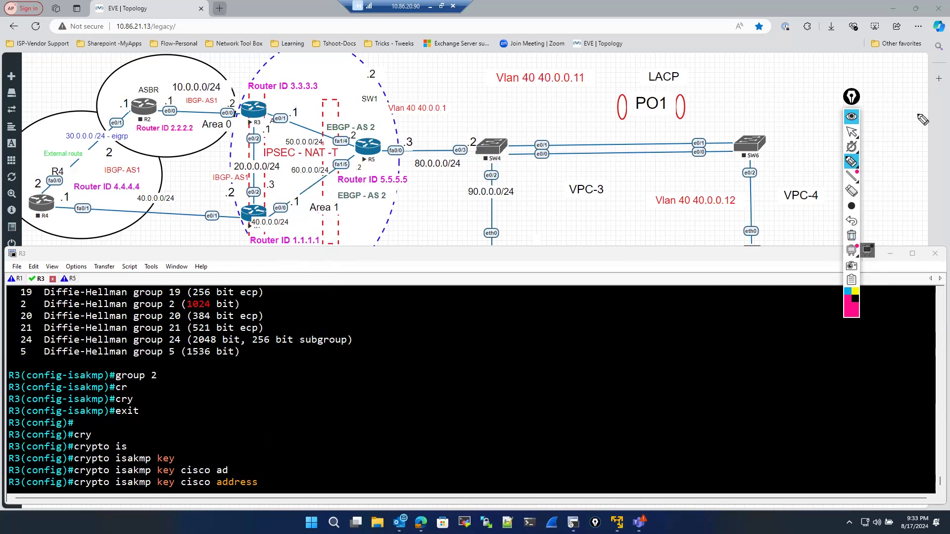
click(851, 133)
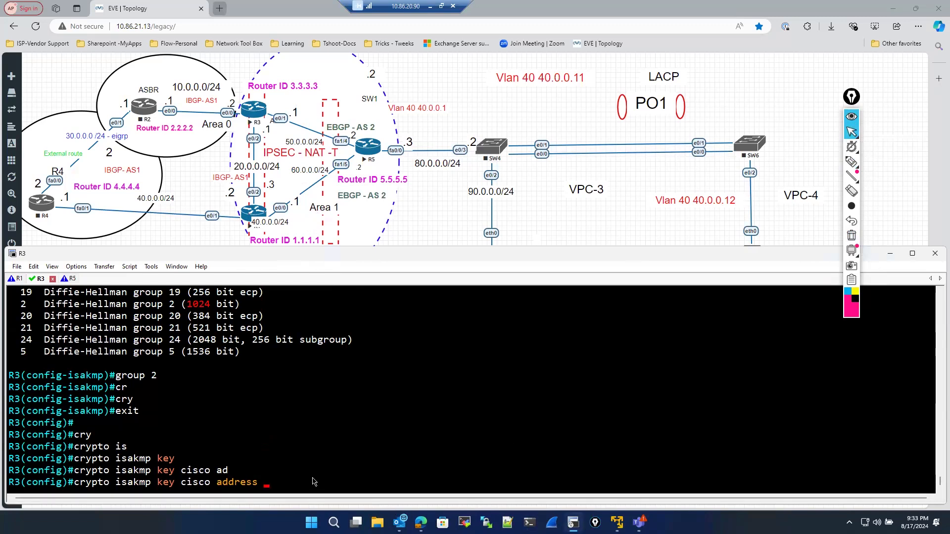
text(60.0.0.1)
key(Return)
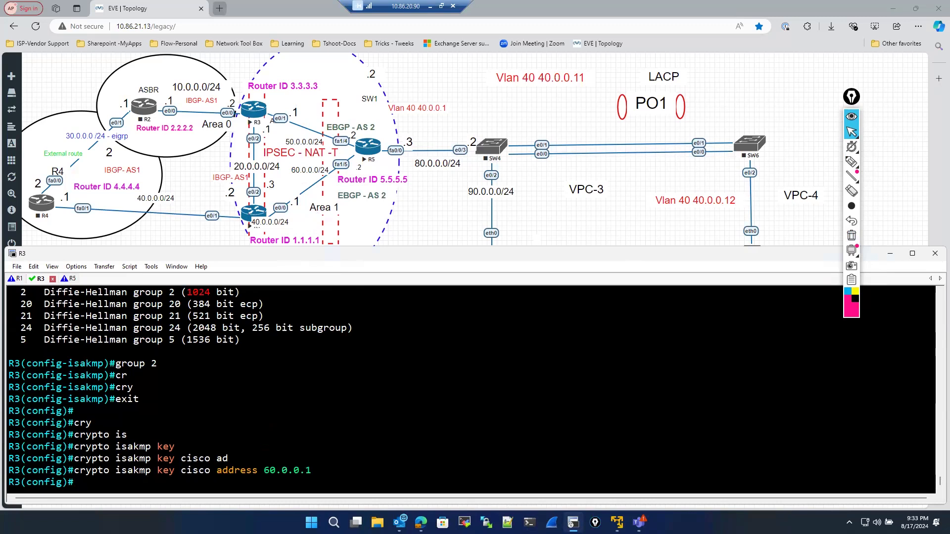
- List the available transform options for a new IPsec transform set named cisco
text(cry)
key(Tab)
text(ip)
key(Tab)
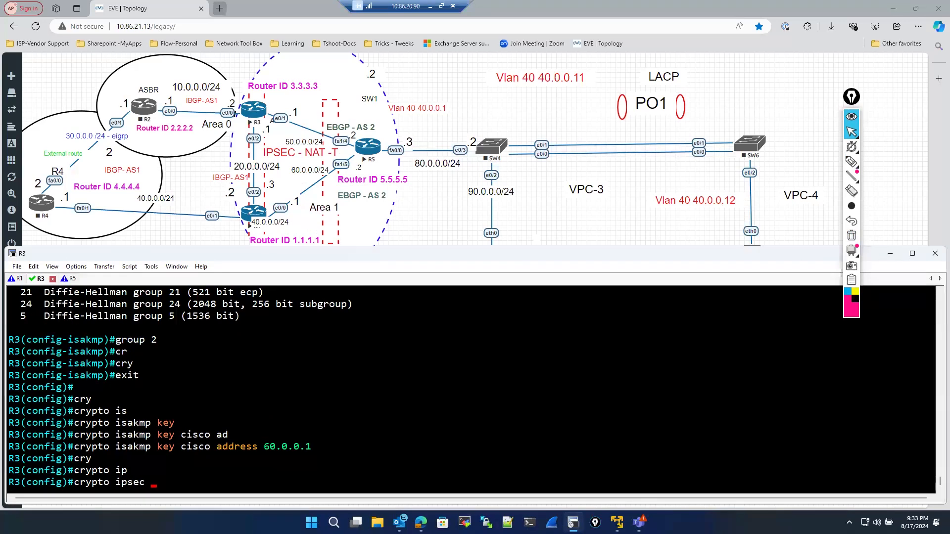
text(tr)
key(Tab)
text(cisco)
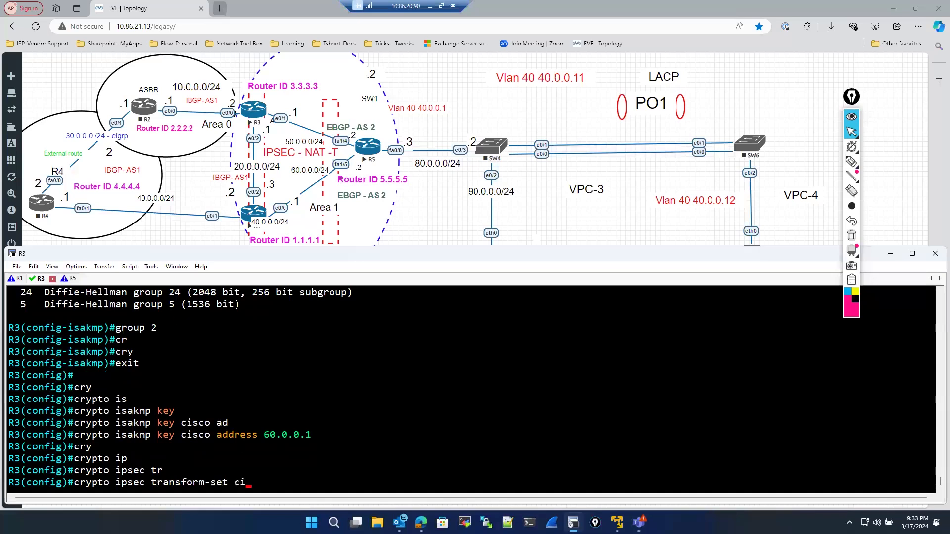
key(BackSpace)
key(BackSpace)
key(BackSpace)
key(BackSpace)
key(BackSpace)
text(cisc)
key(BackSpace)
key(BackSpace)
key(BackSpace)
key(BackSpace)
text(?)
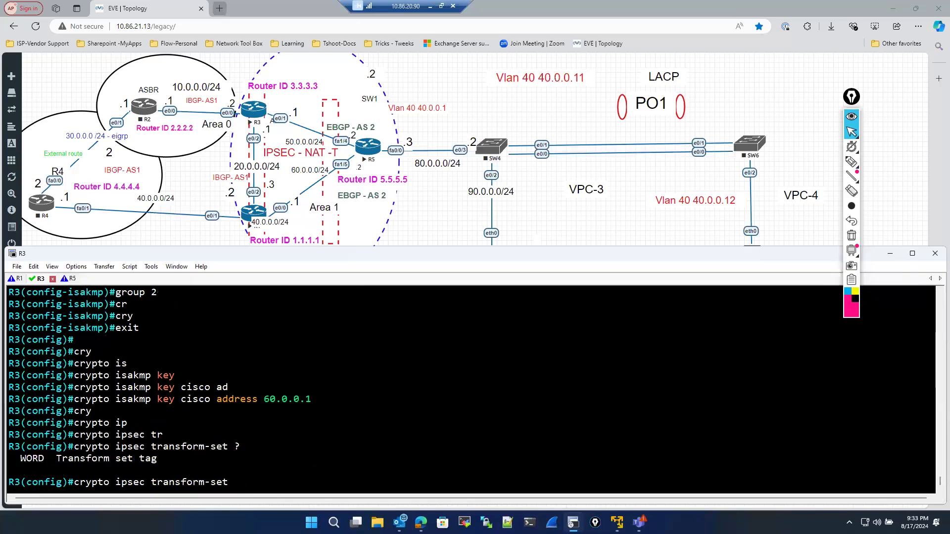
text(cisco ?)
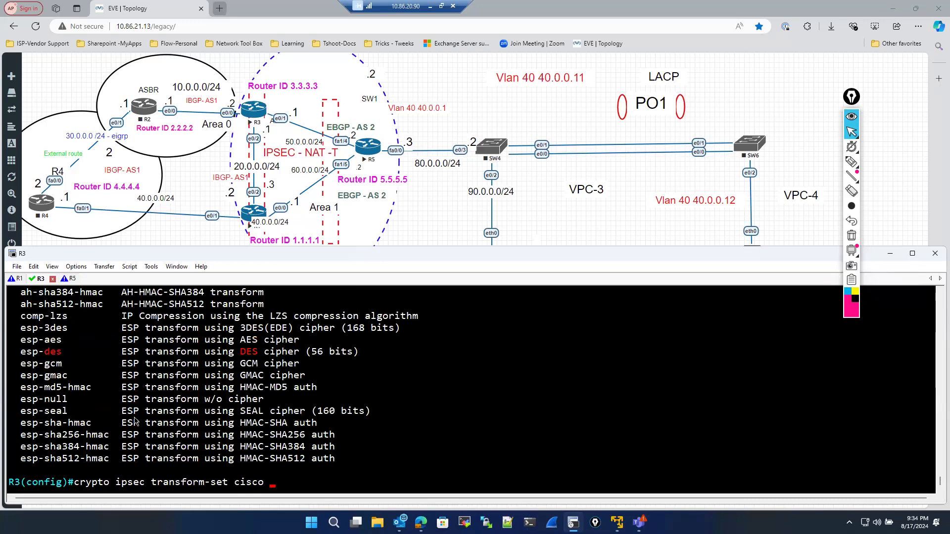
scroll(136, 421, up, 2)
scroll(172, 420, down, 2)
- Create the IPsec transform set cisco with esp-null and esp-sha256-hmac, then return to global configuration
text(es)
key(Tab)
text(nu)
key(Tab)
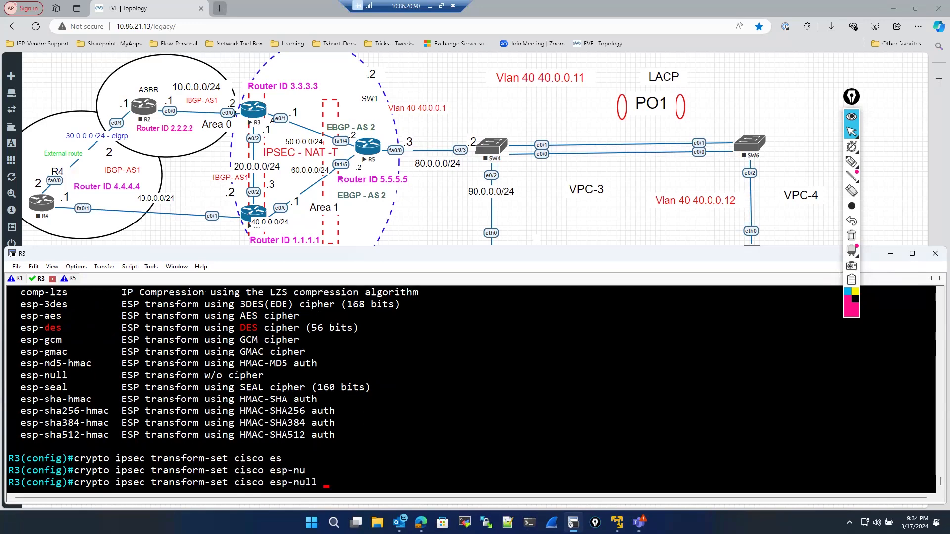
text(?)
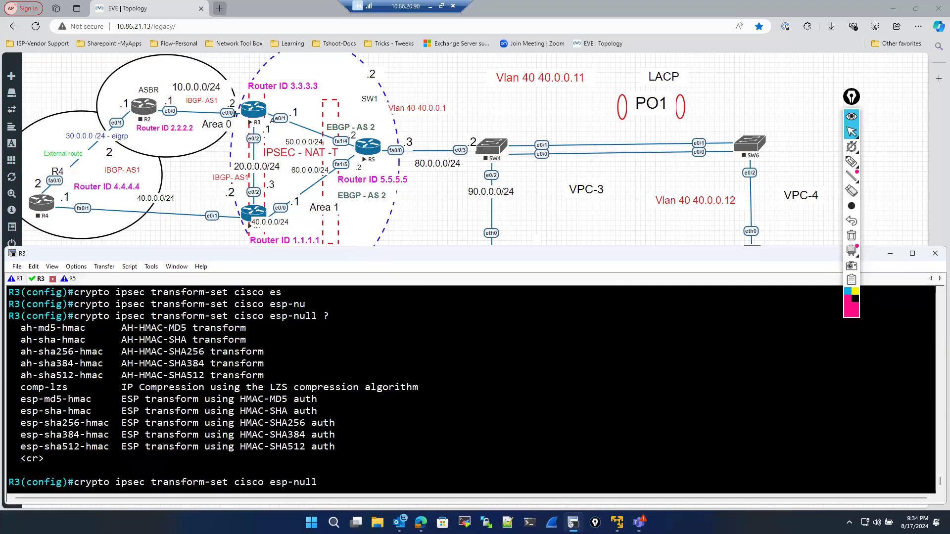
text(es)
key(Tab)
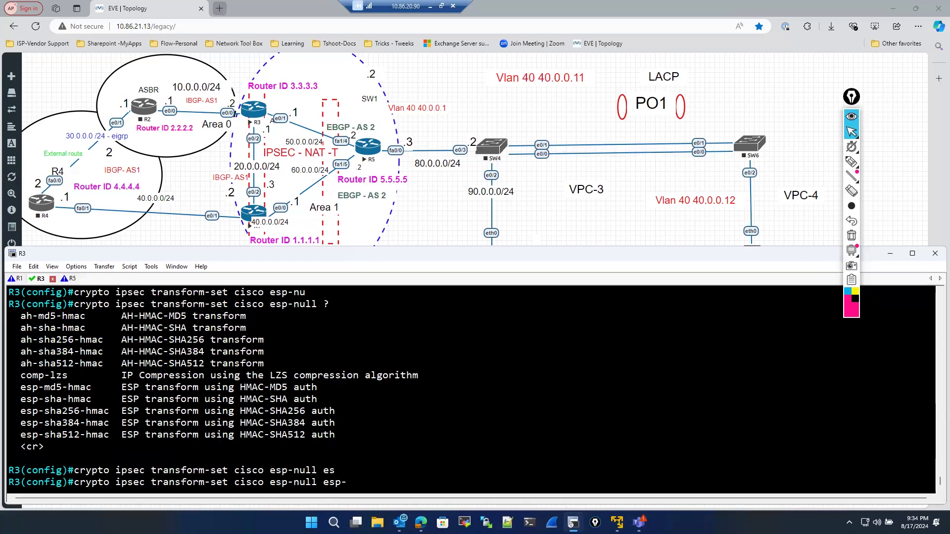
text(sh)
key(Tab)
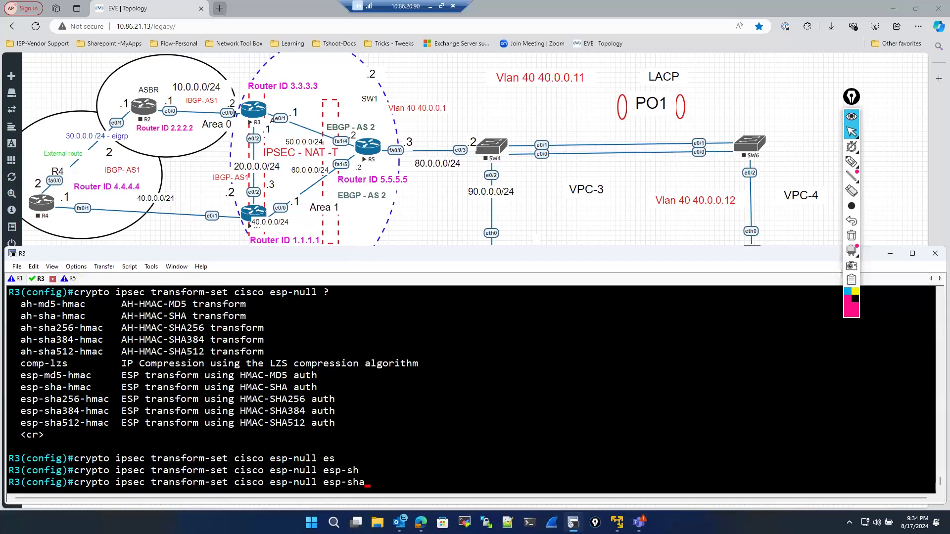
text(25`)
key(BackSpace)
key(BackSpace)
key(BackSpace)
key(BackSpace)
key(BackSpace)
key(BackSpace)
text(?)
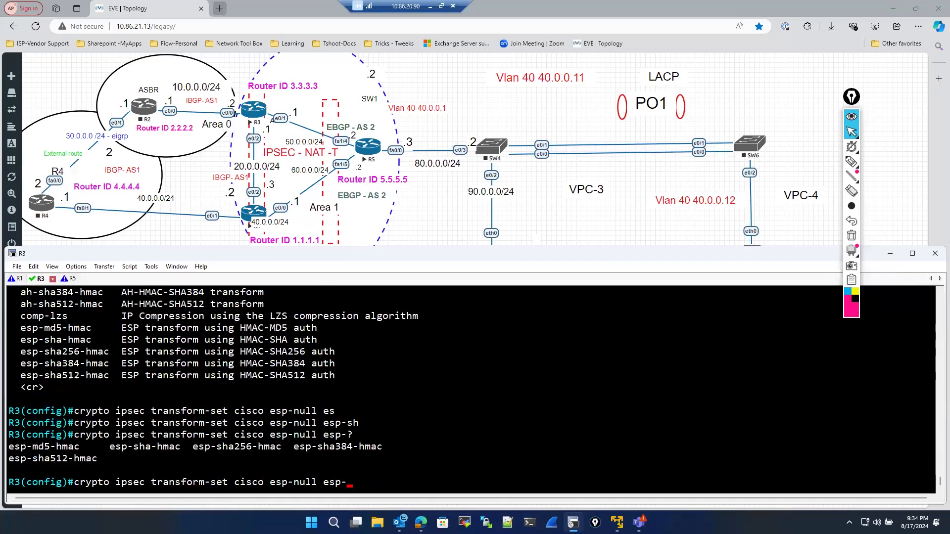
text(sh)
key(Tab)
text(a)
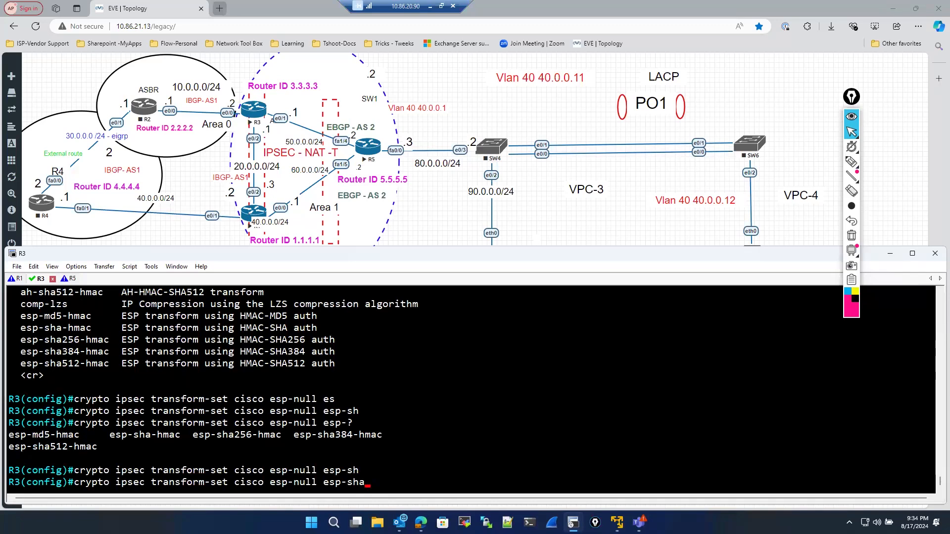
text(25)
key(BackSpace)
key(Tab)
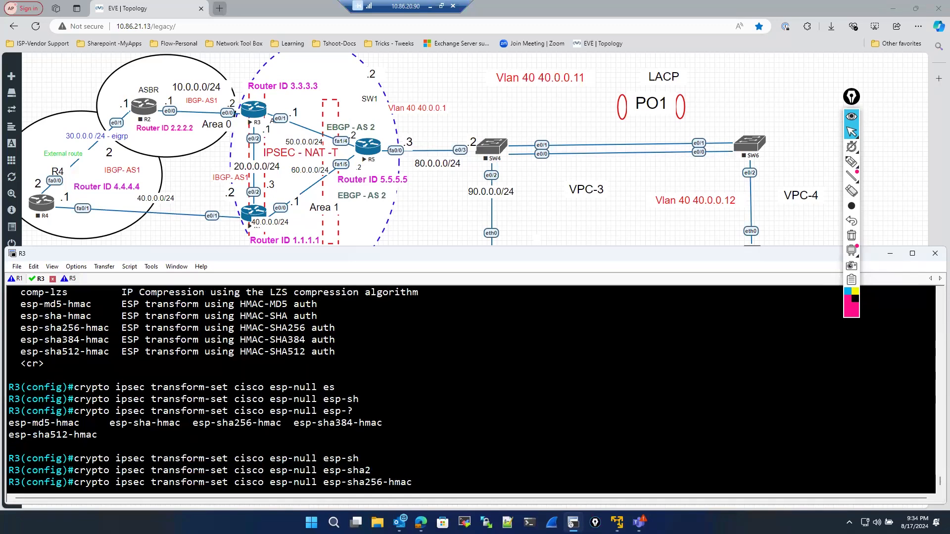
key(Return)
text(e)
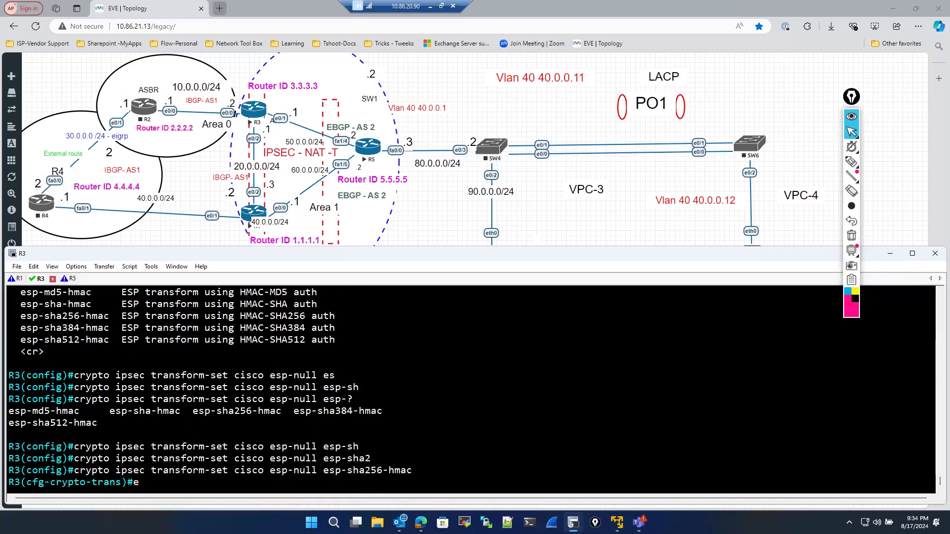
text(xit)
key(Return)
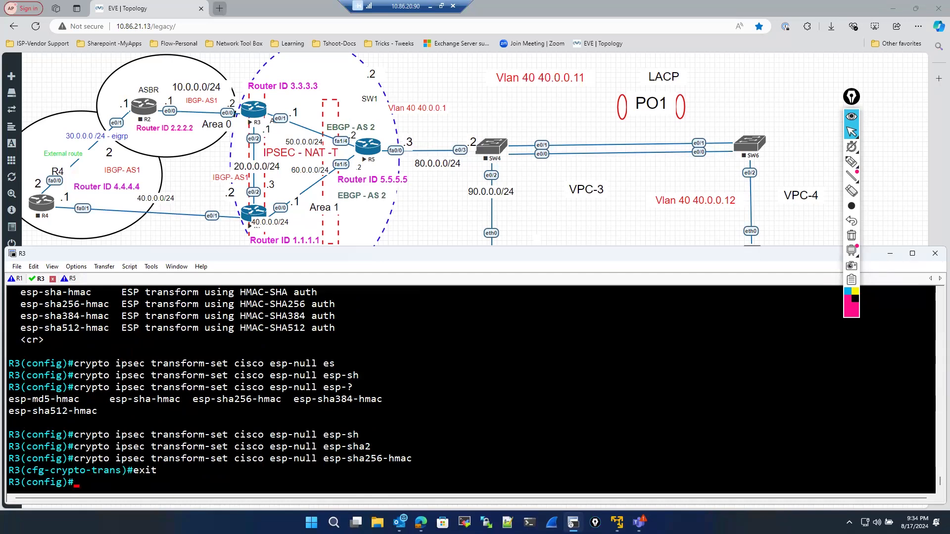
- Create crypto map cisco with sequence number 10 of type ipsec-isakmp
text(cry)
key(Tab)
text(m)
key(Tab)
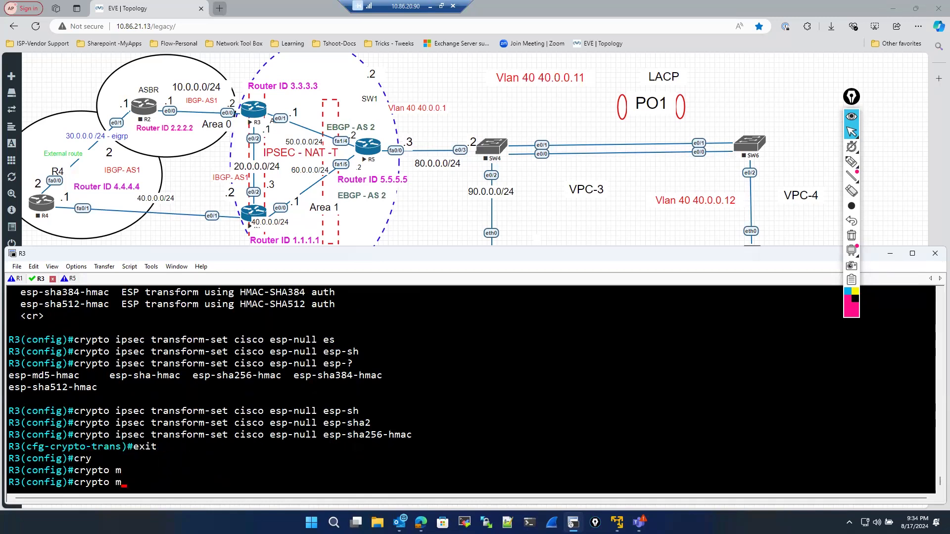
text(a)
key(Tab)
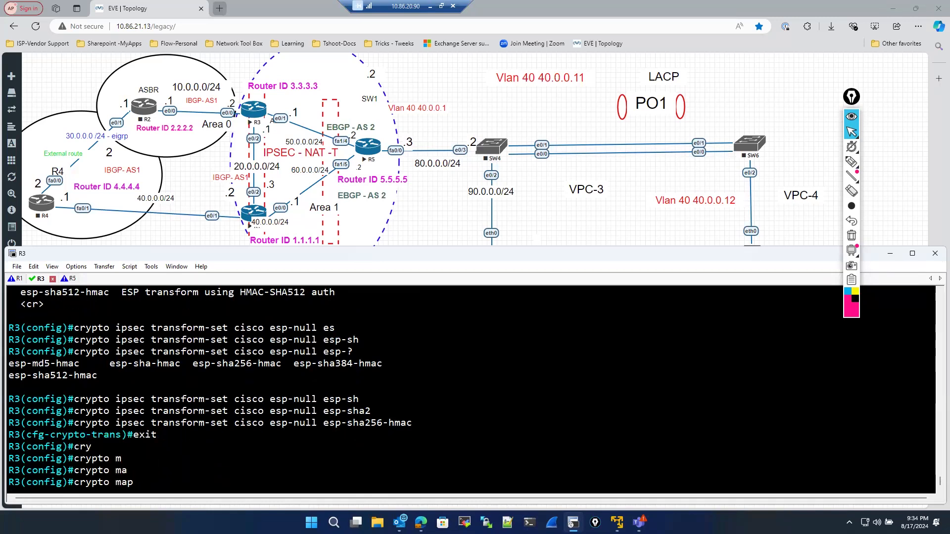
text(cisco?)
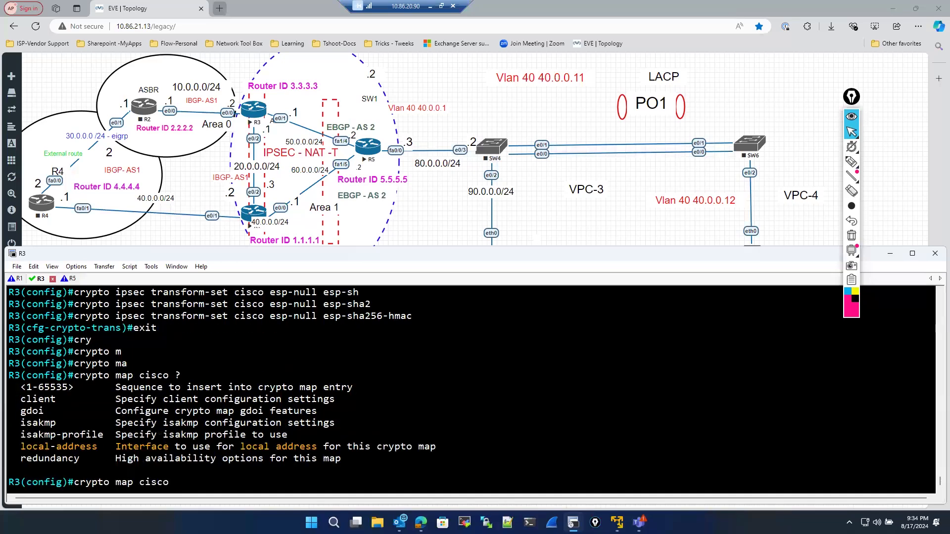
text(10 ip)
key(Tab)
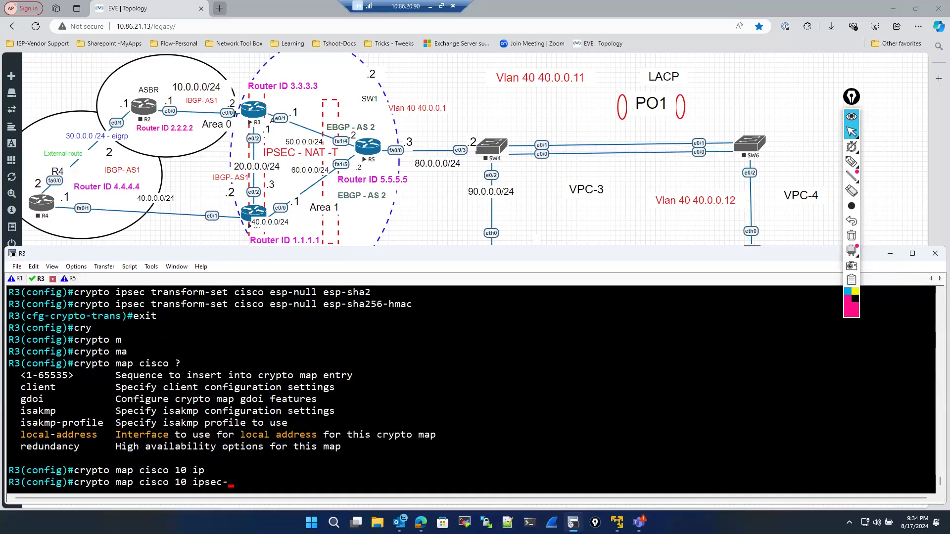
text(is)
key(Tab)
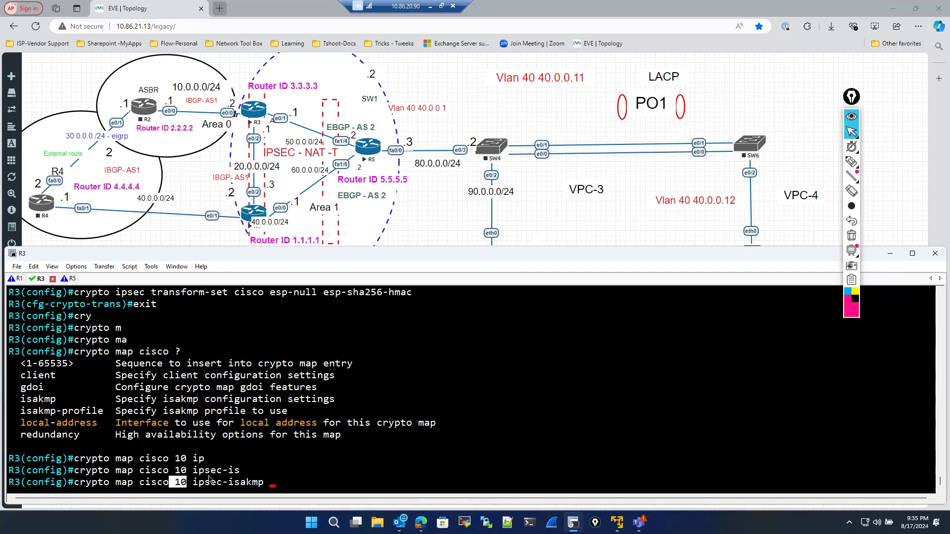
drag(193, 484, 261, 483)
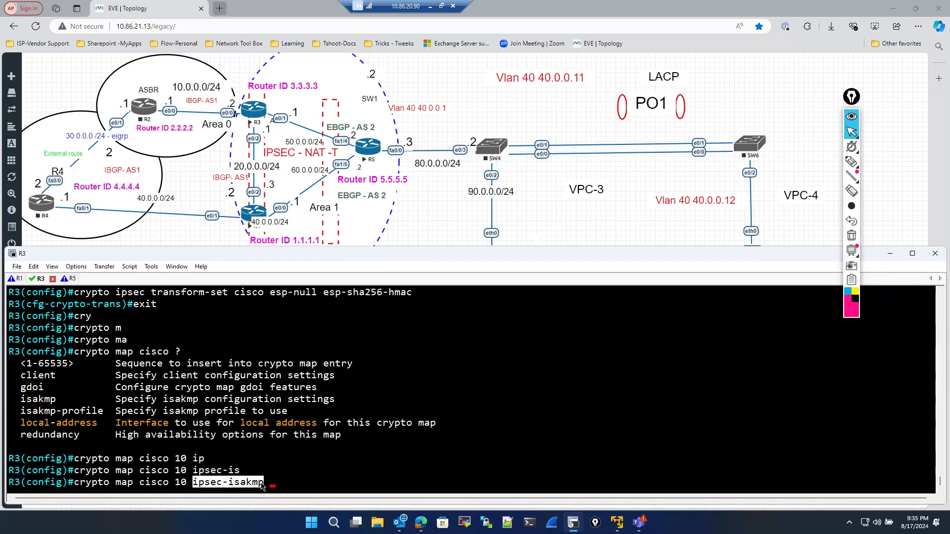
click(272, 474)
key(Return)
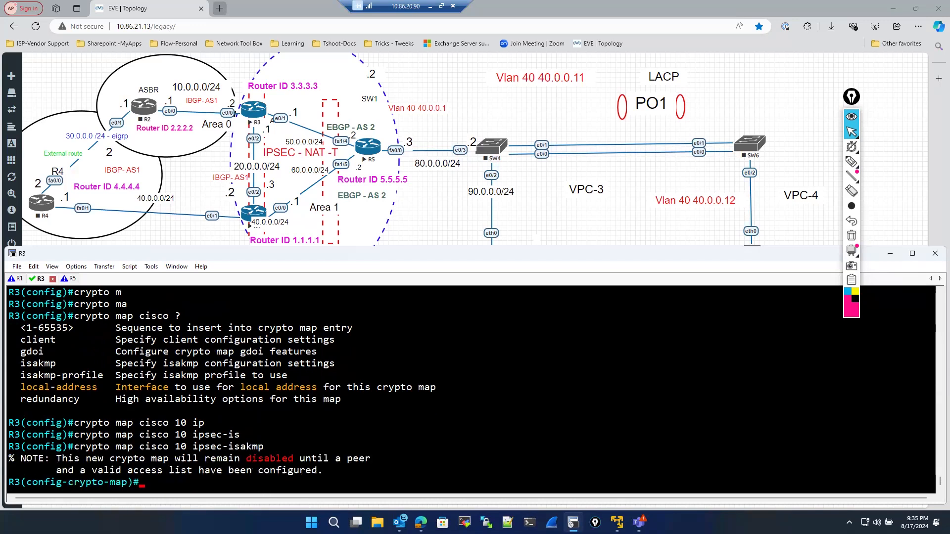
- Set the crypto map's peer address to 60.0.0.1
text(set)
key(Tab)
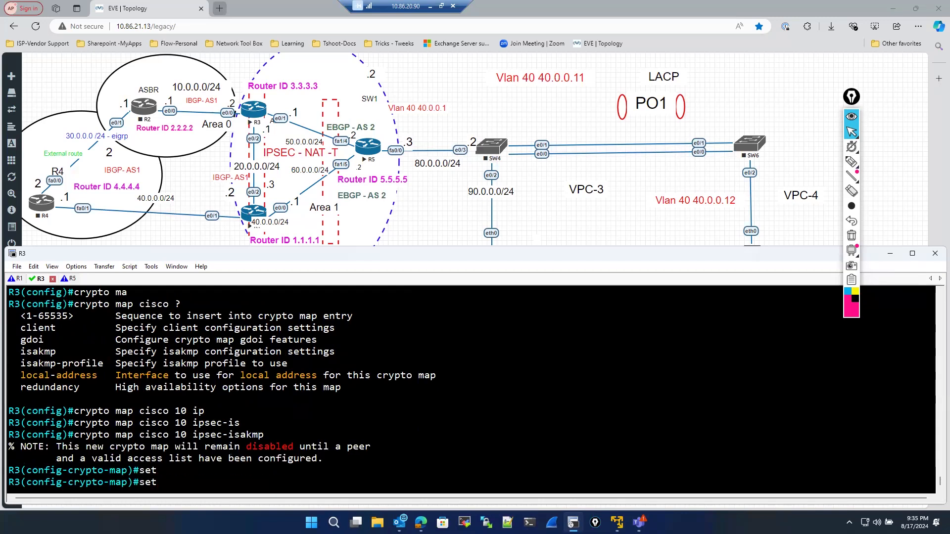
text(per)
key(Tab)
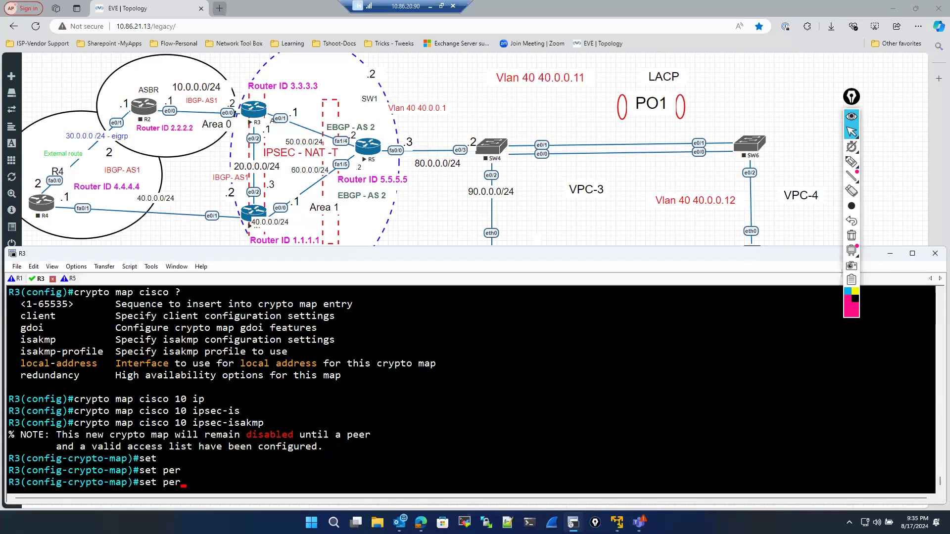
key(BackSpace)
text(er)
key(Tab)
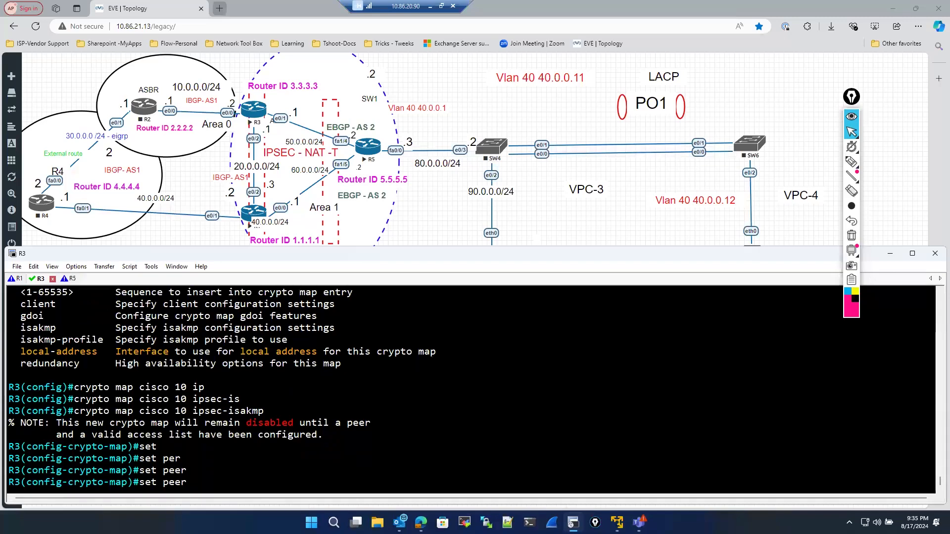
text(60.0.0.1)
key(Return)
- Apply the transform set cisco to the crypto map entry
text(set)
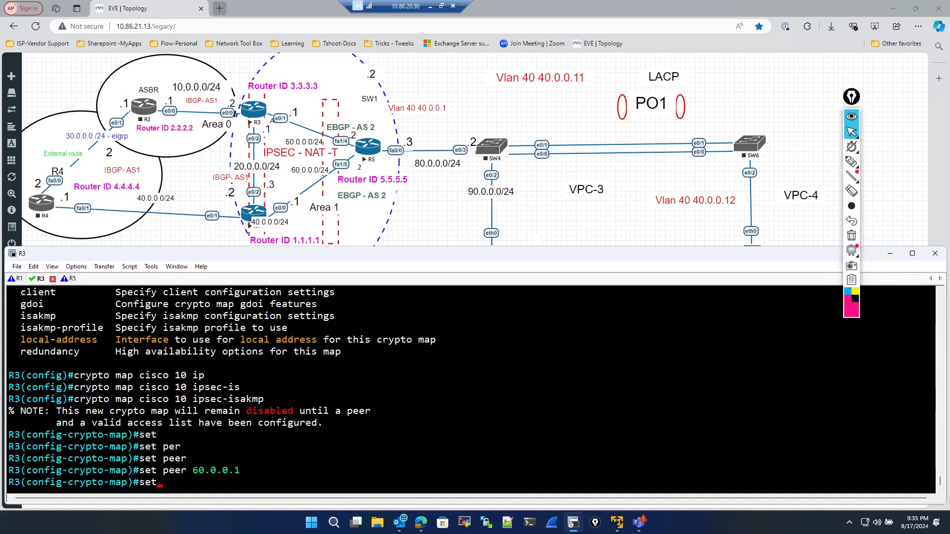
key(Tab)
text(tr)
key(Tab)
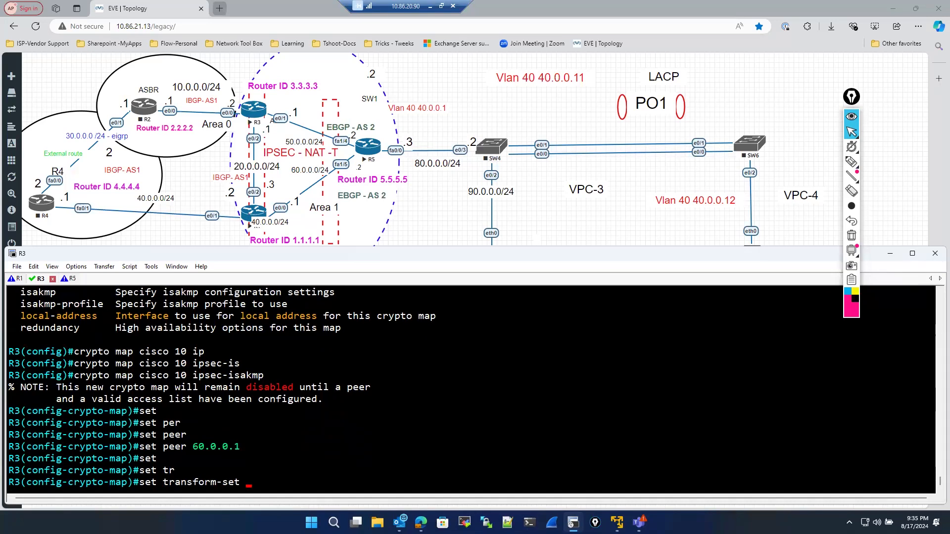
text(cisco)
scroll(205, 422, up, 8)
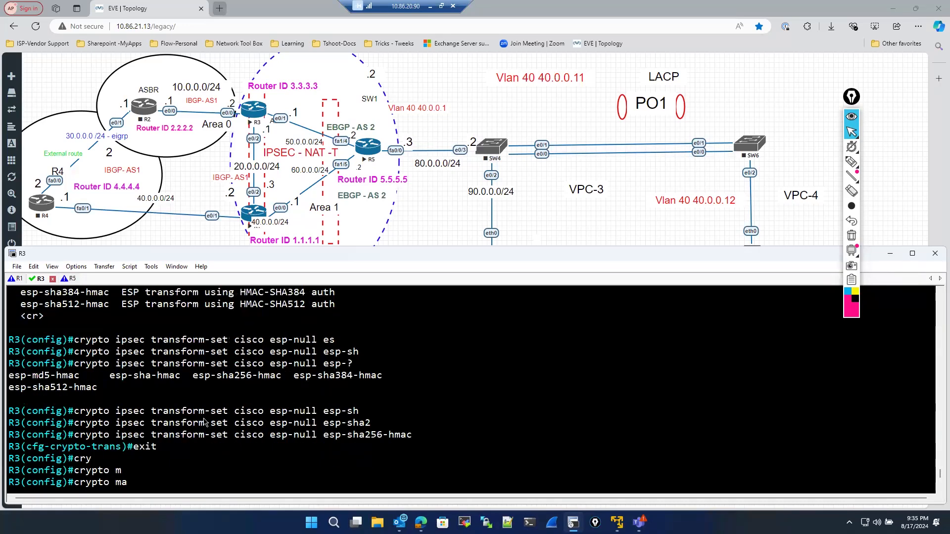
drag(153, 364, 271, 369)
scroll(267, 443, down, 8)
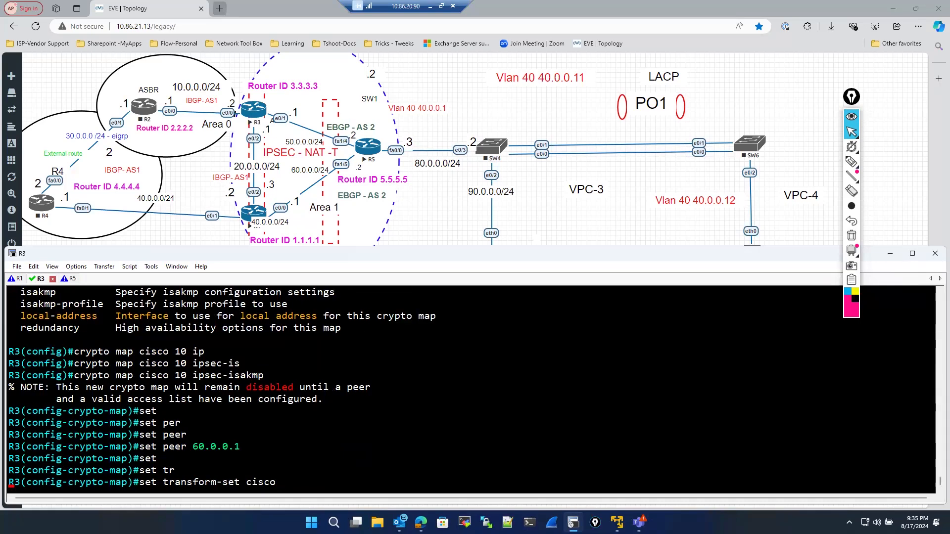
key(Return)
- Display the router's configured IP access lists from crypto map mode
text(exit)
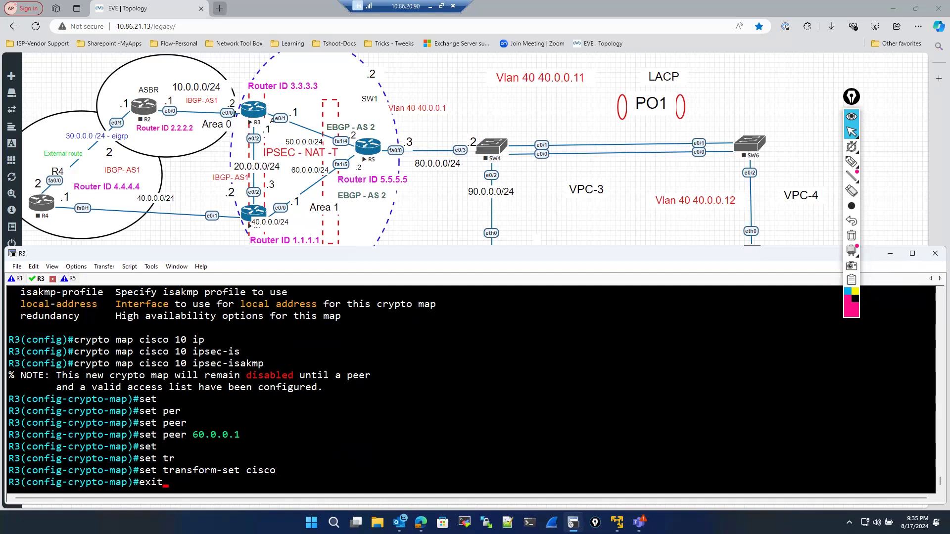
key(BackSpace)
key(BackSpace)
key(BackSpace)
key(BackSpace)
text(do sh ip access)
key(Return)
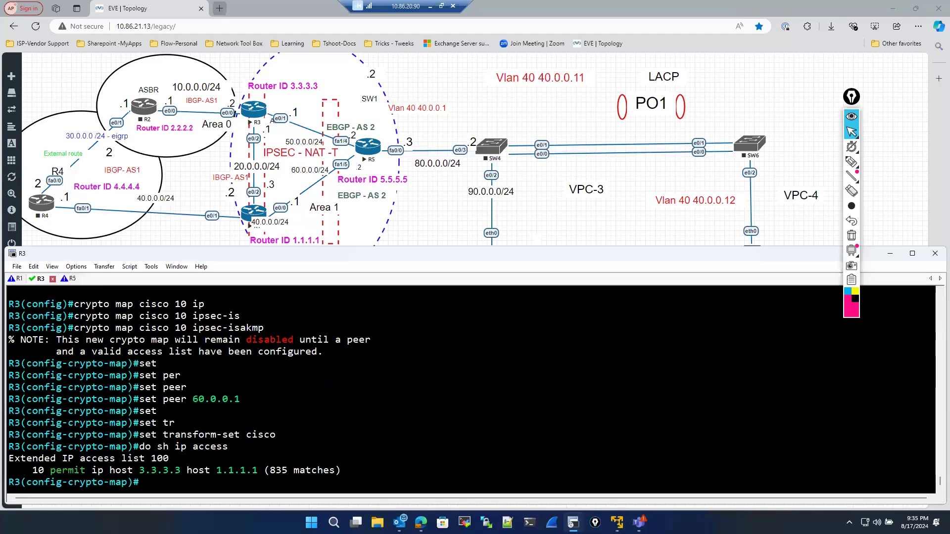
- Match the crypto map to access list 100 and exit configuration mode
double_click(159, 458)
click(170, 467)
text(mat)
key(Tab)
text(ad)
key(Tab)
text(100)
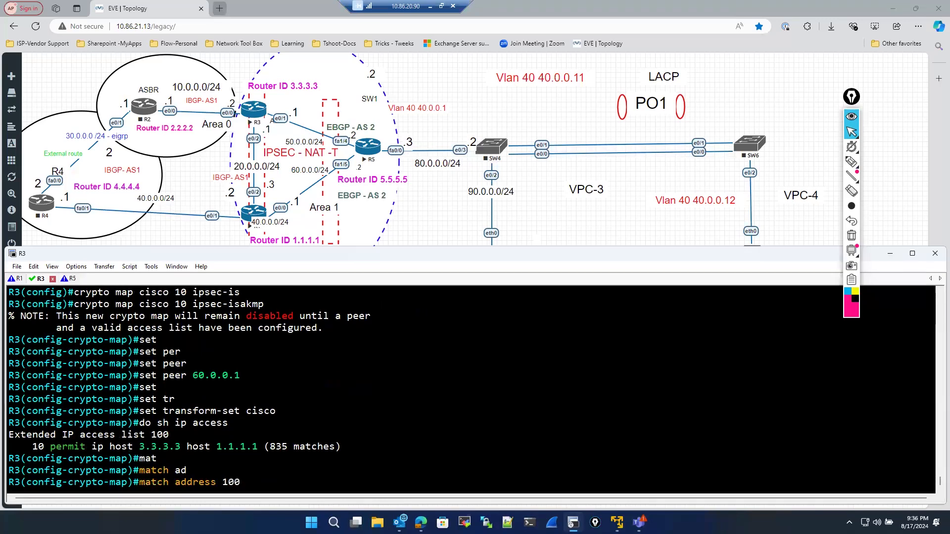
key(Return)
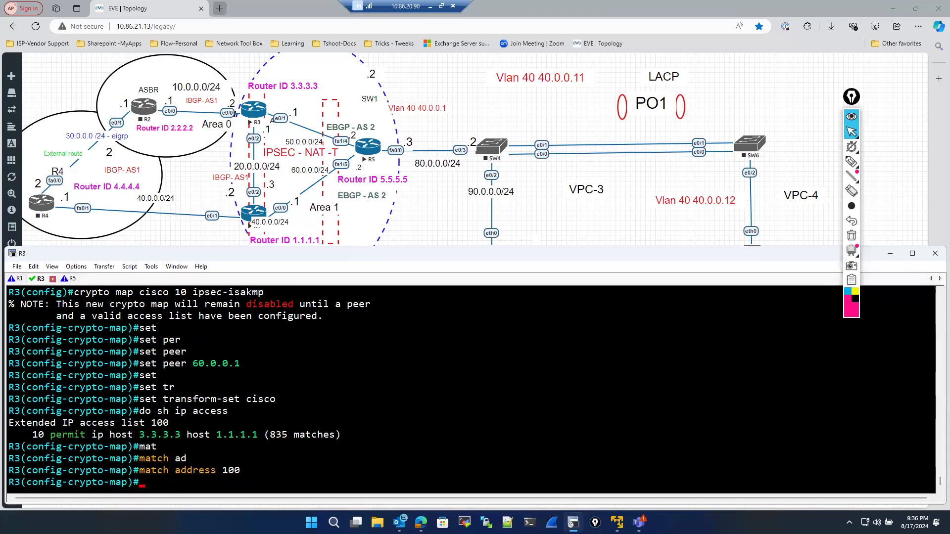
text(exit)
key(Return)
text(exit)
key(Return)
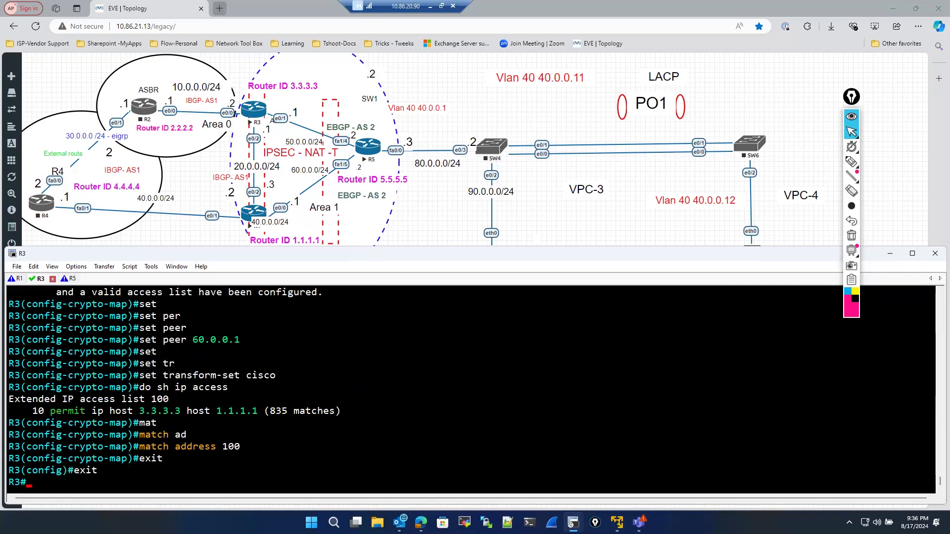
- Display the ISAKMP security associations on R3
text(sho)
key(Tab)
text(cry)
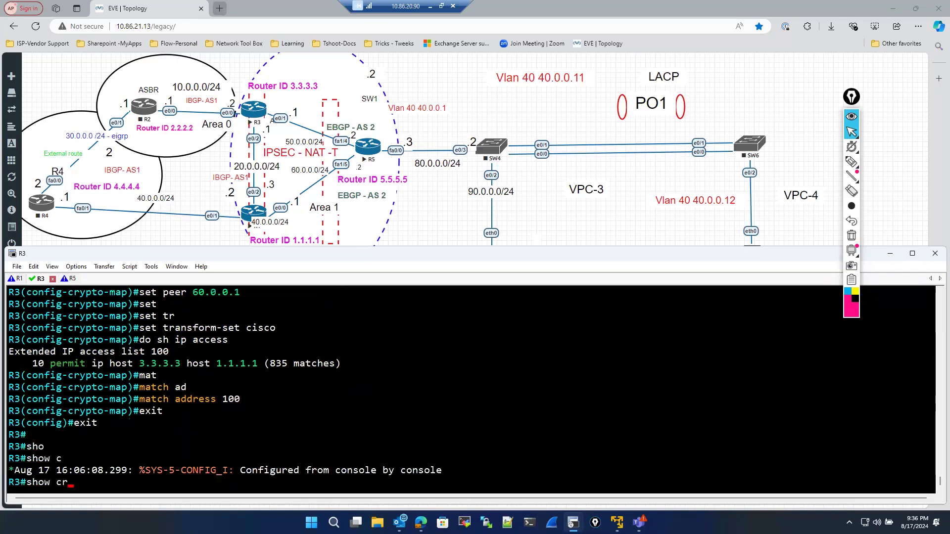
key(Tab)
text(is)
key(Tab)
text(sa)
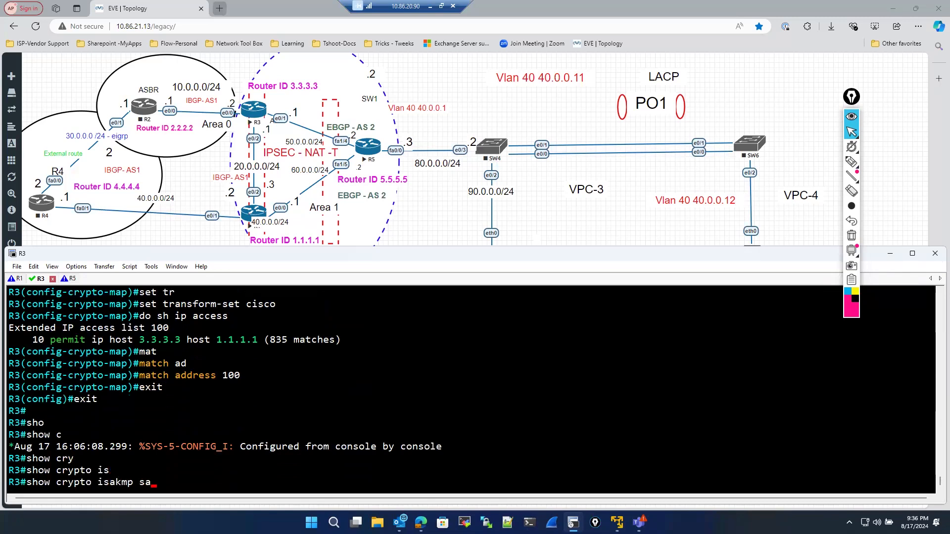
key(Return)
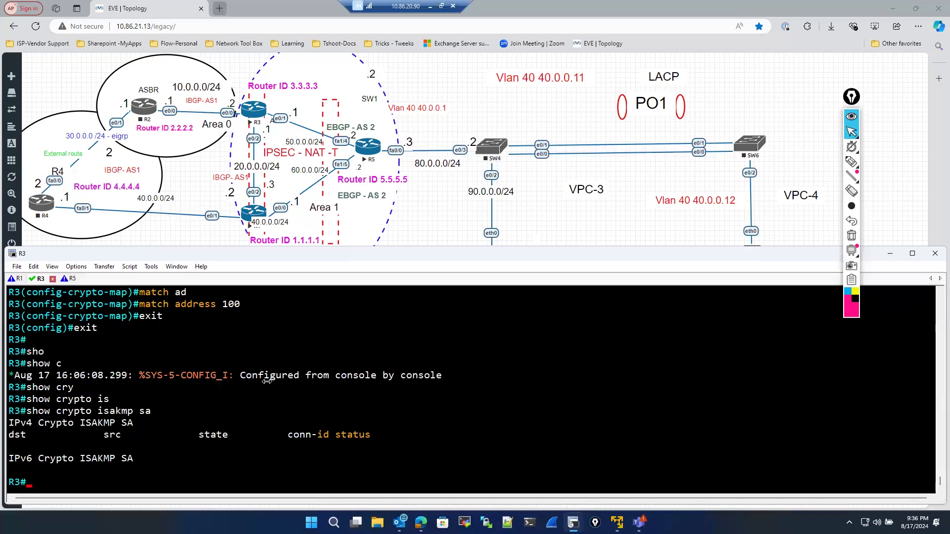
- Switch to R1's console and enter global configuration mode
drag(251, 379, 247, 378)
click(19, 280)
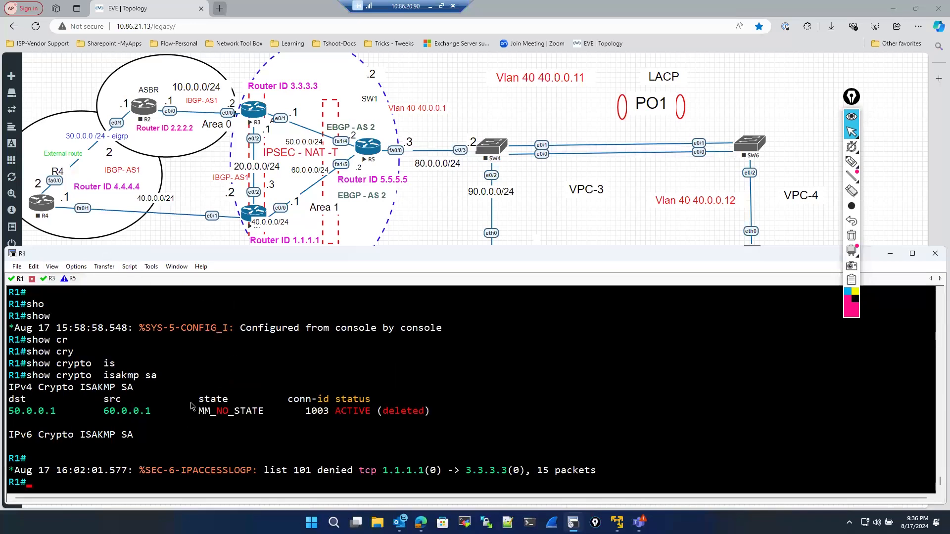
key(Return)
key(Return)
key(Return)
text(conf)
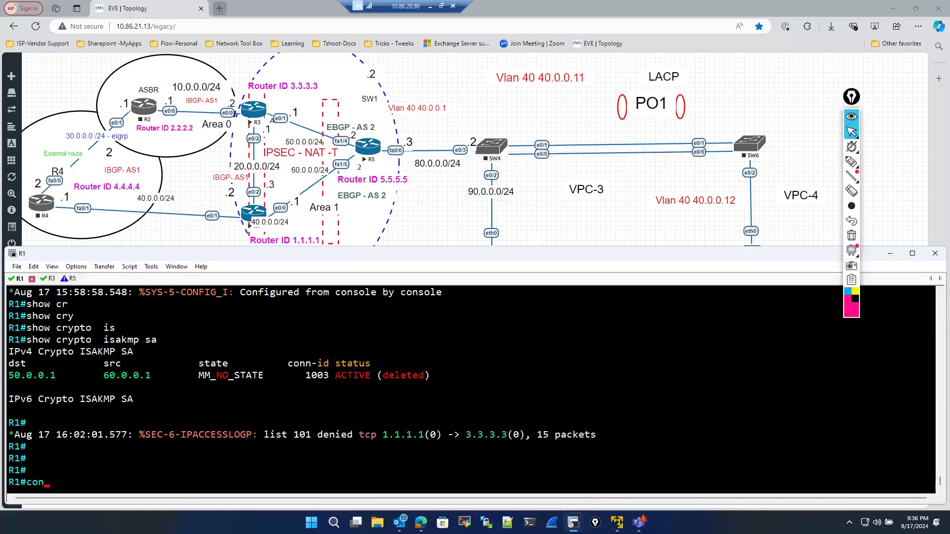
key(Tab)
key(Return)
key(Return)
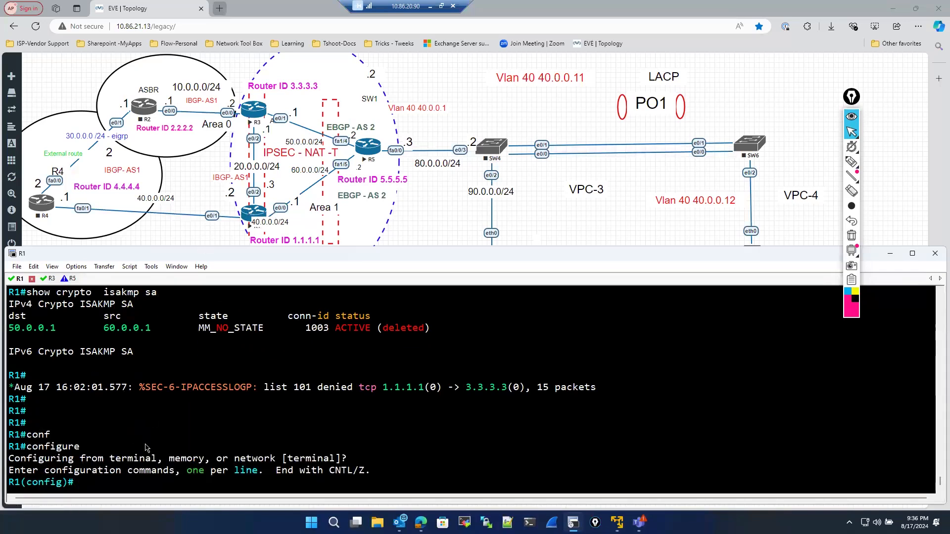
- Create ISAKMP policy 10 on R1 with AES 256 encryption
text(cry)
key(Tab)
text(is)
key(Tab)
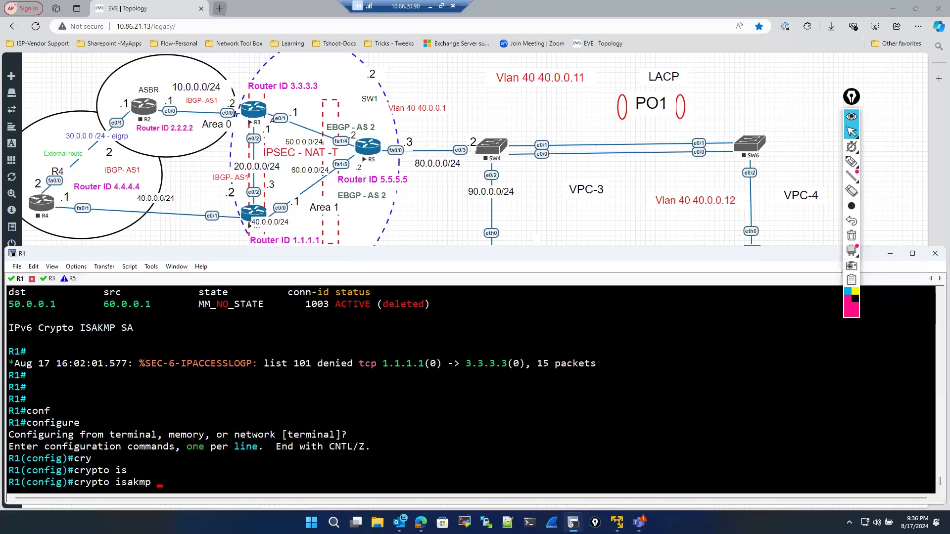
text(pol)
key(Tab)
text(10)
key(Return)
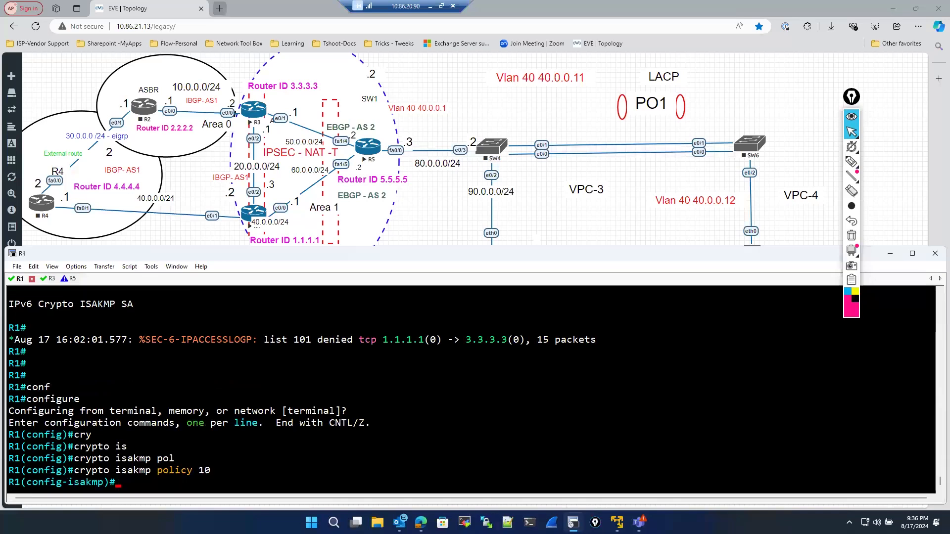
text(en)
key(Tab)
text(aes)
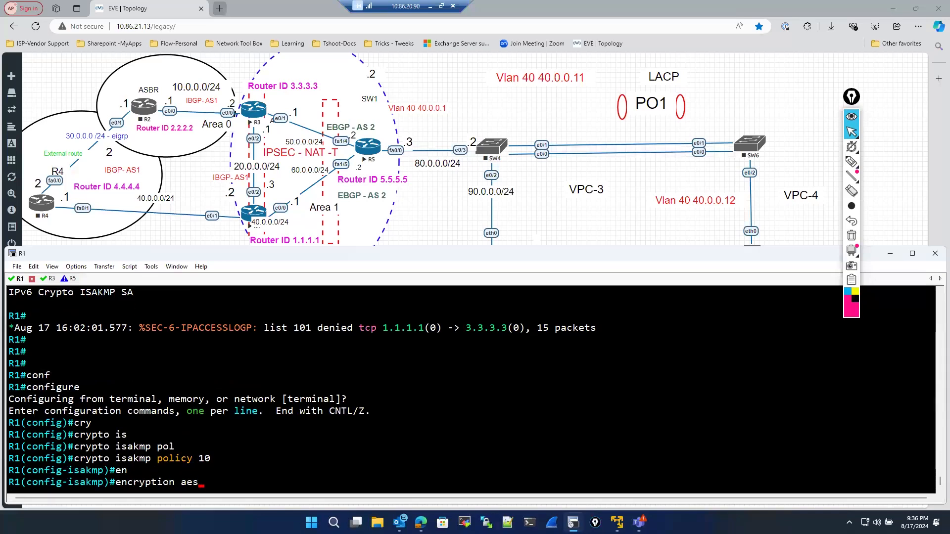
key(Tab)
text(256)
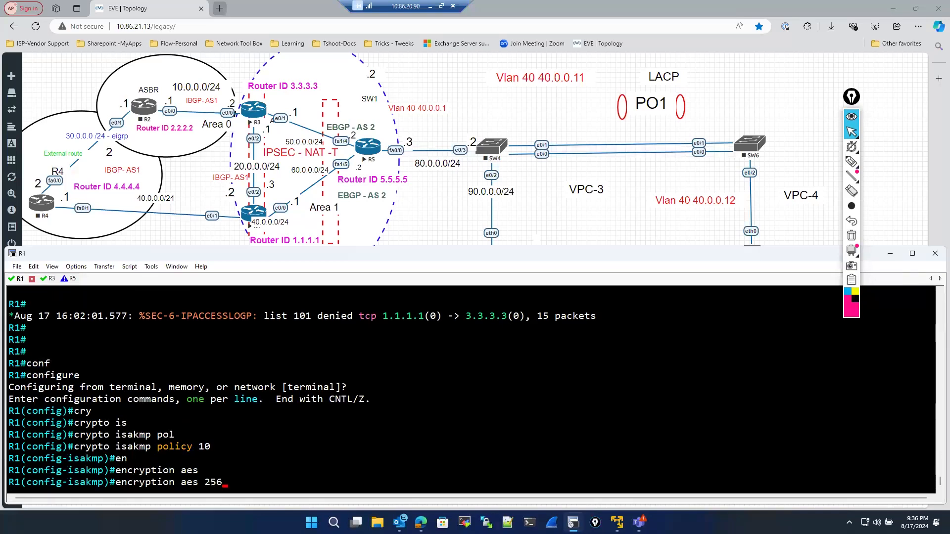
key(Return)
- Set the ISAKMP policy's hash to sha256 and its authentication to pre-share
text(ha)
key(Tab)
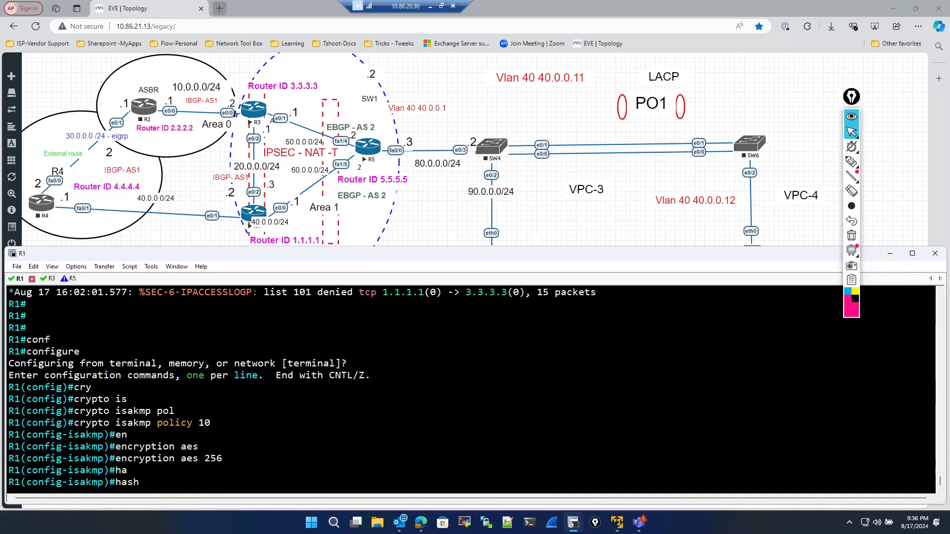
text(sh)
key(Tab)
text(a)
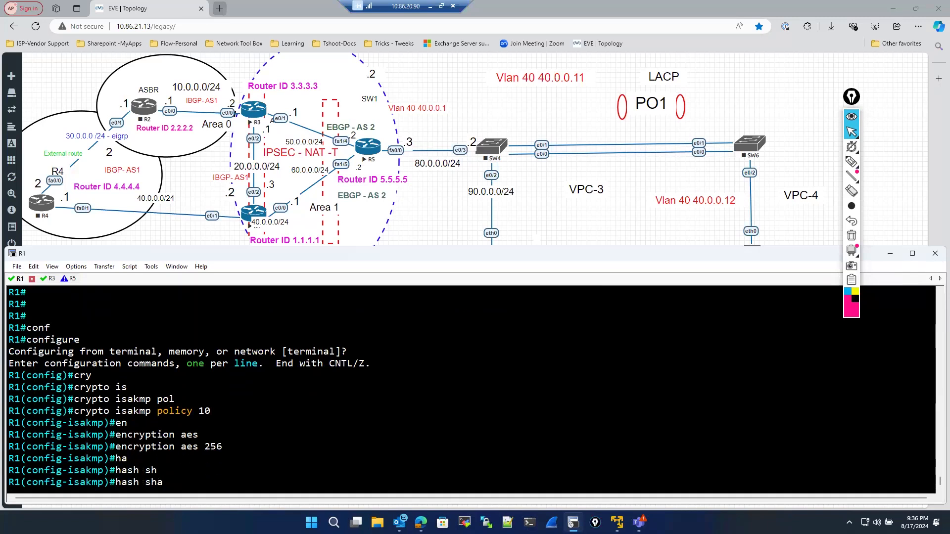
text(256 ?)
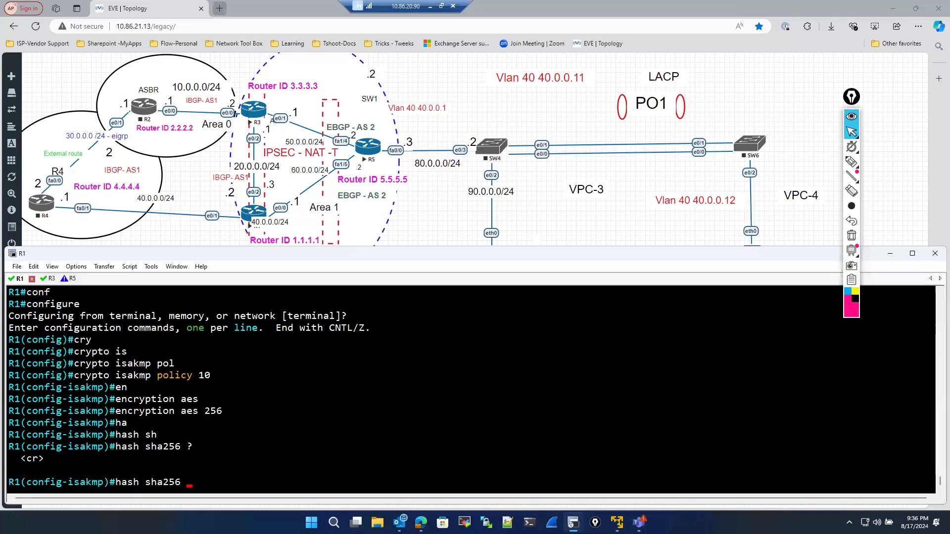
key(Return)
text(aut)
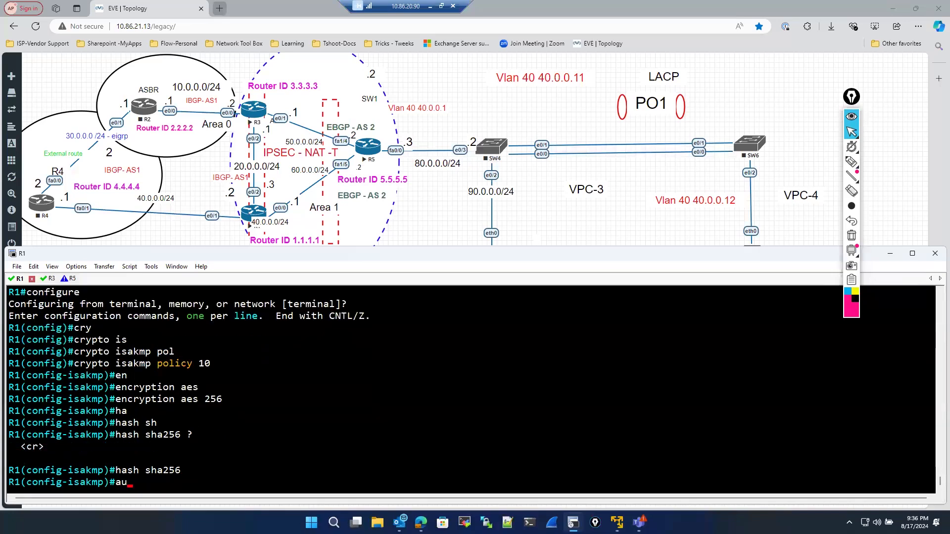
key(Tab)
text(pre)
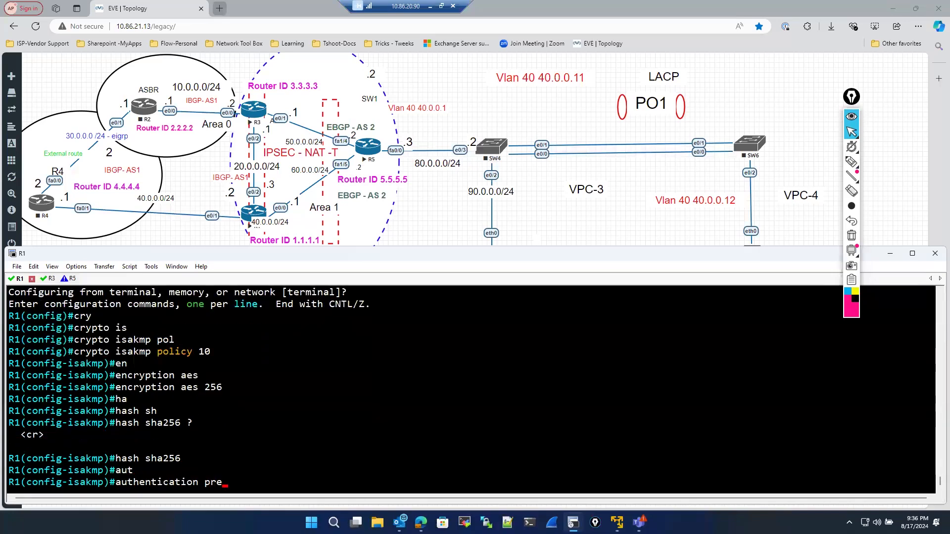
key(Tab)
key(Return)
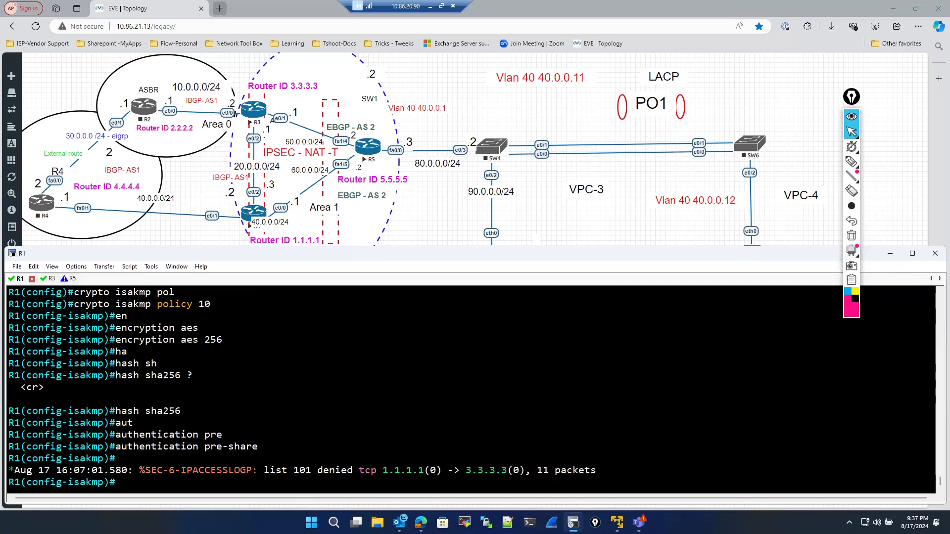
- Set Diffie-Hellman group 2 in the ISAKMP policy and exit policy mode
text(o)
key(Tab)
text(2)
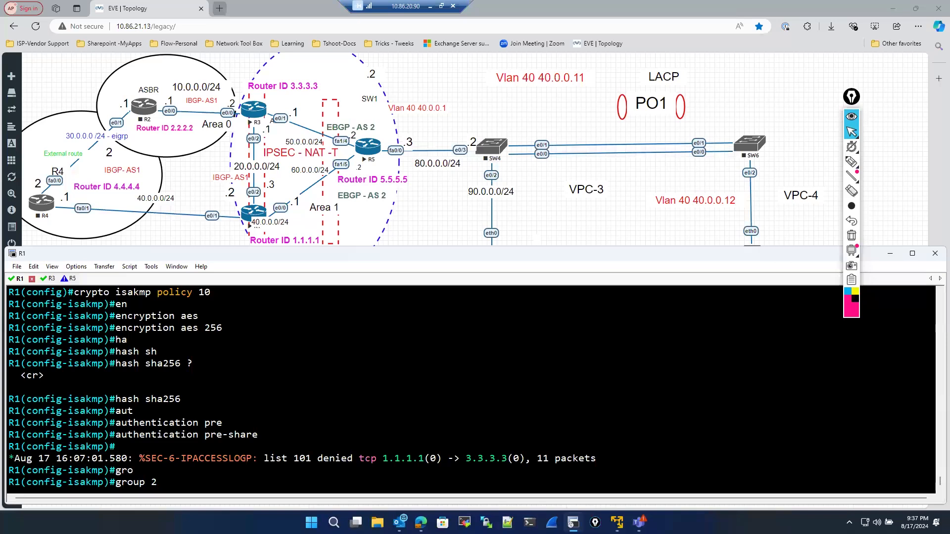
key(Return)
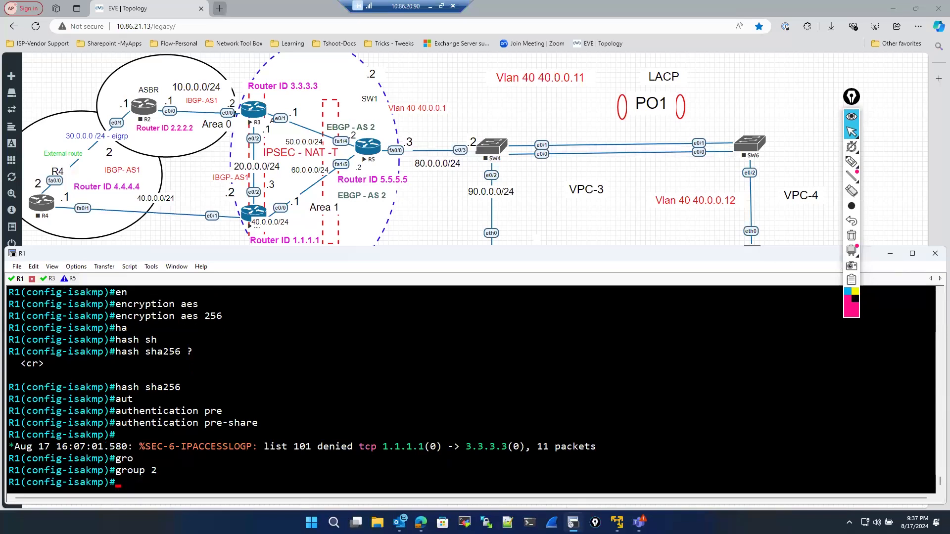
text(cry)
key(Tab)
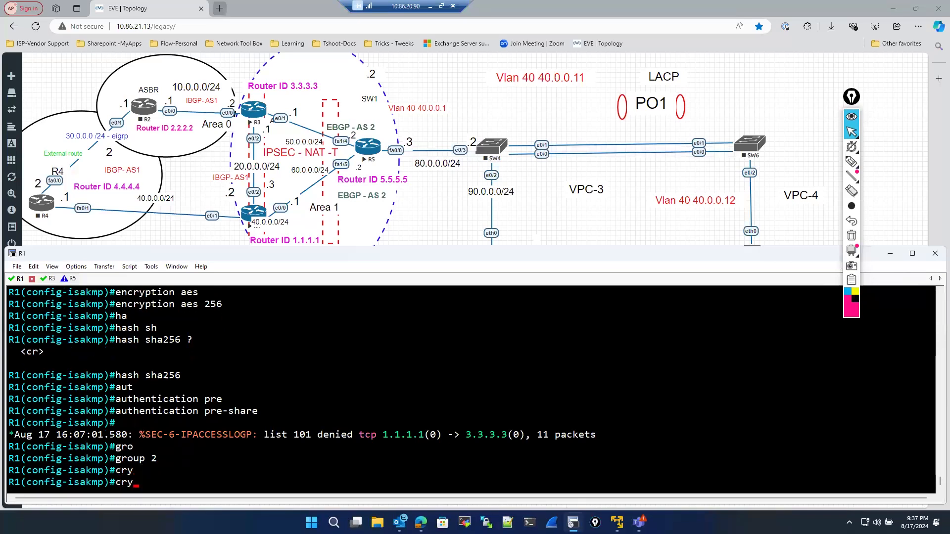
text(y)
key(Tab)
key(BackSpace)
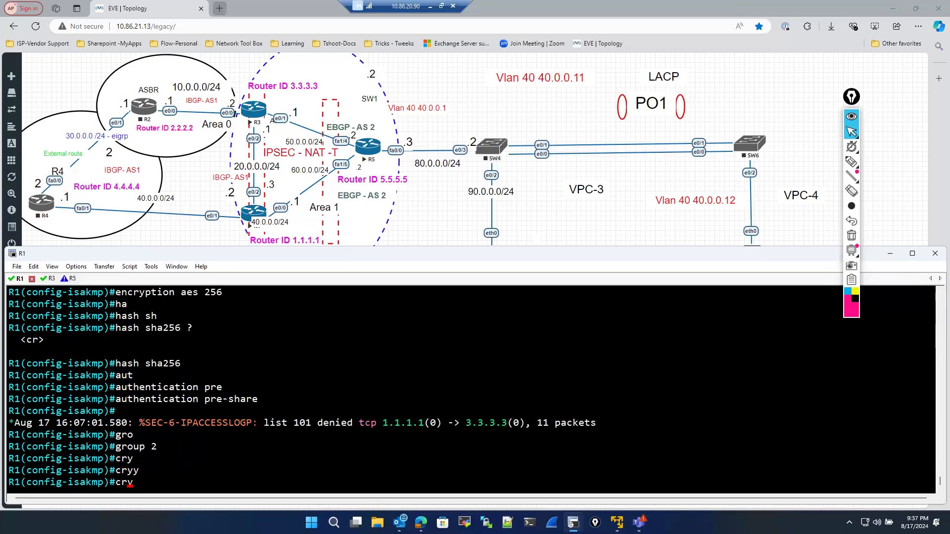
text(y)
key(Tab)
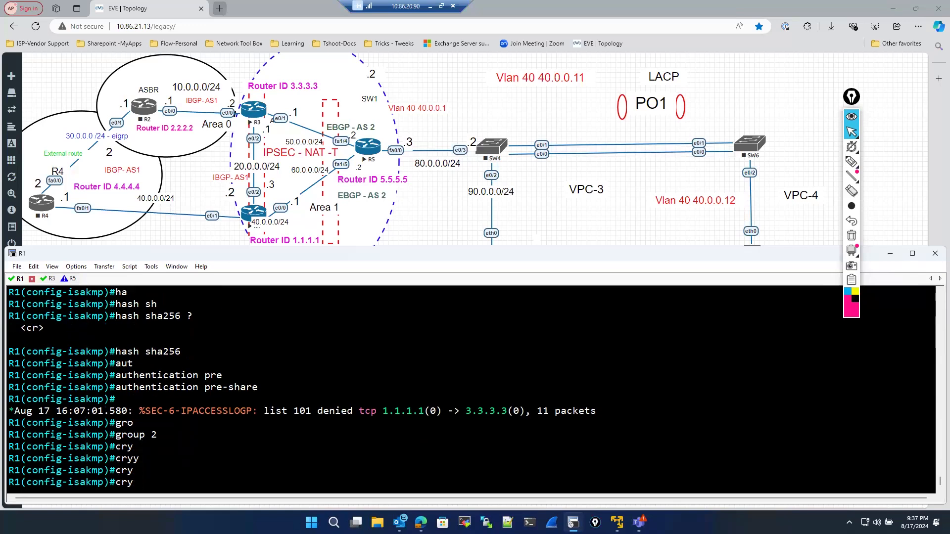
key(BackSpace)
key(BackSpace)
key(BackSpace)
text(exit)
key(Return)
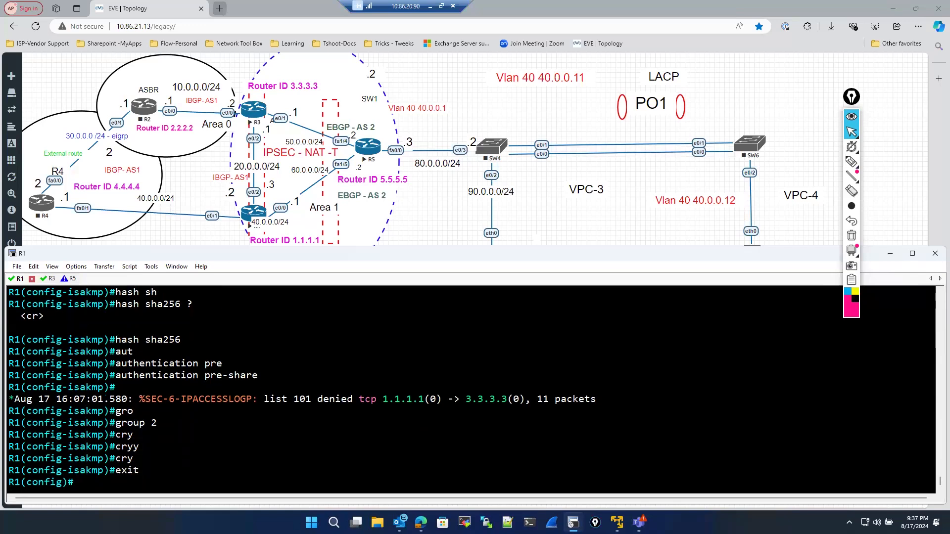
- Define the ISAKMP pre-shared key for peer address 50.0.0.1
text(cry)
key(Tab)
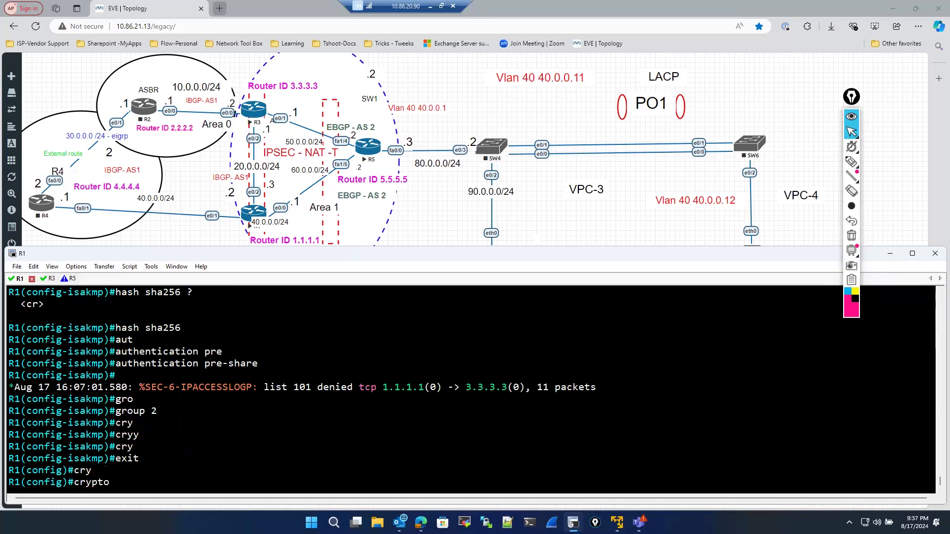
text(is)
key(Tab)
text(key)
key(Tab)
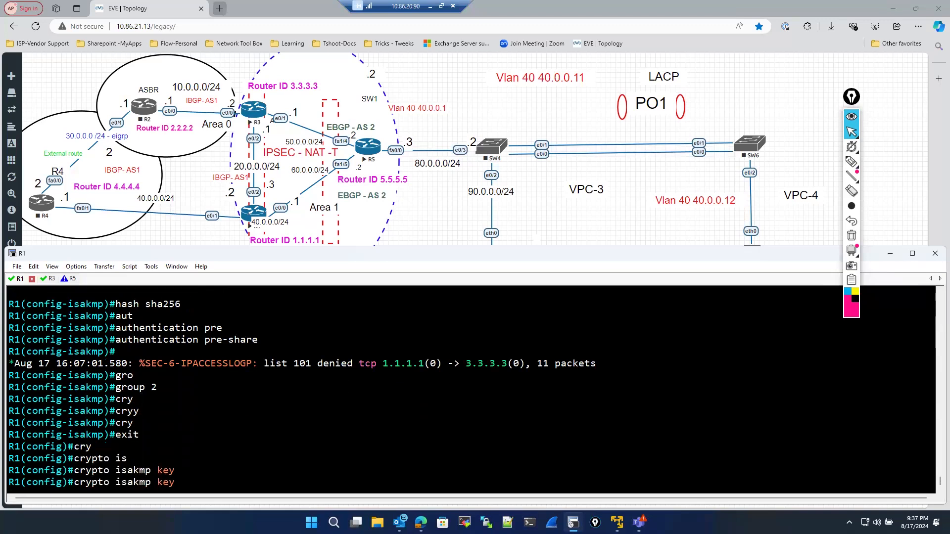
text(cisco ad)
key(Tab)
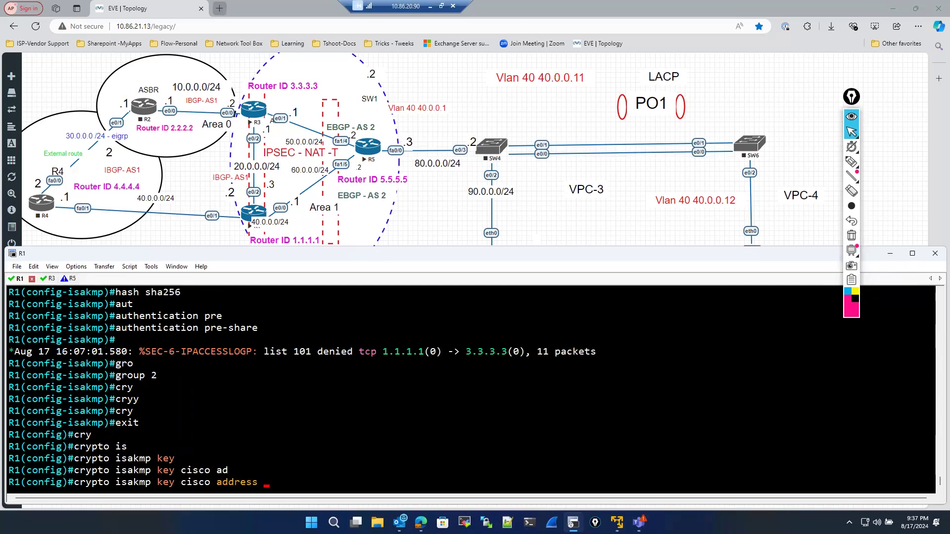
text(50.0.0.1)
click(851, 162)
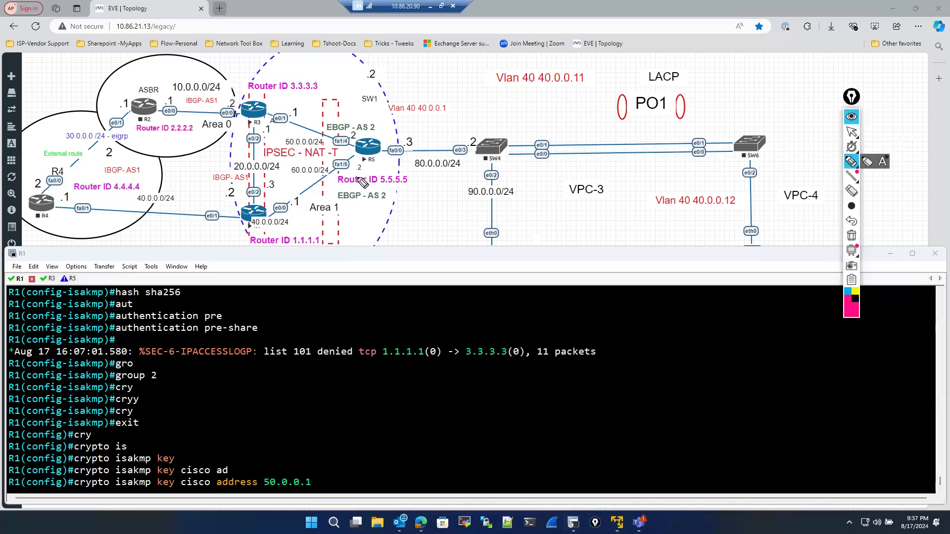
drag(303, 127, 303, 146)
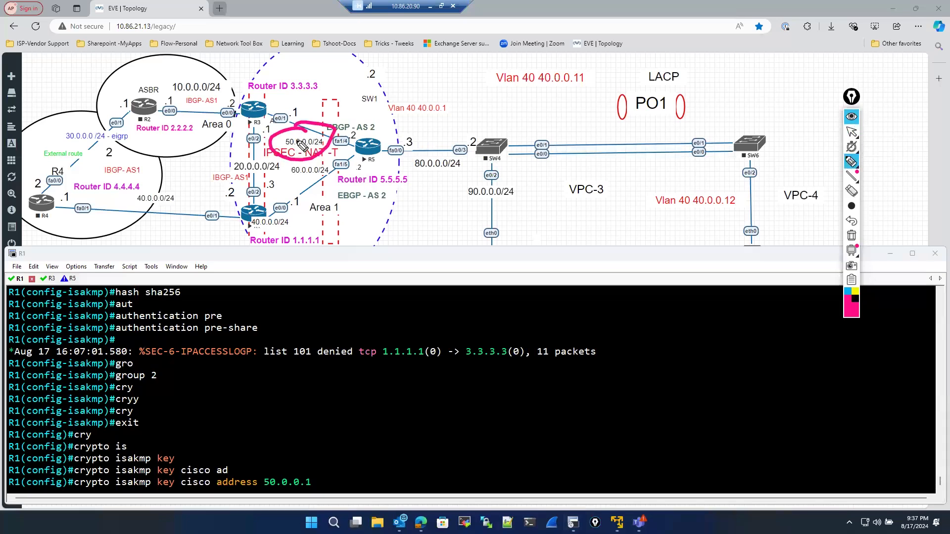
click(851, 236)
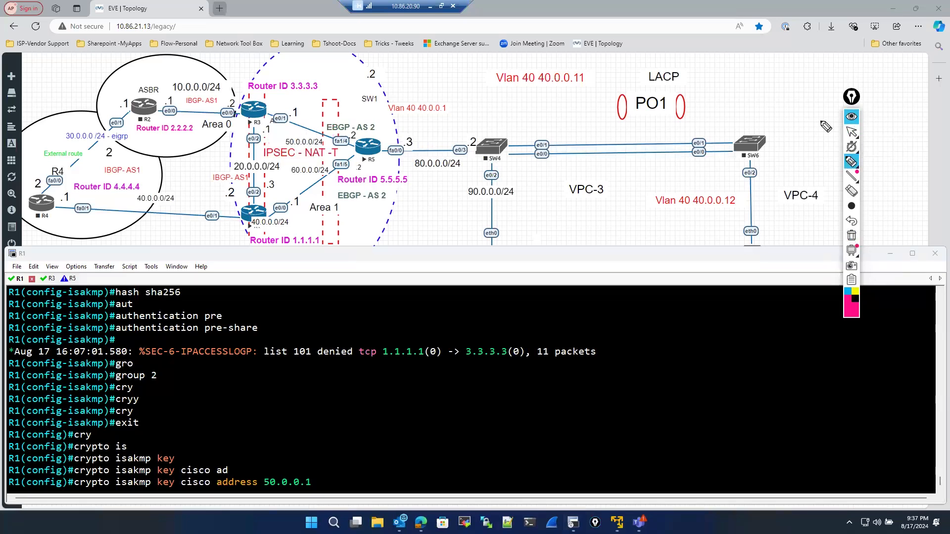
click(852, 131)
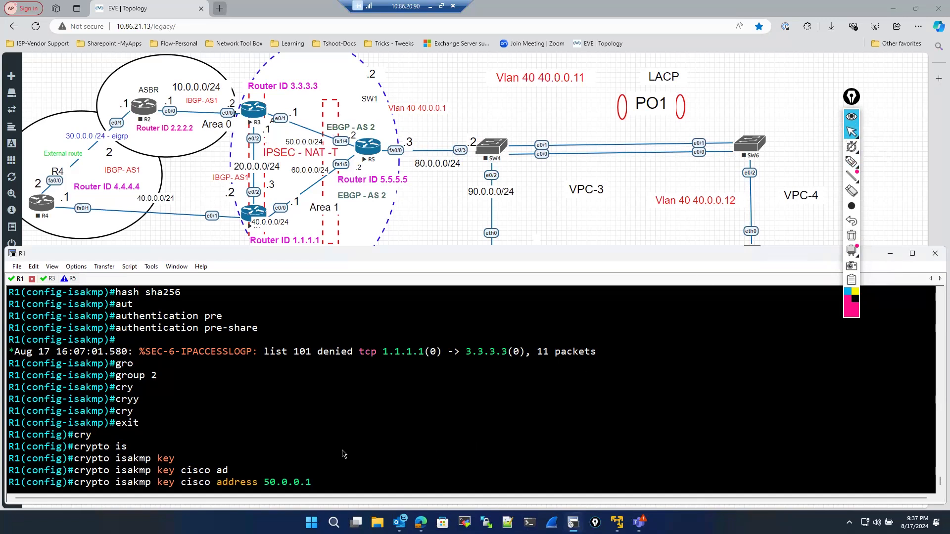
key(Return)
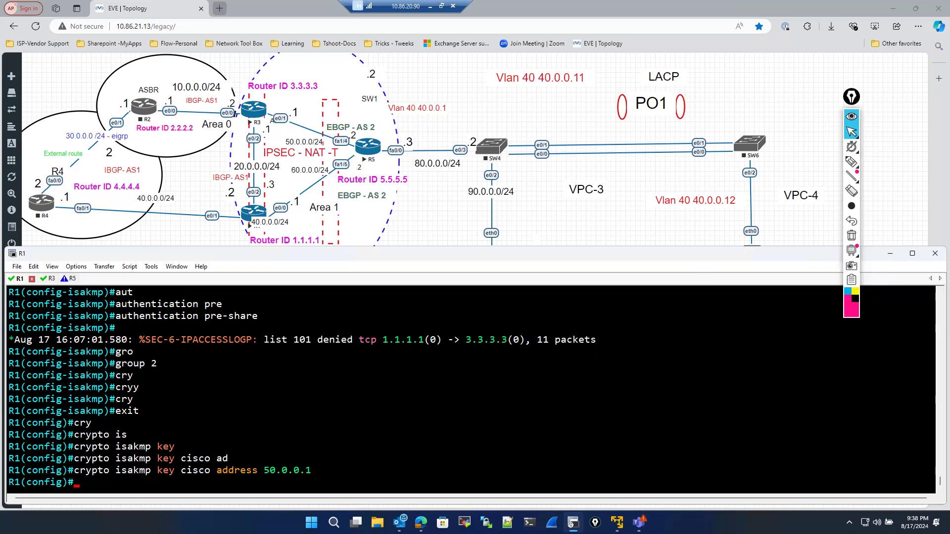
- Create IPsec transform set cisco using esp-null and esp-sha256-hmac, then exit transform-set mode
text(cr)
key(Tab)
text(y)
key(Tab)
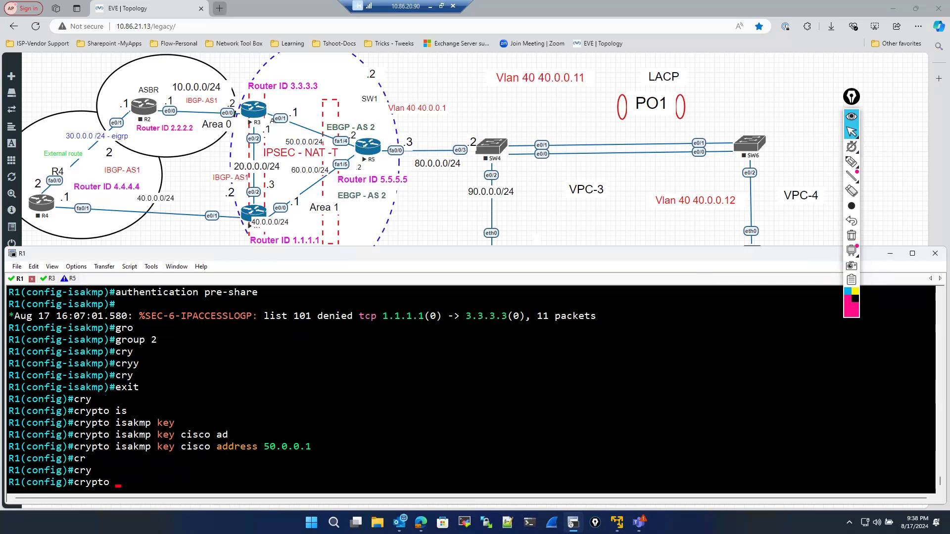
text(ip)
key(Tab)
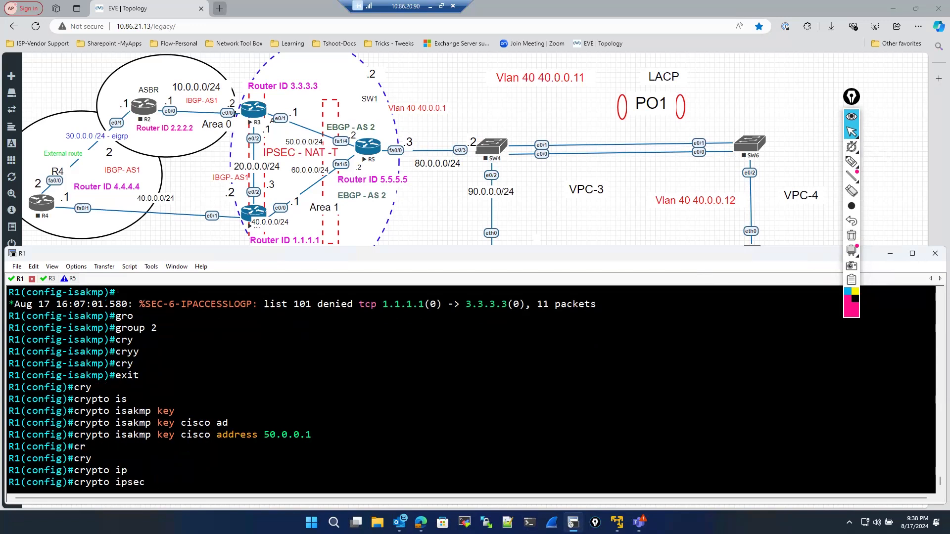
text(tr)
key(Tab)
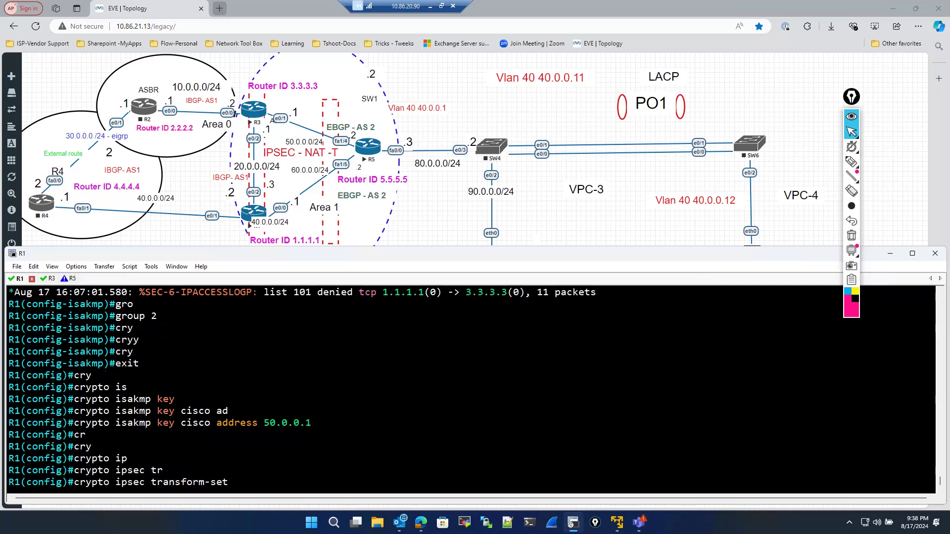
text(cisco es)
key(Tab)
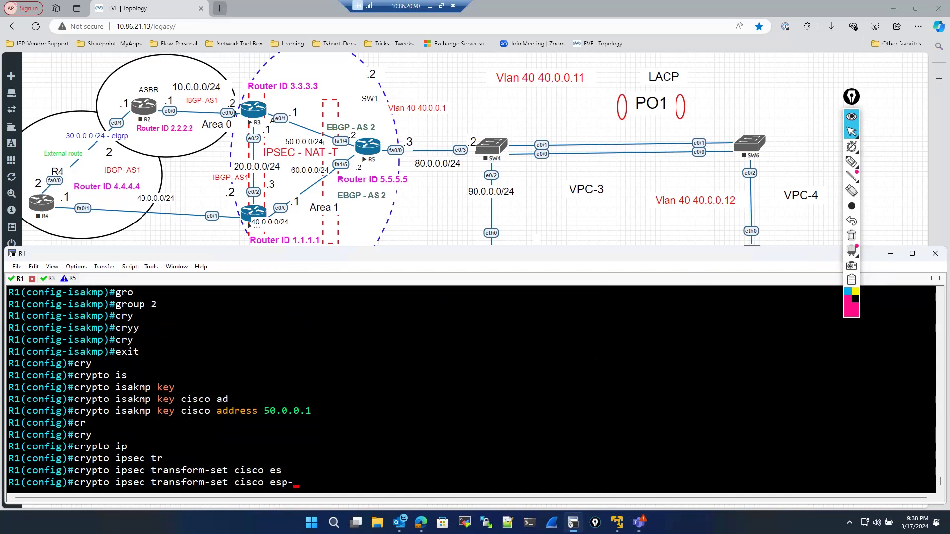
text(nu)
key(Tab)
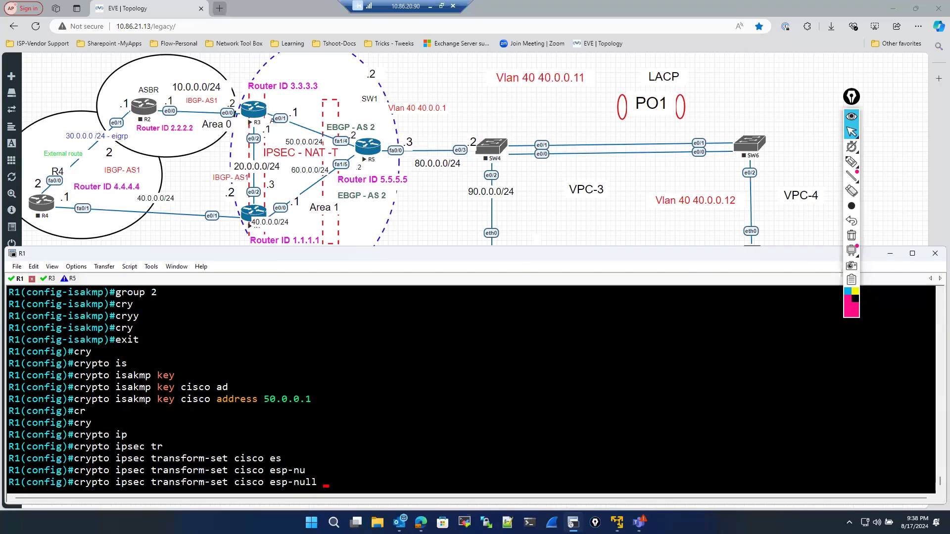
text(es)
key(Tab)
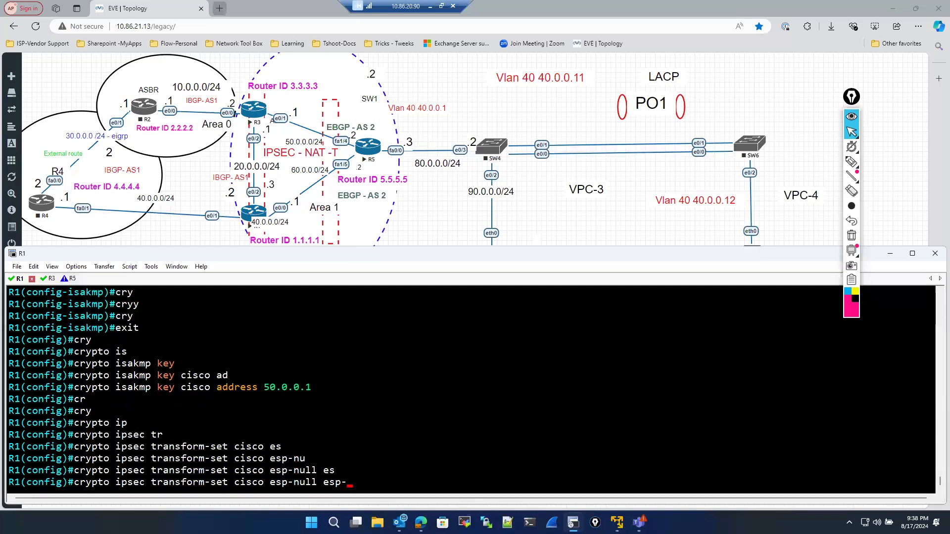
text(sh)
key(Tab)
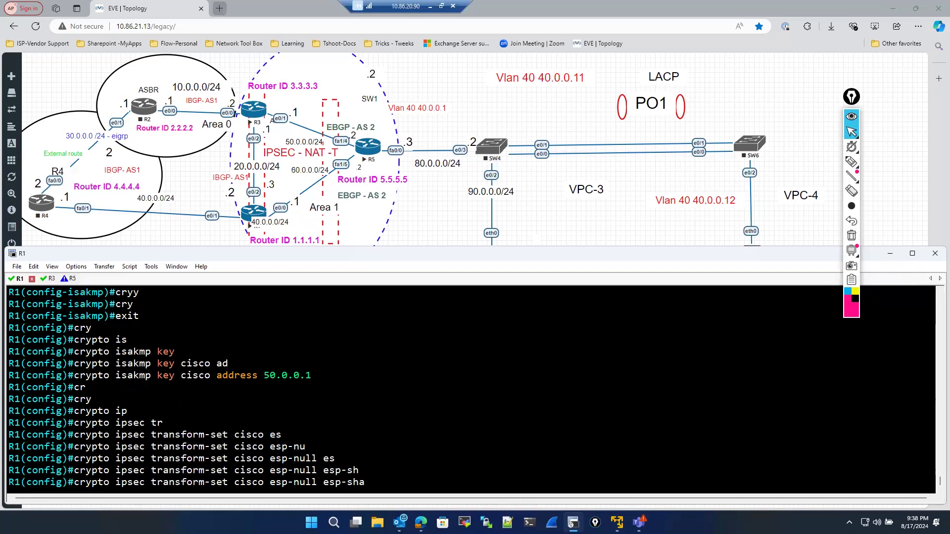
key(BackSpace)
key(BackSpace)
text(ha25)
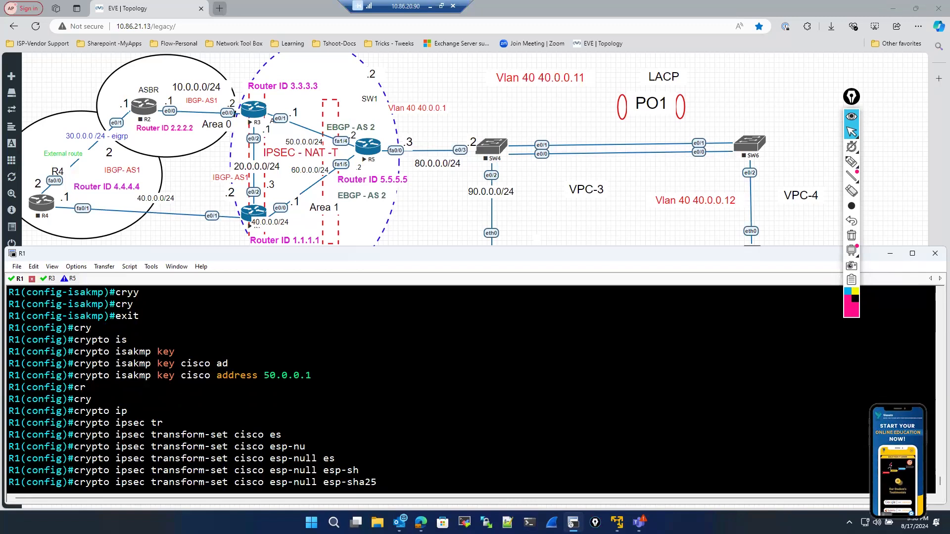
text(6-hmac)
key(Return)
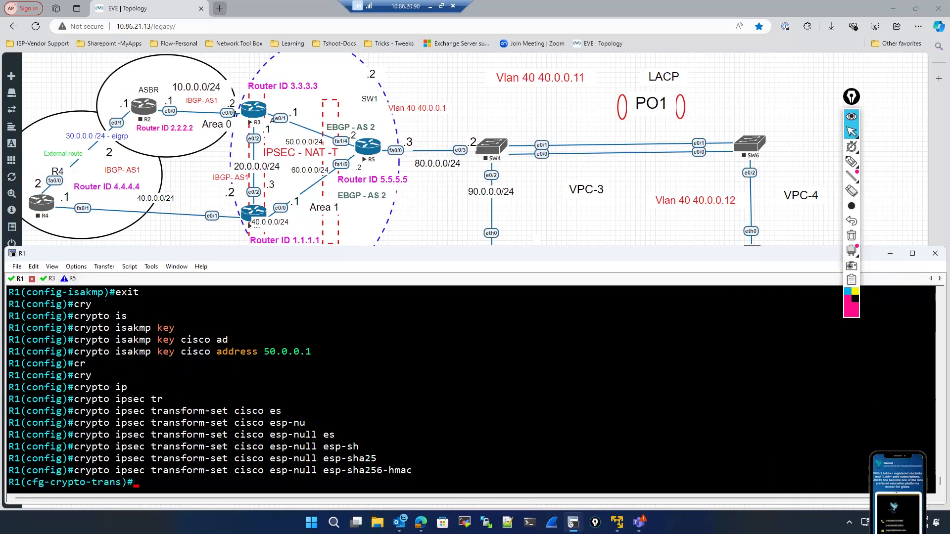
text(exit)
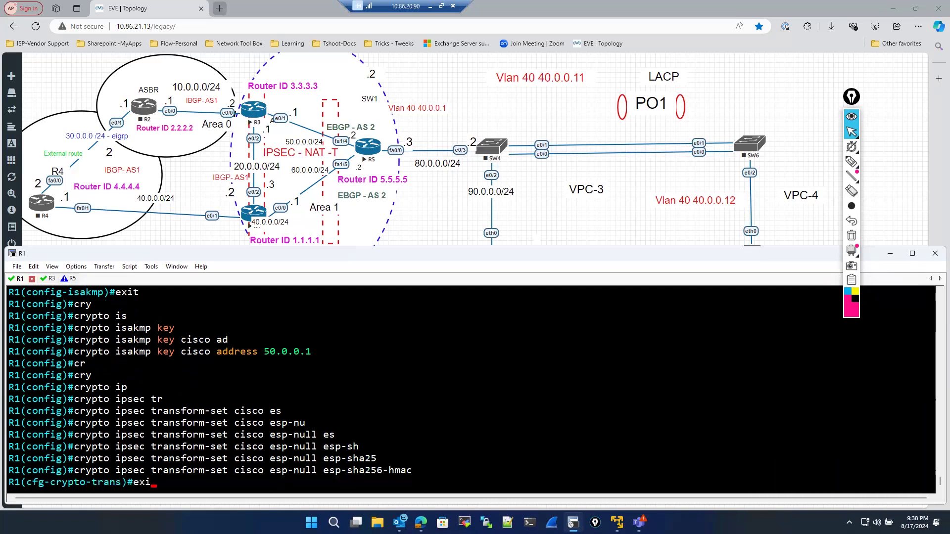
key(Return)
key(Return)
key(Return)
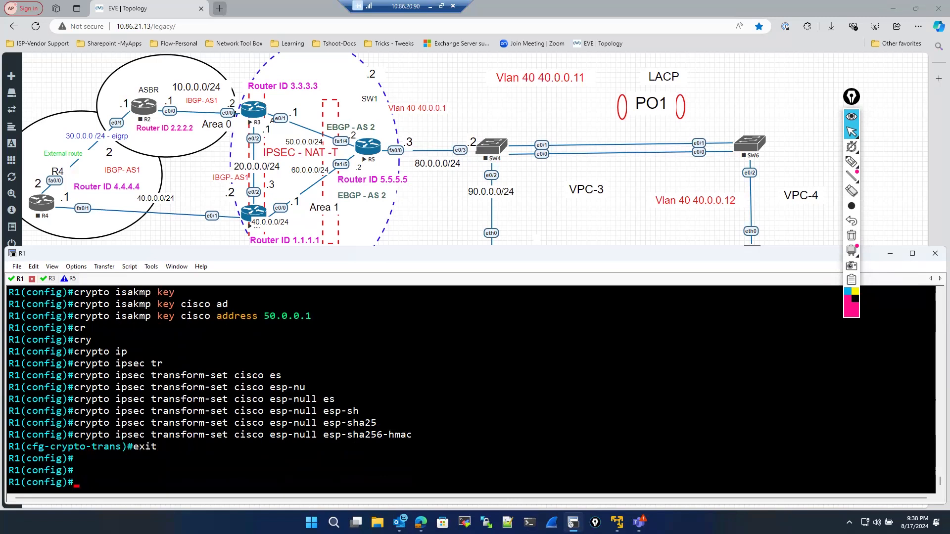
- Create crypto map cisco with sequence 10 of type ipsec-isakmp
text(cry)
key(Tab)
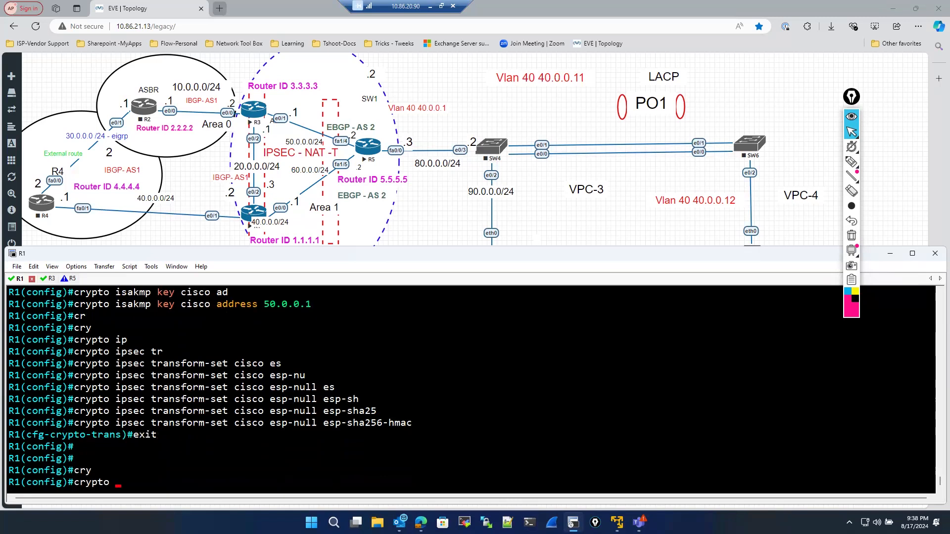
text(map)
key(Tab)
text(csico)
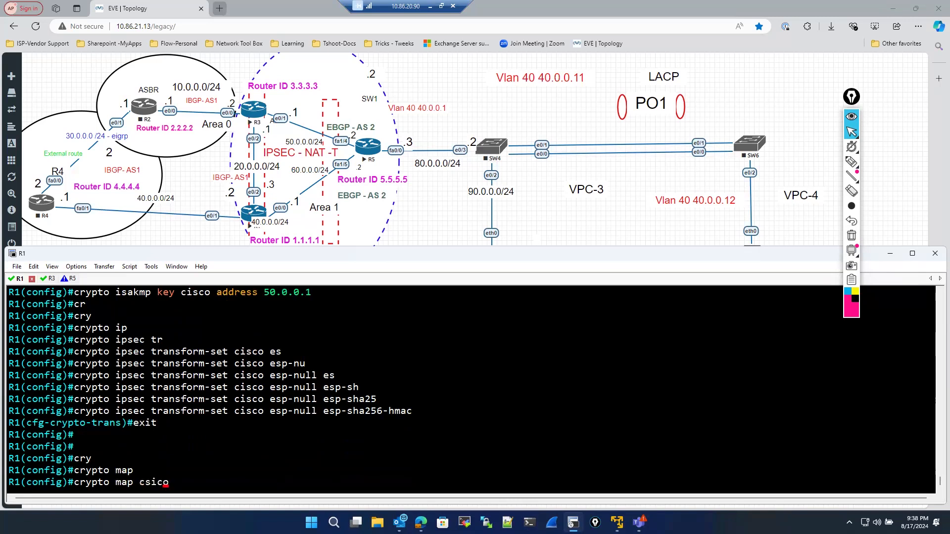
key(BackSpace)
key(BackSpace)
key(BackSpace)
text(isco 10)
key(BackSpace)
key(BackSpace)
text(?10 )
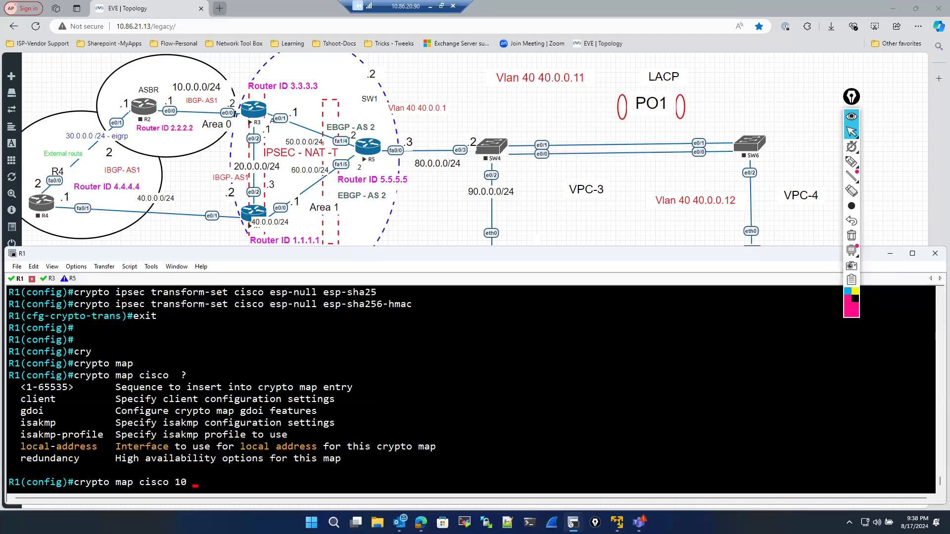
text(ip)
key(Tab)
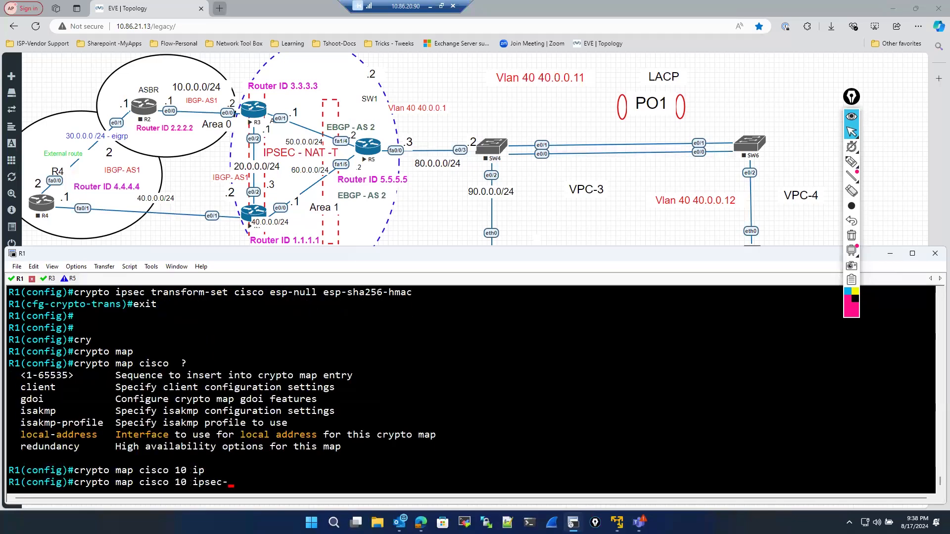
text(s)
key(Left)
text(is)
key(Tab)
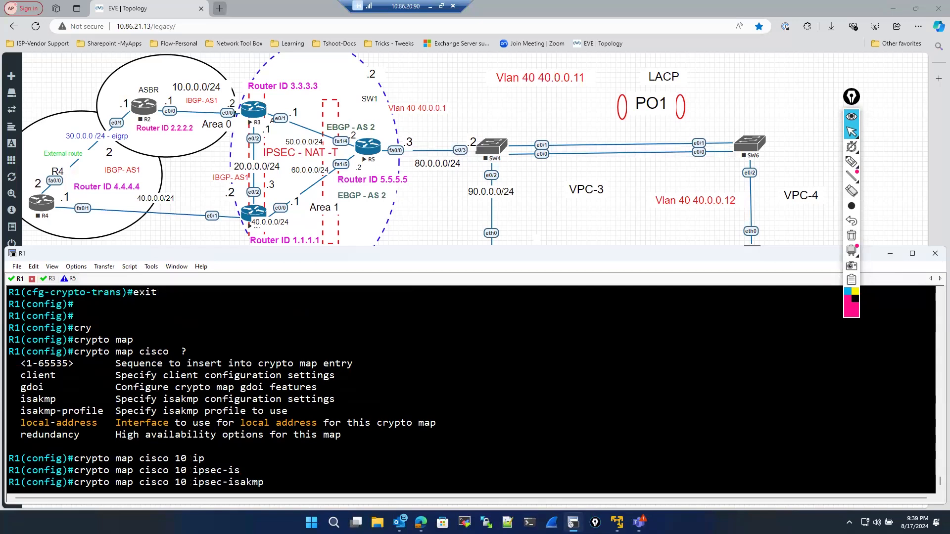
key(Return)
- Set the crypto map's peer to 50.0.0.1
text(set)
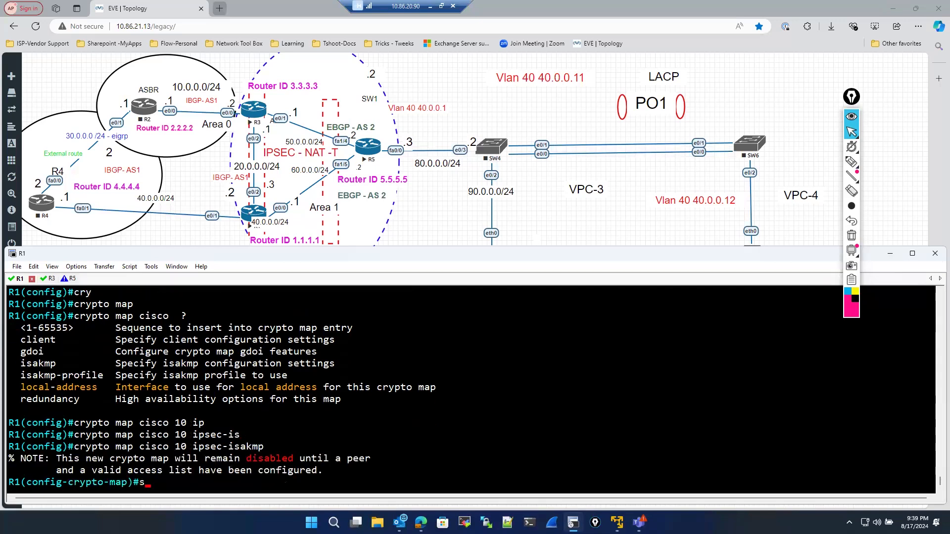
key(Tab)
text(per)
key(Tab)
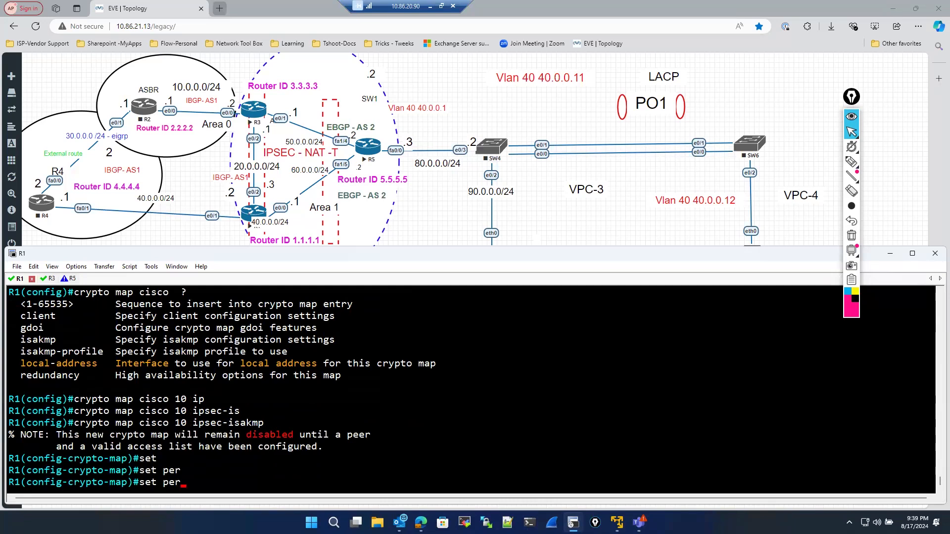
text(r)
key(Tab)
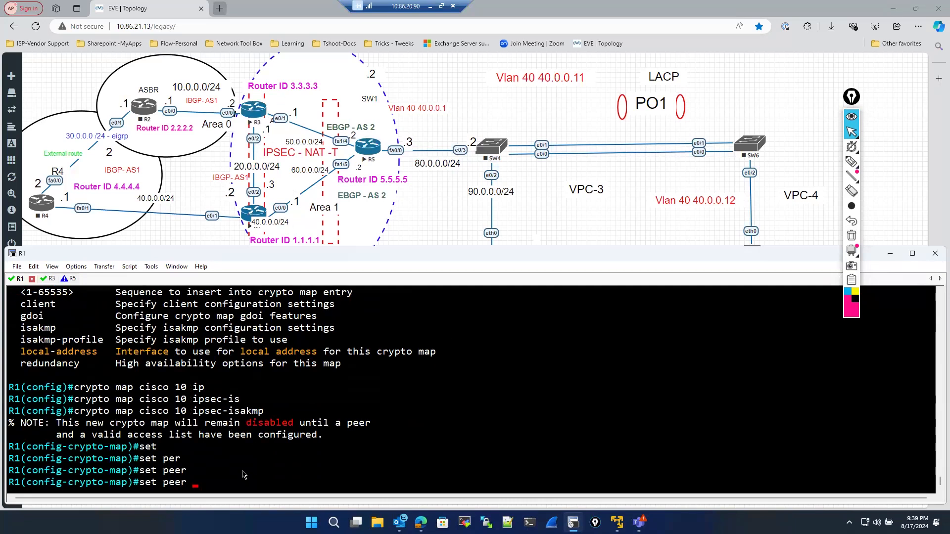
text(50.0.0.1)
key(Return)
- Apply transform set cisco to the crypto map entry
text(set)
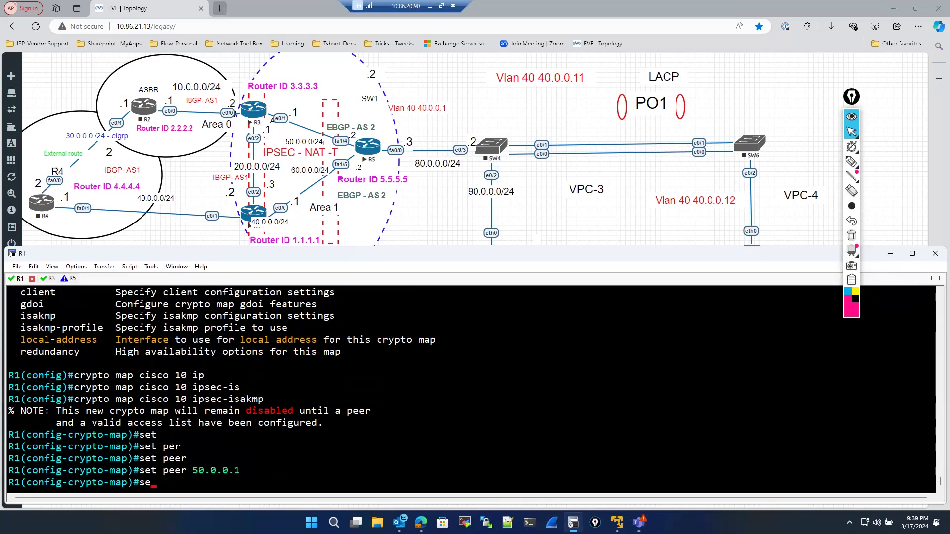
key(Tab)
text(tr)
key(Tab)
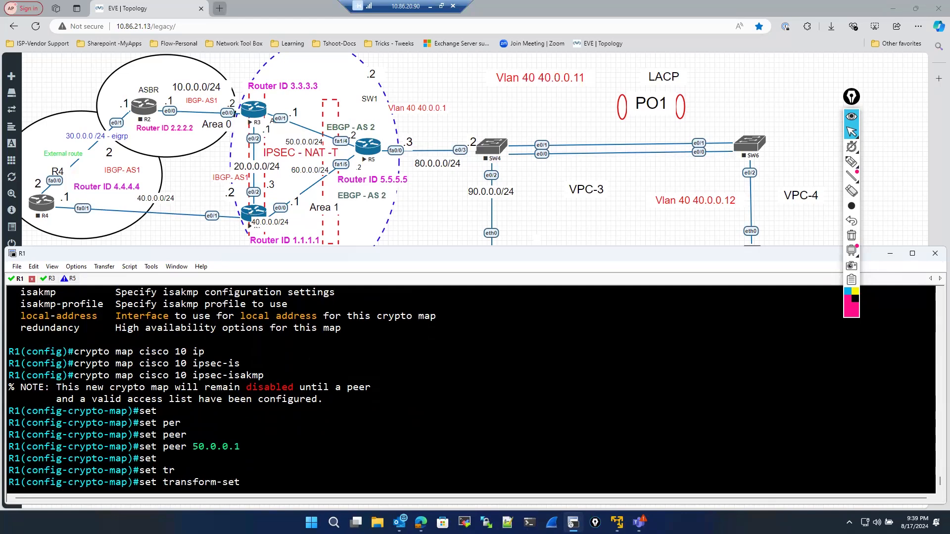
text(cisco)
key(Return)
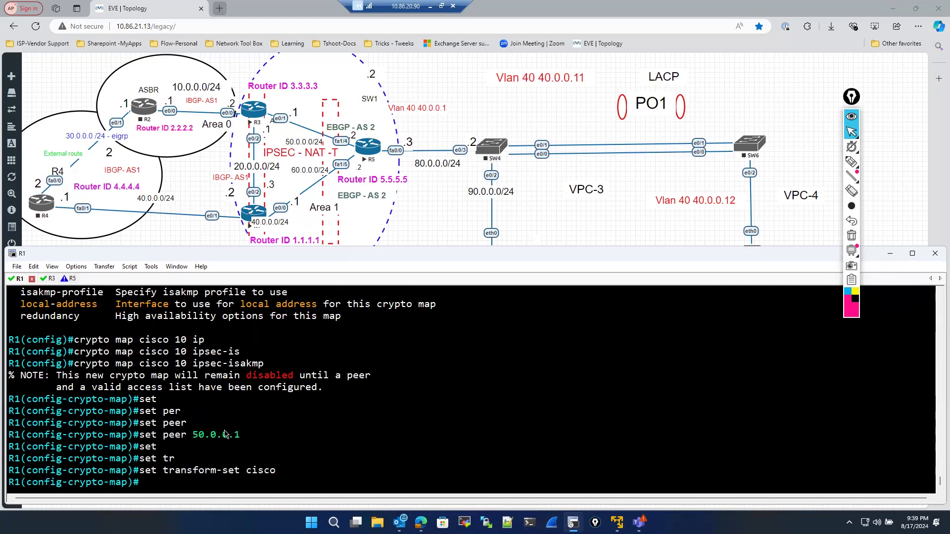
- Review the transform set and crypto map commands entered so far
scroll(224, 434, up, 7)
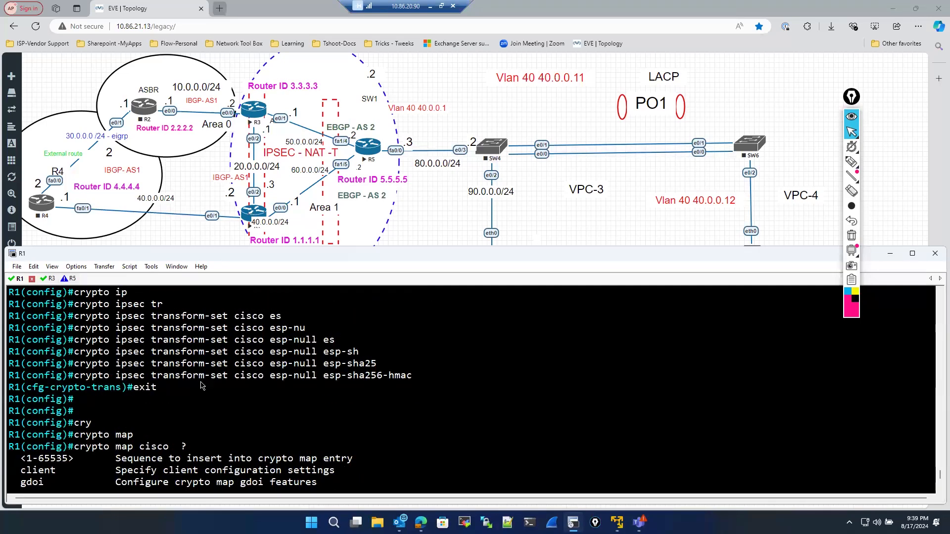
drag(151, 375, 264, 376)
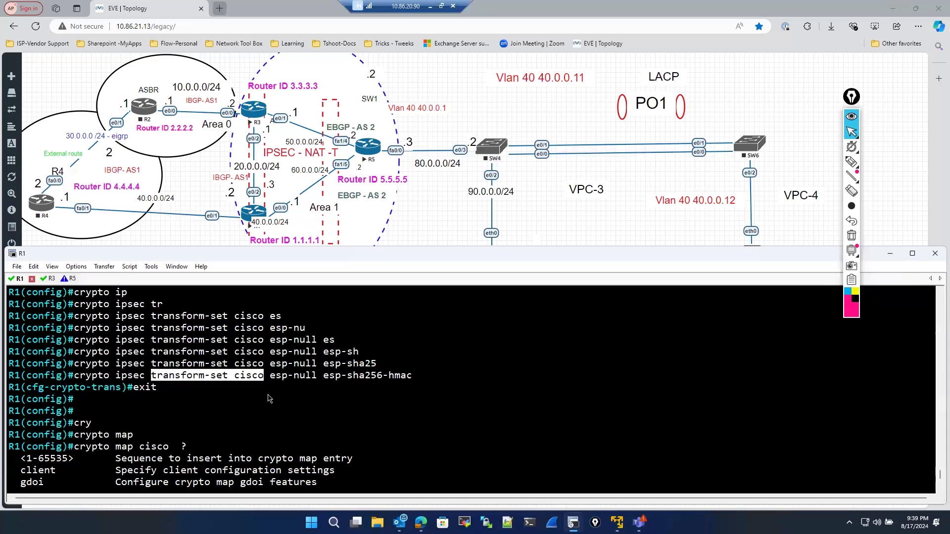
scroll(260, 440, down, 7)
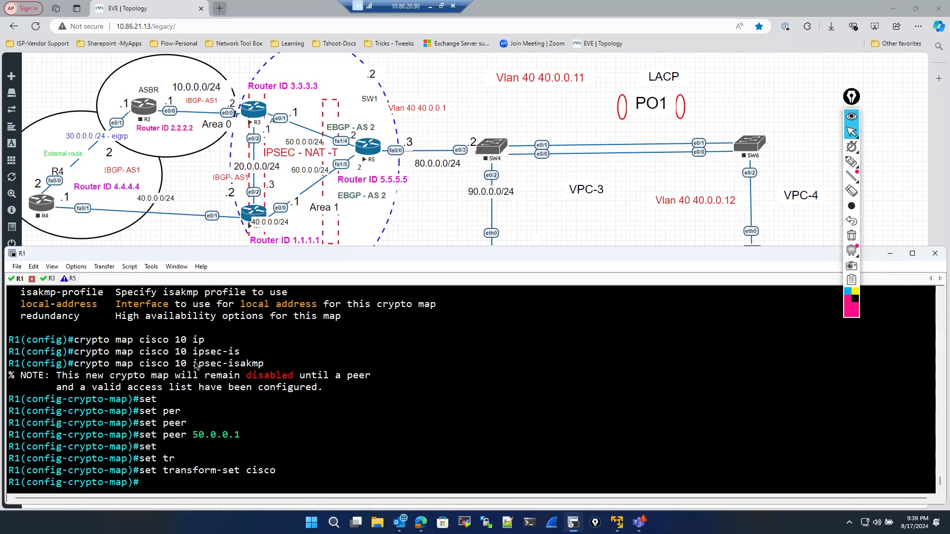
drag(193, 363, 266, 365)
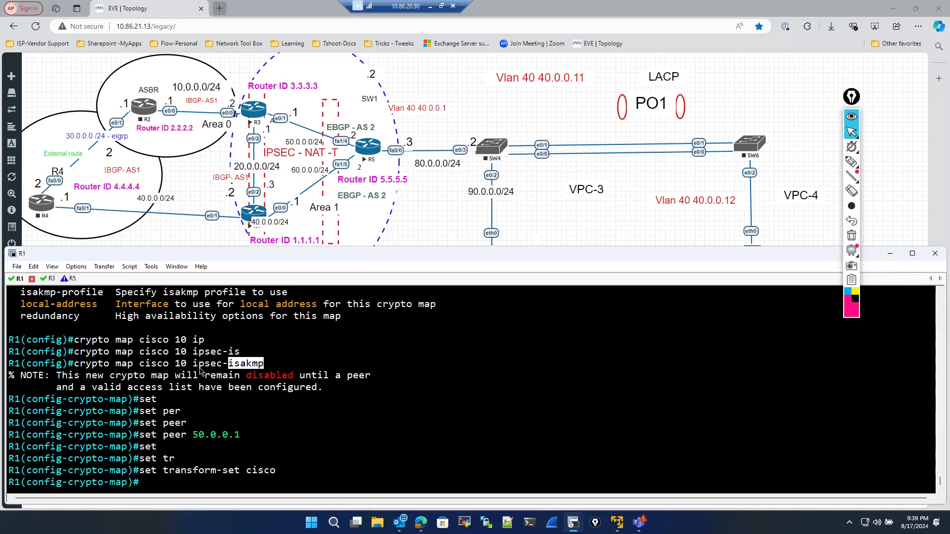
drag(193, 364, 223, 364)
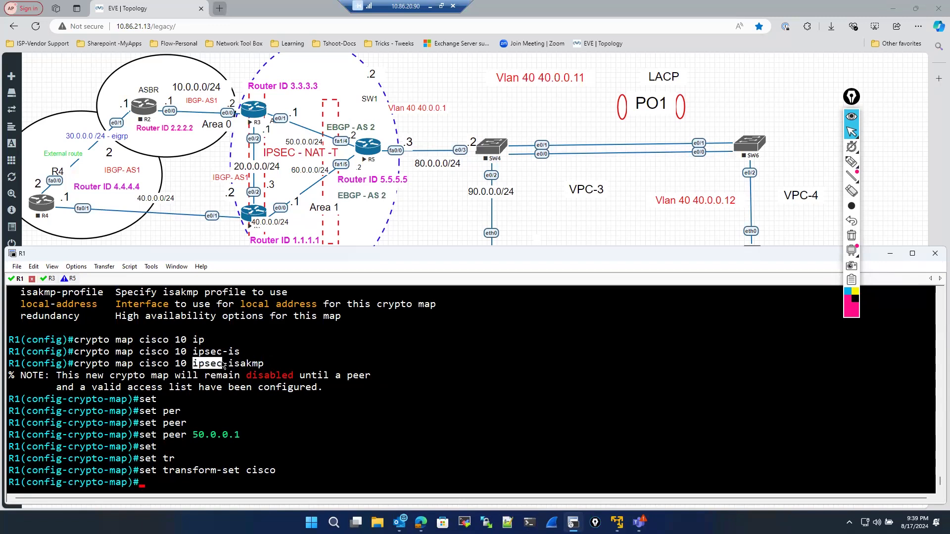
double_click(242, 364)
click(231, 473)
- Display the IP access lists from crypto map mode and examine access list 100's entry
text(do sh ip a)
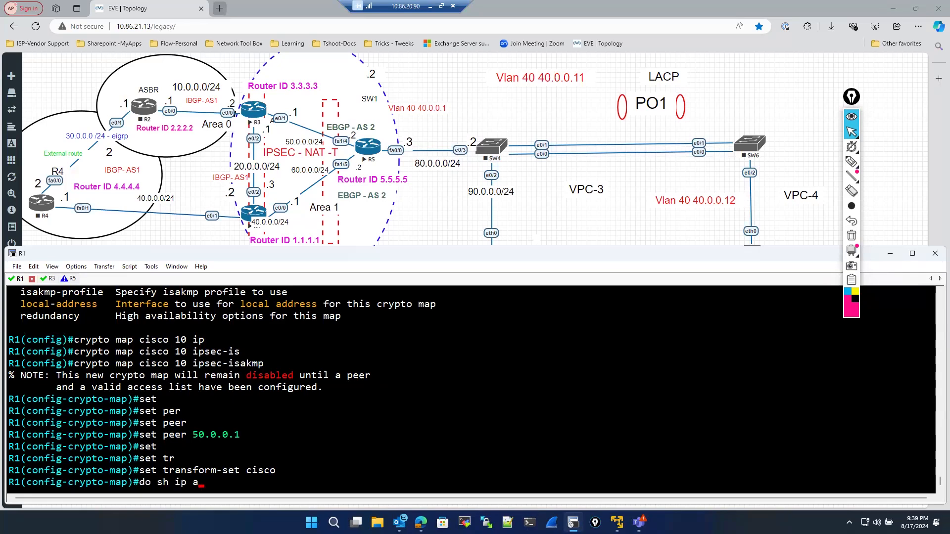
text(cces)
text(s)
key(Return)
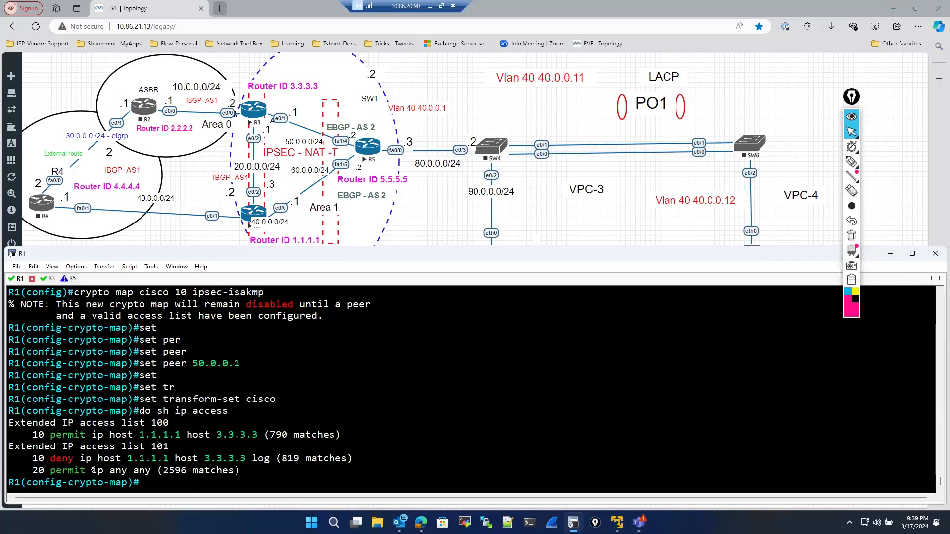
drag(34, 461, 146, 466)
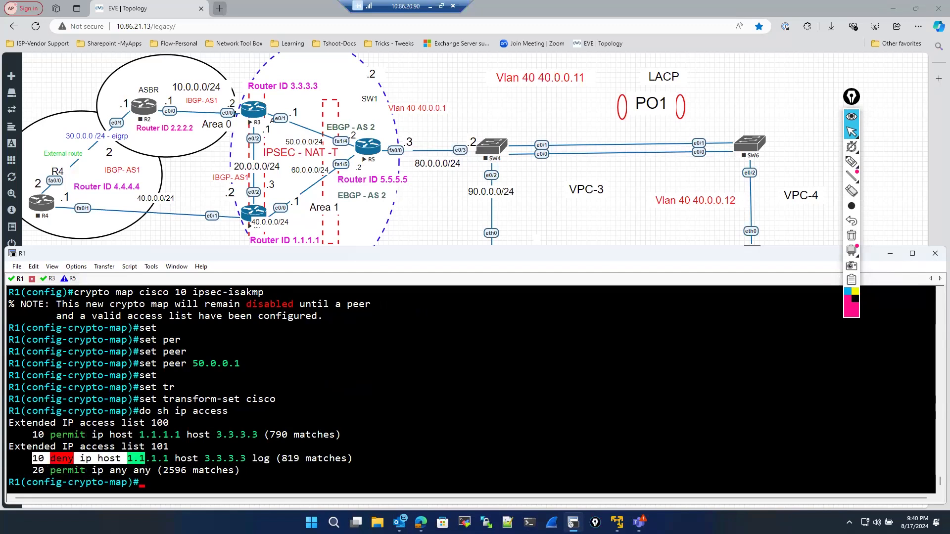
click(249, 459)
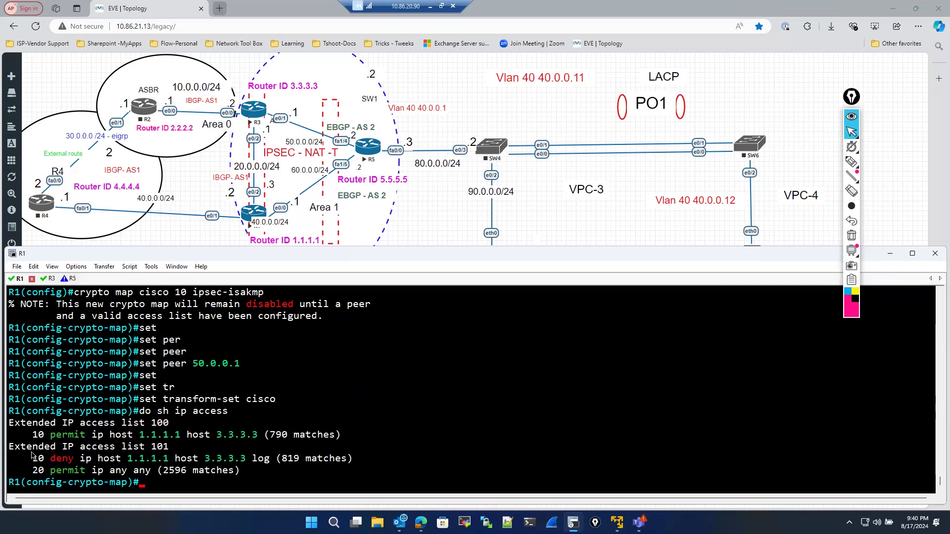
drag(33, 455, 259, 466)
click(38, 436)
drag(39, 436, 352, 435)
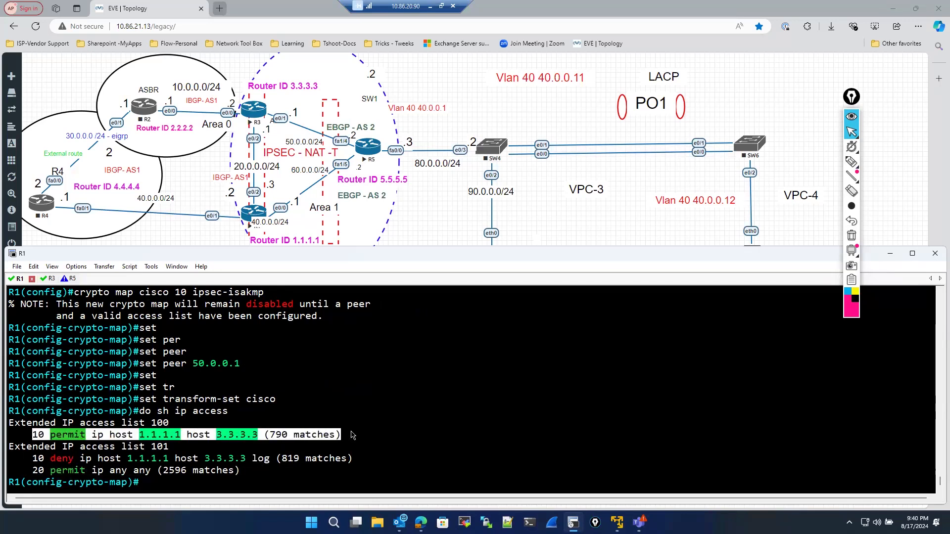
drag(134, 436, 266, 444)
click(200, 475)
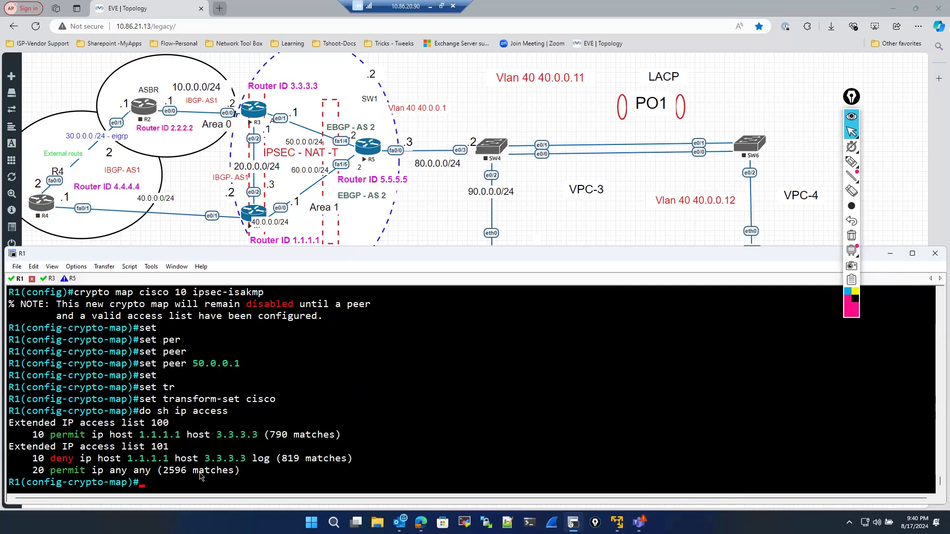
- Match the crypto map entry to access list 100
text(mat)
key(Tab)
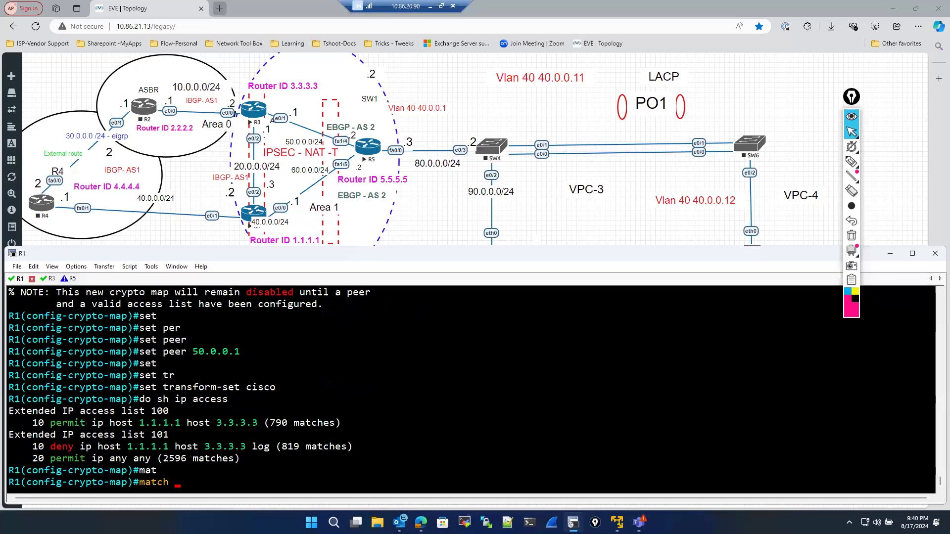
text(add)
key(Tab)
text(100)
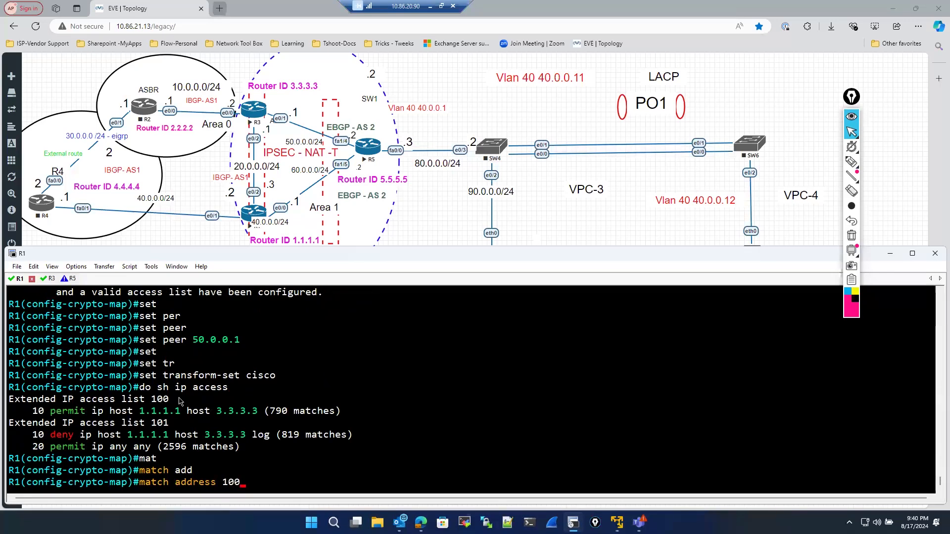
drag(151, 399, 351, 419)
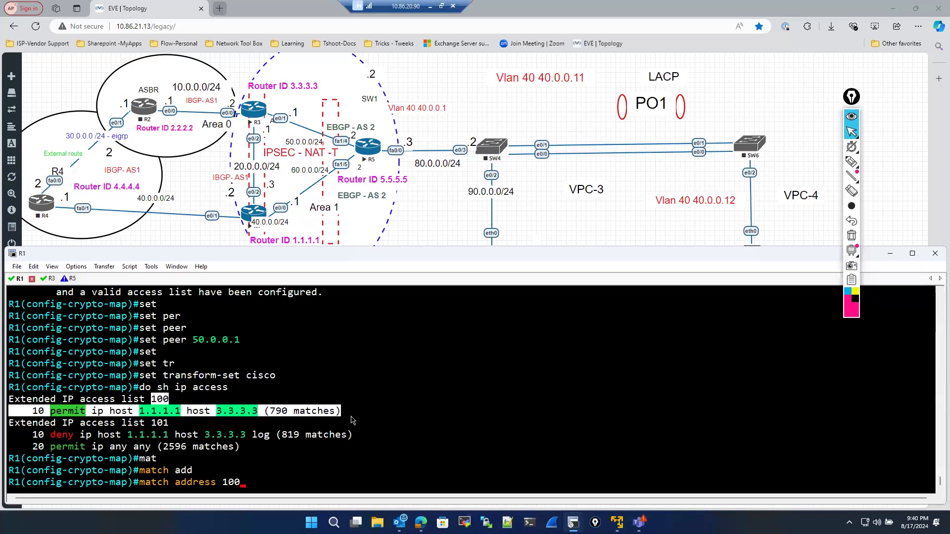
click(313, 471)
key(Return)
- Leave configuration mode and display the crypto ISAKMP security associations
text(exit)
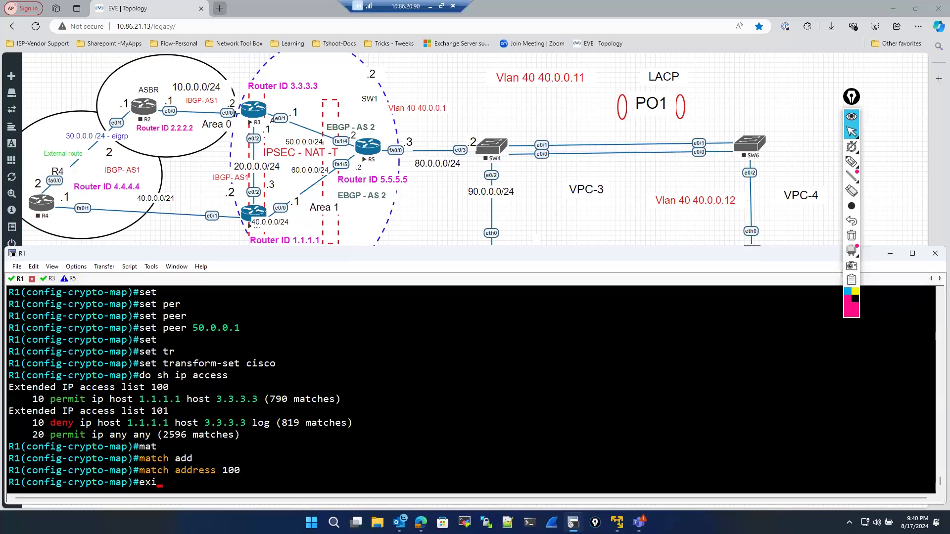
key(Return)
key(Return)
text(exi)
text(sho)
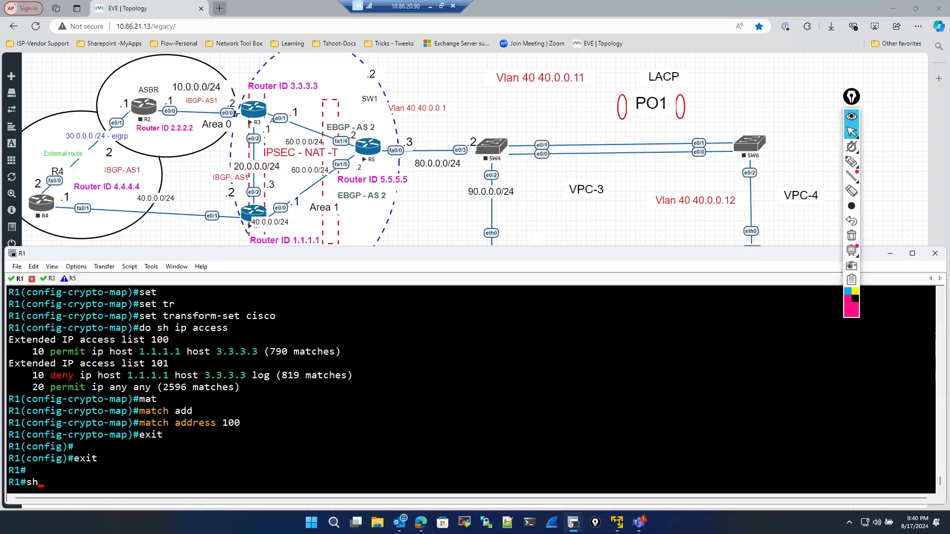
key(Tab)
text(cr)
key(Tab)
text(y)
key(Tab)
text(is)
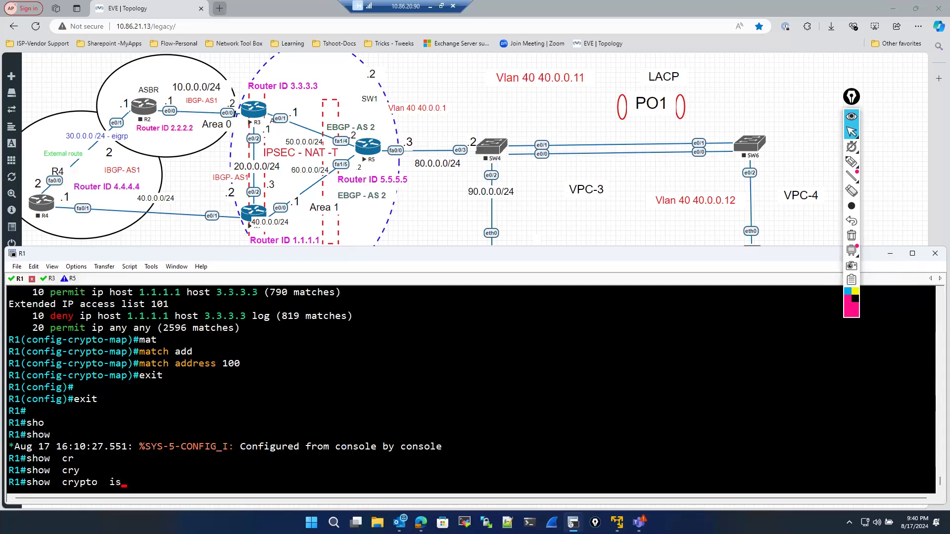
key(Tab)
text(sa)
key(Return)
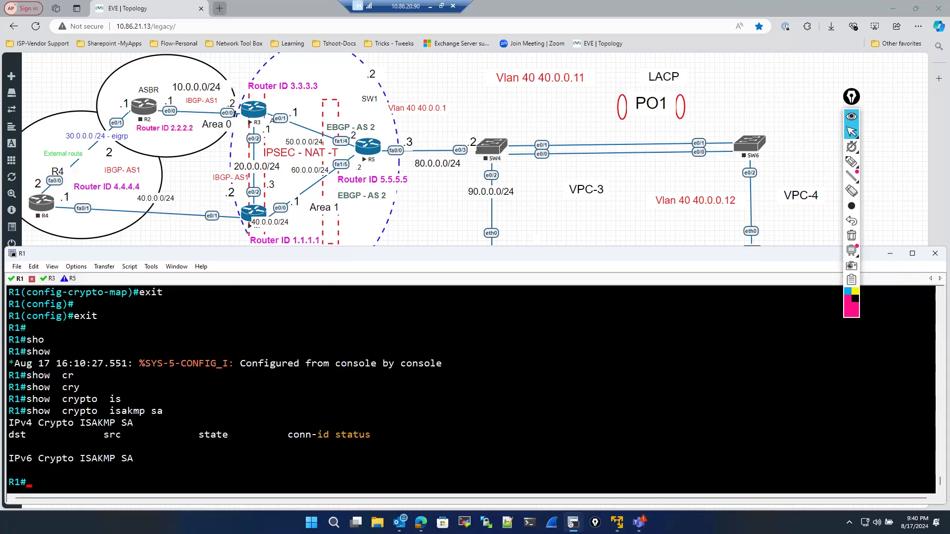
- Display the running configuration sections containing "route" and page through them
text(sh)
key(Tab)
text(o run)
key(Return)
key(BackSpace)
key(BackSpace)
key(BackSpace)
key(BackSpace)
key(BackSpace)
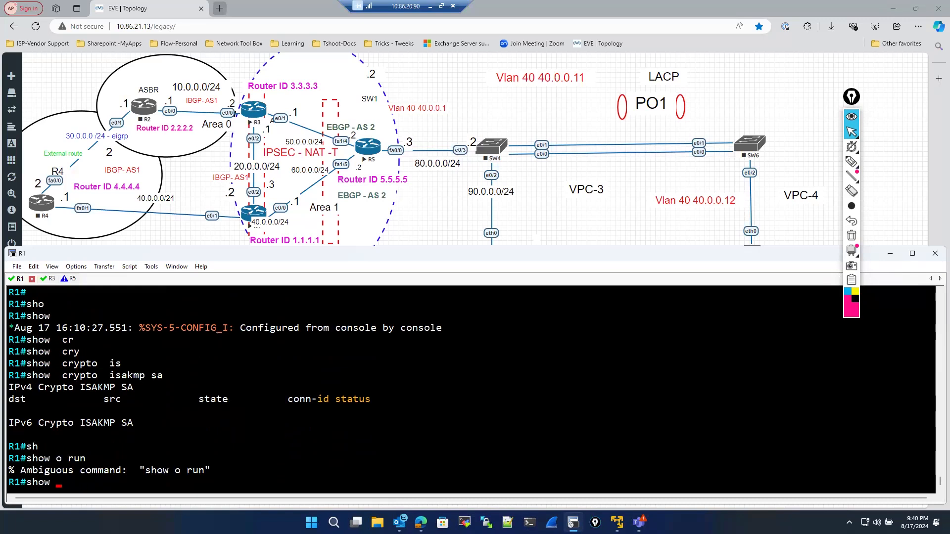
text(run)
key(Tab)
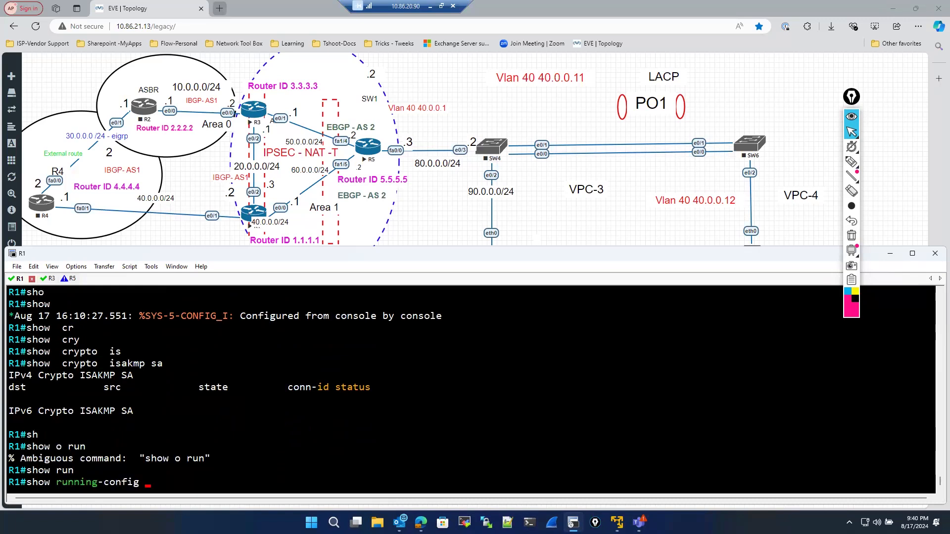
text(| se)
key(Tab)
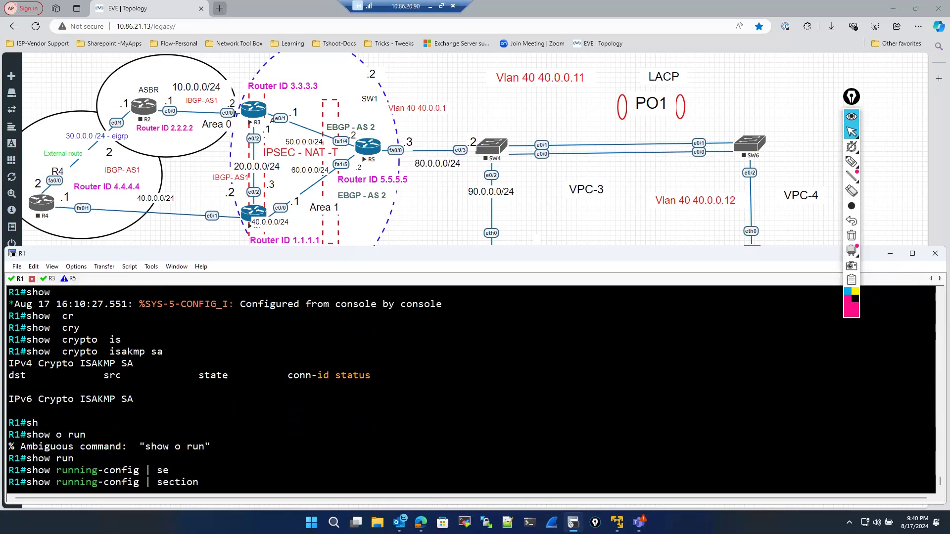
text(route)
key(Return)
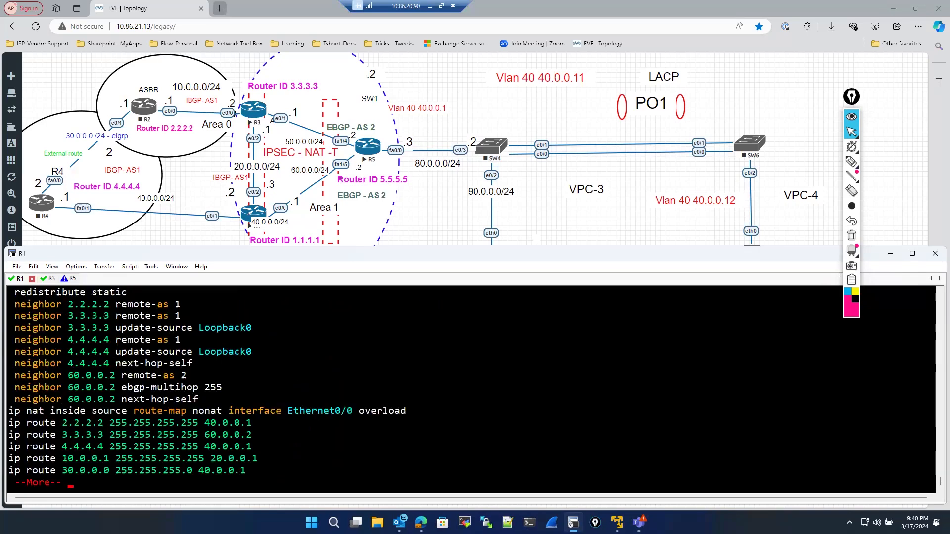
key(space)
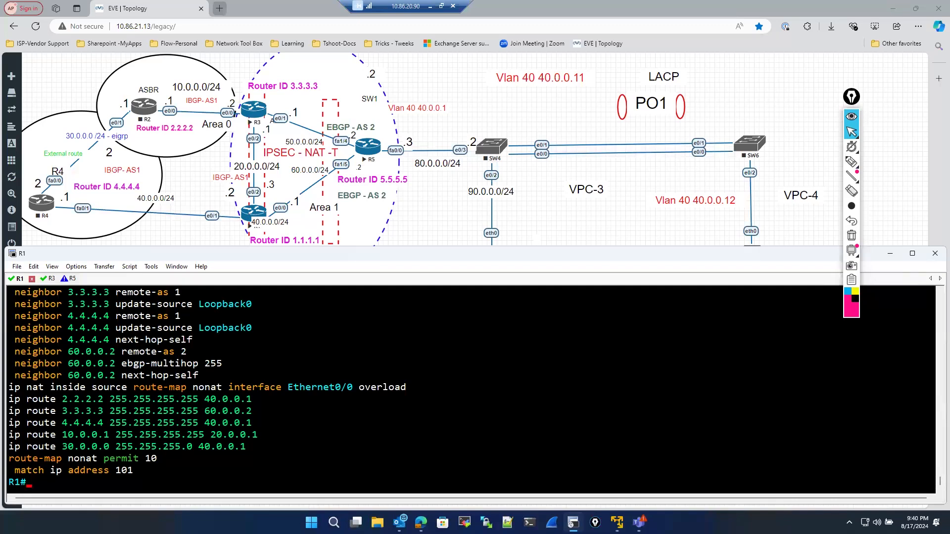
- Turn on crypto ISAKMP debugging
text(cle)
key(Tab)
key(BackSpace)
key(BackSpace)
key(BackSpace)
key(BackSpace)
key(BackSpace)
key(BackSpace)
text(deb)
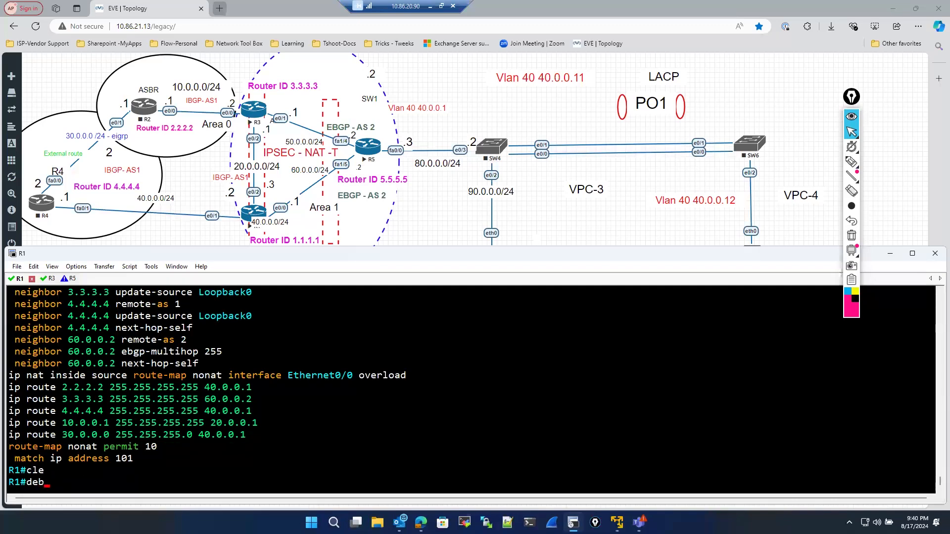
key(Tab)
text(cr)
key(Tab)
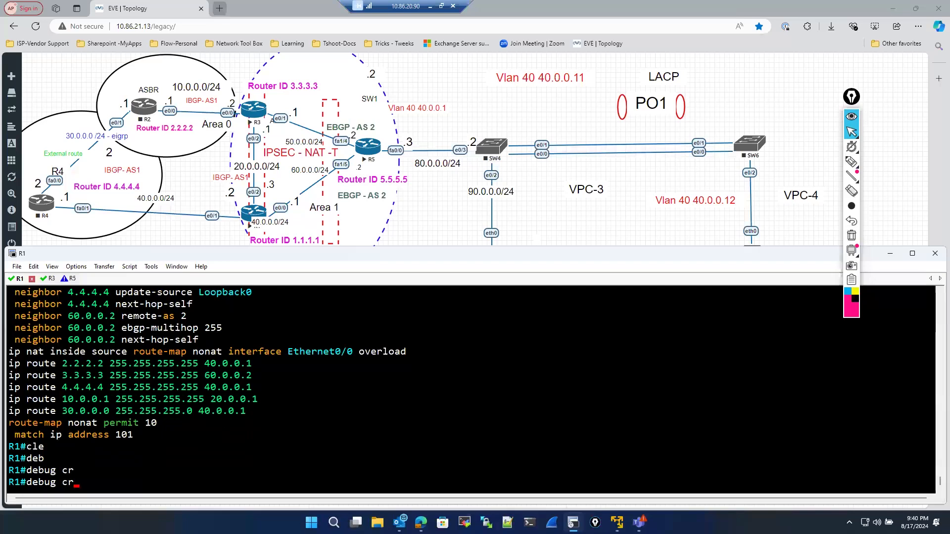
text(y)
key(Tab)
text(is)
key(Tab)
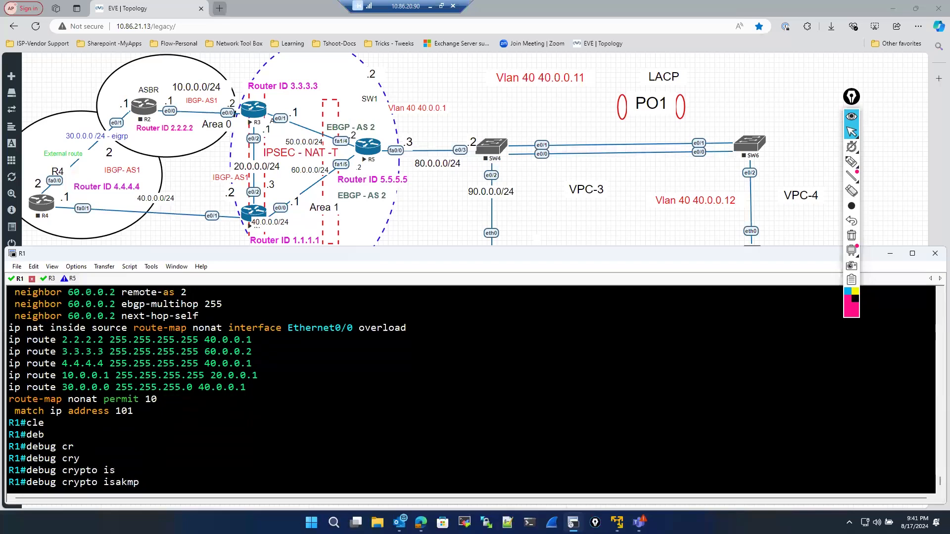
key(Return)
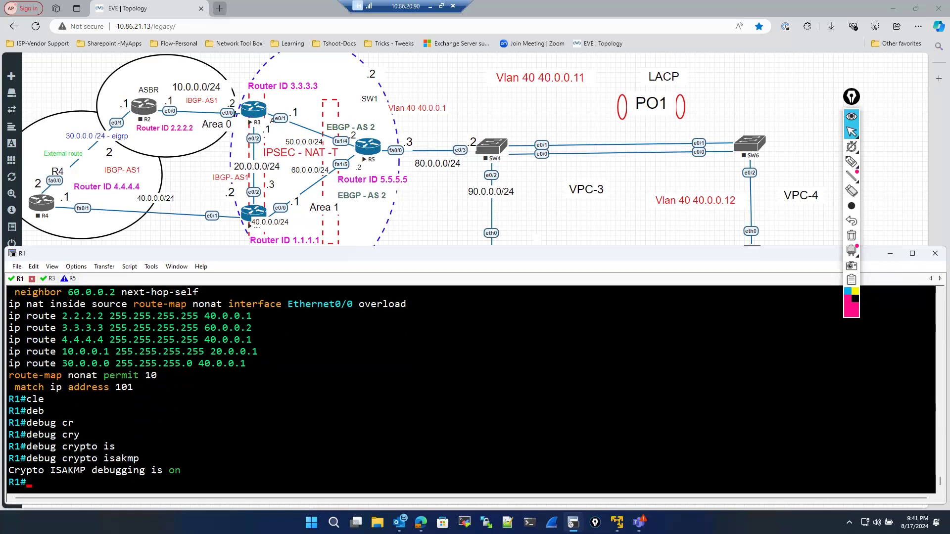
key(Return)
key(Return)
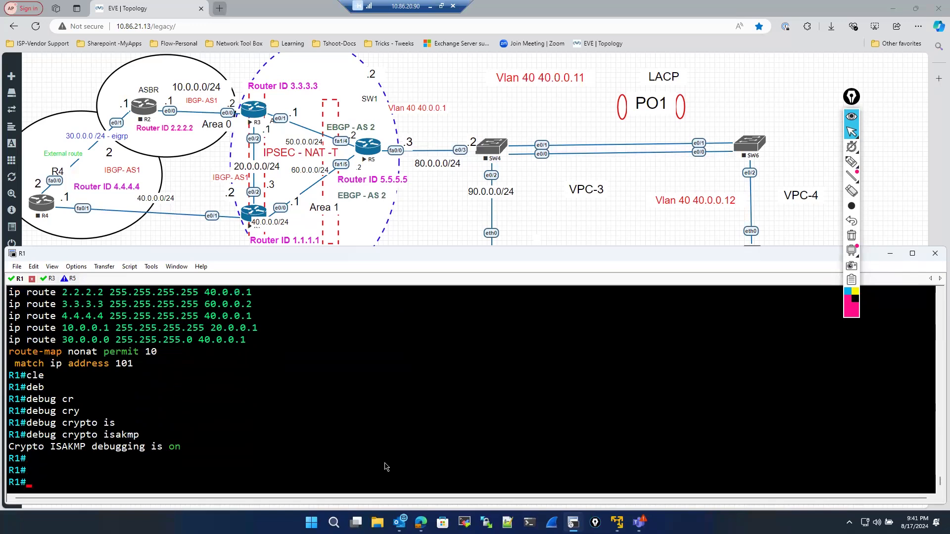
scroll(238, 438, up, 7)
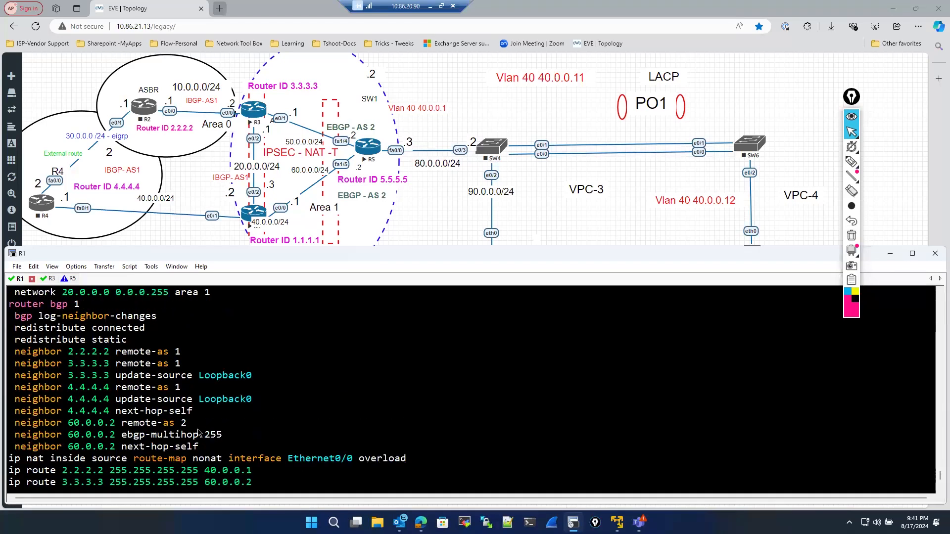
scroll(198, 432, down, 1)
scroll(198, 432, down, 6)
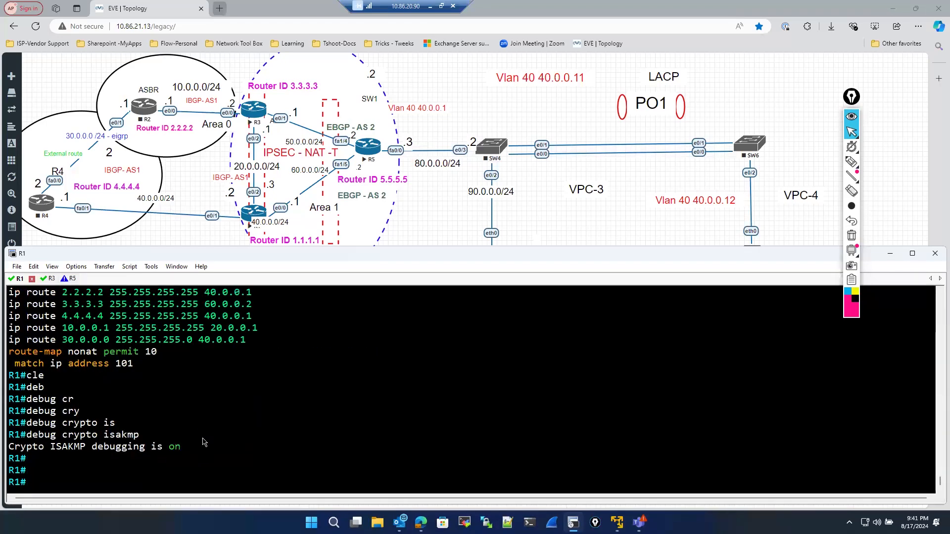
text(sho)
key(Tab)
text(run)
key(Tab)
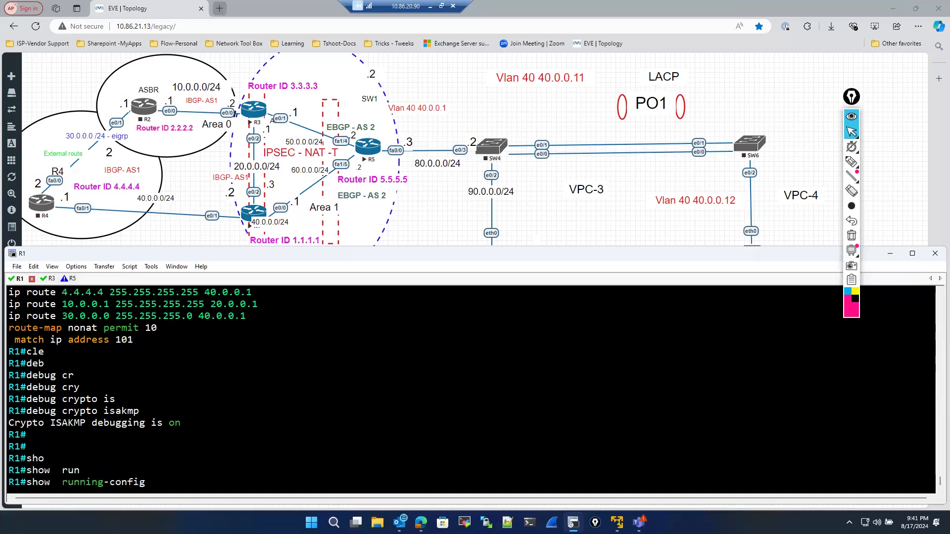
key(BackSpace)
key(BackSpace)
key(BackSpace)
key(BackSpace)
key(BackSpace)
key(BackSpace)
key(BackSpace)
key(BackSpace)
key(BackSpace)
key(BackSpace)
key(BackSpace)
key(BackSpace)
key(BackSpace)
key(BackSpace)
key(BackSpace)
key(BackSpace)
key(BackSpace)
key(BackSpace)
key(BackSpace)
key(BackSpace)
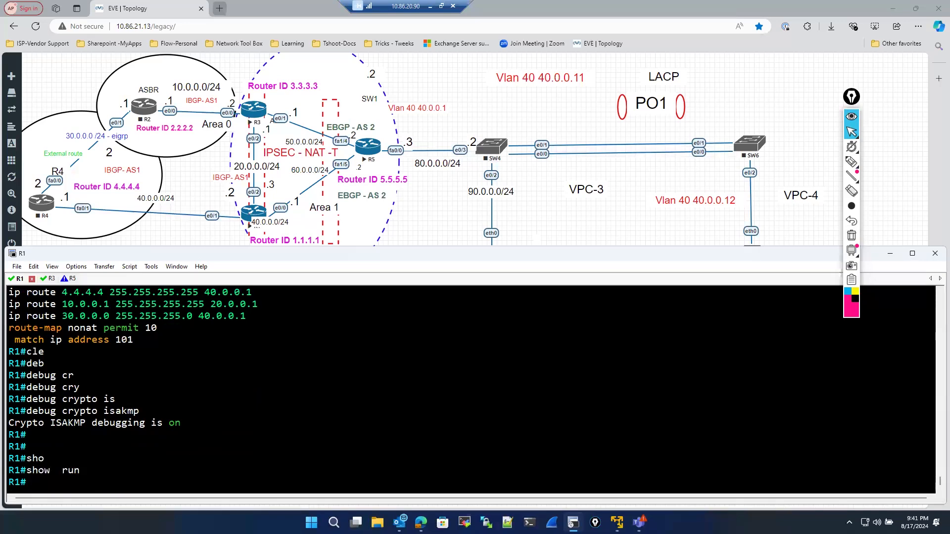
- Show the brief IP interface list, excluding unassigned interfaces
text(sho)
key(Tab)
text(ip)
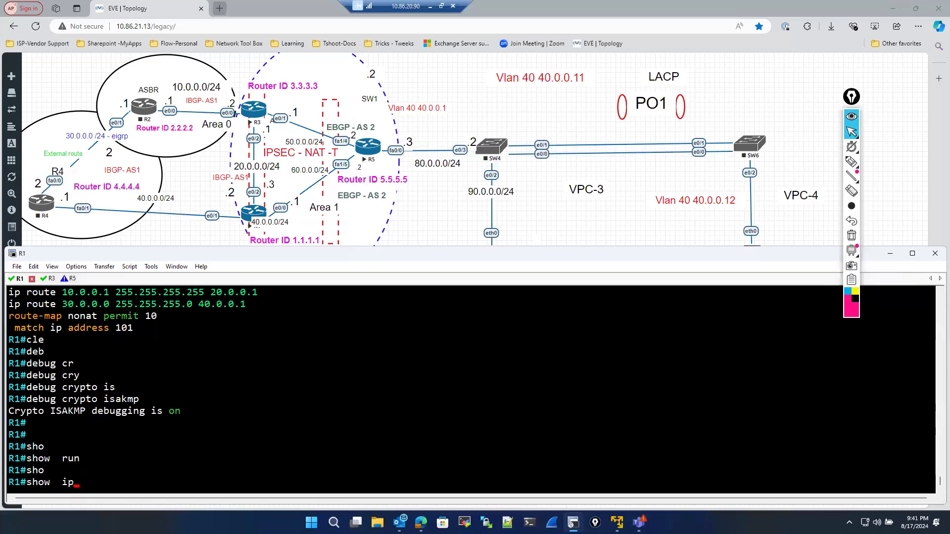
text(p int)
key(Tab)
text(br)
key(Tab)
key(BackSpace)
key(BackSpace)
key(BackSpace)
key(BackSpace)
key(BackSpace)
key(BackSpace)
key(BackSpace)
key(BackSpace)
key(BackSpace)
key(BackSpace)
key(BackSpace)
key(BackSpace)
key(BackSpace)
key(BackSpace)
key(BackSpace)
key(BackSpace)
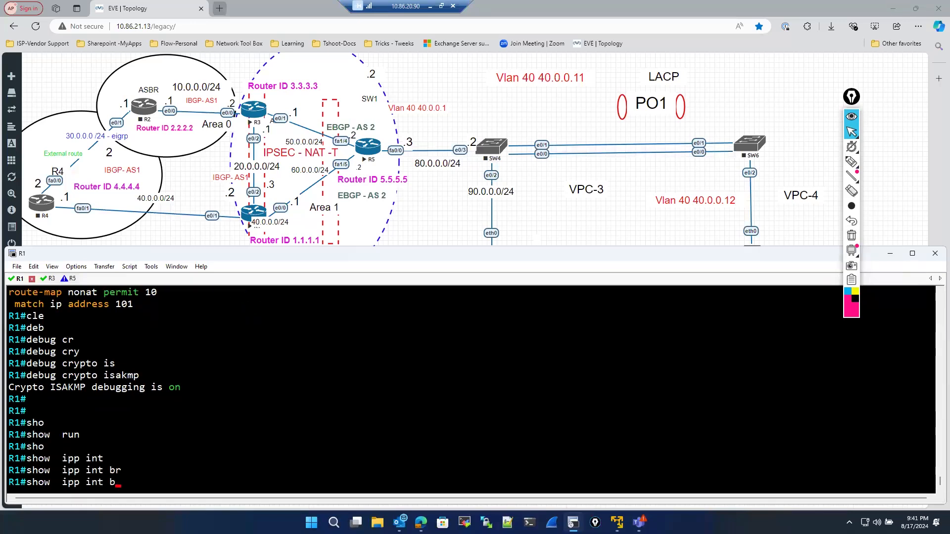
text(sh ip int)
key(Tab)
text(br)
key(Tab)
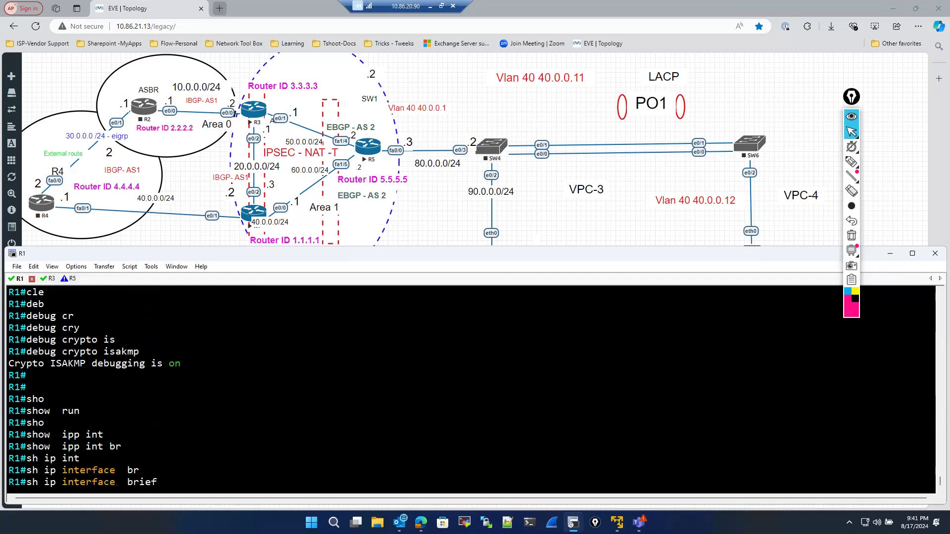
text(| ex un)
key(Return)
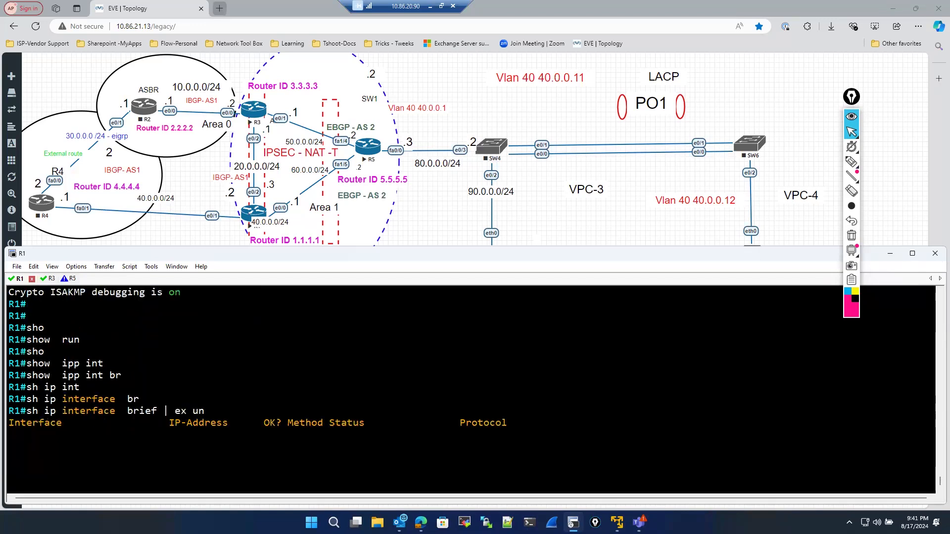
- Display the running configuration of interface Ethernet0/0
text(sho)
key(Tab)
text(r)
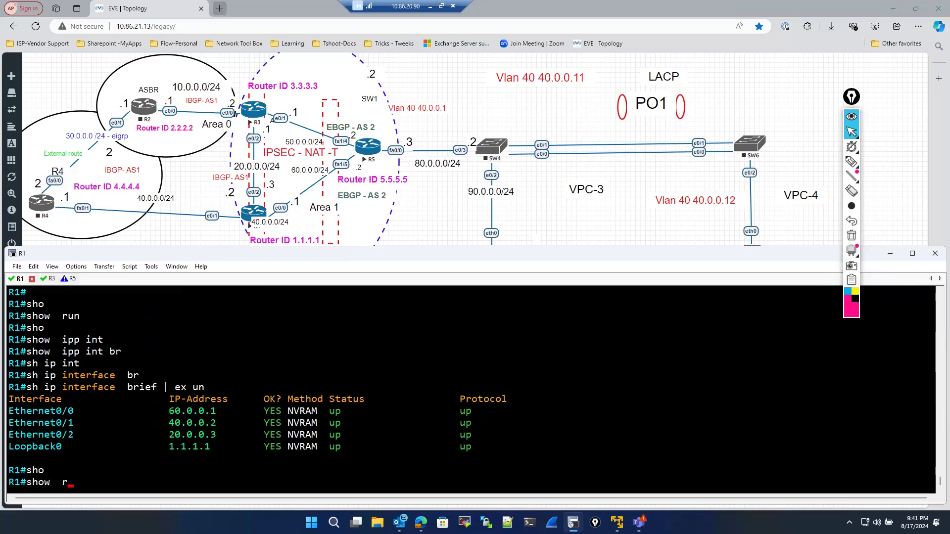
text(un)
key(Tab)
text(in)
key(Tab)
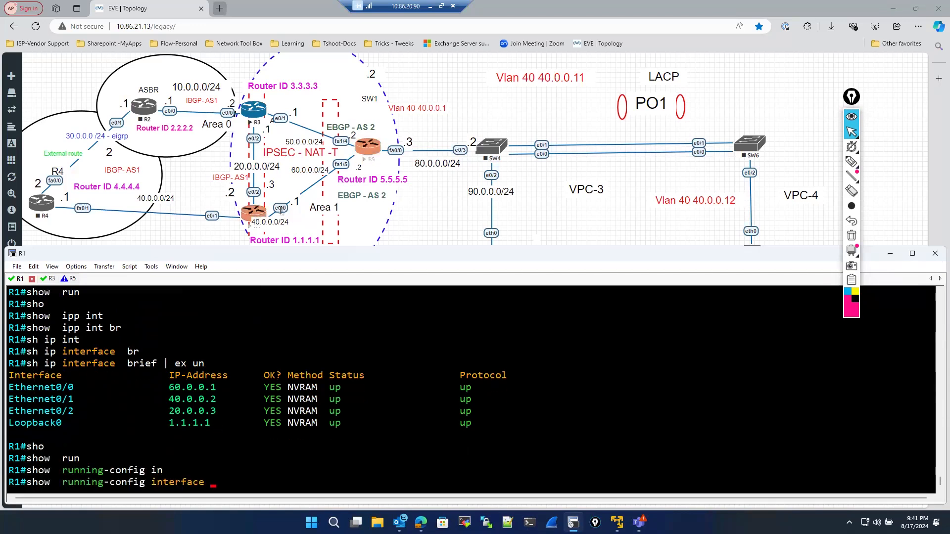
drag(10, 388, 74, 390)
key(super+c)
text(E)
key(Tab)
text(0/0)
key(Return)
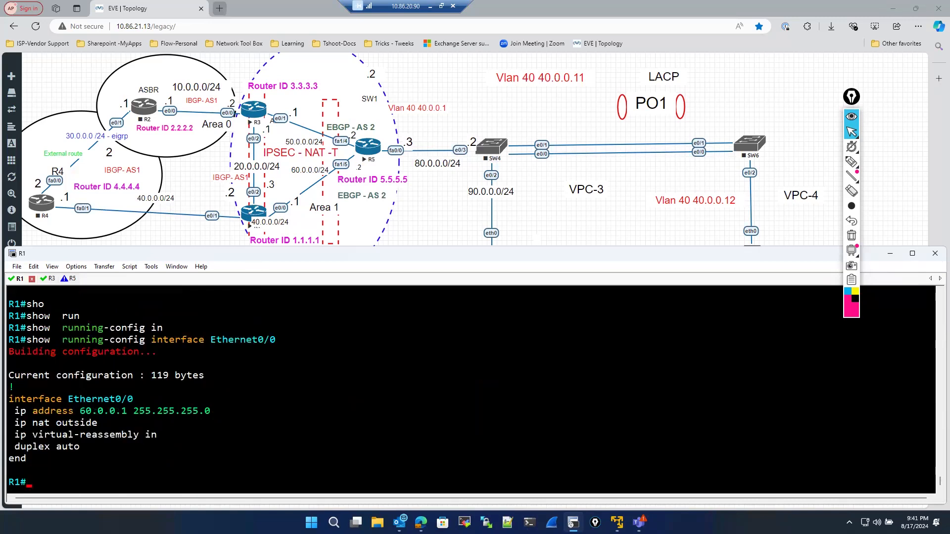
- Enter global configuration mode and open interface Ethernet0/0 for configuration
text(conf)
key(Tab)
key(Return)
key(Return)
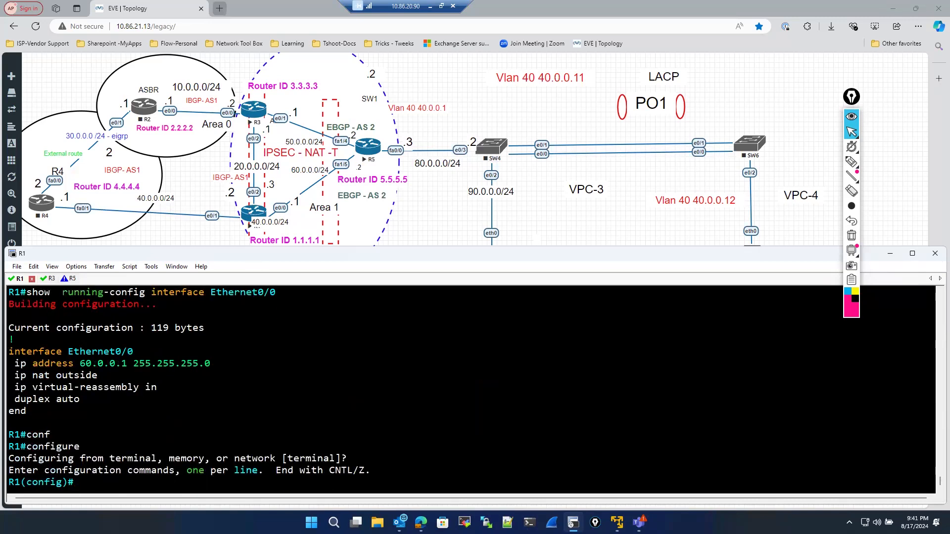
text(int)
key(Tab)
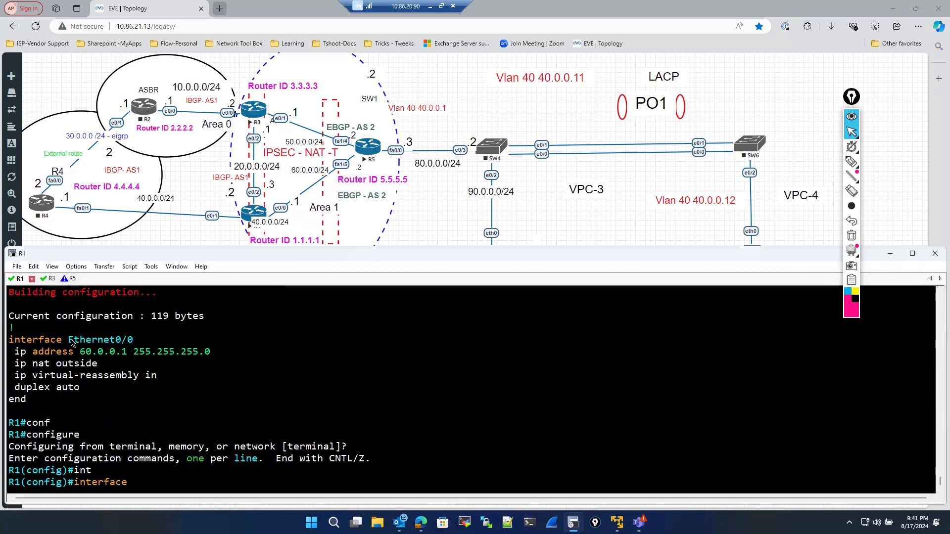
drag(68, 342, 141, 340)
right_click(193, 394)
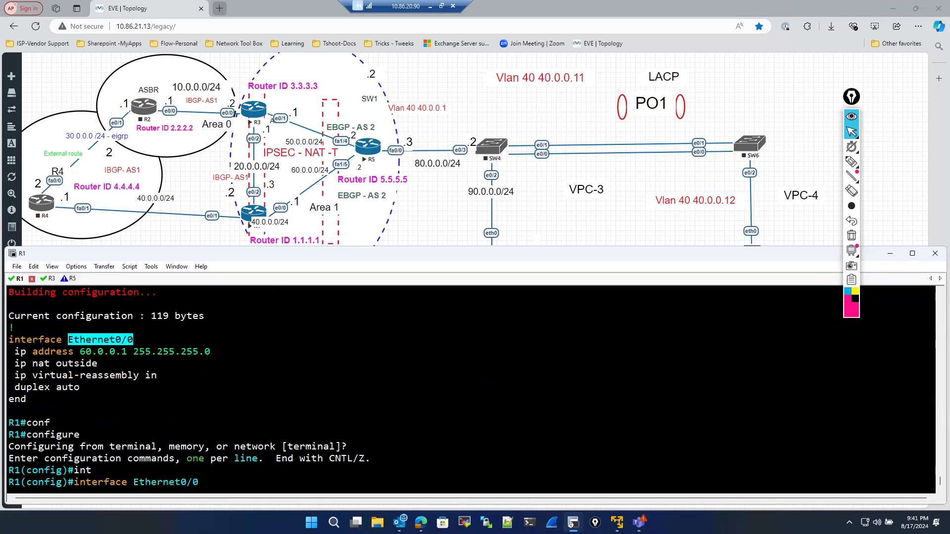
key(Return)
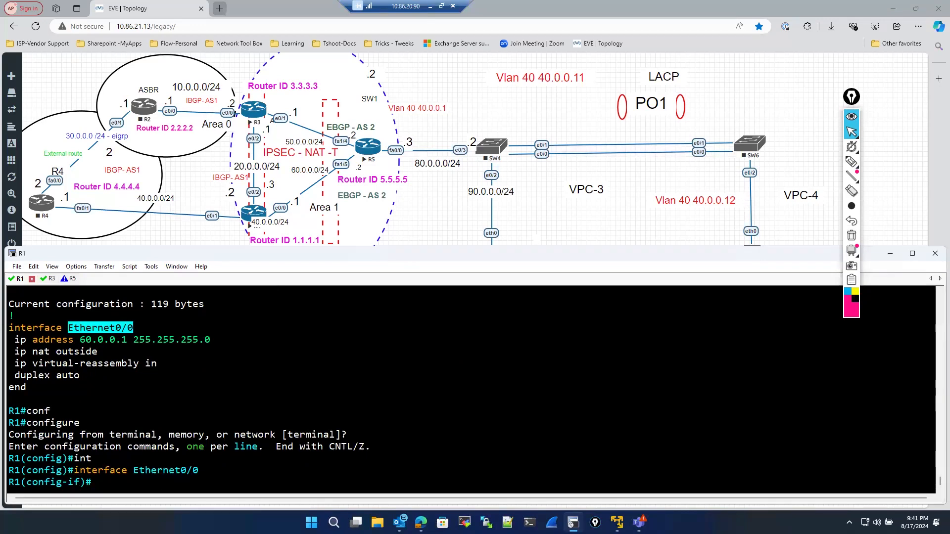
scroll(145, 402, up, 2)
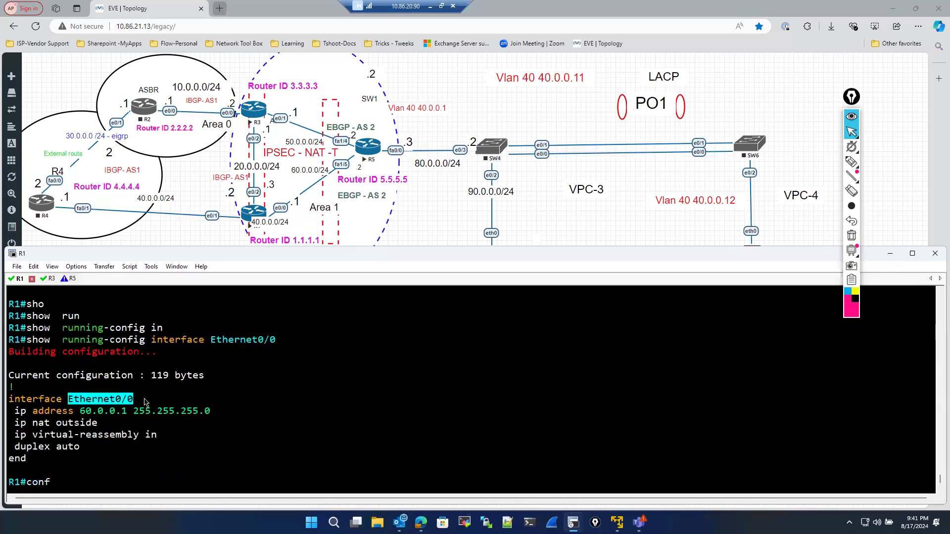
scroll(149, 405, up, 3)
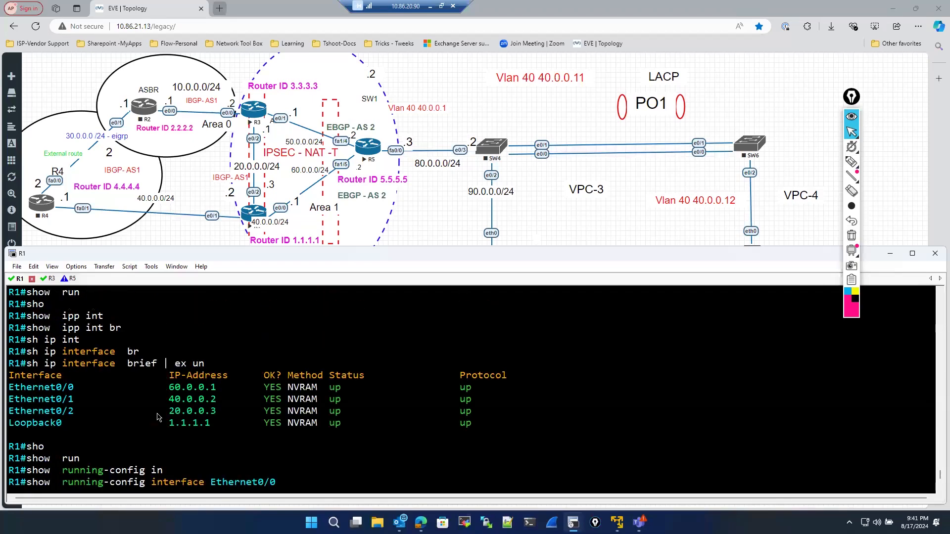
scroll(159, 414, down, 5)
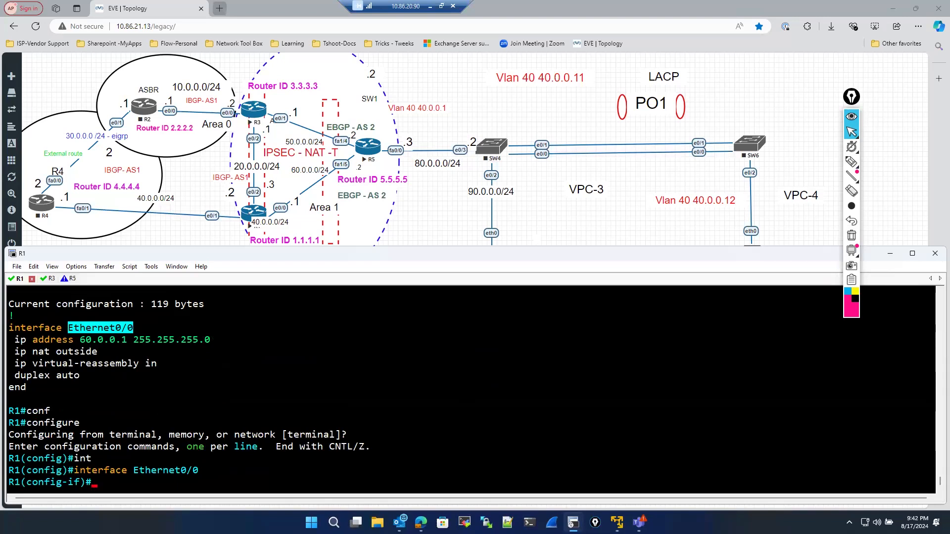
- Apply crypto map cisco to interface Ethernet0/0 on R1 and exit configuration mode
click(277, 451)
text(cry)
key(Tab)
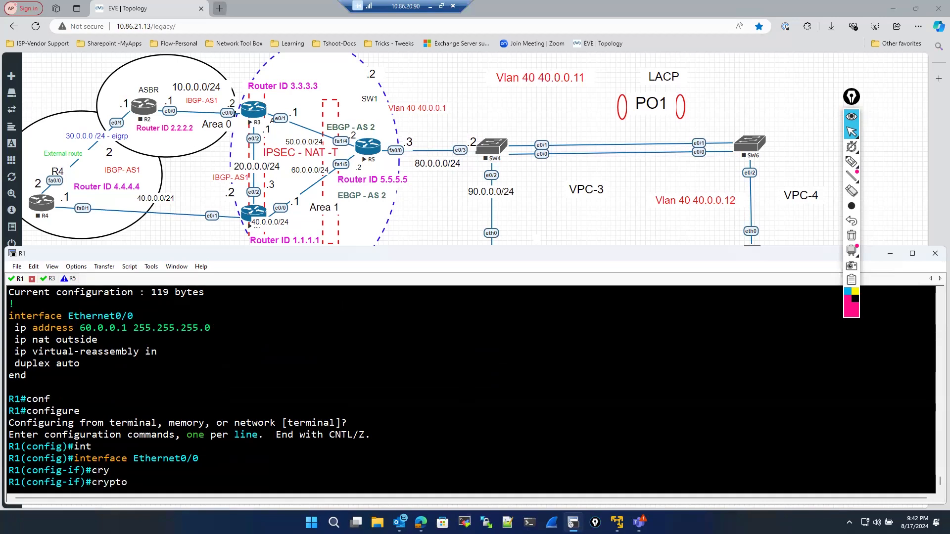
text(m)
key(Tab)
text(cisco)
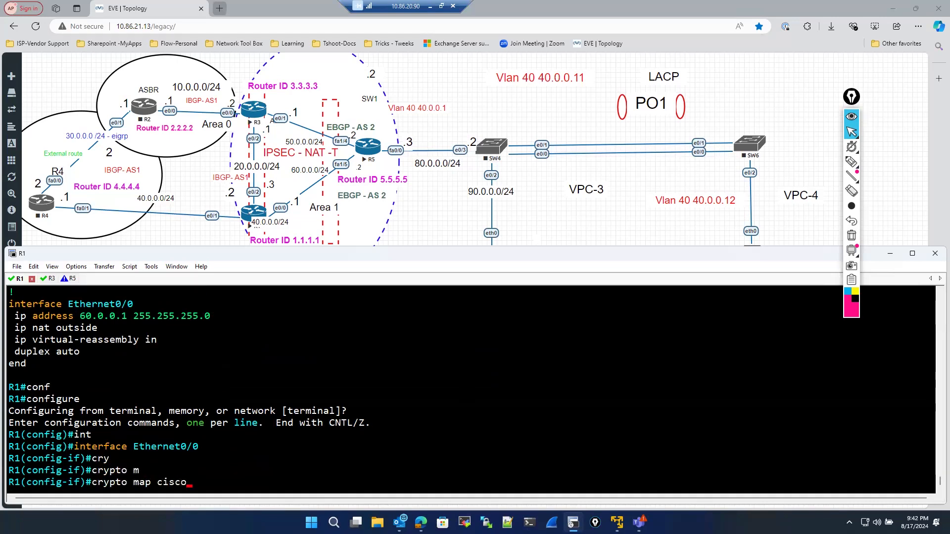
key(Return)
text(exit)
key(Return)
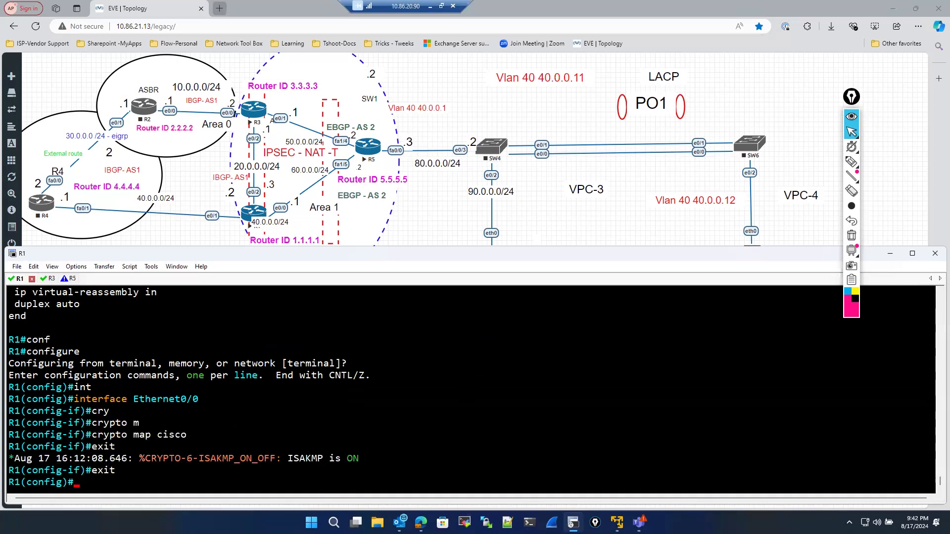
key(Return)
text(ex)
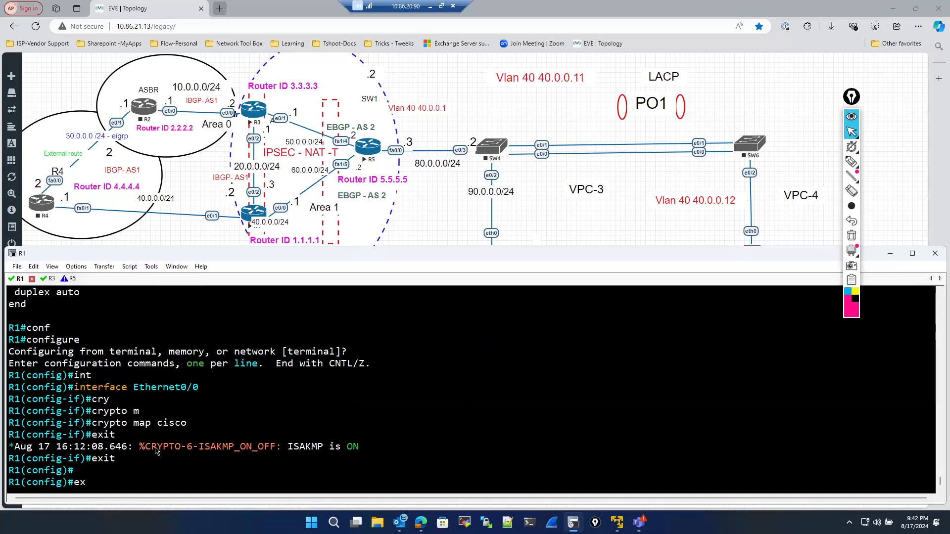
drag(147, 446, 376, 453)
click(326, 452)
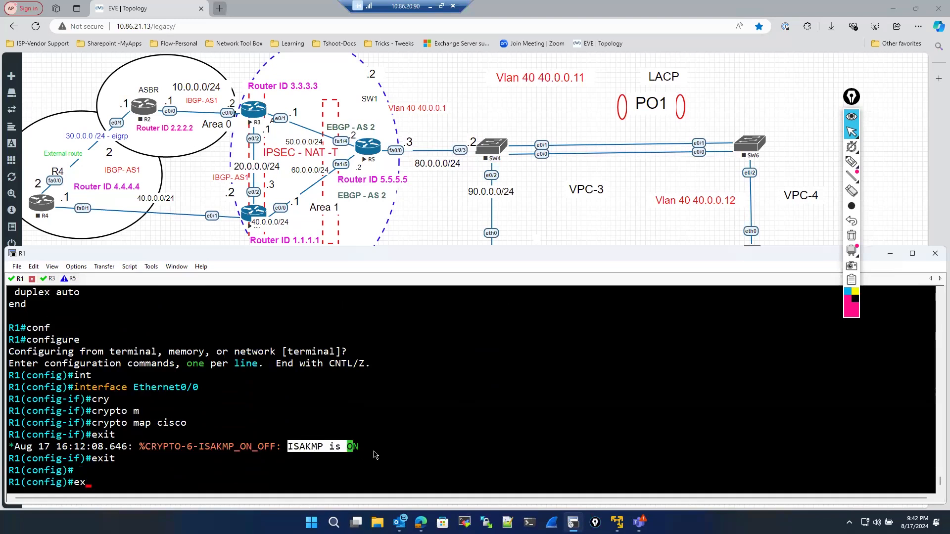
click(267, 463)
text(it)
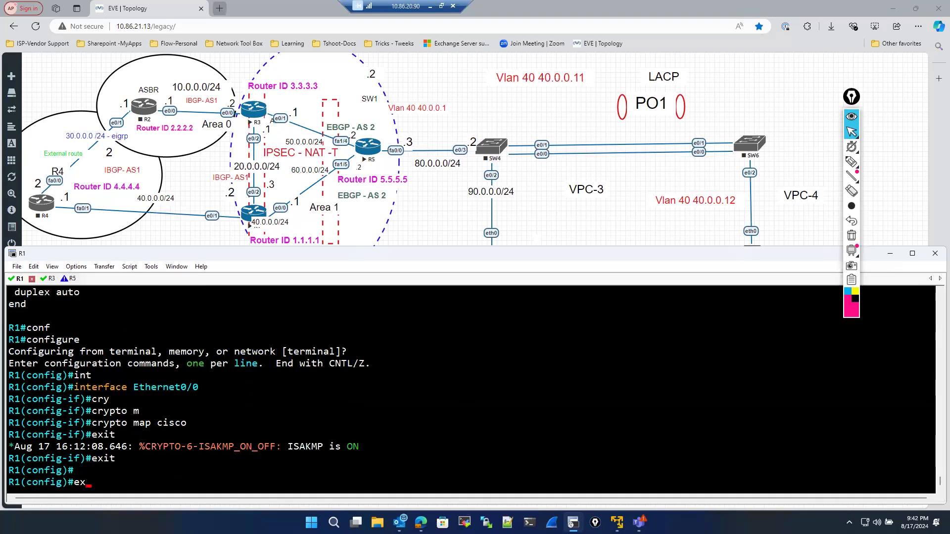
key(Return)
key(Return)
key(Return)
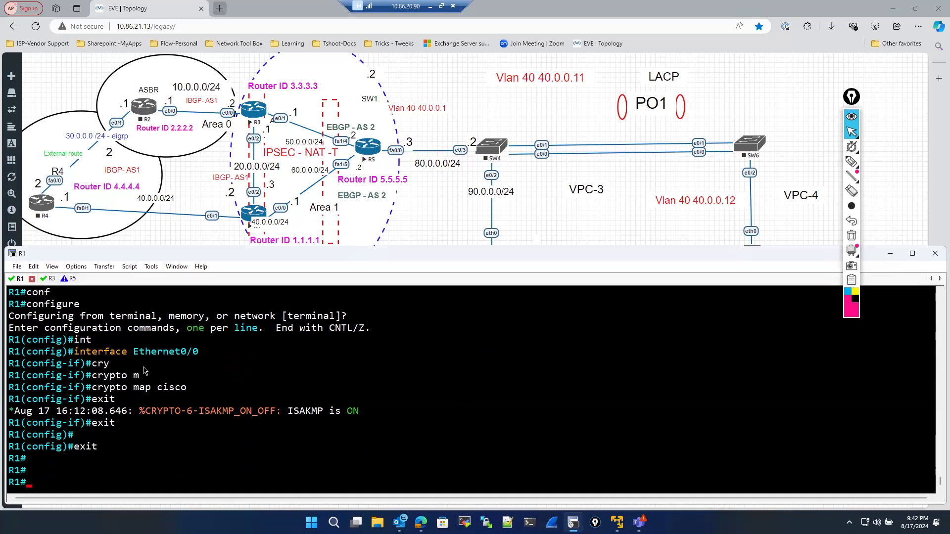
- Switch to R3 and show the brief IP interface list, excluding unassigned interfaces
click(46, 279)
text(sh)
key(Tab)
text(o ip)
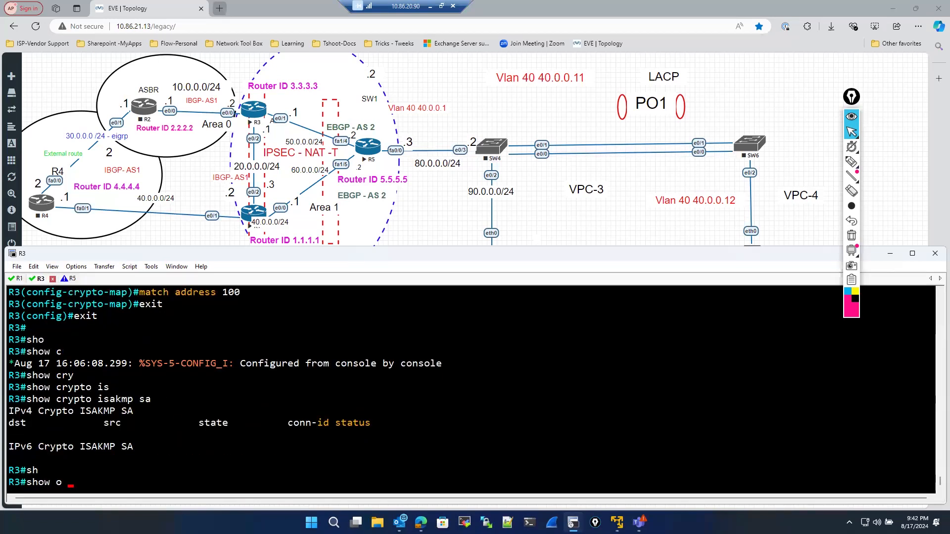
key(BackSpace)
key(BackSpace)
key(BackSpace)
key(BackSpace)
key(BackSpace)
text(ip)
key(BackSpace)
key(BackSpace)
text(ip int)
key(Tab)
text(b)
key(Tab)
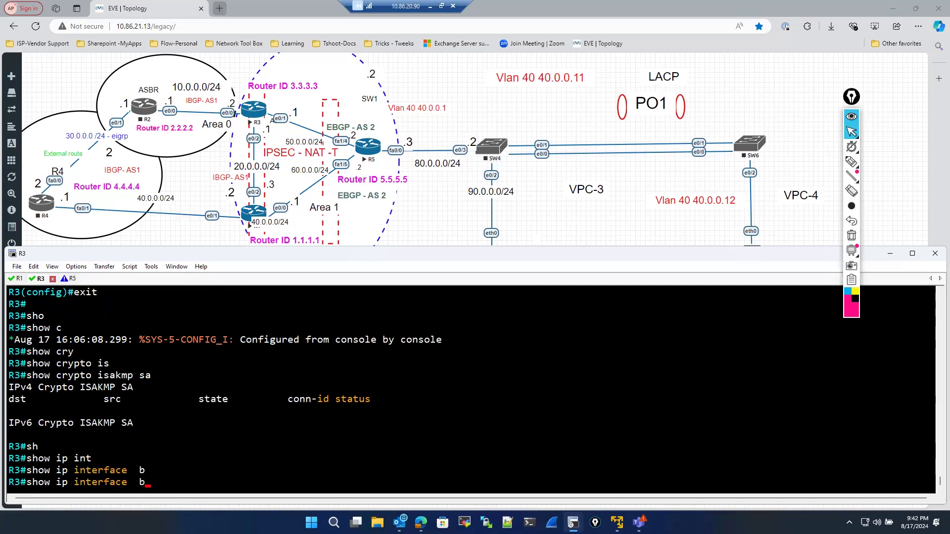
text(r)
key(Tab)
text(| ex un)
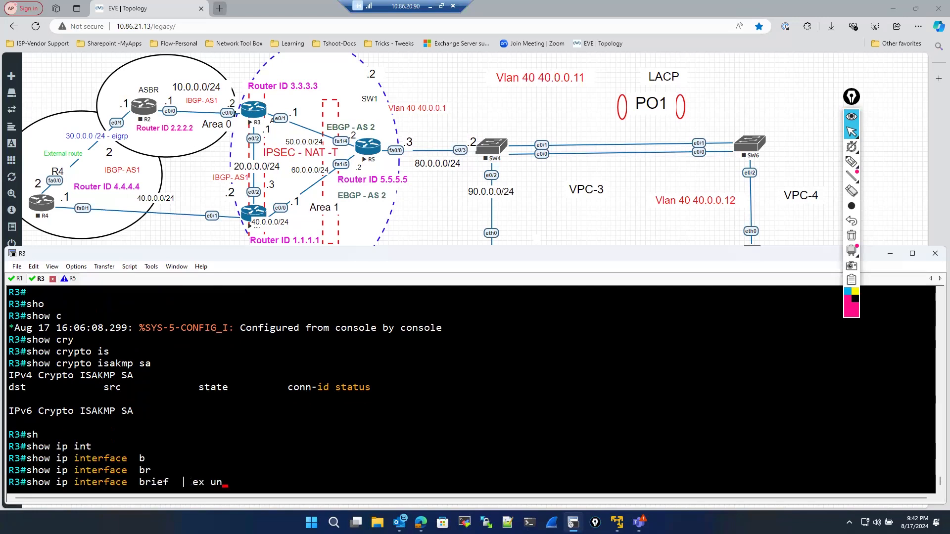
key(Return)
- Display the running configuration of interface Ethernet0/1 on R3
text(sho)
key(Tab)
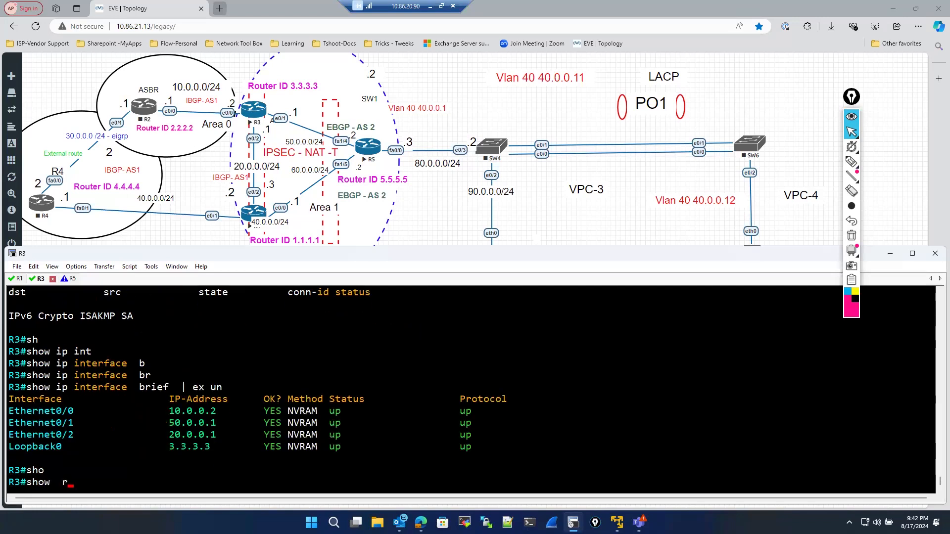
text(run)
key(Tab)
text(in)
key(Tab)
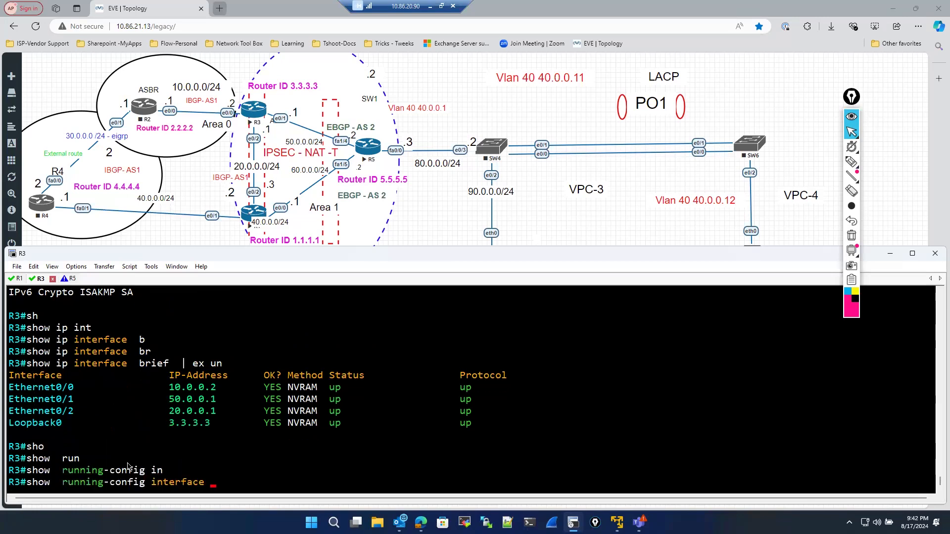
double_click(48, 402)
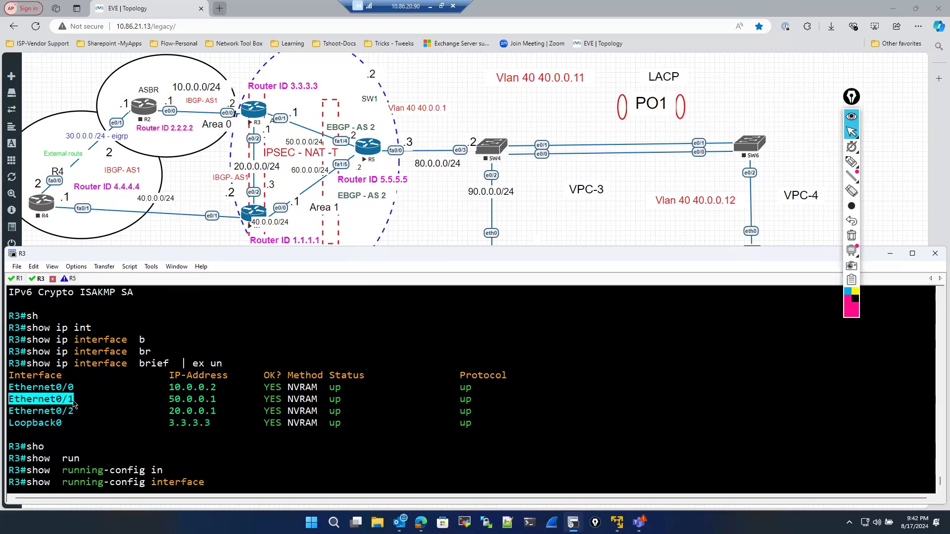
right_click(48, 403)
key(Return)
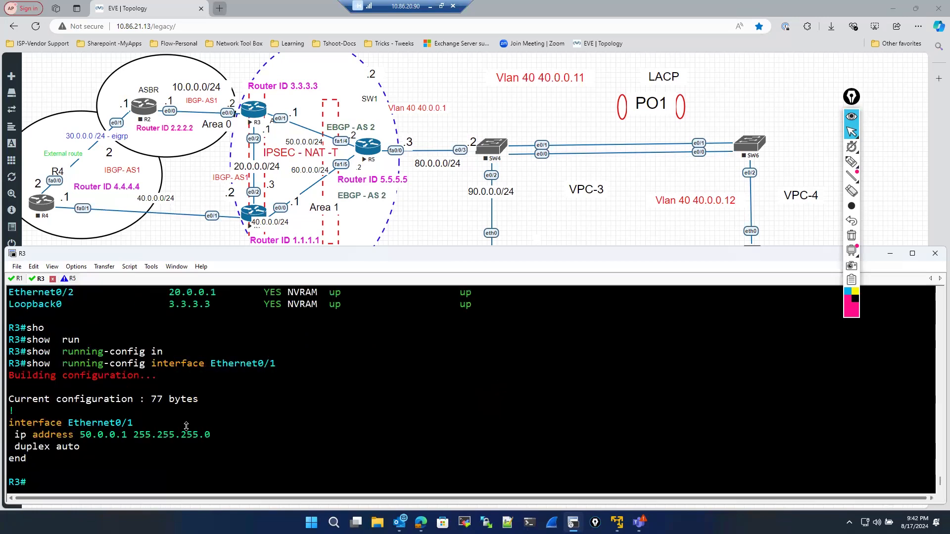
- Enter global configuration mode and open interface Ethernet0/1 for configuration
text(conf)
key(Tab)
key(Return)
key(Return)
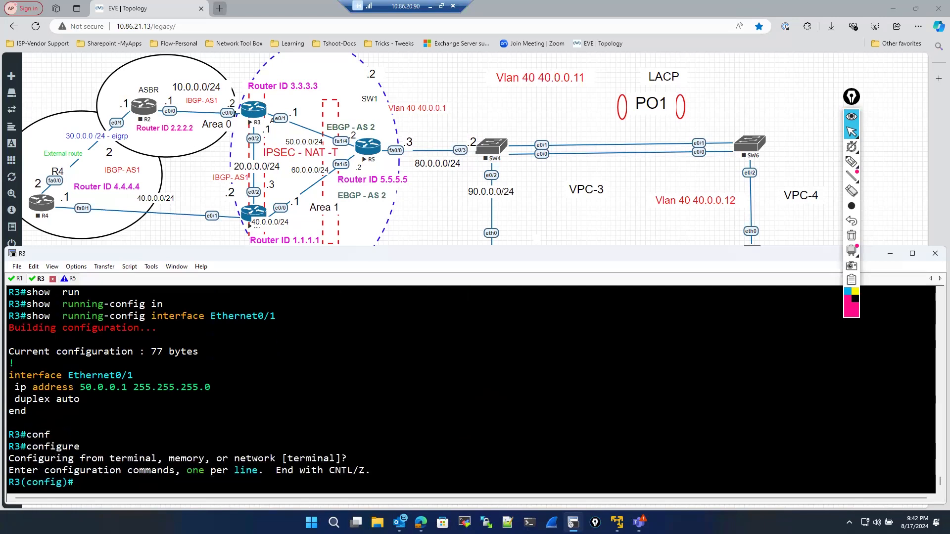
text(int)
key(Tab)
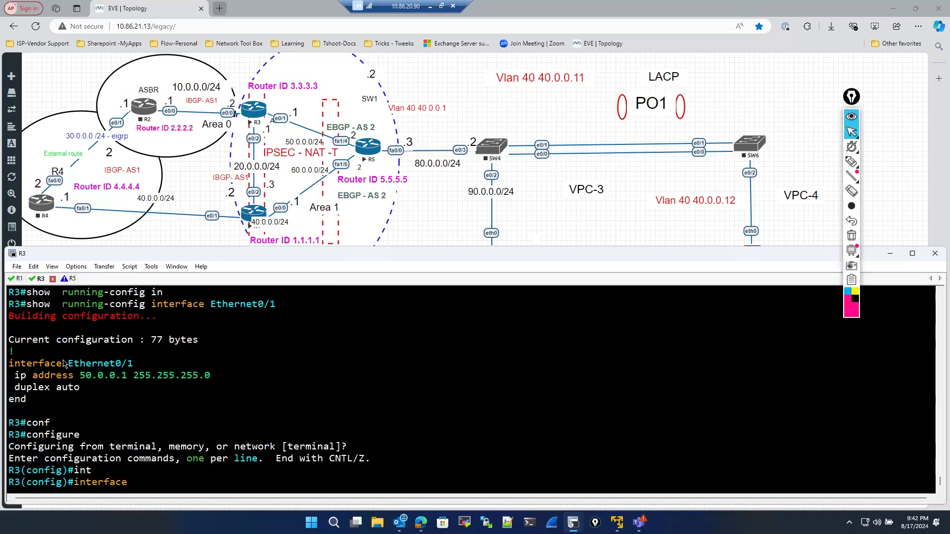
drag(71, 365, 133, 364)
right_click(194, 371)
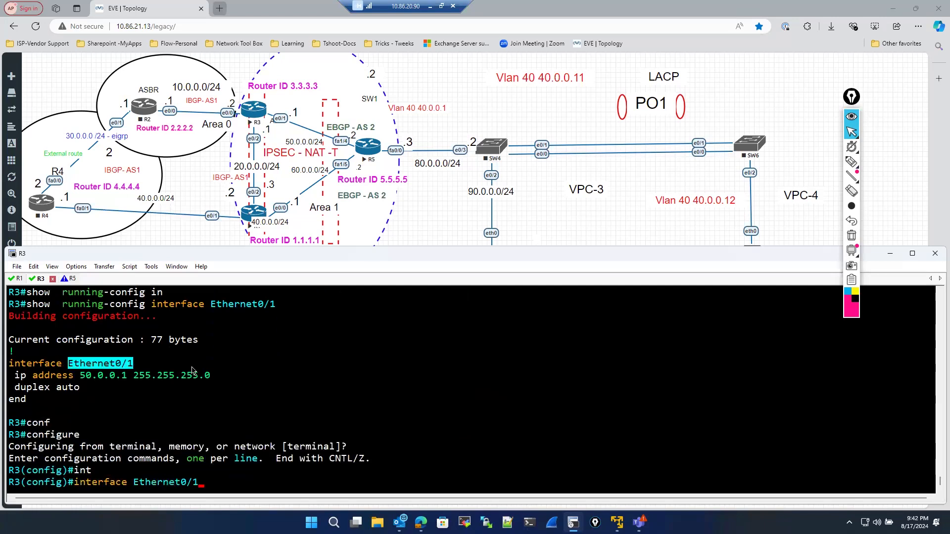
key(Return)
- Apply crypto map cisco to interface Ethernet0/1 on R3 and exit configuration mode
text(cry)
key(Tab)
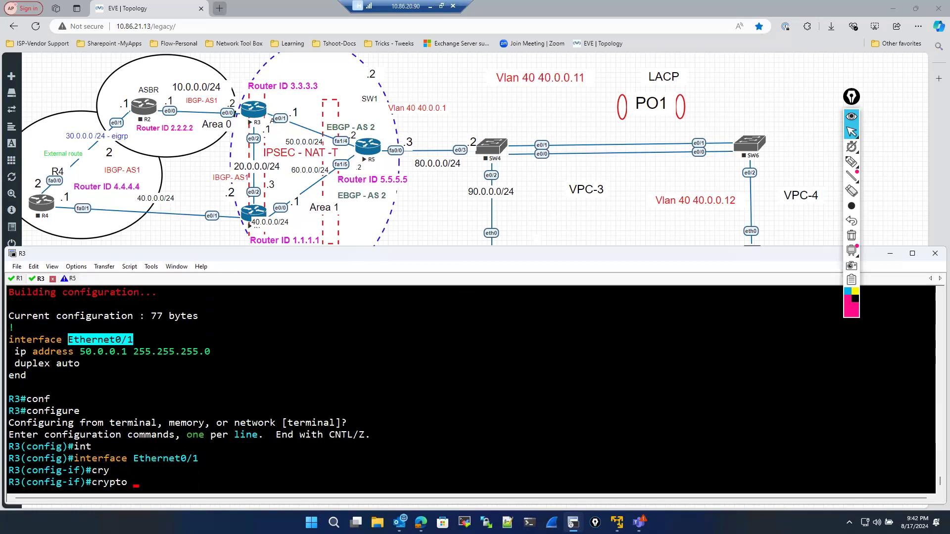
text(ma)
key(Tab)
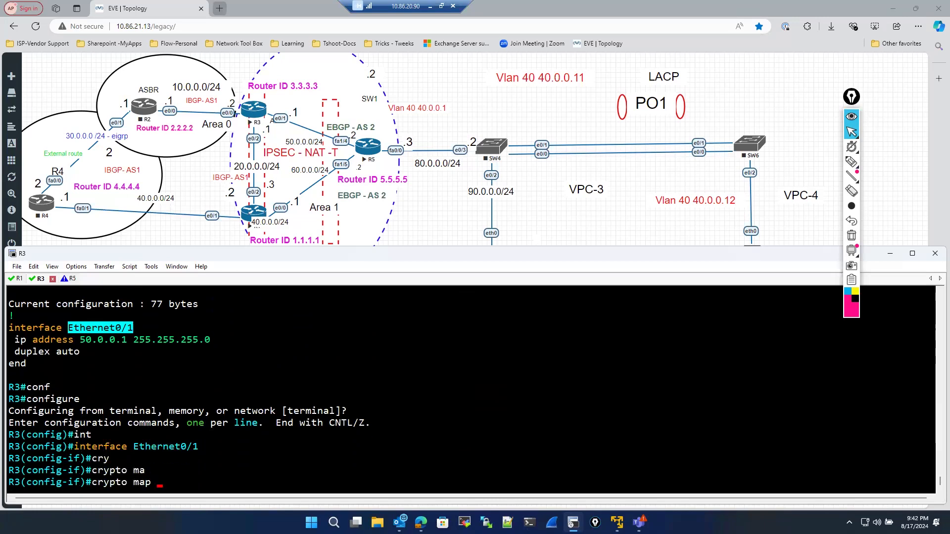
text(cisco)
key(Return)
text(exit)
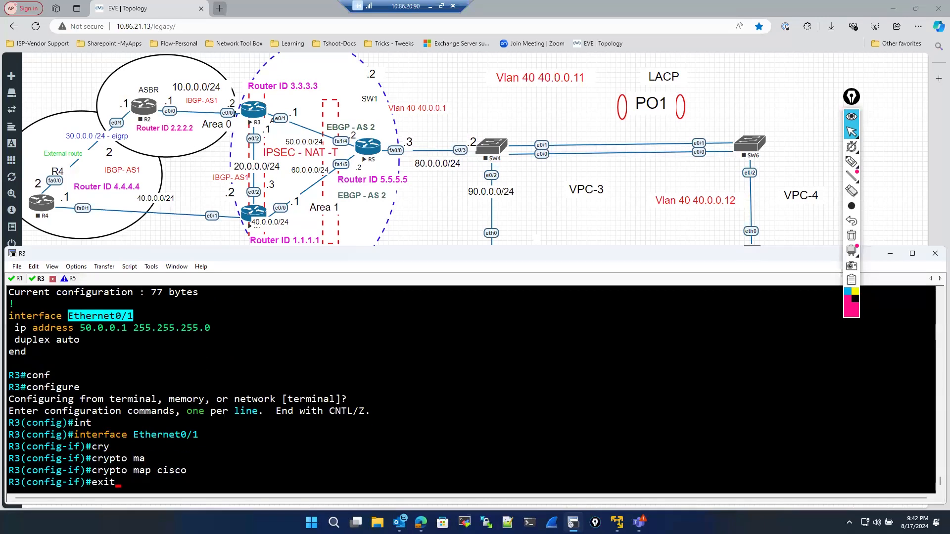
key(Return)
key(Return)
text(exit)
key(Return)
key(Return)
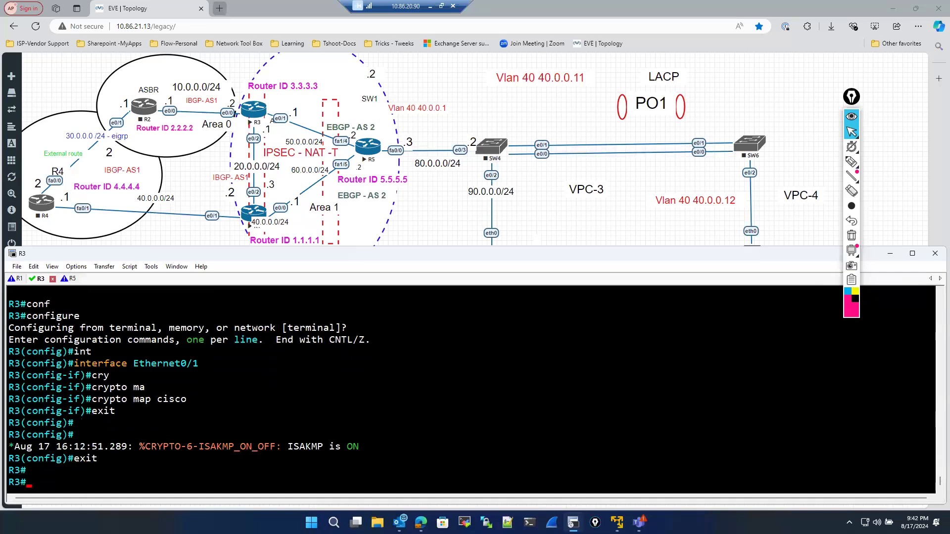
- Show the crypto ISAKMP security associations on R3
text(sh)
key(Tab)
text(o)
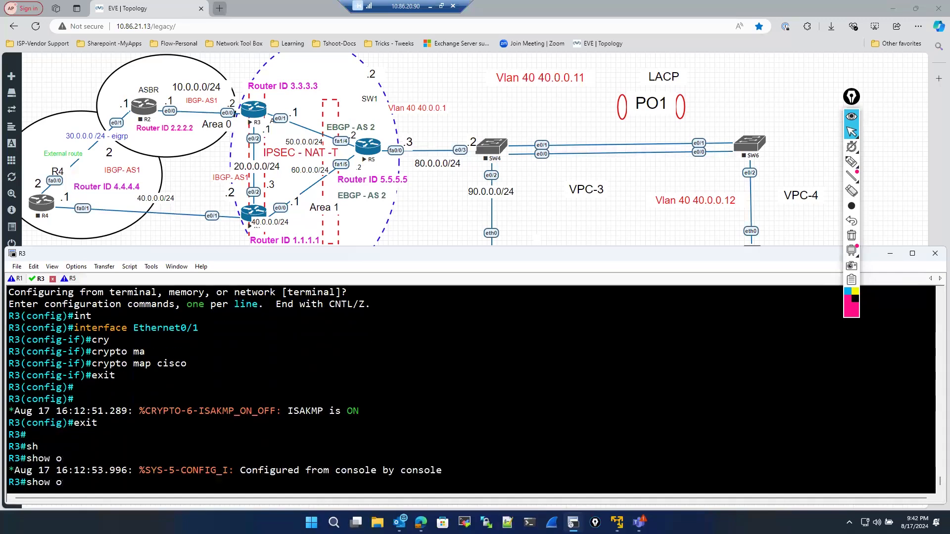
key(BackSpace)
text(cry)
key(Tab)
text(is)
key(Tab)
text(sa)
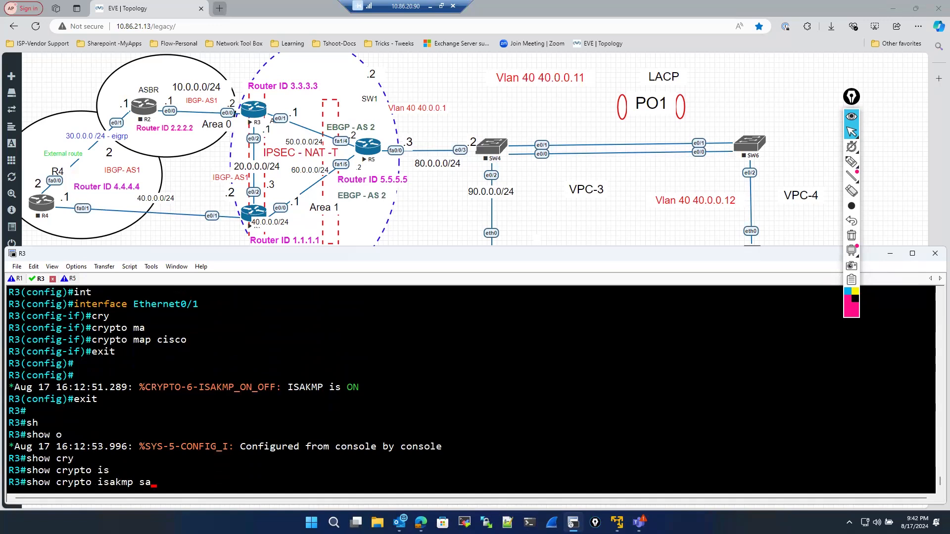
key(Return)
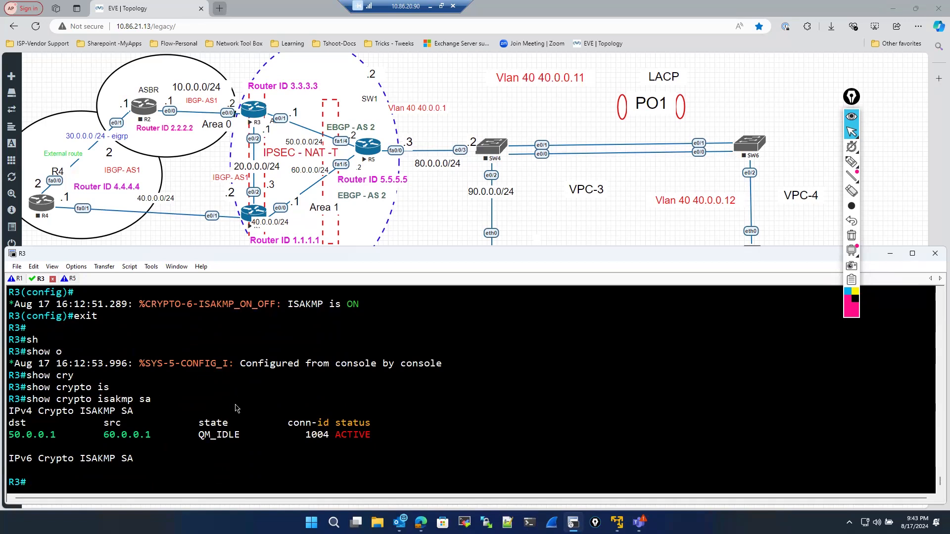
- Show the crypto IPsec security associations and page through the encapsulation counters and SA details
text(sho)
key(Tab)
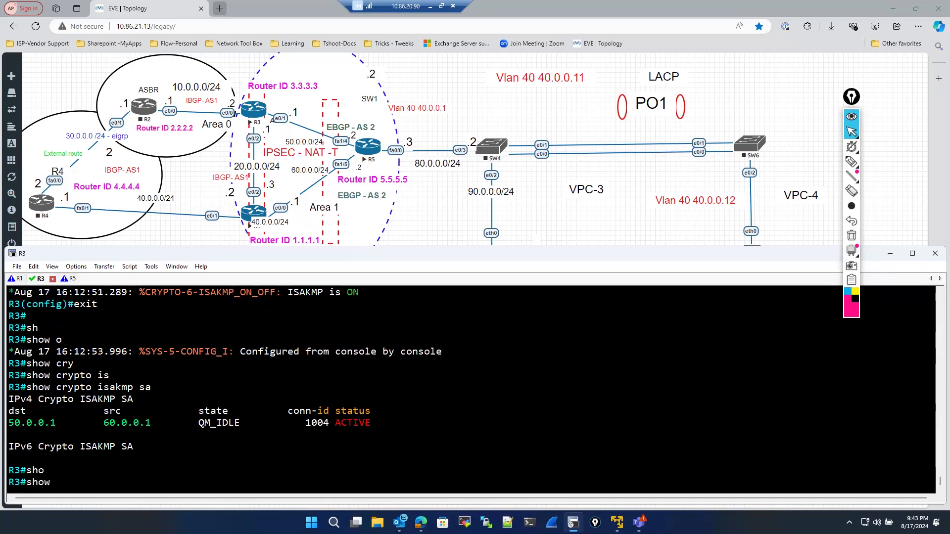
text(cry)
key(Tab)
text(ip)
key(Tab)
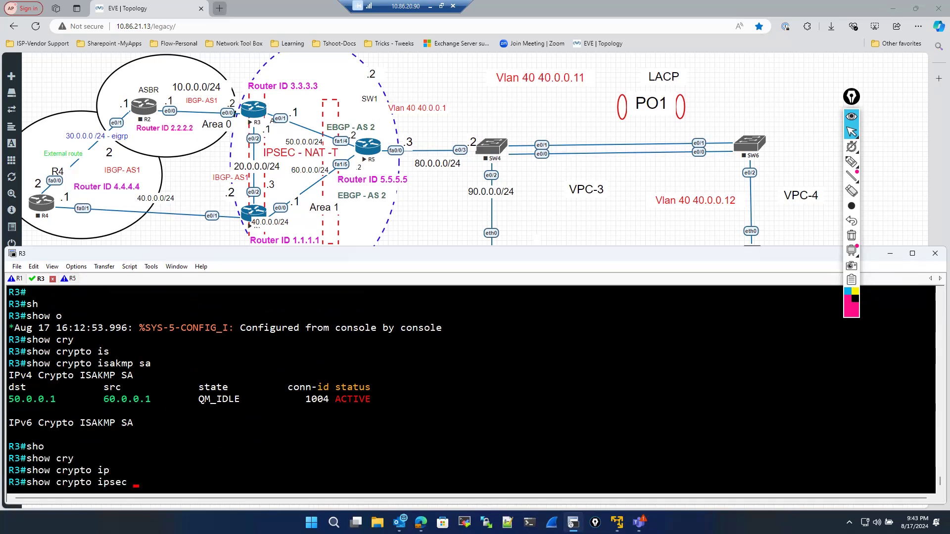
text(sa)
key(Return)
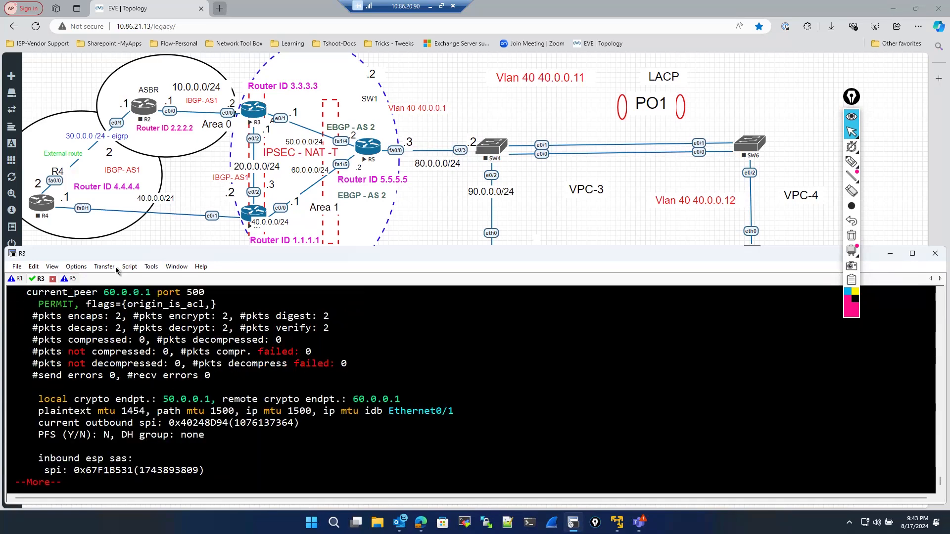
drag(32, 315, 332, 332)
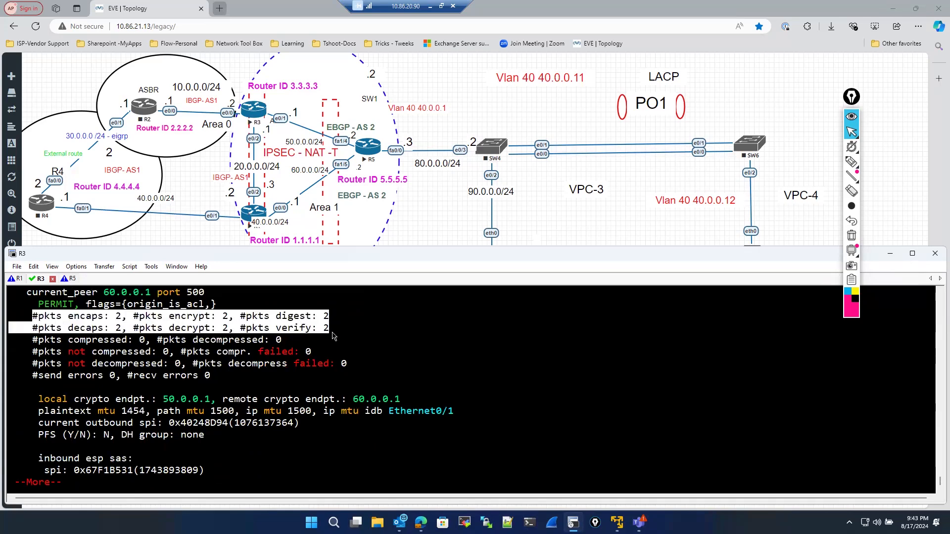
key(space)
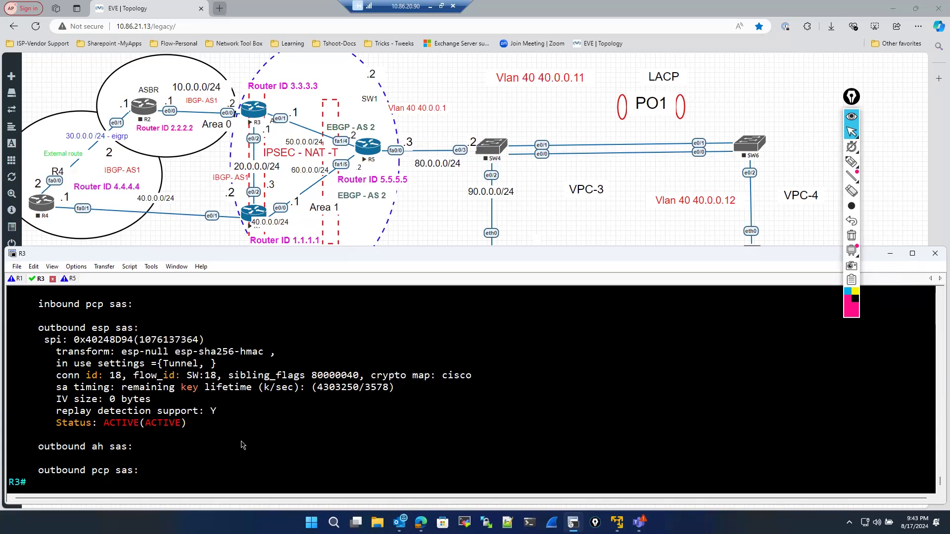
- Show the crypto session status on R3 and examine the peer, IKE SA and IPsec flow lines
text(sho)
key(Tab)
text(cr)
key(Tab)
text(y)
key(Tab)
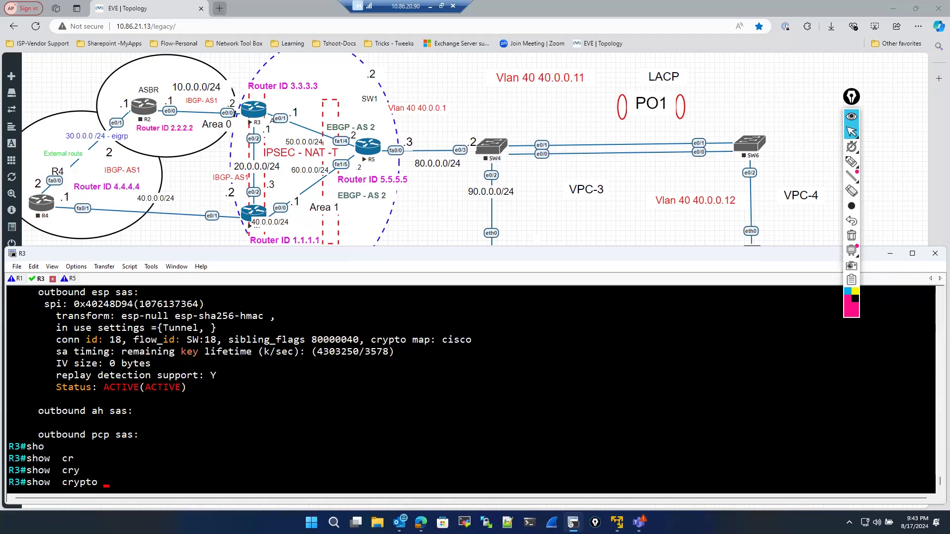
text(se)
key(Tab)
key(Return)
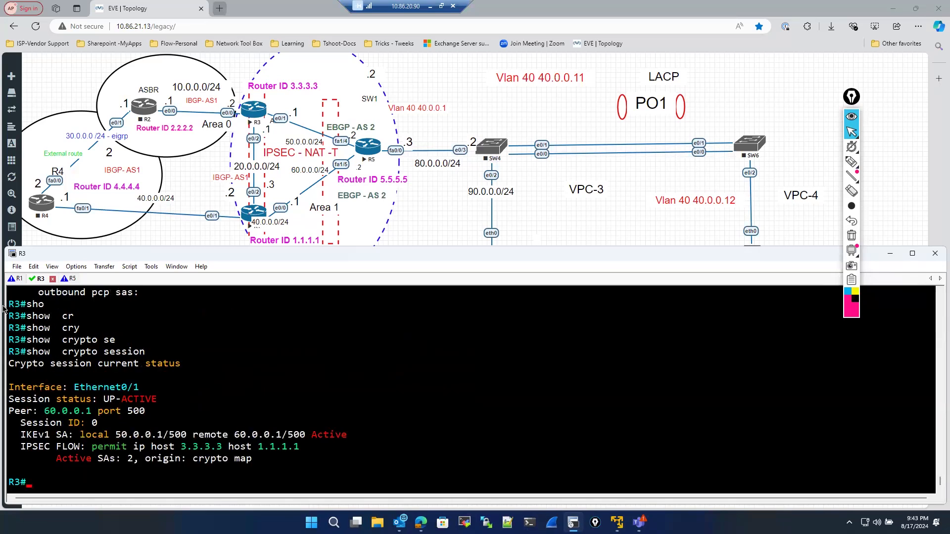
drag(103, 399, 169, 402)
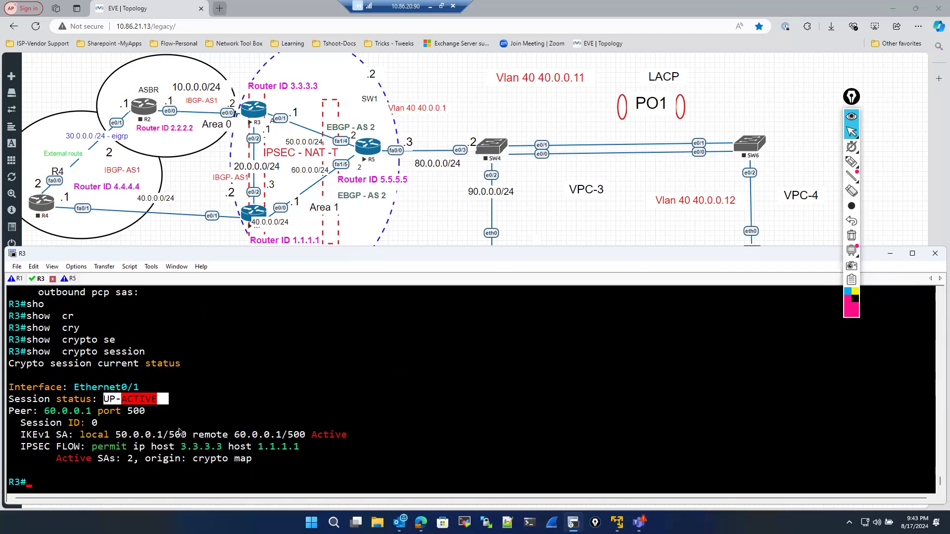
click(179, 430)
drag(29, 444, 314, 469)
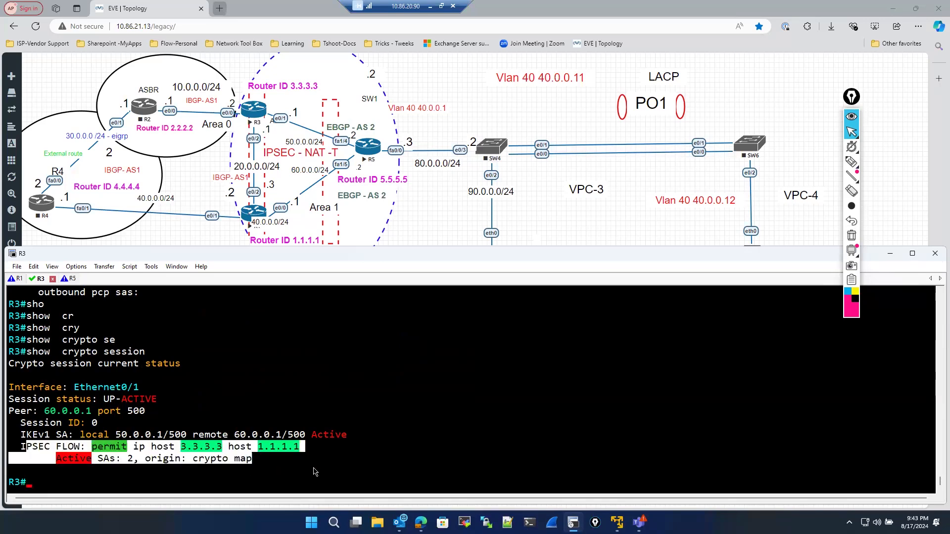
click(350, 407)
- Switch to R1 and review the ISAKMP debug output of the negotiation
click(18, 279)
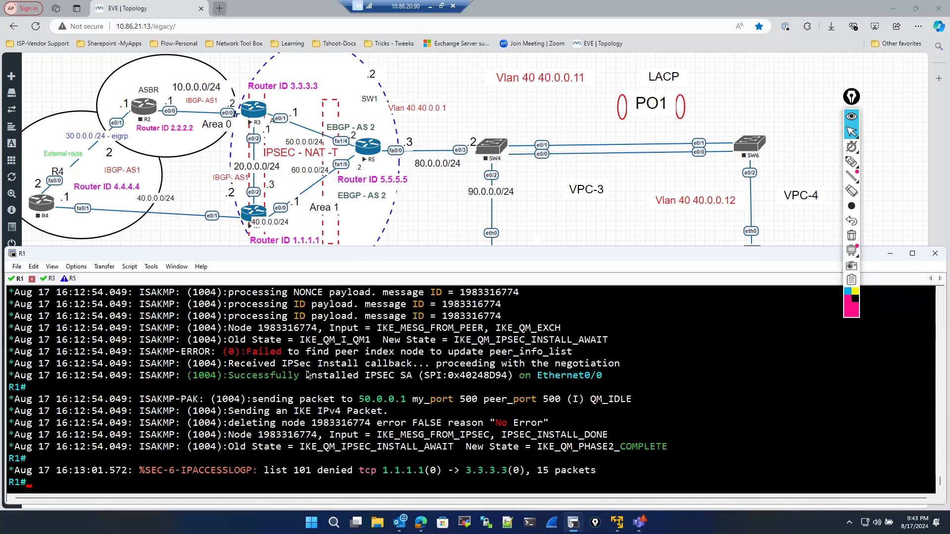
scroll(300, 387, up, 8)
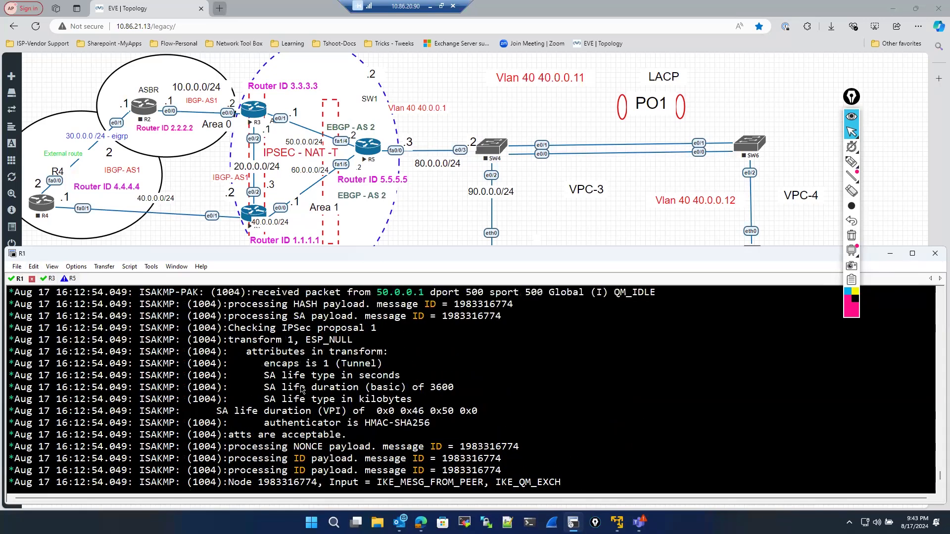
- Turn off all debugging on R1
scroll(300, 386, up, 1)
scroll(303, 391, up, 2)
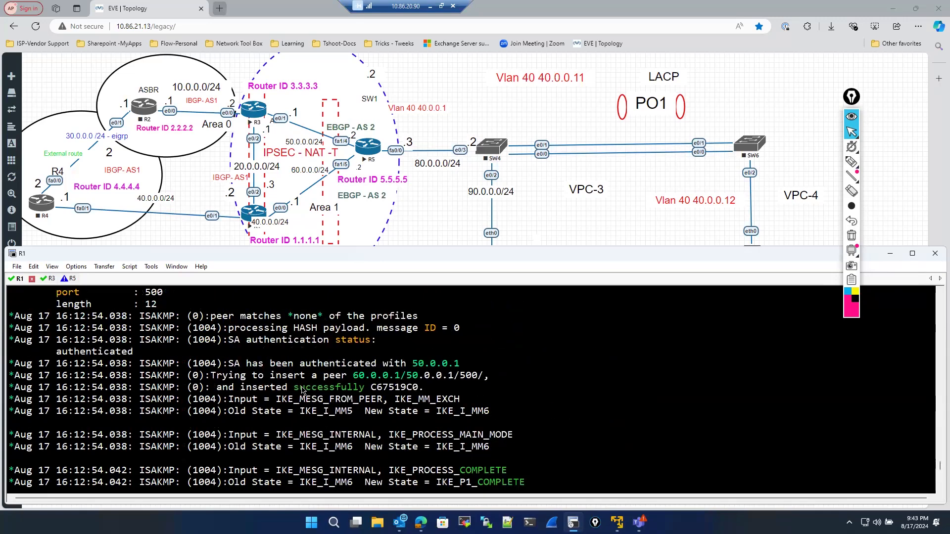
scroll(302, 391, down, 12)
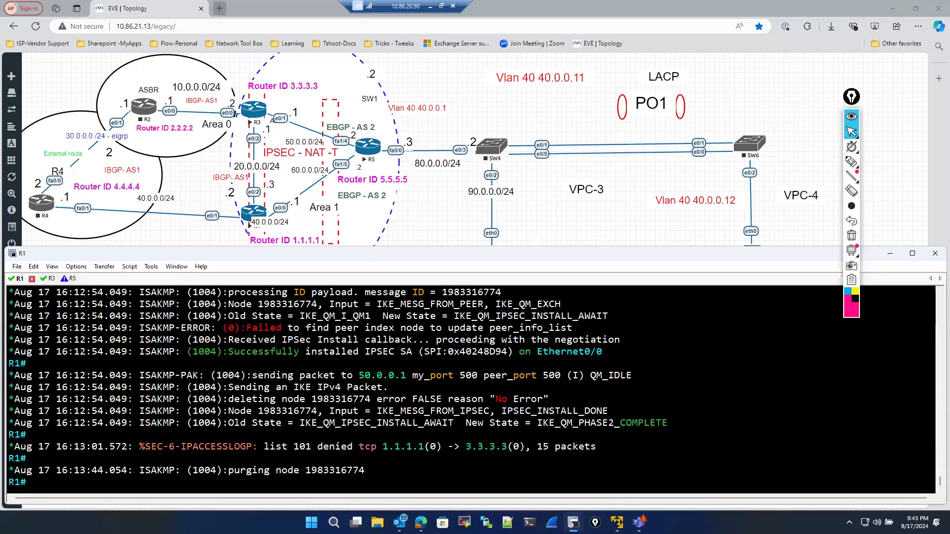
text(u all)
key(Return)
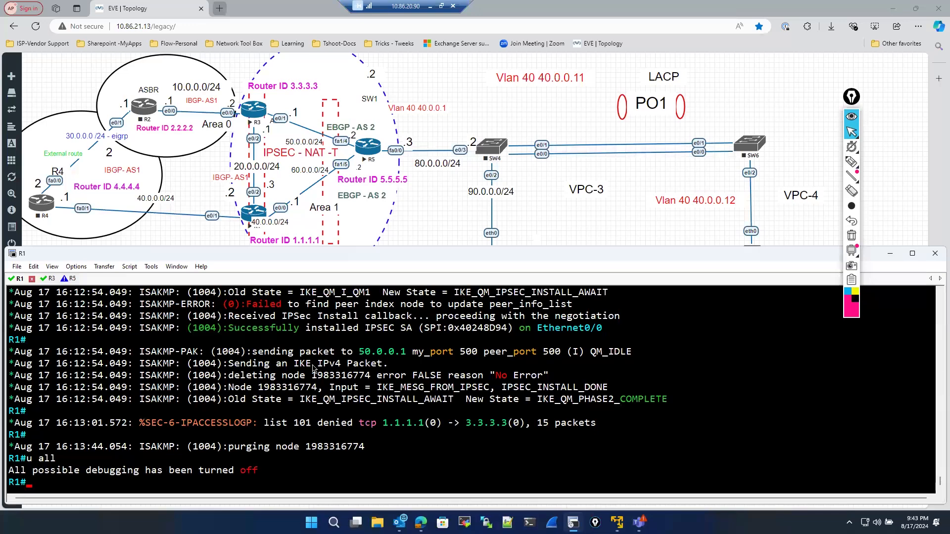
- Review R1's ISAKMP debug output back to the start of the Main Mode and Quick Mode exchanges
scroll(313, 368, up, 10)
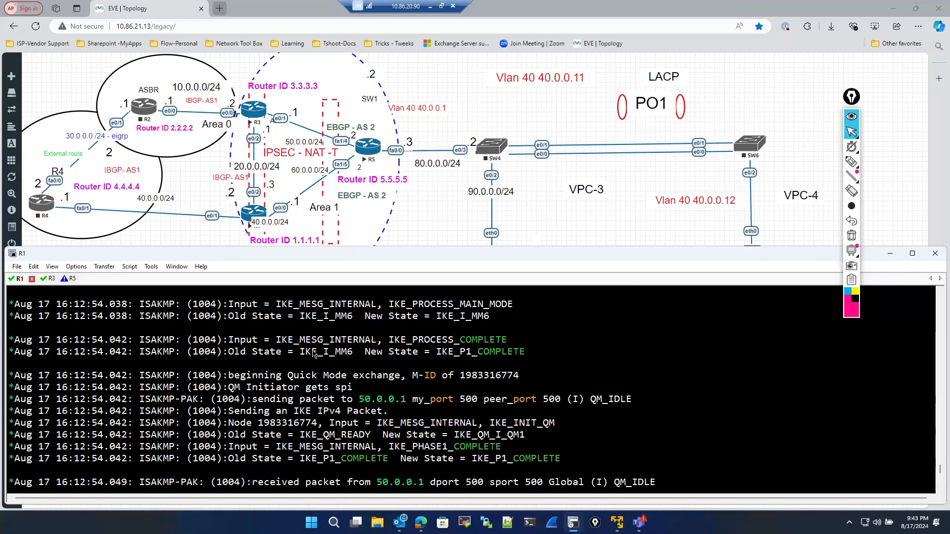
scroll(313, 352, up, 10)
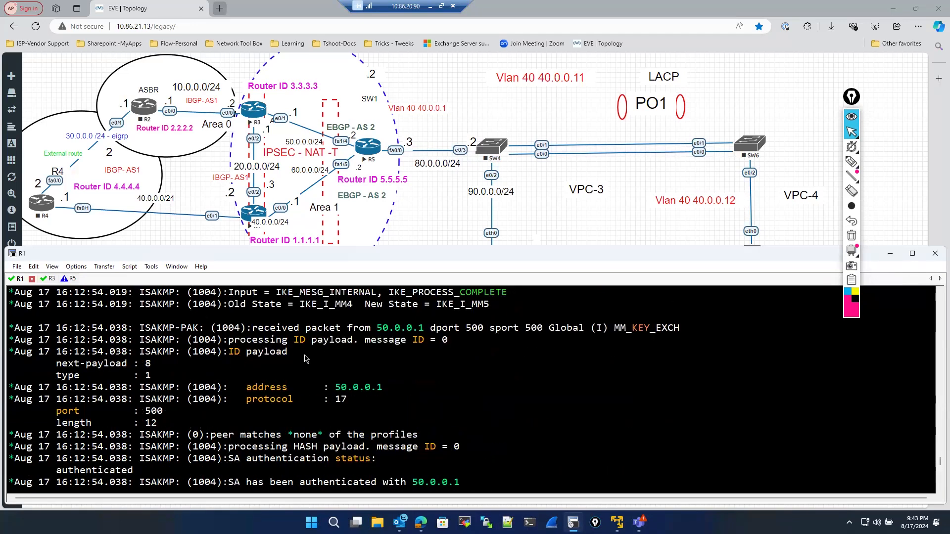
scroll(306, 358, up, 6)
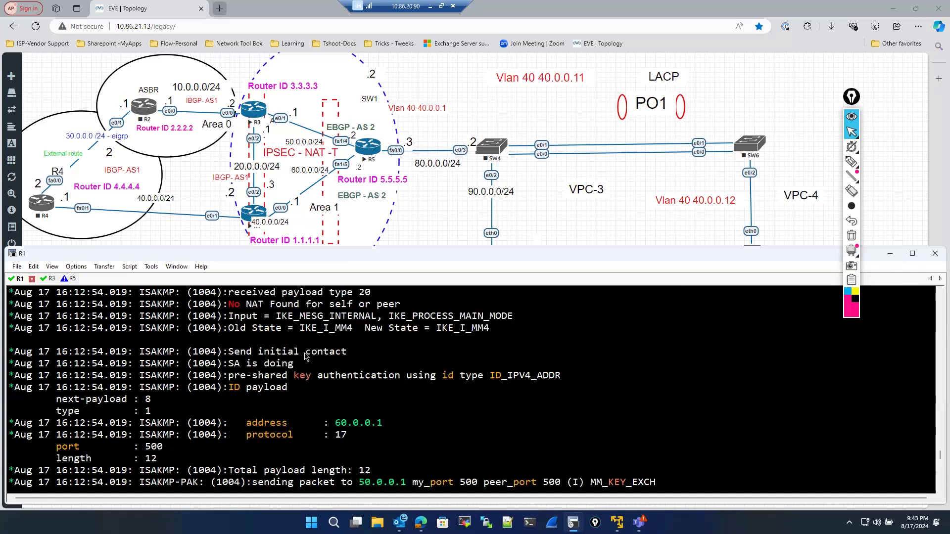
scroll(305, 358, up, 4)
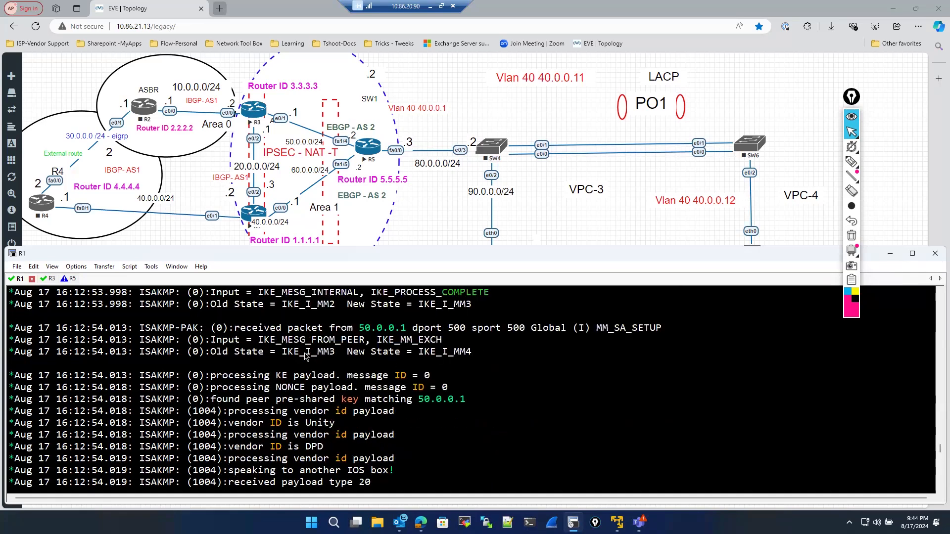
scroll(306, 359, up, 2)
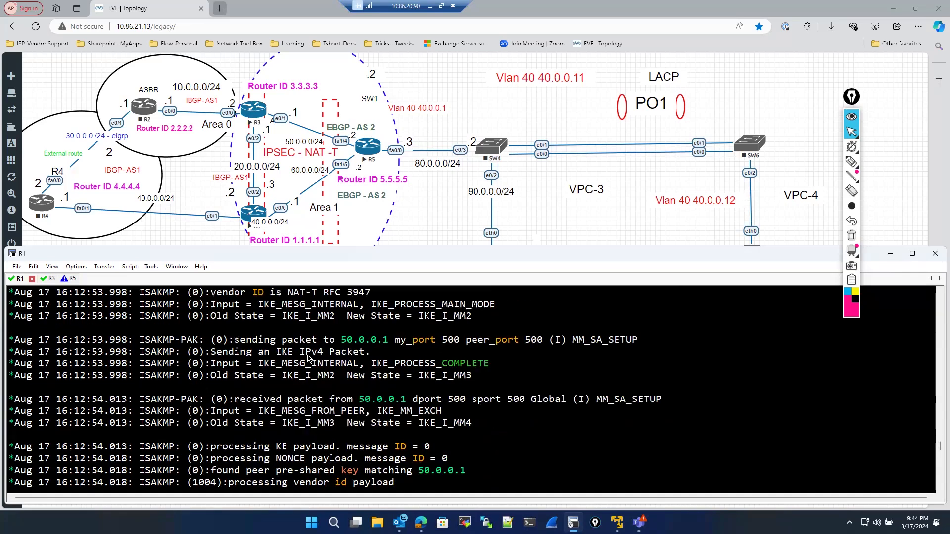
scroll(307, 358, up, 1)
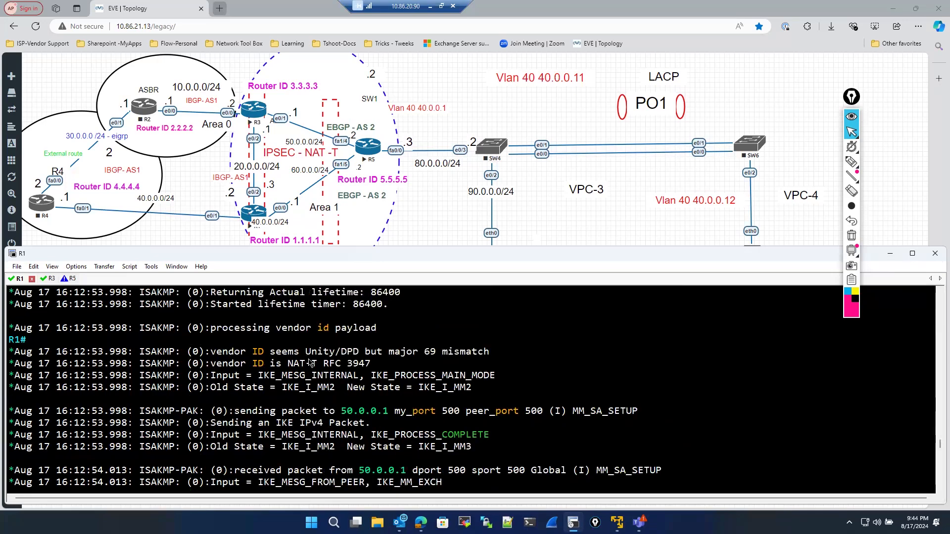
scroll(404, 368, up, 1)
scroll(404, 366, up, 7)
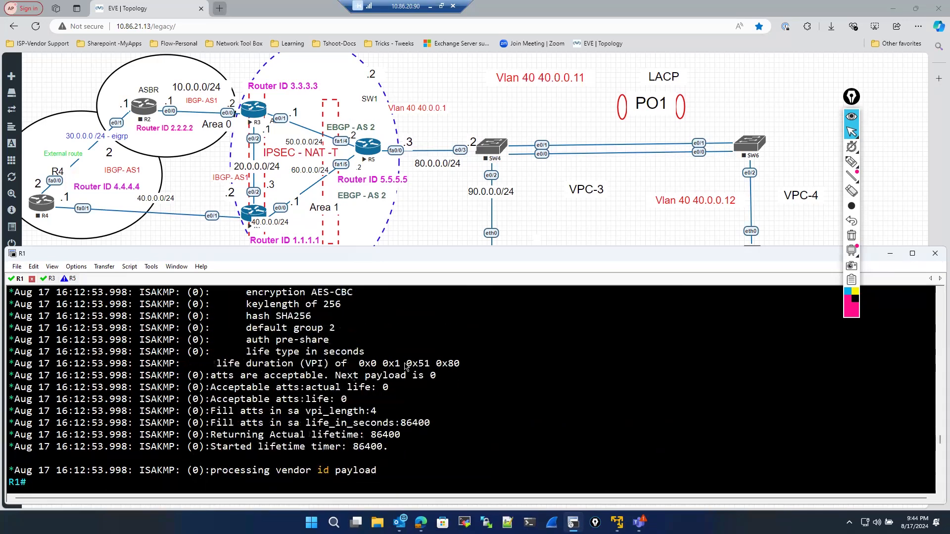
scroll(404, 366, up, 1)
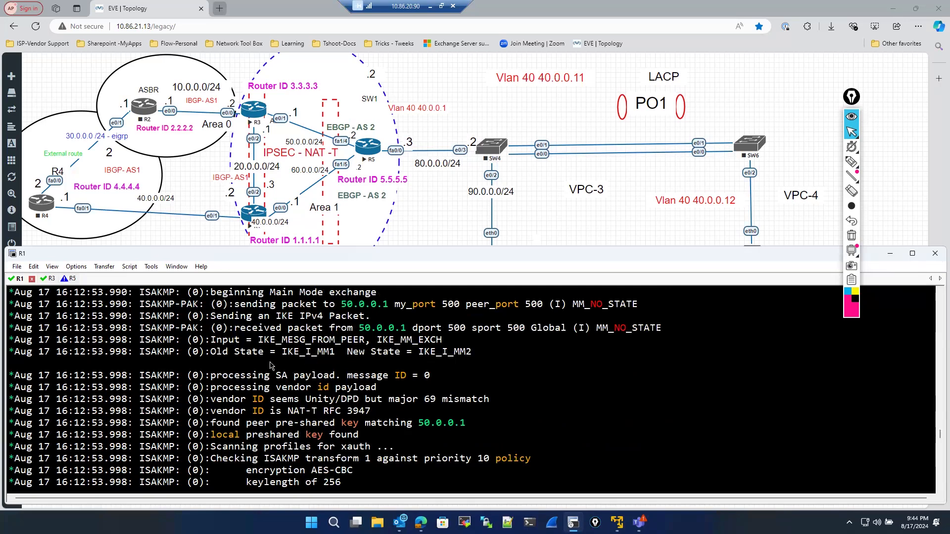
scroll(277, 364, up, 6)
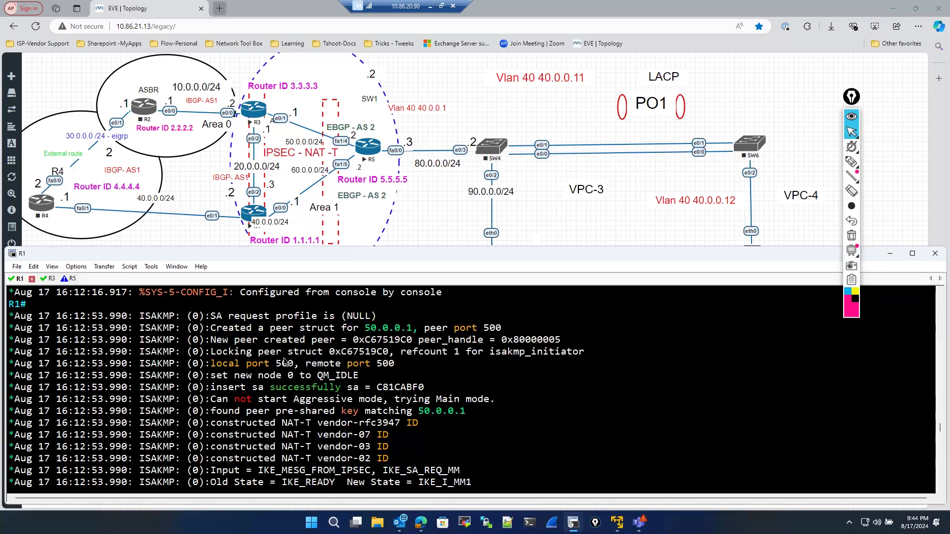
scroll(285, 363, up, 2)
scroll(317, 357, down, 2)
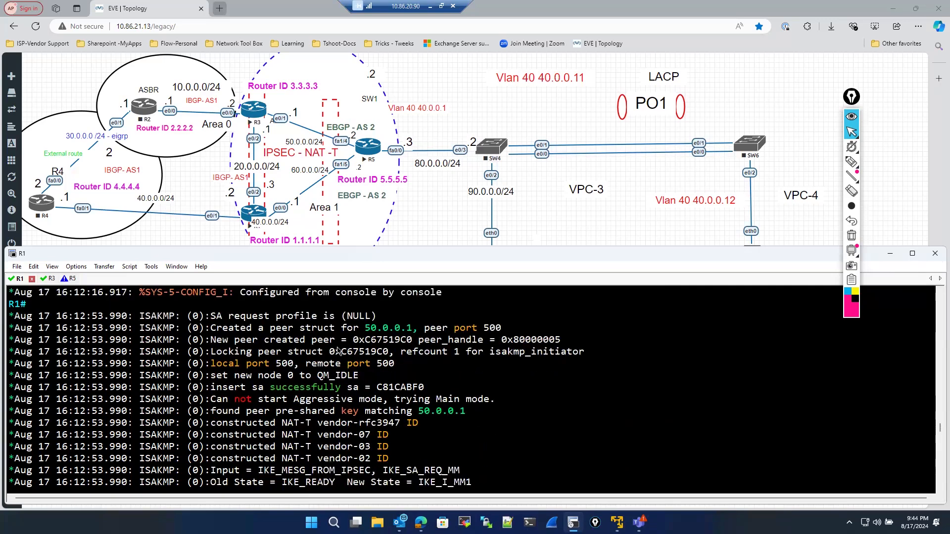
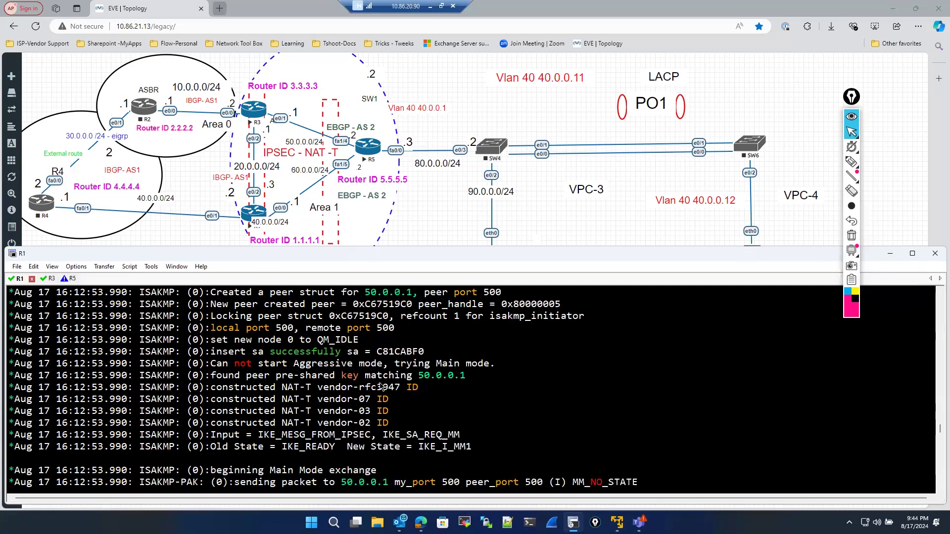
- Continue reviewing R1's ISAKMP debug output through the Main Mode exchange and NAT-T vendor ID messages
scroll(381, 387, up, 1)
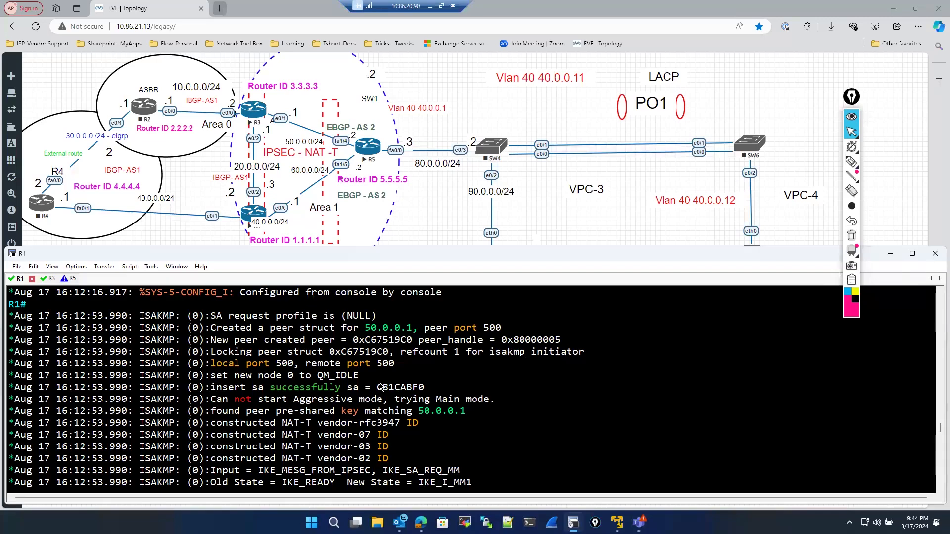
scroll(381, 386, down, 2)
scroll(381, 386, down, 1)
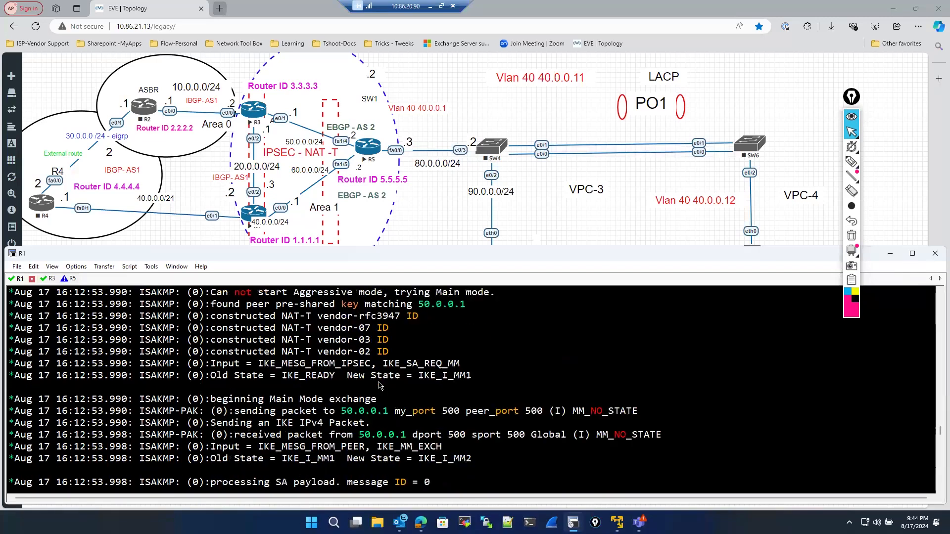
scroll(380, 385, down, 1)
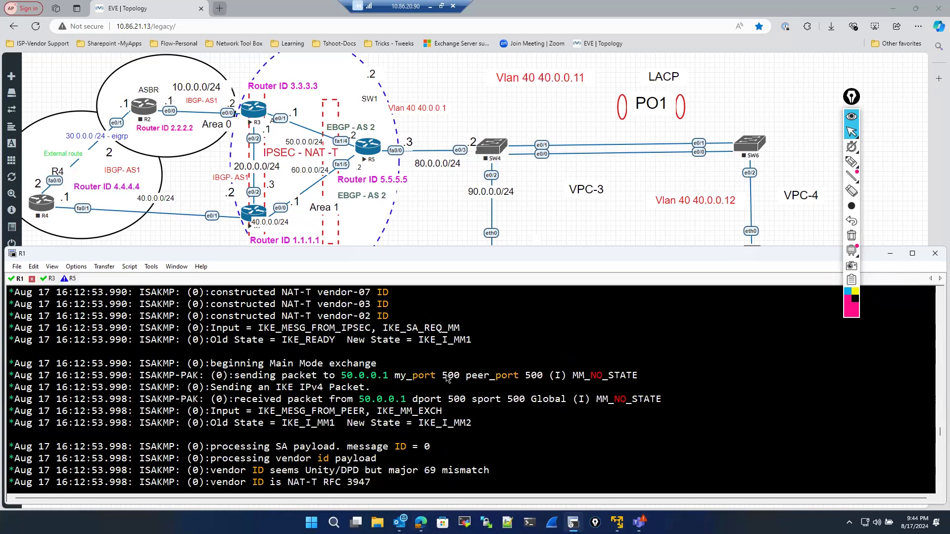
- Return to R1's console and display its IPsec security associations with show crypto ipsec sa
right_click(254, 113)
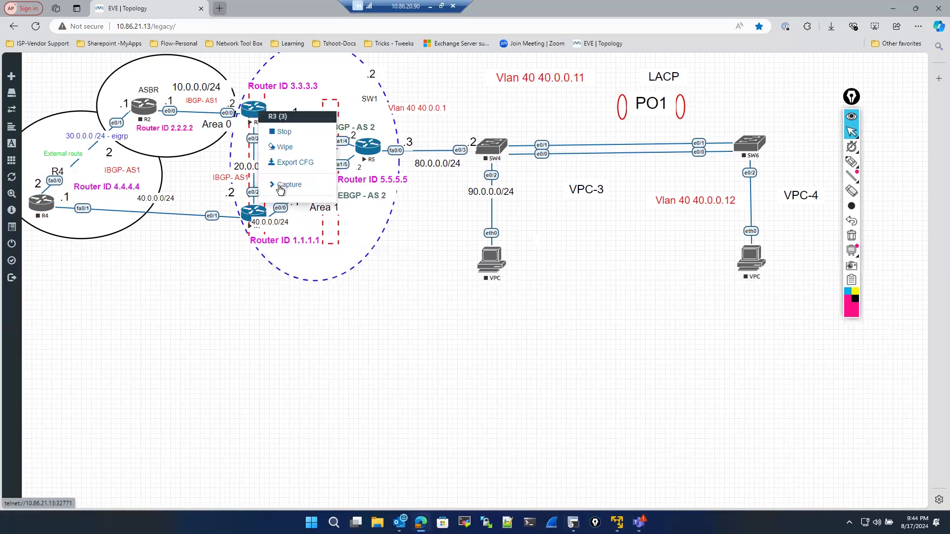
click(607, 349)
click(574, 523)
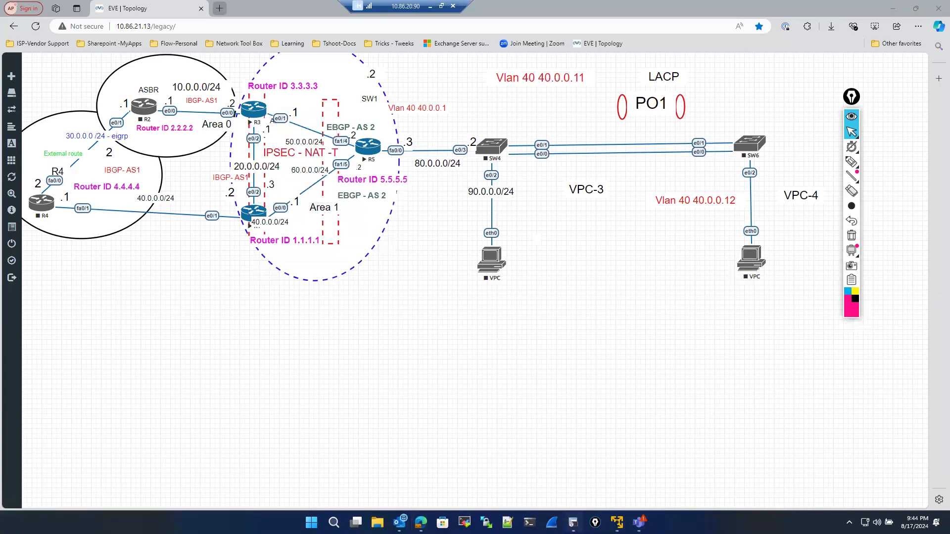
text(s)
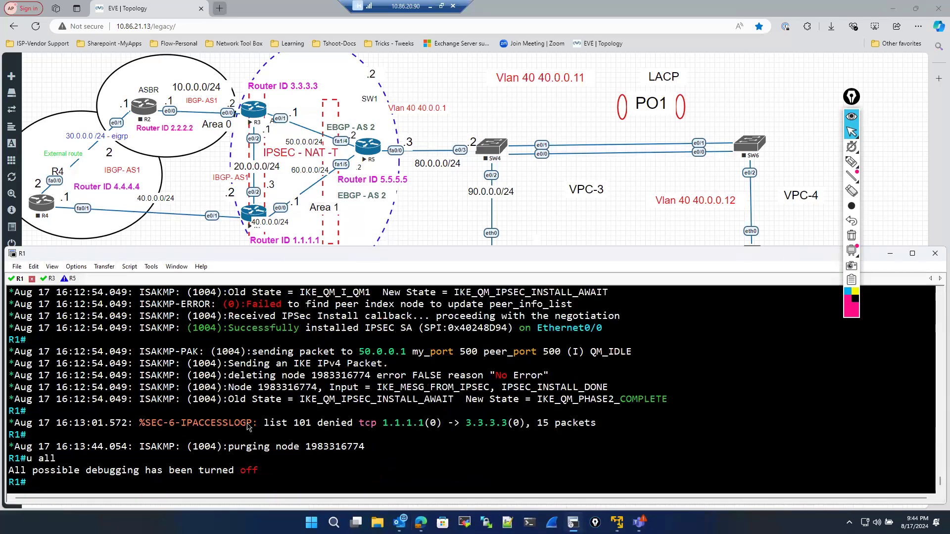
text(ho)
key(Tab)
text(cry)
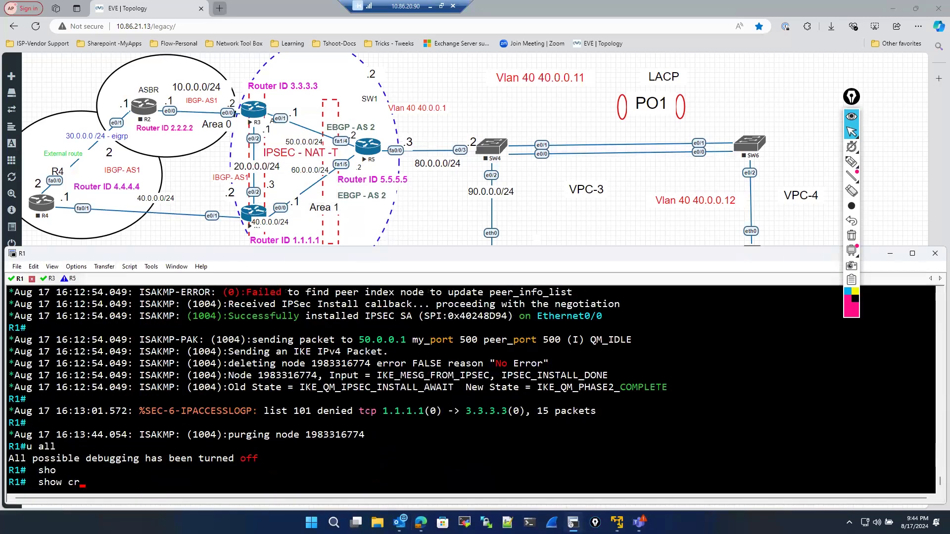
key(Tab)
text(ip)
key(Tab)
text(s)
key(Tab)
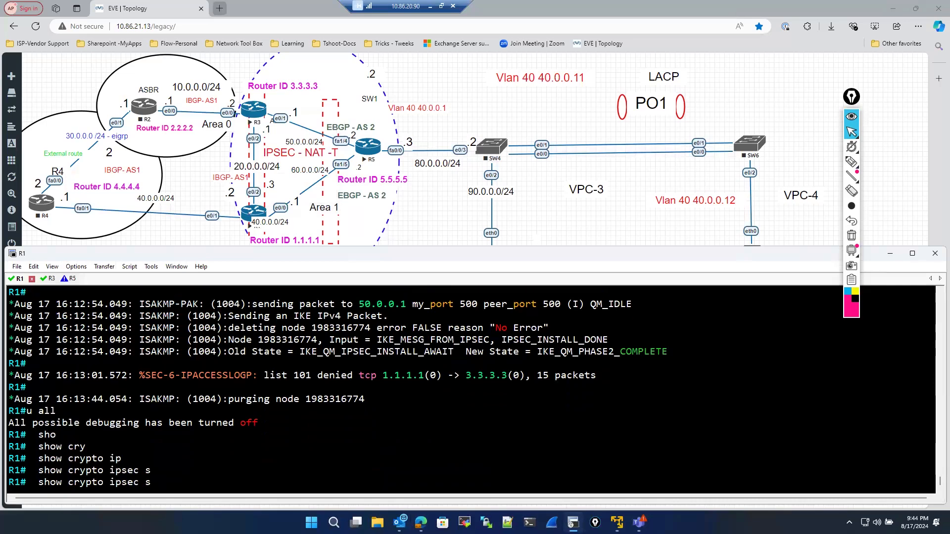
text(a)
key(Return)
- Page through R1's IPsec SA output and examine the encapsulated and decapsulated packet counters
key(space)
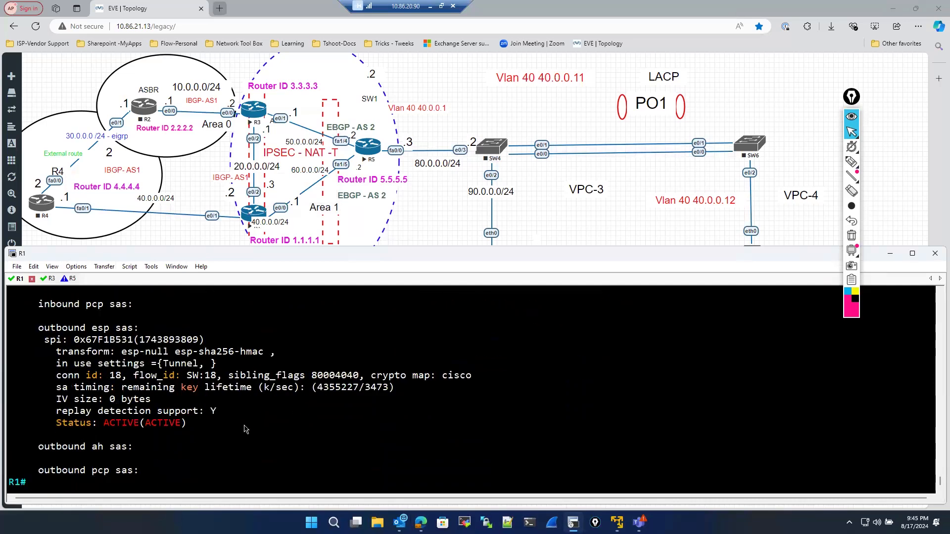
scroll(232, 428, up, 7)
scroll(228, 427, up, 2)
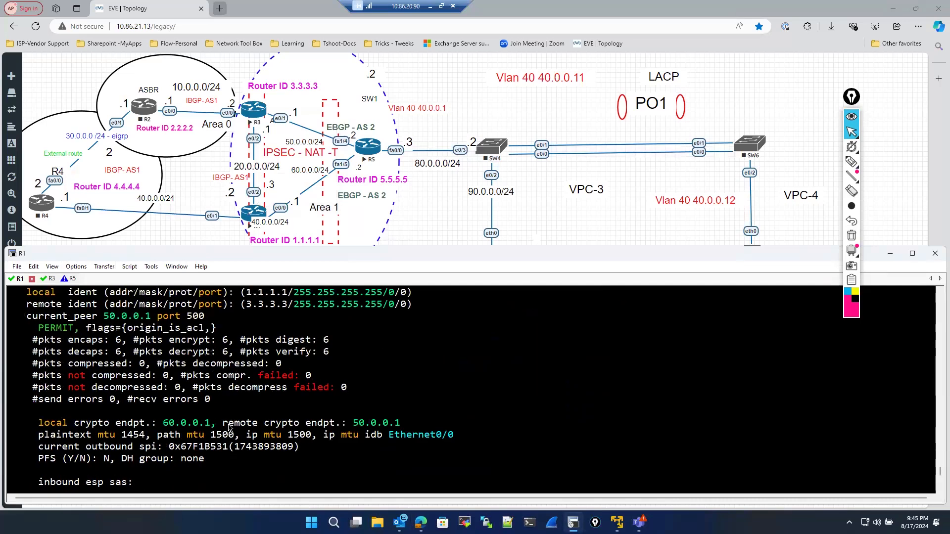
drag(42, 345, 331, 356)
scroll(304, 416, down, 10)
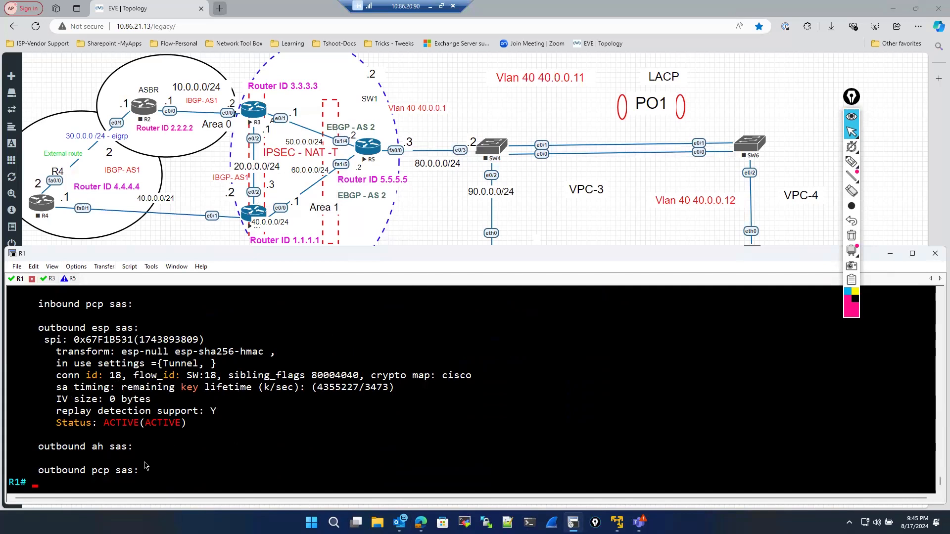
- Ping 3.3.3.3 from R1 using source 1.1.1.1 with a repeat count of 100
key(Return)
key(Return)
text(ping )
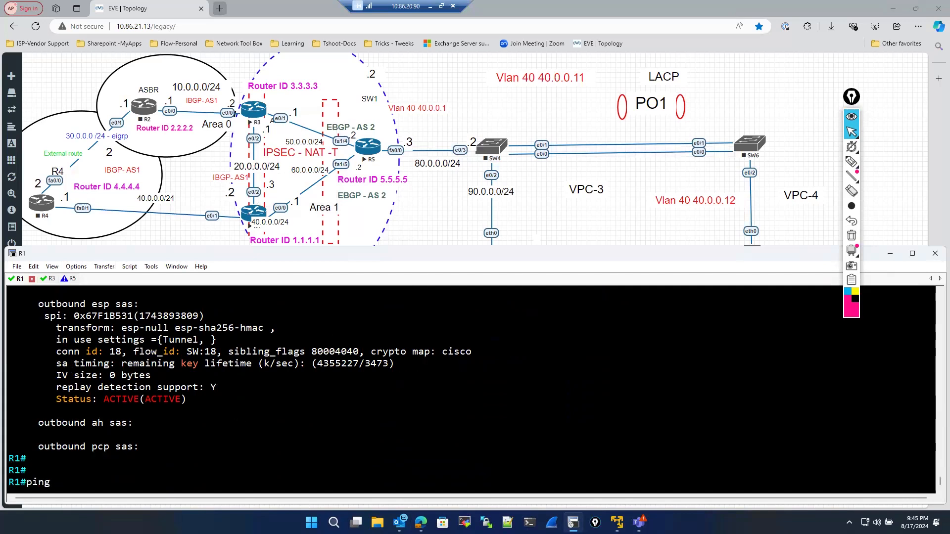
text(3.3.3.3 sou)
key(Tab)
text(1)
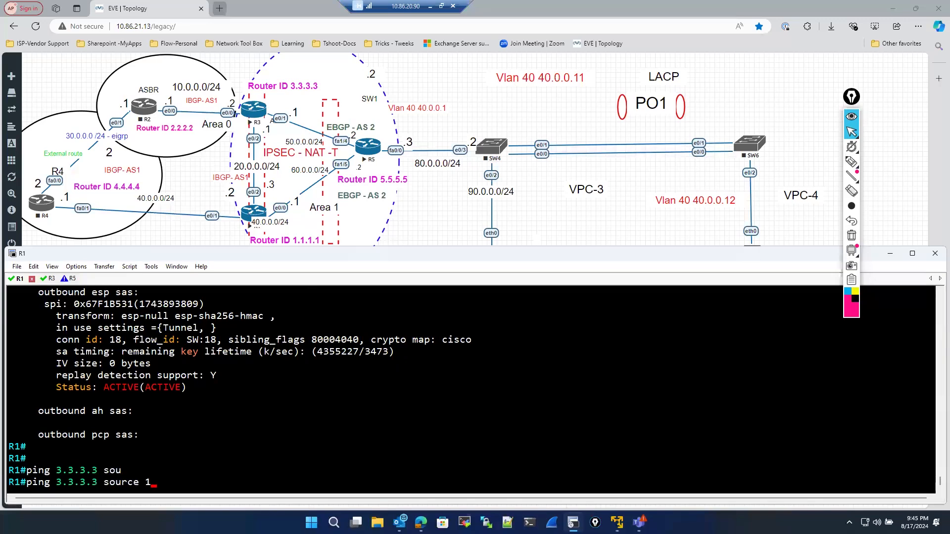
text(.1.1.1 re)
key(Tab)
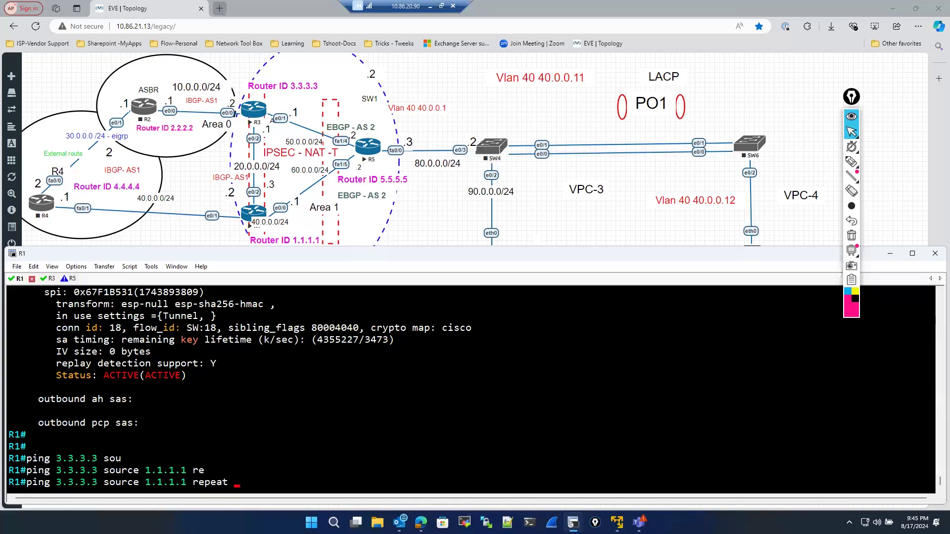
text(100)
key(Return)
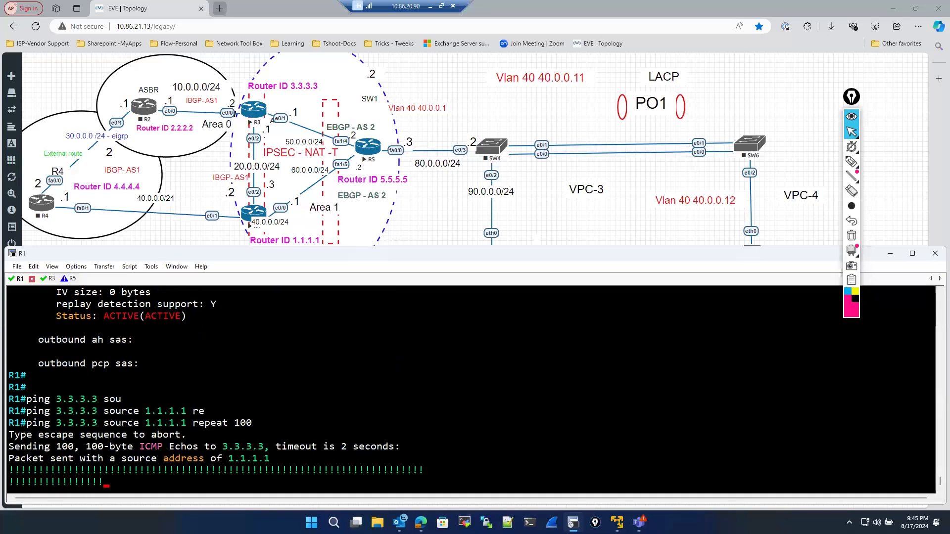
key(Up)
key(Up)
key(Up)
key(Up)
key(Up)
key(Up)
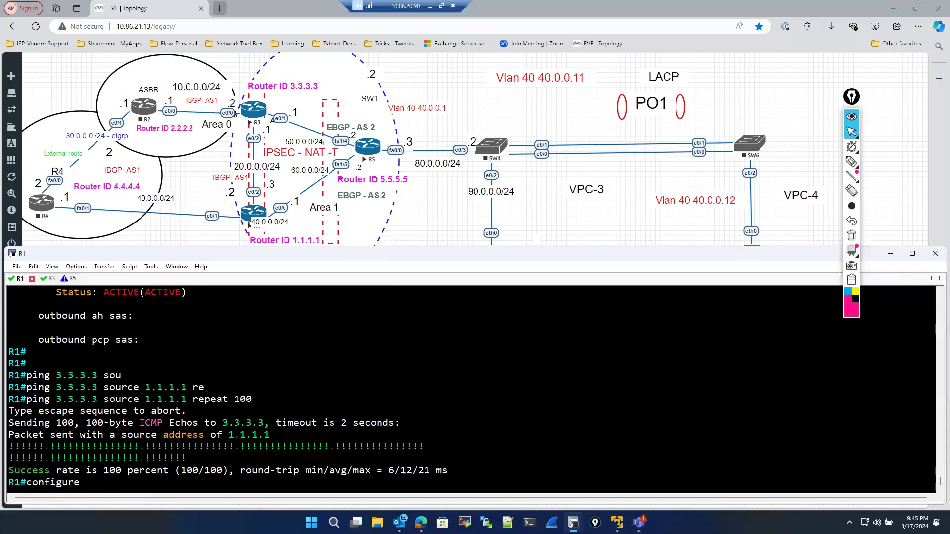
key(Up)
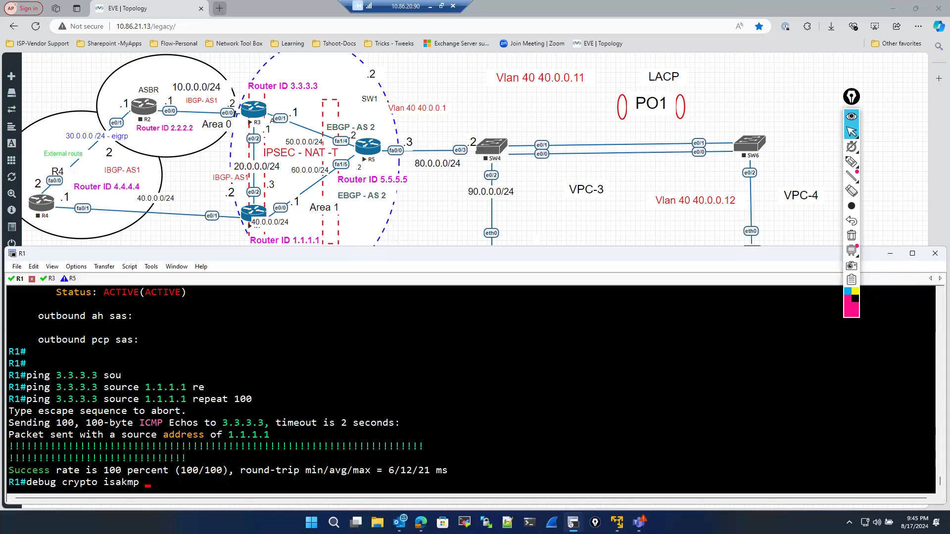
key(Up)
key(BackSpace)
key(BackSpace)
key(BackSpace)
key(BackSpace)
key(BackSpace)
key(BackSpace)
key(BackSpace)
key(BackSpace)
key(BackSpace)
key(BackSpace)
key(BackSpace)
key(BackSpace)
key(BackSpace)
key(BackSpace)
key(BackSpace)
key(BackSpace)
key(BackSpace)
key(BackSpace)
key(BackSpace)
key(BackSpace)
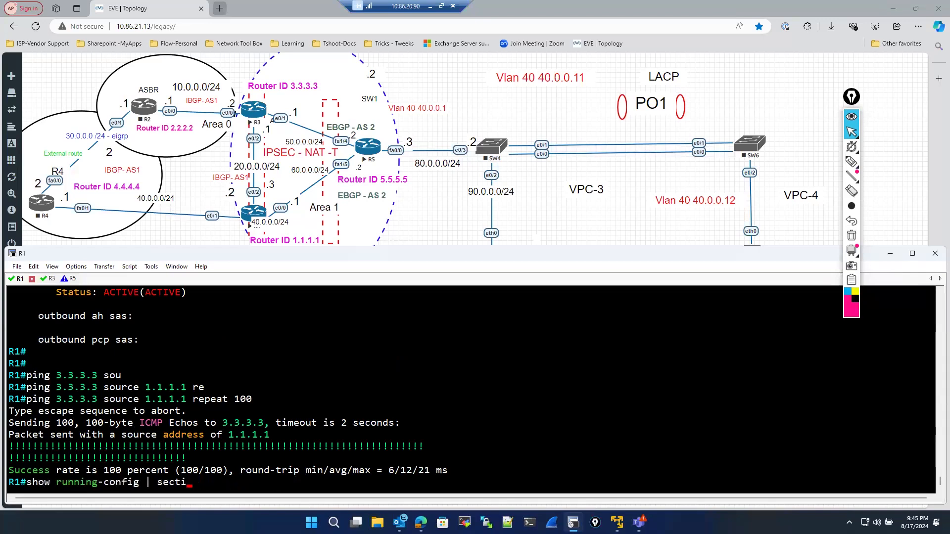
- Display R1's IPsec security associations again with show crypto ipsec sa
text(sho)
key(Tab)
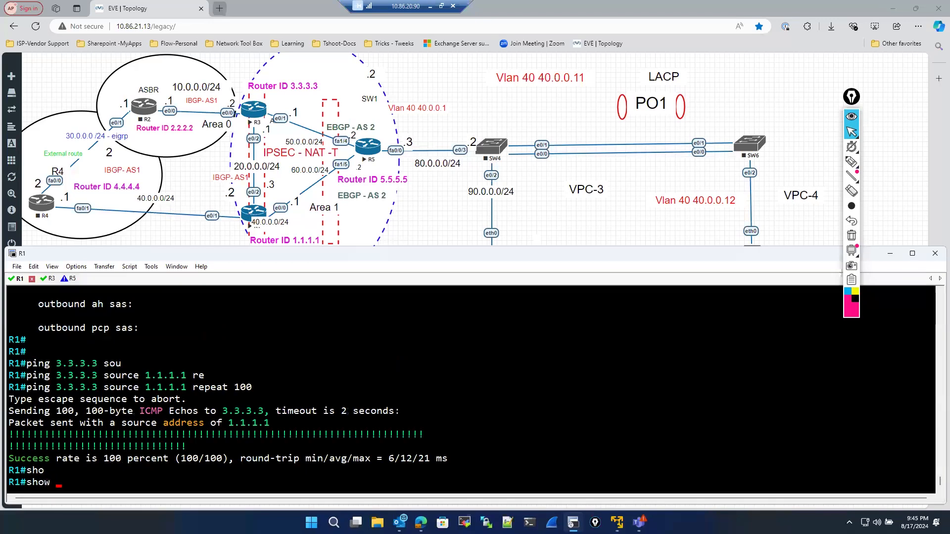
text(cry)
key(Tab)
text(is)
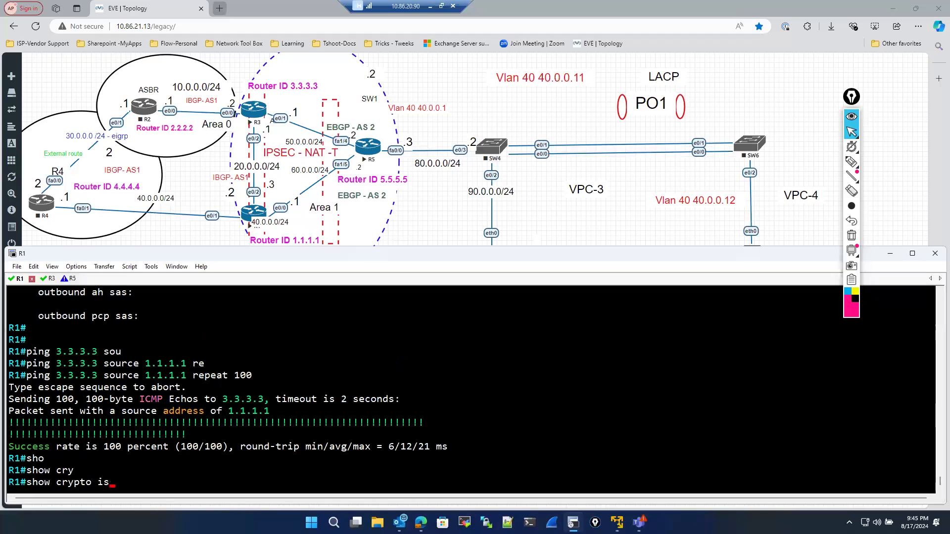
key(Tab)
key(BackSpace)
key(BackSpace)
key(BackSpace)
key(BackSpace)
key(BackSpace)
key(BackSpace)
key(BackSpace)
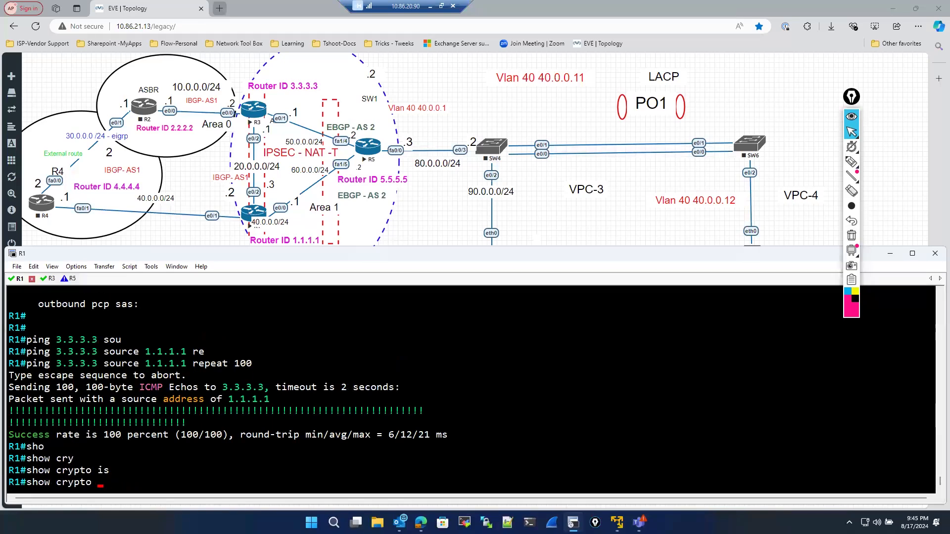
text(ip)
key(Tab)
text(sa)
key(Return)
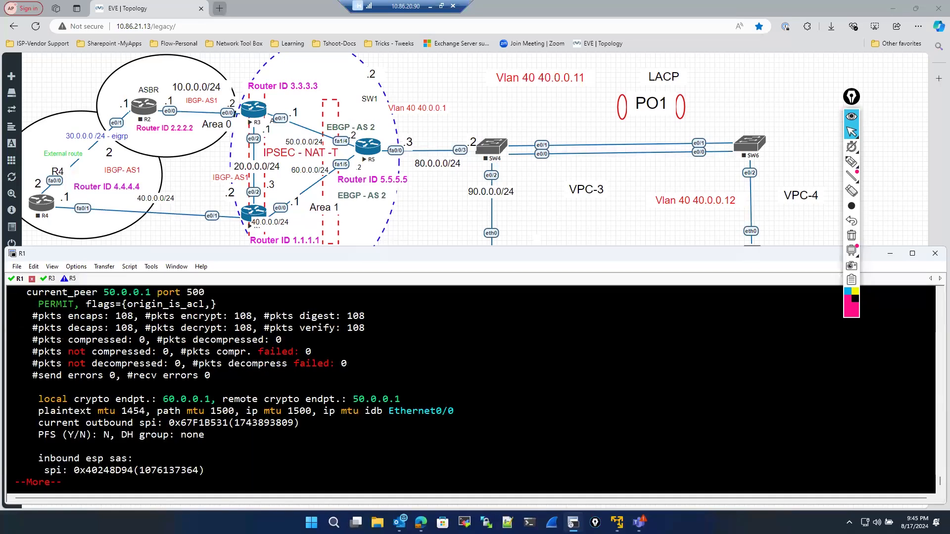
- Examine the encaps and decaps packet counters in R1's IPsec SA output and page to its end
drag(40, 317, 365, 332)
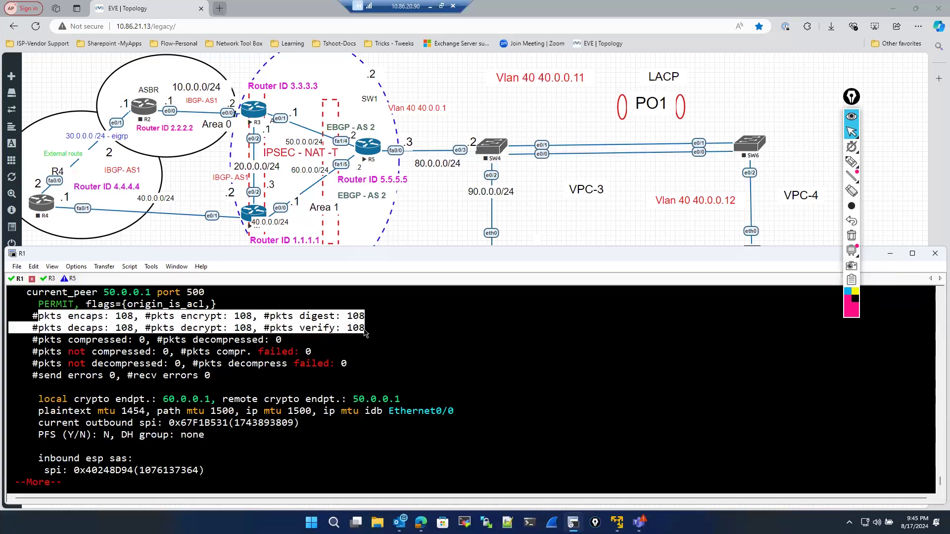
key(space)
key(space)
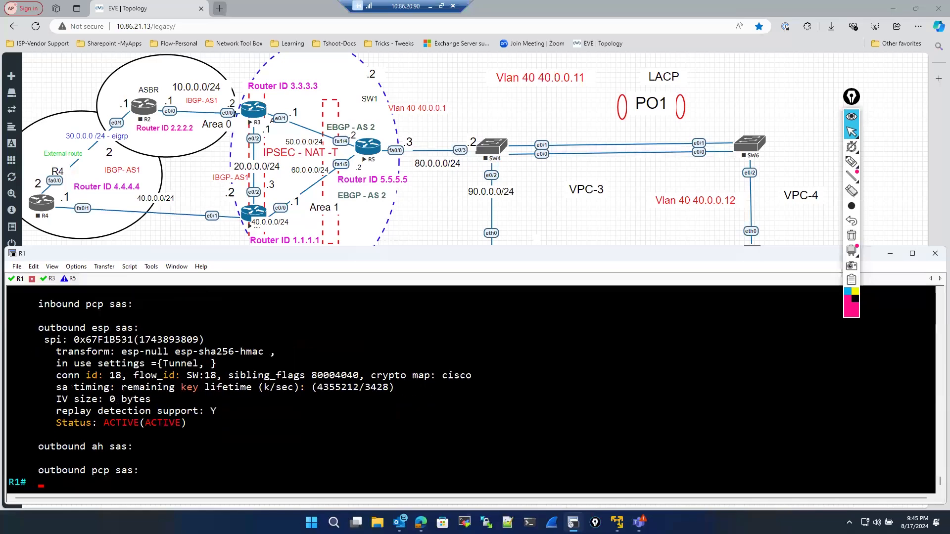
key(Up)
key(Up)
key(Up)
key(Up)
key(Up)
key(Up)
key(Up)
key(Up)
key(Up)
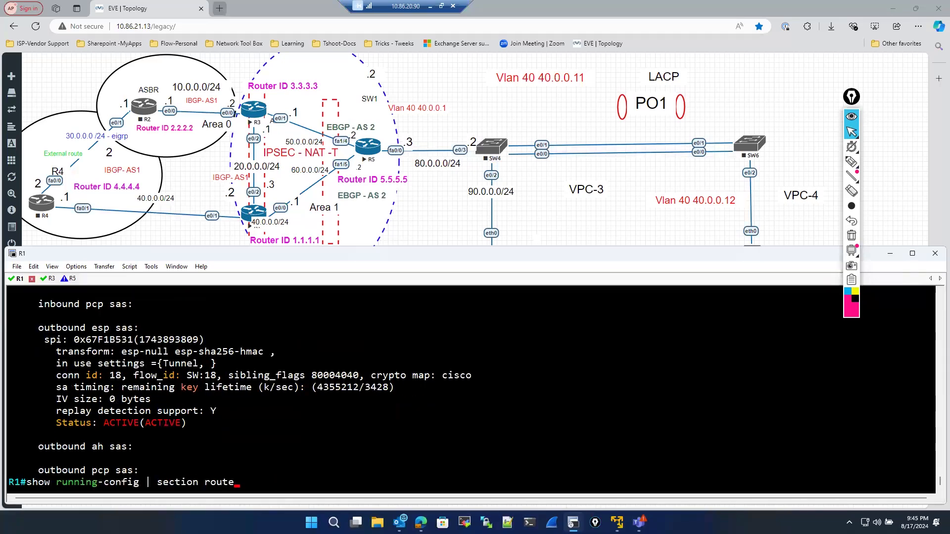
key(Down)
key(Down)
key(Down)
key(Down)
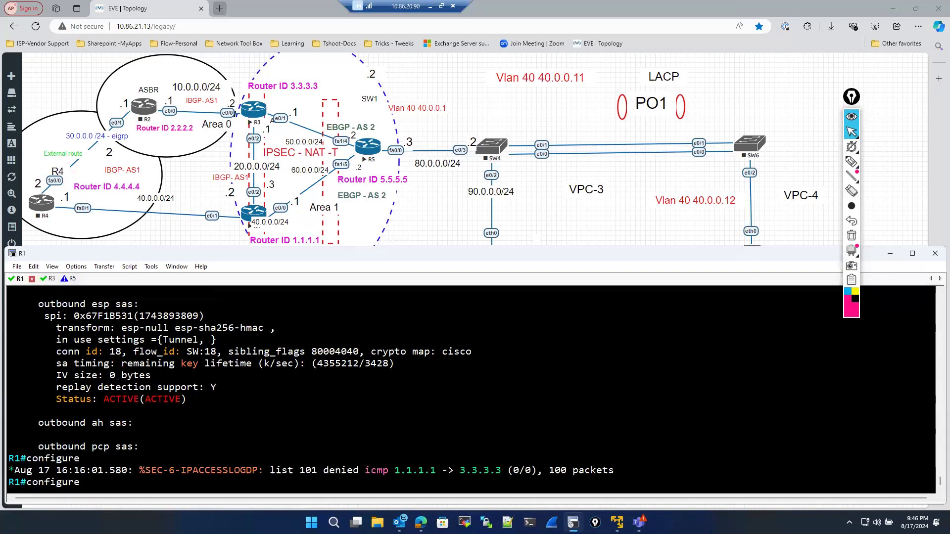
key(BackSpace)
key(BackSpace)
key(BackSpace)
key(BackSpace)
key(BackSpace)
key(BackSpace)
key(BackSpace)
key(BackSpace)
key(BackSpace)
- Switch to R3 and ping 1.1.1.1 using source 3.3.3.3 with a repeat count of 100
click(49, 278)
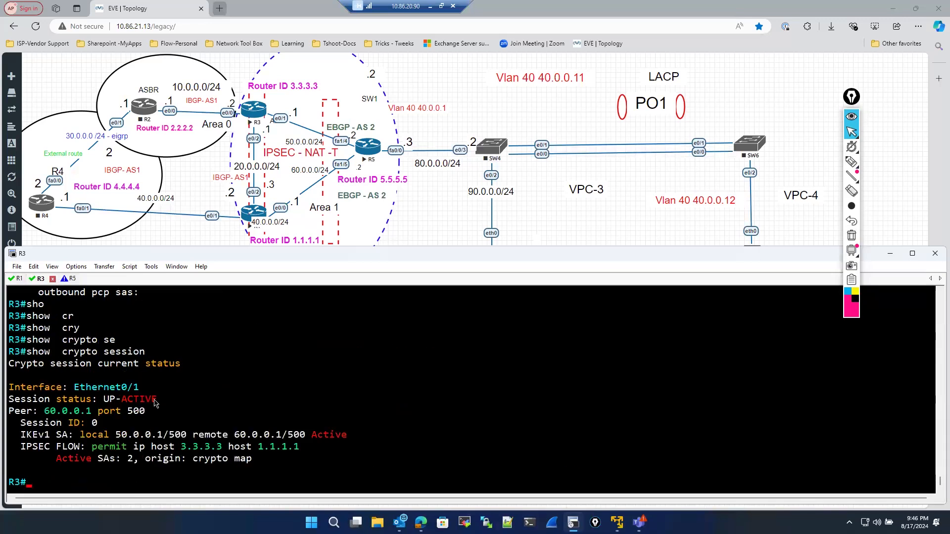
text(ping 1.1.1.1 so)
key(Tab)
text(3.3.3.)
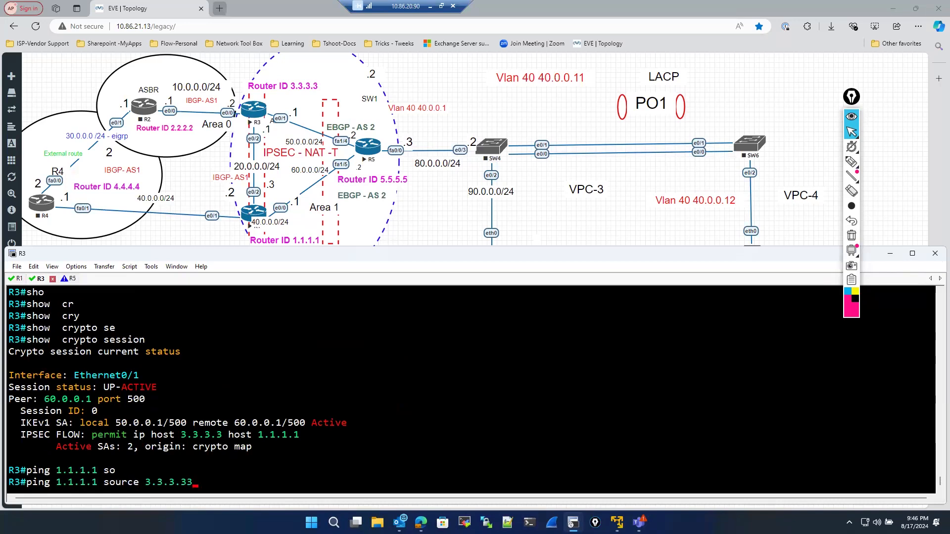
text(3 re)
key(Tab)
text(10)
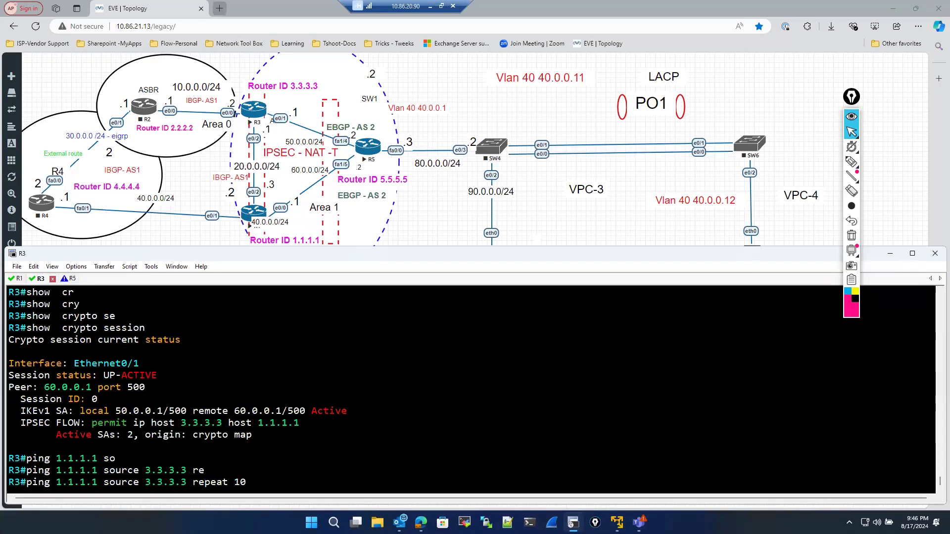
text(0)
key(Return)
- Display R3's IPsec security associations with show crypto ipsec sa
text(s)
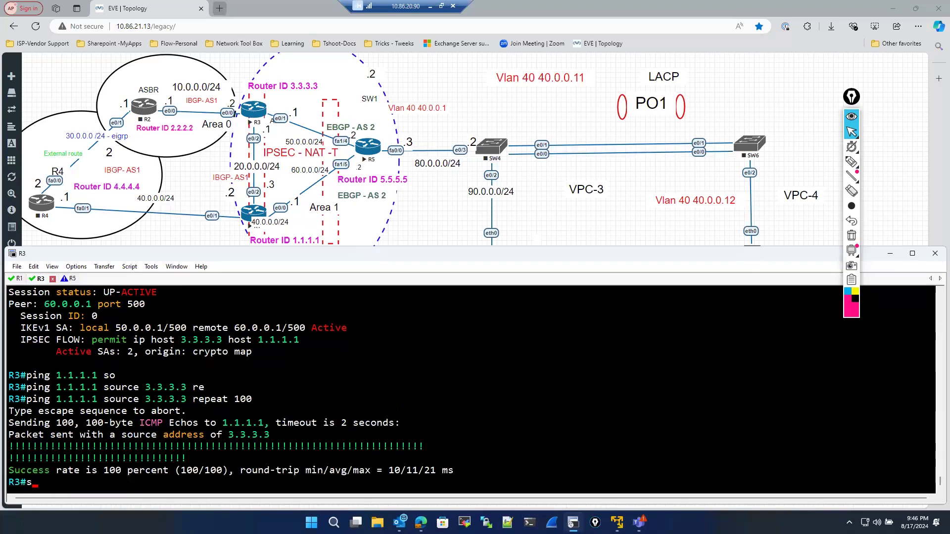
text(ho)
key(Tab)
text(cr)
key(Tab)
text(y)
key(Tab)
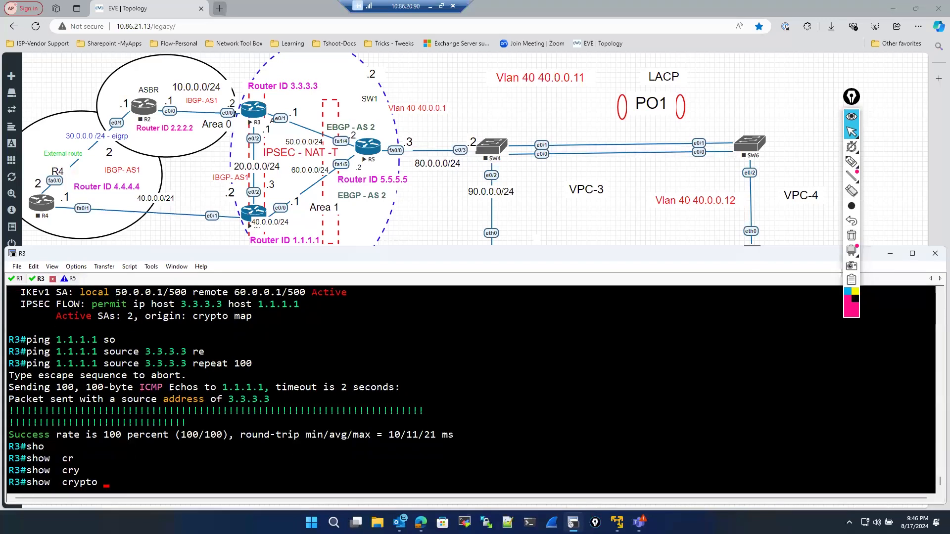
text(ip)
key(Tab)
text(sec sa)
key(Return)
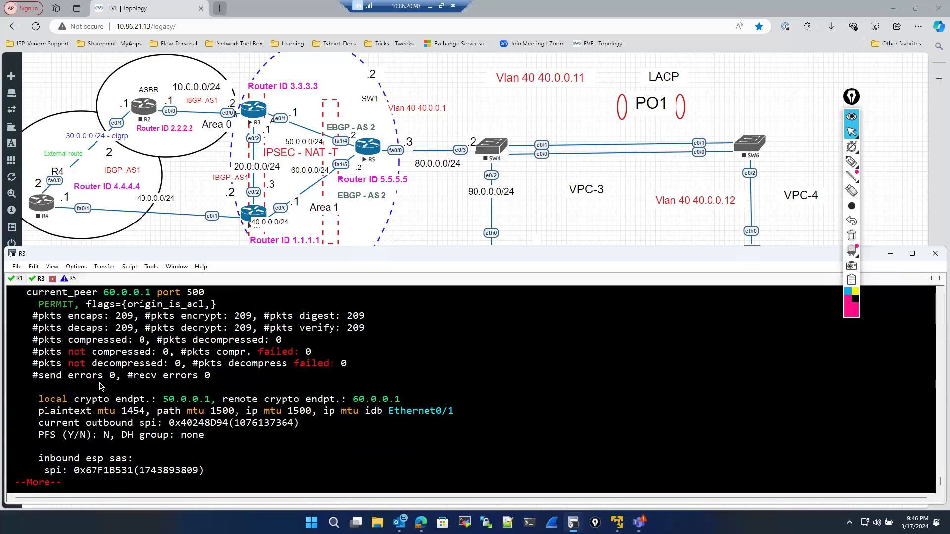
- Examine the encaps and decaps packet counters in R3's IPsec SA output and page to its end
drag(28, 317, 403, 332)
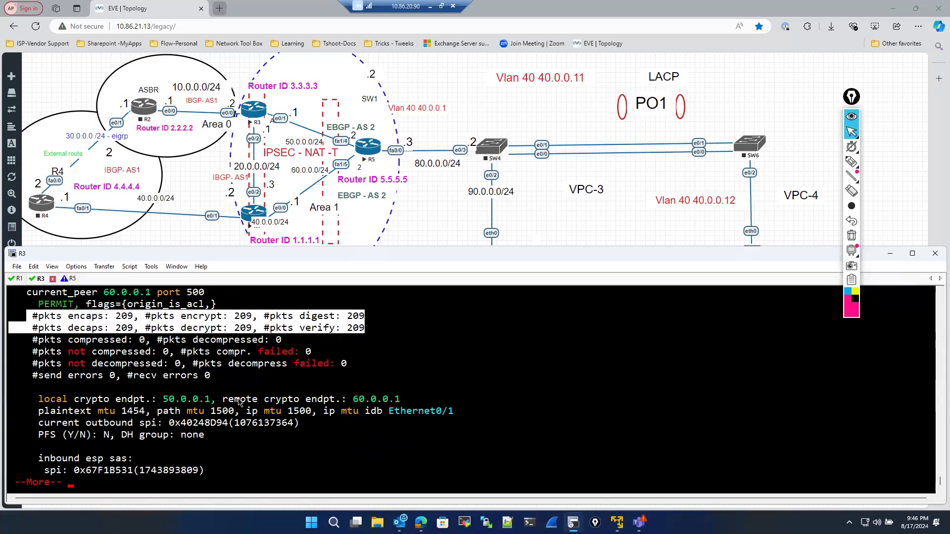
key(space)
key(space)
key(space)
key(space)
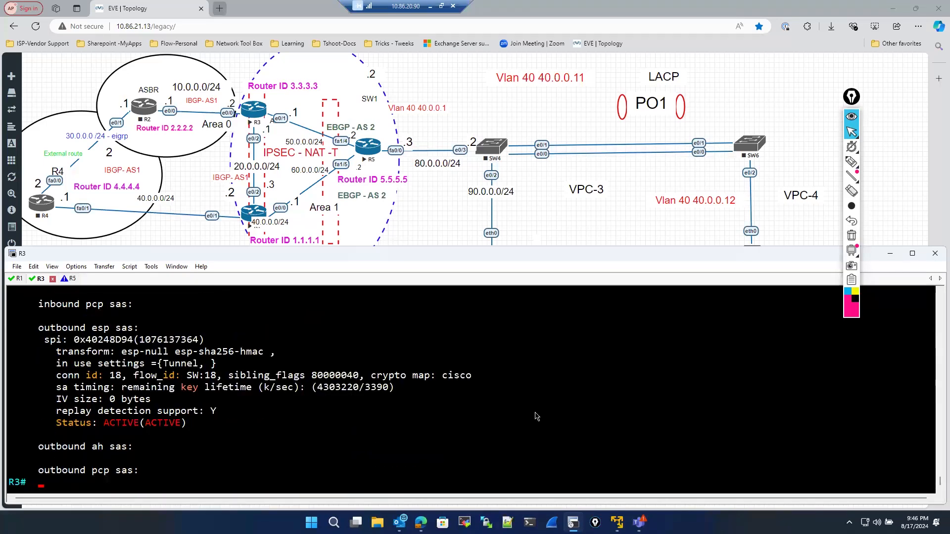
right_click(257, 114)
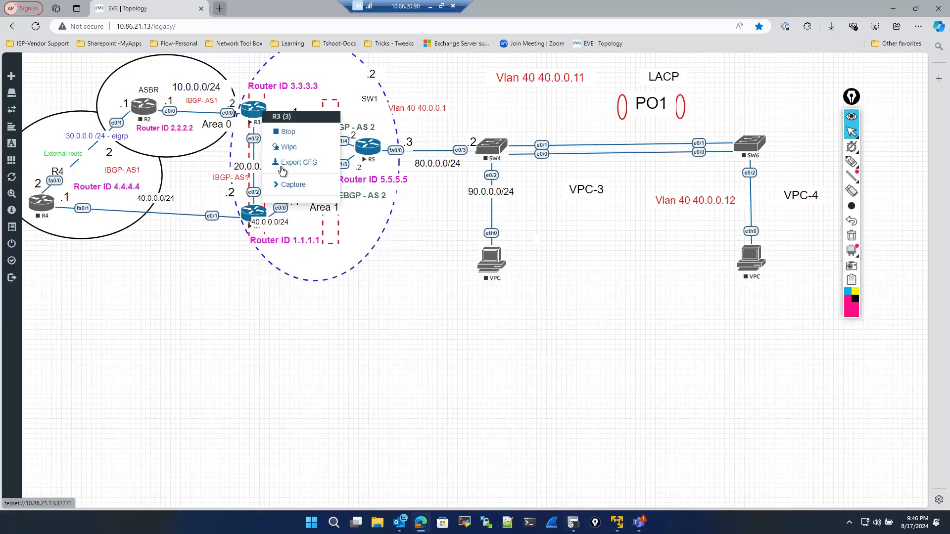
mouse_move(291, 189)
click(272, 373)
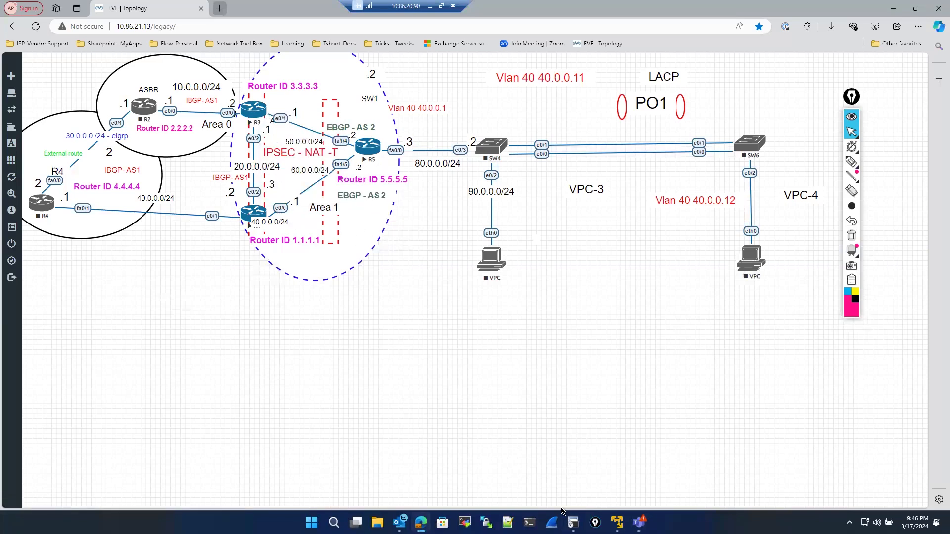
click(551, 522)
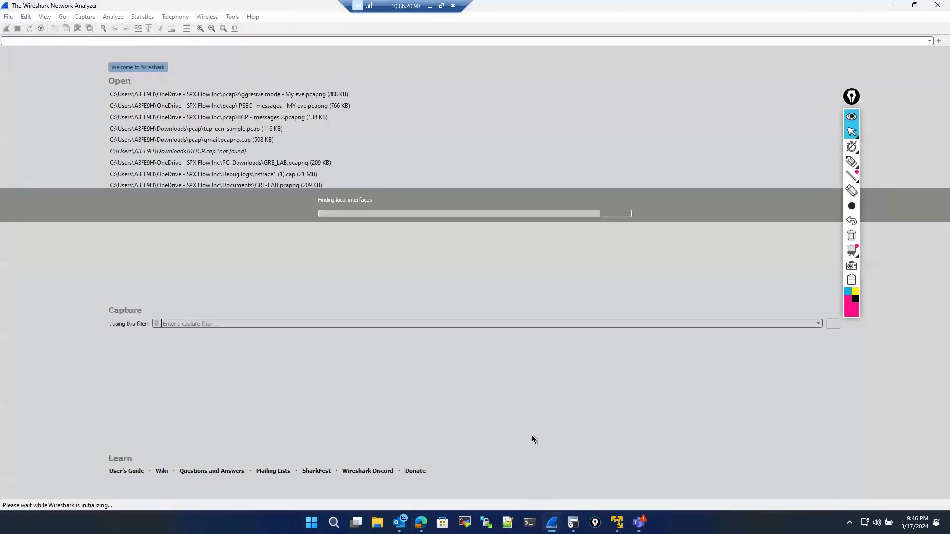
key(alt+Tab)
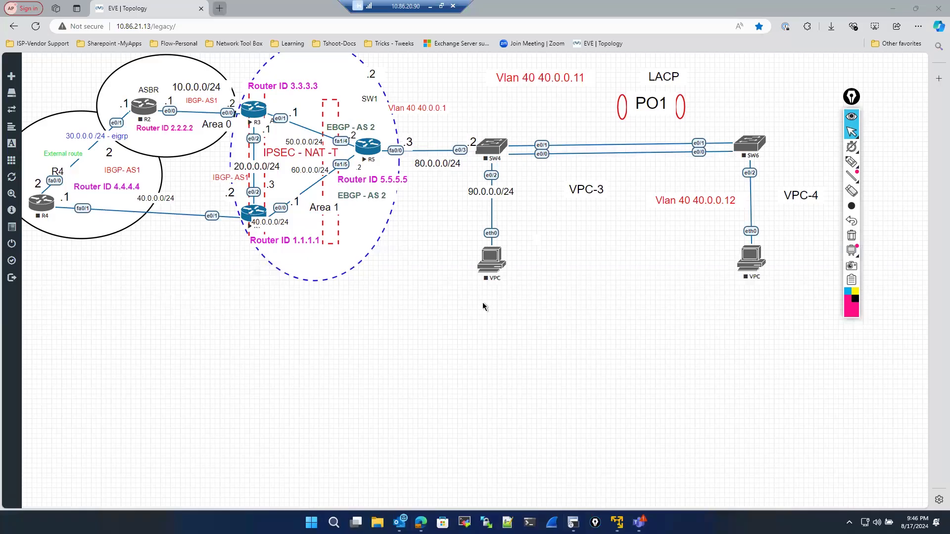
- Start a Wireshark packet capture on R3's e0/1 interface from the topology
right_click(252, 113)
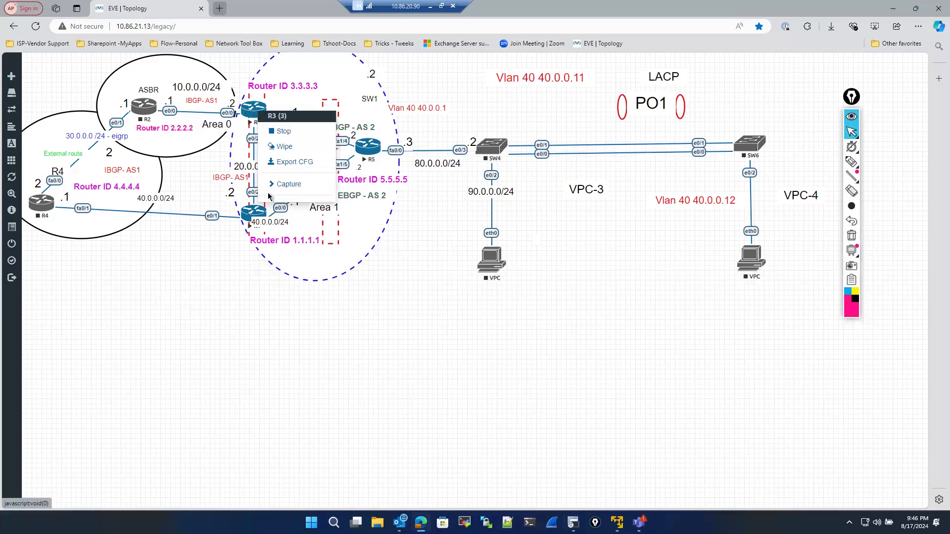
click(286, 184)
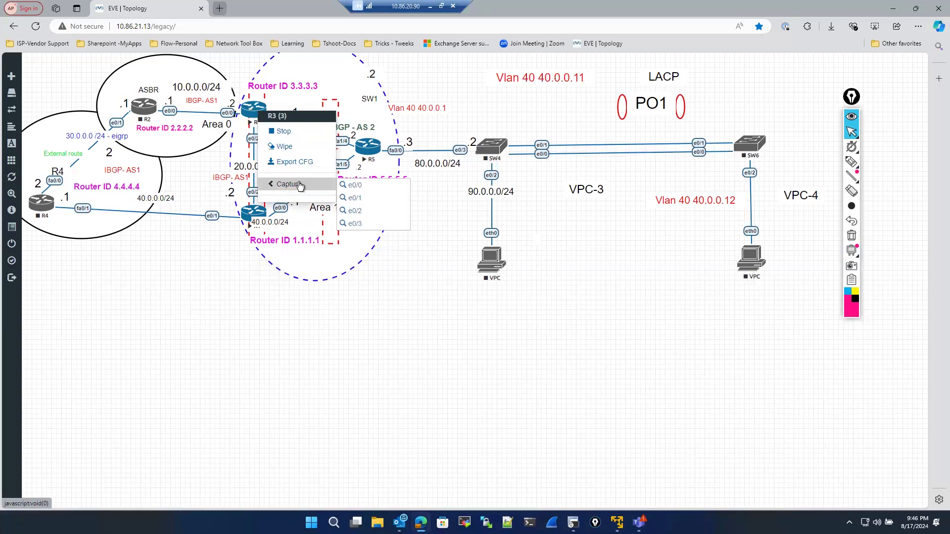
click(254, 250)
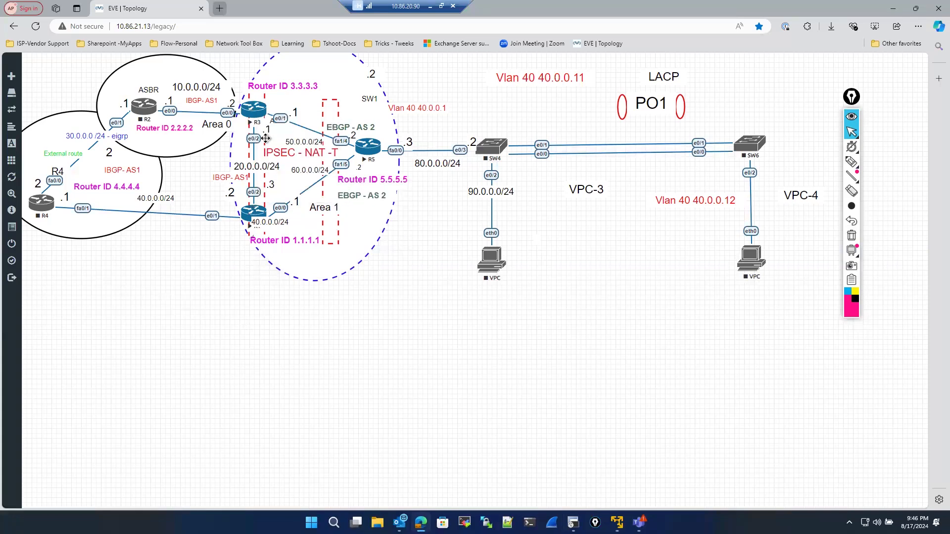
right_click(259, 117)
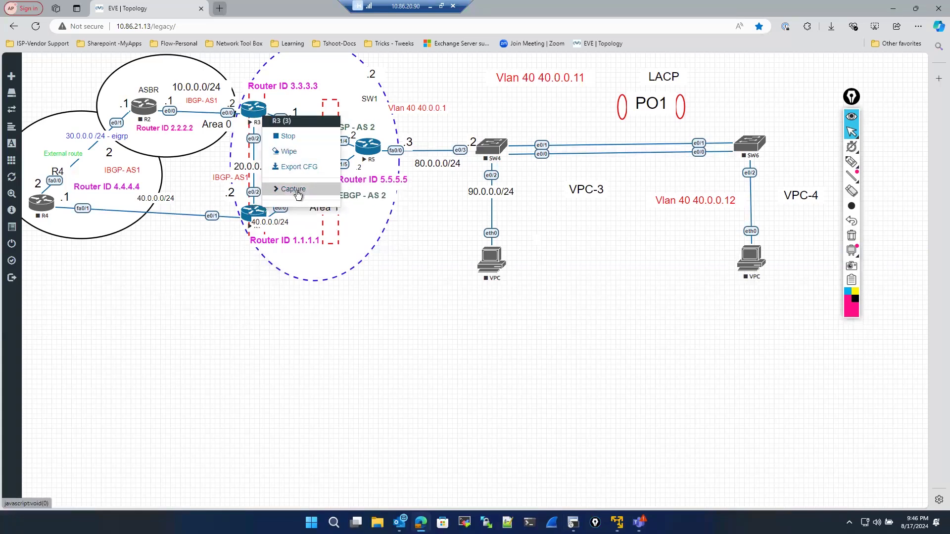
click(294, 189)
click(357, 210)
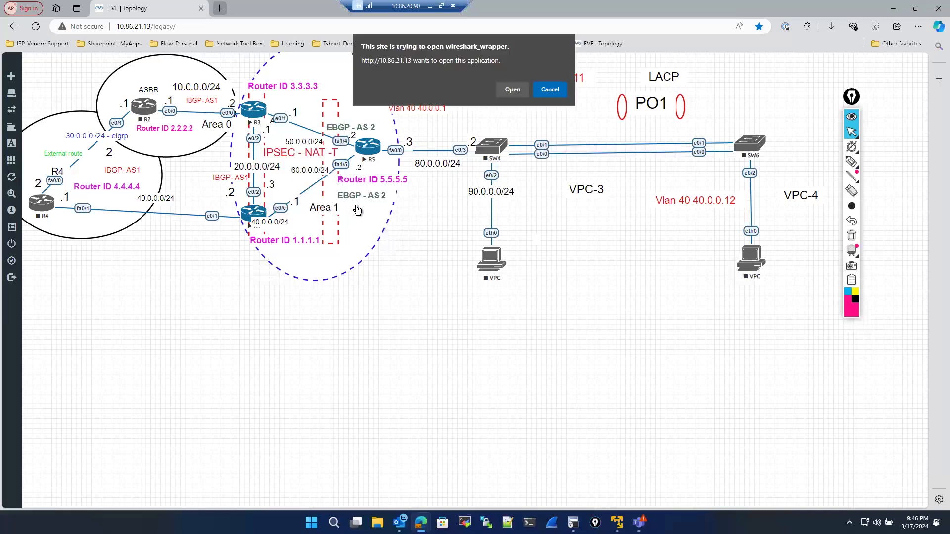
click(514, 94)
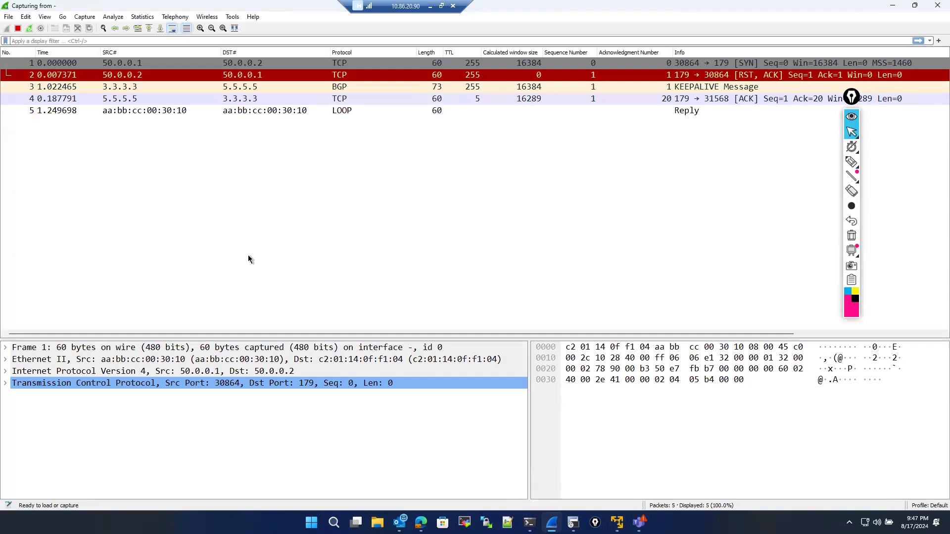
- Switch to R3's console and run the ping to 1.1.1.1 from source 3.3.3.3 with repeat 100 again
click(573, 522)
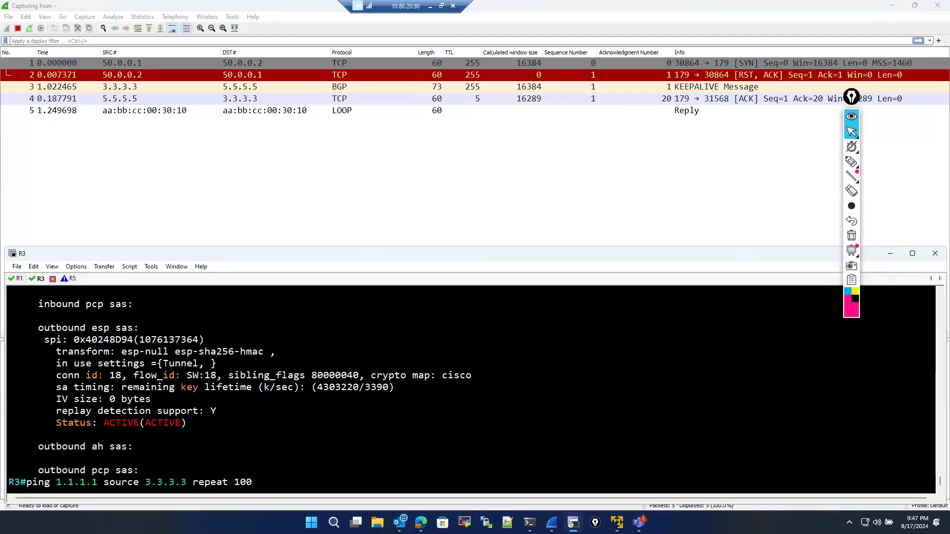
key(Return)
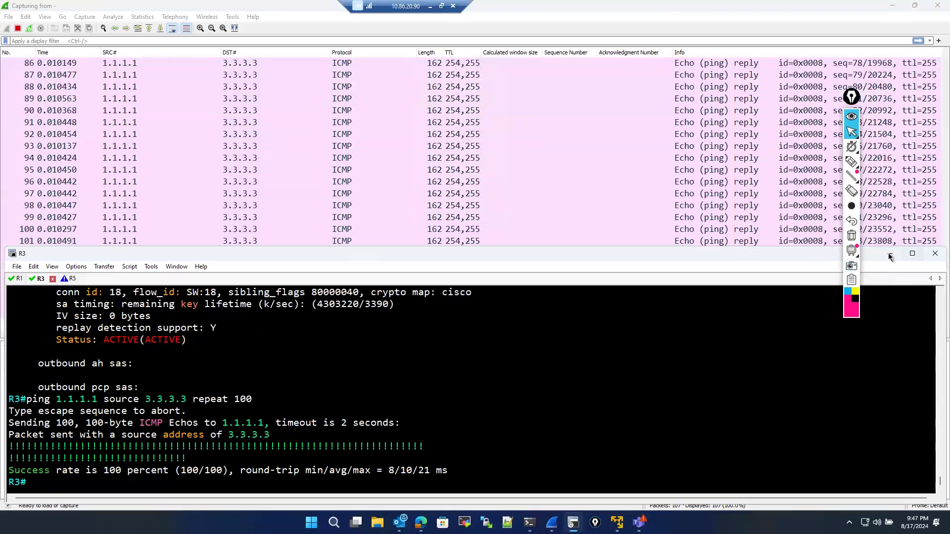
- Inspect the captured ICMP reply packets' Encapsulating Security Payload details, scrolling back to the first captured reply
click(143, 85)
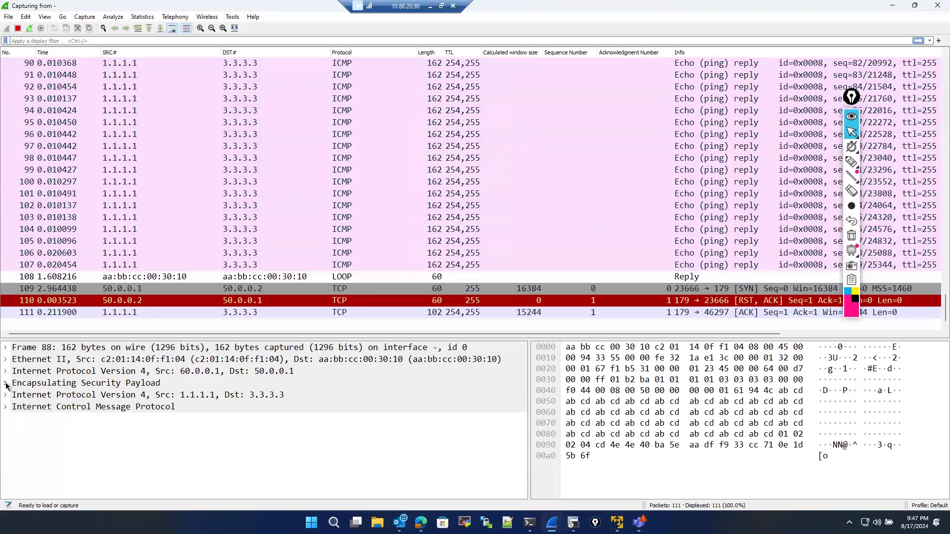
click(6, 384)
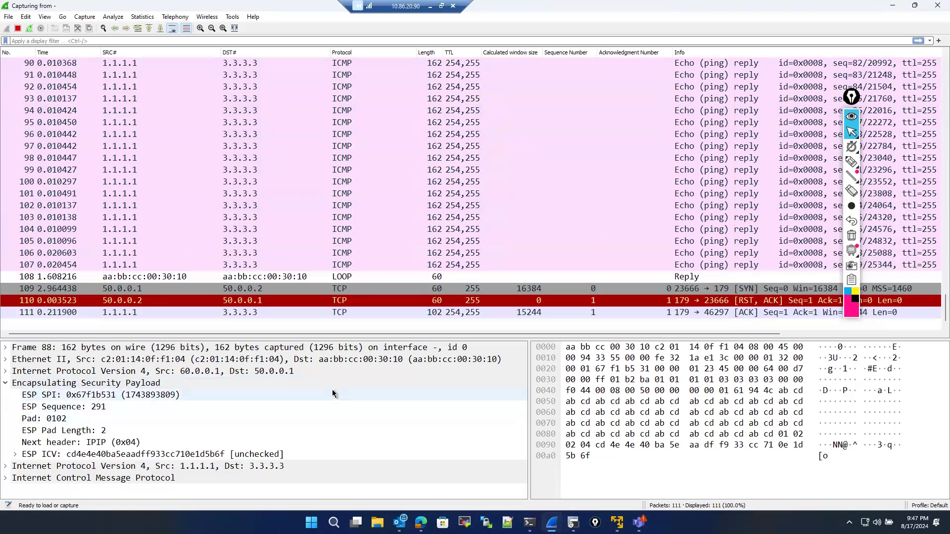
scroll(269, 253, up, 6)
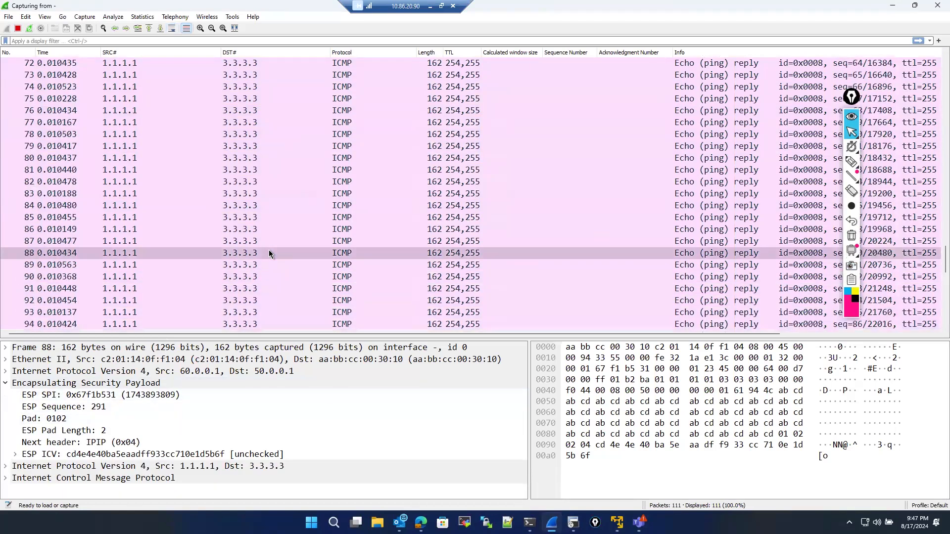
scroll(269, 252, up, 13)
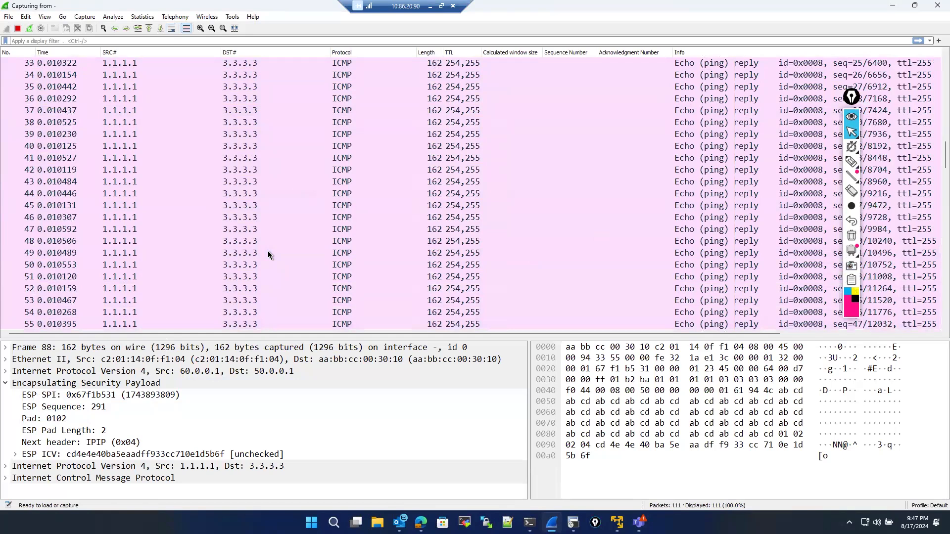
scroll(269, 250, up, 11)
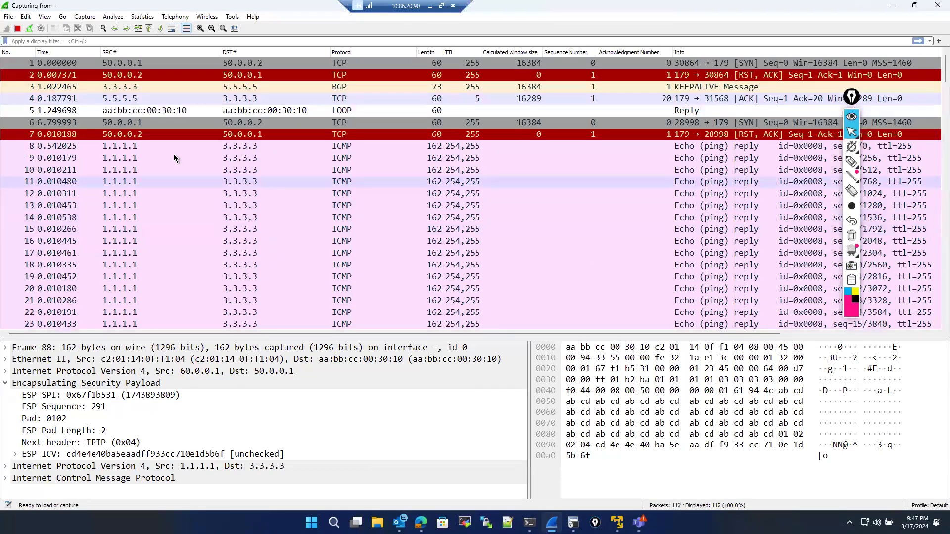
click(169, 147)
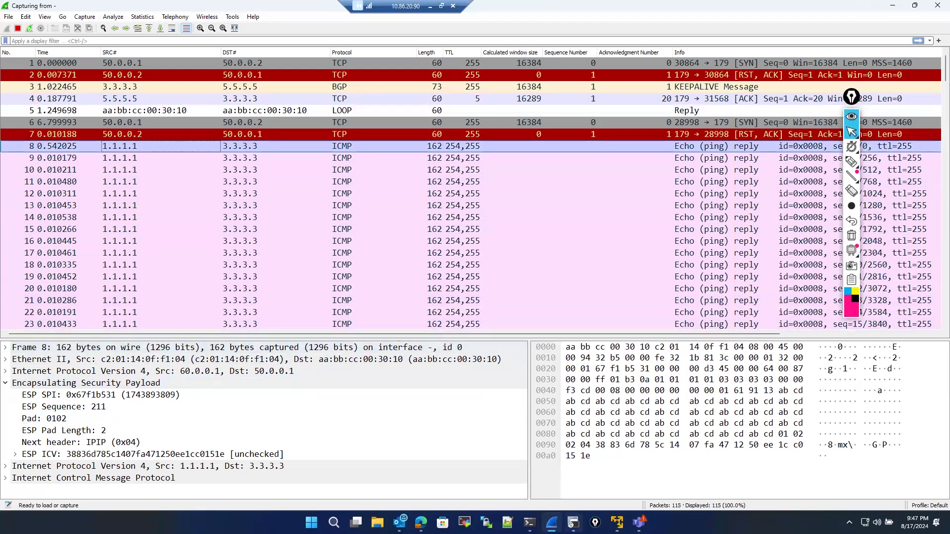
- Switch to R3's console and clear the crypto sessions with clear crypto session
click(573, 523)
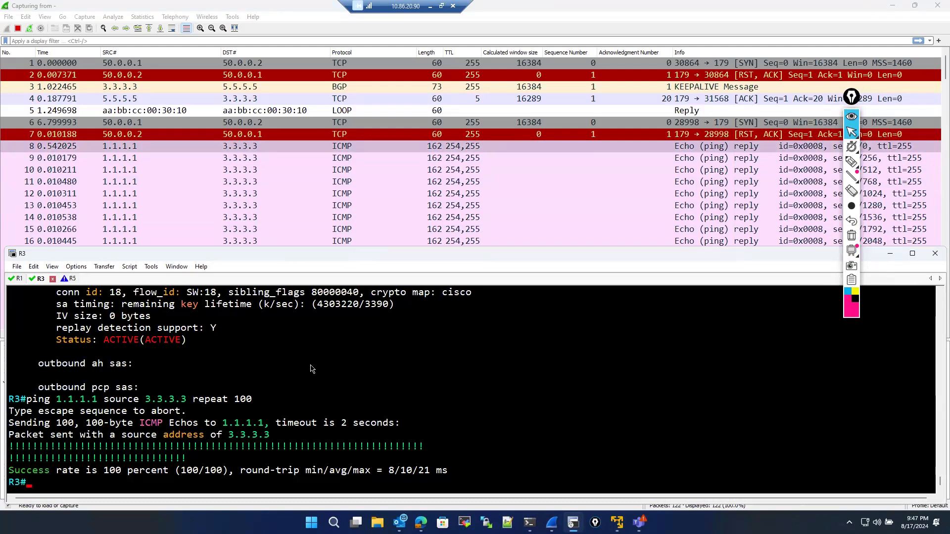
text(cle)
key(Tab)
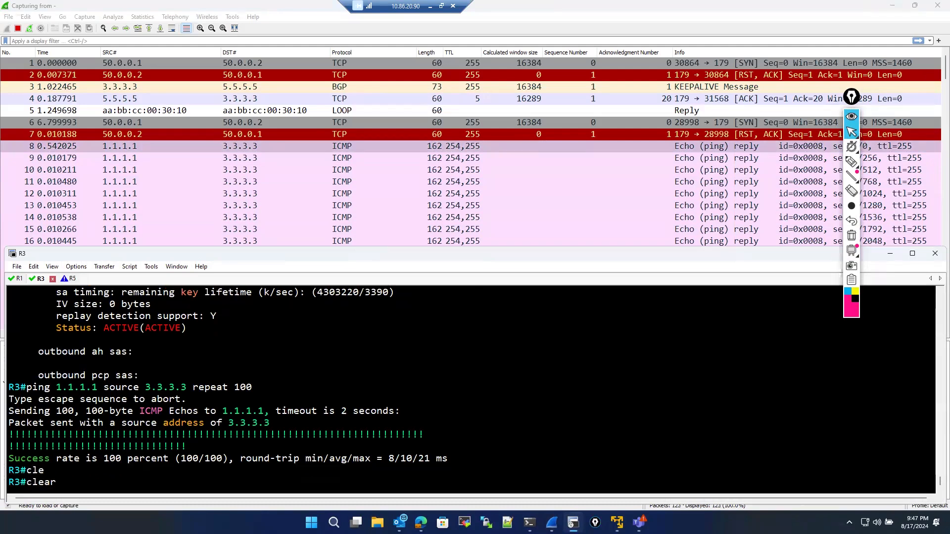
text(cr)
key(Tab)
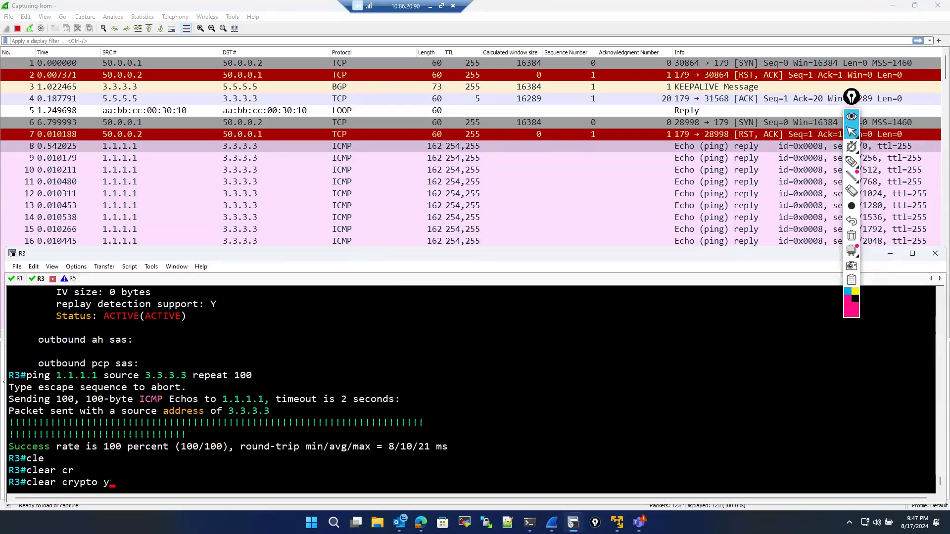
text(se)
key(Tab)
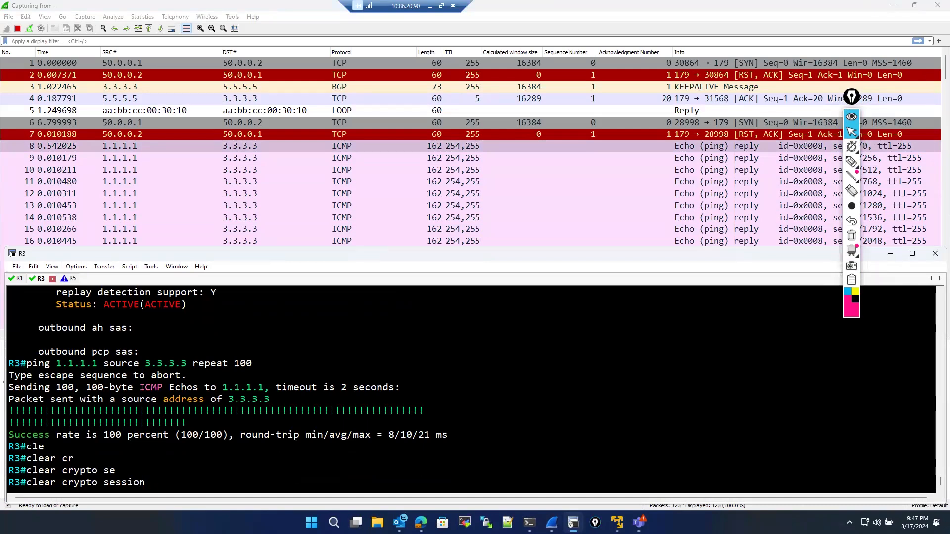
key(Return)
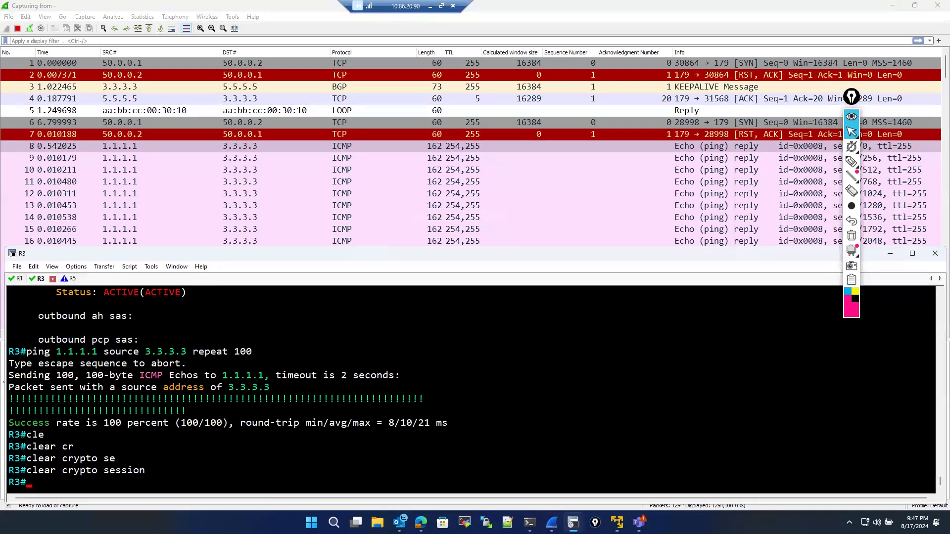
- Switch to R1's console and clear its crypto sessions with clear crypto session
click(19, 278)
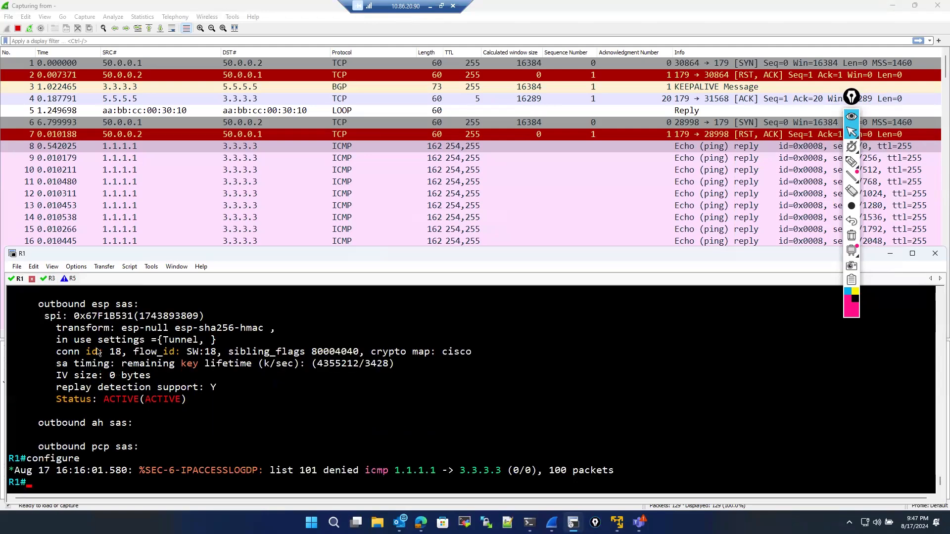
text(cle)
key(Tab)
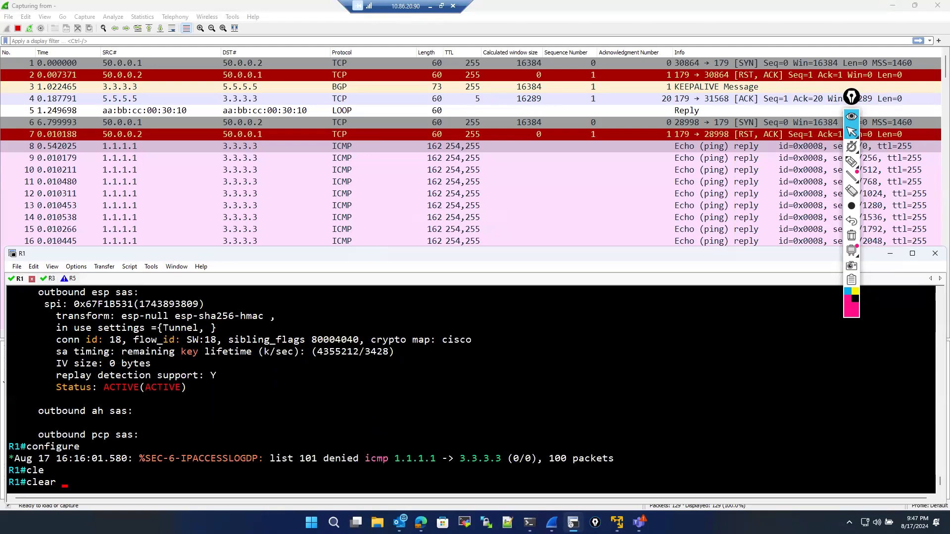
text(cr)
key(Tab)
text(se)
key(Tab)
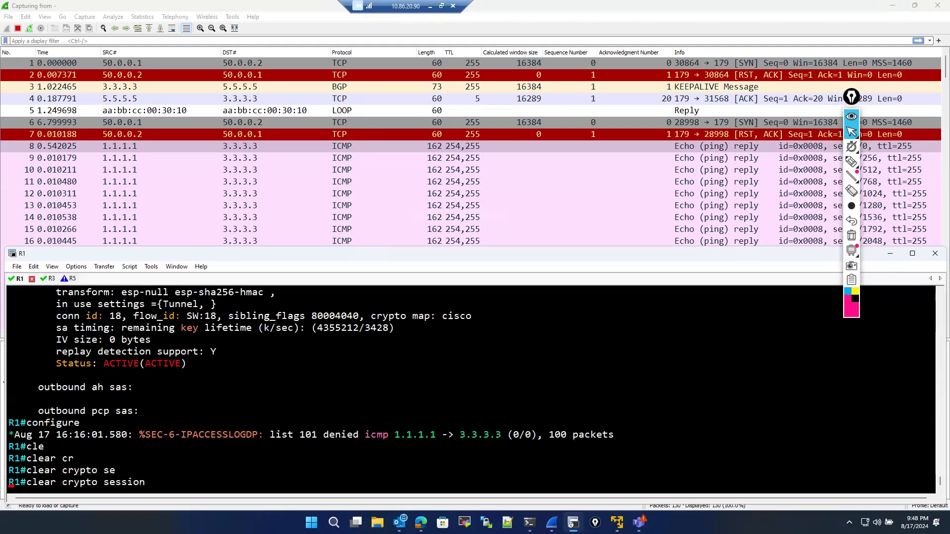
key(Return)
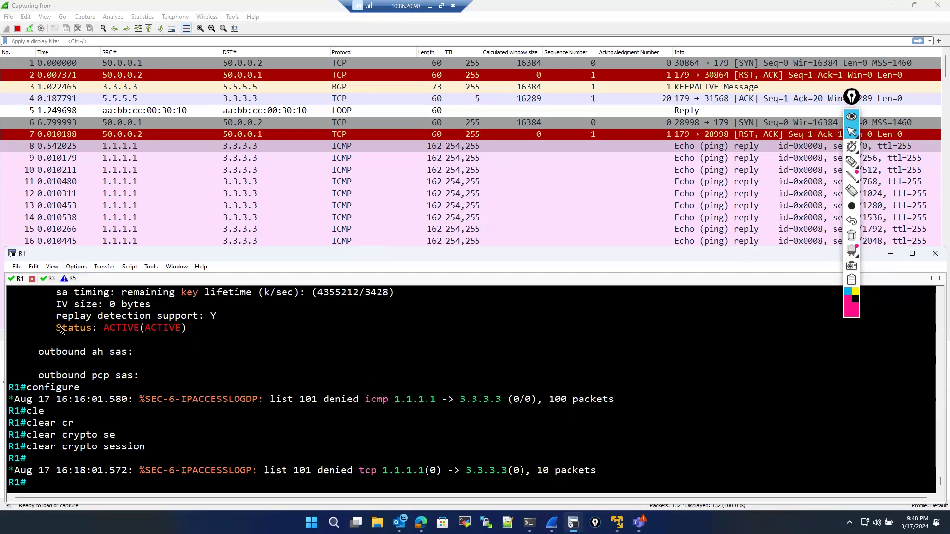
- Switch back to R3 and display its ISAKMP security associations with show crypto isakmp sa
click(49, 279)
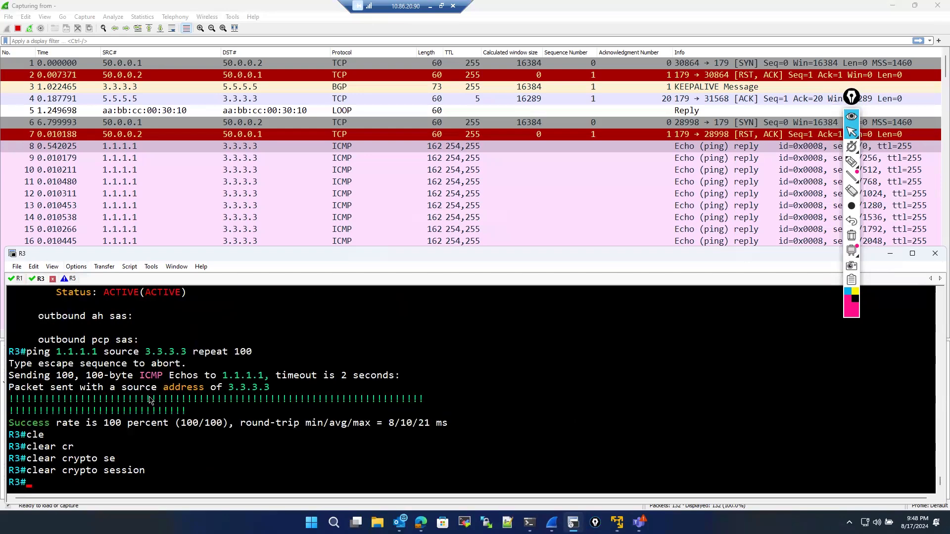
key(Return)
key(Return)
key(Return)
key(Return)
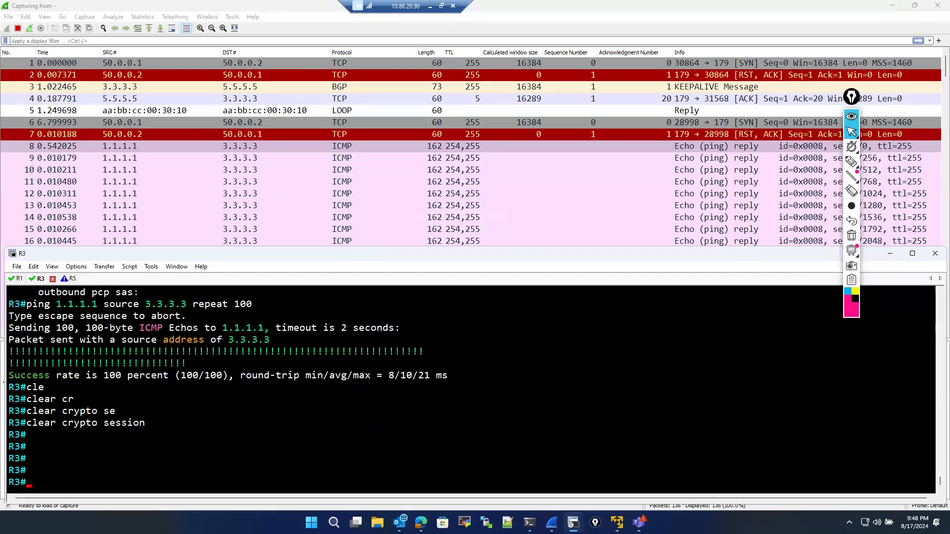
text(sho)
key(Tab)
text(cr)
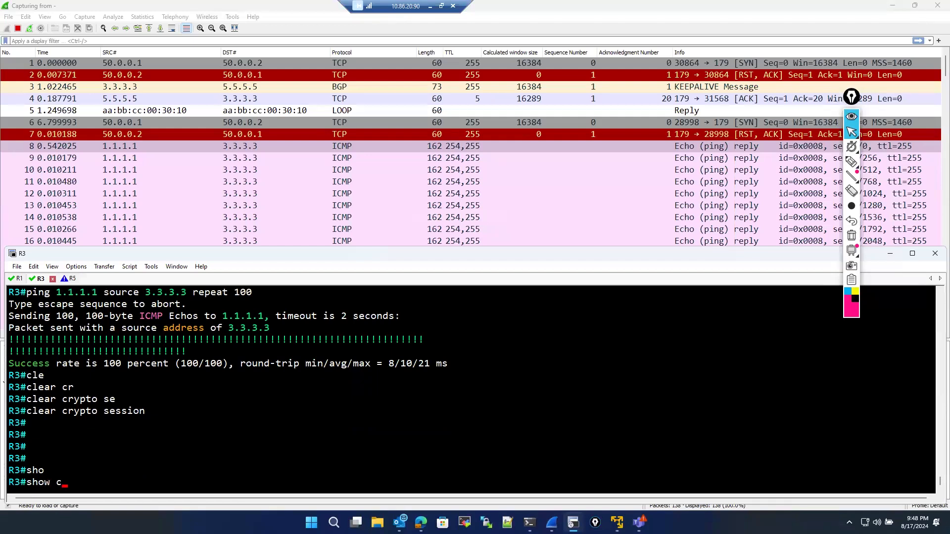
key(Tab)
text(y)
key(Tab)
text(is)
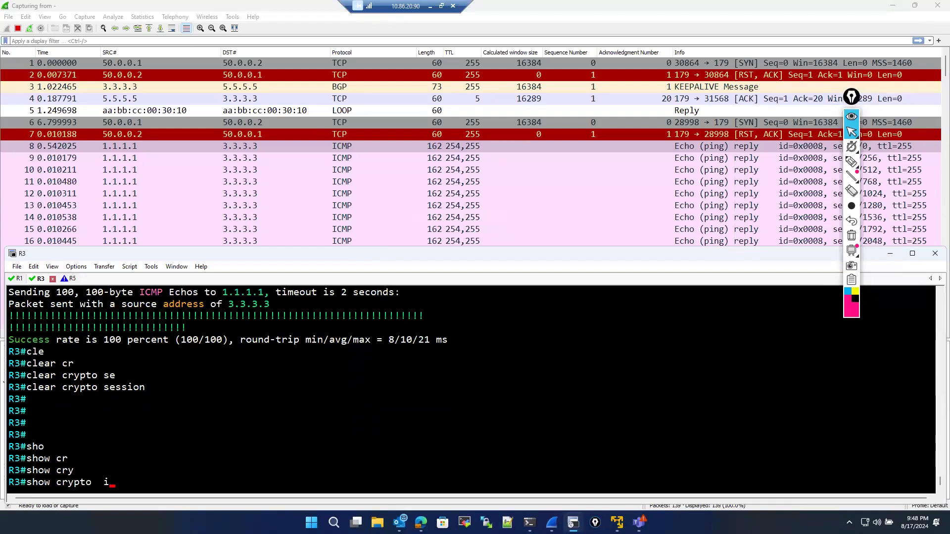
key(Tab)
text(sa)
key(Return)
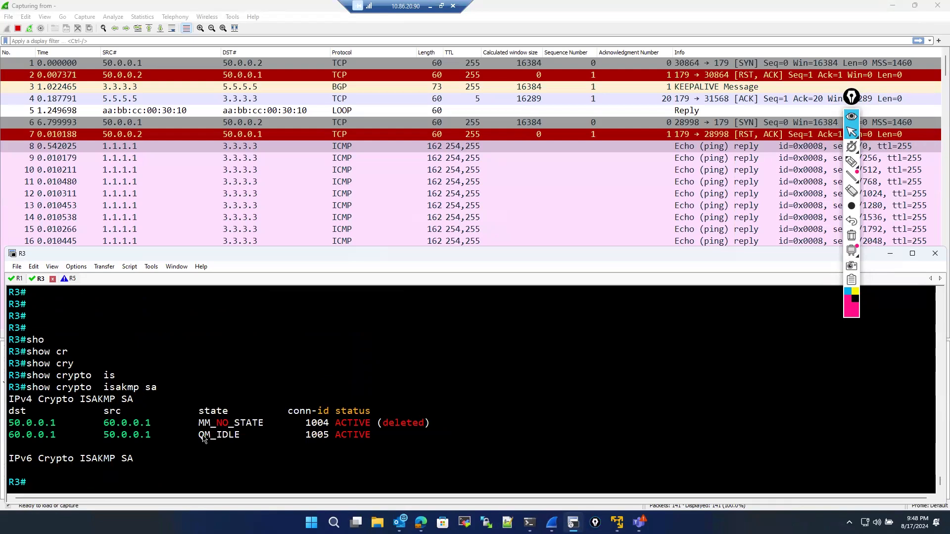
- Examine the ISAKMP SA entries on R3 and scroll the capture to the new ISAKMP negotiation packets
drag(14, 423, 445, 422)
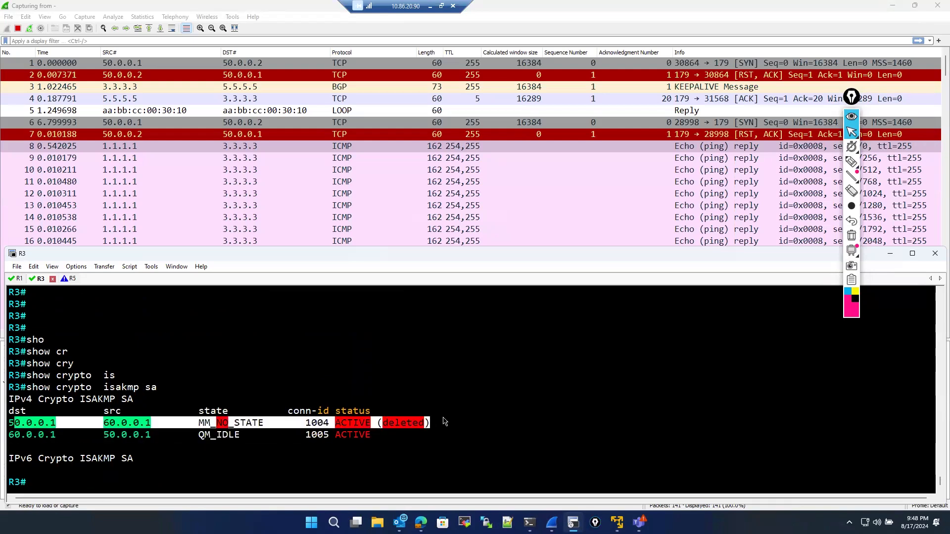
click(235, 462)
key(Up)
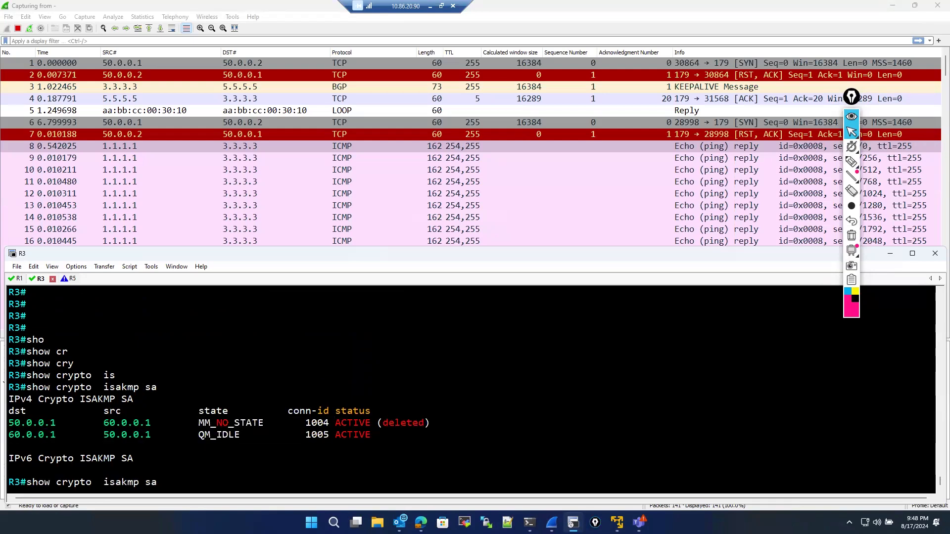
scroll(421, 200, down, 20)
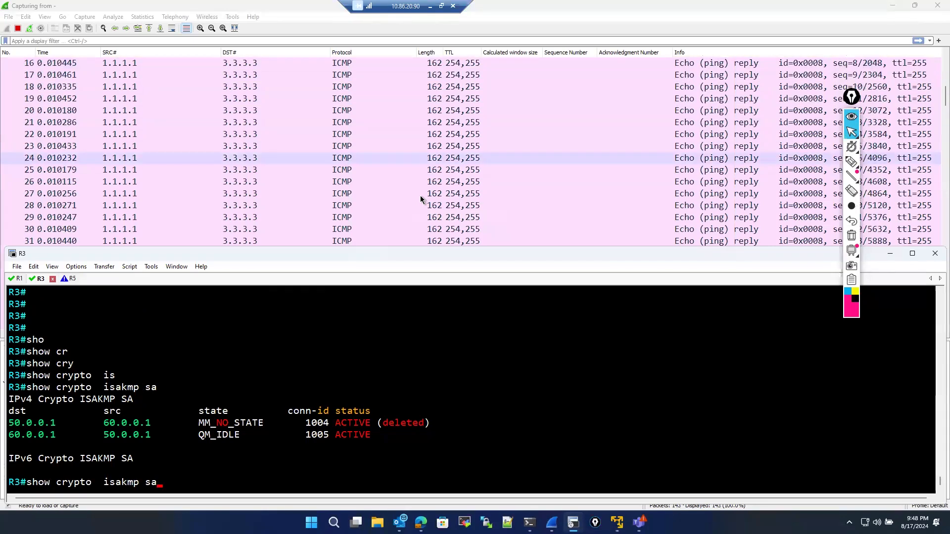
scroll(421, 208, down, 6)
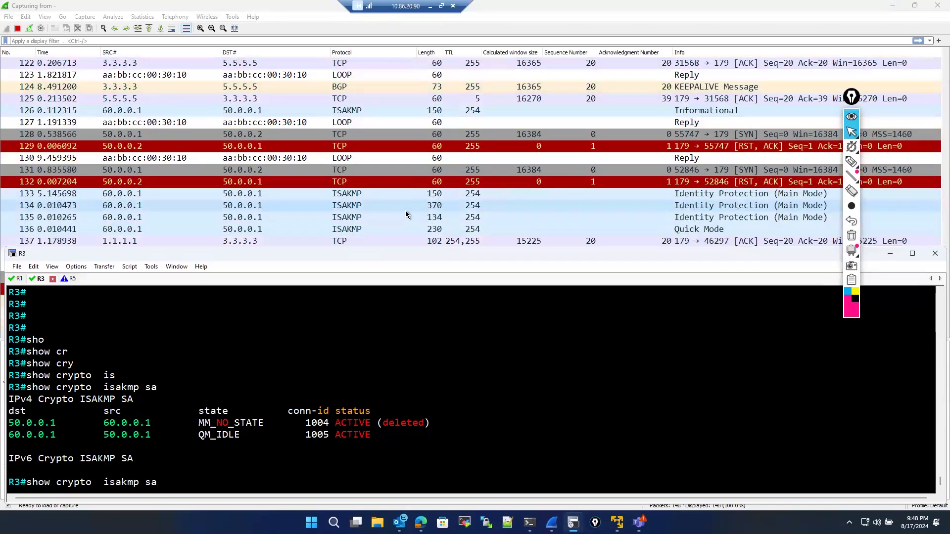
- Filter the capture by isakmp and expand the ISAKMP header details of the first Main Mode packet
click(226, 196)
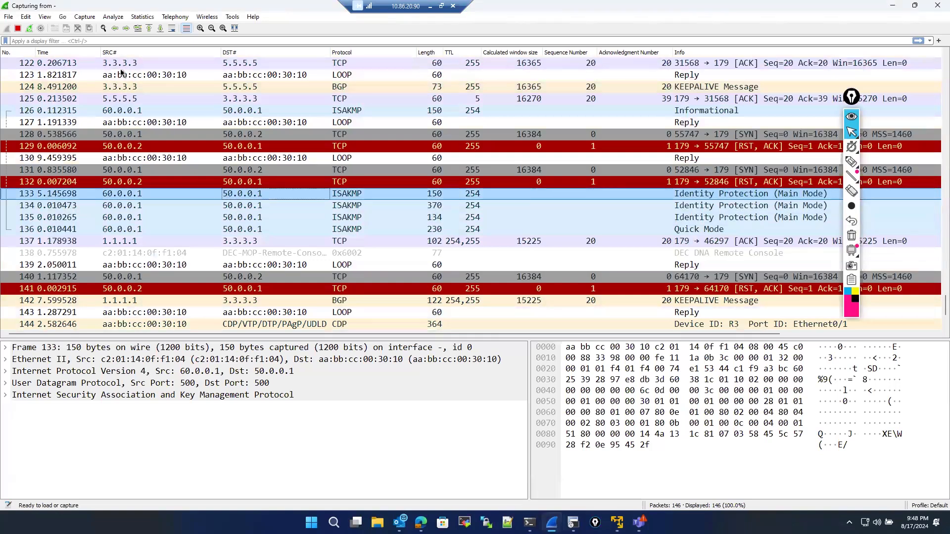
click(116, 42)
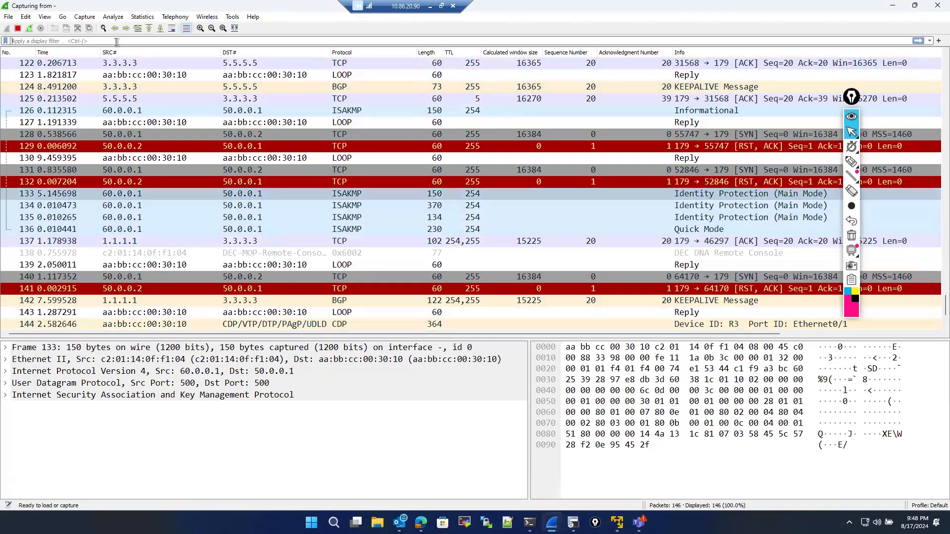
text(isa)
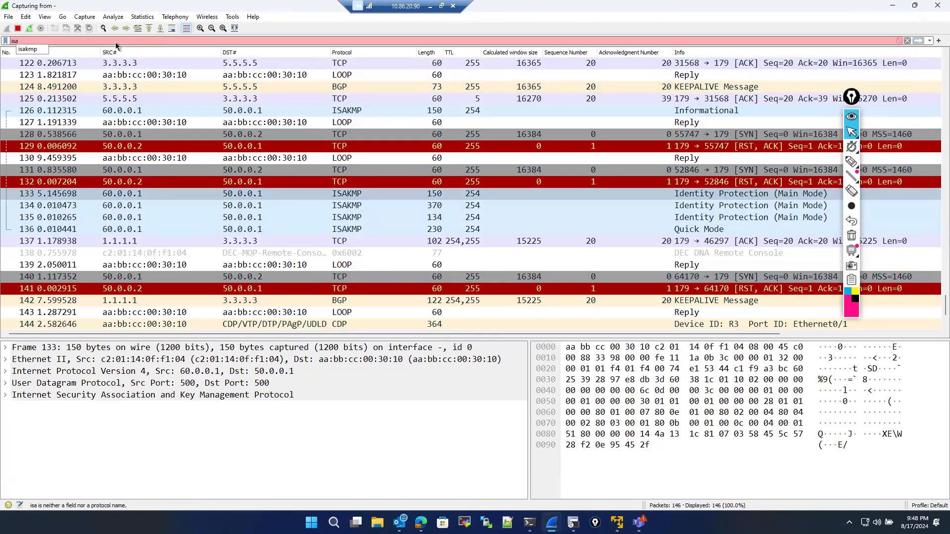
click(28, 50)
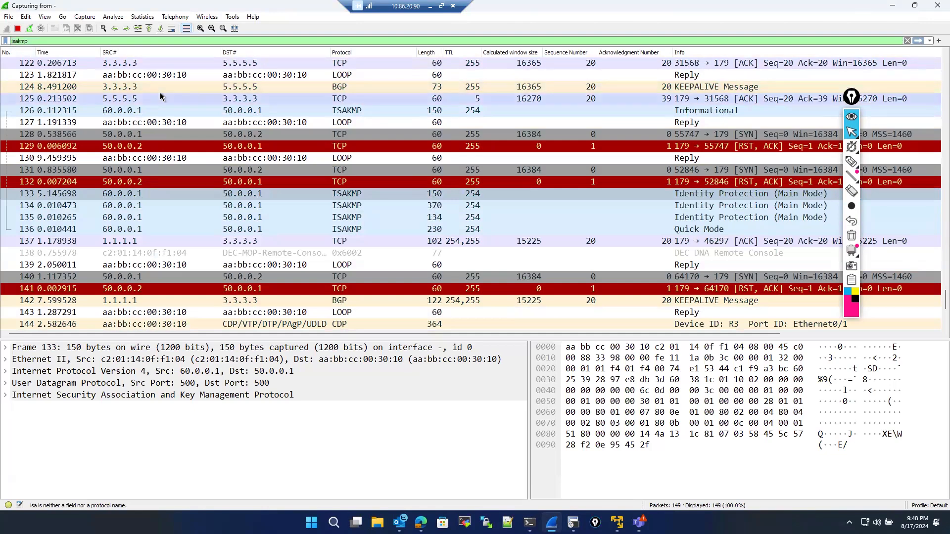
key(Return)
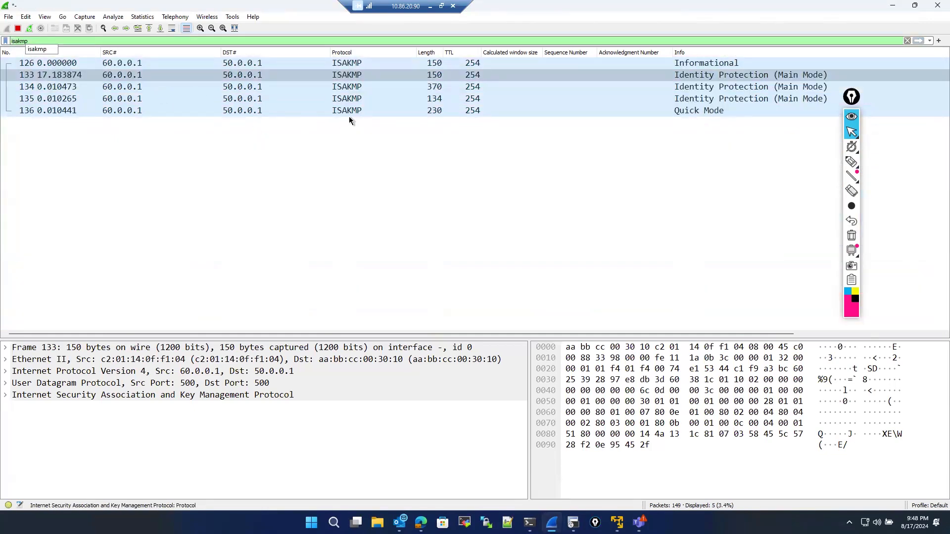
click(691, 75)
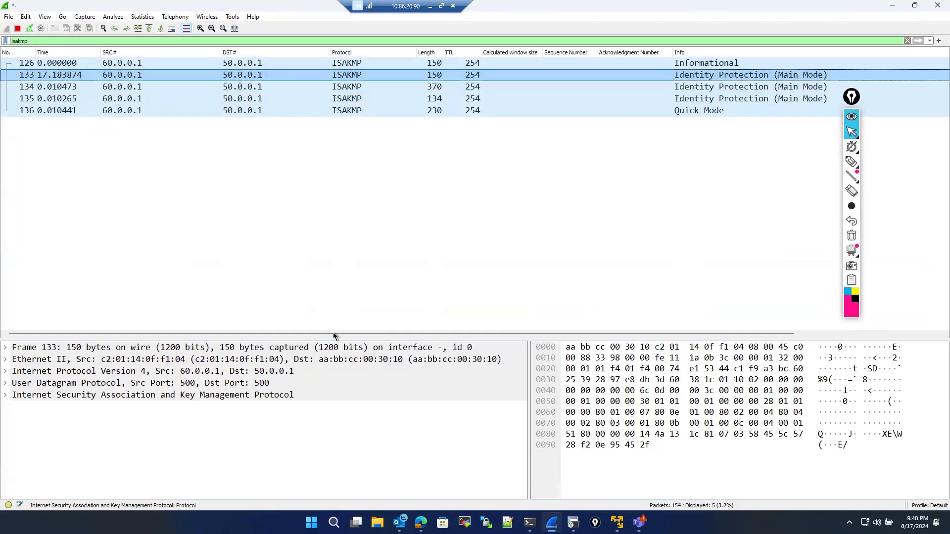
click(6, 397)
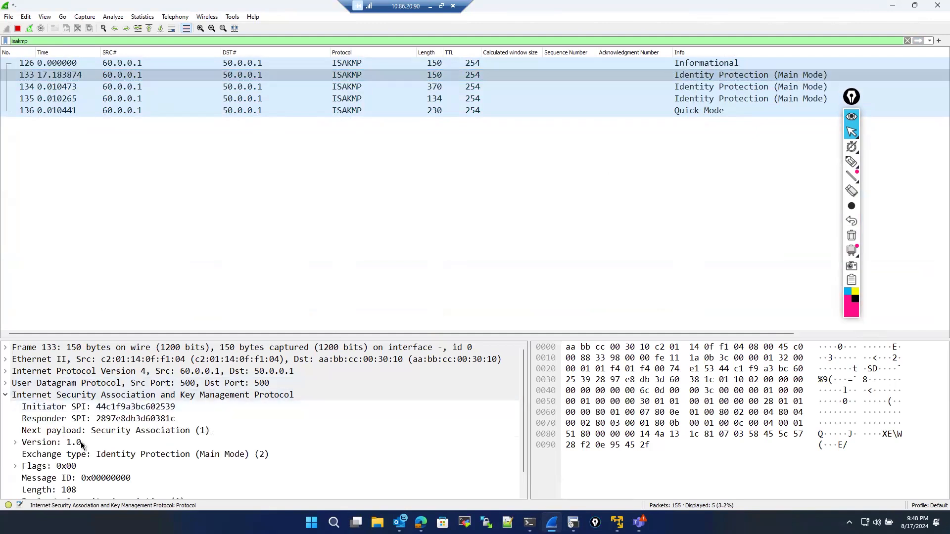
- Clear and reapply the isakmp display filter to refresh the packet list
scroll(116, 448, up, 1)
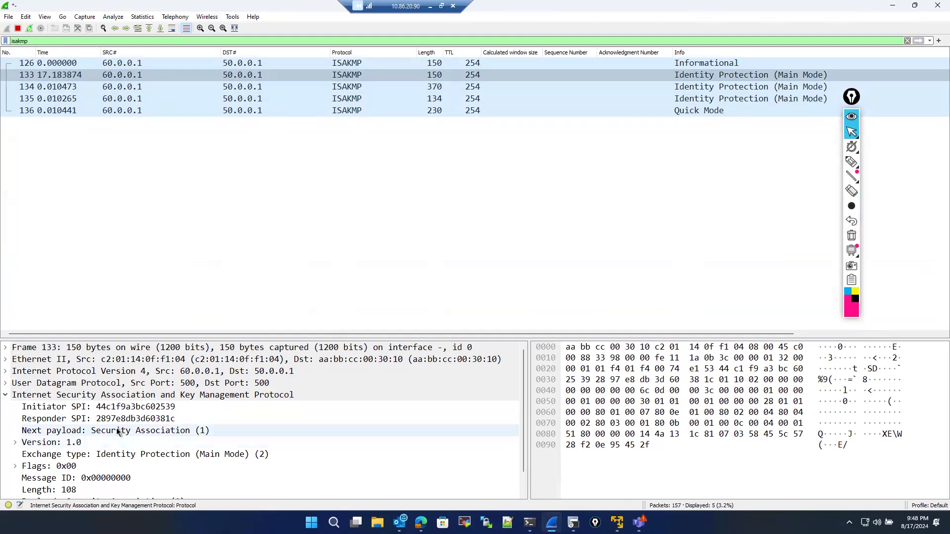
click(907, 40)
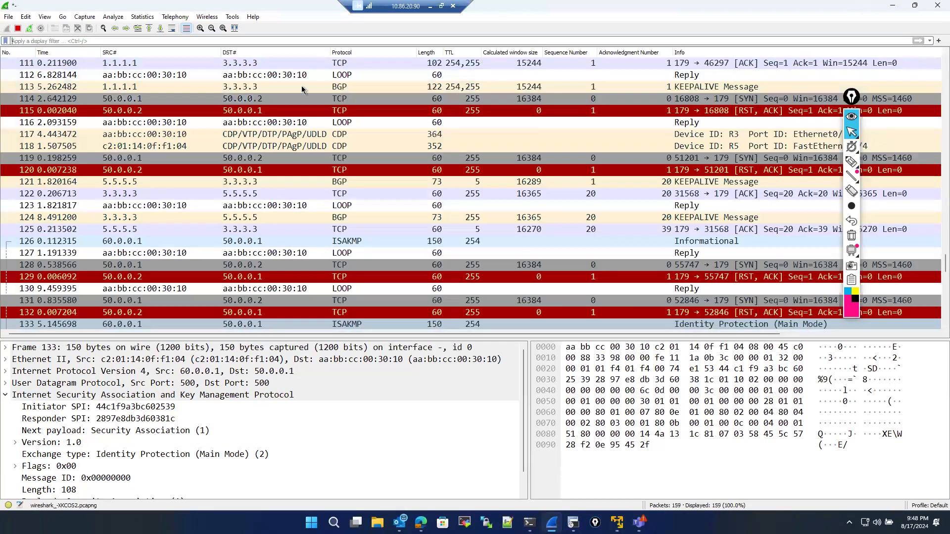
click(284, 43)
text(isa)
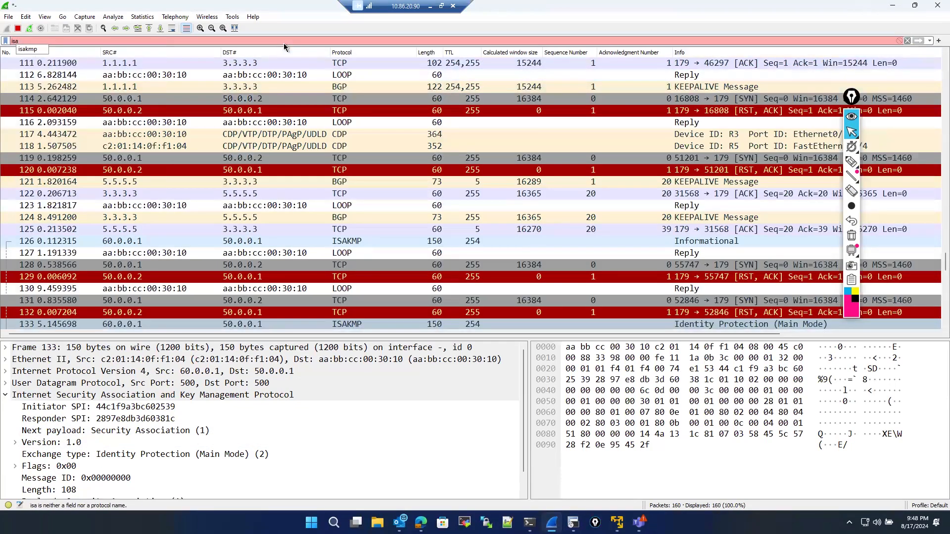
text(kmp)
key(Return)
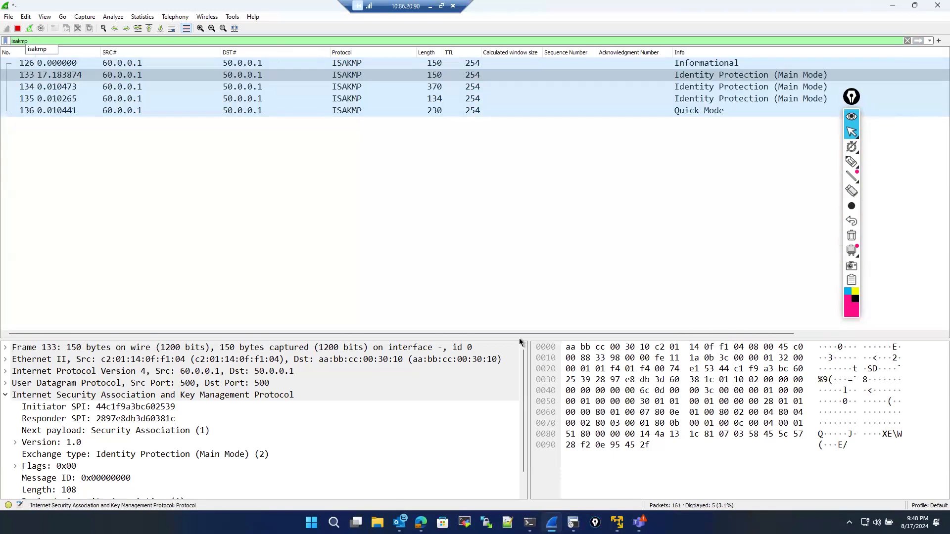
- Switch to R3's console and clear its crypto sessions again with clear crypto session
click(572, 523)
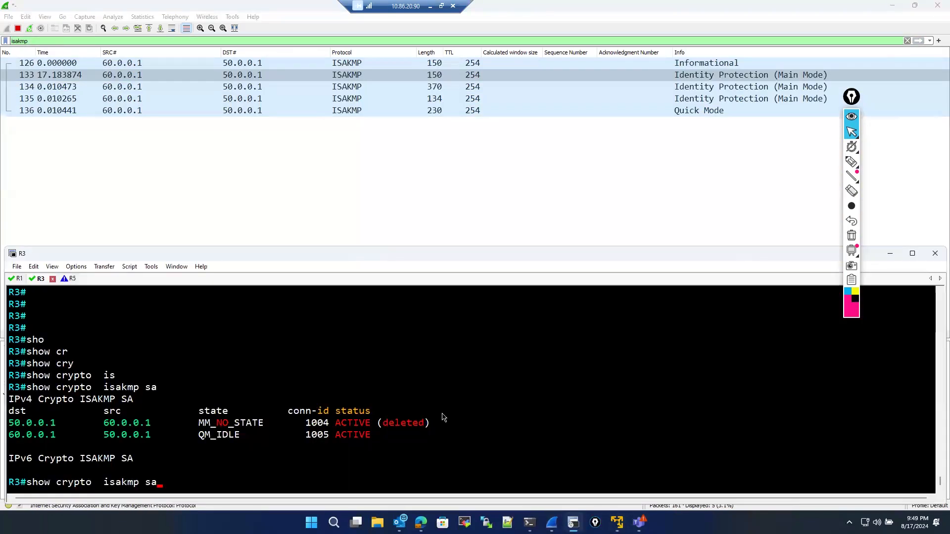
key(BackSpace)
key(BackSpace)
key(BackSpace)
key(BackSpace)
key(BackSpace)
key(BackSpace)
key(BackSpace)
key(BackSpace)
key(BackSpace)
key(BackSpace)
key(BackSpace)
key(BackSpace)
key(BackSpace)
key(BackSpace)
key(BackSpace)
key(BackSpace)
key(BackSpace)
key(BackSpace)
key(BackSpace)
key(BackSpace)
text(cle)
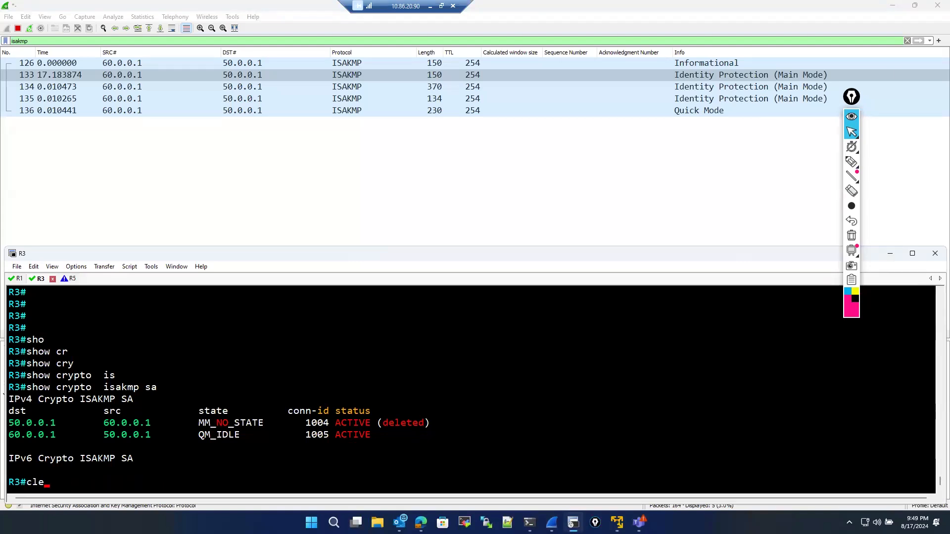
key(Tab)
text(cry)
key(Tab)
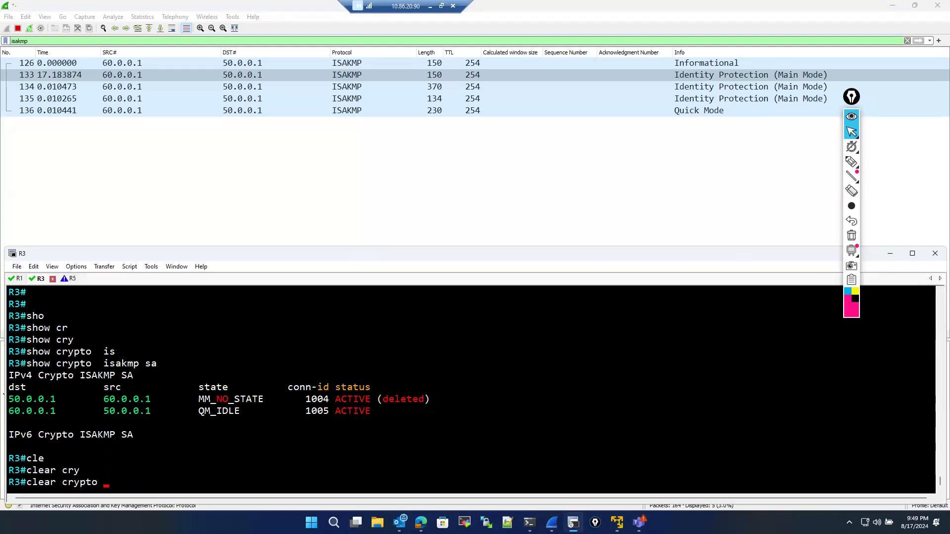
text(se)
key(Tab)
key(Return)
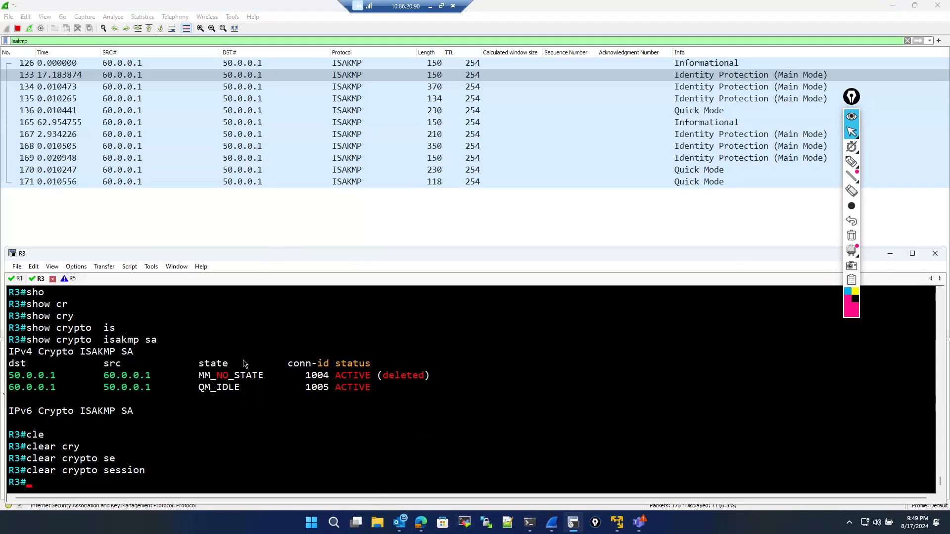
- Switch to R1's console and clear its crypto sessions with clear crypto session
click(18, 278)
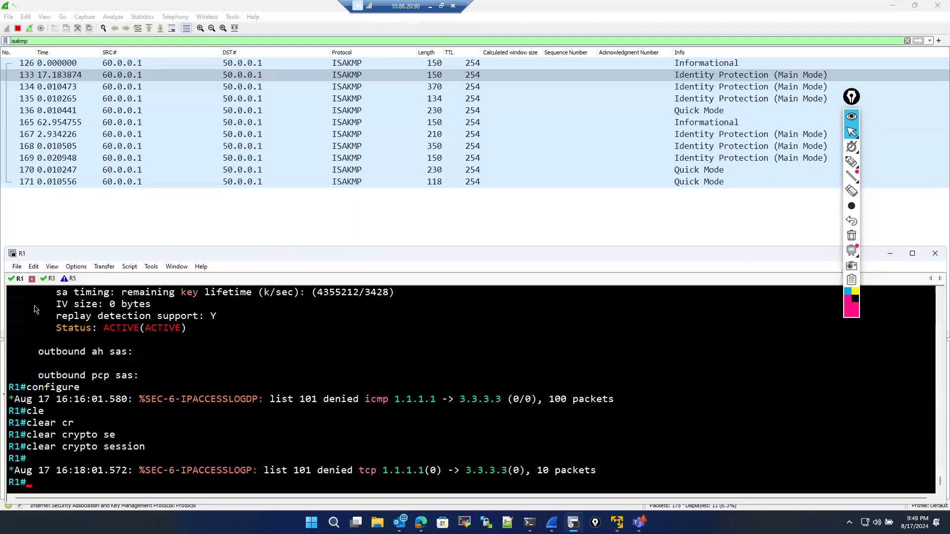
text(cler)
key(Return)
text(cla)
text(r)
key(Return)
text(cl)
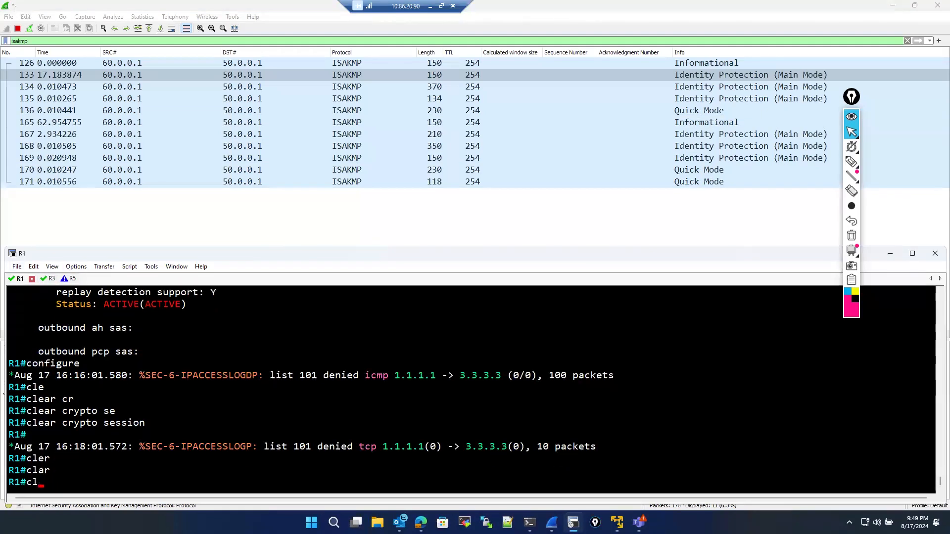
text(ea)
key(Return)
text(clear )
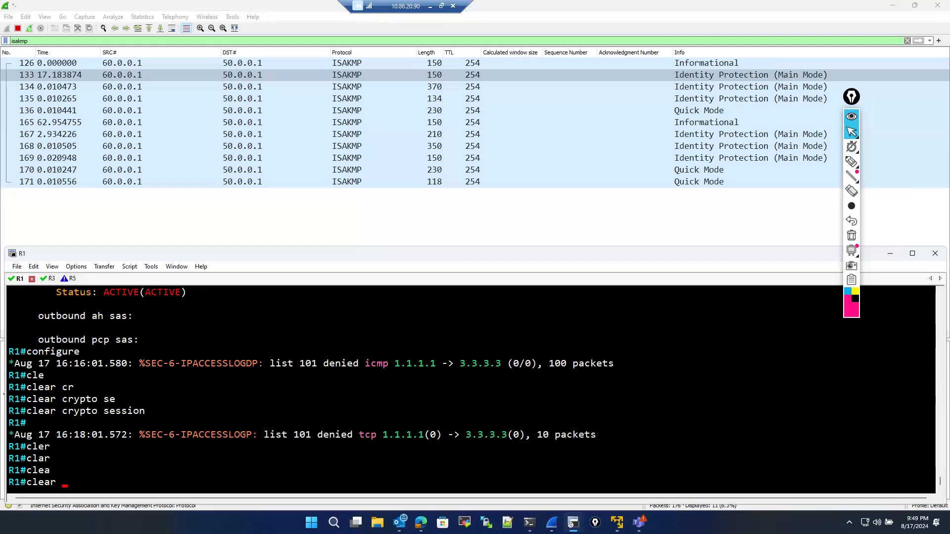
text(cry)
key(Tab)
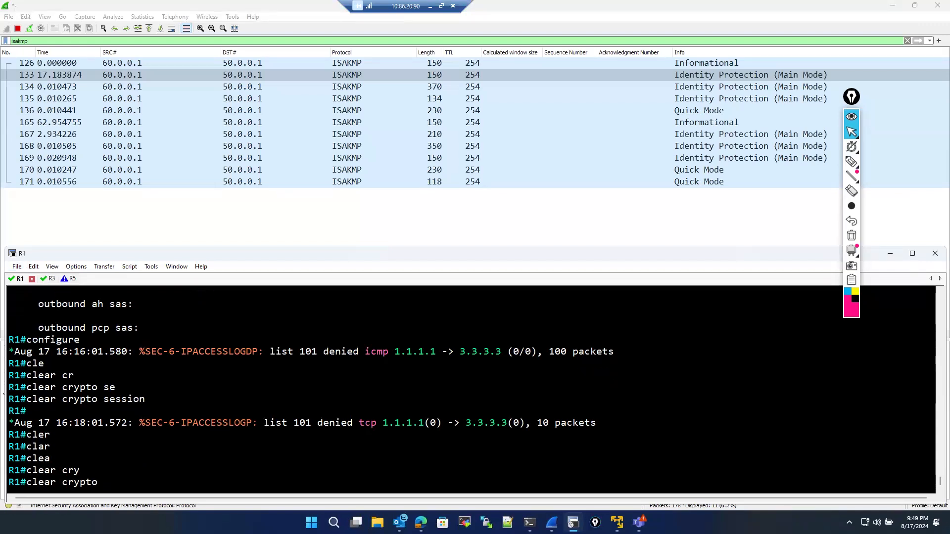
text(se)
key(Tab)
key(Return)
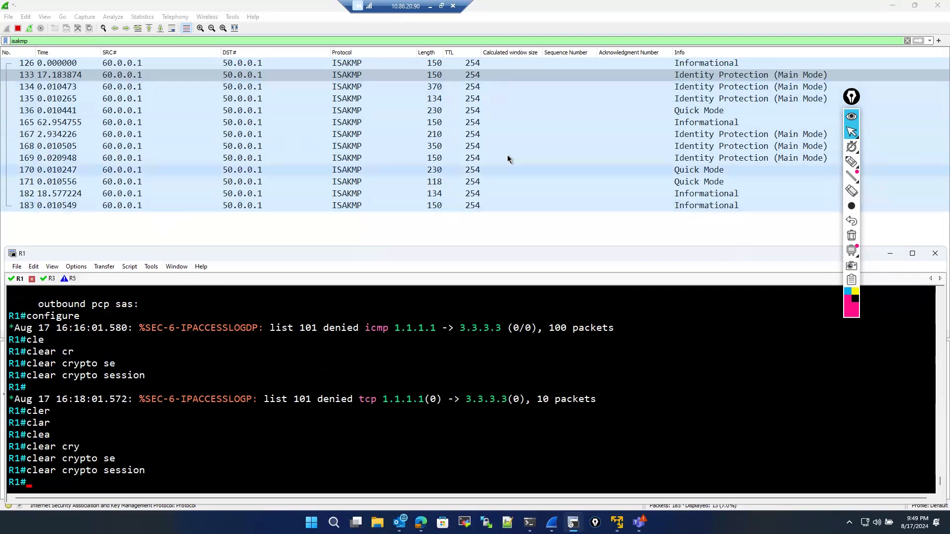
- Inspect the new ISAKMP Main Mode and Quick Mode packets and the Initiator SPI field in the capture
click(563, 85)
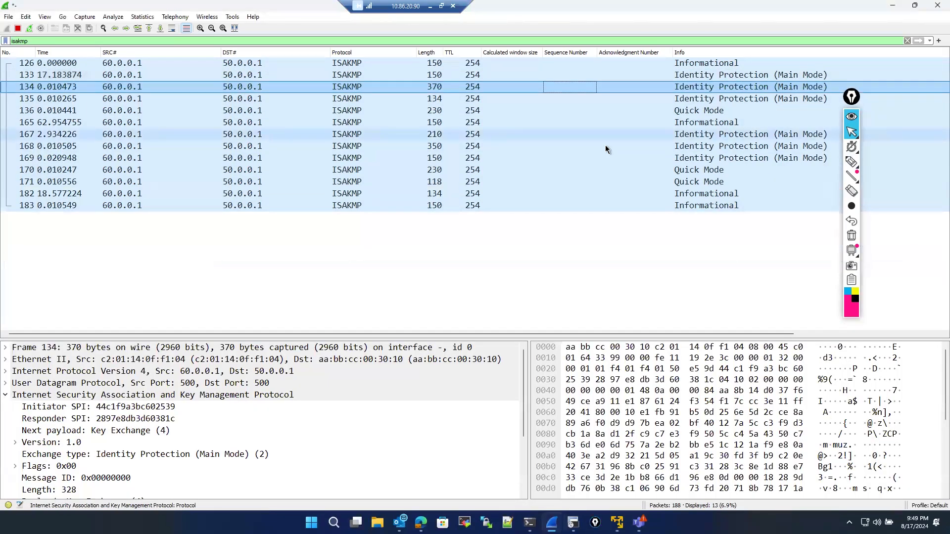
click(605, 137)
click(605, 157)
click(601, 133)
click(587, 73)
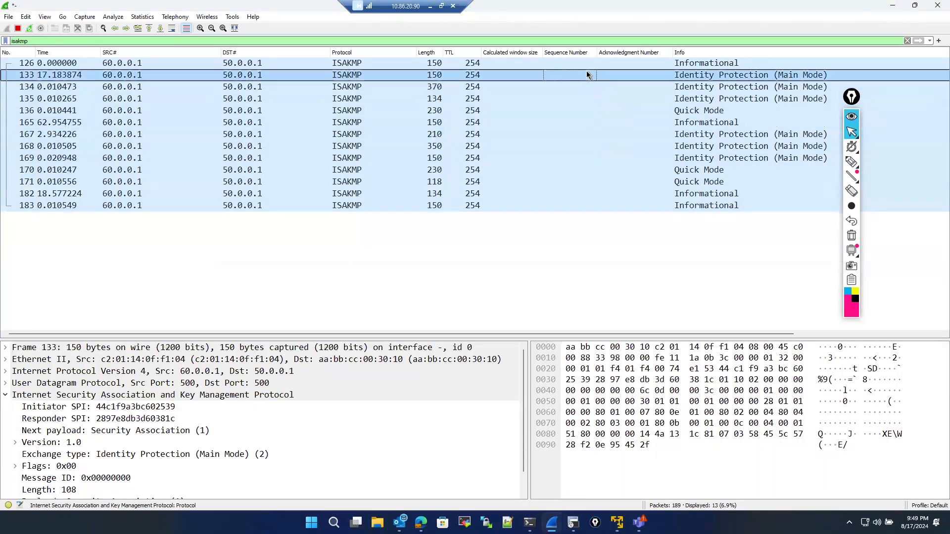
click(584, 87)
click(589, 110)
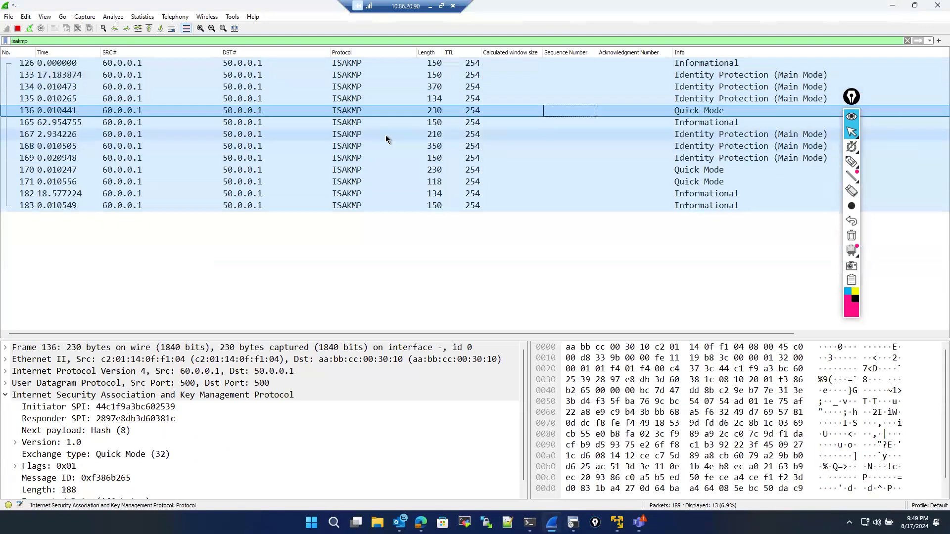
click(240, 76)
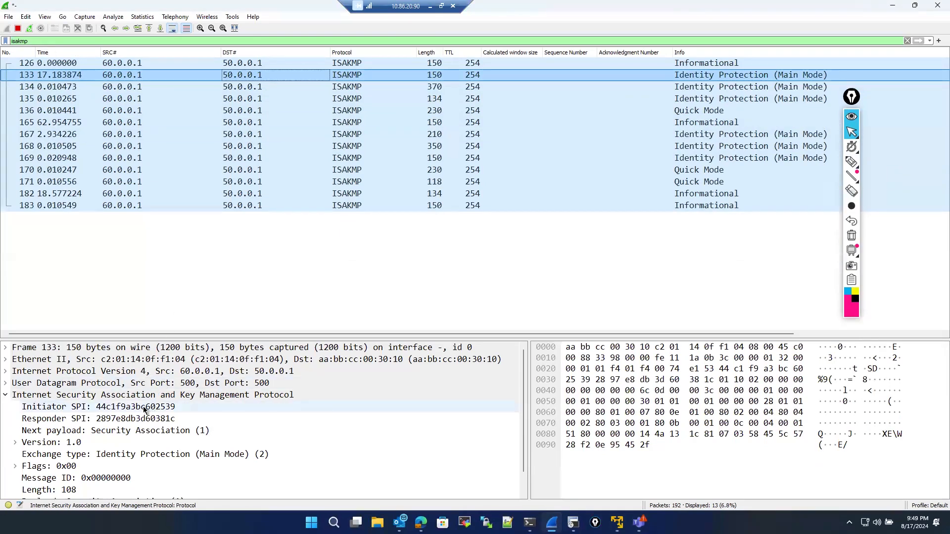
click(85, 408)
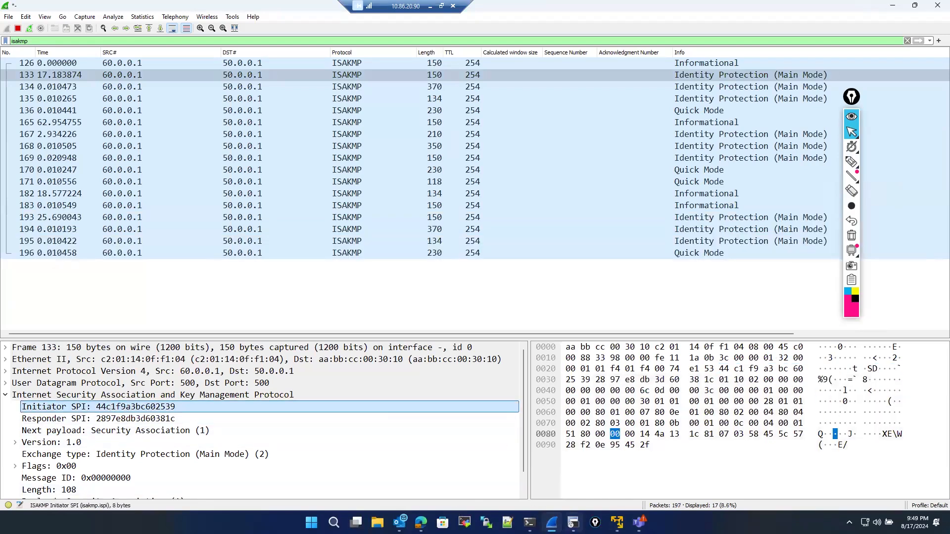
- Switch to R1's console and display its IPsec security associations with show crypto ipsec sa
key(alt+Tab)
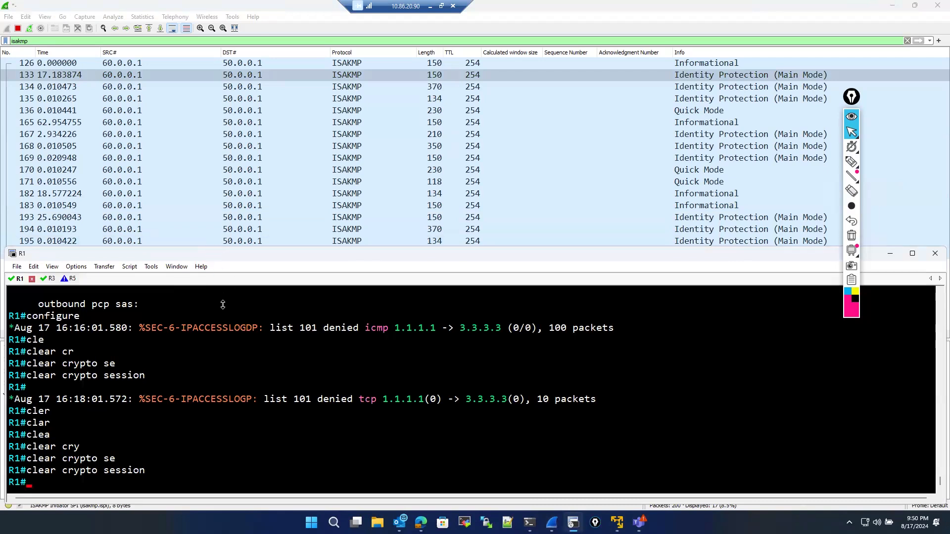
drag(223, 304, 215, 272)
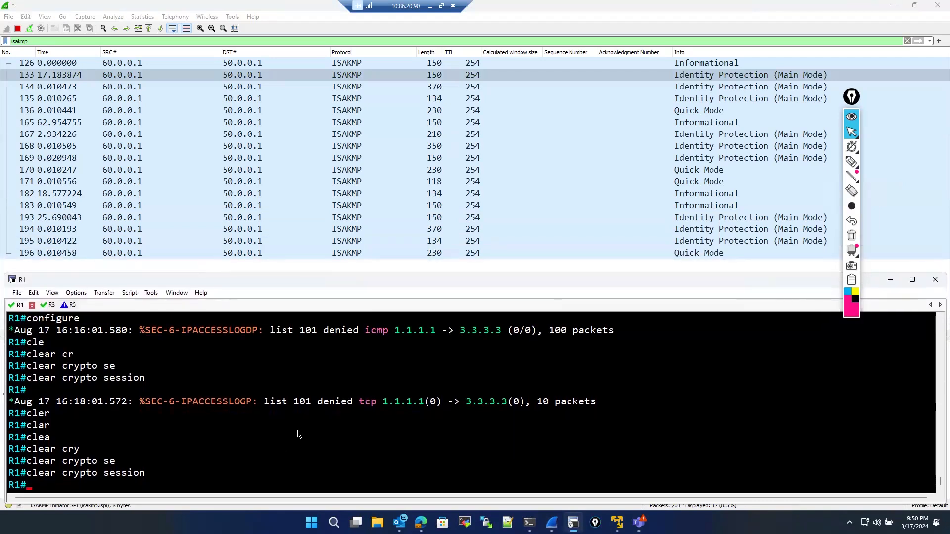
text(sho)
key(Tab)
text(ip)
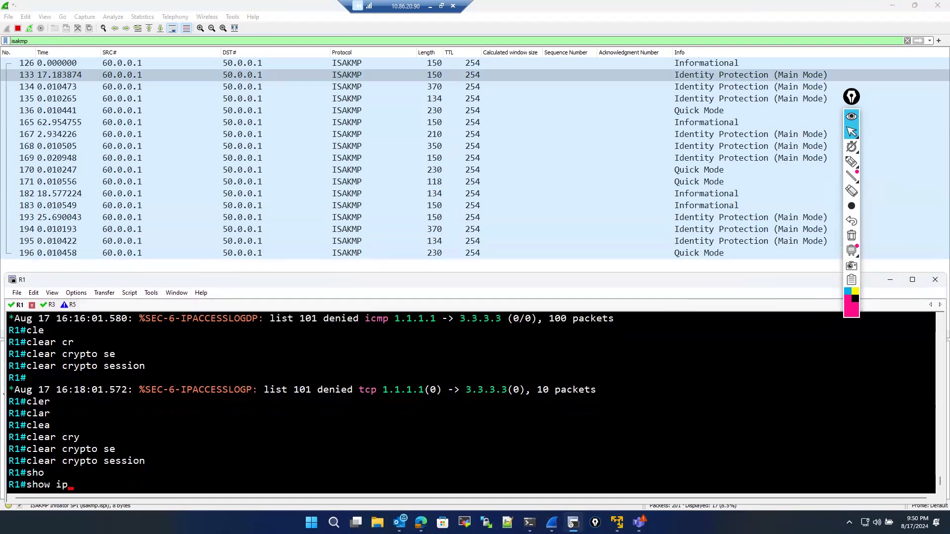
key(Tab)
key(BackSpace)
key(BackSpace)
text(v)
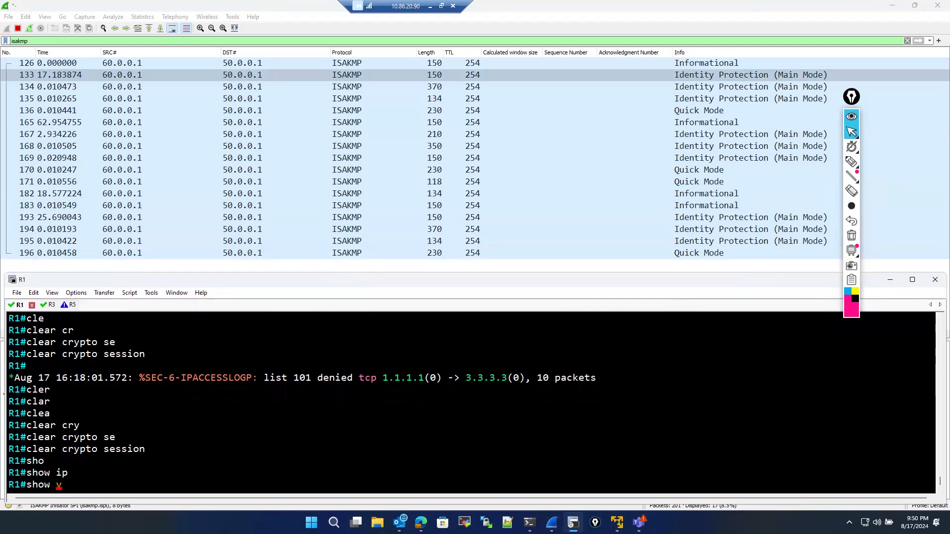
key(BackSpace)
text(cr)
key(Tab)
text(y)
key(Tab)
text(i)
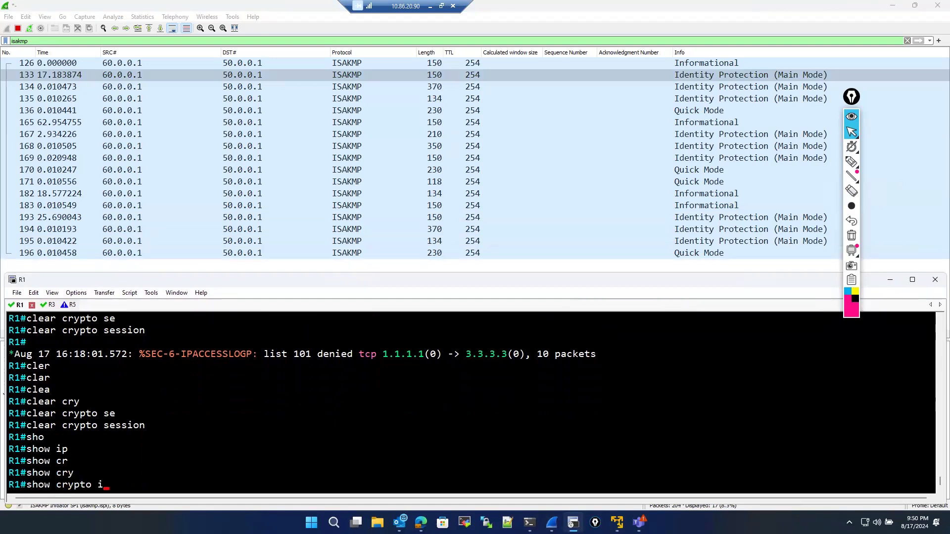
text(p)
key(Tab)
text(s)
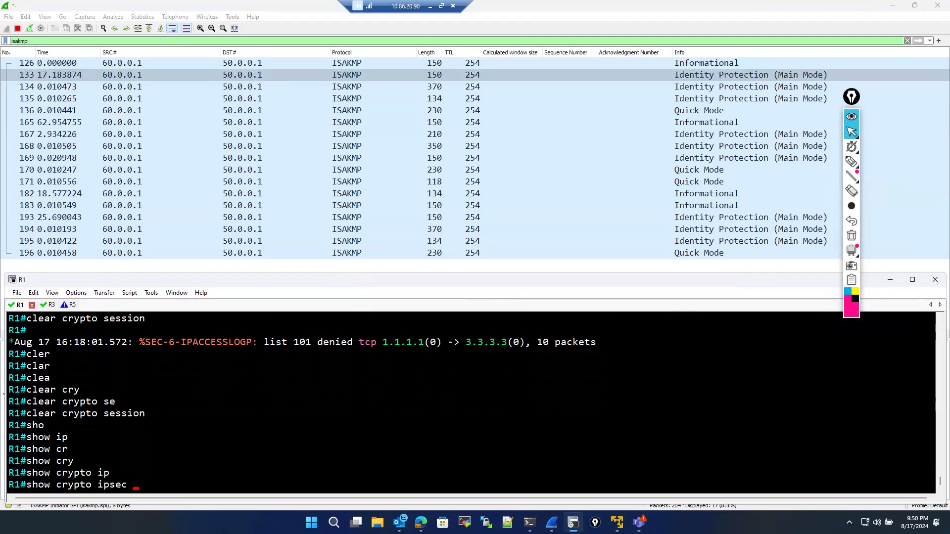
text(sa)
key(Return)
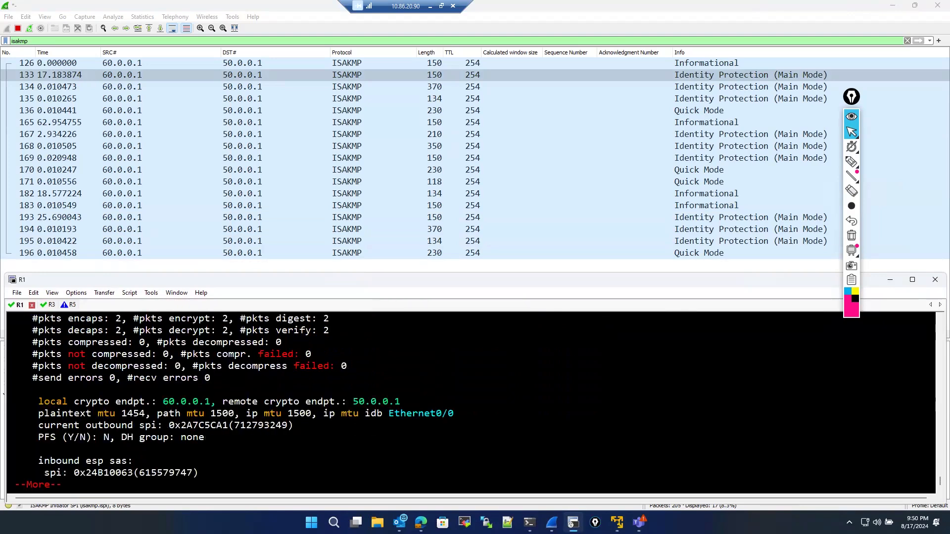
- Highlight the outbound ESP SPI in R1's output and compare it with the ISAKMP packets in the capture
scroll(229, 455, up, 3)
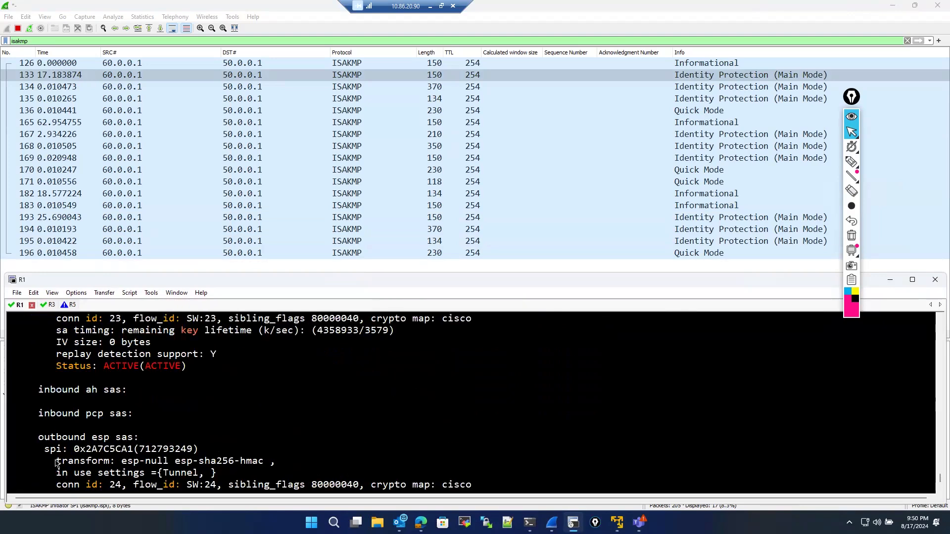
drag(74, 451, 133, 451)
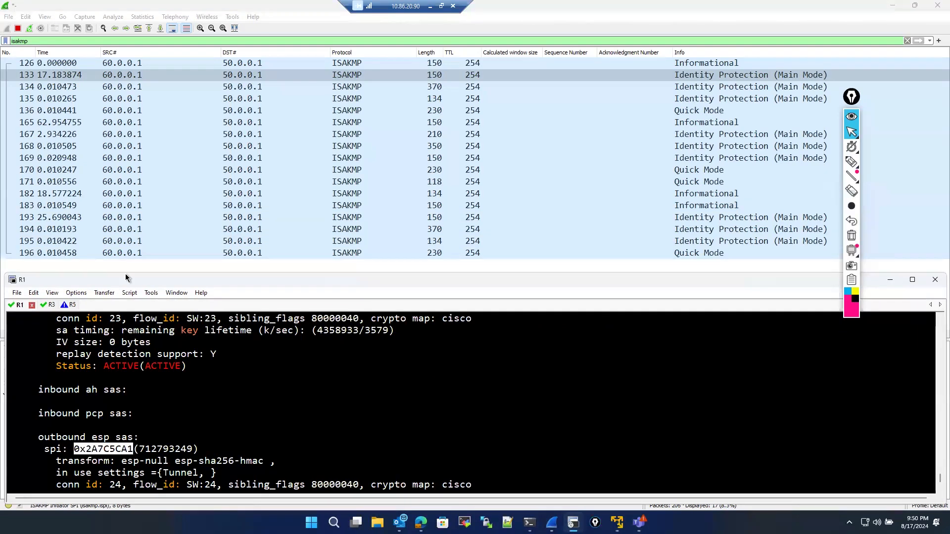
drag(122, 273, 127, 300)
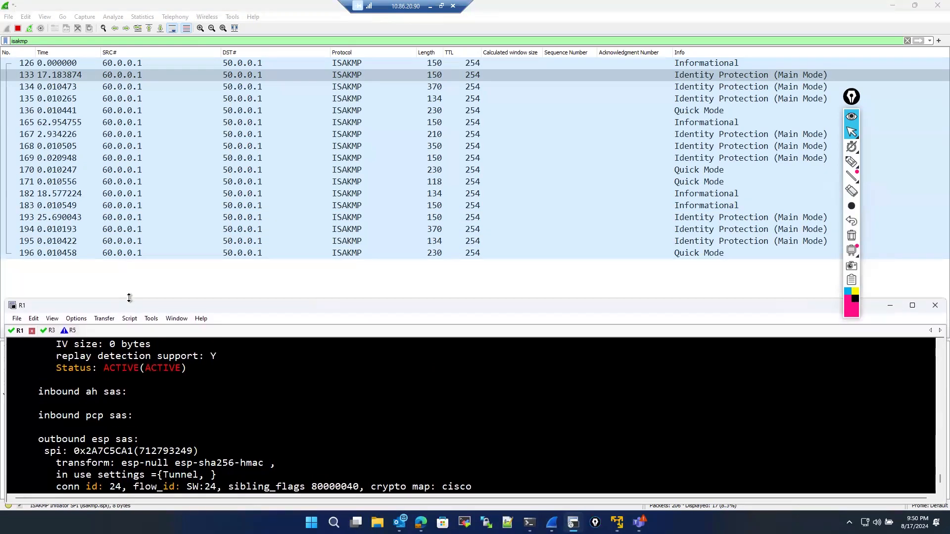
click(132, 65)
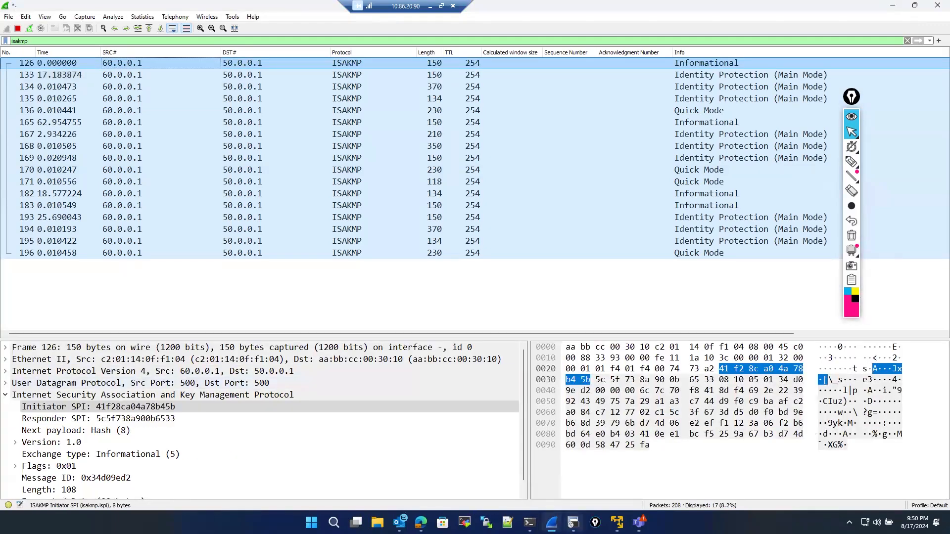
- Place R1's console beside the capture, highlight its inbound ESP SPI and compare it with the ISAKMP Initiator SPI
click(573, 522)
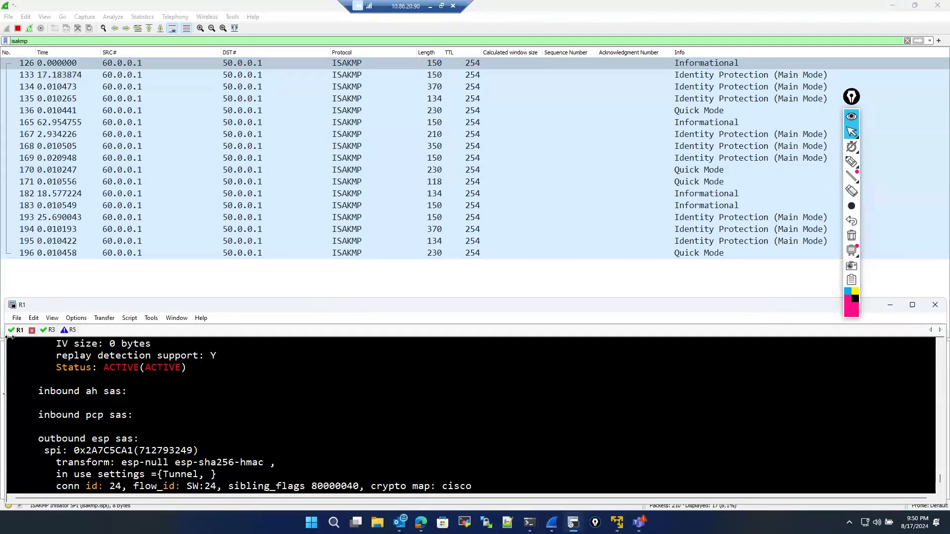
drag(7, 339, 414, 330)
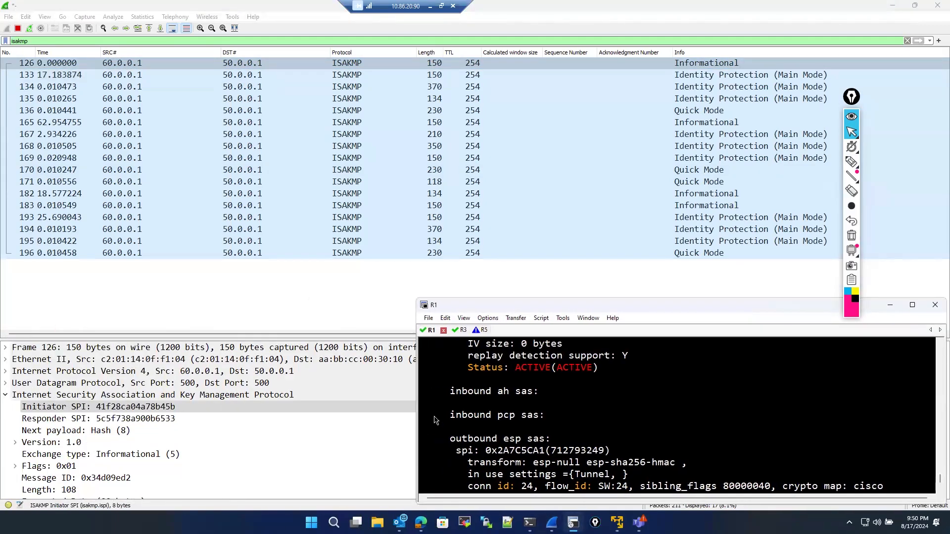
scroll(531, 418, up, 4)
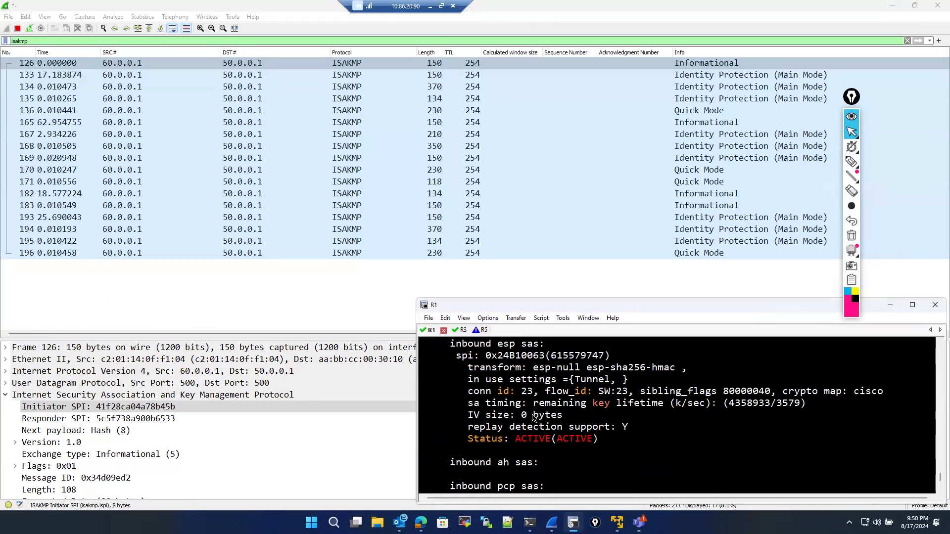
drag(486, 426, 608, 432)
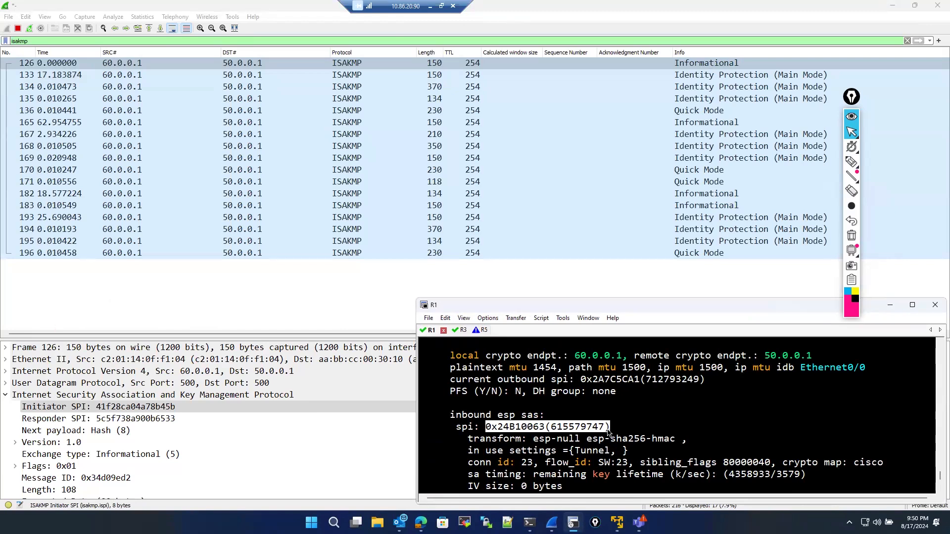
click(112, 407)
- Rerun show crypto ipsec sa twice on R1's console to refresh its IPsec security associations
scroll(501, 432, down, 7)
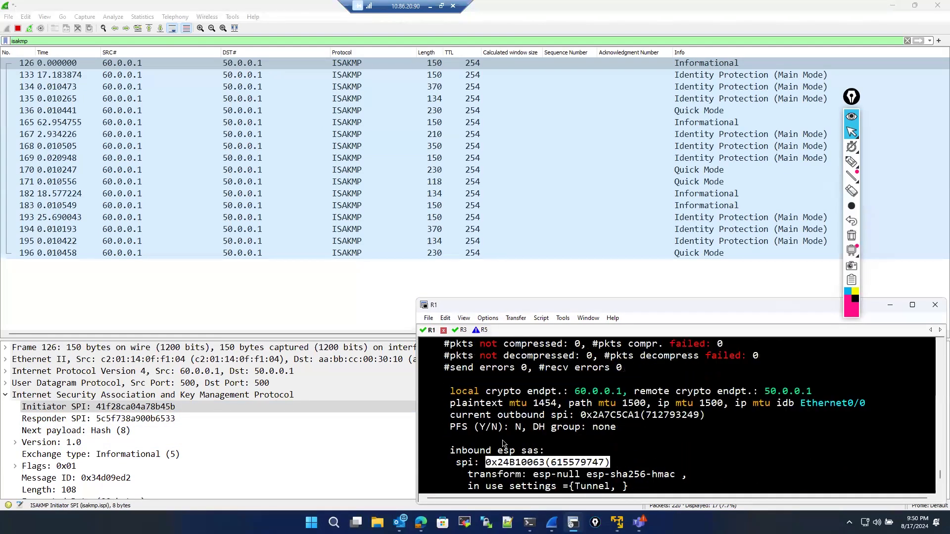
key(Up)
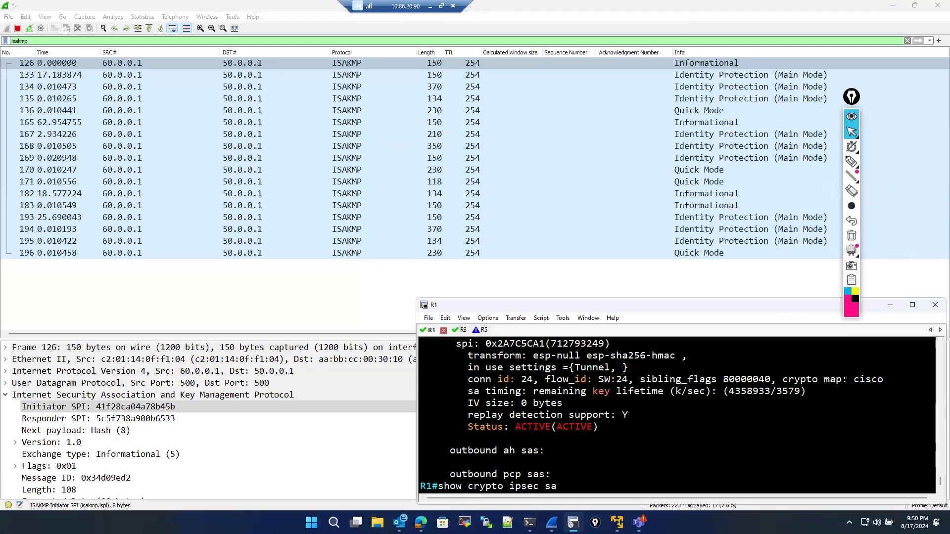
key(Return)
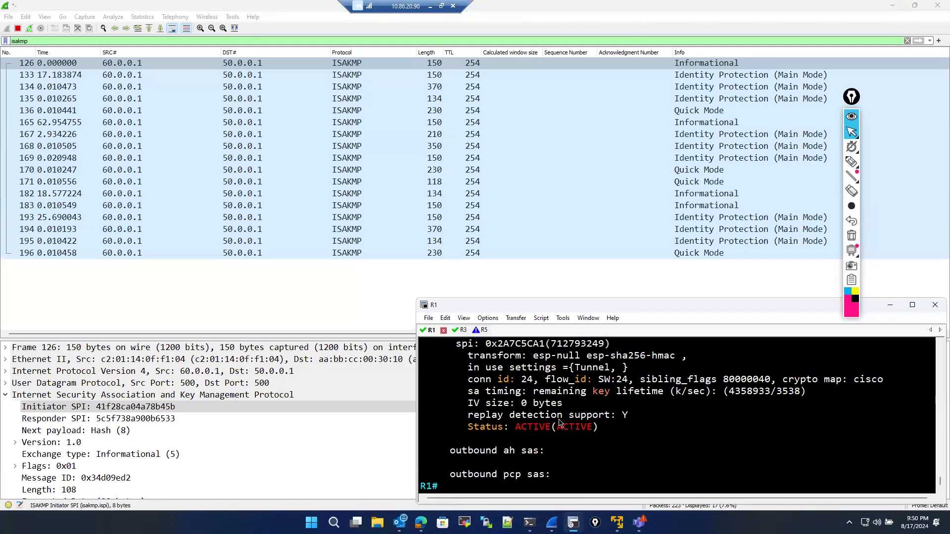
text(sho)
key(Tab)
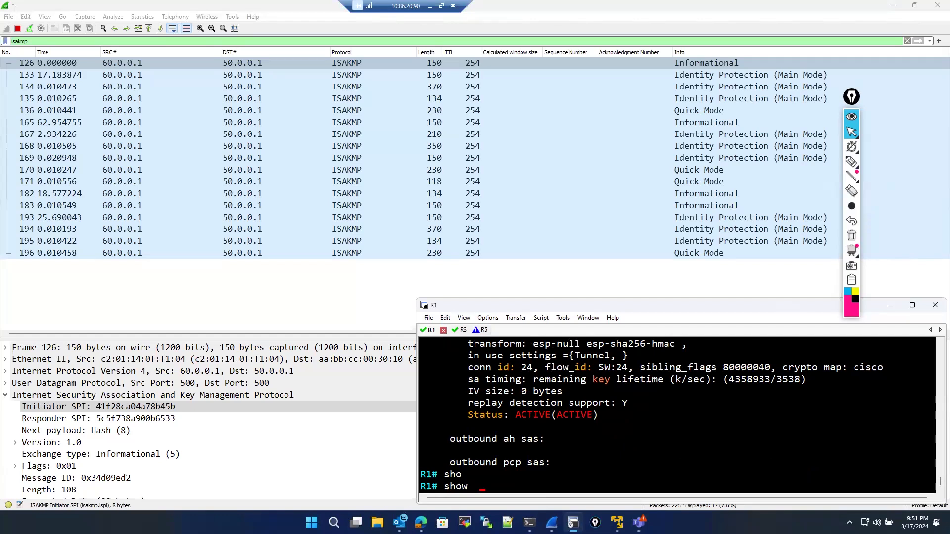
text(cr)
key(Tab)
text(y)
key(Tab)
text(i)
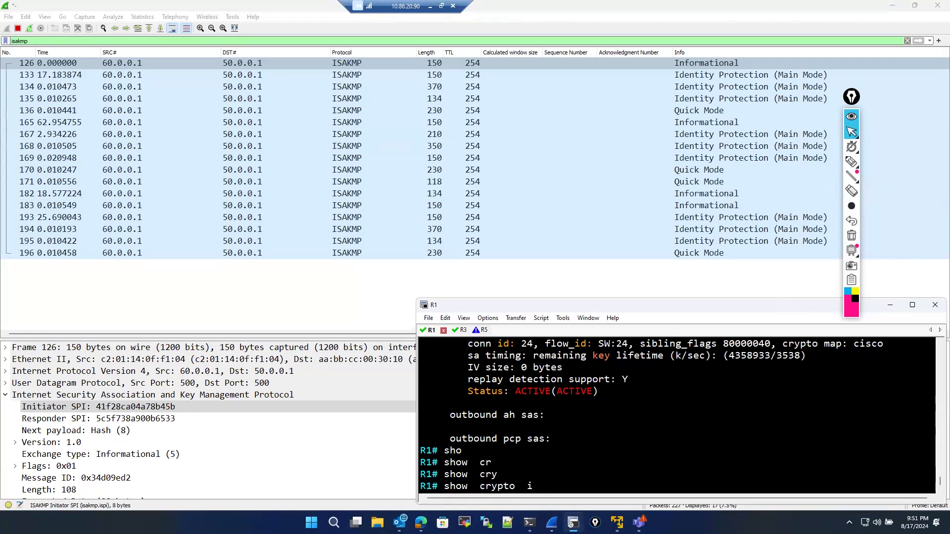
text(ip)
key(Tab)
text(sec sa)
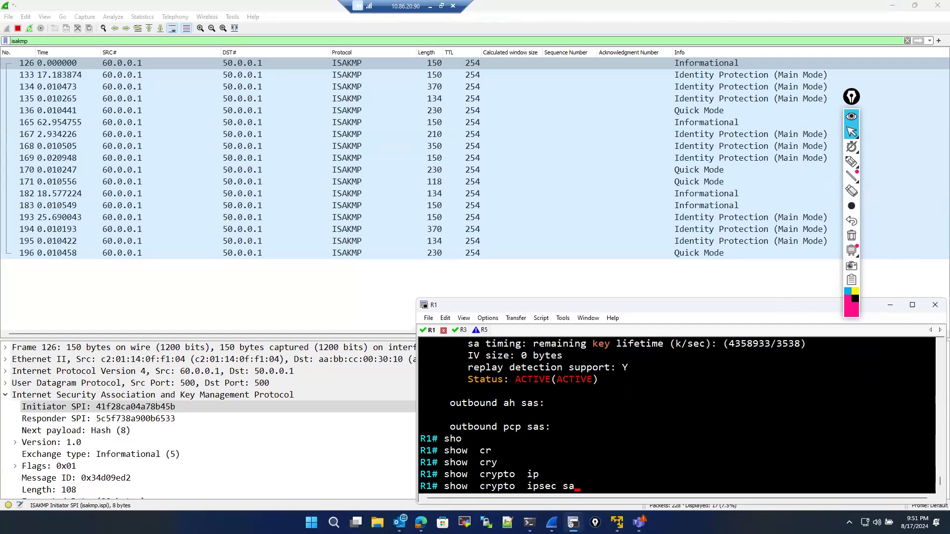
key(Return)
key(space)
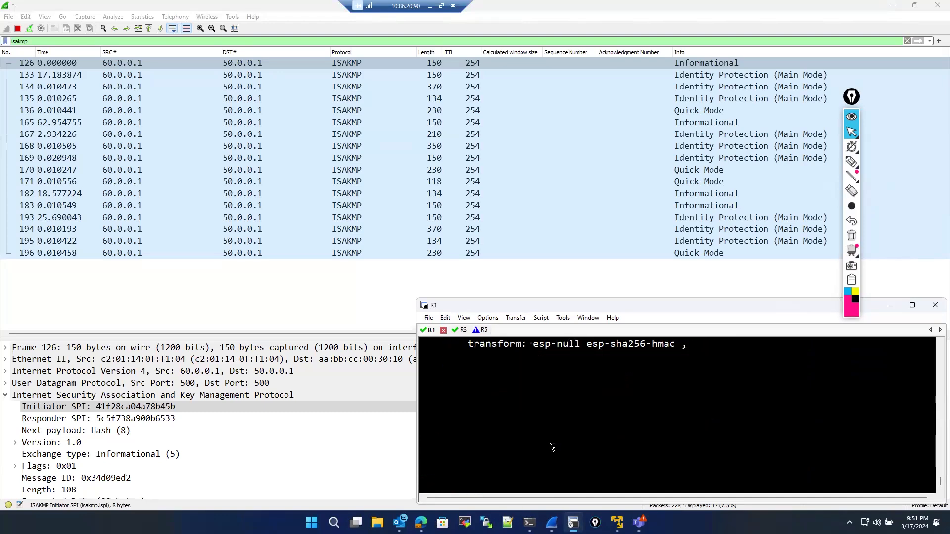
- Highlight the outbound and inbound ESP SPI values in R1's IPsec SA output
scroll(533, 452, up, 1)
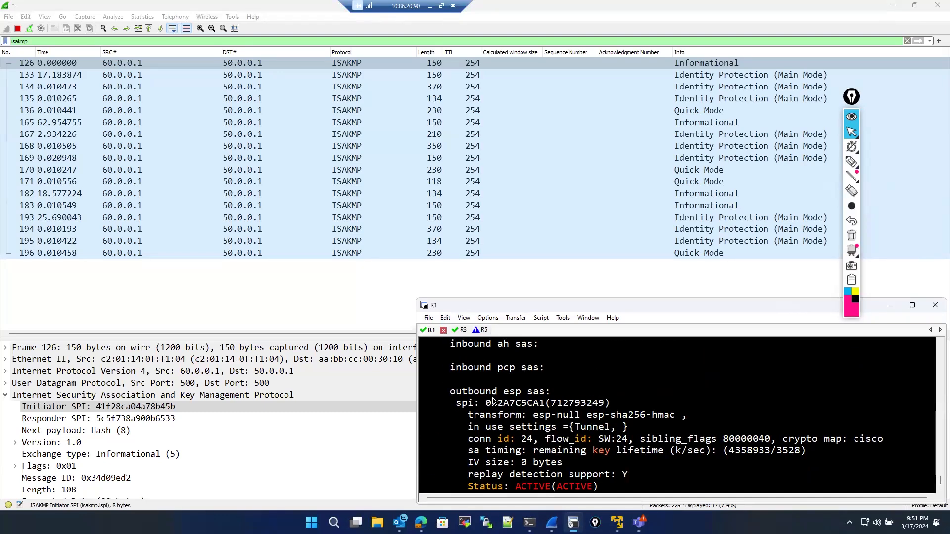
drag(486, 403, 546, 404)
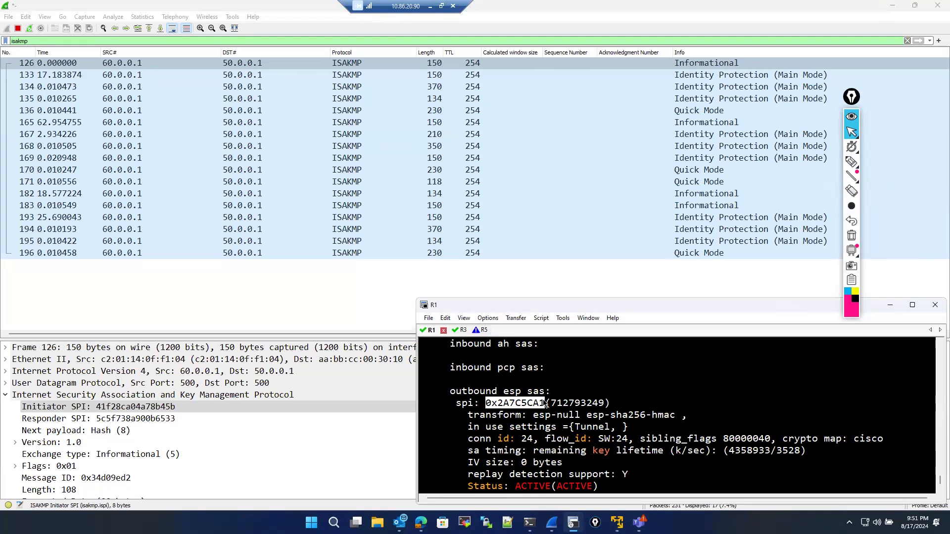
scroll(545, 406, up, 5)
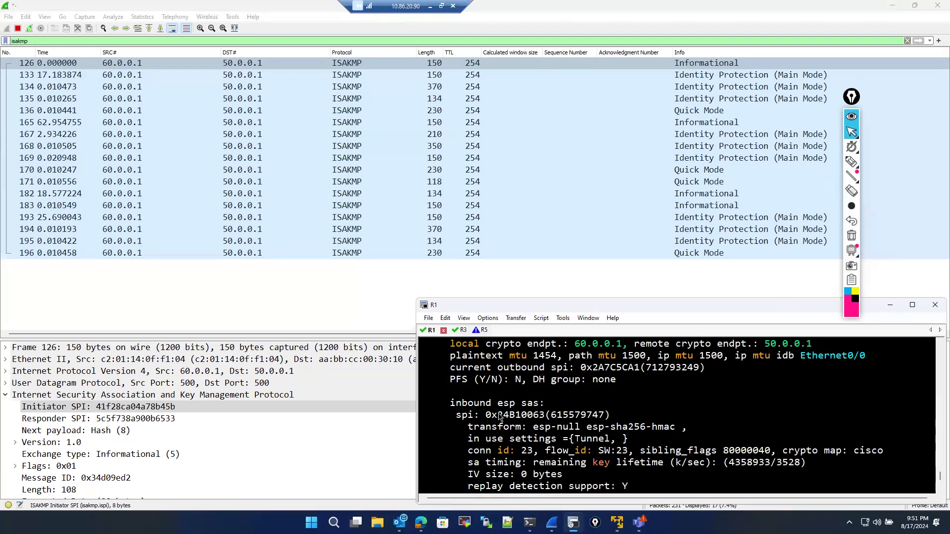
drag(497, 416, 549, 419)
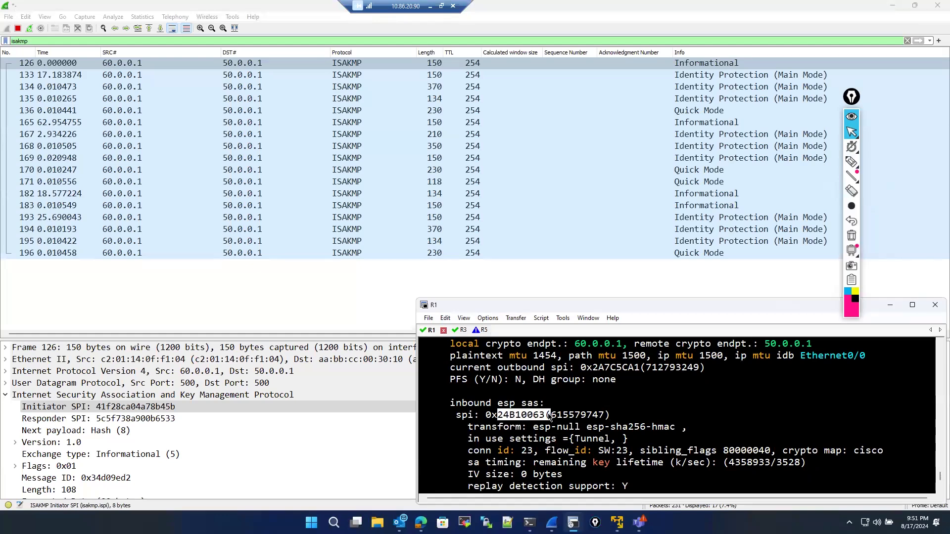
scroll(549, 418, up, 5)
scroll(465, 346, down, 1)
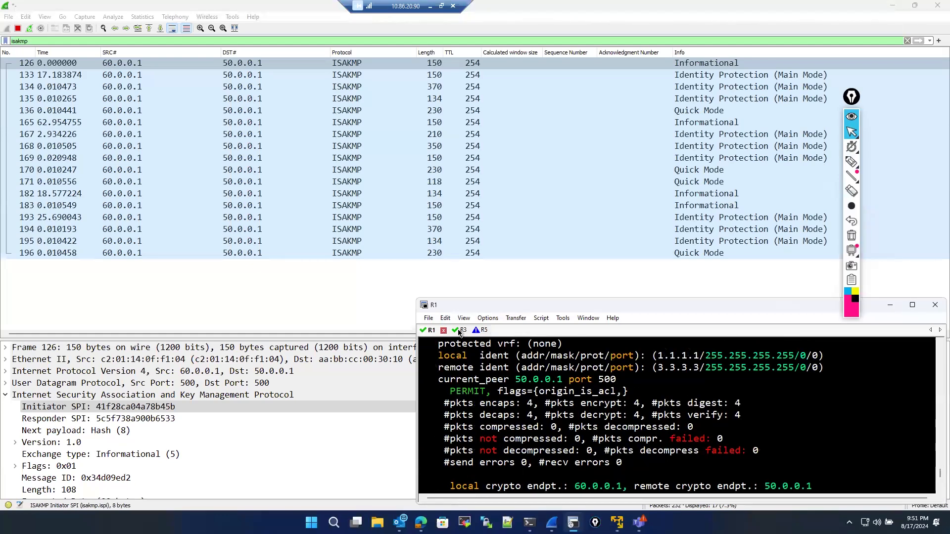
- Switch to R3's console and display its IPsec security associations with show crypto ipsec sa
click(459, 330)
text(sho)
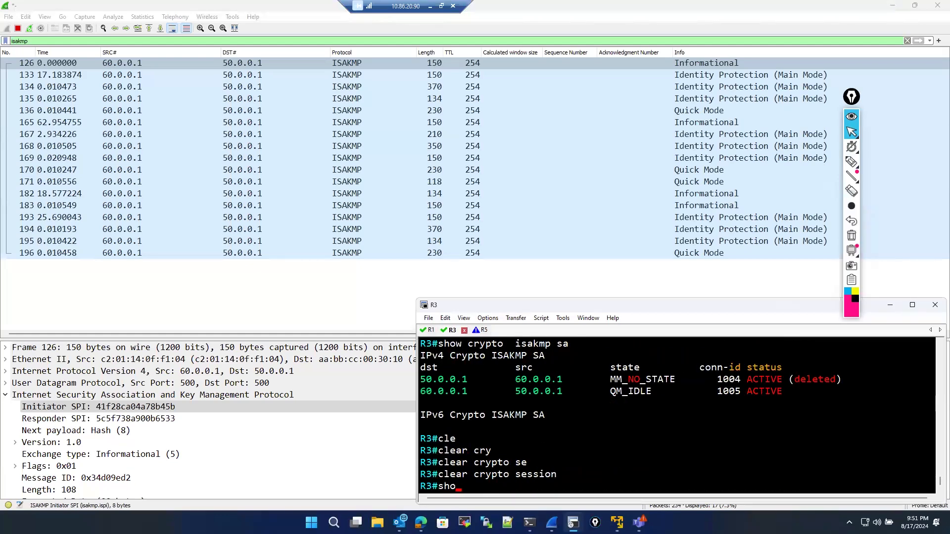
key(Tab)
text(cry)
key(Tab)
text(ip)
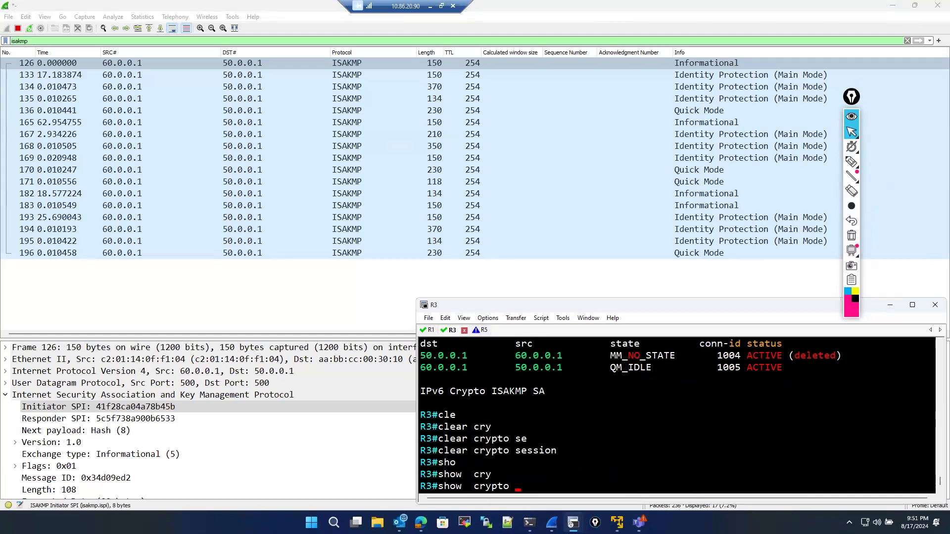
key(Tab)
text(sa)
key(Return)
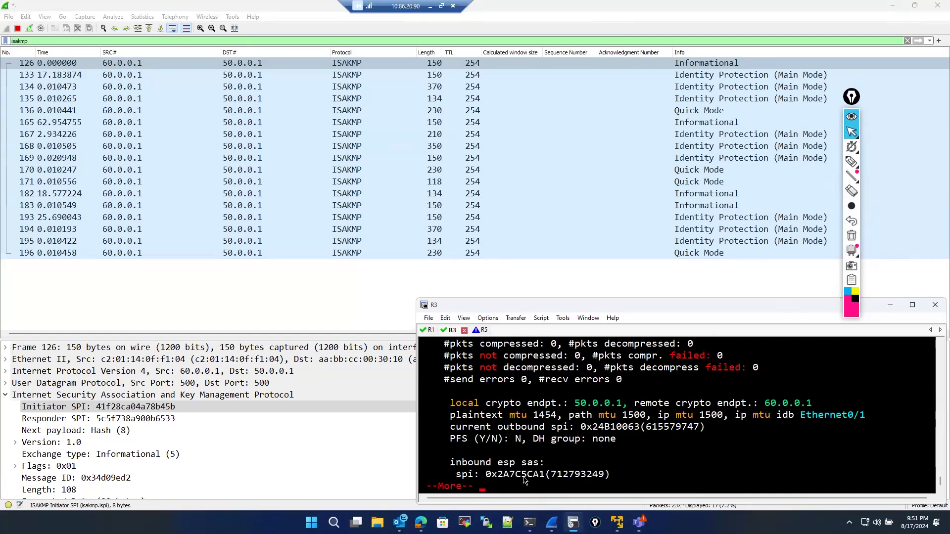
key(space)
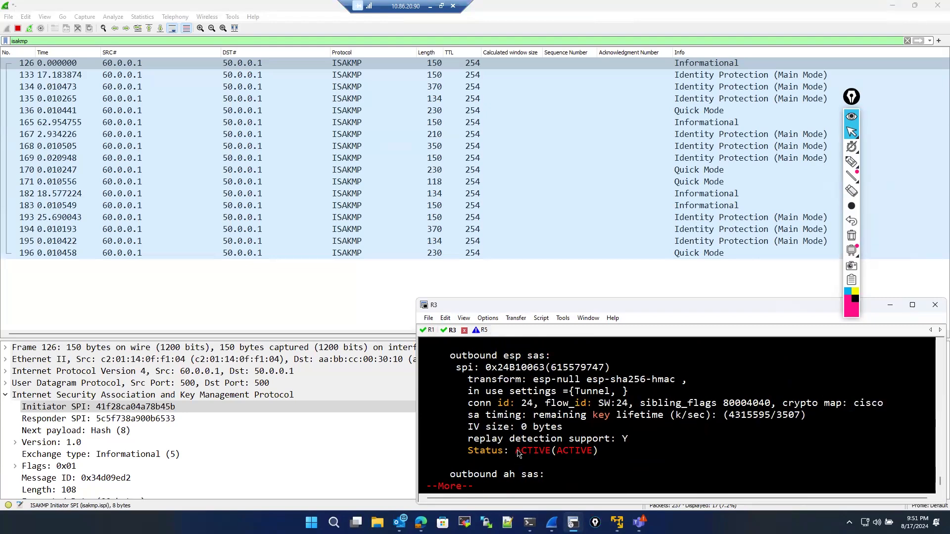
key(space)
- Highlight R3's inbound ESP SPI and its current peer address in the SA output
scroll(500, 456, up, 2)
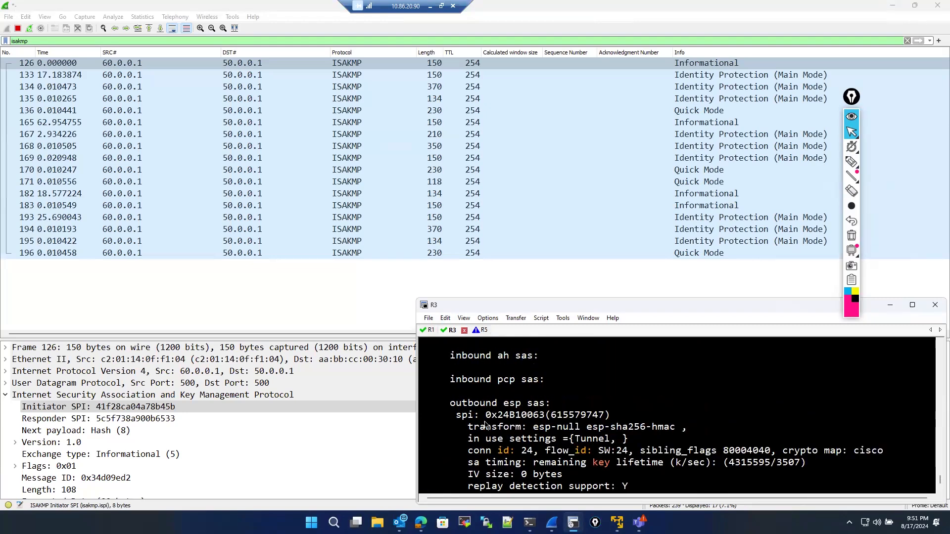
scroll(483, 418, up, 12)
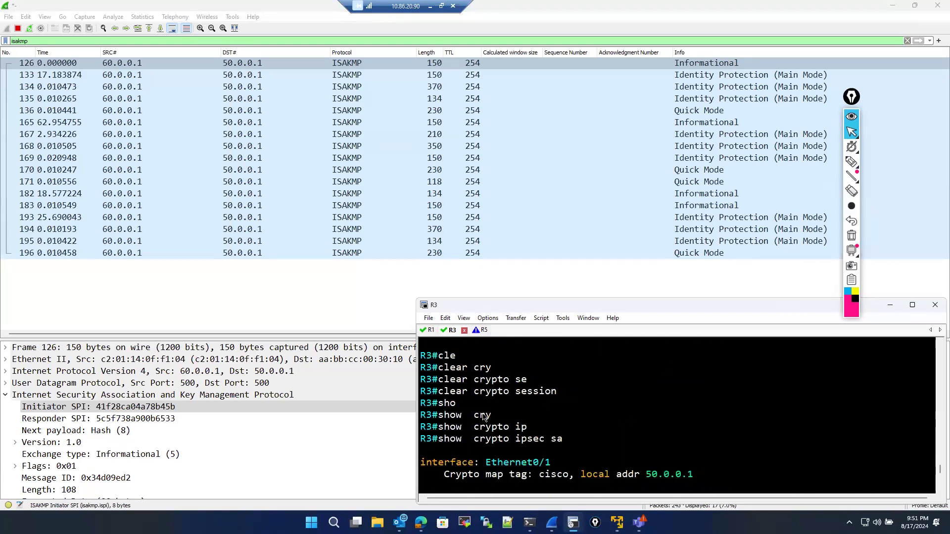
scroll(484, 418, down, 3)
scroll(484, 417, down, 5)
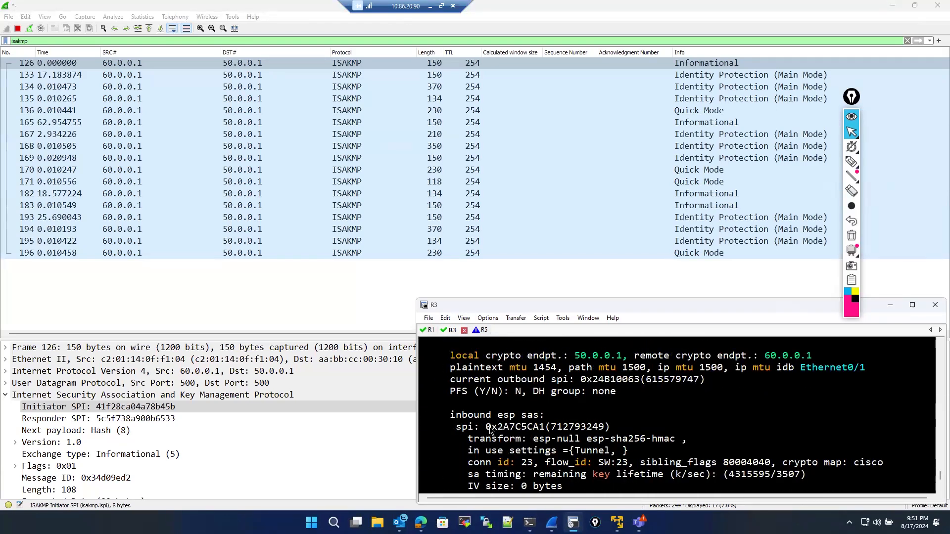
drag(486, 428, 544, 429)
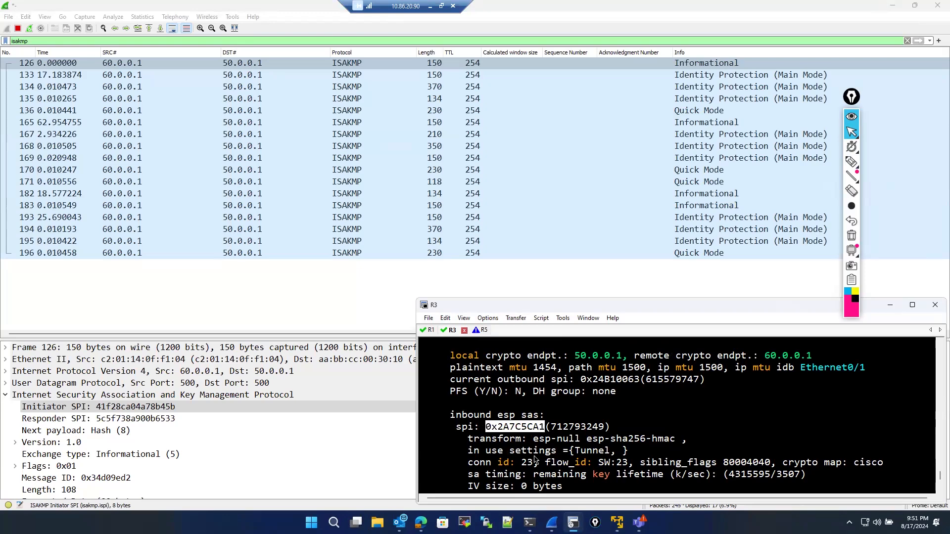
scroll(542, 435, down, 4)
scroll(534, 448, up, 5)
scroll(533, 449, up, 3)
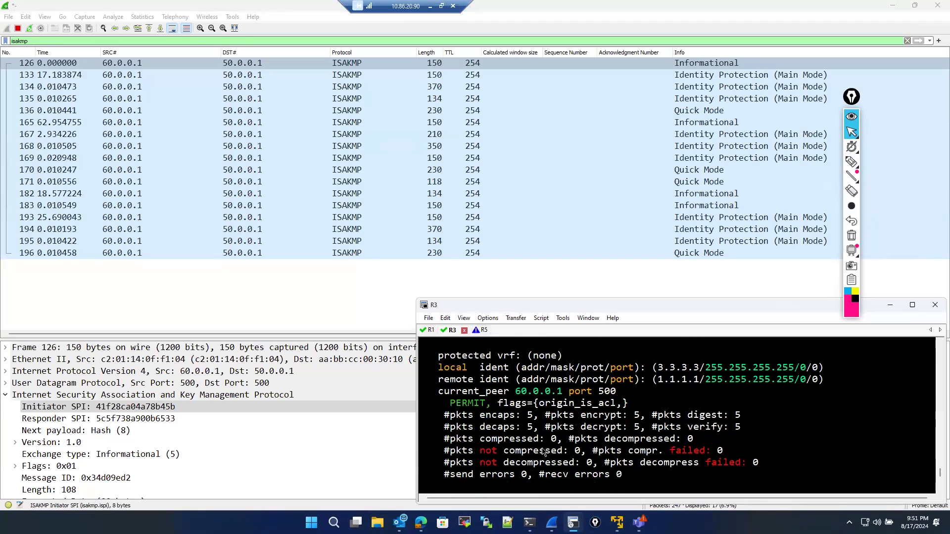
drag(515, 391, 563, 390)
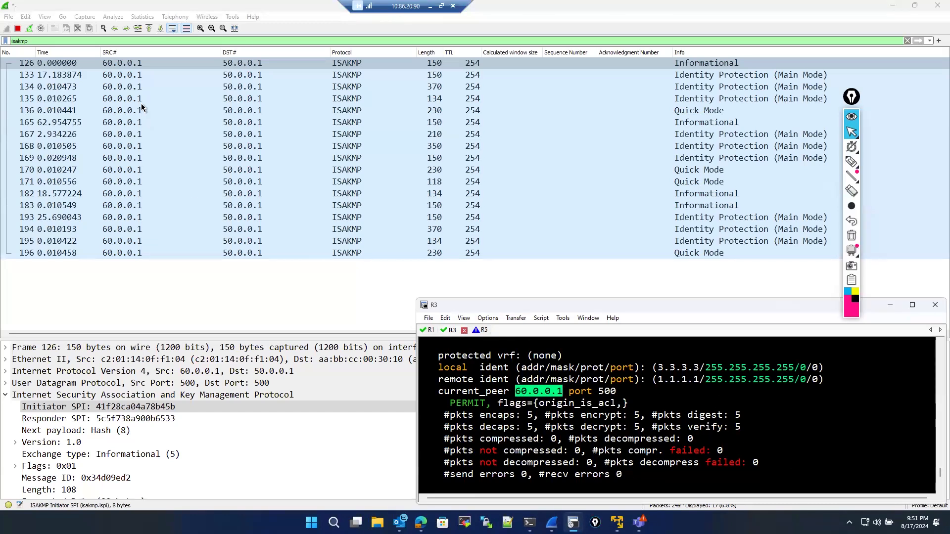
- Select the first Main Mode ISAKMP packet in the capture and scroll through R3's SA output again
click(133, 77)
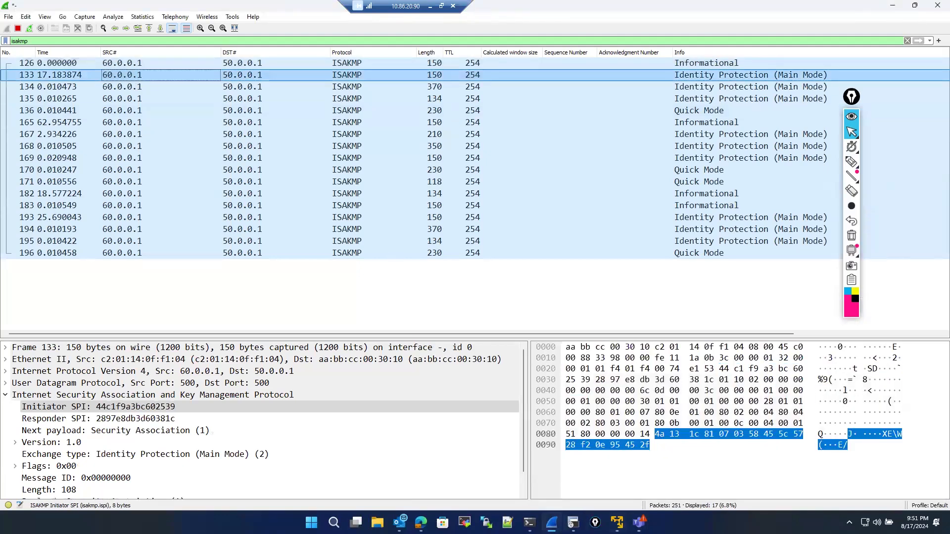
click(573, 522)
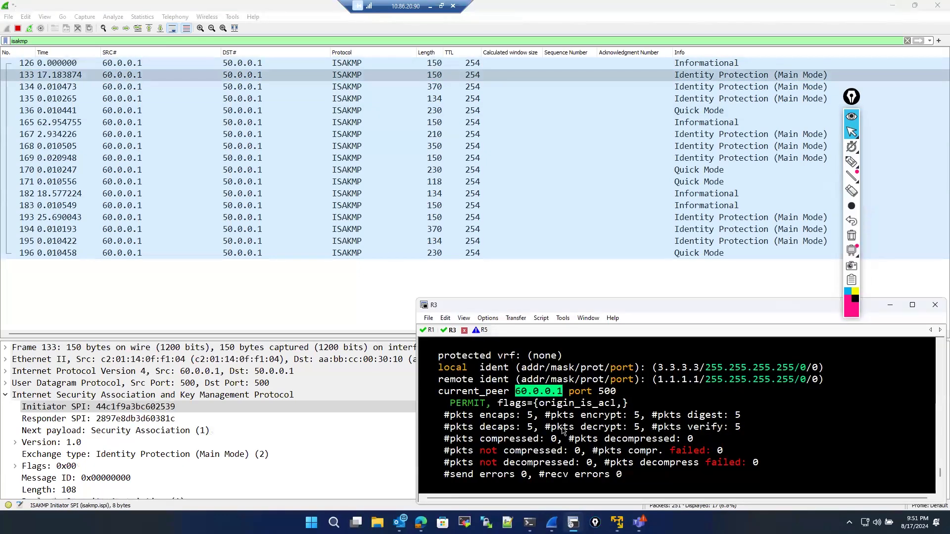
scroll(563, 431, down, 3)
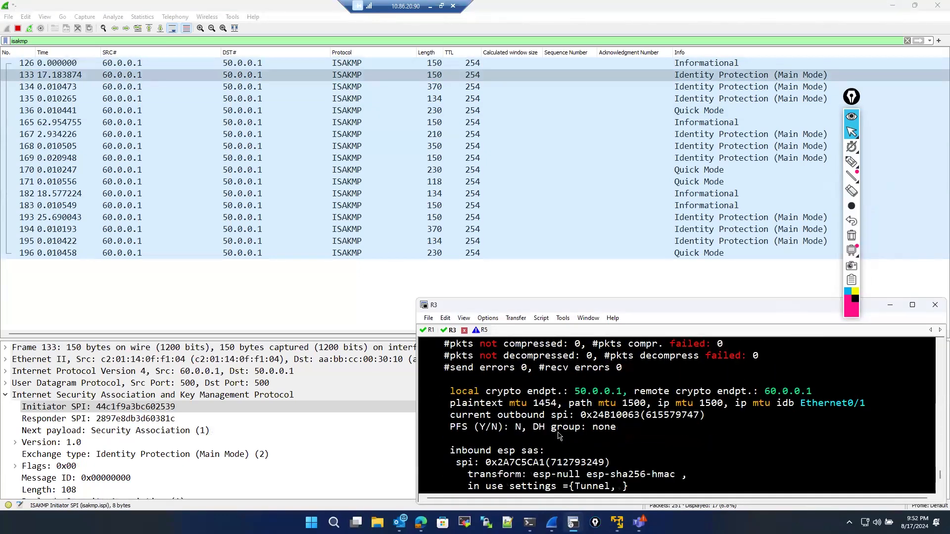
scroll(558, 435, down, 8)
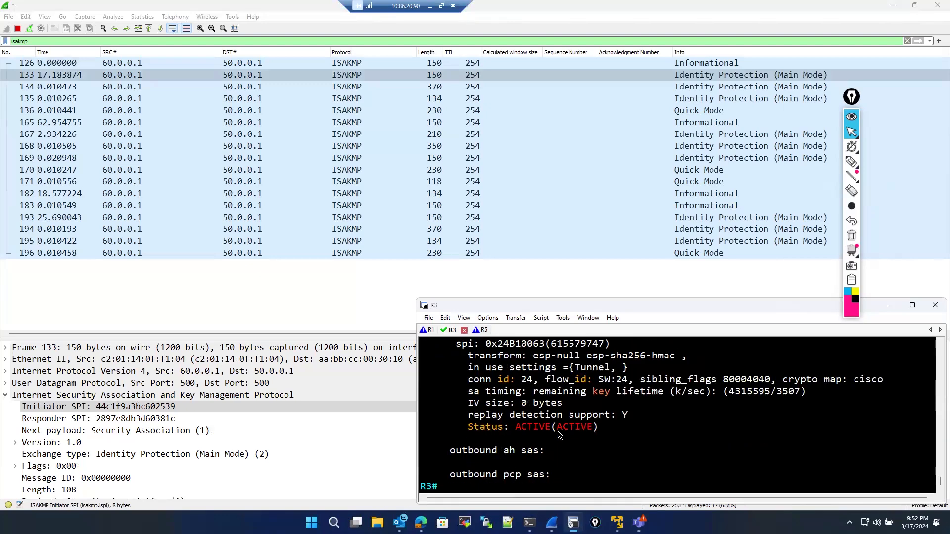
scroll(558, 434, up, 20)
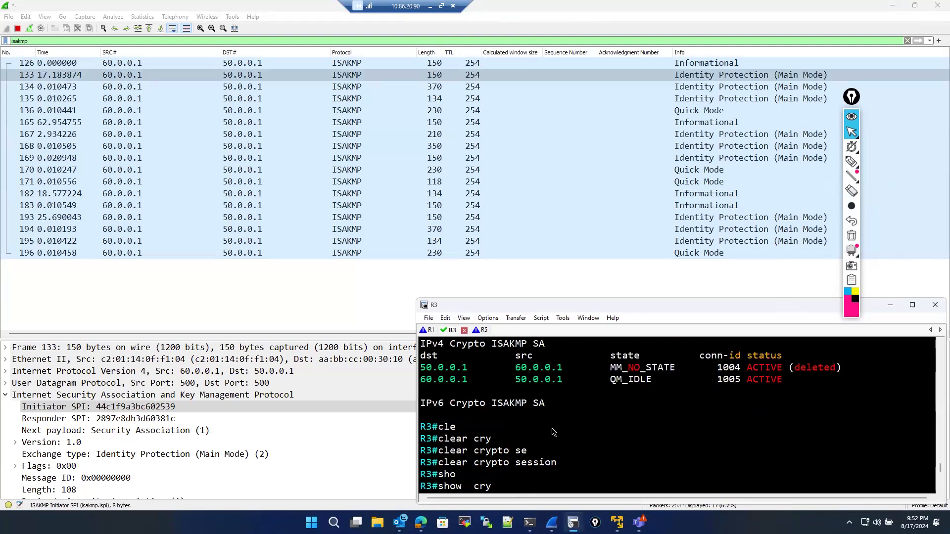
scroll(553, 432, down, 20)
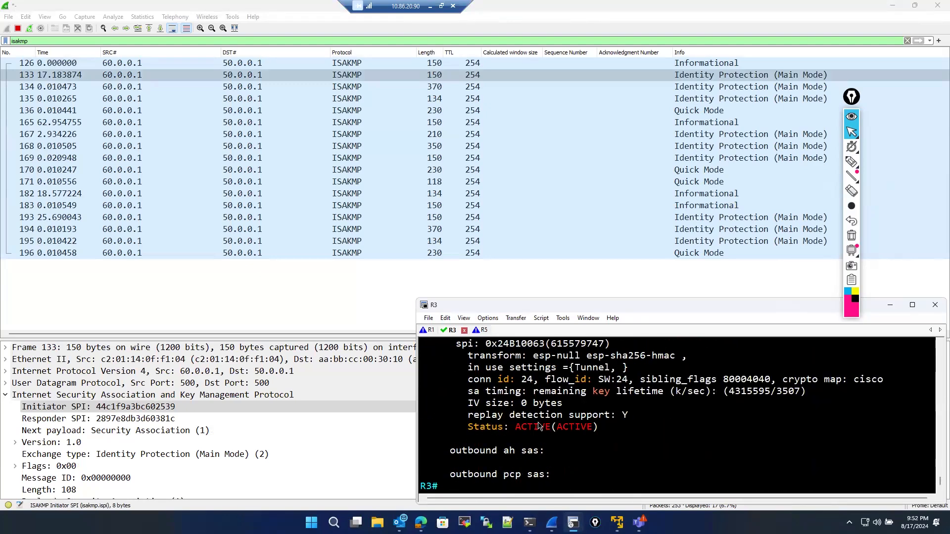
- Rerun show crypto ipsec sa on R3's console to refresh its IPsec security associations
key(Return)
key(Return)
key(Return)
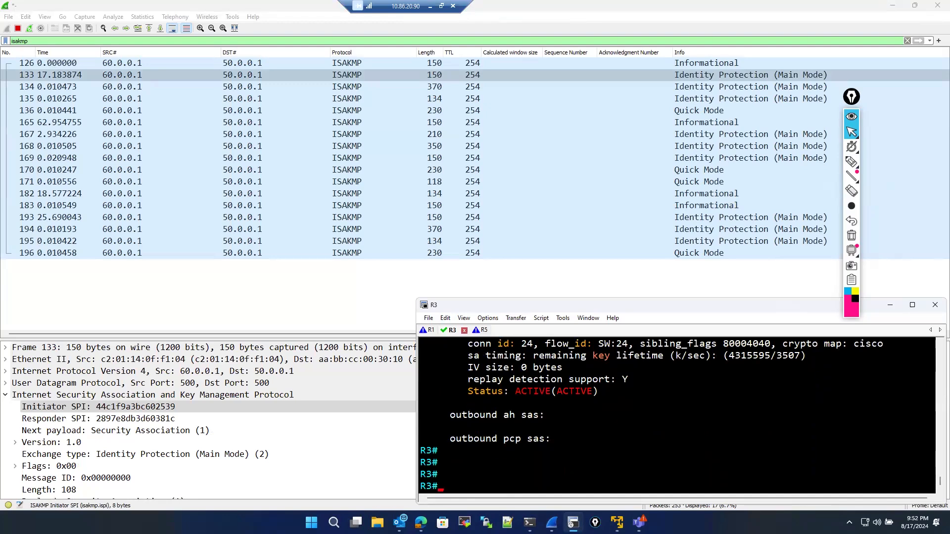
text(show  crypto ipsec sa)
key(Return)
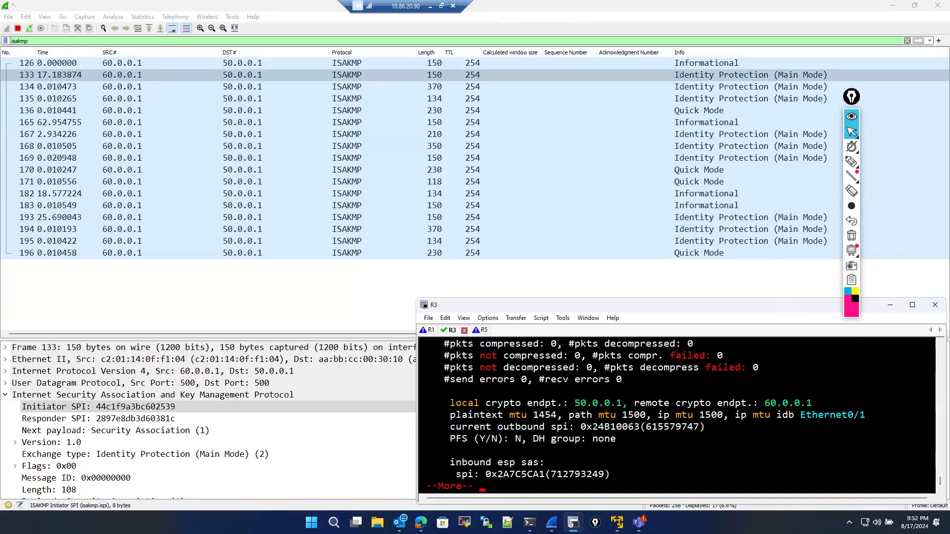
- Step through the ISAKMP Main Mode, Quick Mode and Informational packets in the capture, checking their initiator and responder SPIs
click(140, 87)
click(138, 111)
click(137, 147)
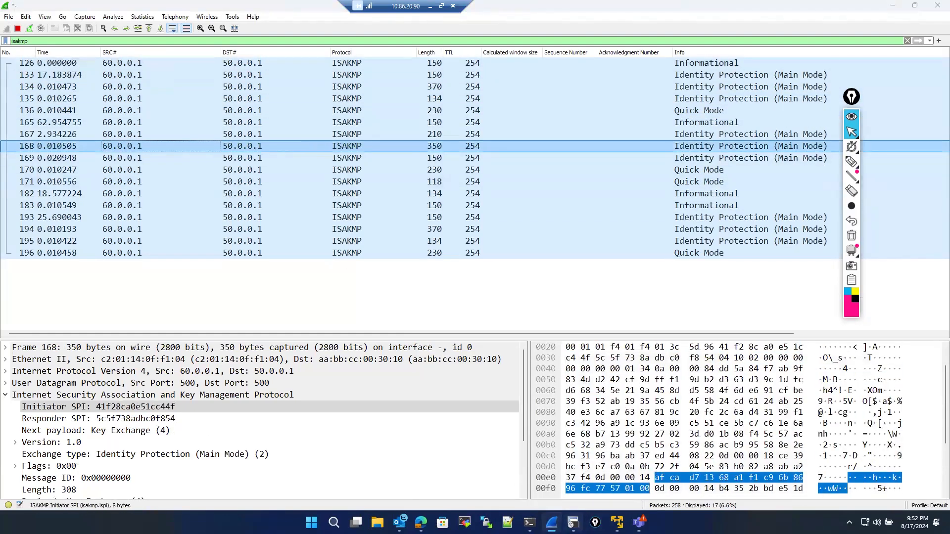
click(573, 523)
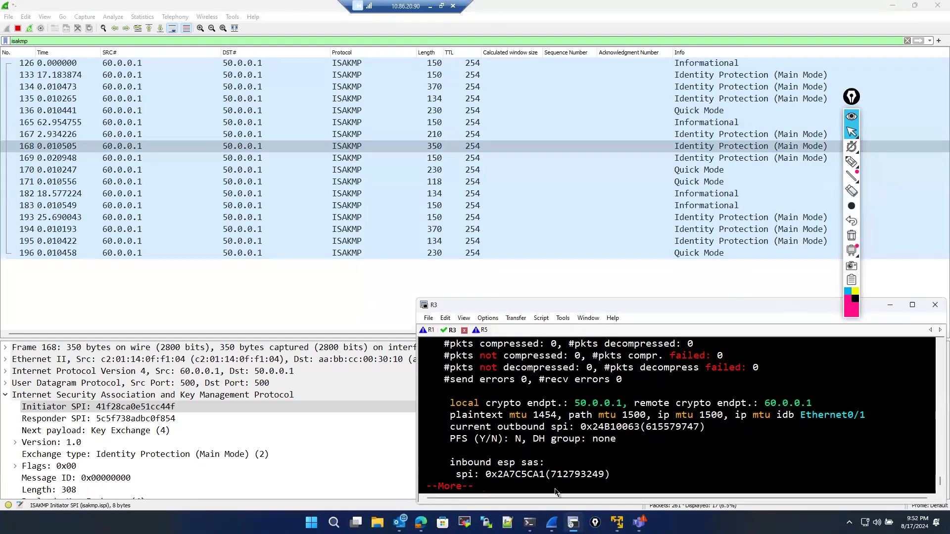
click(150, 127)
click(132, 98)
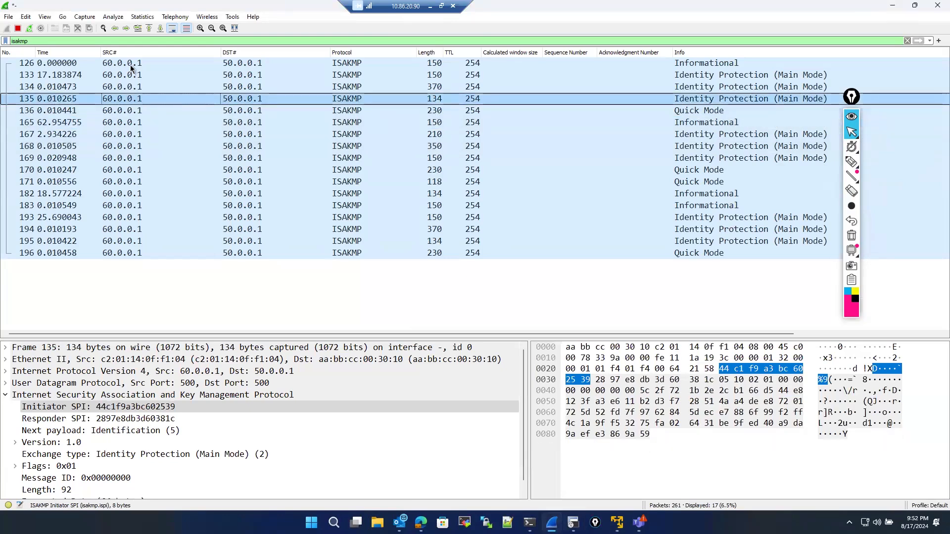
click(130, 65)
click(129, 89)
click(142, 148)
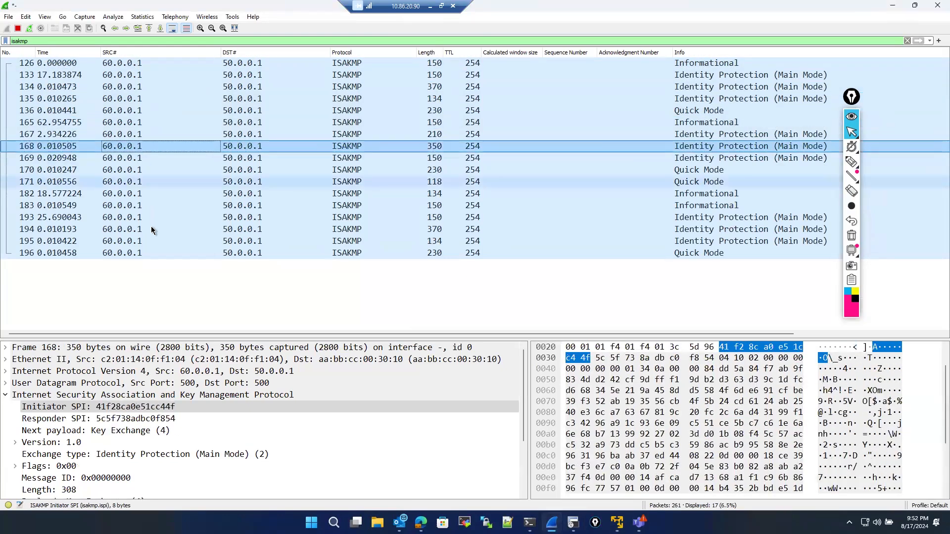
click(148, 233)
click(148, 253)
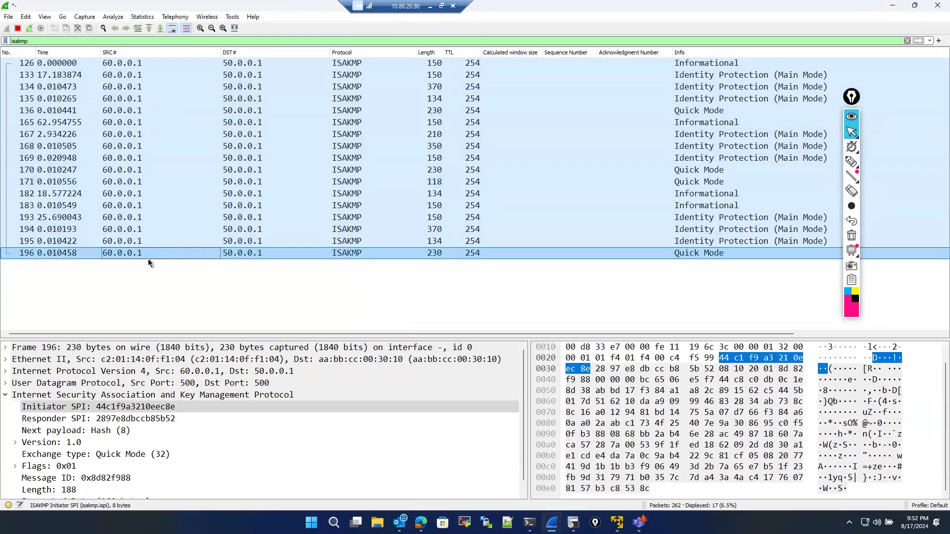
click(147, 260)
click(144, 229)
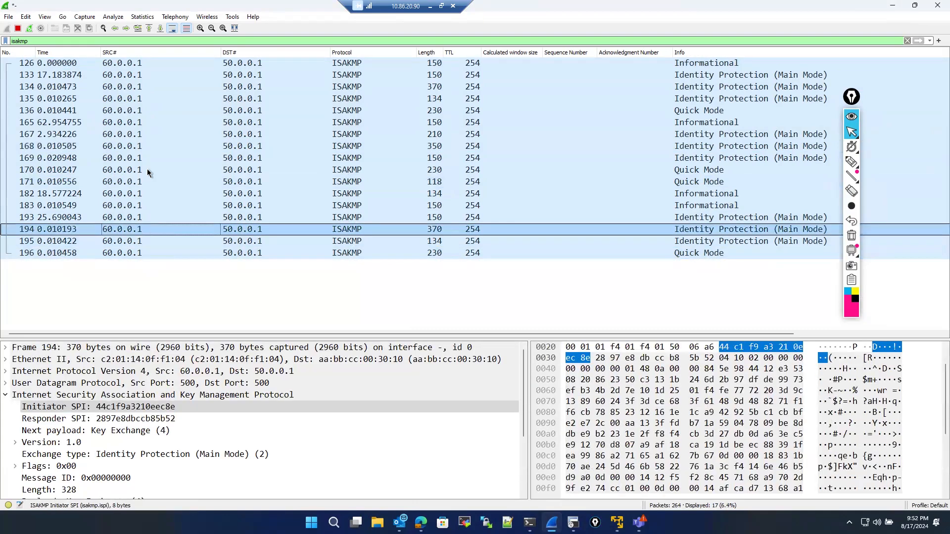
click(147, 170)
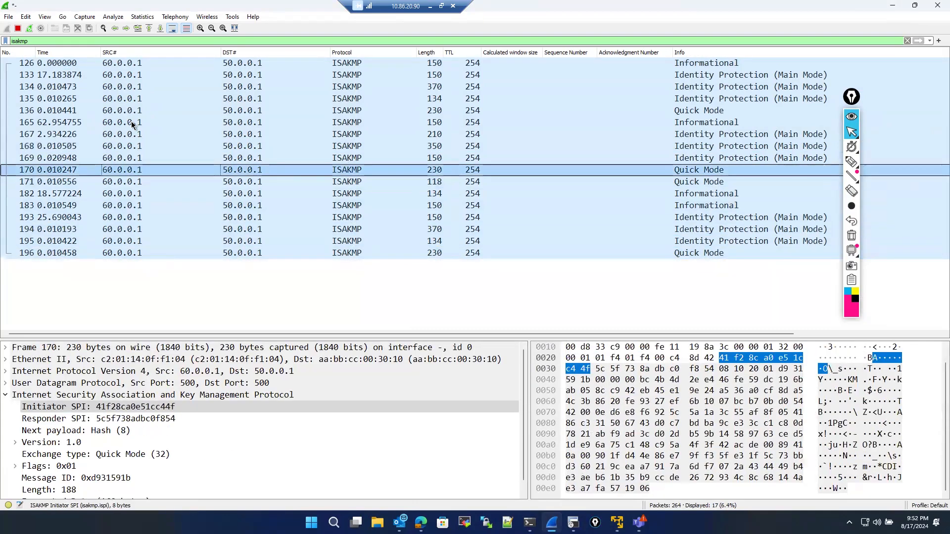
click(130, 86)
click(131, 74)
click(140, 63)
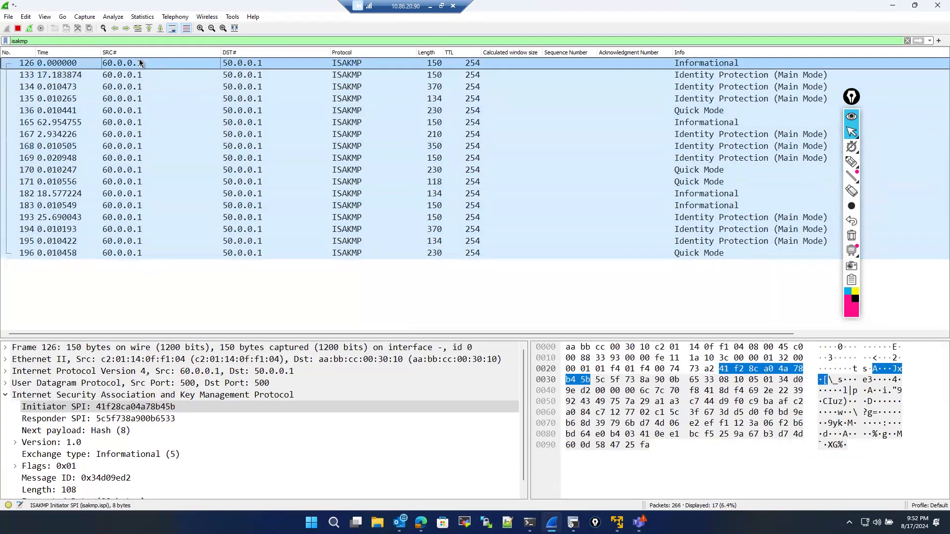
click(138, 87)
click(143, 134)
click(144, 168)
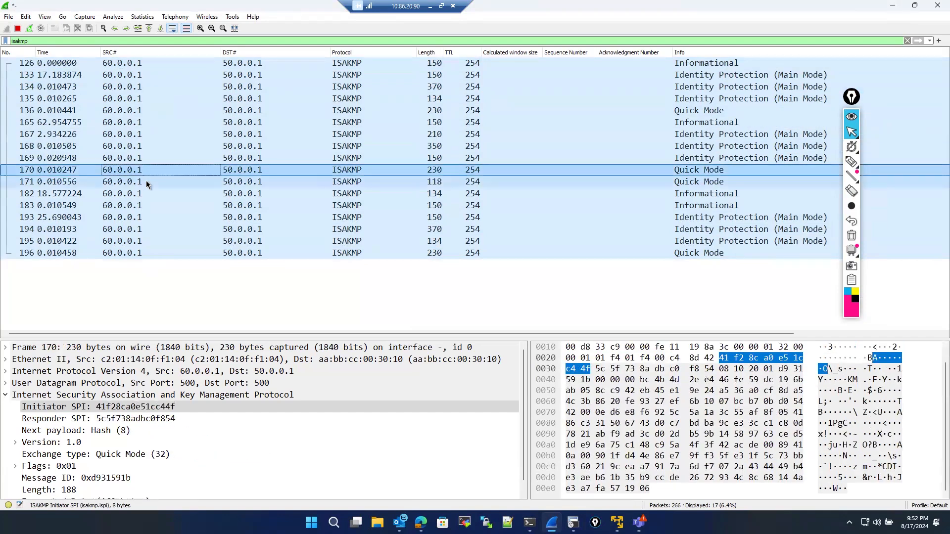
click(146, 182)
click(143, 205)
click(140, 182)
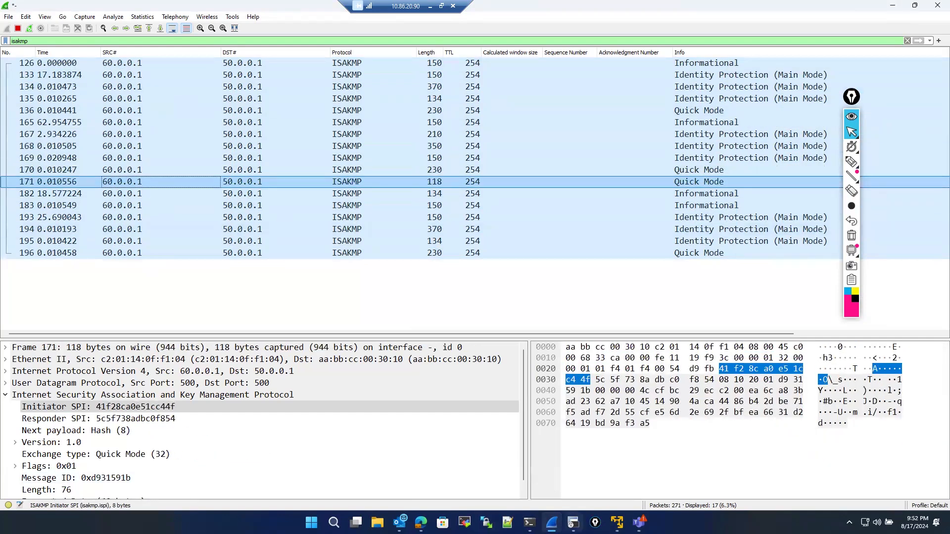
- Page through the rest of R3's IPsec SA output and start entering a clear crypto command on its console
click(573, 522)
key(space)
key(space)
key(space)
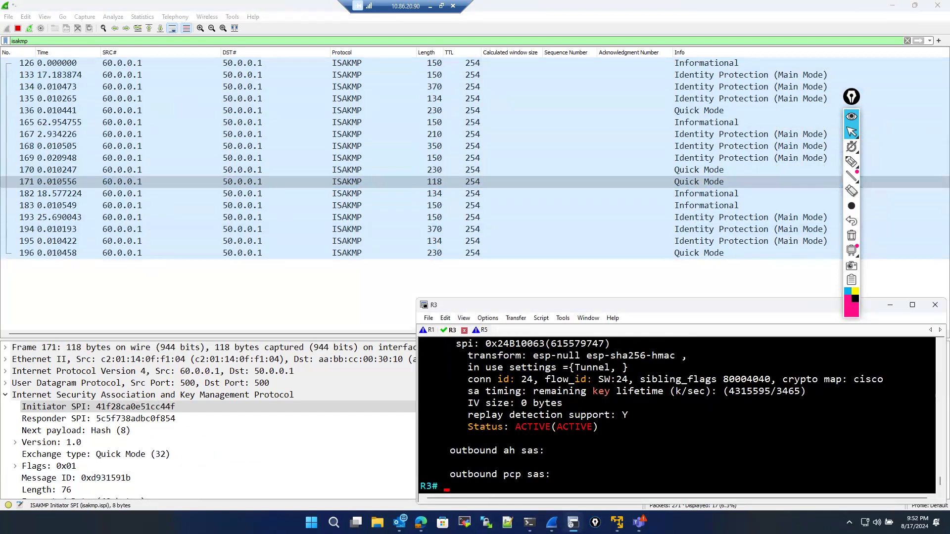
text(cle)
key(Tab)
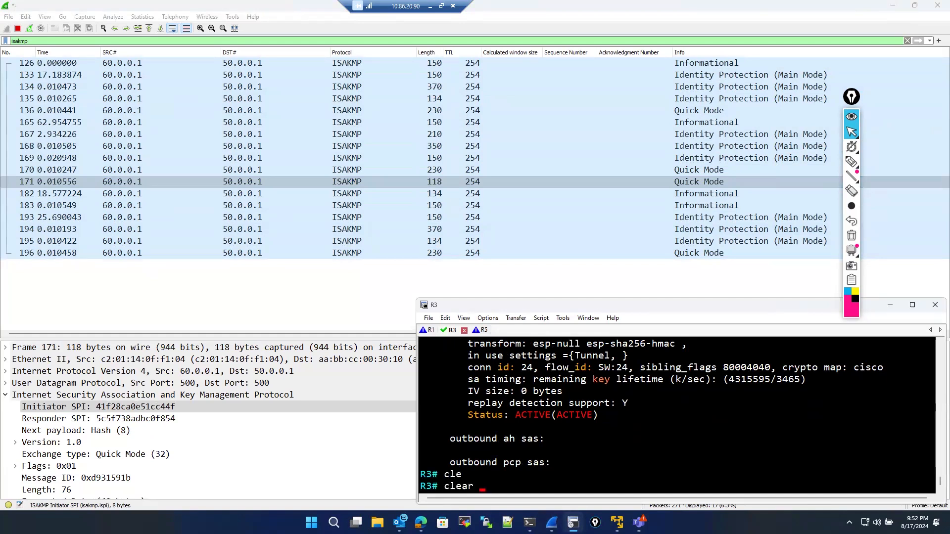
text(cr)
key(Tab)
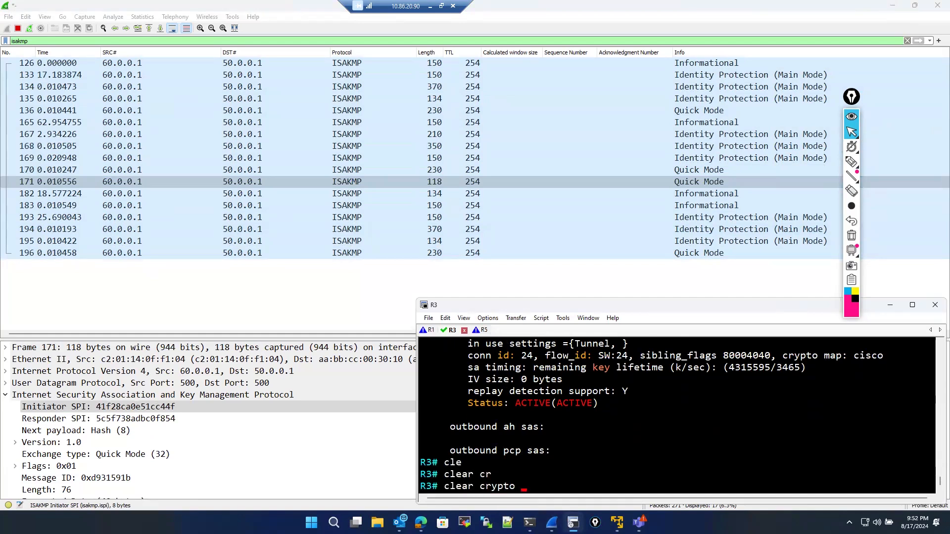
- Close Wireshark, stopping without saving, and start a new capture on R3's e0/1 interface in the topology
click(937, 6)
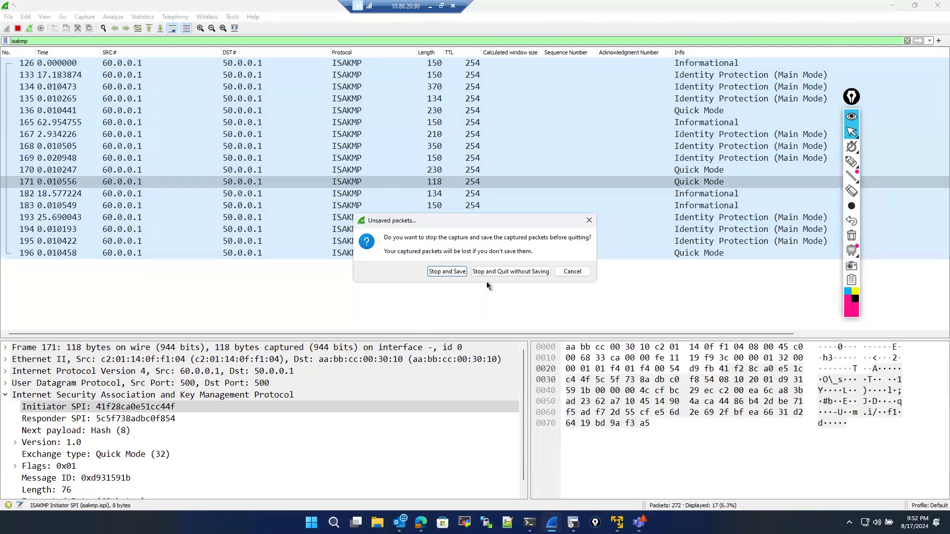
click(491, 273)
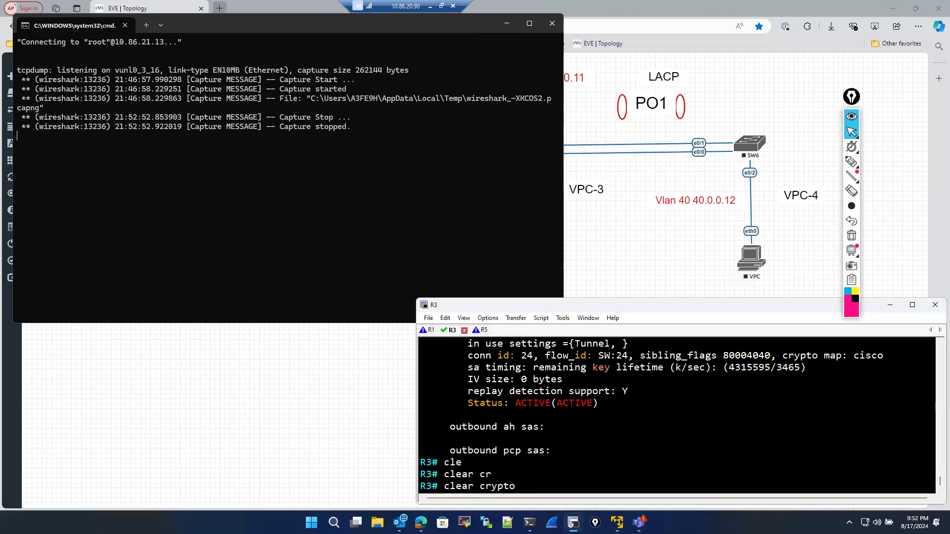
click(421, 522)
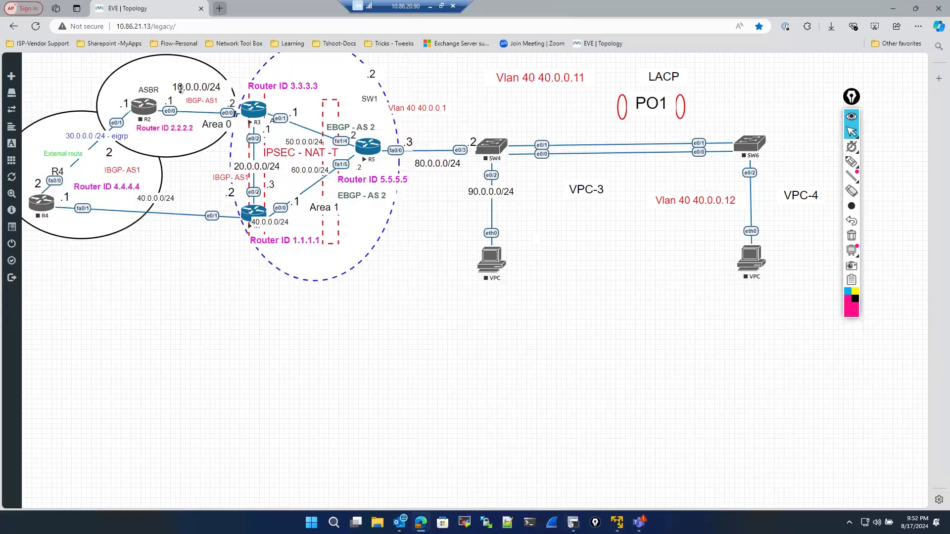
right_click(254, 114)
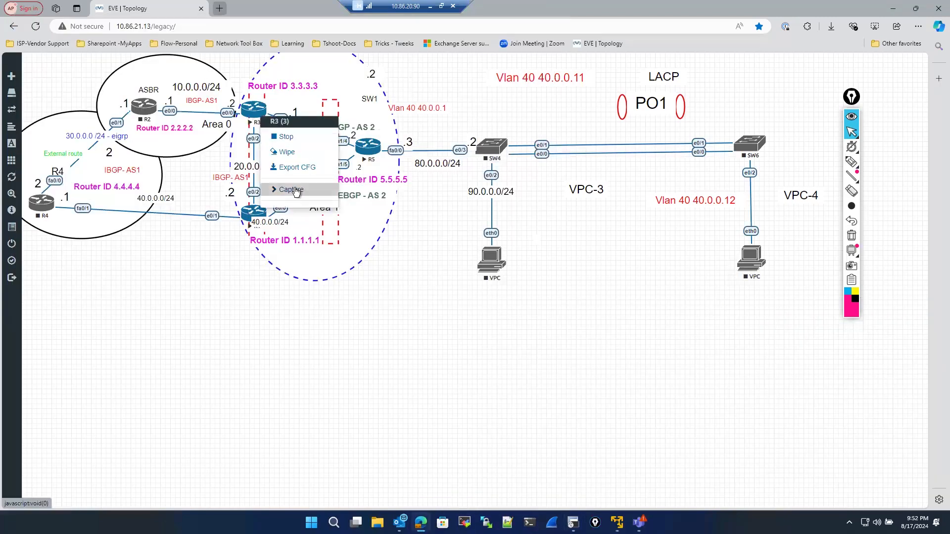
mouse_move(295, 191)
right_click(261, 113)
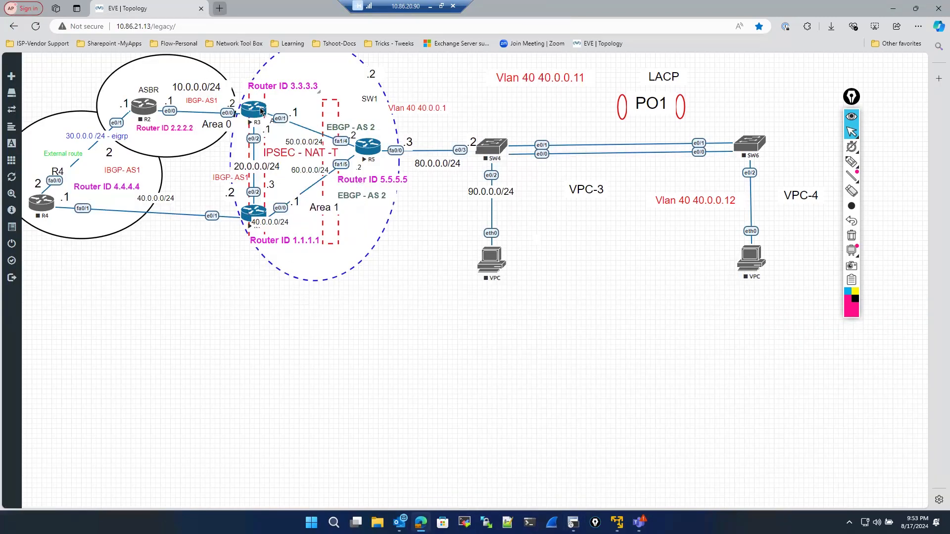
mouse_move(295, 183)
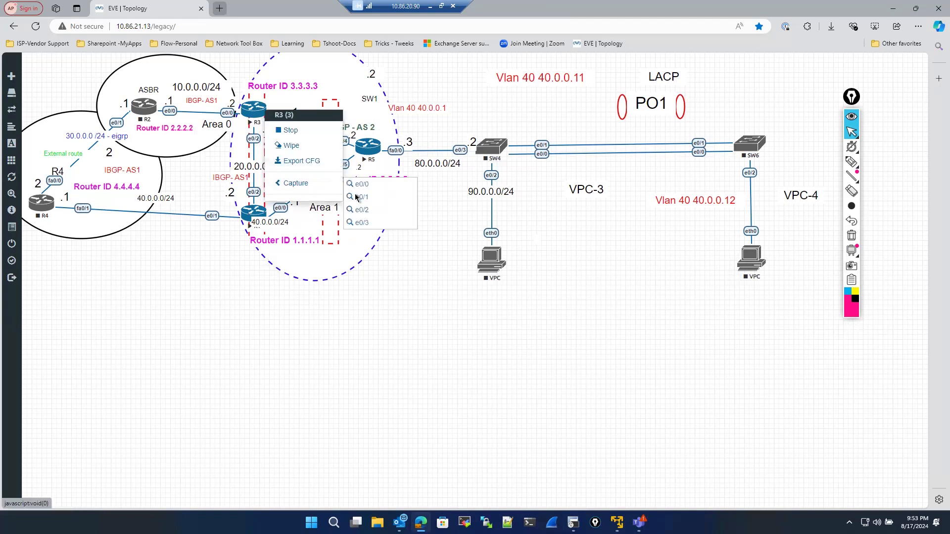
click(359, 197)
- Apply the isakmp display filter to the new capture
click(513, 92)
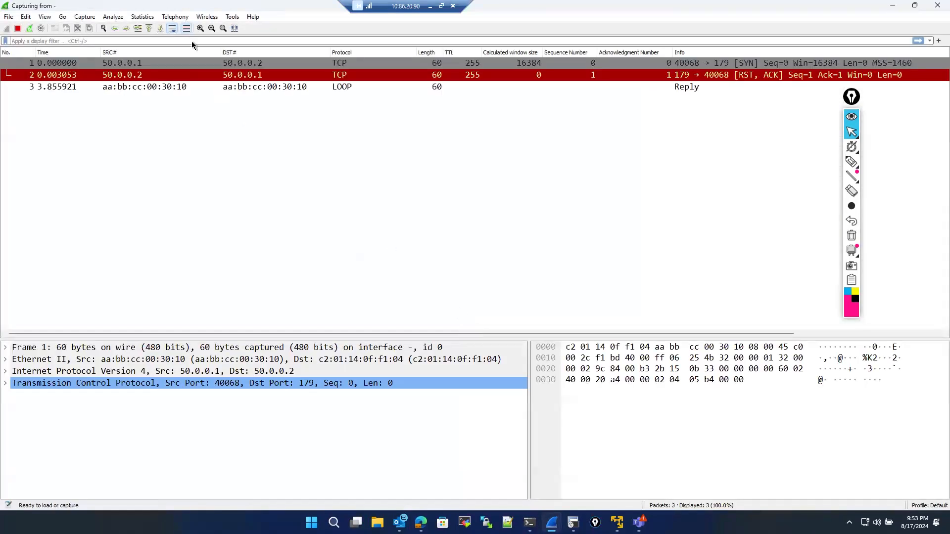
text(isa)
key(Return)
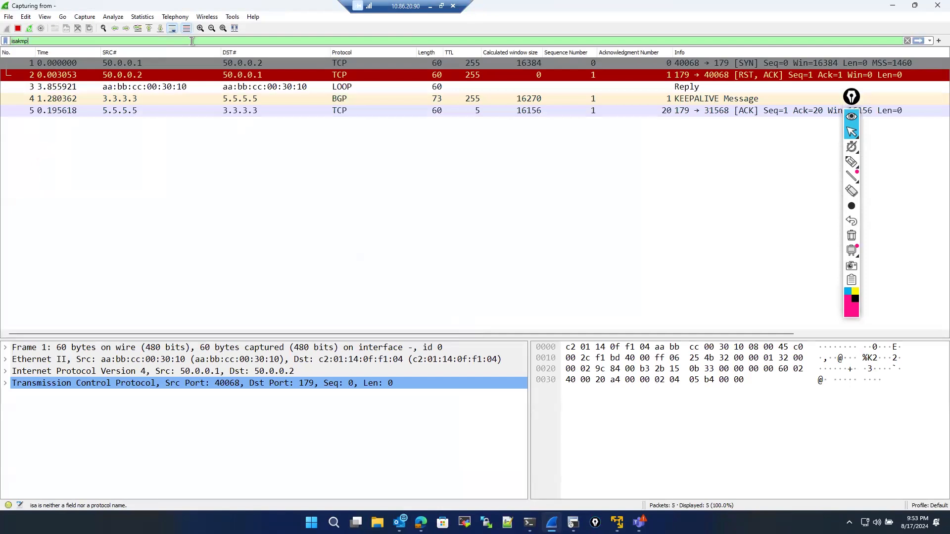
key(Return)
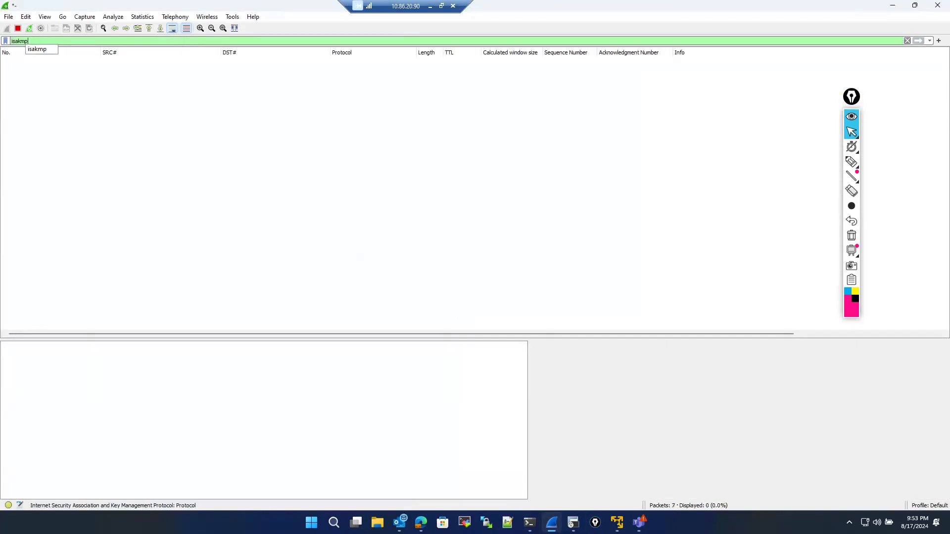
- On R3's console, try clear crypto isakmp sa, then clear the crypto sessions with clear crypto session
click(573, 522)
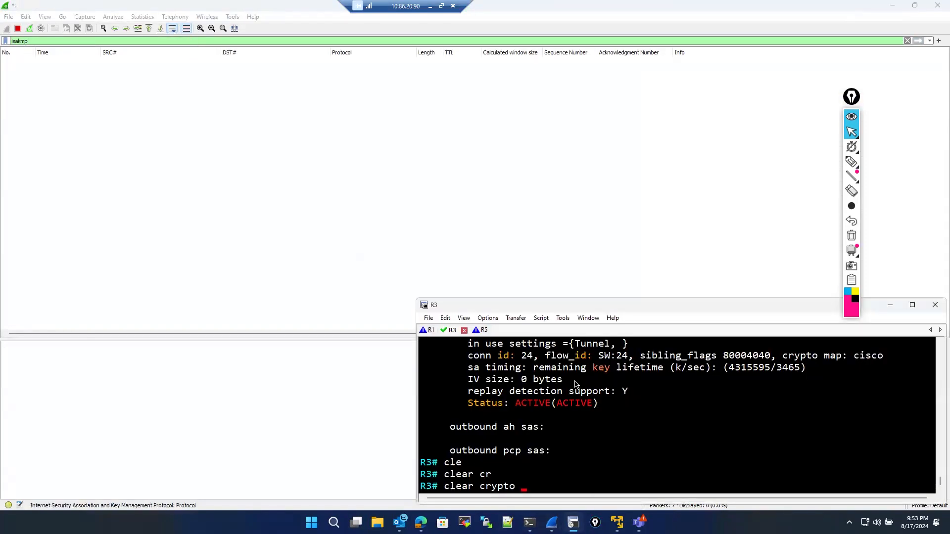
text(i)
key(Tab)
text(s)
key(Tab)
text(sa)
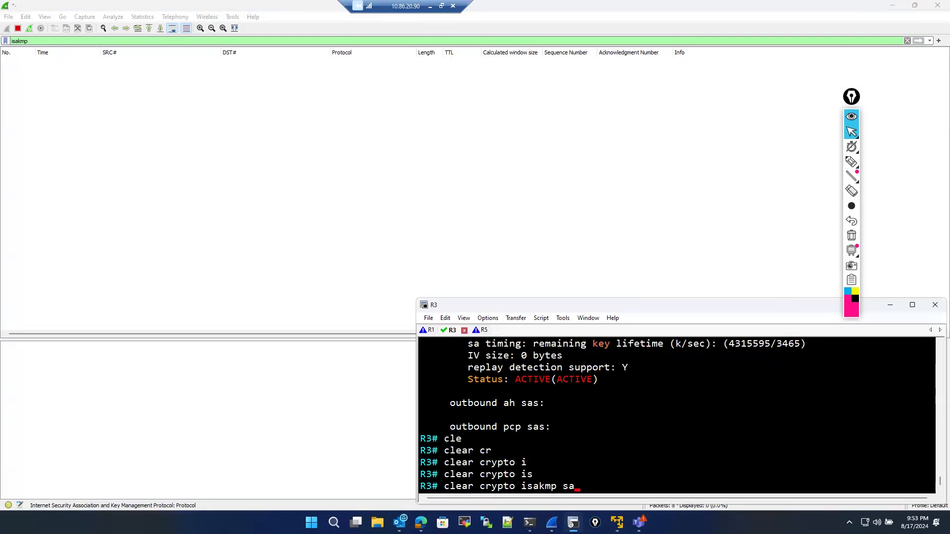
key(Return)
key(Up)
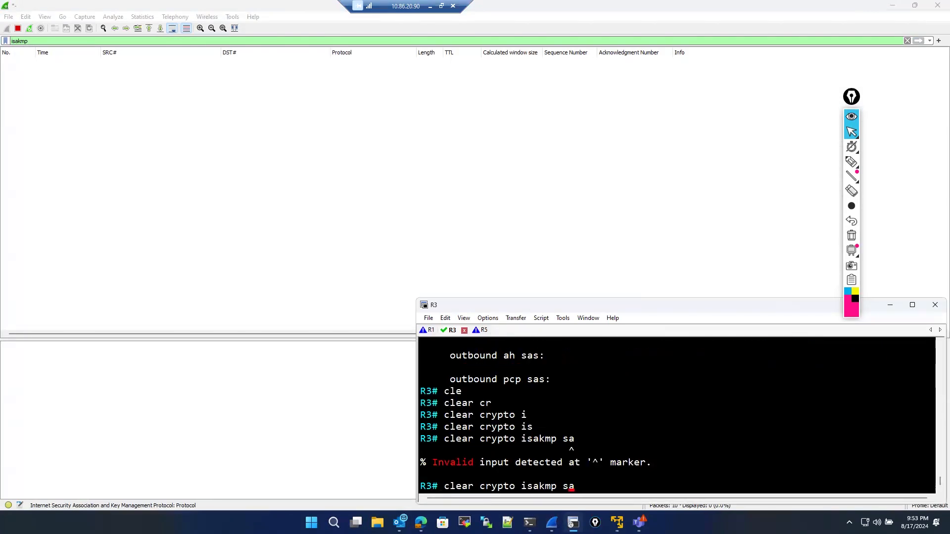
key(BackSpace)
key(BackSpace)
key(BackSpace)
key(BackSpace)
key(BackSpace)
key(BackSpace)
key(BackSpace)
key(BackSpace)
text(se)
key(Tab)
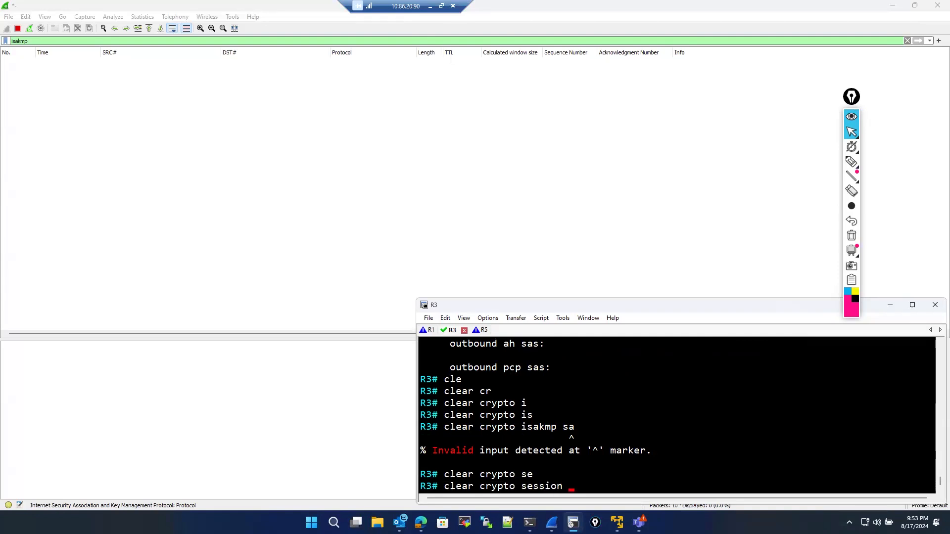
key(Return)
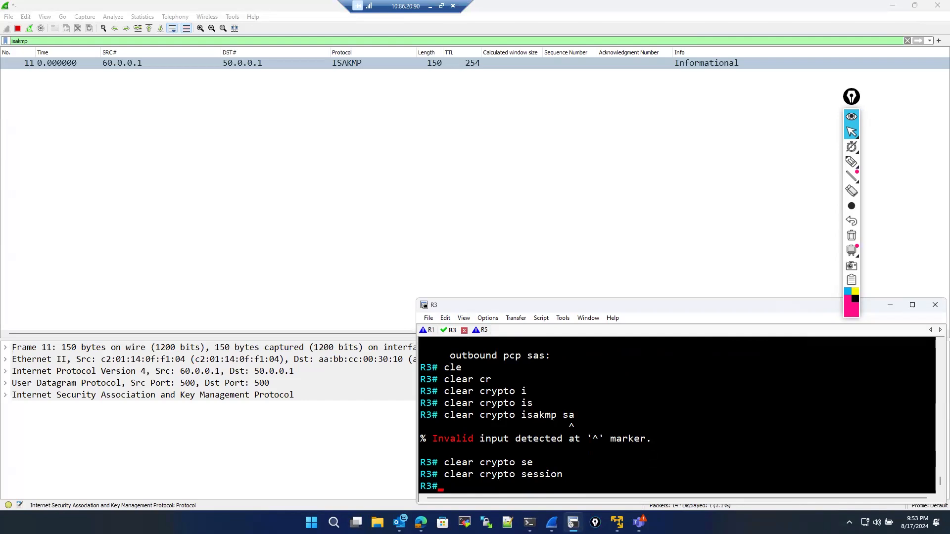
text(de)
key(Tab)
text(b)
key(Tab)
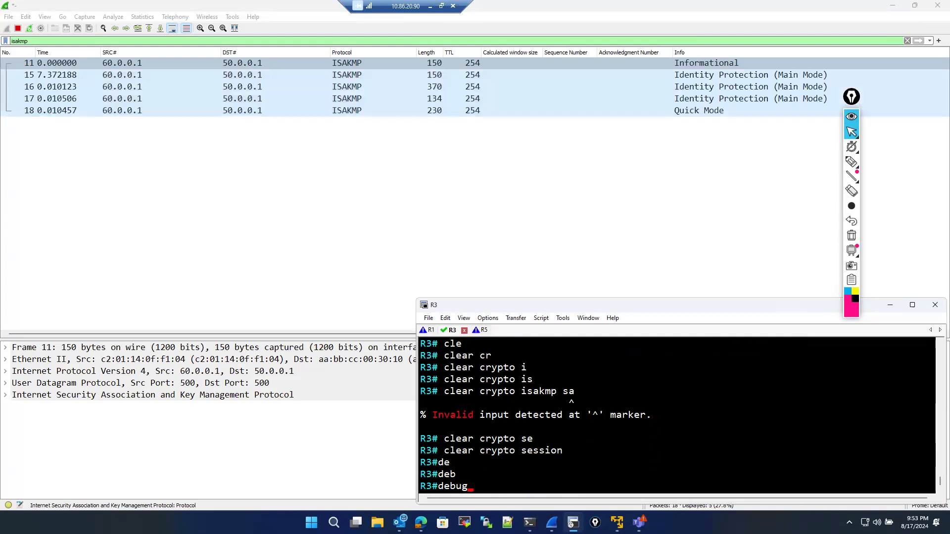
key(BackSpace)
key(BackSpace)
key(BackSpace)
key(BackSpace)
key(BackSpace)
key(BackSpace)
- Switch to R1's console and clear its crypto sessions with clear crypto session
click(429, 331)
key(space)
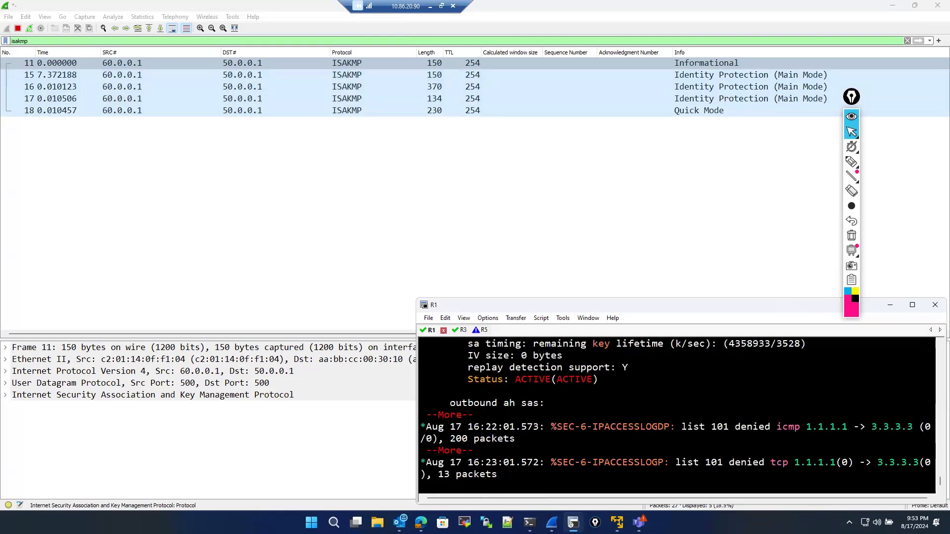
key(Return)
key(Return)
text(con)
key(ctrl+c)
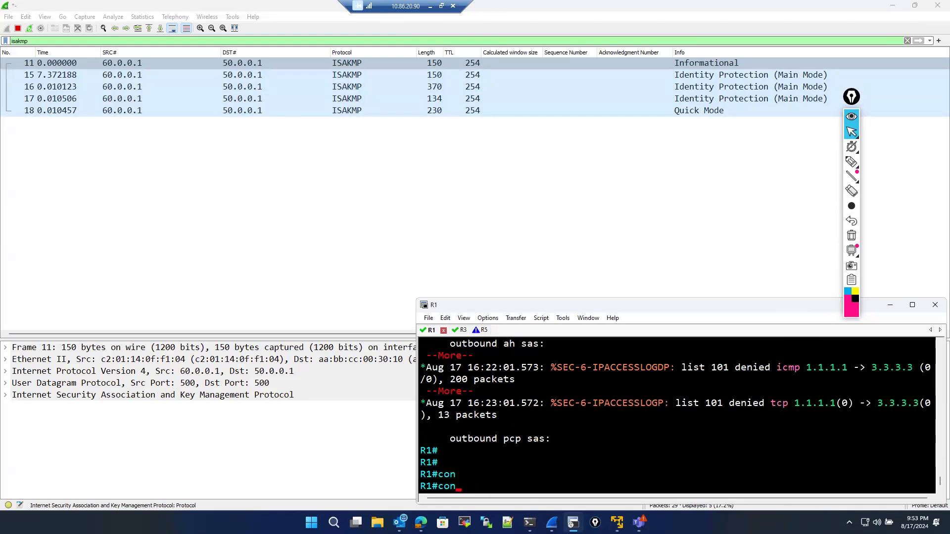
text(cle)
key(Tab)
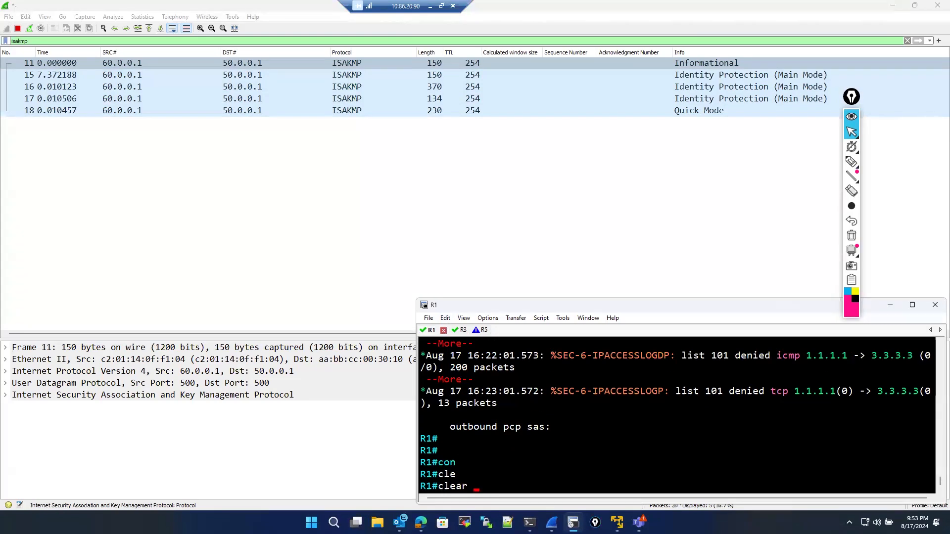
text(cry)
key(Tab)
text(se)
key(Tab)
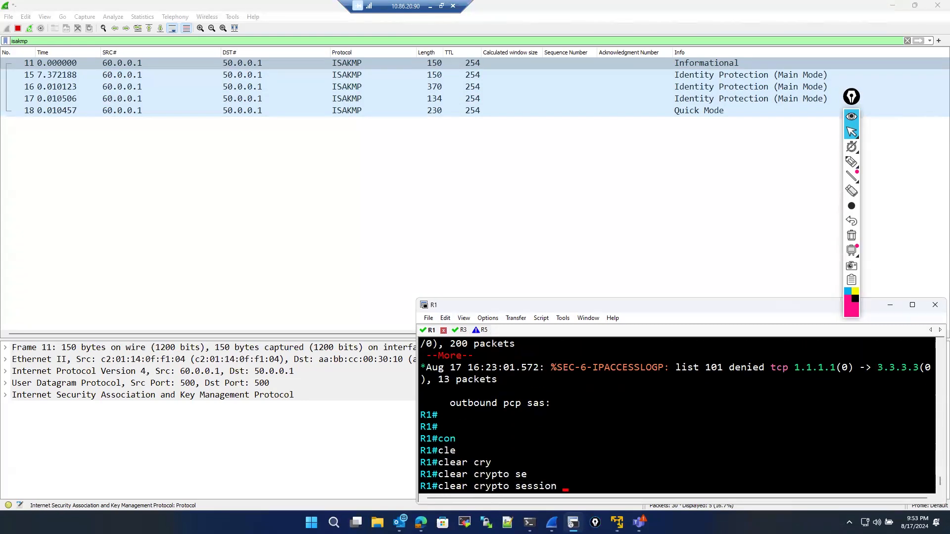
key(Return)
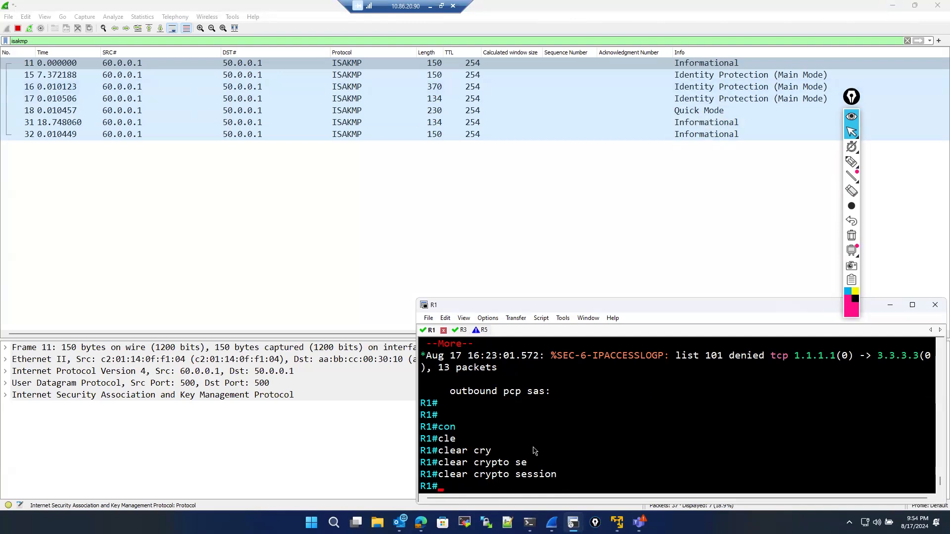
- On R1's console, clear the crypto sessions again with clear crypto session
key(Return)
key(Return)
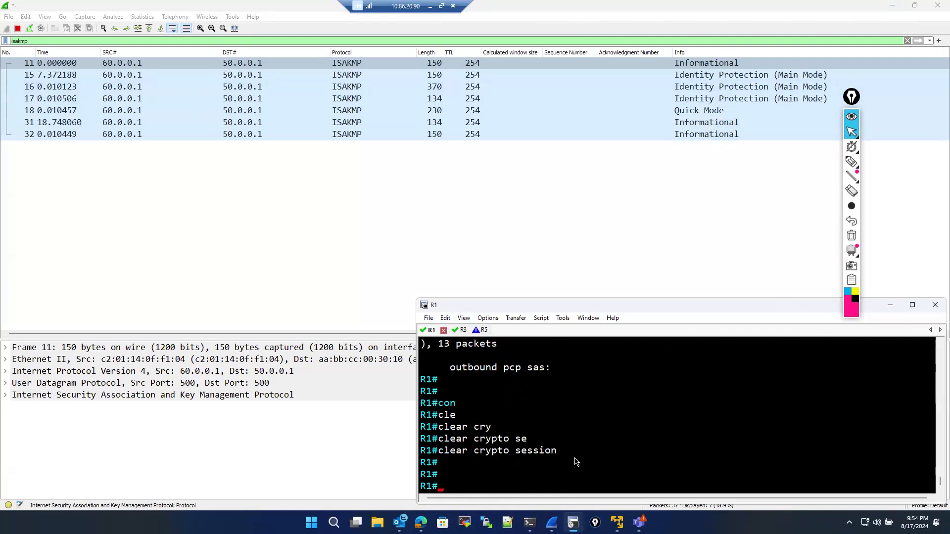
text(cle)
key(Tab)
text(cry)
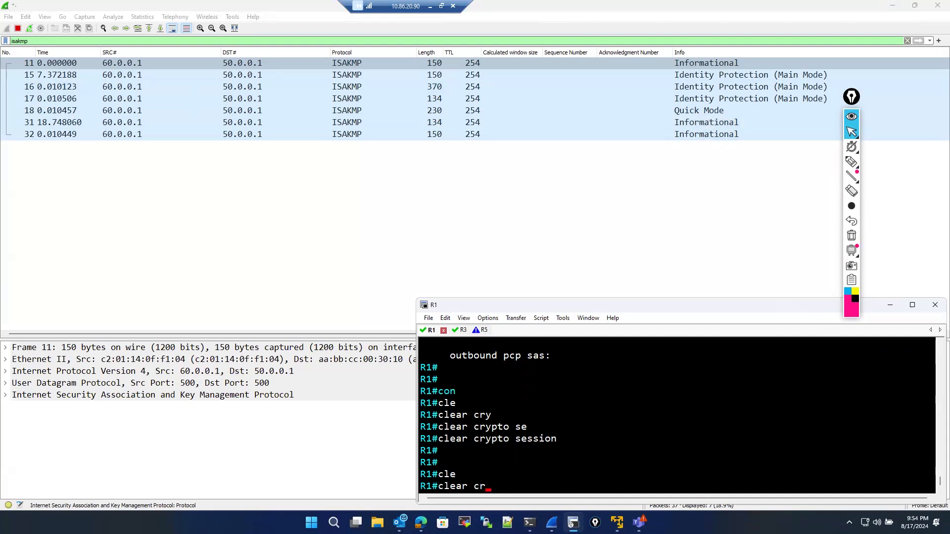
key(Tab)
text(se)
key(Tab)
key(Return)
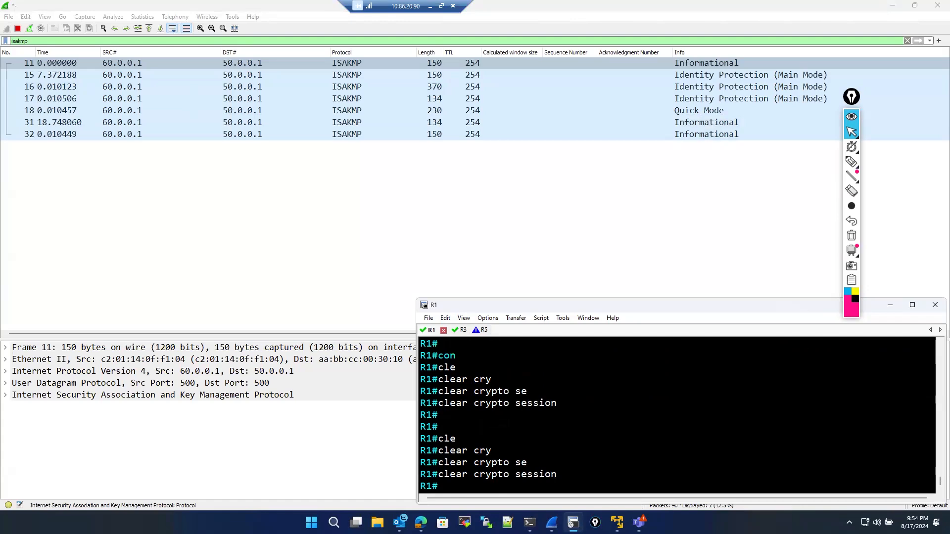
- Step through the captured ISAKMP packets and expand the ISAKMP details of a Main Mode packet
click(262, 65)
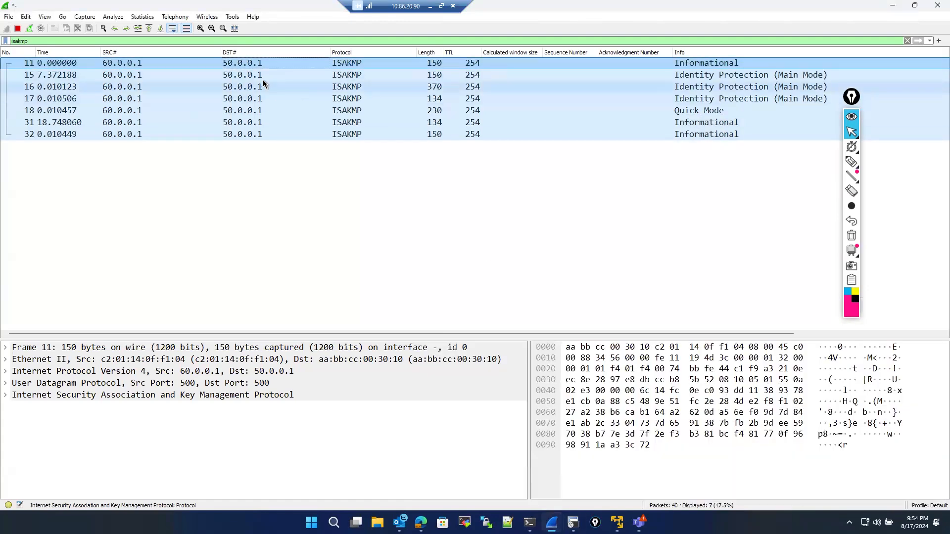
click(262, 79)
click(263, 86)
click(261, 110)
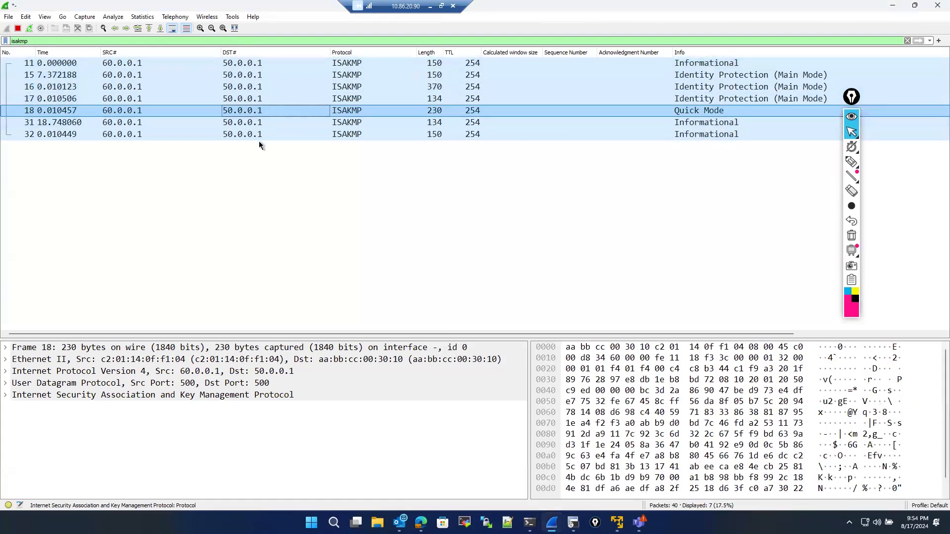
click(260, 135)
click(258, 87)
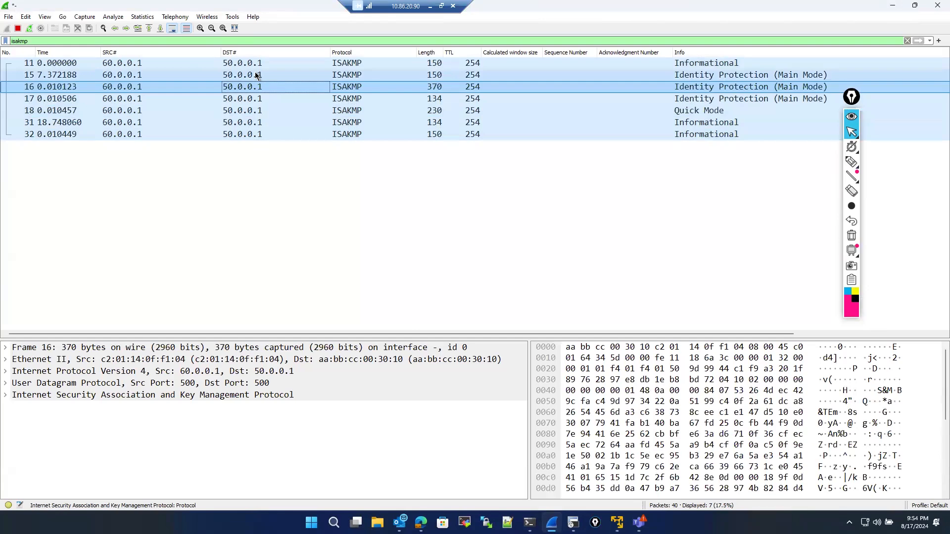
click(249, 68)
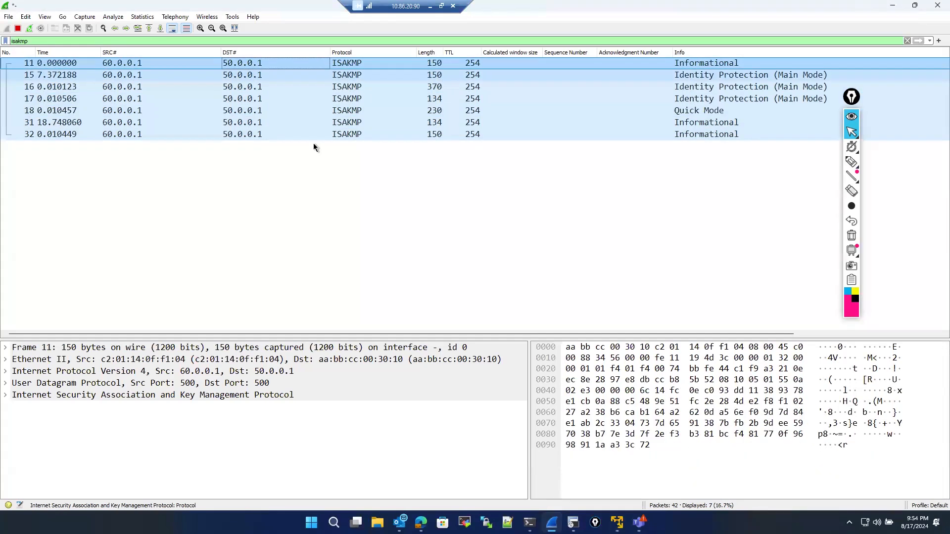
key(Down)
click(573, 522)
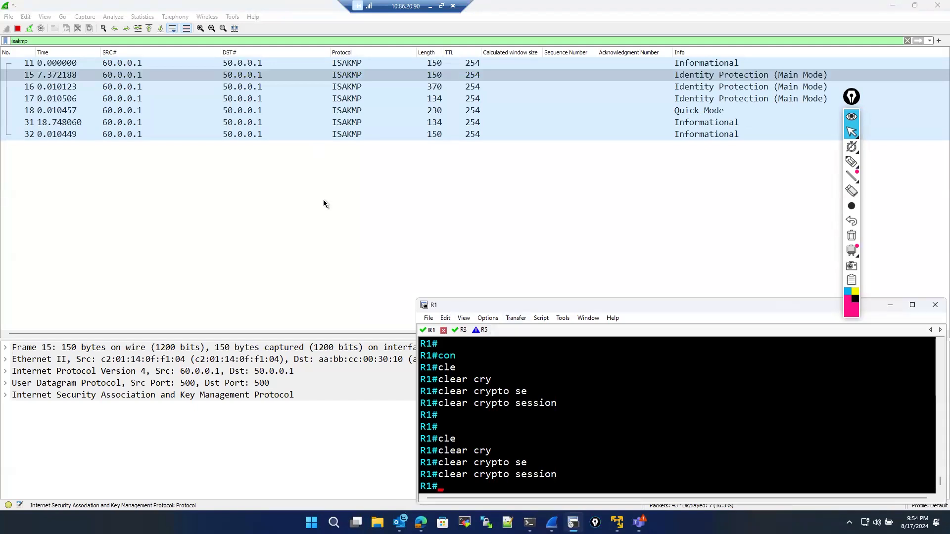
double_click(17, 397)
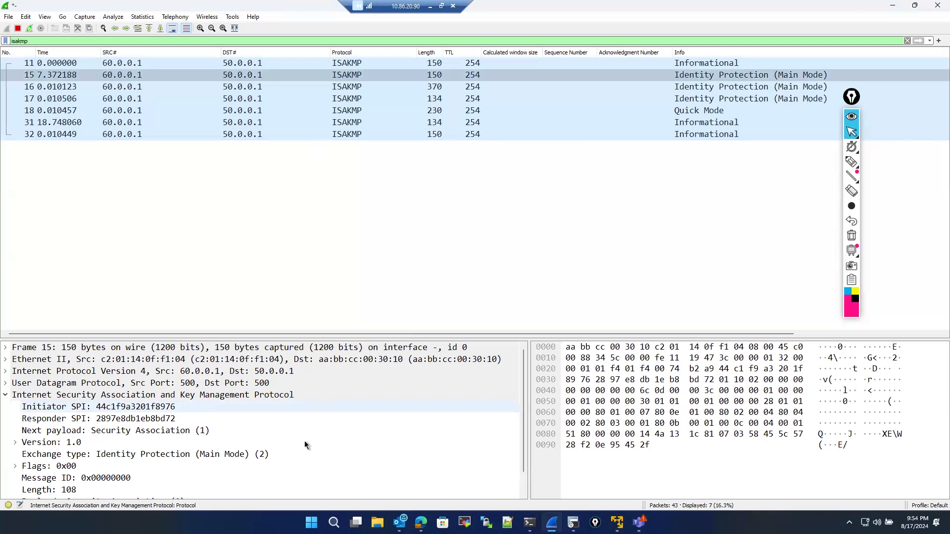
- On R1's console, display the IPsec security associations with show crypto ipsec sa
click(573, 522)
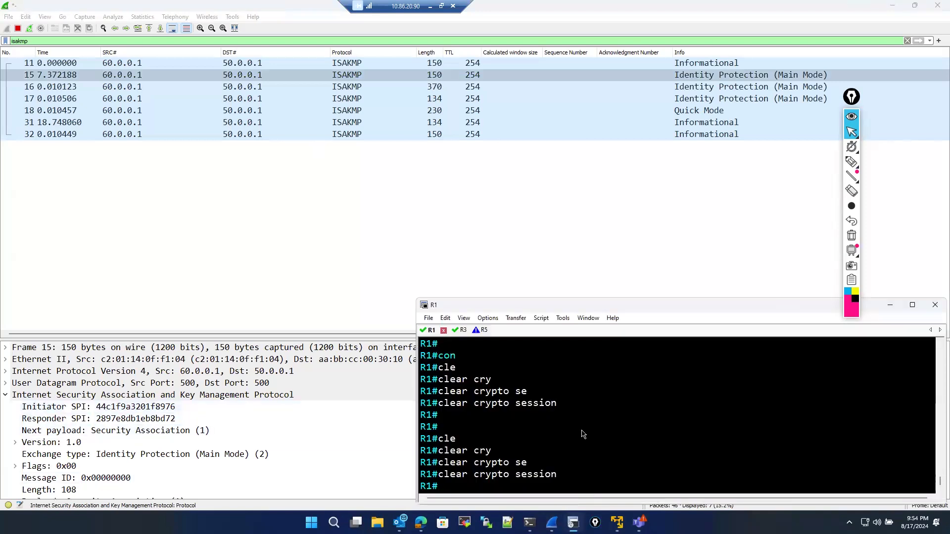
text(sho)
key(Tab)
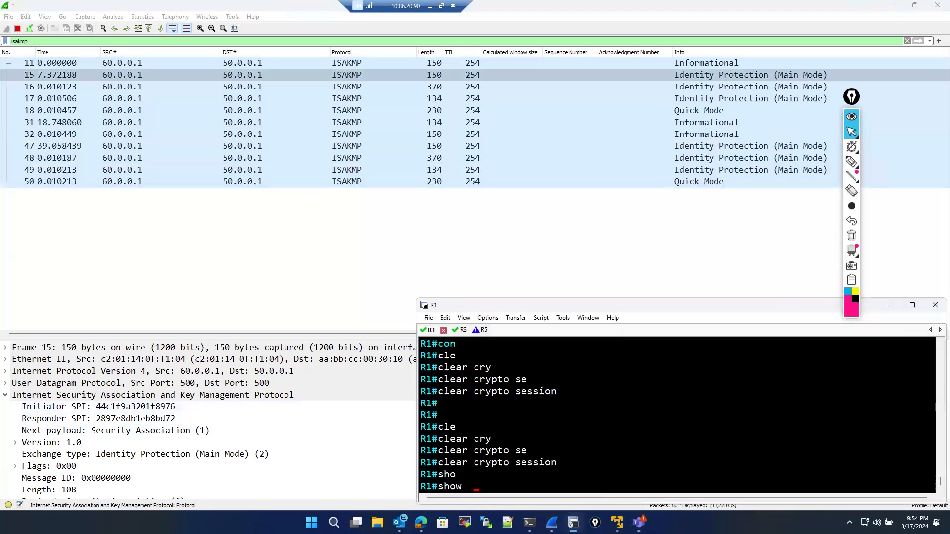
text(cry)
key(Tab)
text(ip)
key(Tab)
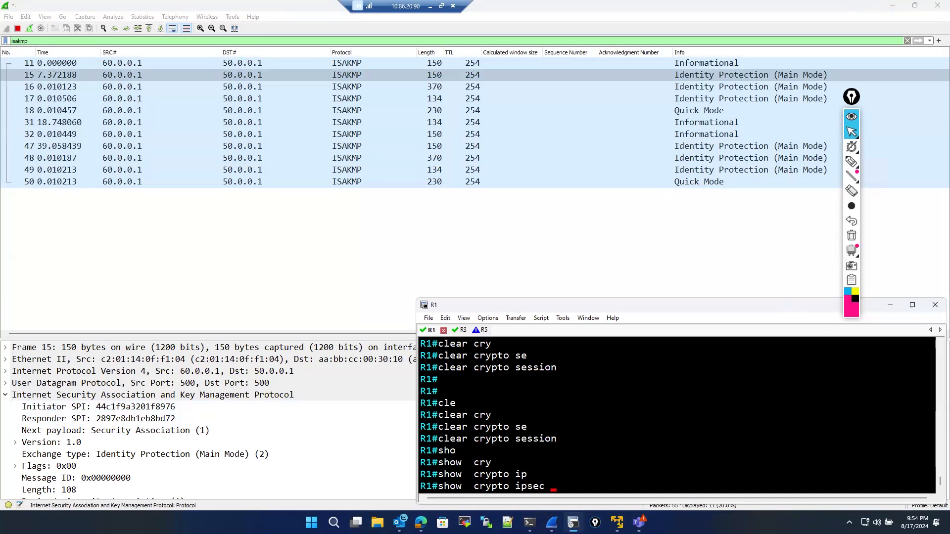
text(sa)
key(Return)
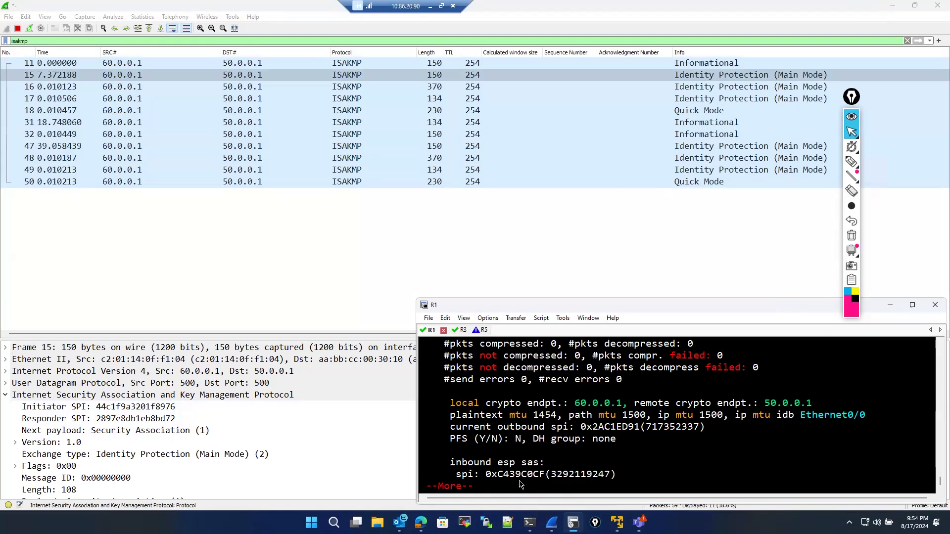
- Scroll through R1's IPsec SA output and compare it with the newly captured Main Mode packets
scroll(518, 470, up, 3)
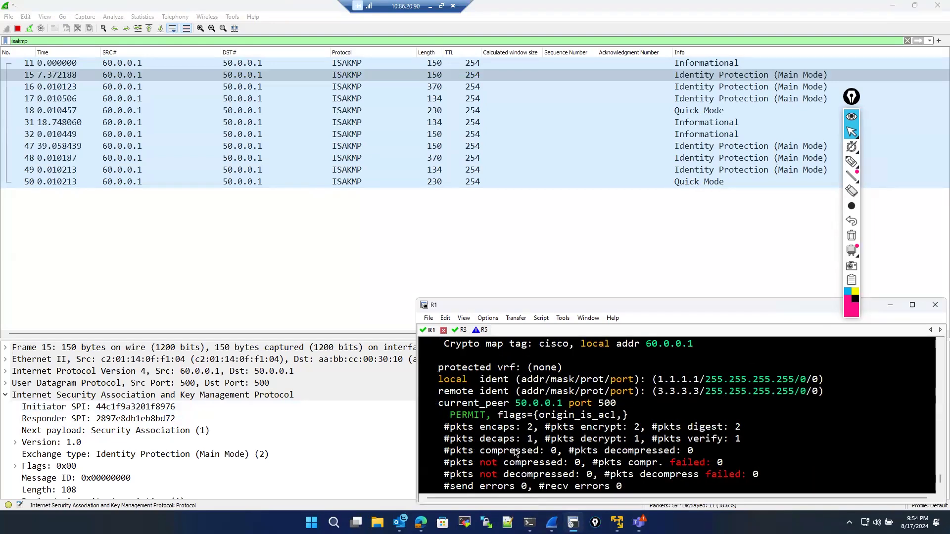
scroll(494, 412, up, 2)
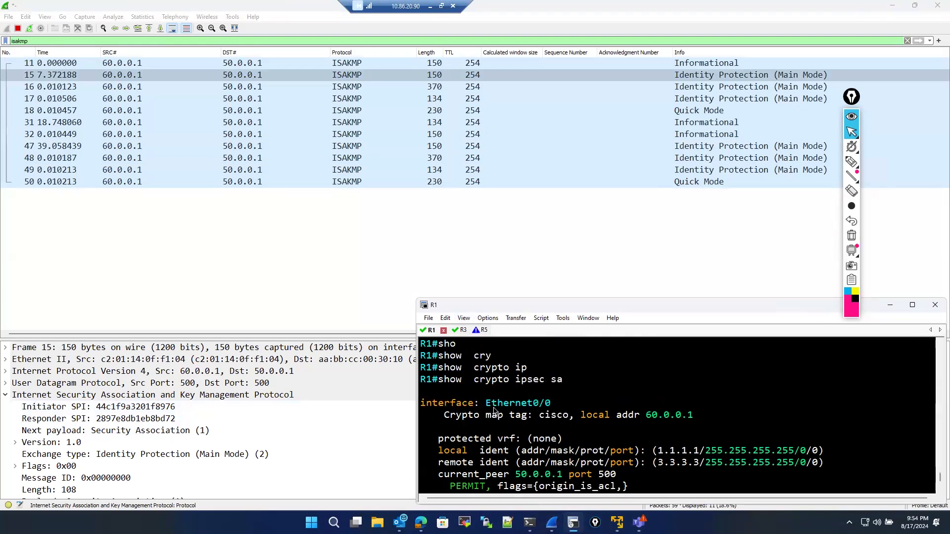
scroll(494, 412, down, 2)
key(space)
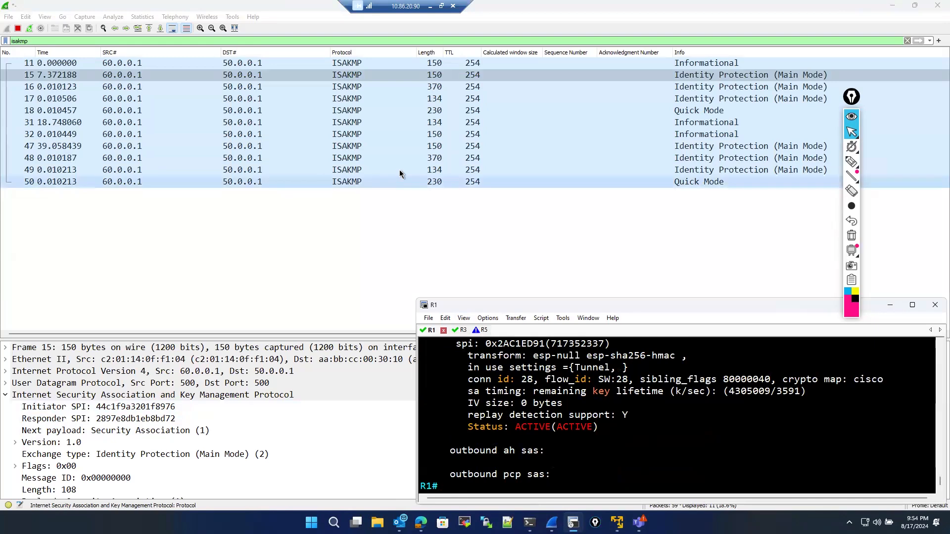
click(295, 144)
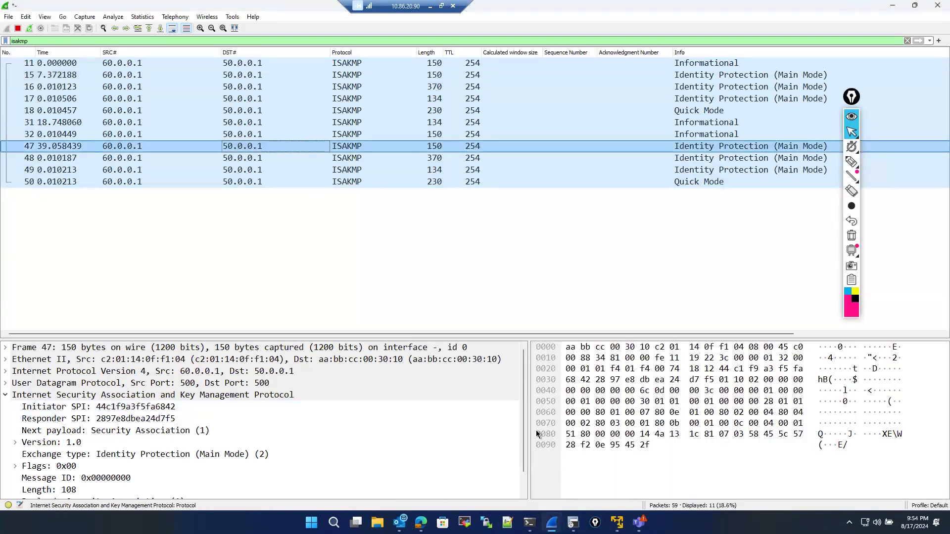
click(573, 522)
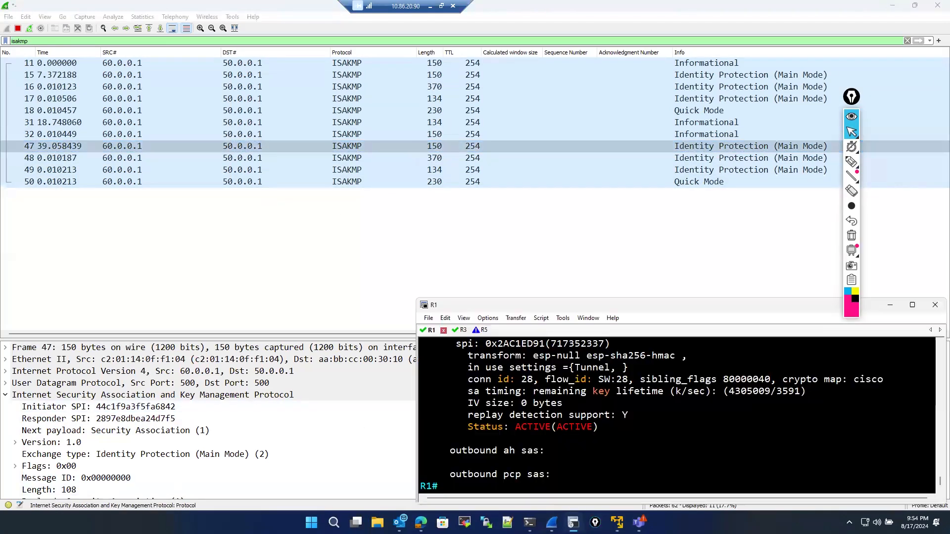
scroll(549, 435, up, 2)
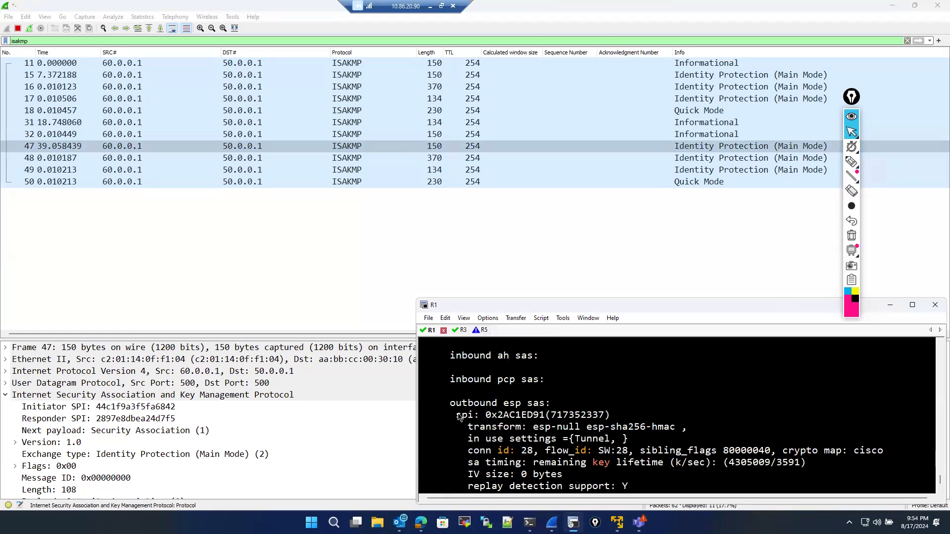
- Highlight R1's outbound ESP SPI and review the SA output against the second Main Mode packet
drag(456, 416, 549, 420)
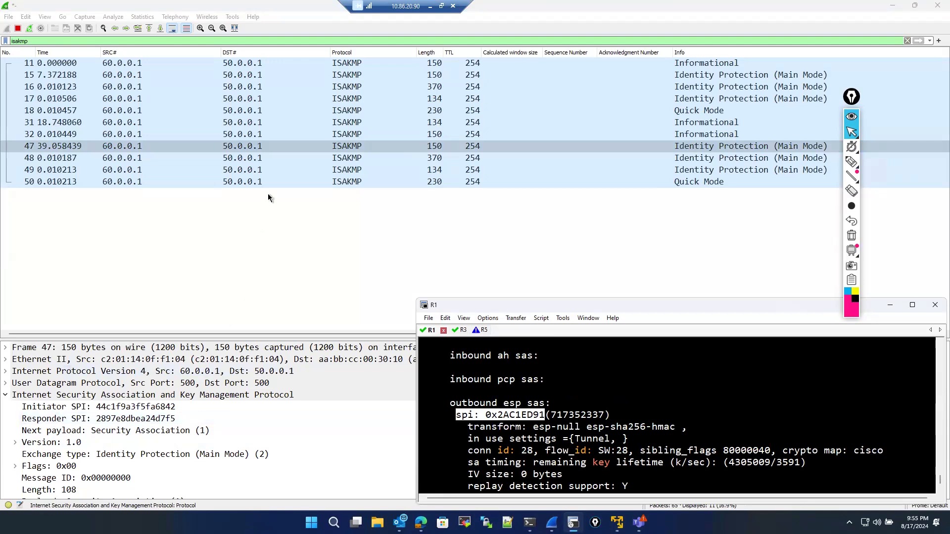
click(281, 159)
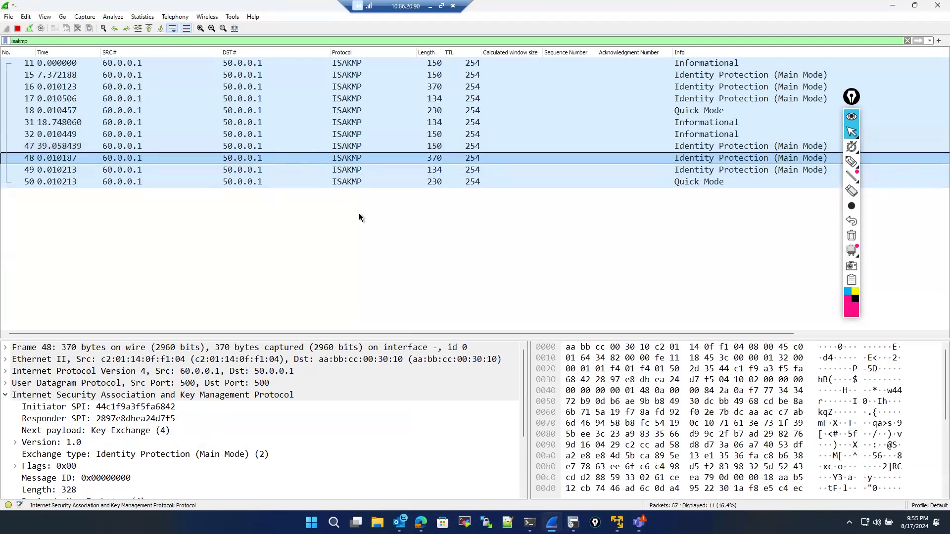
key(alt+Tab)
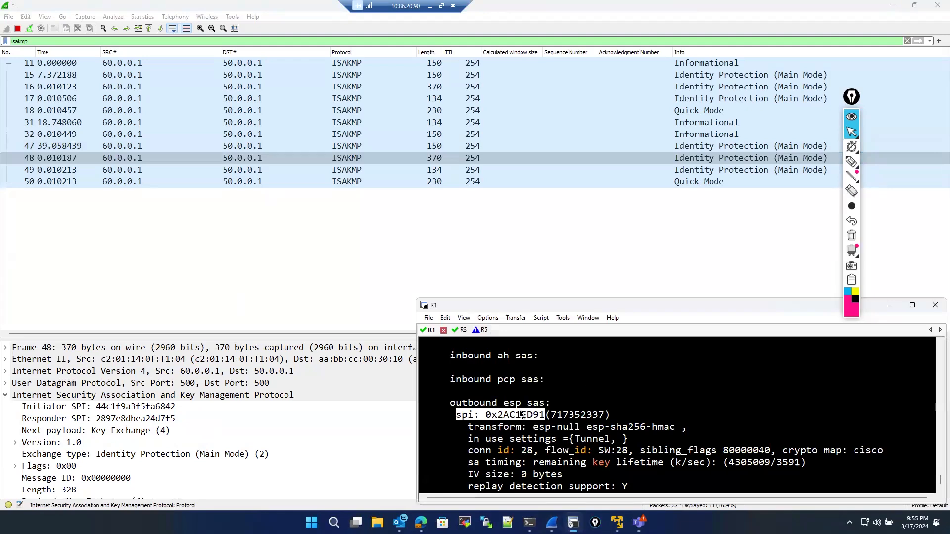
scroll(522, 411, up, 6)
scroll(523, 411, down, 1)
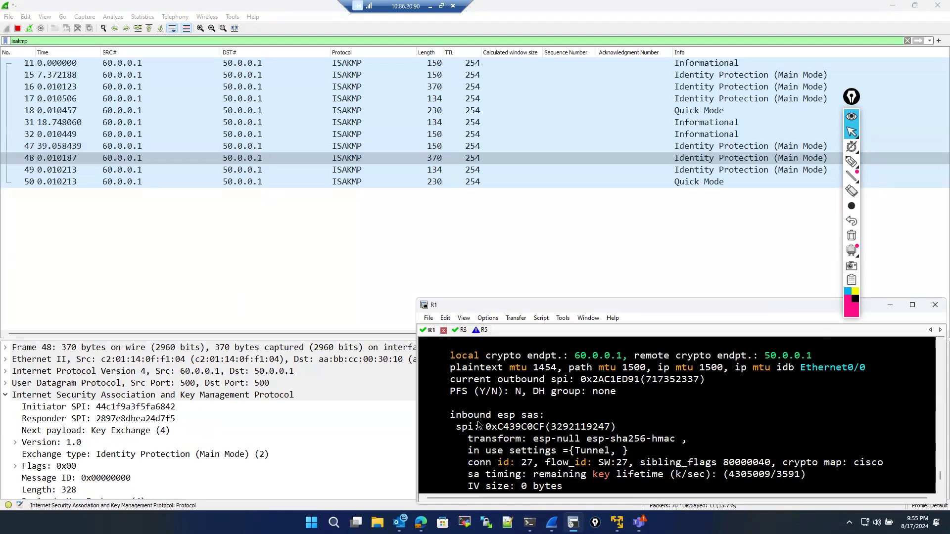
scroll(485, 428, up, 4)
scroll(486, 430, up, 5)
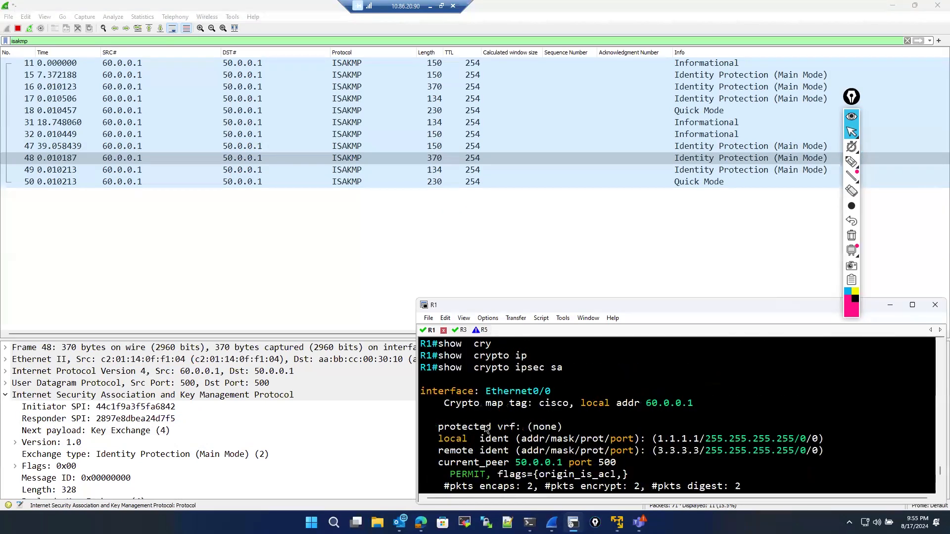
scroll(486, 430, down, 10)
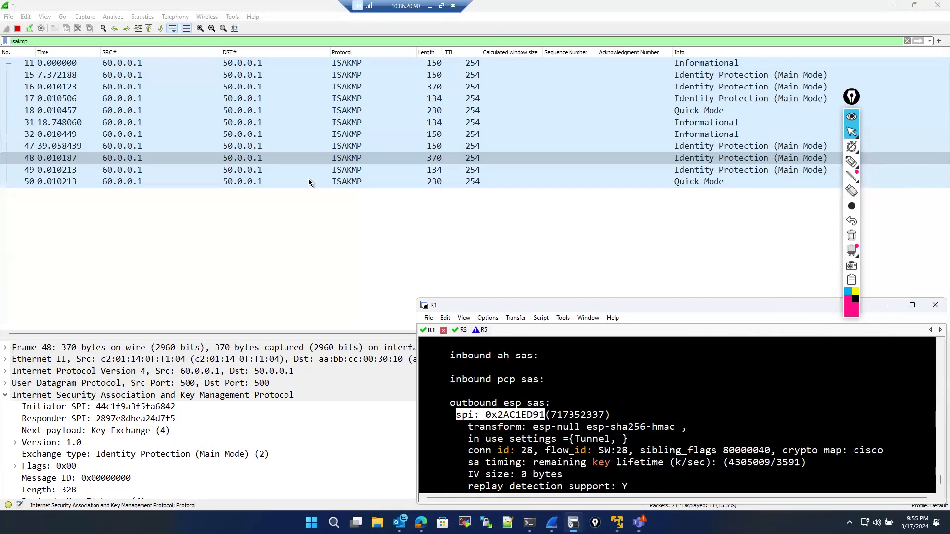
- Filter the capture by the first Main Mode packet's ISAKMP Initiator SPI, isakmp.ispi == 44:c1:f9:a3:20:1f:89:76
click(273, 67)
key(Down)
key(Down)
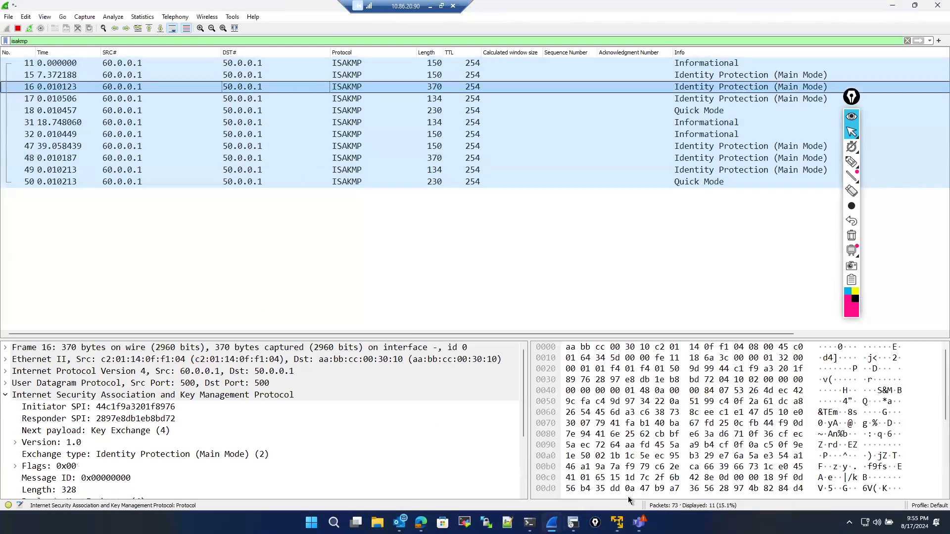
key(Up)
click(573, 522)
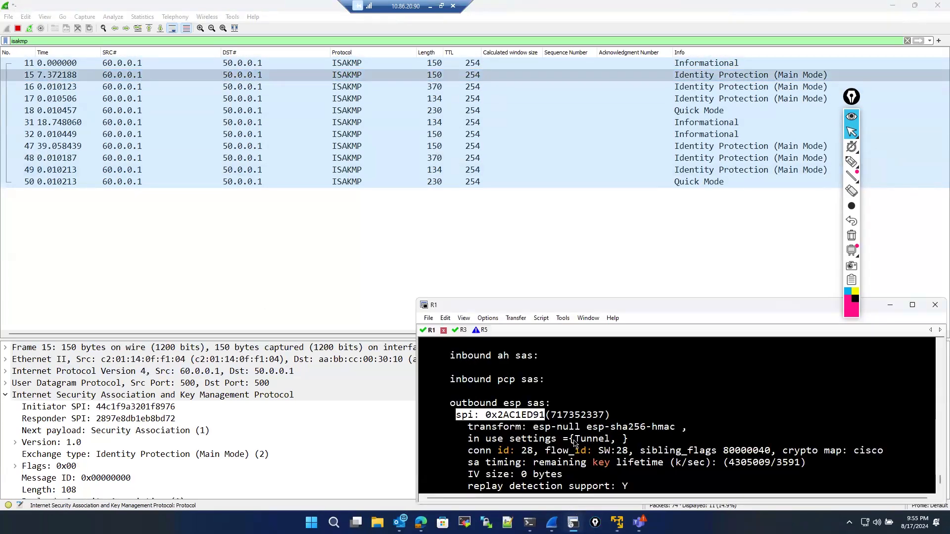
click(119, 407)
drag(119, 407, 47, 40)
click(110, 63)
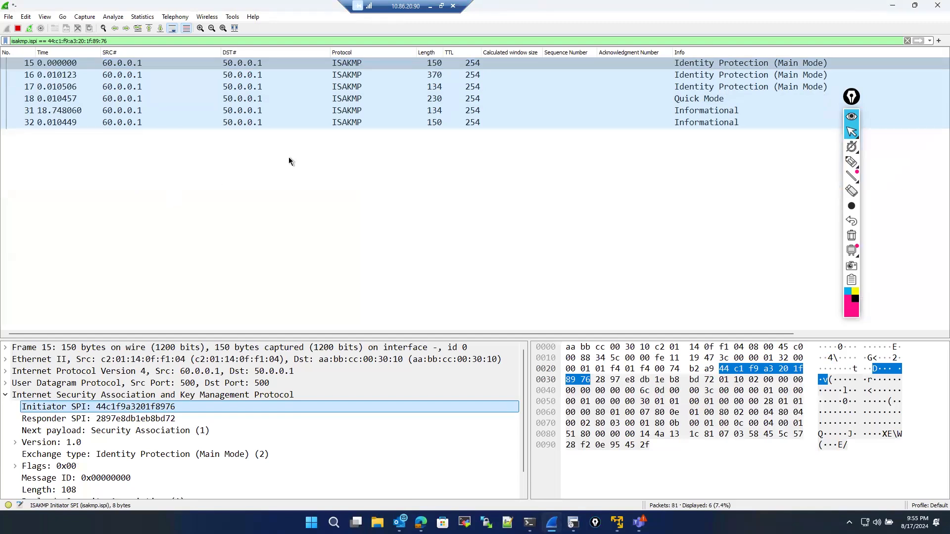
- Copy the Initiator SPI field's value from the packet details and return to R1's console
click(140, 41)
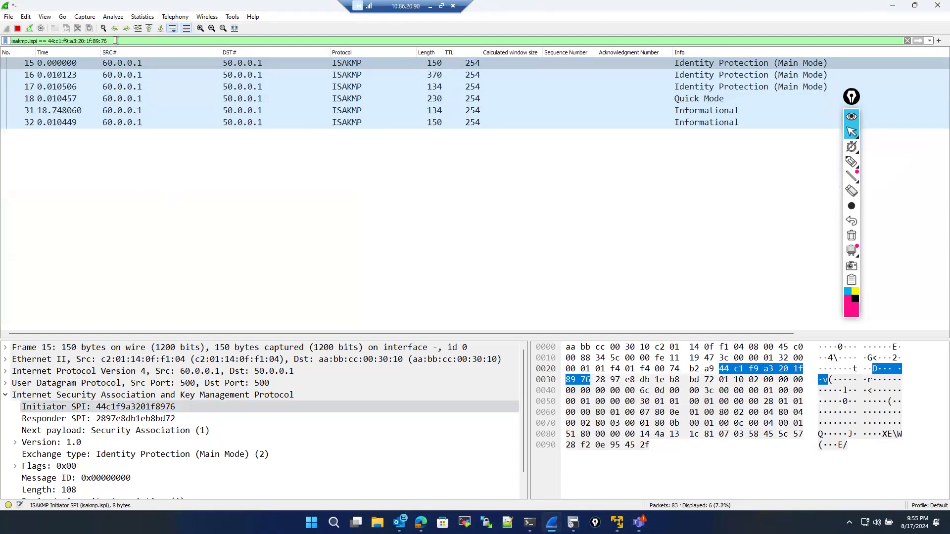
drag(115, 40, 44, 40)
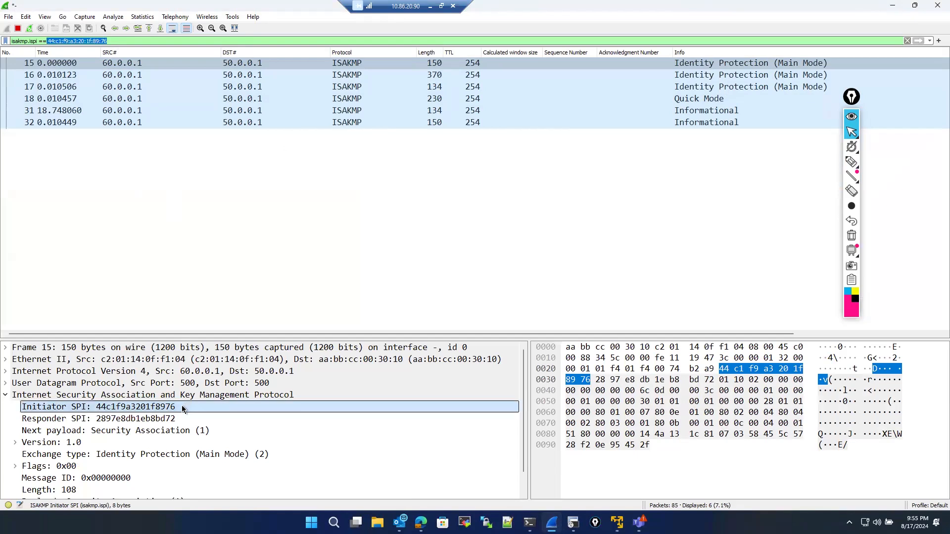
click(149, 410)
right_click(133, 410)
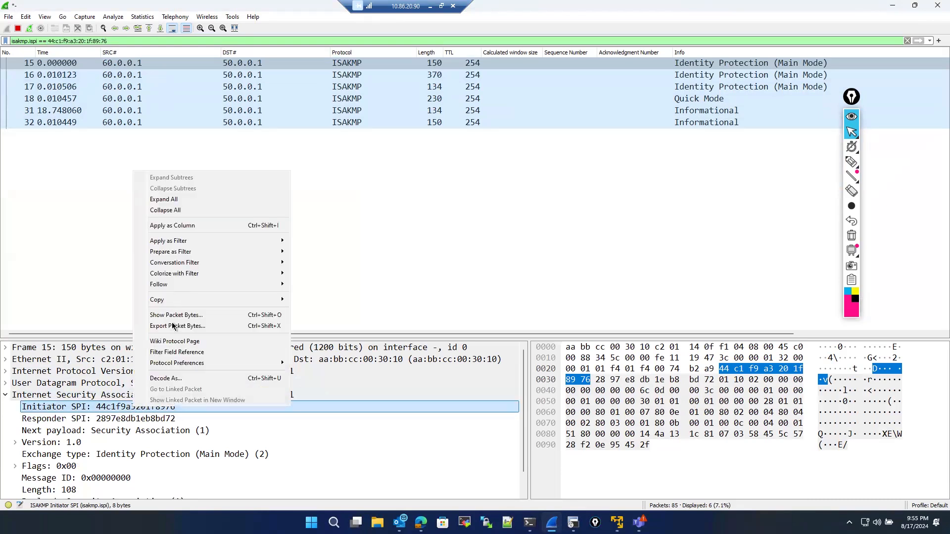
mouse_move(174, 306)
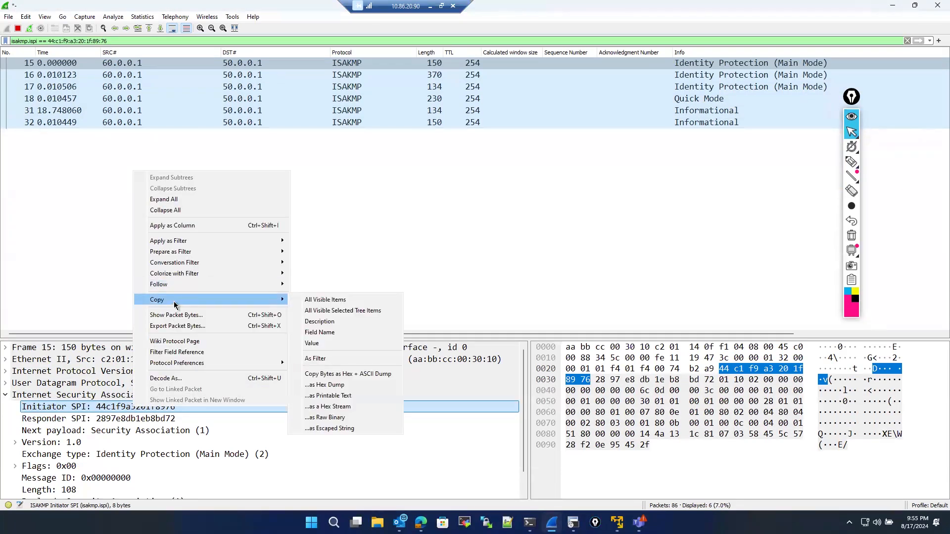
click(320, 346)
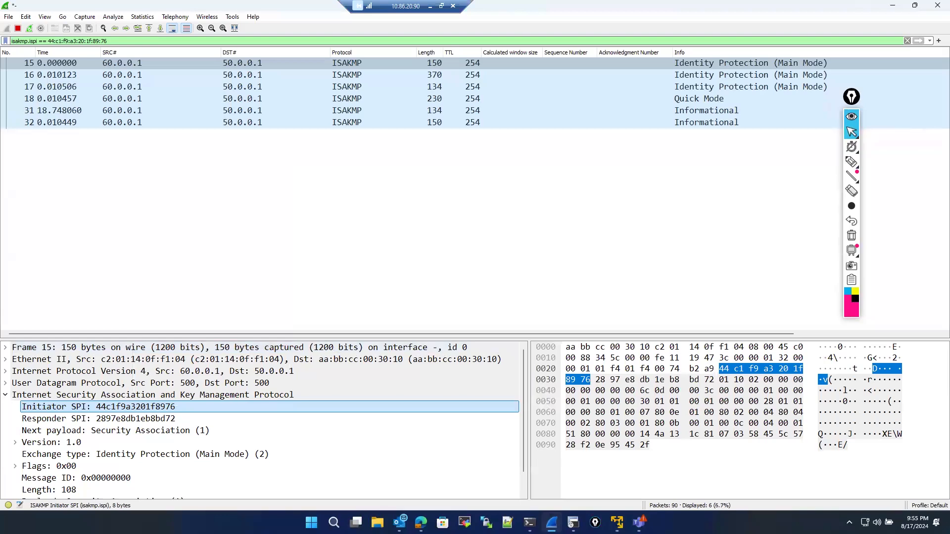
click(573, 522)
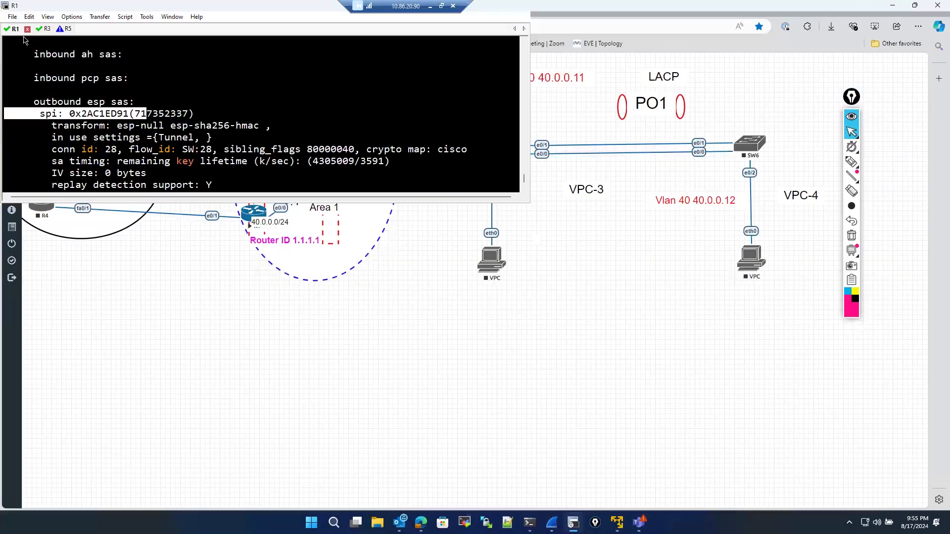
- Maximize R1's console and search its output for "spi" with the Find dialog, stepping through matches
double_click(143, 5)
click(70, 17)
click(71, 17)
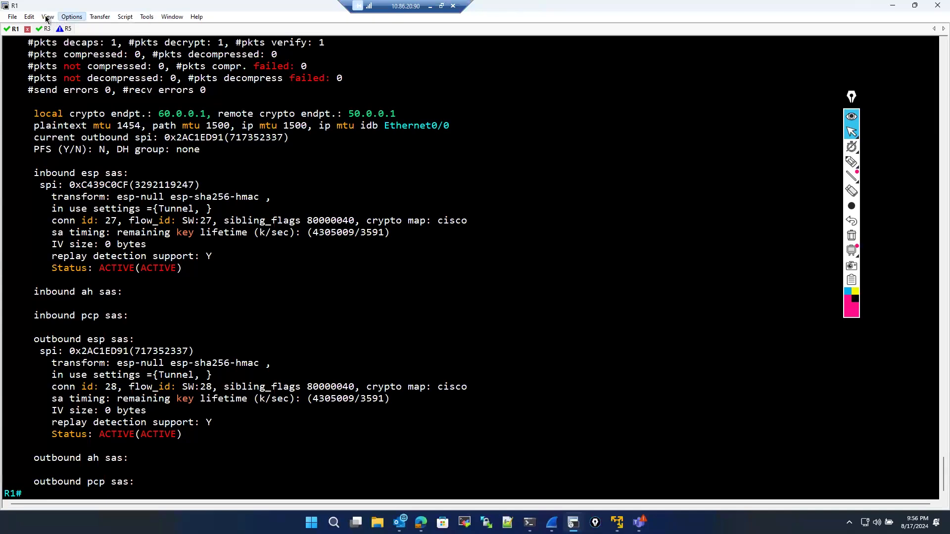
click(47, 17)
mouse_move(76, 18)
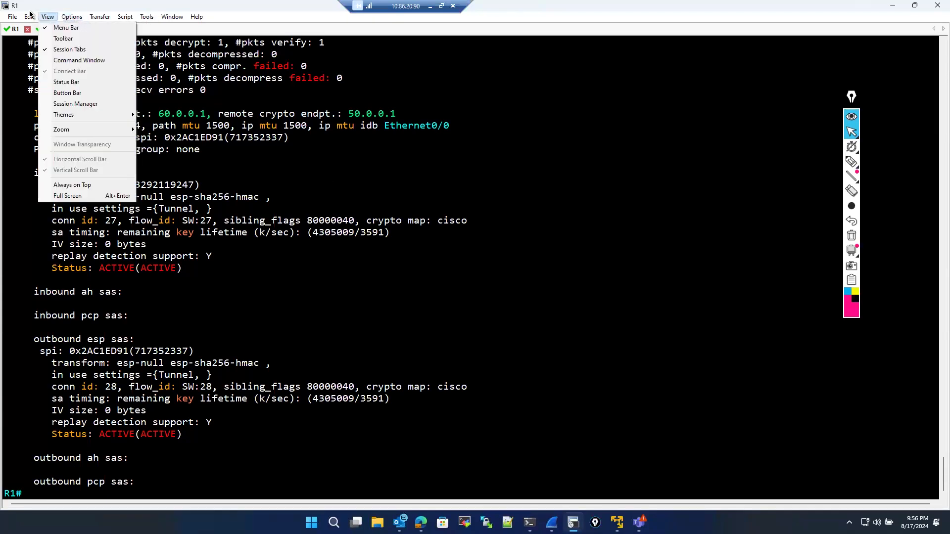
mouse_move(30, 15)
click(39, 78)
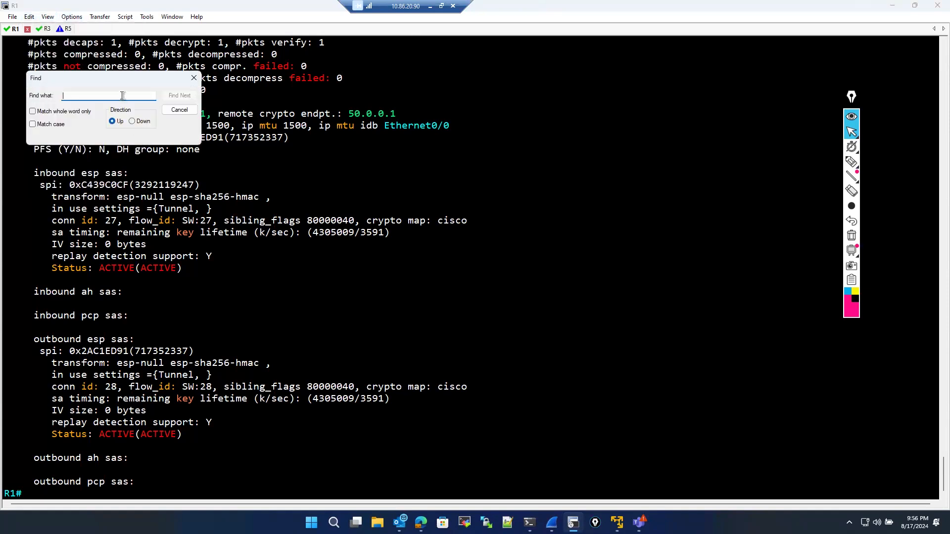
text(spi)
key(Return)
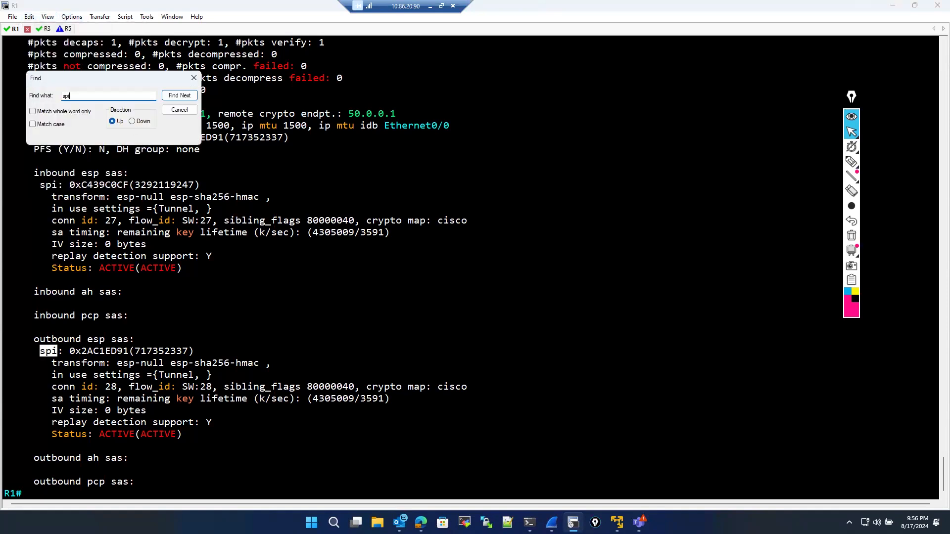
key(Return)
key(Return)
key(Return)
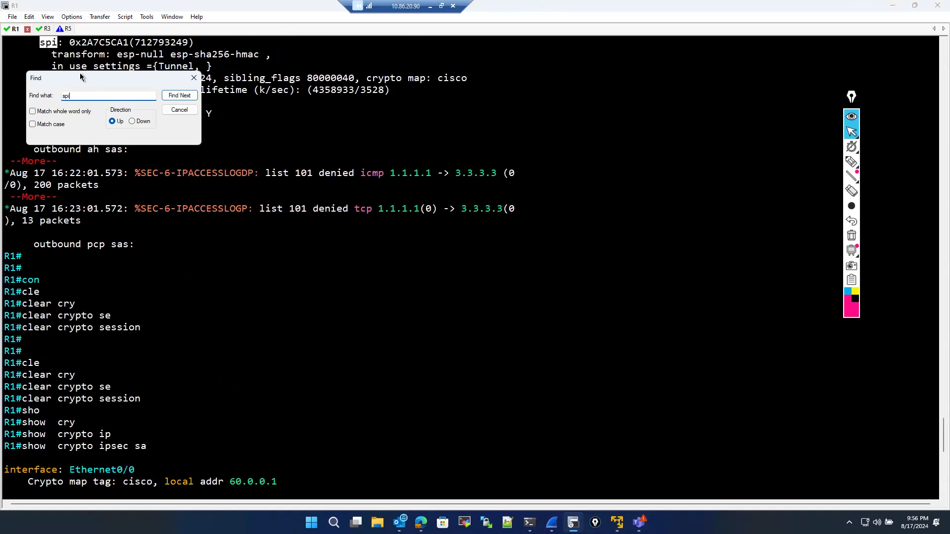
key(Return)
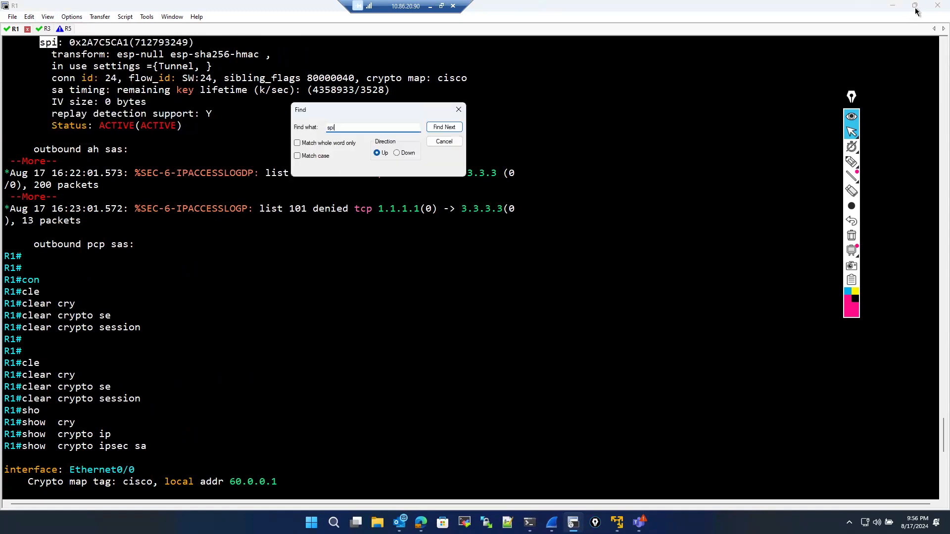
- Search R1's output downward for the Initiator SPI fragment 8976 and dismiss the end-of-buffer notice
key(Escape)
click(915, 6)
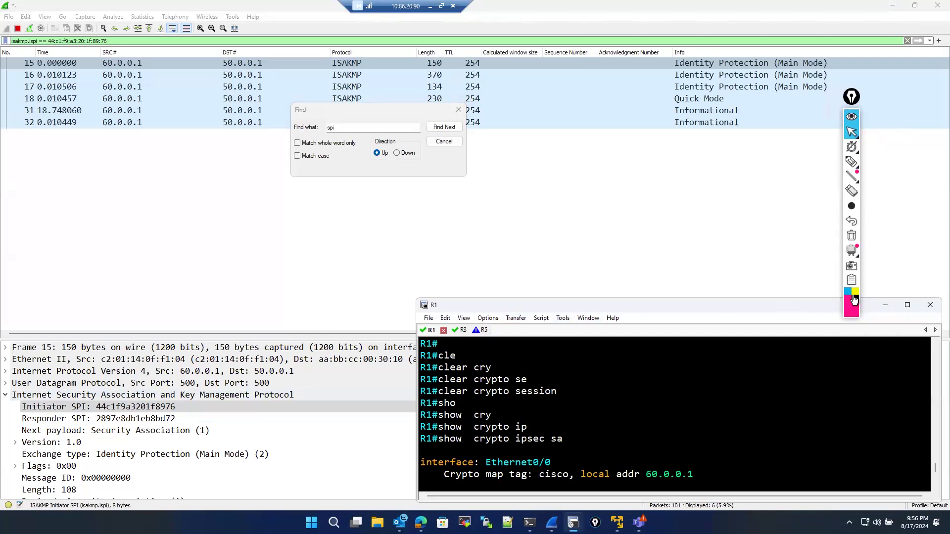
mouse_move(907, 305)
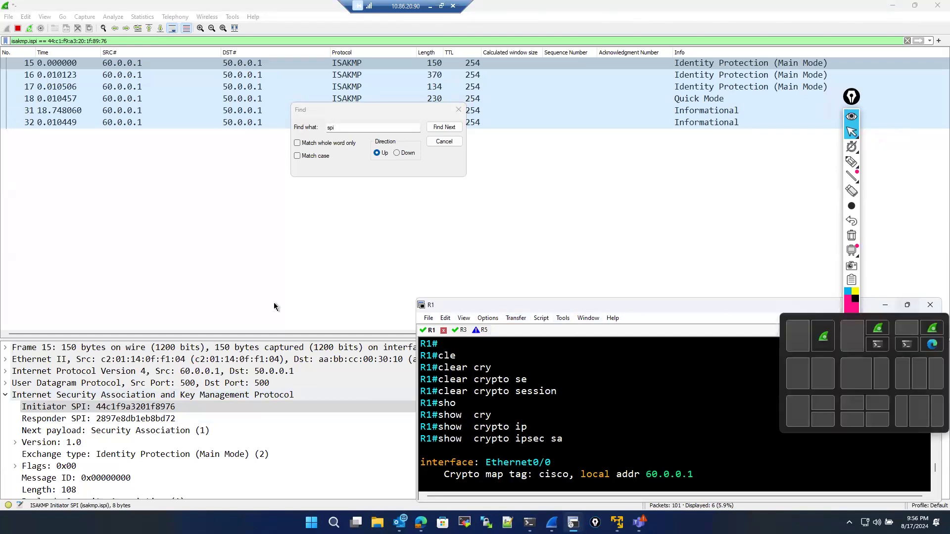
click(907, 305)
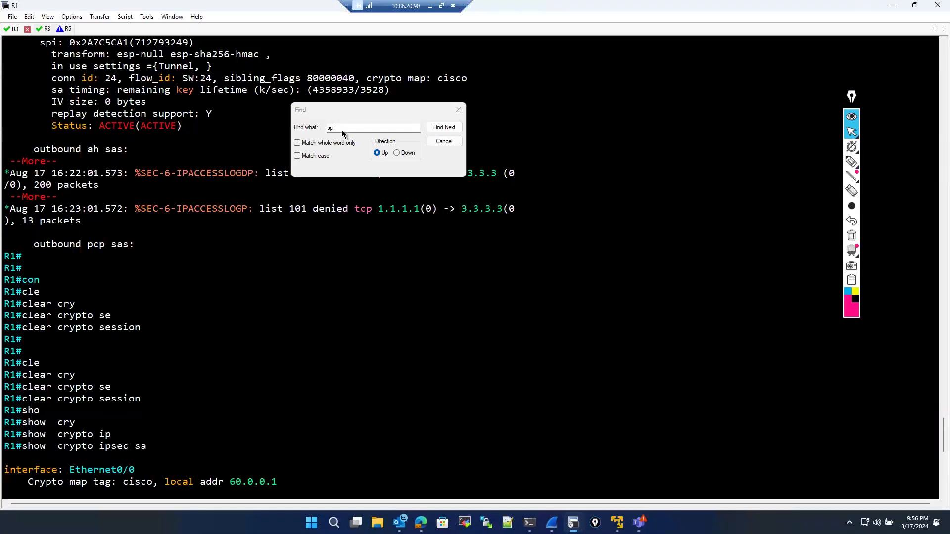
drag(342, 129, 319, 129)
text(8976)
key(Return)
key(Return)
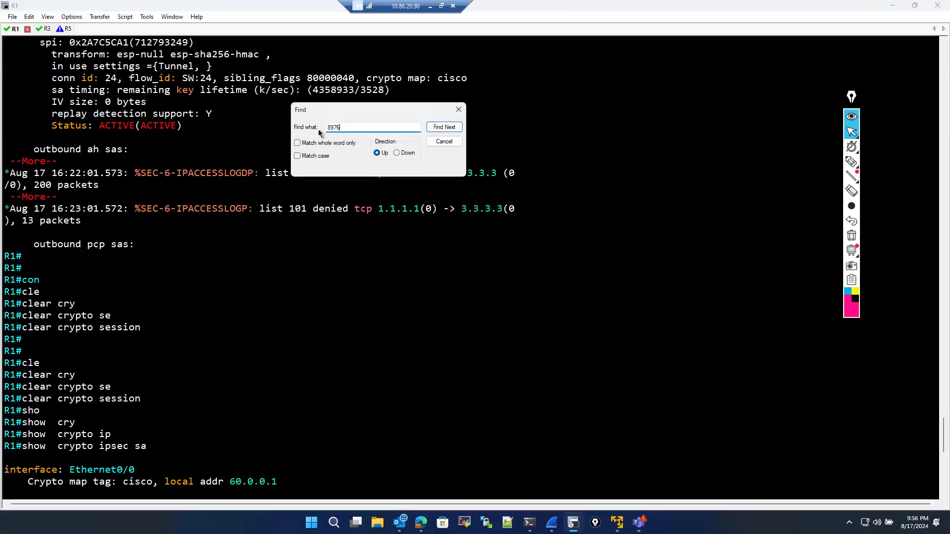
click(398, 153)
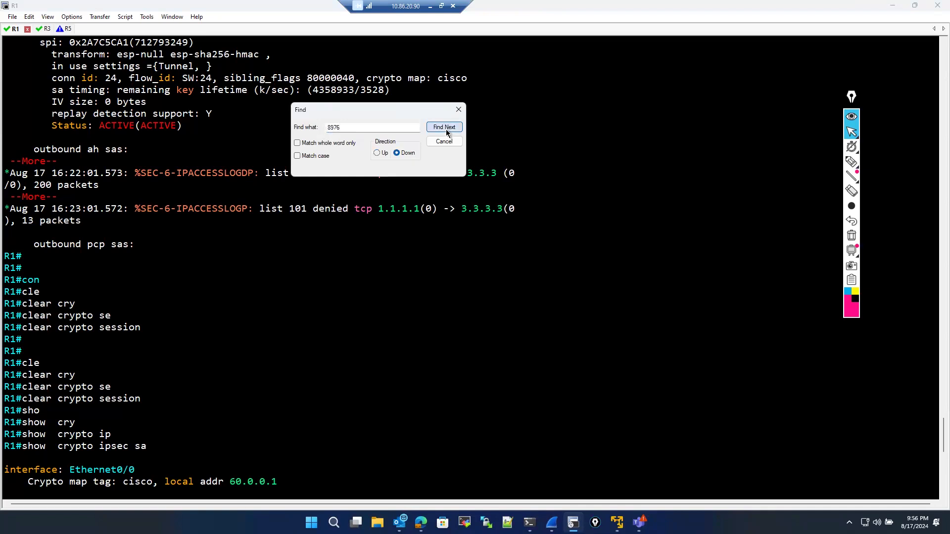
click(445, 128)
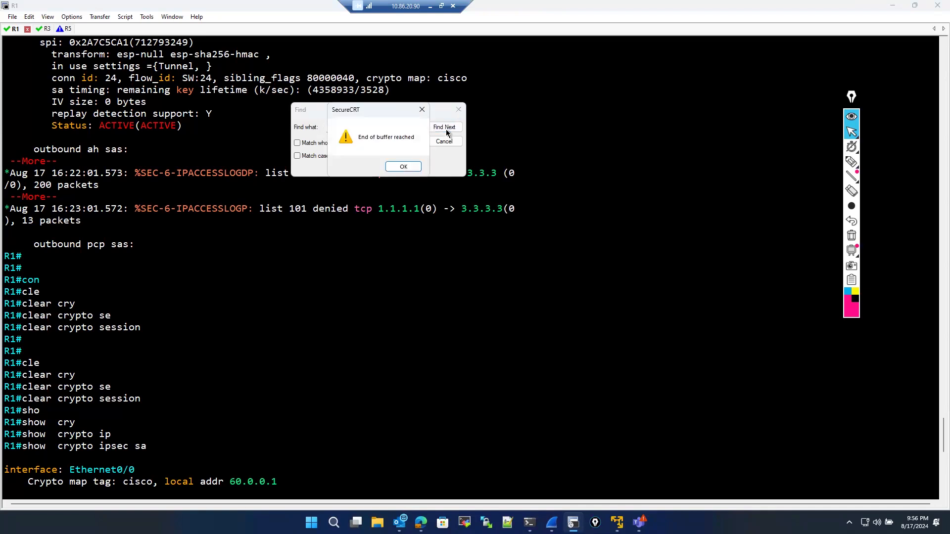
key(Return)
click(367, 129)
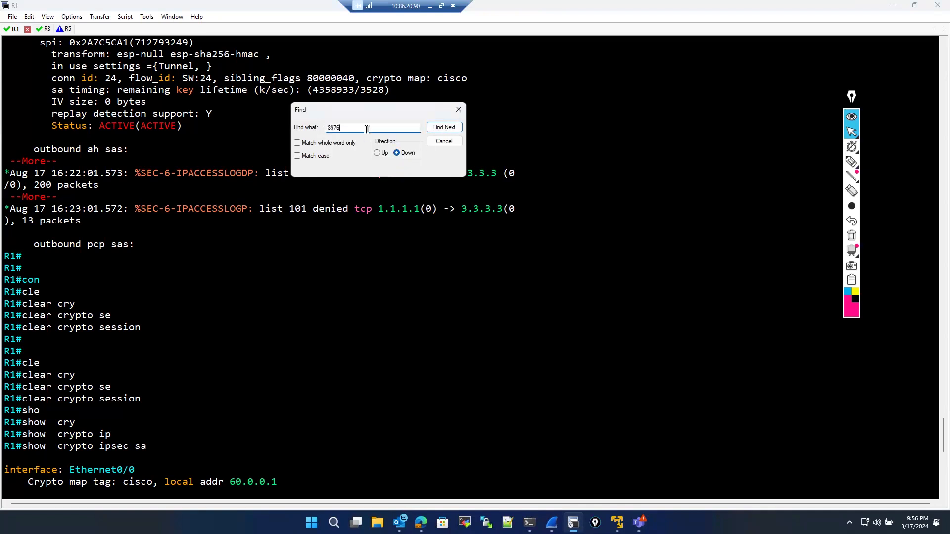
key(BackSpace)
key(Return)
key(Return)
key(Escape)
- Scroll through R1's IPsec SA output and highlight the outbound ESP SPI value 0x2AC1ED91
scroll(213, 346, up, 7)
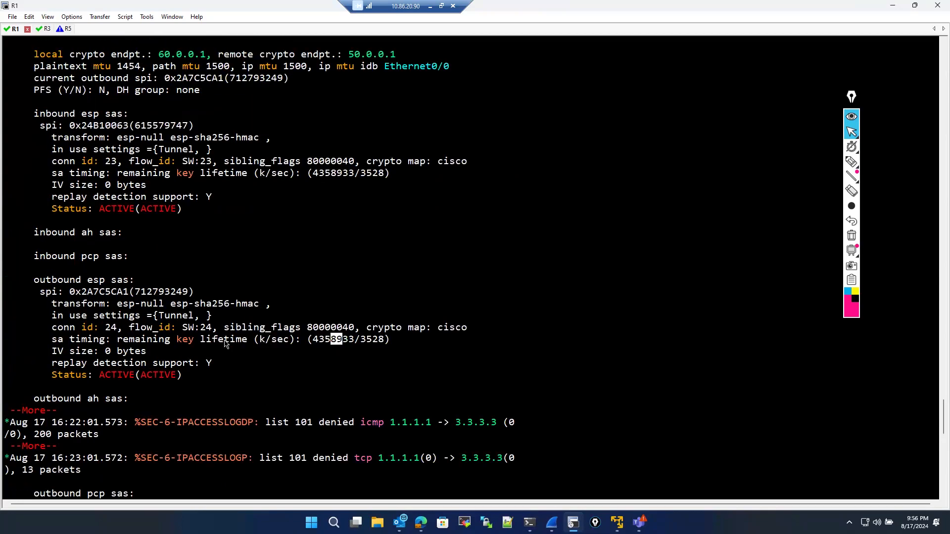
scroll(225, 344, up, 12)
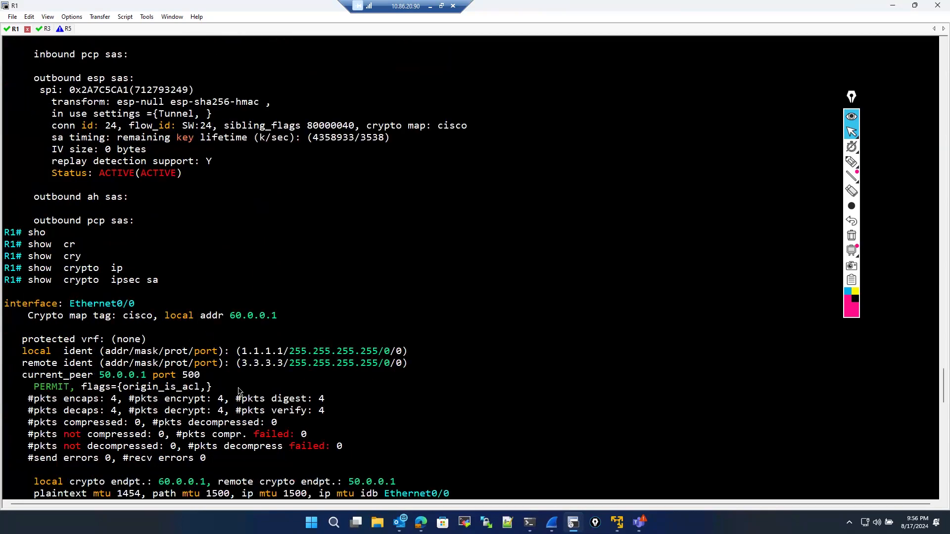
scroll(239, 396, down, 6)
scroll(243, 438, down, 13)
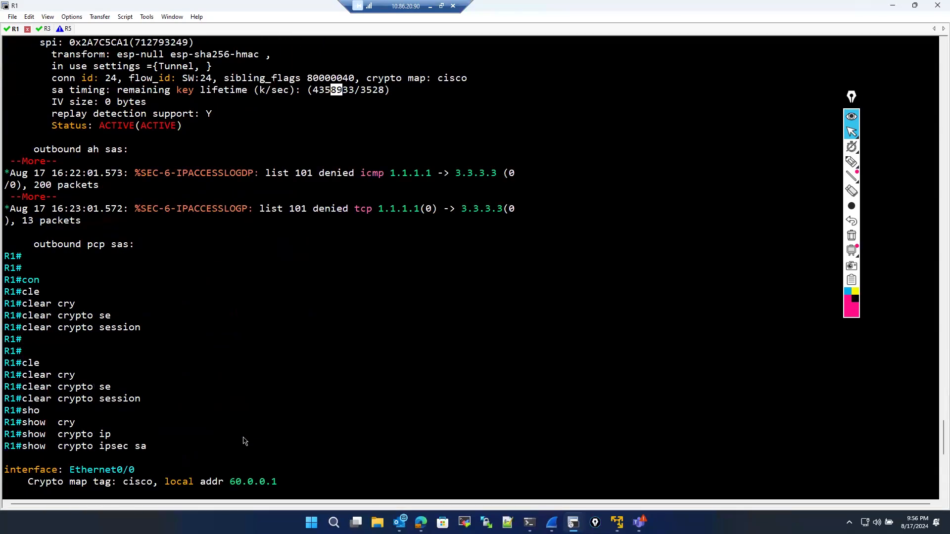
scroll(244, 441, down, 15)
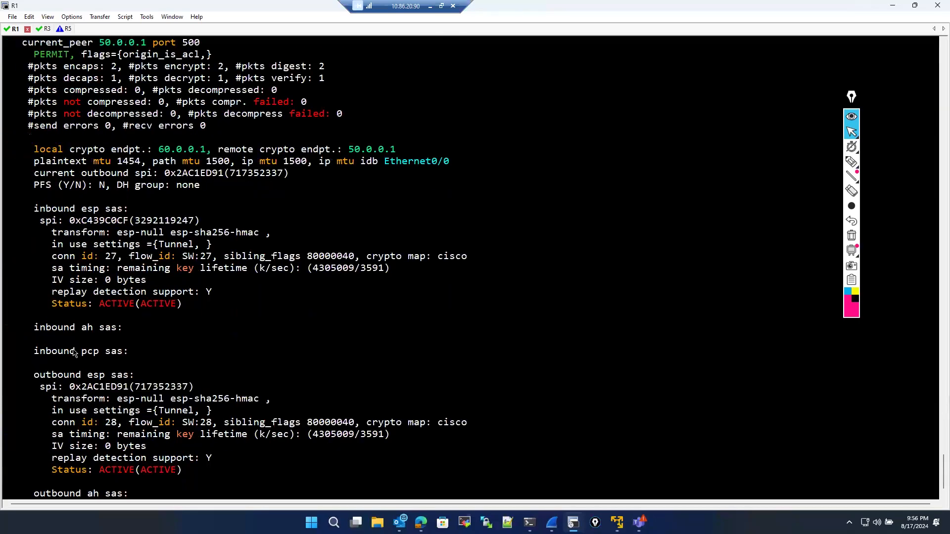
scroll(75, 352, down, 1)
drag(69, 351, 123, 352)
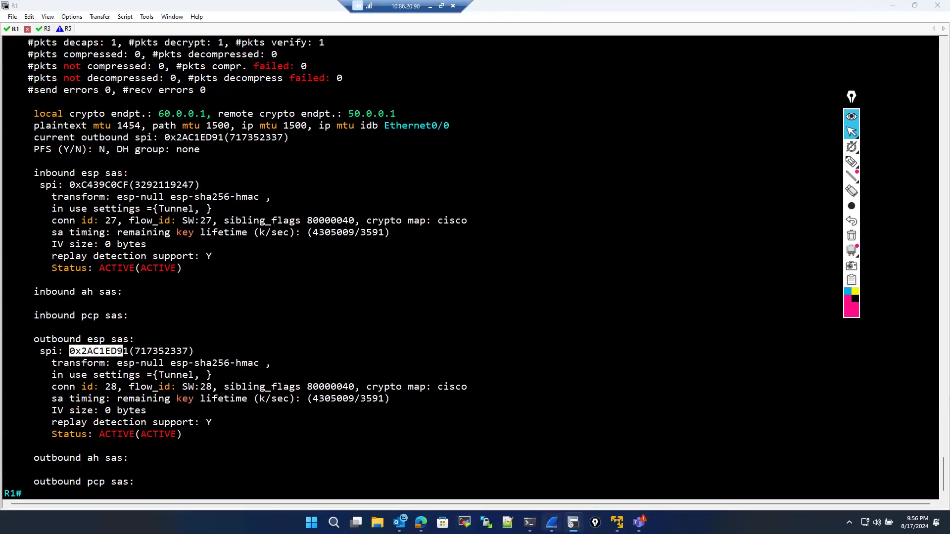
- In Wireshark, inspect each filtered ISAKMP packet's details, comparing with R1's SA output
click(552, 523)
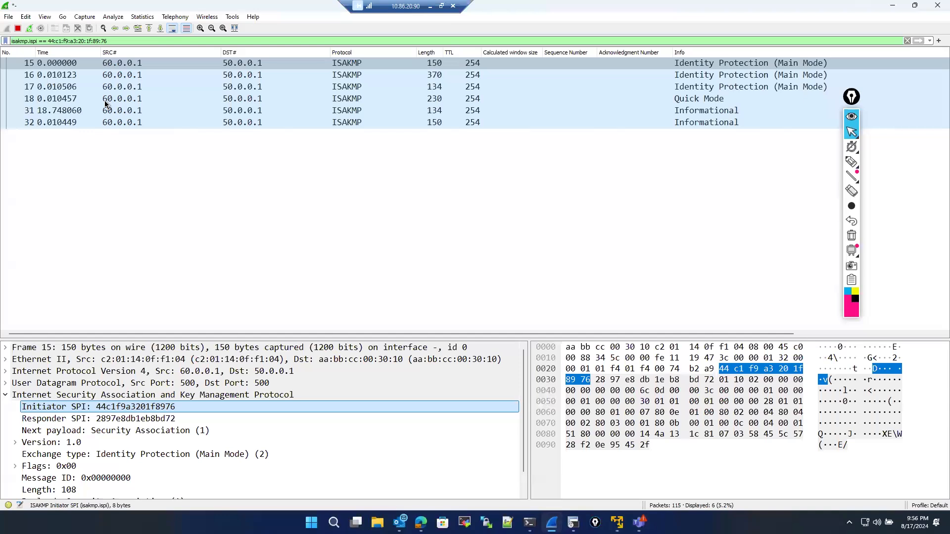
click(105, 100)
click(101, 111)
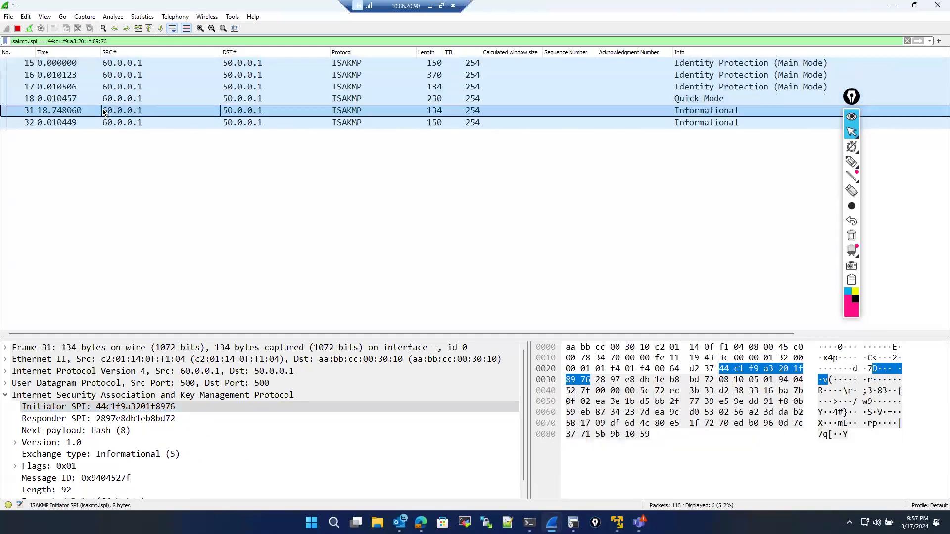
click(108, 124)
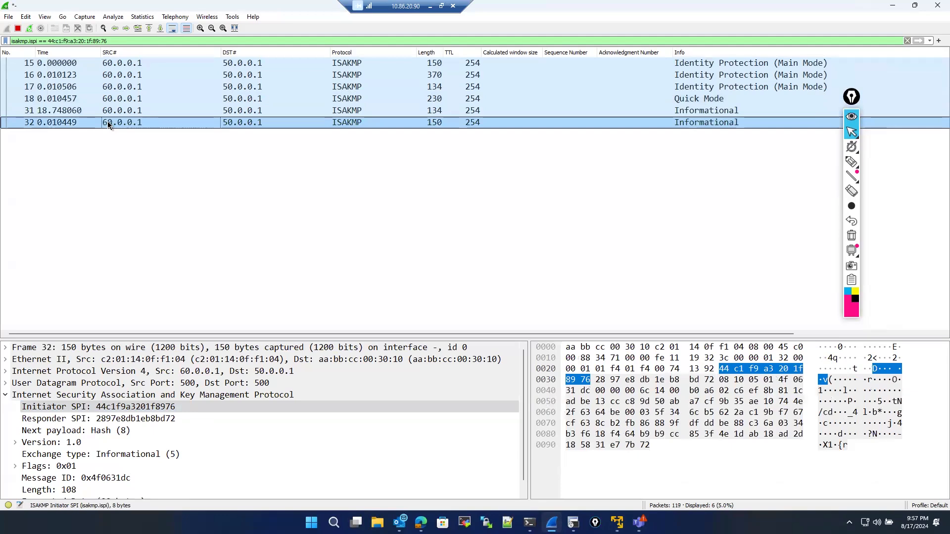
click(100, 63)
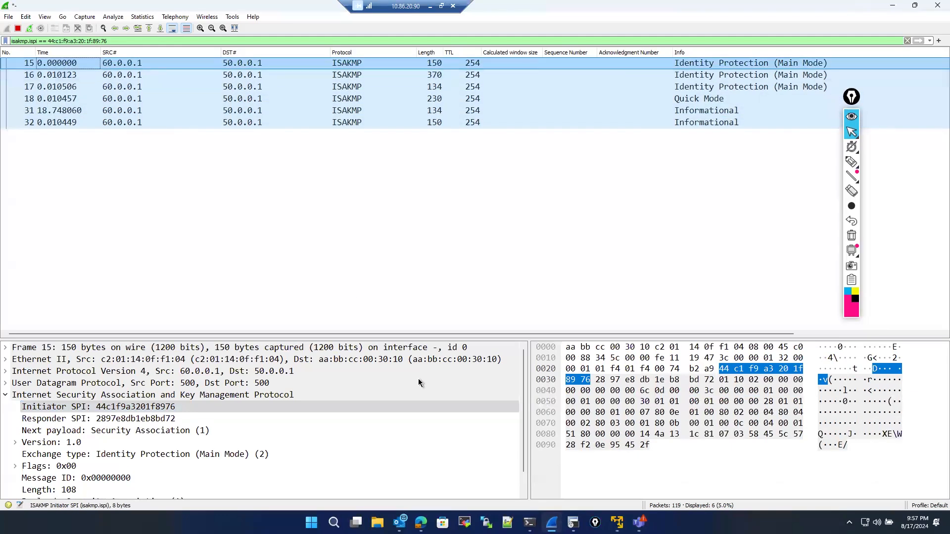
key(alt+Tab)
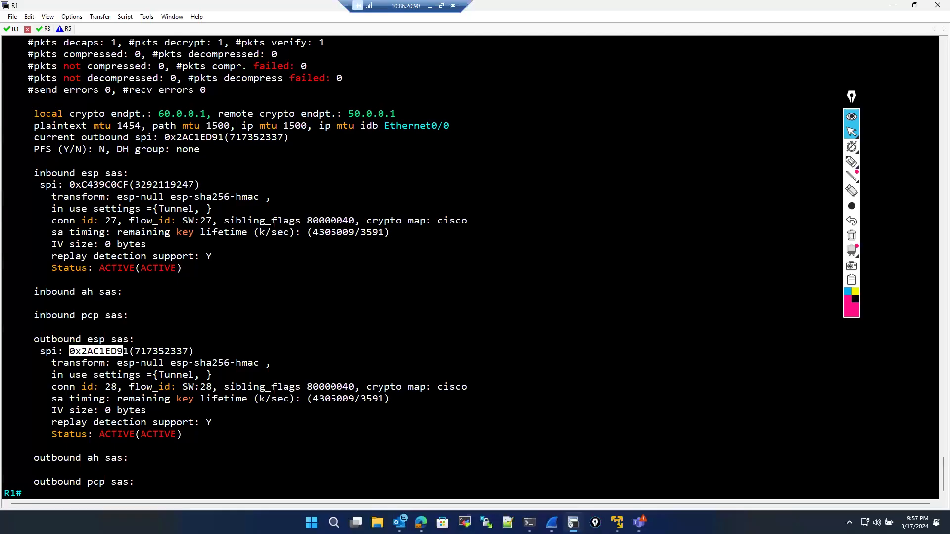
key(alt+Tab)
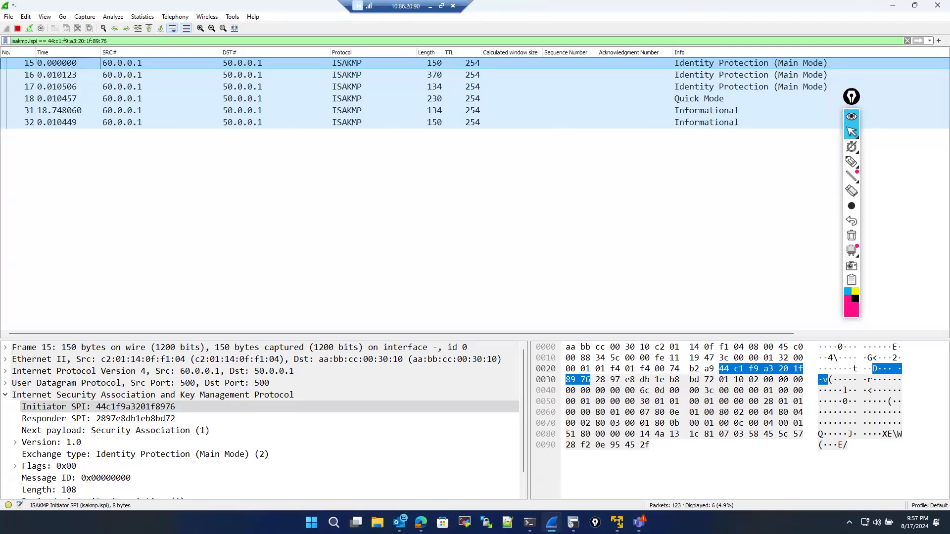
scroll(114, 445, down, 1)
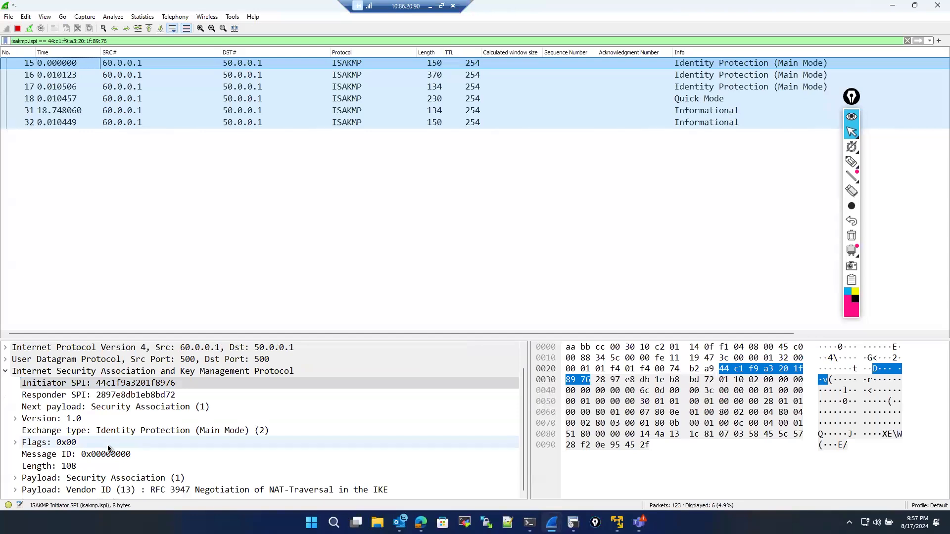
scroll(105, 438, up, 1)
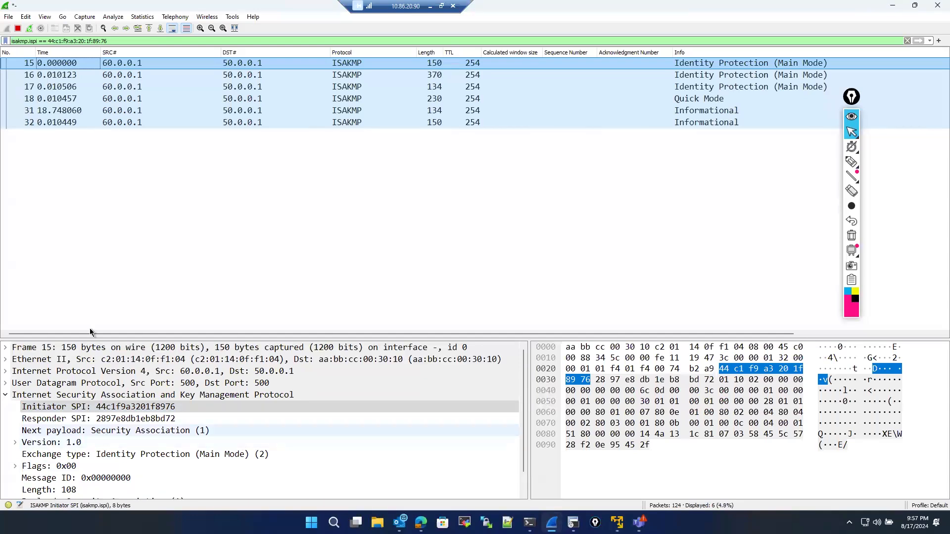
- Replace the display filter with esp to show only ESP packets
click(112, 41)
drag(14, 49, 11, 41)
text(ipsec)
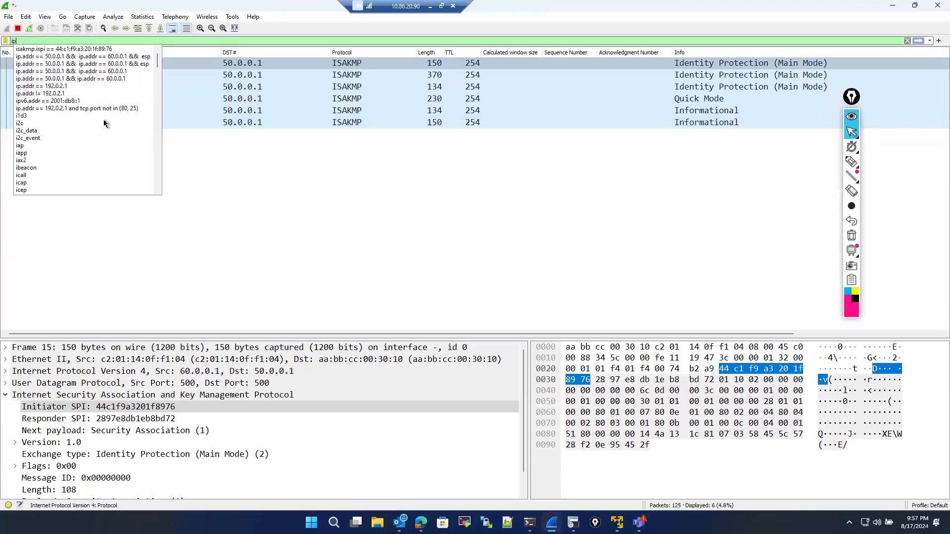
key(BackSpace)
key(BackSpace)
key(BackSpace)
key(BackSpace)
key(BackSpace)
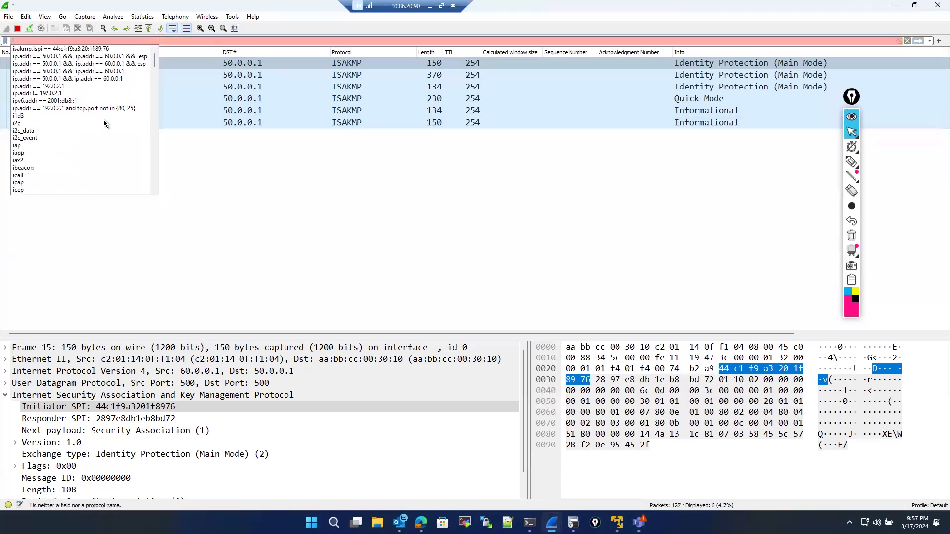
text(esp)
key(Return)
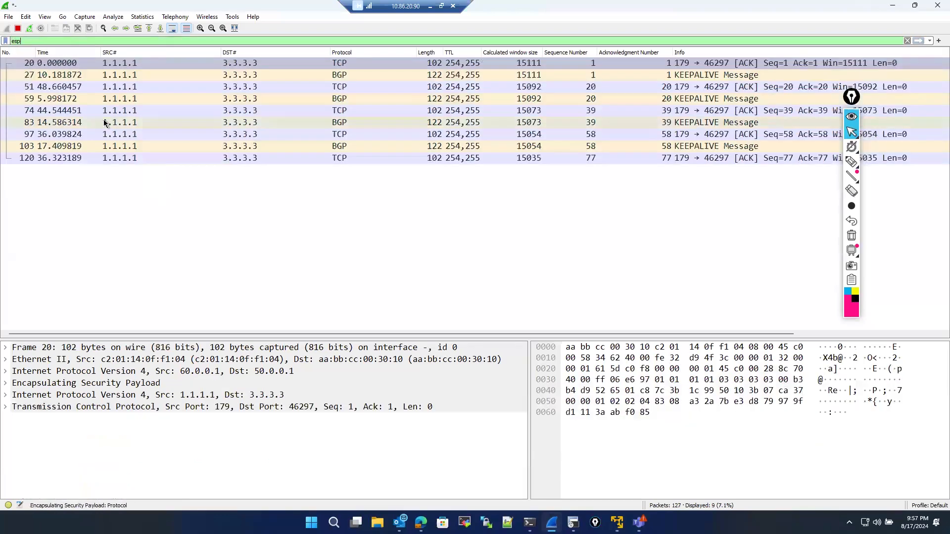
- Select the first ESP packet and expand Encapsulating Security Payload to view its ESP SPI field
click(124, 64)
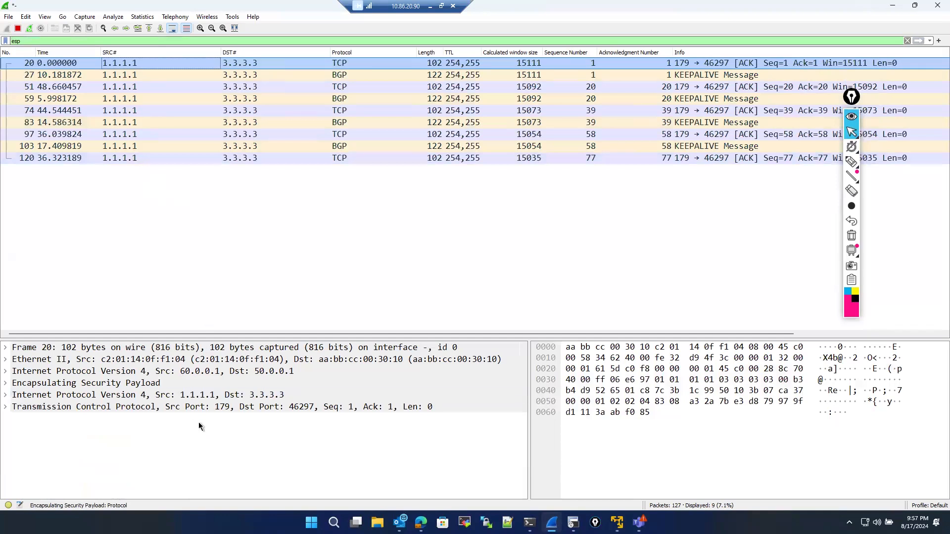
double_click(186, 382)
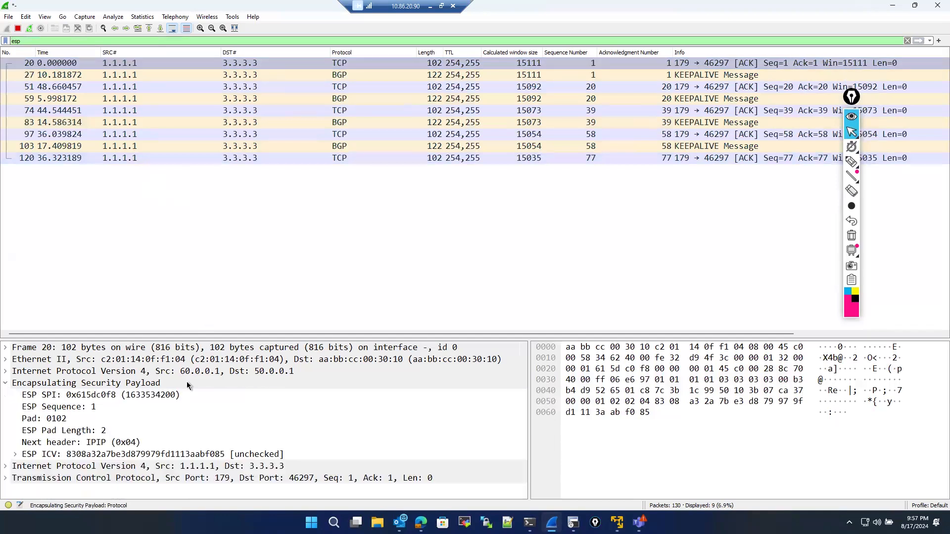
click(118, 393)
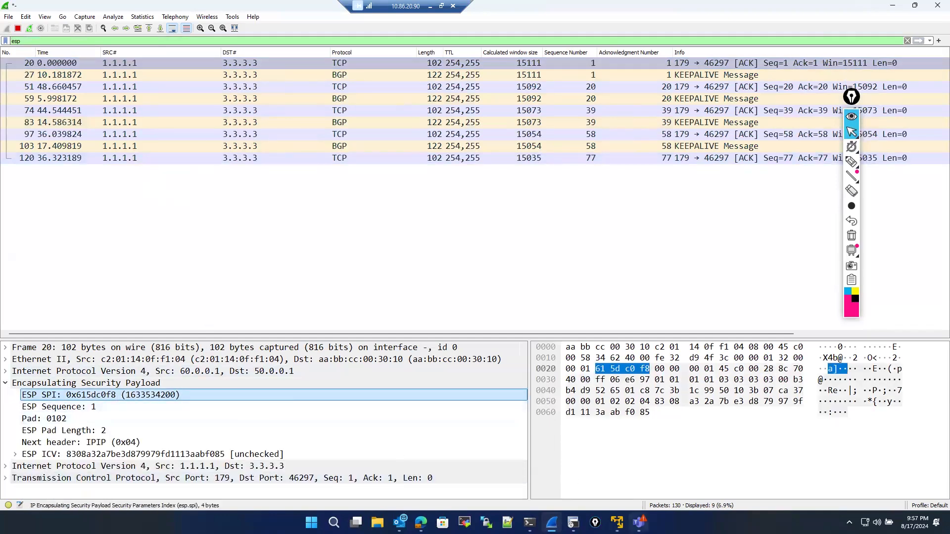
- Return to R1's console and compare the captured ESP SPI with the inbound and outbound SA SPIs
key(alt+Tab)
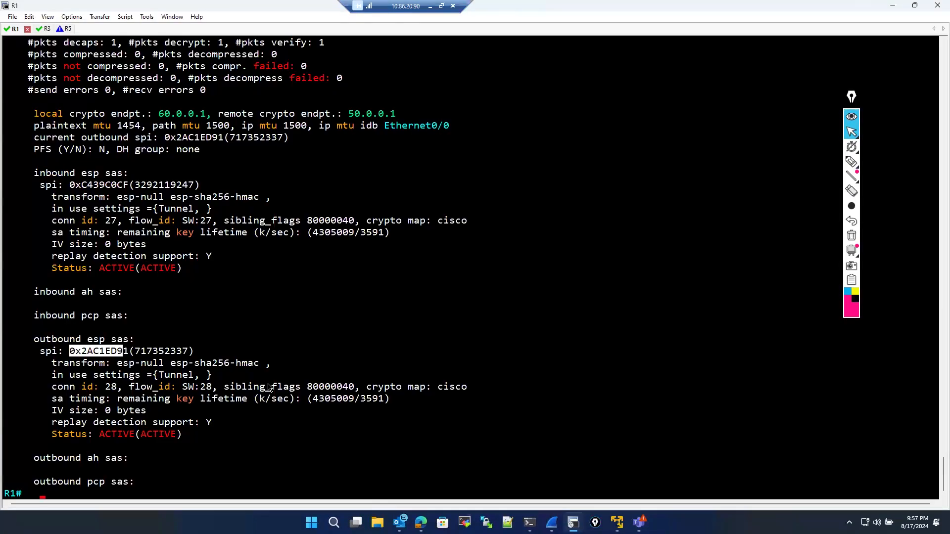
scroll(268, 387, up, 5)
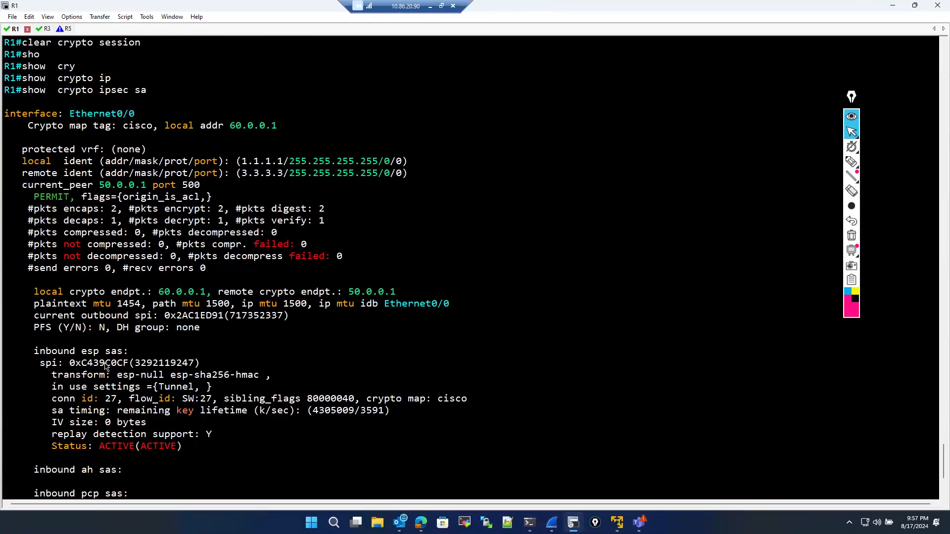
scroll(104, 366, down, 5)
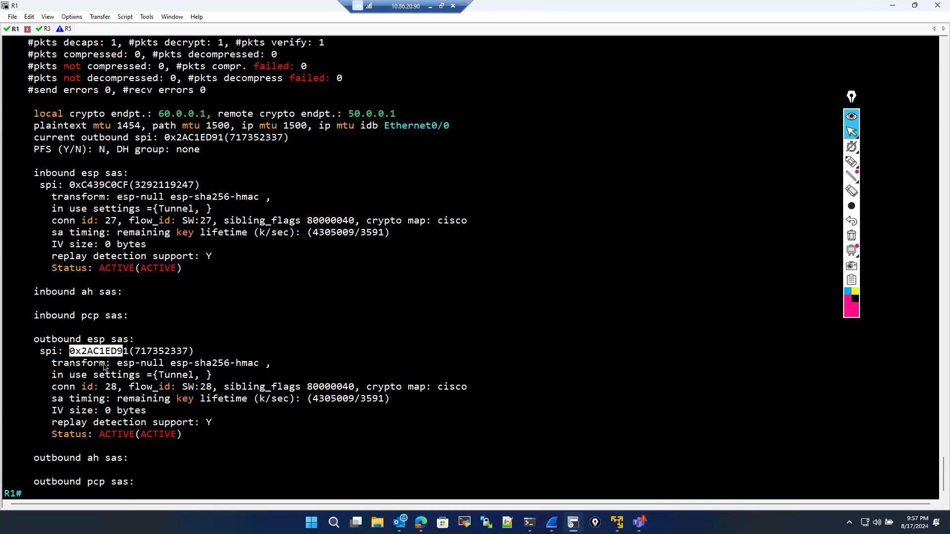
- Place R1's console beside the Wireshark capture and review its outbound ESP SA SPI against the packet's SPI
scroll(105, 367, up, 13)
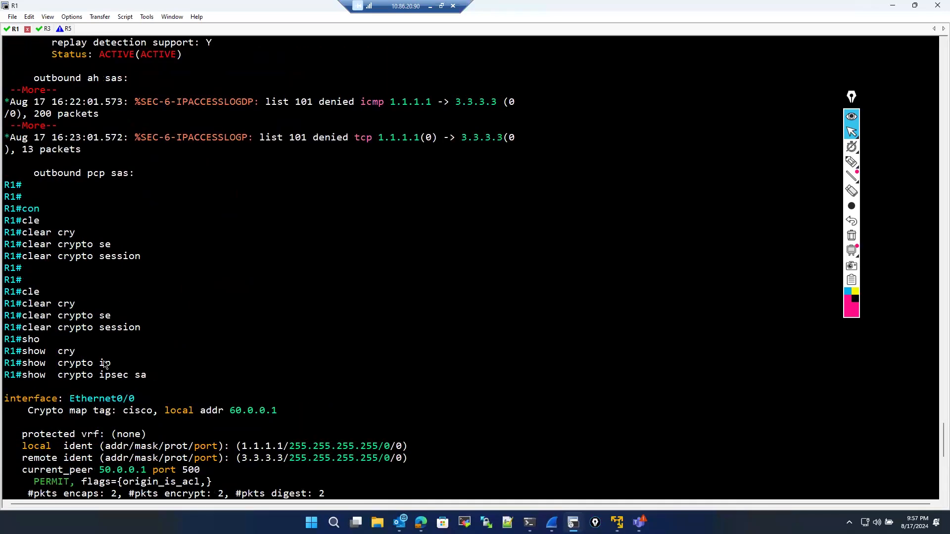
scroll(105, 366, up, 11)
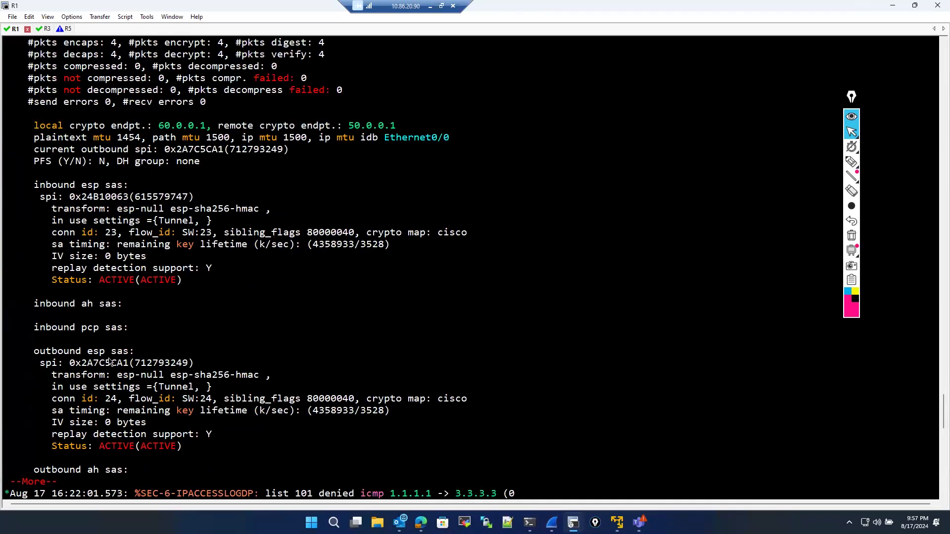
scroll(110, 362, down, 7)
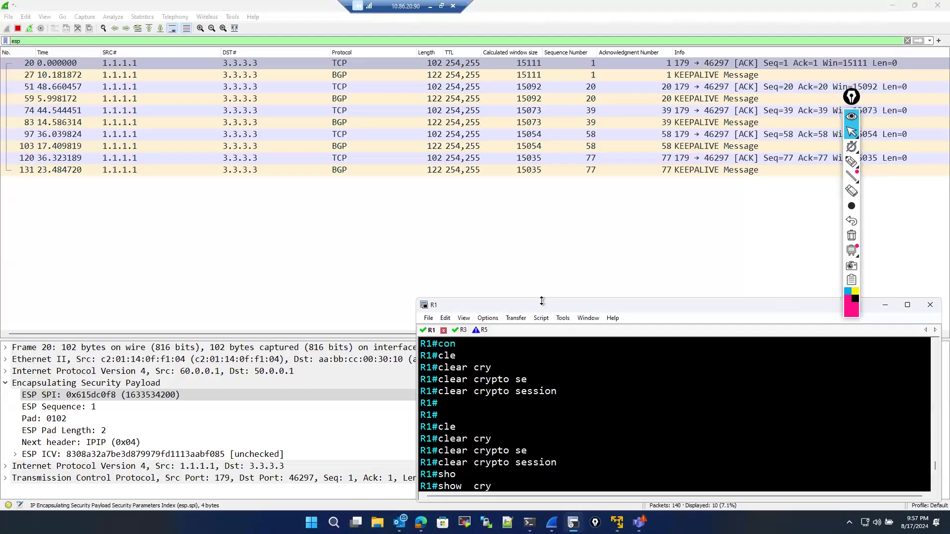
drag(541, 300, 372, 258)
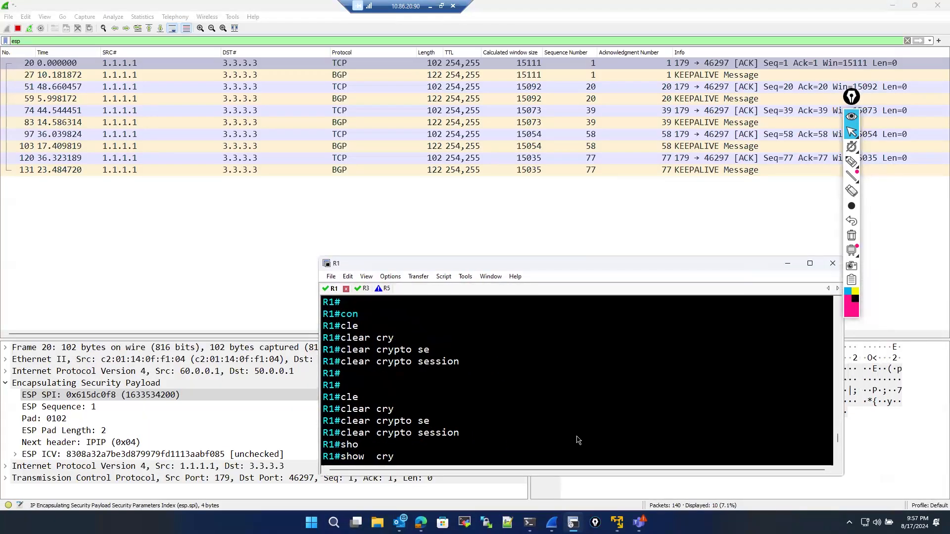
key(Return)
key(Return)
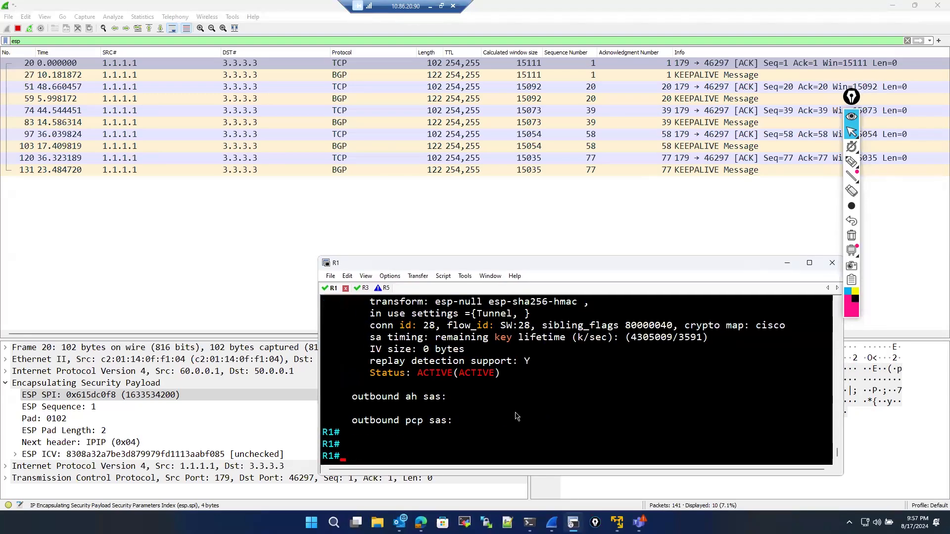
scroll(517, 415, up, 2)
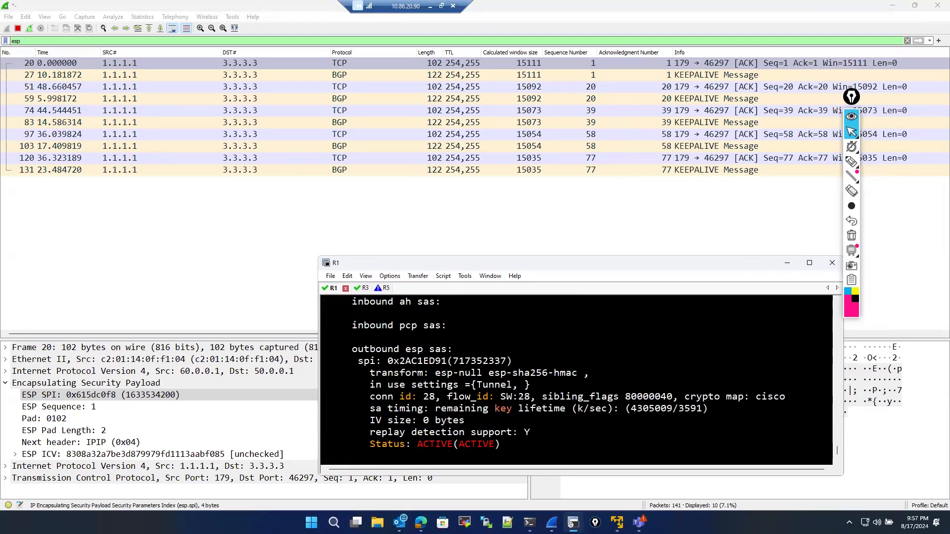
scroll(468, 422, down, 2)
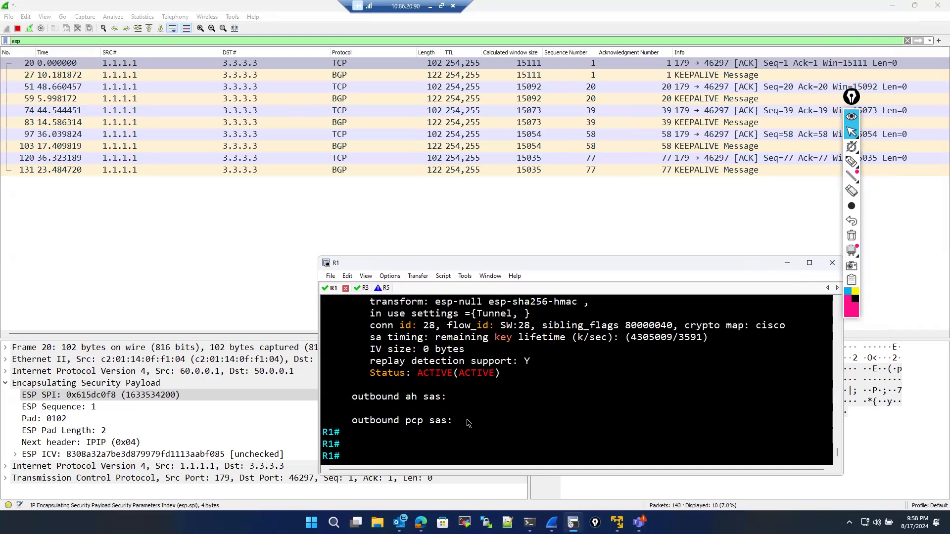
scroll(468, 422, up, 1)
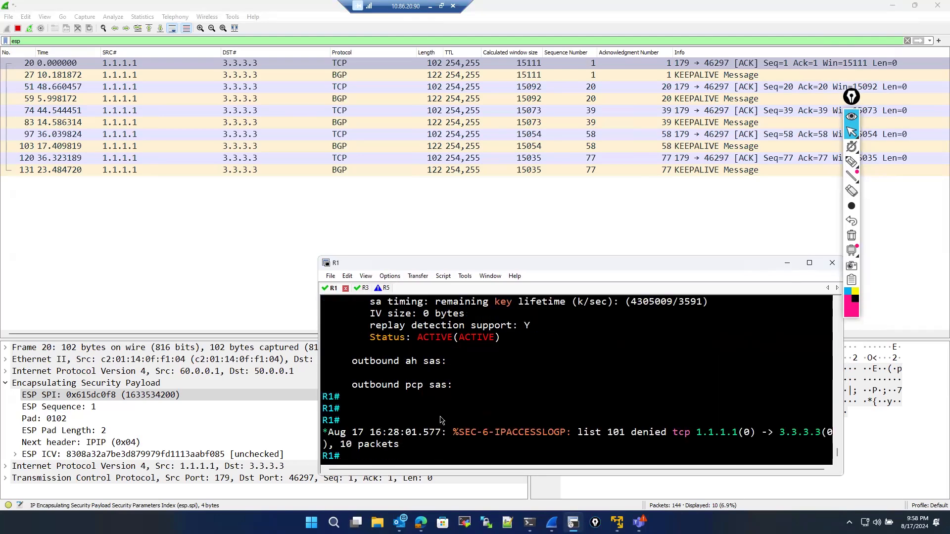
key(Return)
key(Return)
key(Return)
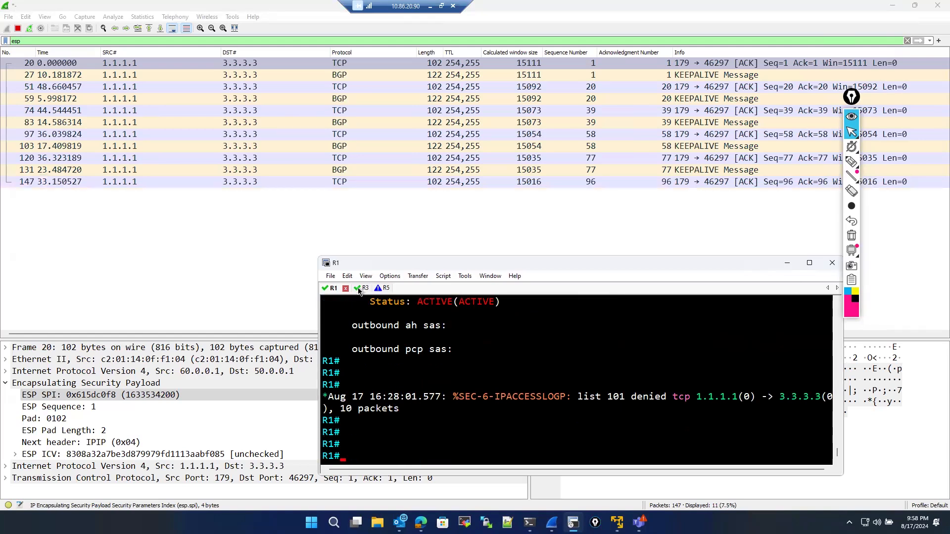
- Search R1's console scrollback for c0f8, searching upward, then close the Find dialog
click(347, 276)
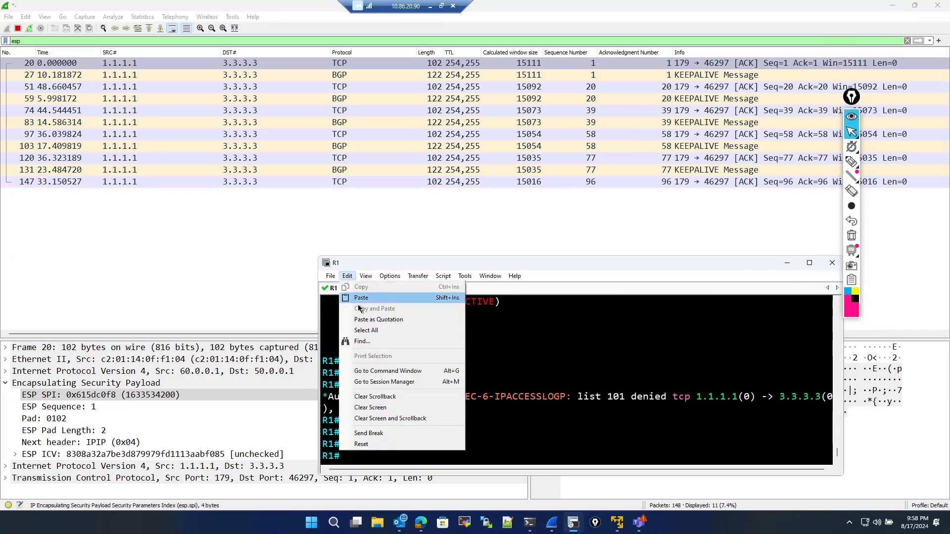
click(364, 342)
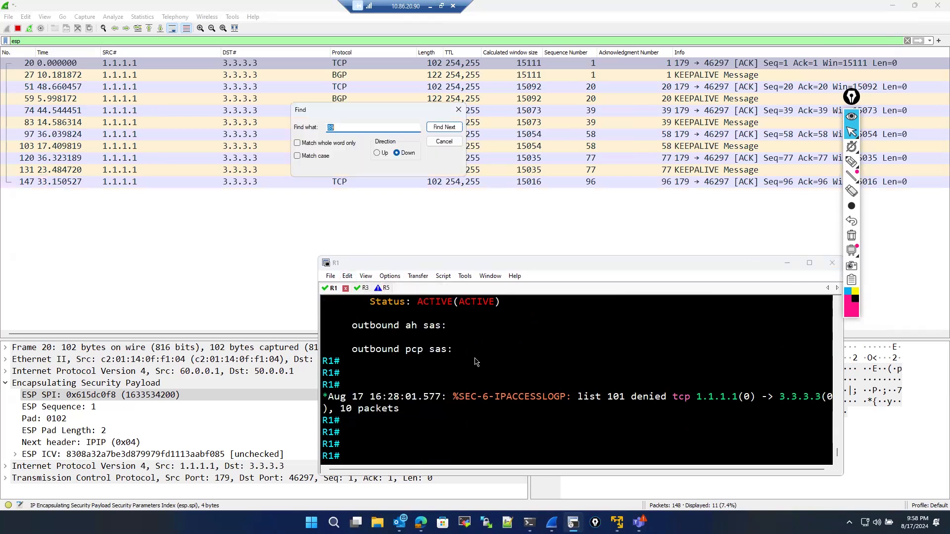
text(cof)
click(439, 127)
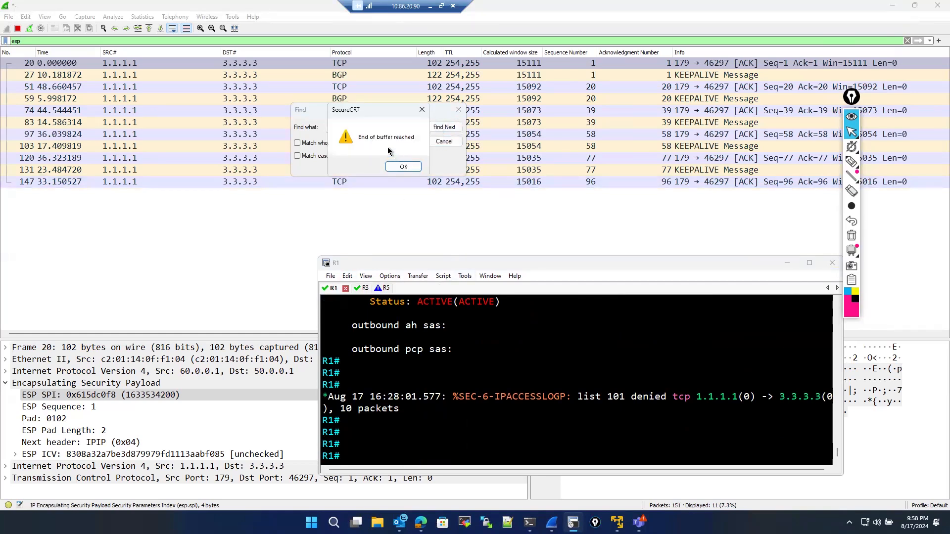
click(399, 164)
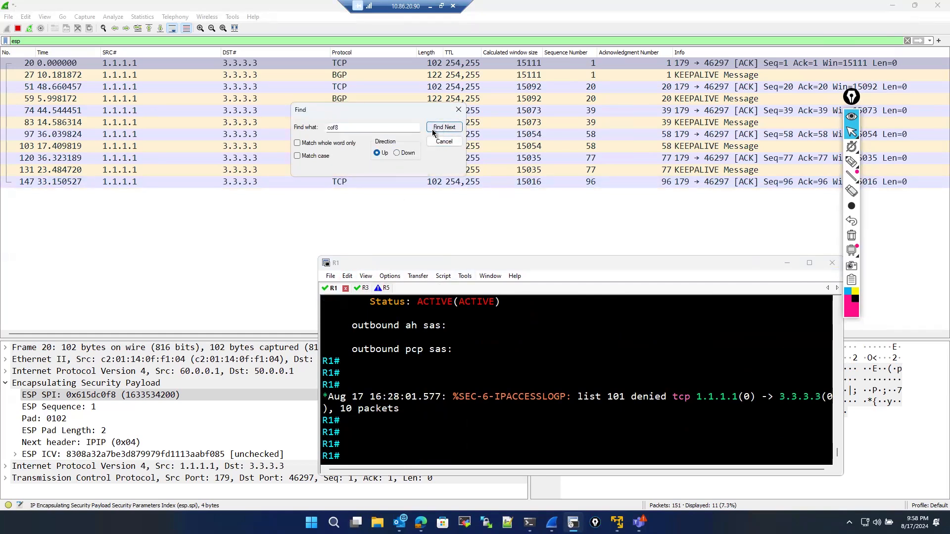
click(432, 129)
click(391, 168)
click(355, 130)
text(0f)
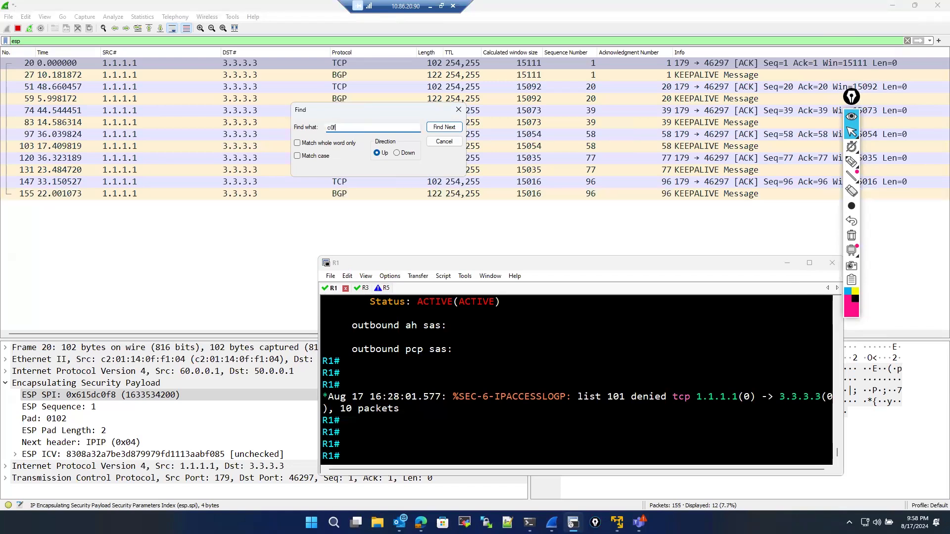
text(8)
click(448, 128)
click(414, 156)
click(435, 129)
click(408, 161)
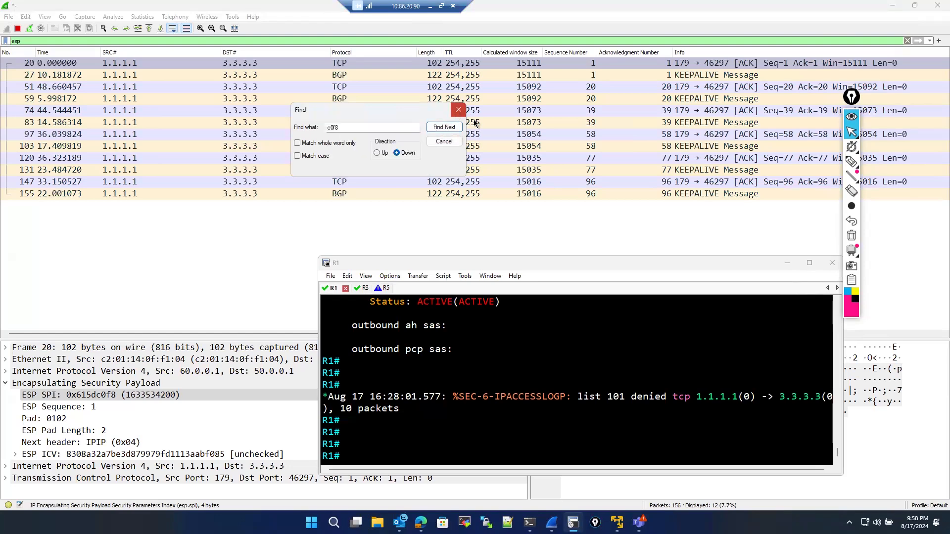
click(459, 109)
click(374, 361)
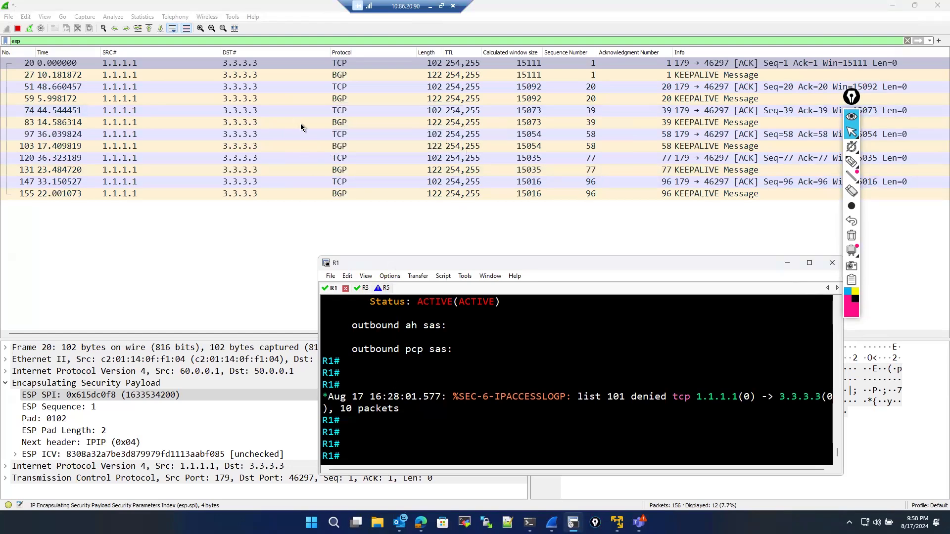
- Select the first ESP packet to view its SPI bytes, then scroll through R1's SA output again
click(198, 62)
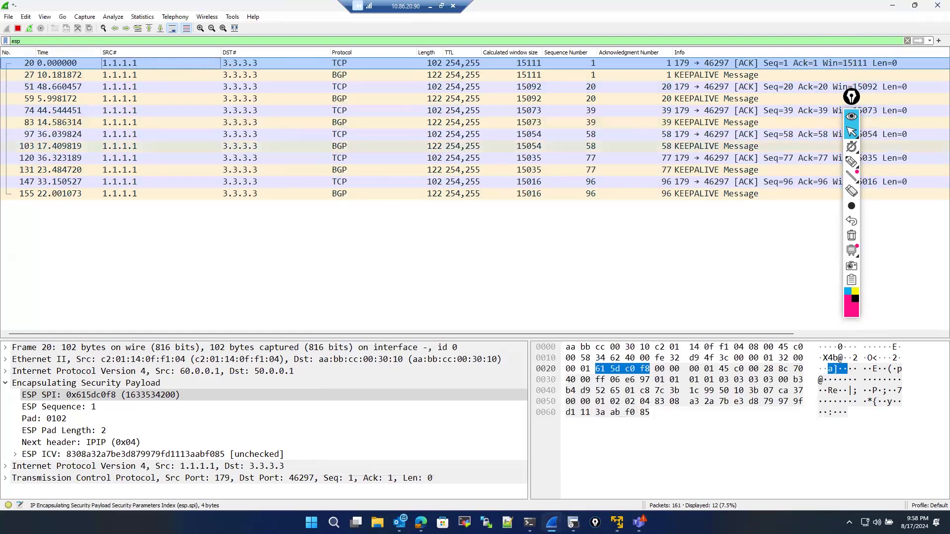
click(573, 523)
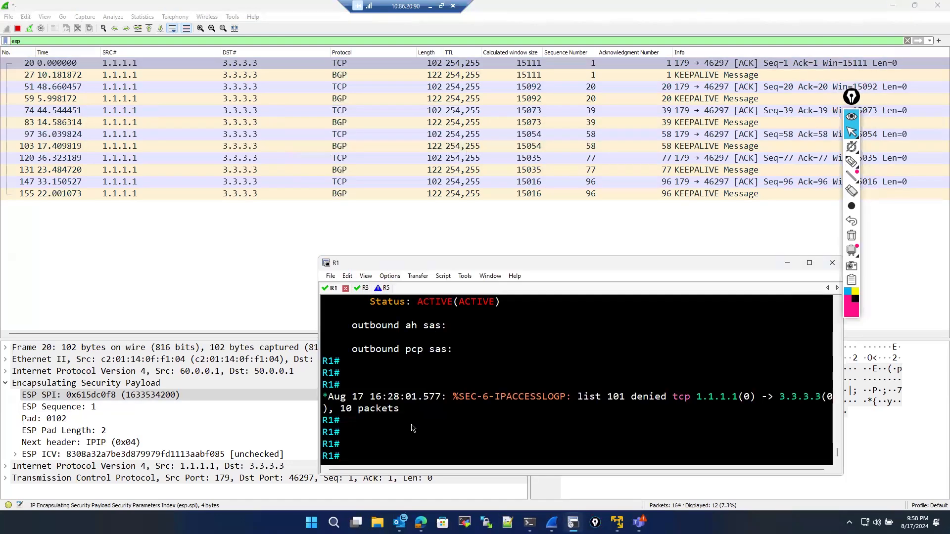
scroll(402, 403, up, 10)
scroll(406, 421, down, 3)
scroll(407, 431, down, 1)
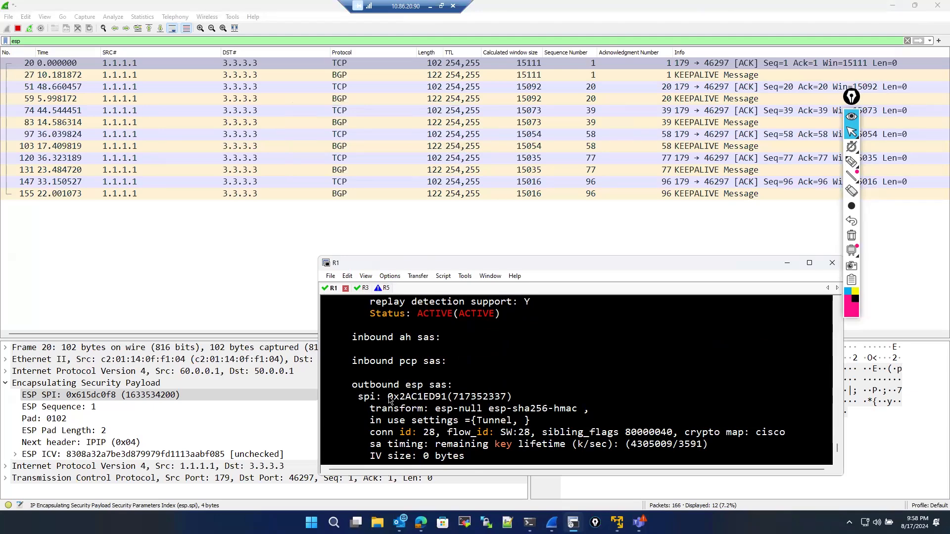
scroll(389, 401, up, 8)
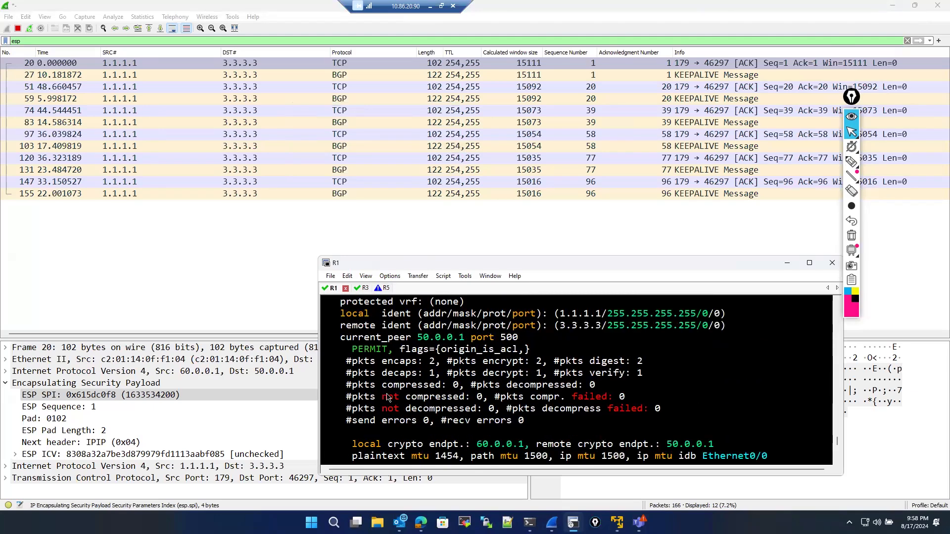
scroll(389, 398, up, 5)
scroll(390, 396, down, 12)
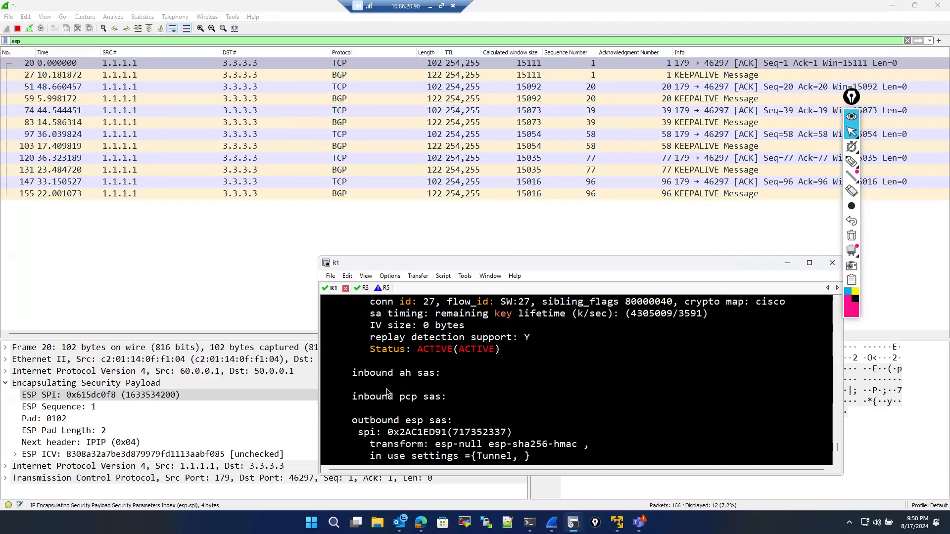
scroll(390, 393, down, 6)
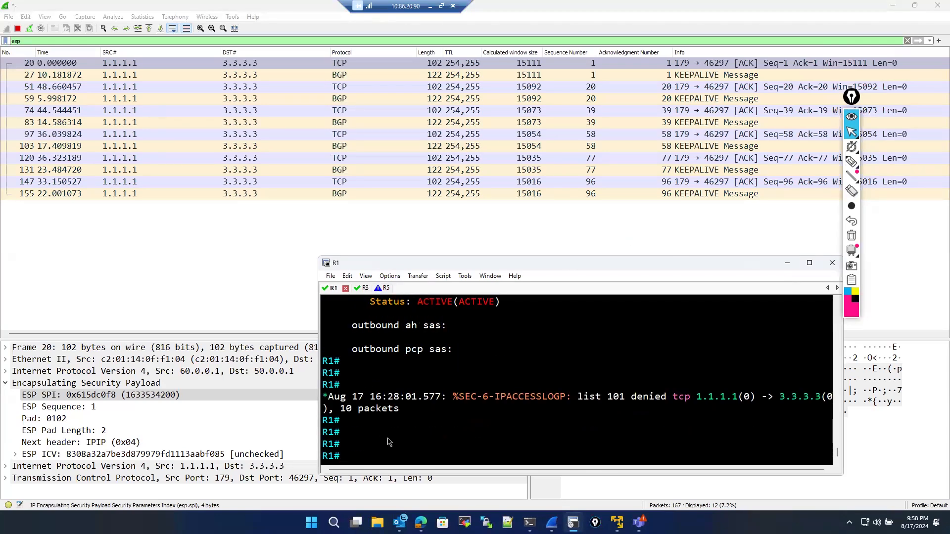
- Try to clear the IPsec SAs on R1 with clear crypto ipsec and list its available options
text(cle)
key(Tab)
text(cr)
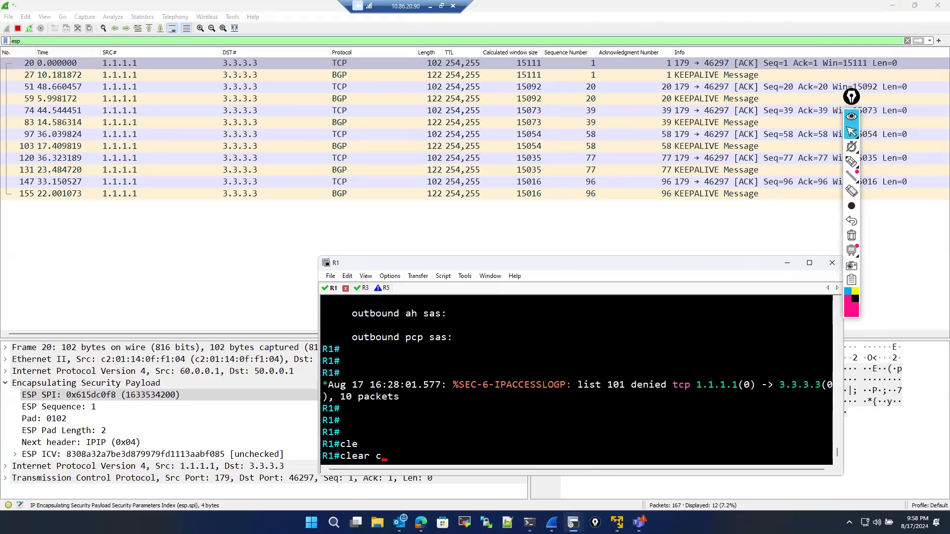
key(Tab)
text(ip)
key(Tab)
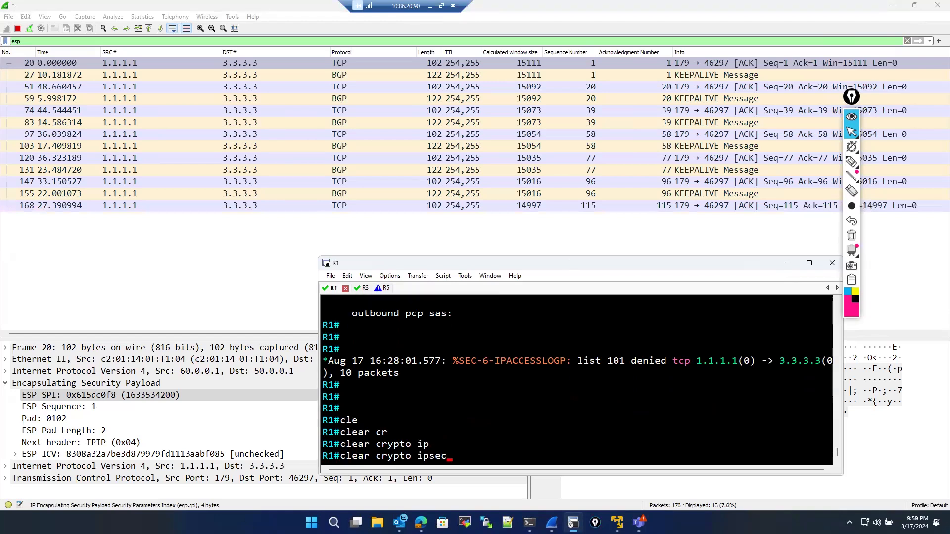
key(Tab)
text(s)
key(Tab)
key(BackSpace)
key(BackSpace)
key(BackSpace)
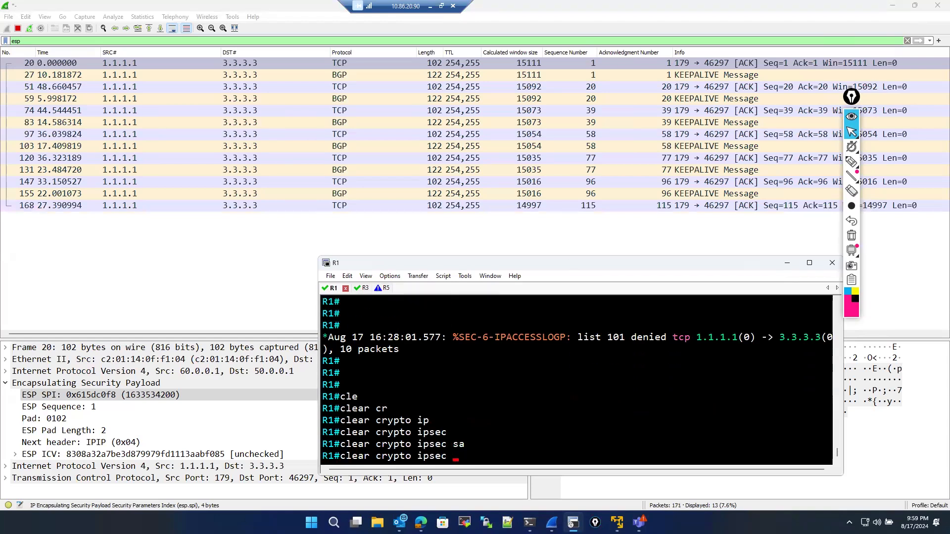
key(Return)
text(?)
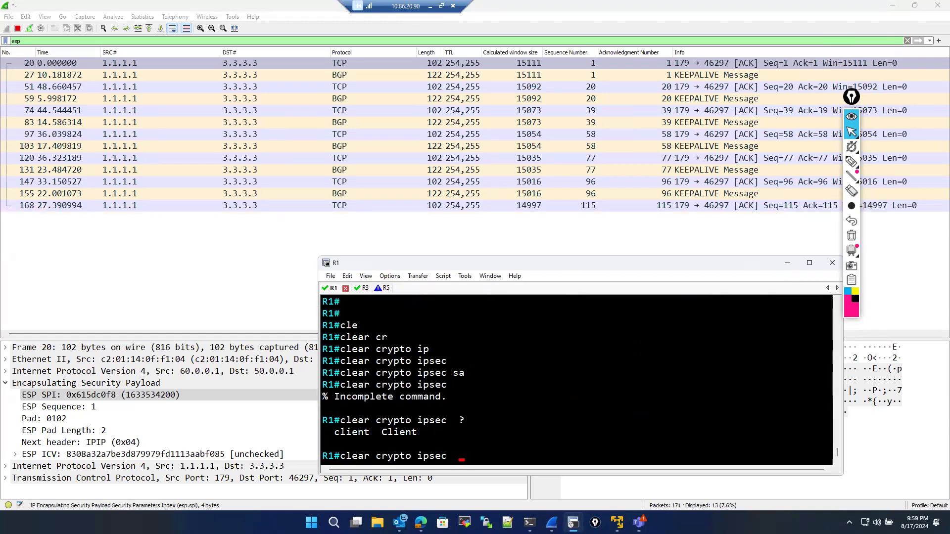
- Clear the crypto session on R1
key(BackSpace)
key(BackSpace)
key(BackSpace)
key(BackSpace)
key(BackSpace)
key(BackSpace)
text(se)
key(Tab)
key(Return)
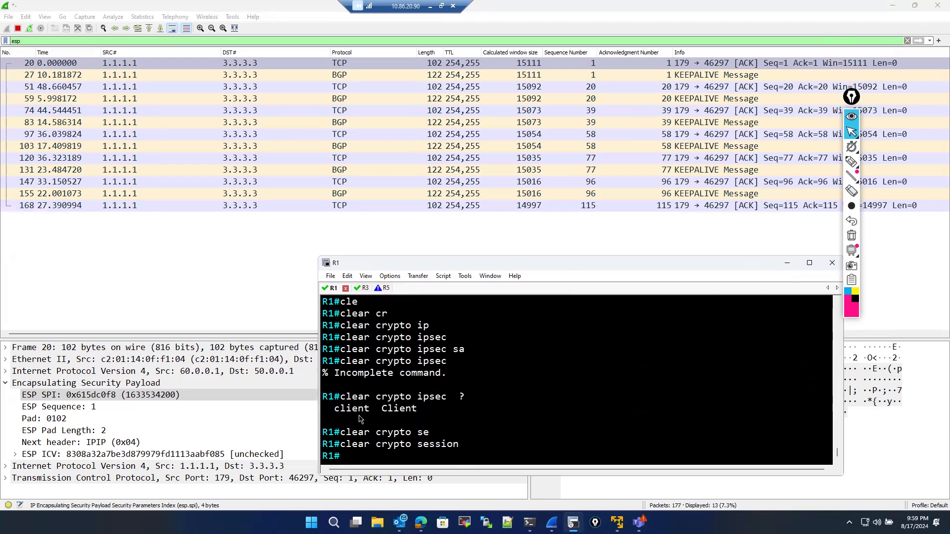
- Clear the crypto session on R1 once more, then switch to R3's console and clear its crypto session too
key(Up)
key(Return)
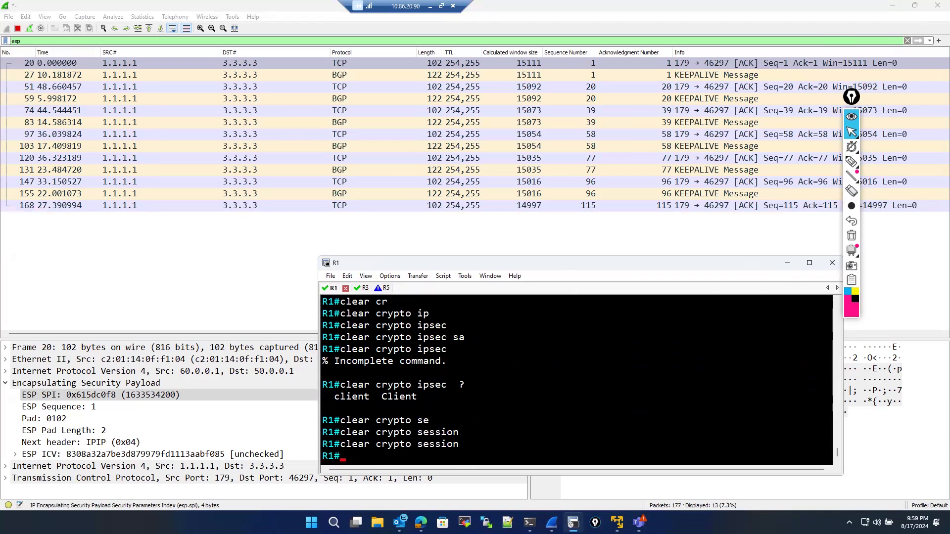
click(364, 287)
text(cle)
key(Tab)
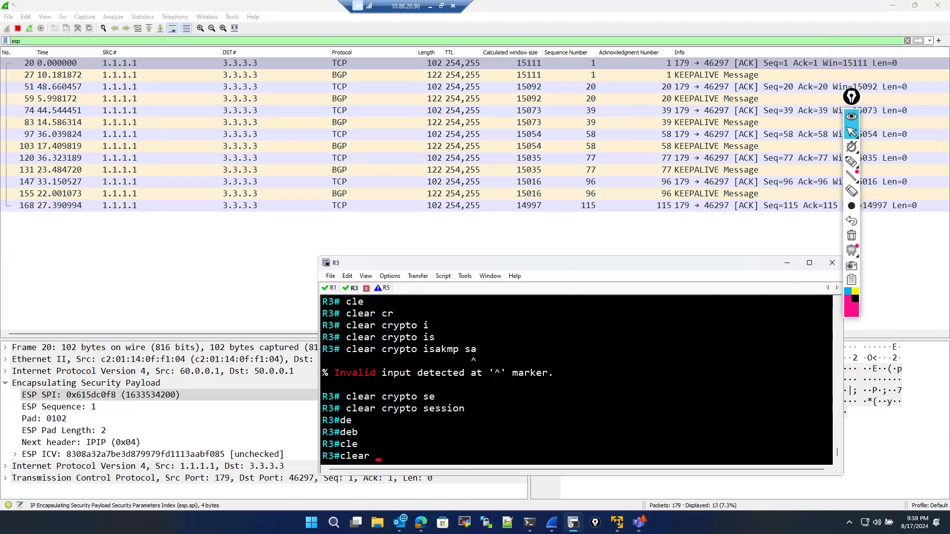
text(cr)
key(Tab)
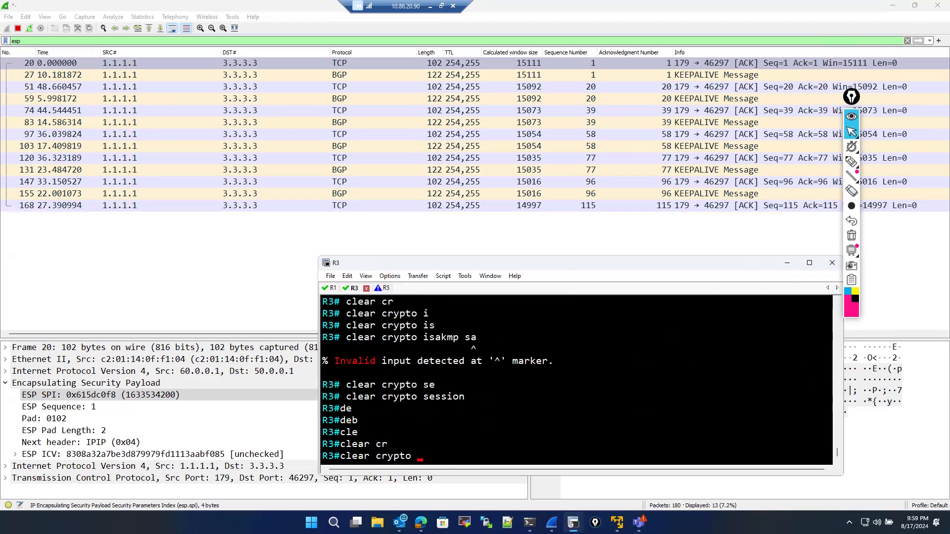
text(se)
key(Tab)
key(Return)
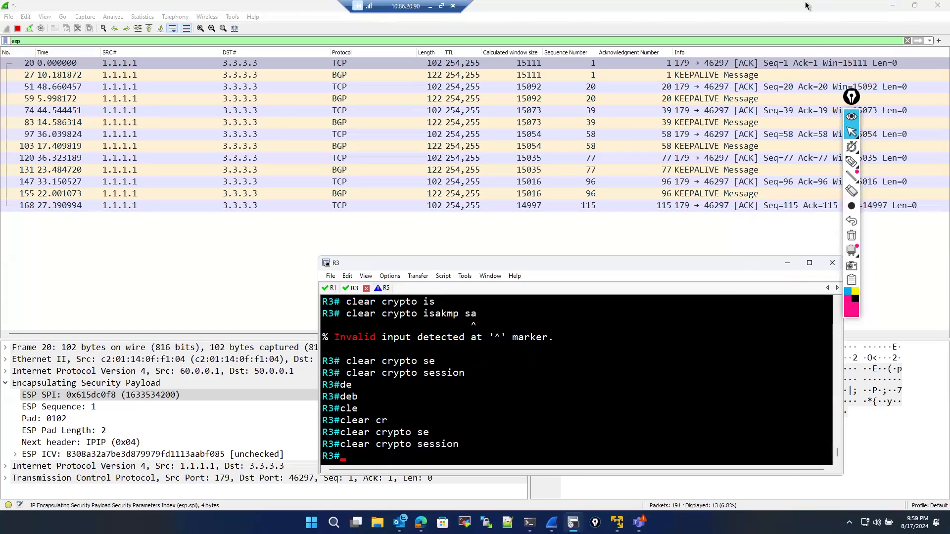
- Remove the esp display filter to show all packets, select the ISAKMP packets, and stop the capture
click(907, 40)
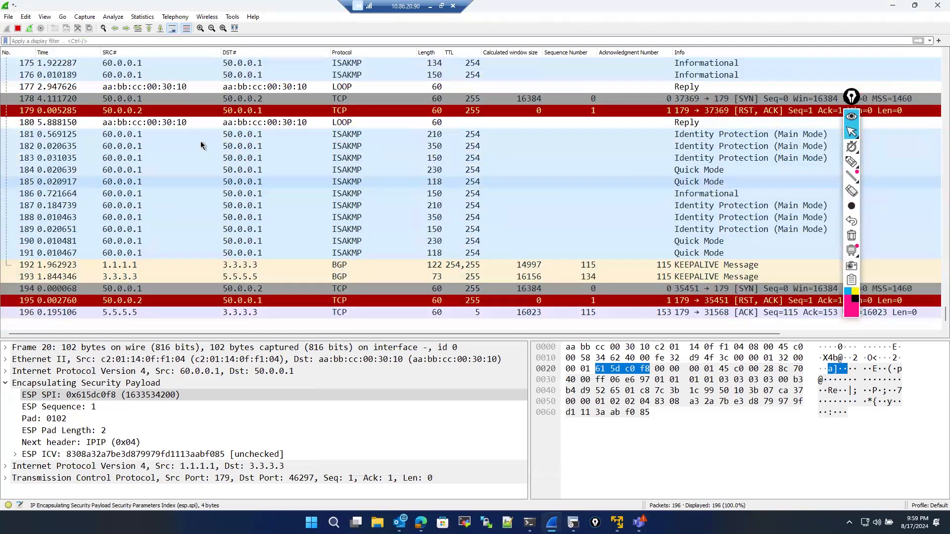
click(233, 181)
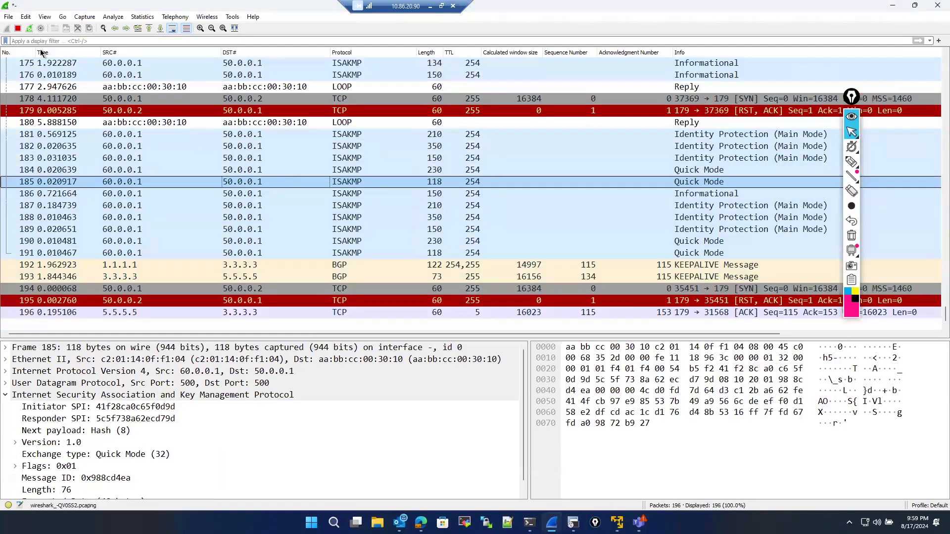
click(120, 134)
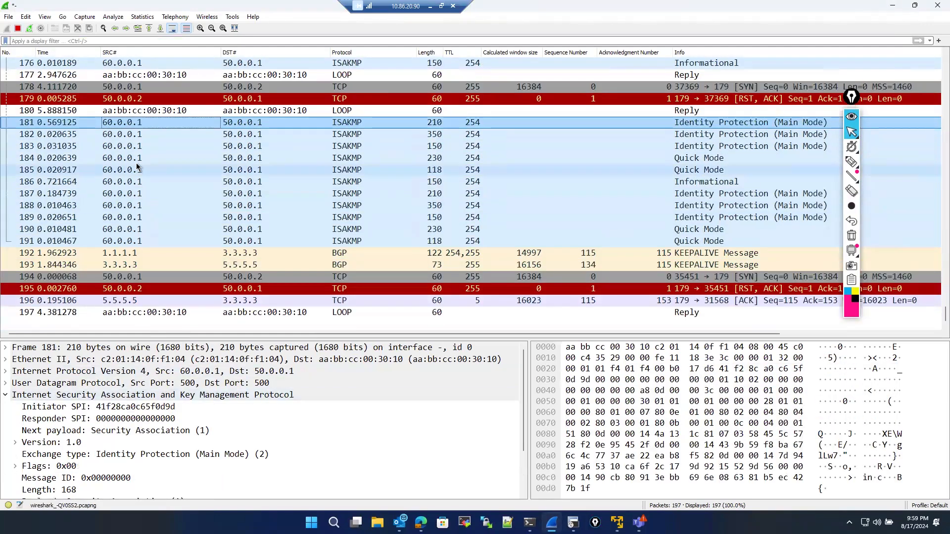
click(18, 28)
- Examine the first Main Mode ISAKMP packet's initiator and responder SPIs and its NAT-Traversal vendor ID payloads
click(188, 395)
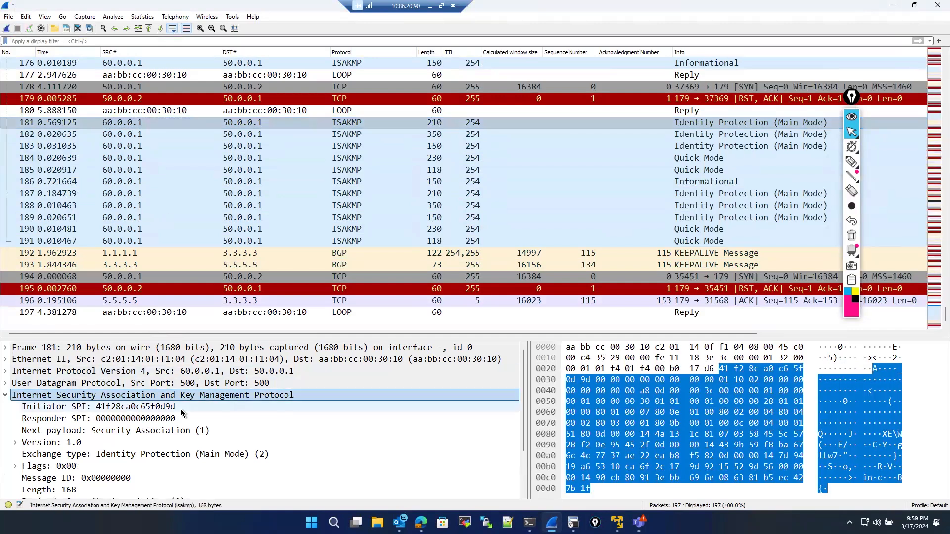
click(141, 408)
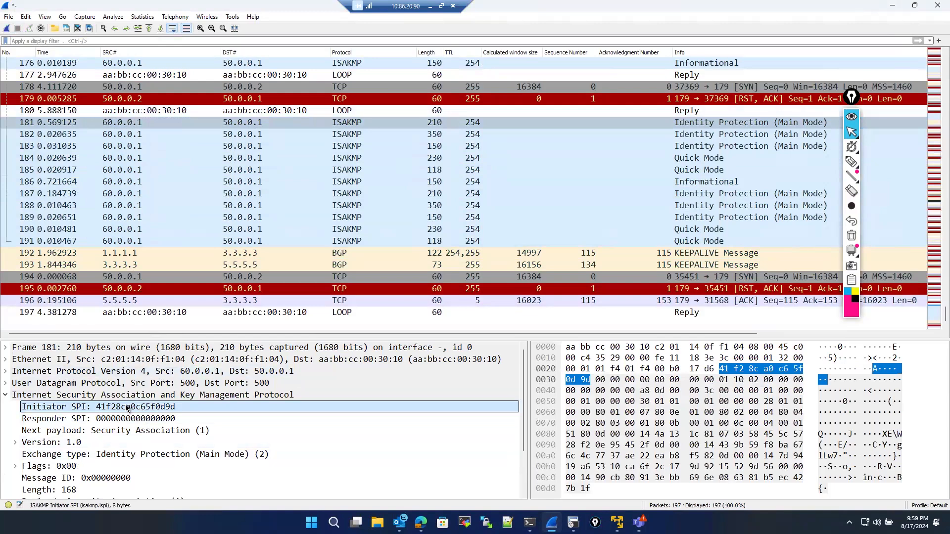
click(82, 419)
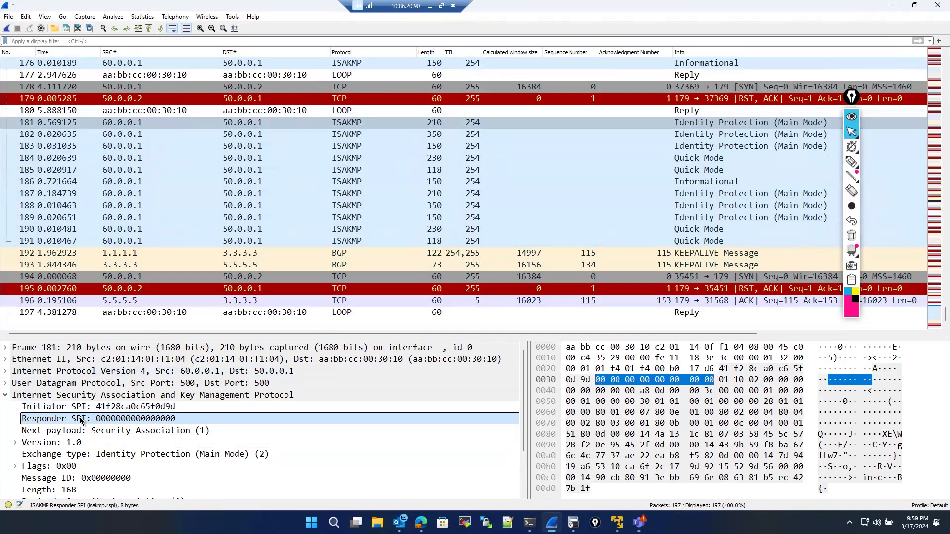
click(121, 406)
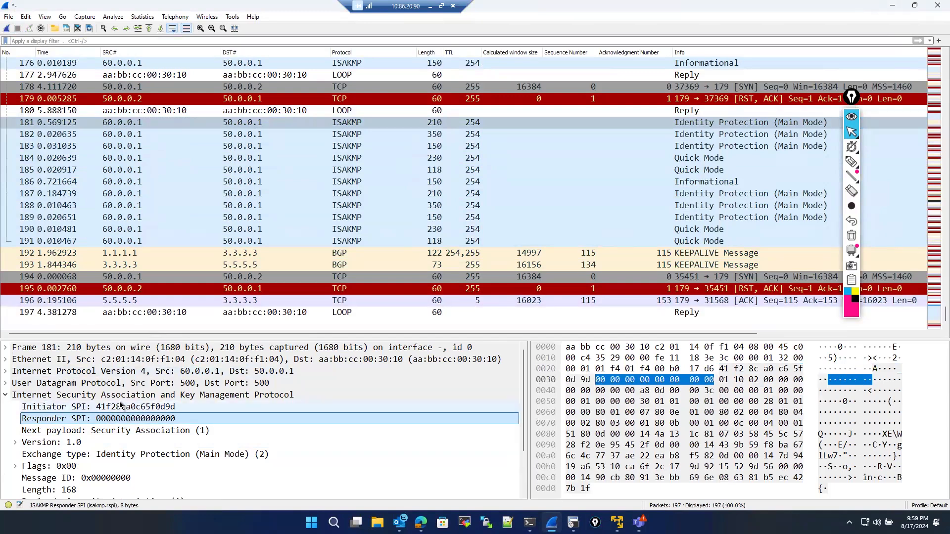
scroll(153, 457, down, 2)
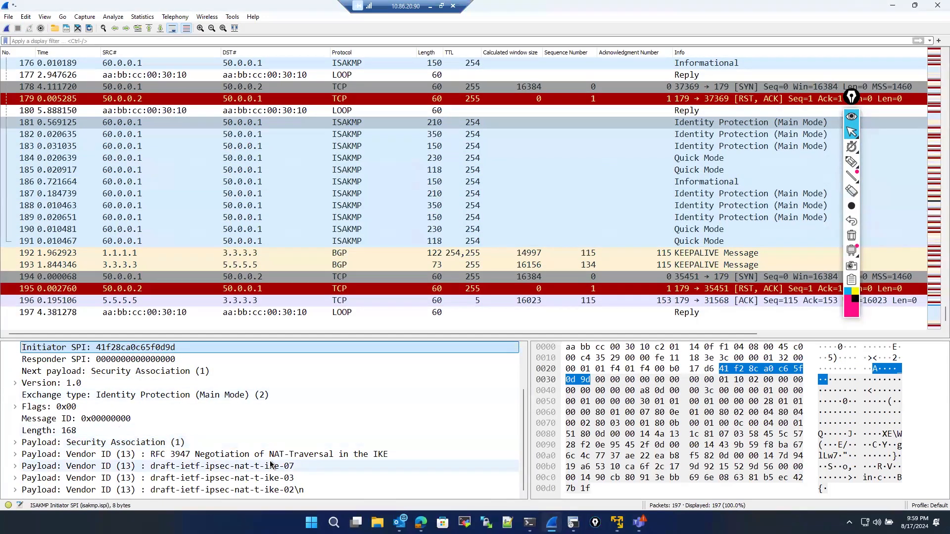
click(254, 467)
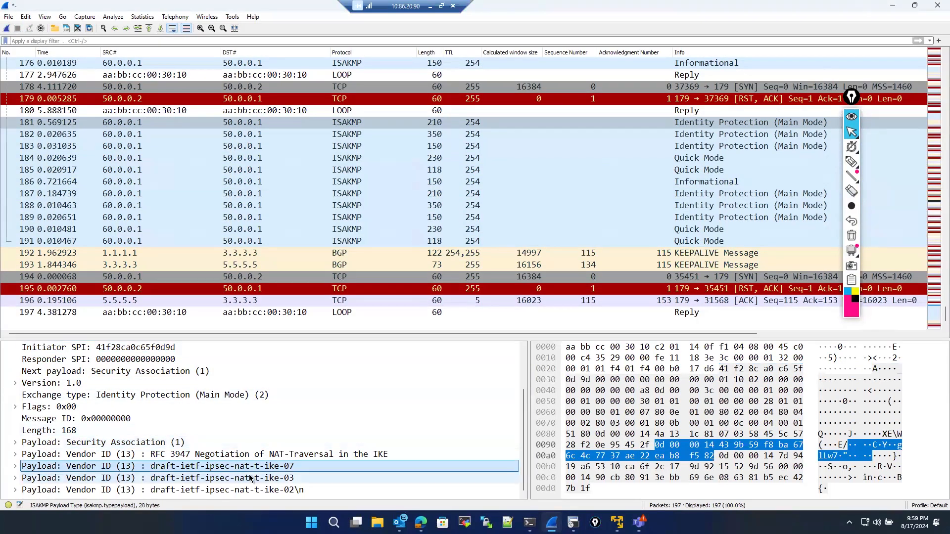
click(15, 467)
scroll(145, 446, down, 2)
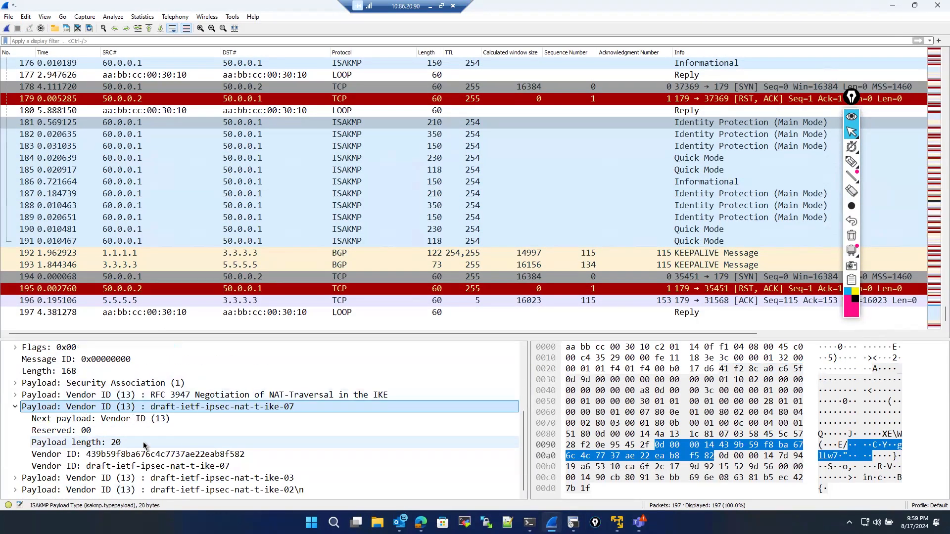
click(15, 478)
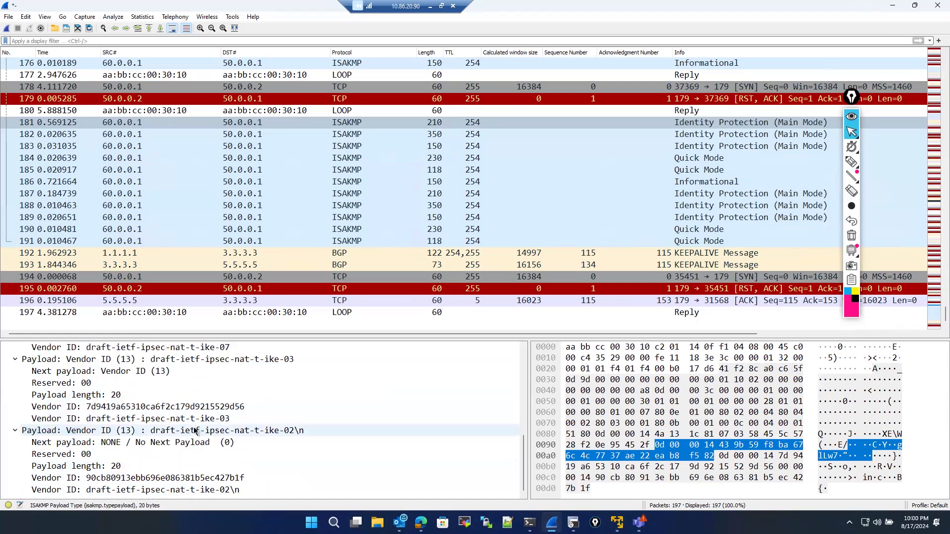
scroll(195, 430, up, 8)
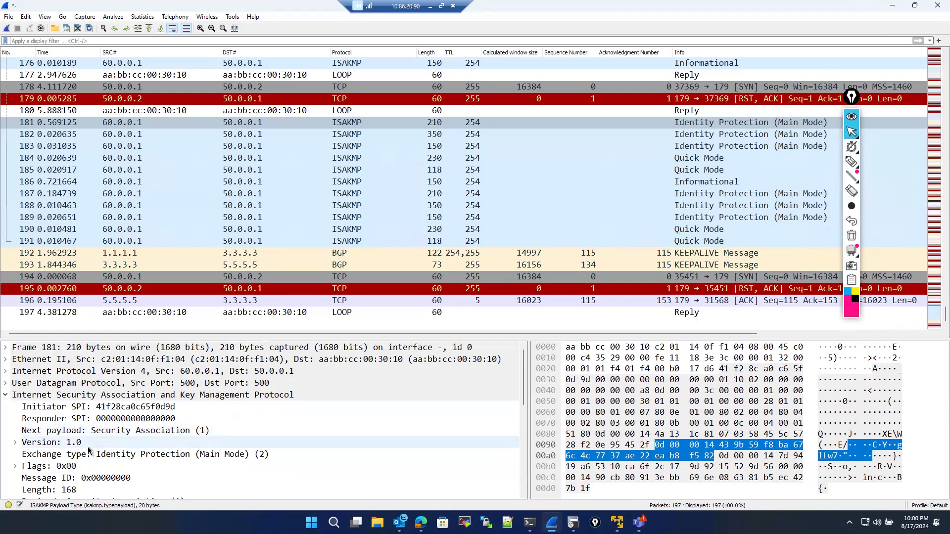
click(121, 410)
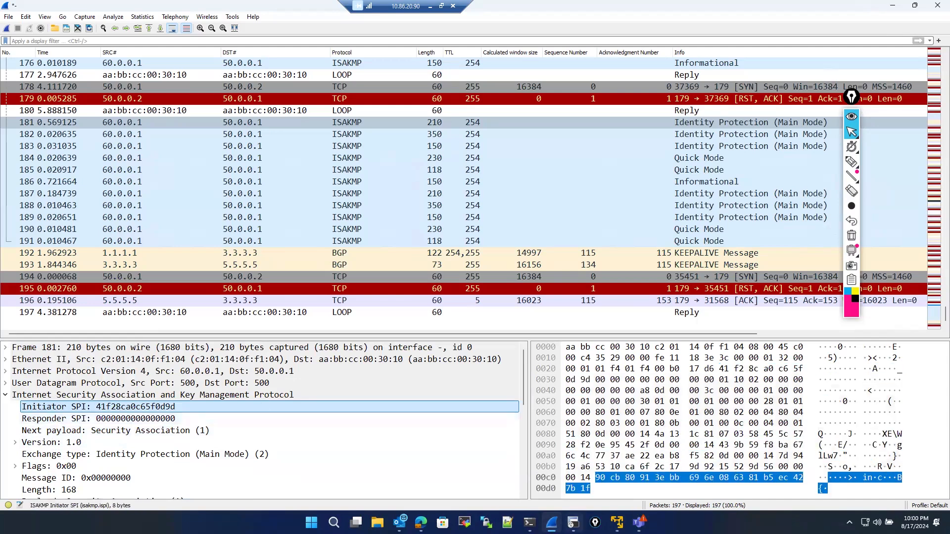
- Display the crypto session status on R3 with show crypto session
key(alt+Tab)
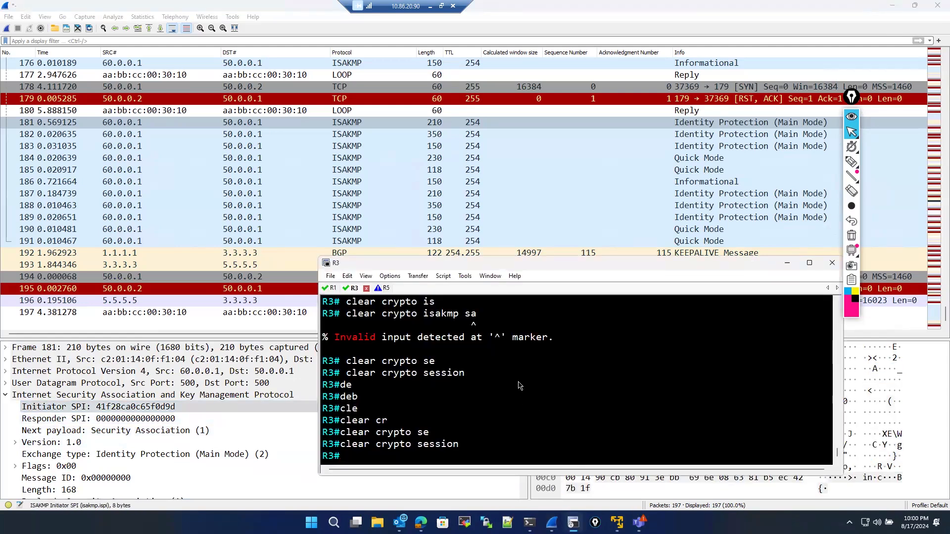
text(sho)
key(Tab)
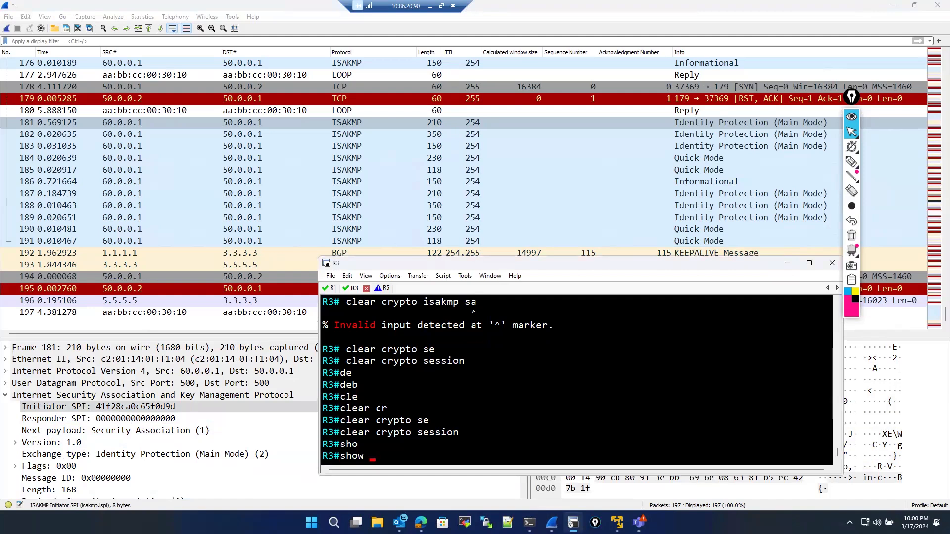
text(cr)
key(Tab)
text(y)
key(Tab)
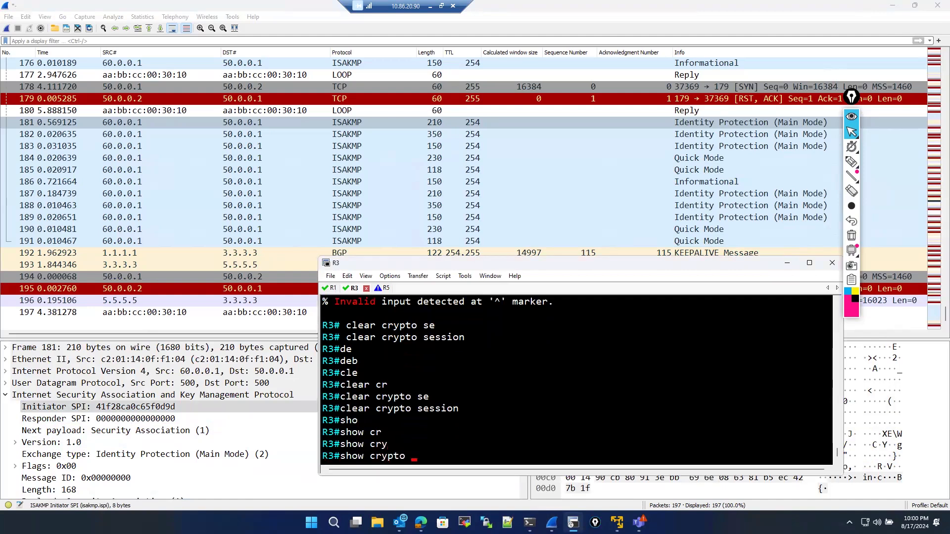
text(se)
key(Tab)
key(Return)
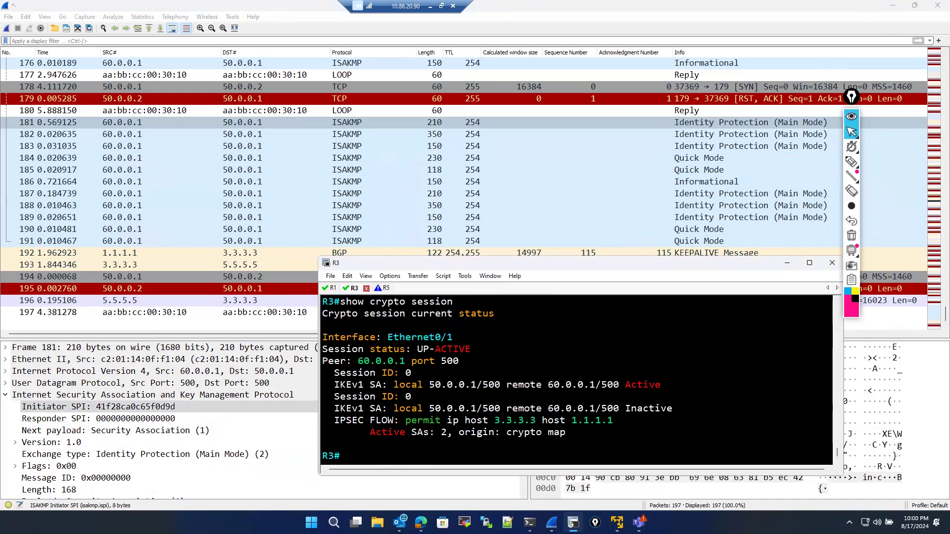
- Display R3's IPsec SAs with show crypto ipsec sa and page through the inbound and outbound ESP SA details
key(Up)
key(BackSpace)
key(BackSpace)
key(BackSpace)
key(BackSpace)
key(BackSpace)
key(BackSpace)
key(BackSpace)
text(ip)
key(Tab)
text(s)
key(Tab)
key(Tab)
key(Return)
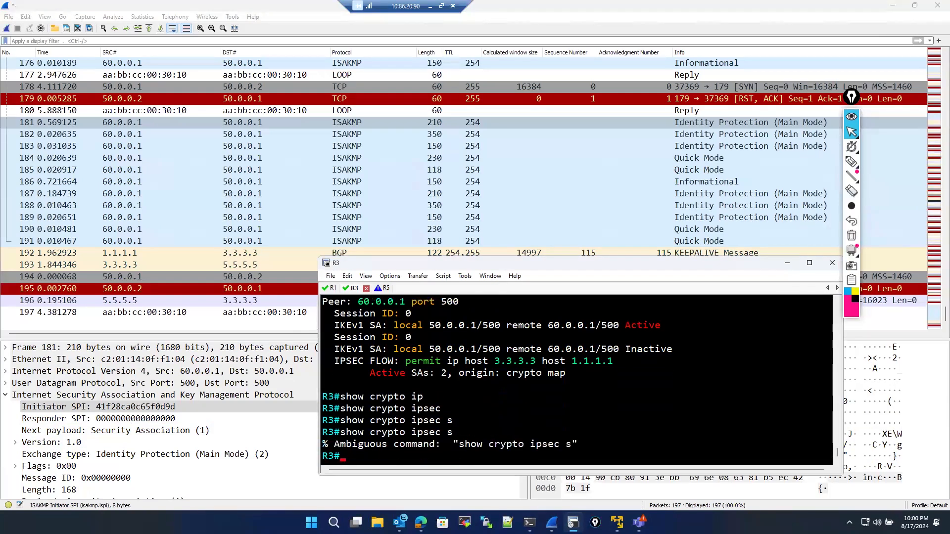
key(Up)
key(Up)
text(a)
key(Return)
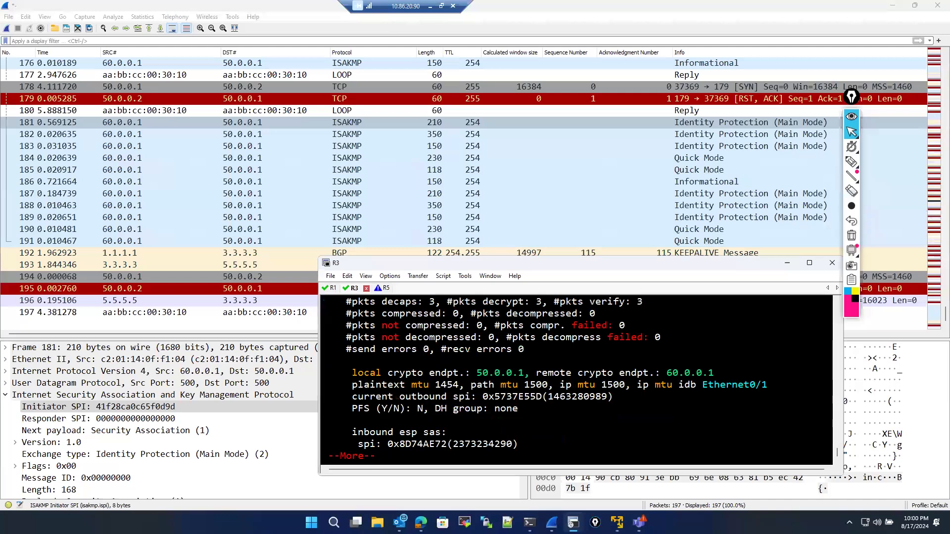
scroll(517, 385, up, 4)
key(space)
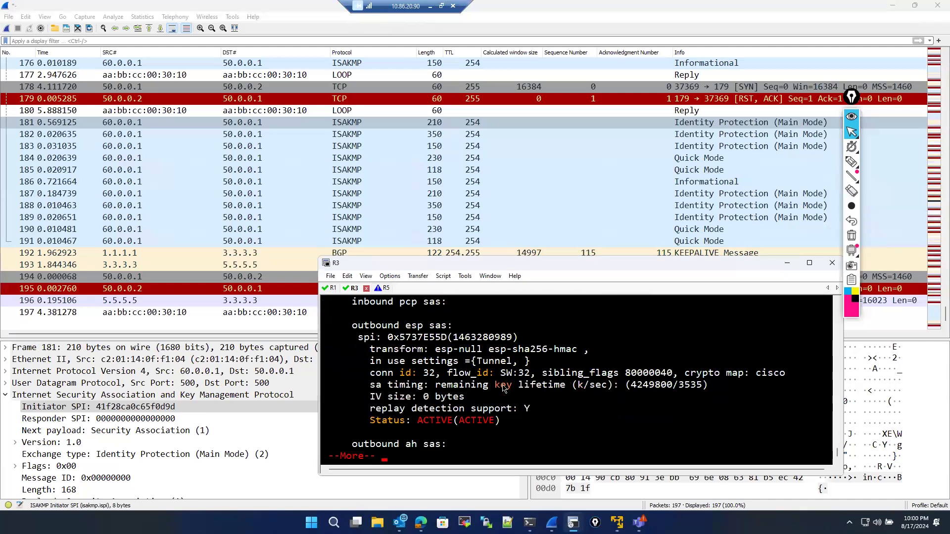
key(space)
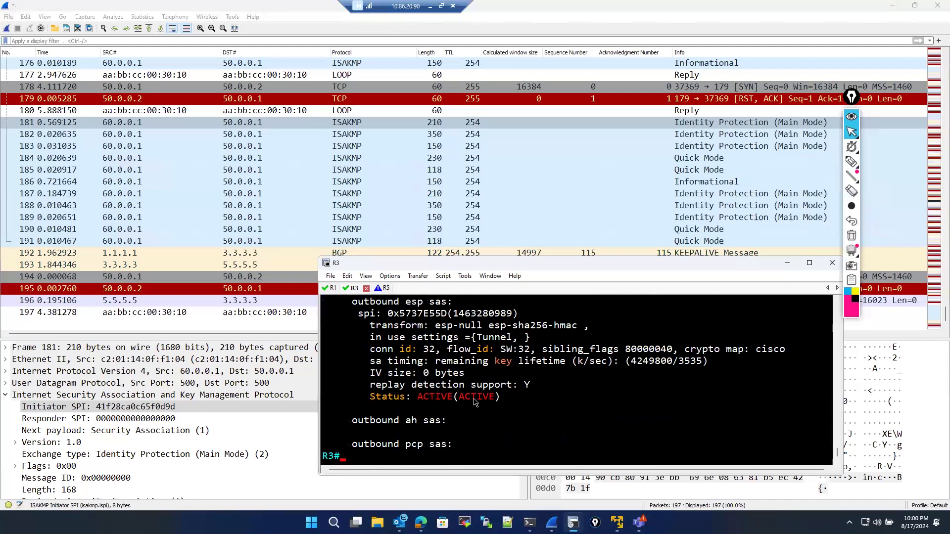
scroll(442, 408, up, 5)
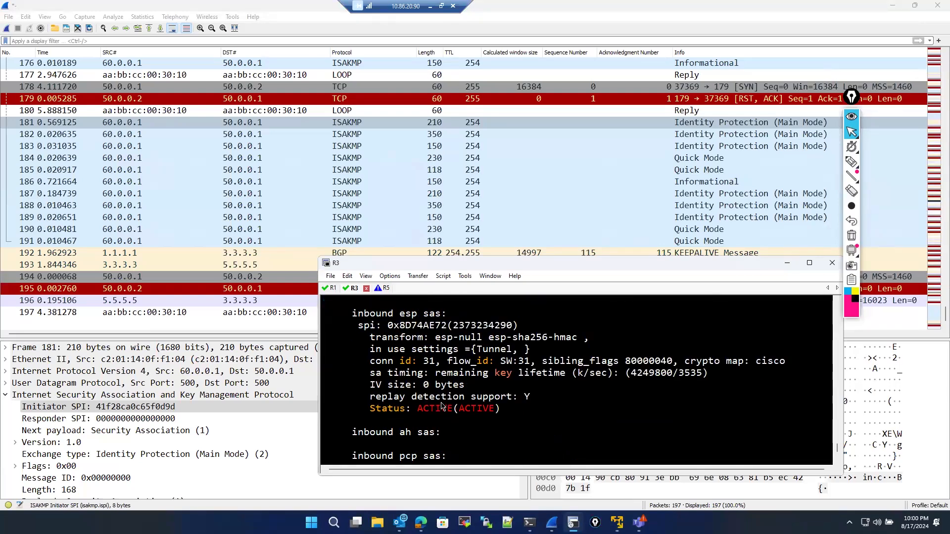
scroll(418, 386, up, 6)
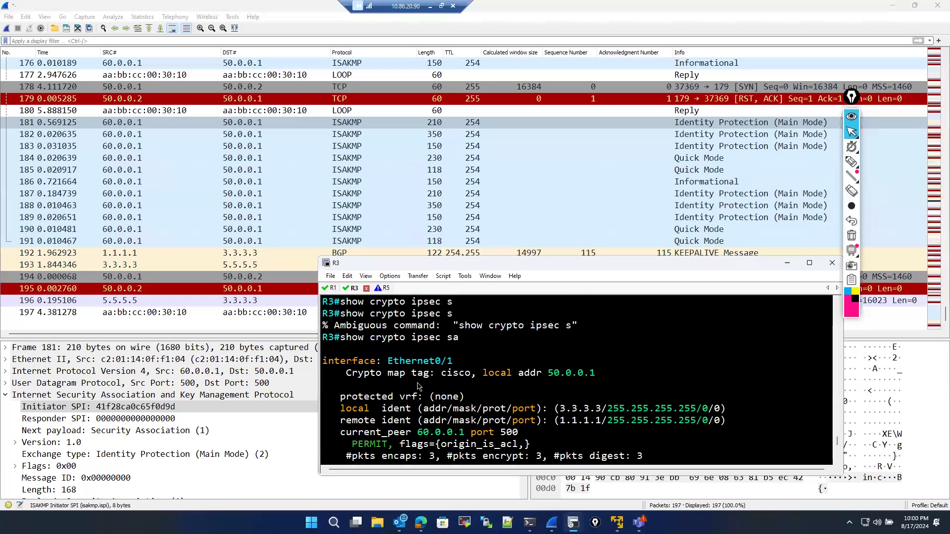
scroll(418, 386, up, 2)
scroll(417, 396, down, 12)
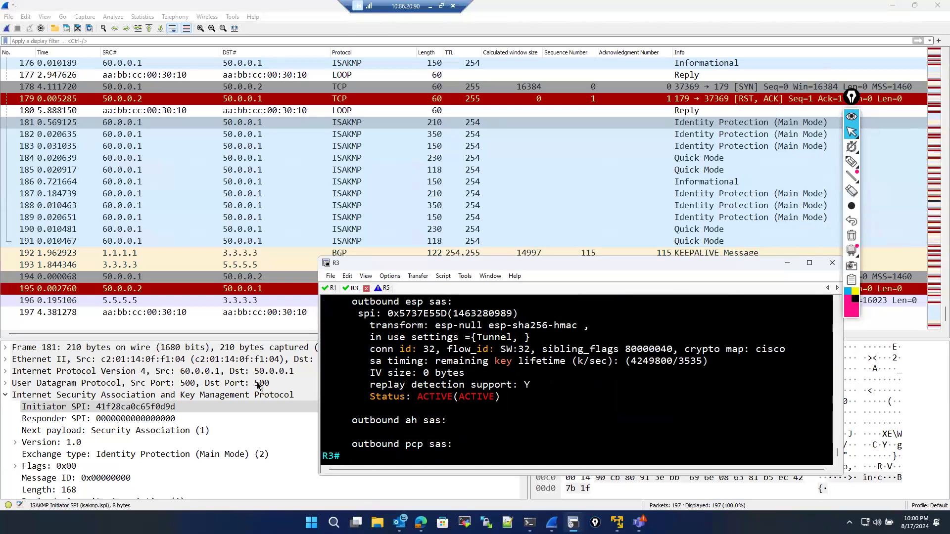
- Examine the Initiator SPI field, then select the first Quick Mode ISAKMP packet and inspect its initiator and responder SPIs
click(121, 409)
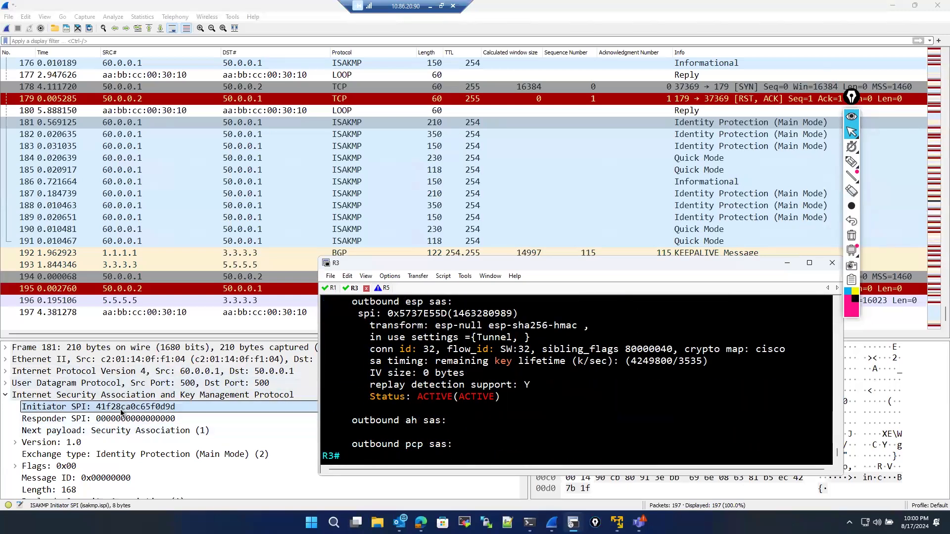
click(539, 377)
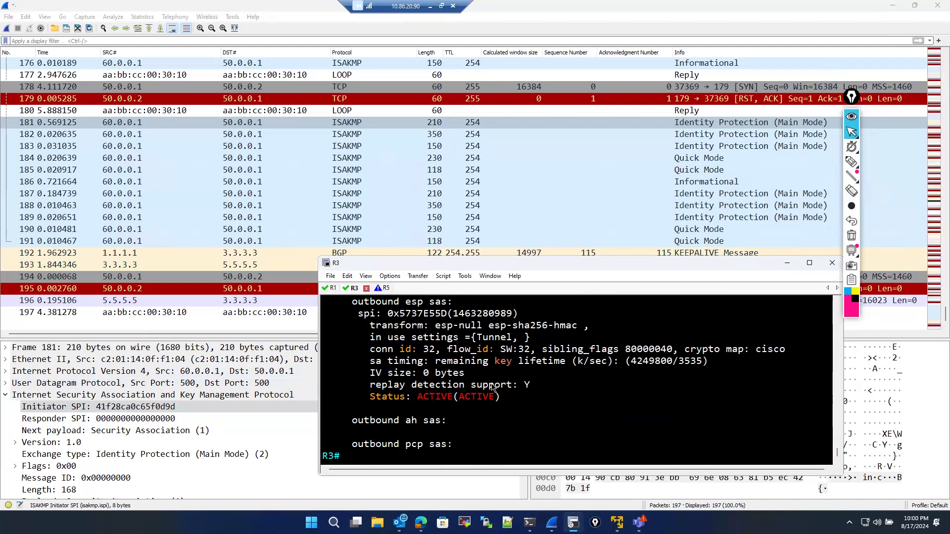
click(93, 408)
click(175, 127)
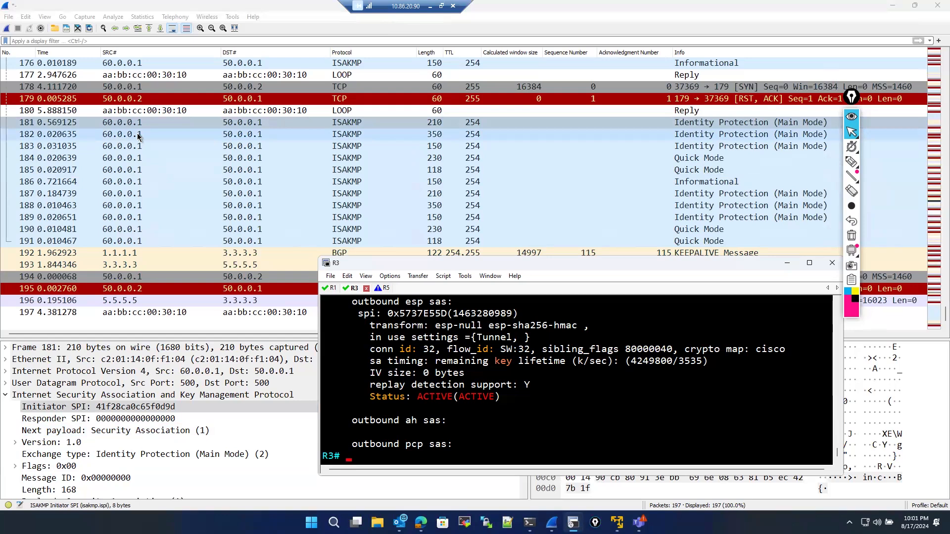
scroll(216, 353, down, 6)
scroll(152, 267, up, 4)
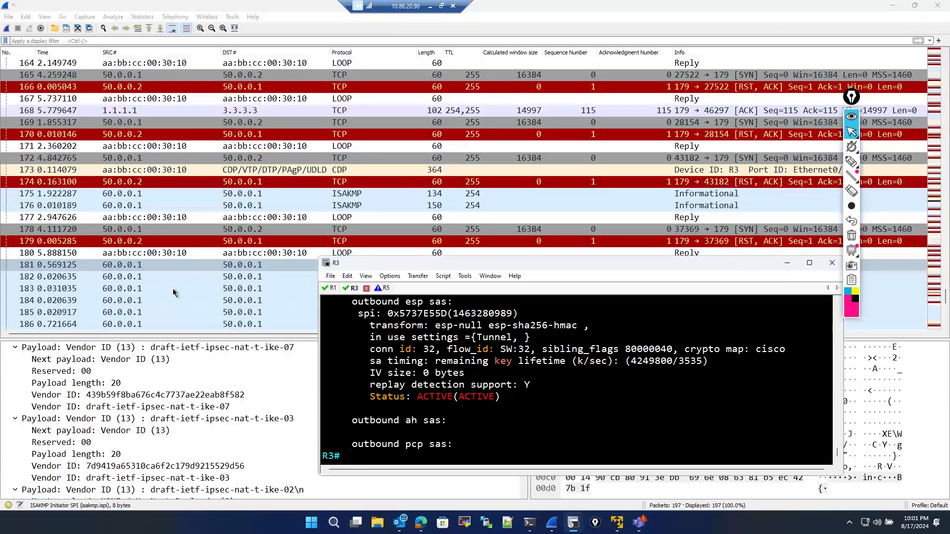
scroll(145, 281, down, 1)
click(144, 281)
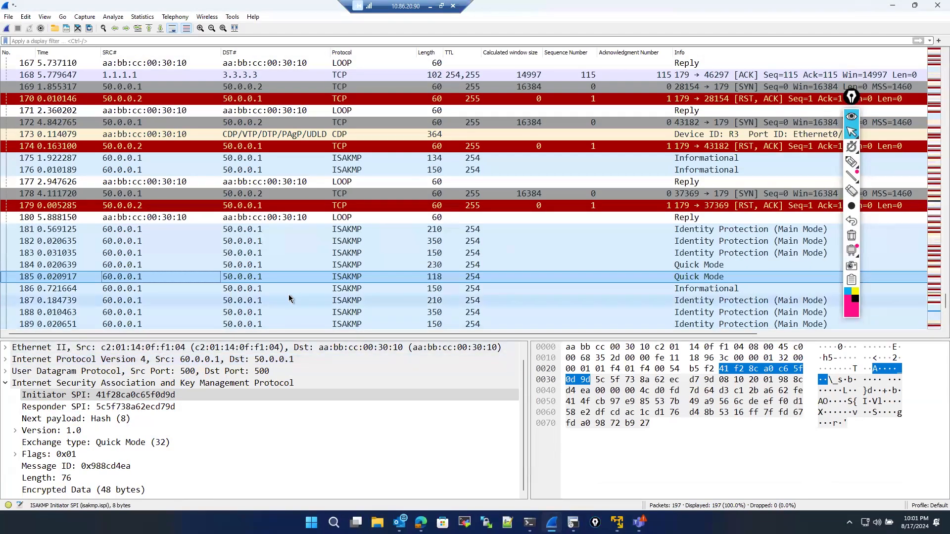
scroll(289, 295, down, 3)
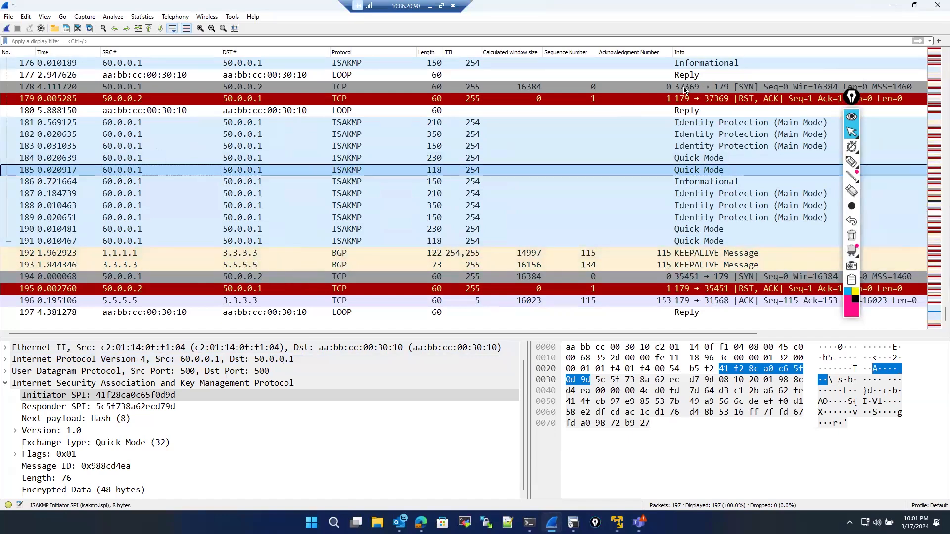
click(851, 162)
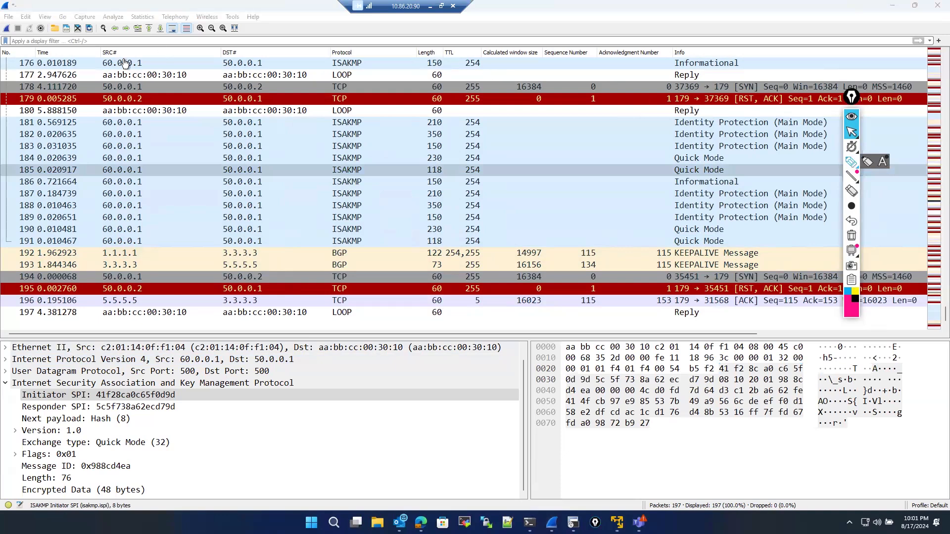
mouse_move(154, 129)
mouse_down()
mouse_move(233, 126)
mouse_move(227, 136)
mouse_up()
mouse_move(278, 119)
mouse_down()
mouse_move(277, 143)
mouse_move(296, 129)
mouse_up()
drag(293, 116, 292, 140)
mouse_move(304, 132)
mouse_down()
mouse_move(308, 117)
mouse_move(313, 132)
mouse_up()
drag(304, 127, 314, 128)
drag(341, 115, 359, 123)
mouse_move(172, 148)
mouse_down()
mouse_move(167, 161)
mouse_move(202, 158)
mouse_move(210, 140)
mouse_move(222, 152)
mouse_up()
drag(224, 153, 233, 141)
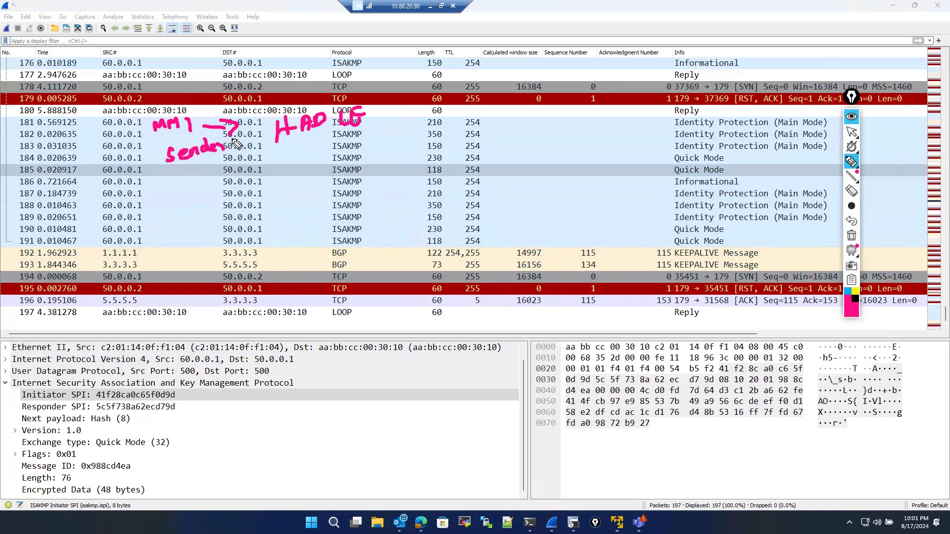
mouse_move(398, 173)
mouse_down()
mouse_move(467, 157)
mouse_move(424, 183)
mouse_move(475, 186)
mouse_up()
drag(529, 154, 529, 174)
drag(539, 151, 544, 159)
drag(547, 163, 556, 163)
drag(547, 159, 569, 160)
mouse_move(568, 149)
mouse_down()
mouse_move(570, 159)
mouse_move(592, 152)
mouse_up()
mouse_move(593, 140)
mouse_down()
mouse_move(602, 150)
mouse_move(601, 137)
mouse_up()
drag(595, 146, 602, 143)
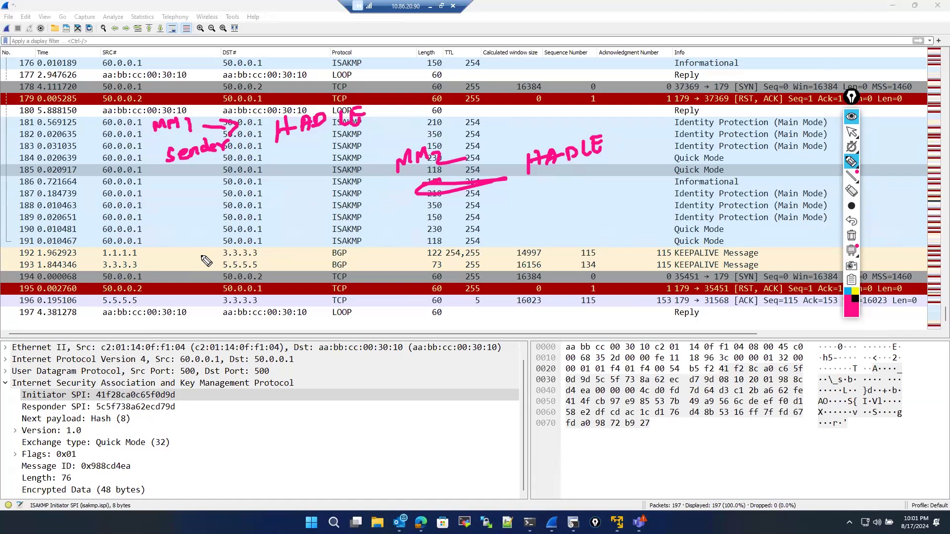
mouse_move(201, 266)
mouse_down()
mouse_move(216, 265)
mouse_move(219, 252)
mouse_up()
drag(220, 252, 230, 263)
mouse_move(232, 250)
mouse_down()
mouse_move(237, 266)
mouse_move(347, 272)
mouse_move(320, 285)
mouse_up()
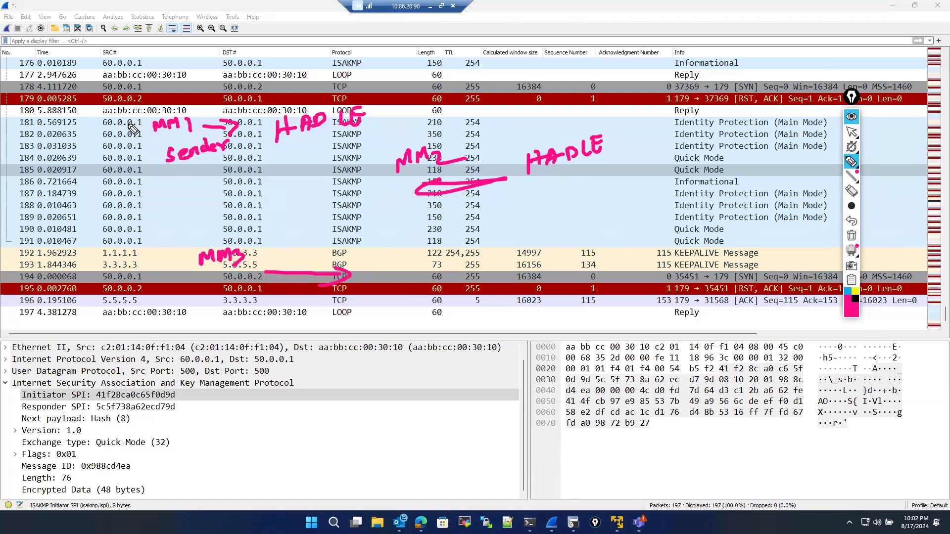
mouse_move(95, 169)
mouse_down()
mouse_move(110, 165)
mouse_move(103, 192)
mouse_up()
drag(96, 194, 147, 177)
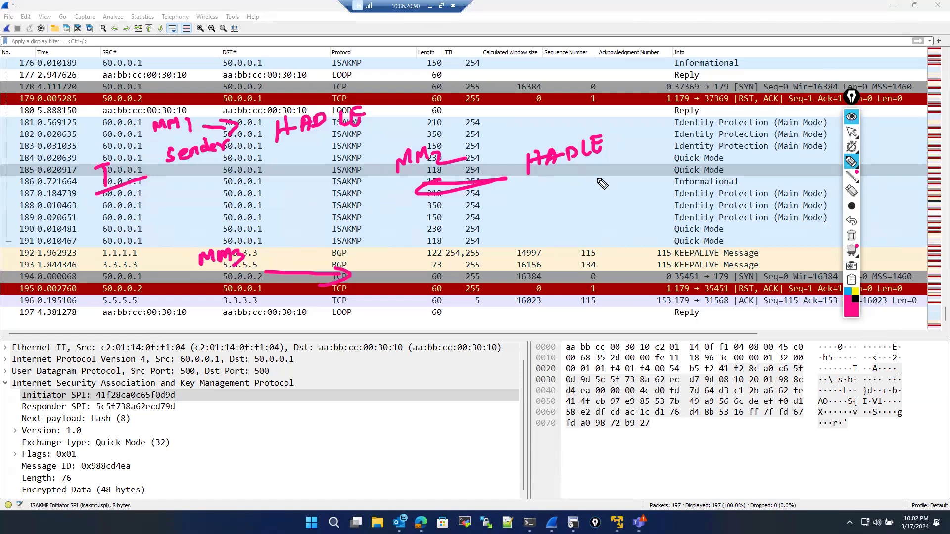
mouse_move(654, 140)
mouse_down()
mouse_move(654, 166)
mouse_move(673, 166)
mouse_up()
mouse_move(682, 123)
mouse_down()
mouse_move(626, 134)
mouse_move(682, 127)
mouse_up()
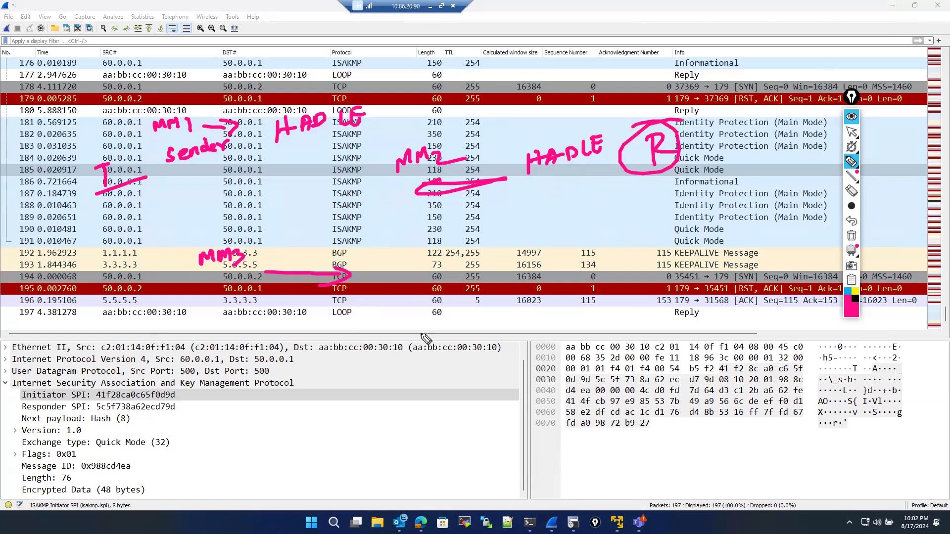
mouse_move(460, 327)
mouse_down()
mouse_move(418, 327)
mouse_move(463, 338)
mouse_up()
mouse_move(535, 326)
mouse_down()
mouse_move(532, 340)
mouse_move(564, 341)
mouse_move(578, 328)
mouse_move(582, 349)
mouse_up()
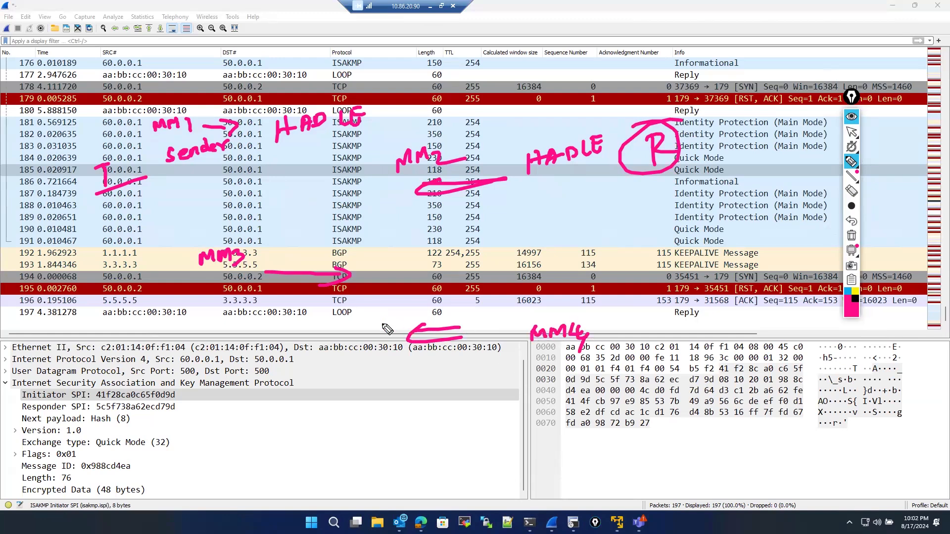
mouse_move(377, 302)
mouse_down()
mouse_move(370, 316)
mouse_move(418, 297)
mouse_move(594, 277)
mouse_move(618, 257)
mouse_move(607, 246)
mouse_up()
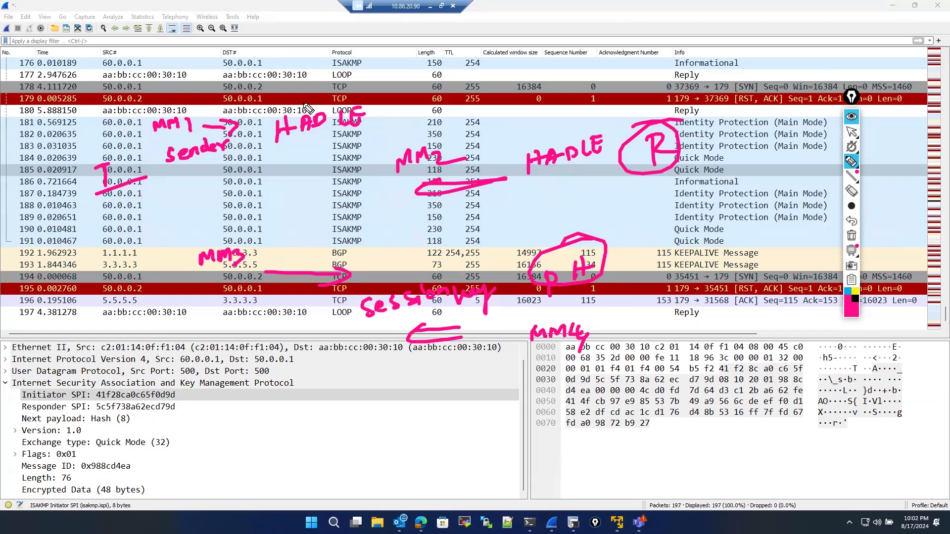
drag(311, 148, 365, 105)
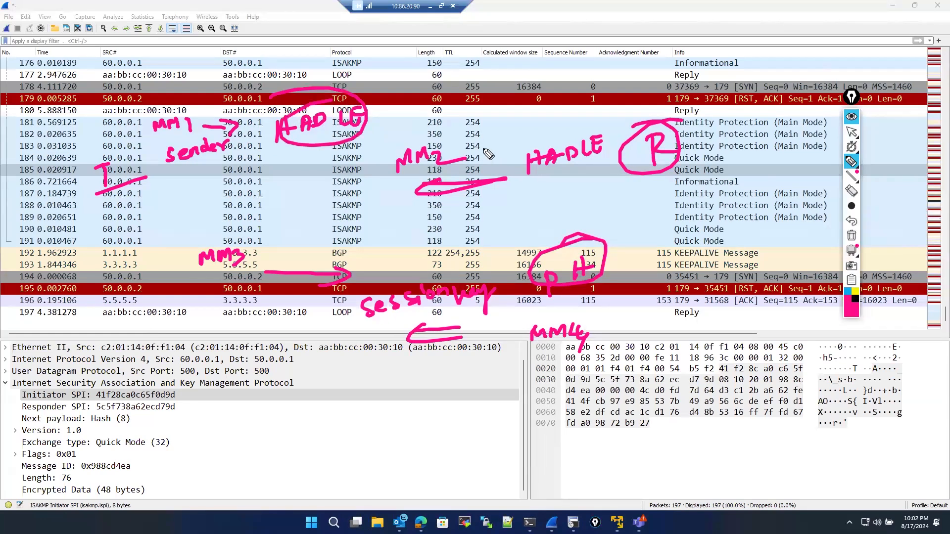
mouse_move(488, 143)
mouse_down()
mouse_move(519, 168)
mouse_move(510, 151)
mouse_up()
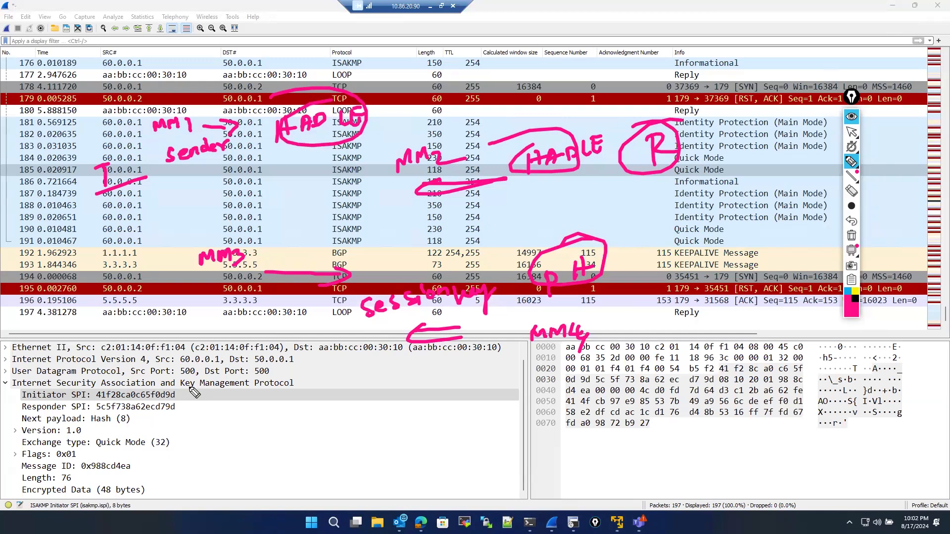
drag(187, 382, 243, 378)
drag(355, 380, 522, 386)
drag(475, 397, 522, 387)
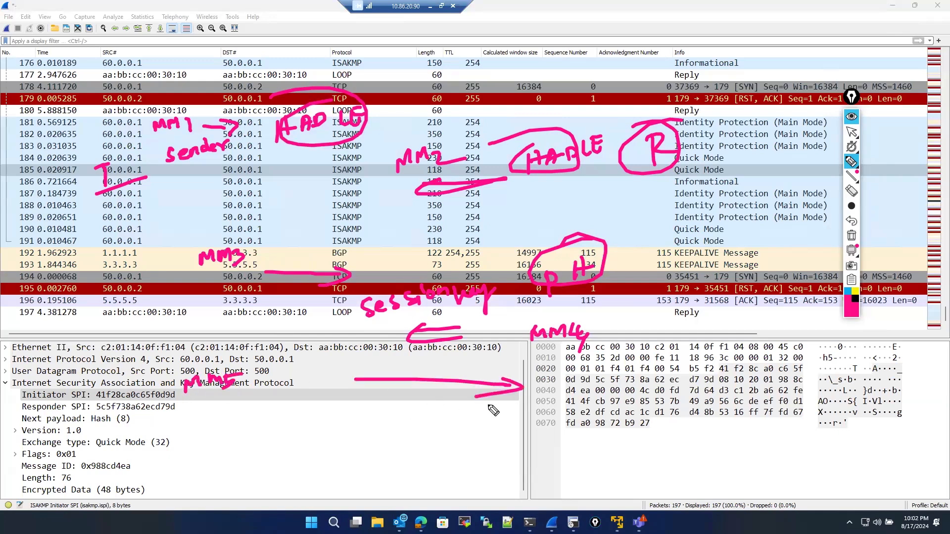
mouse_move(613, 405)
mouse_down()
mouse_move(630, 398)
mouse_move(651, 409)
mouse_move(650, 391)
mouse_up()
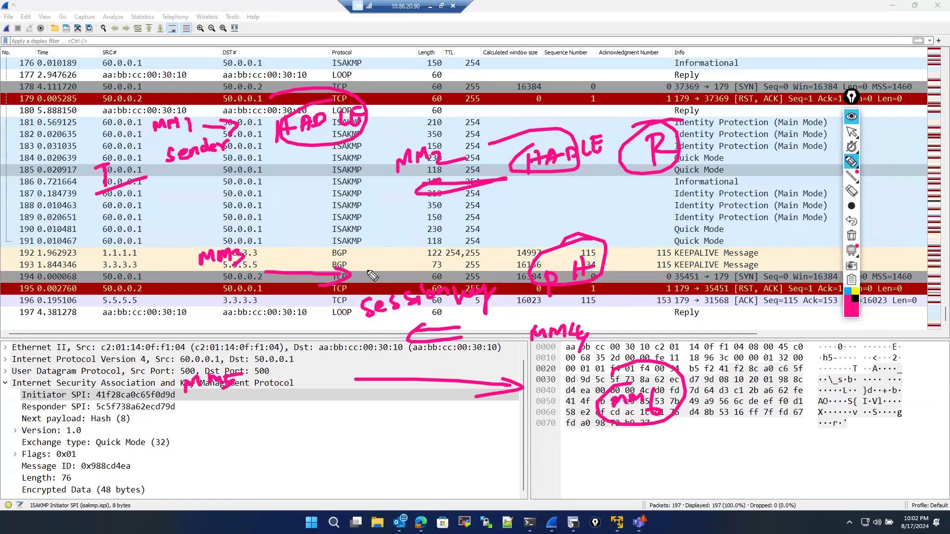
drag(170, 192, 159, 208)
mouse_move(175, 208)
mouse_down()
mouse_move(178, 194)
mouse_move(187, 202)
mouse_move(198, 187)
mouse_up()
mouse_move(188, 202)
mouse_down()
mouse_move(205, 197)
mouse_move(215, 175)
mouse_move(202, 178)
mouse_up()
click(246, 195)
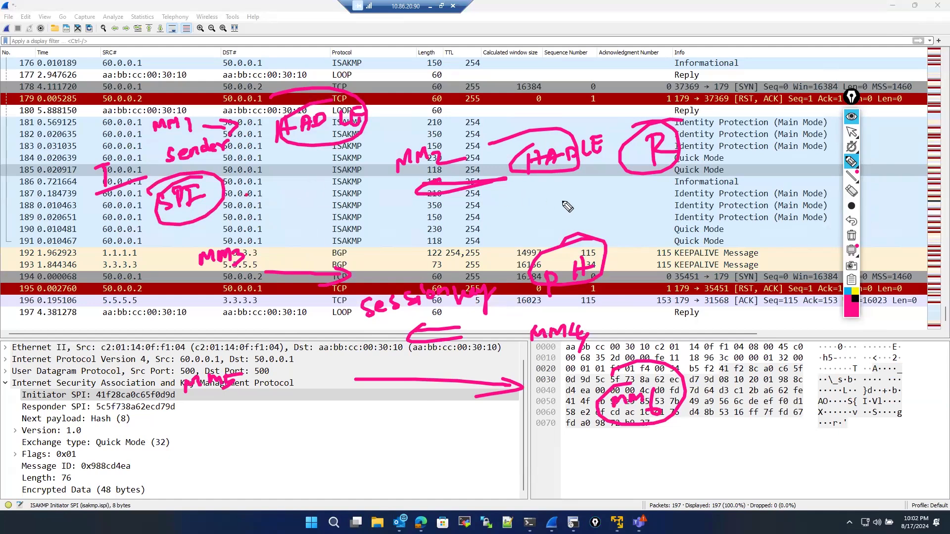
mouse_move(570, 197)
mouse_down()
mouse_move(564, 213)
mouse_move(592, 198)
mouse_move(600, 208)
mouse_move(593, 179)
mouse_up()
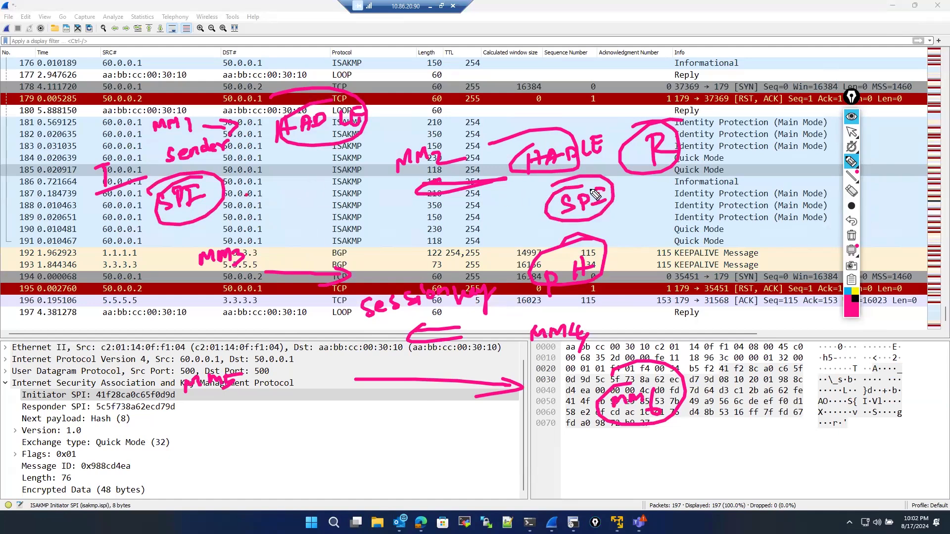
drag(267, 194, 340, 171)
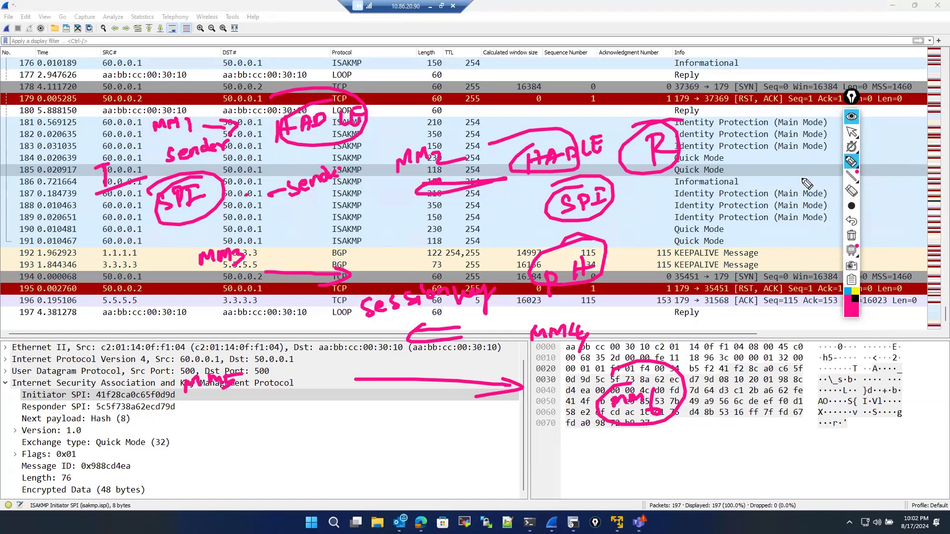
click(851, 134)
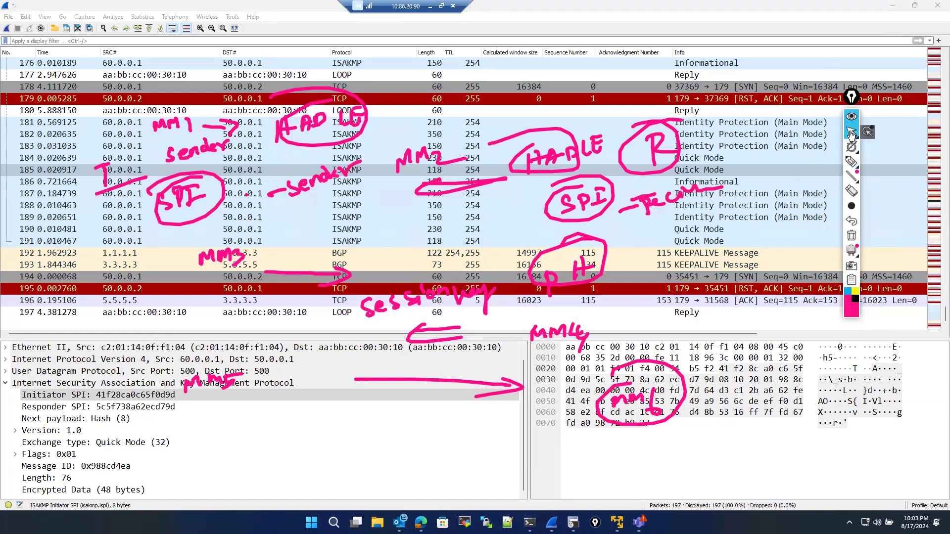
click(851, 190)
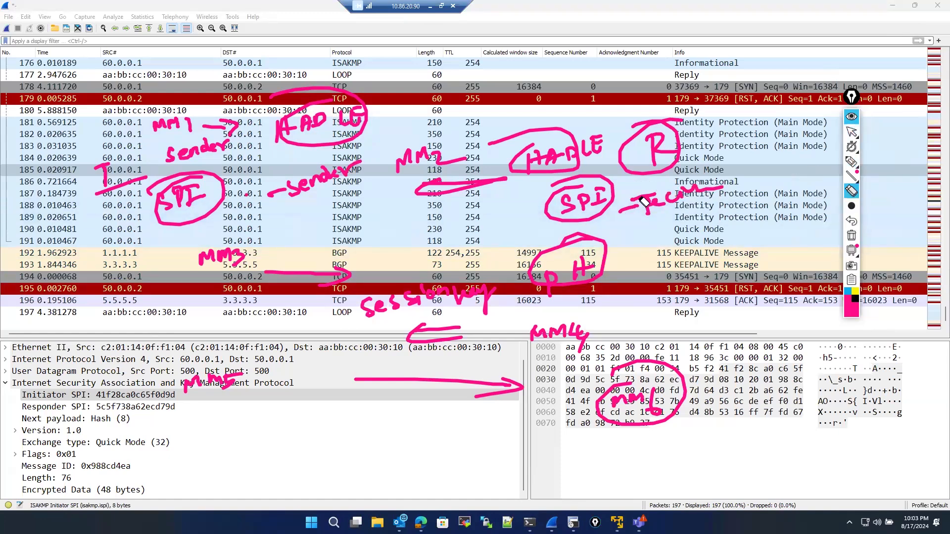
mouse_move(643, 197)
mouse_down()
mouse_move(671, 205)
mouse_move(662, 206)
mouse_up()
click(851, 162)
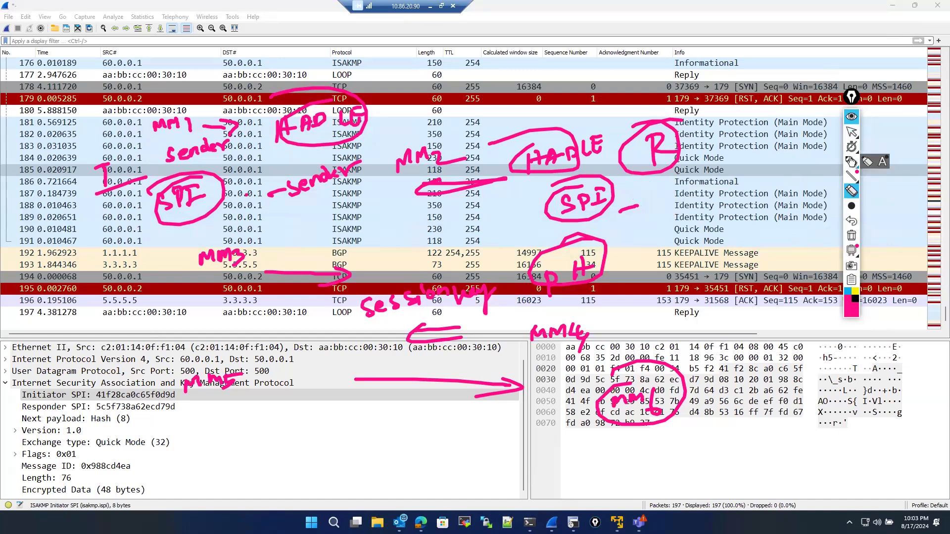
mouse_move(696, 233)
mouse_down()
mouse_move(675, 206)
mouse_move(720, 185)
mouse_up()
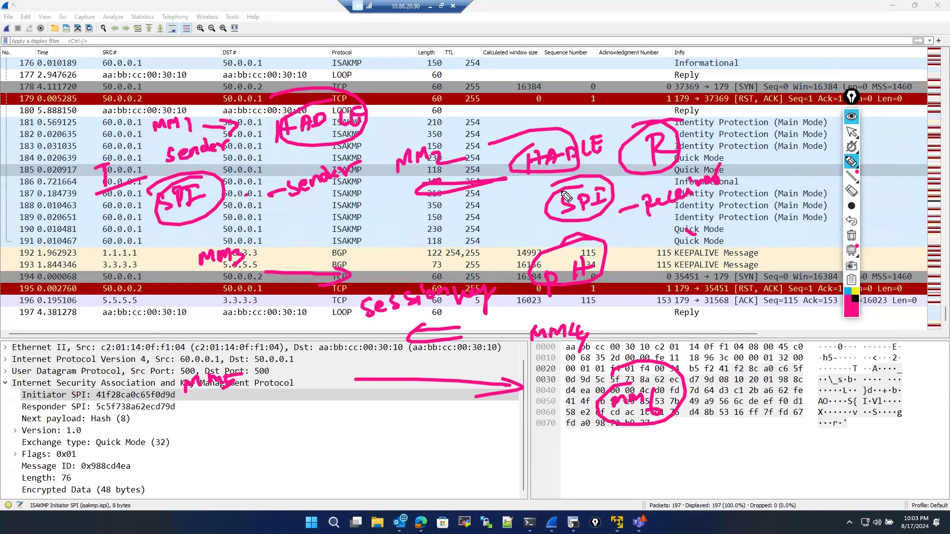
drag(517, 203, 549, 194)
click(848, 293)
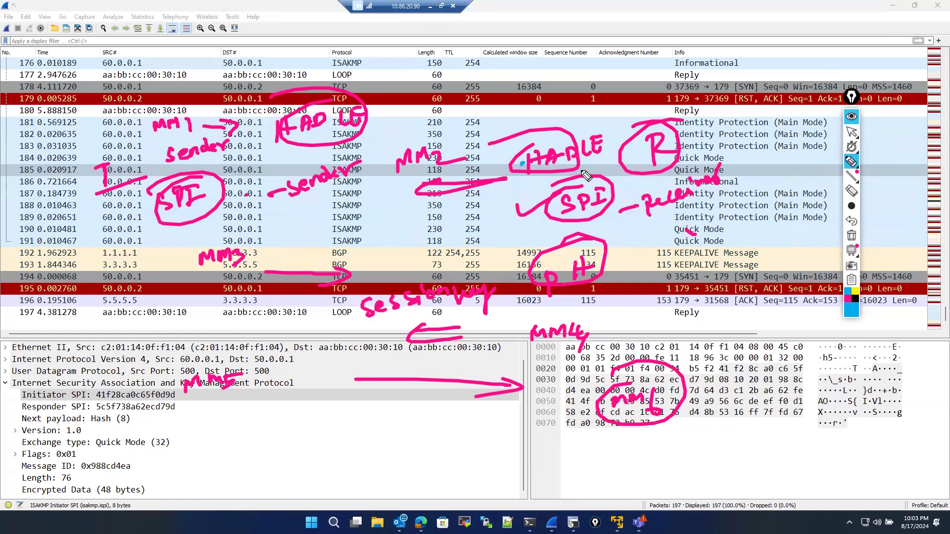
mouse_move(537, 184)
mouse_down()
mouse_move(616, 157)
mouse_move(519, 239)
mouse_move(537, 184)
mouse_up()
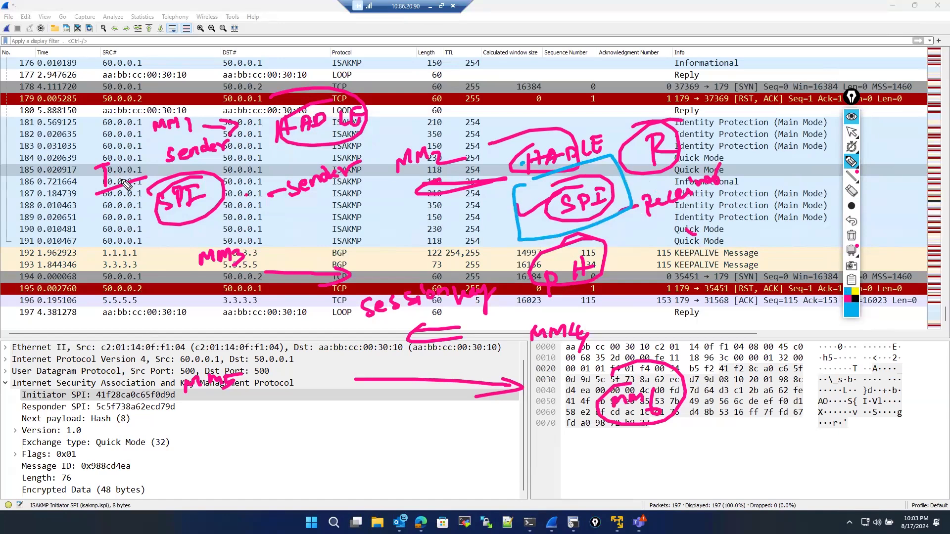
mouse_move(122, 180)
mouse_down()
mouse_move(153, 168)
mouse_move(141, 188)
mouse_up()
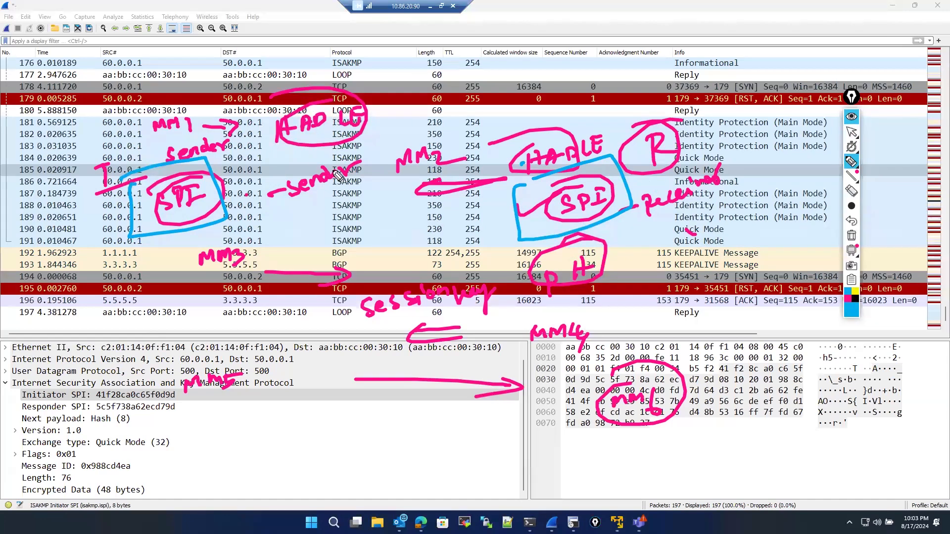
click(391, 114)
mouse_move(399, 113)
mouse_down()
mouse_move(399, 126)
mouse_move(404, 112)
mouse_up()
mouse_move(394, 128)
mouse_down()
mouse_move(448, 124)
mouse_move(471, 109)
mouse_move(479, 126)
mouse_up()
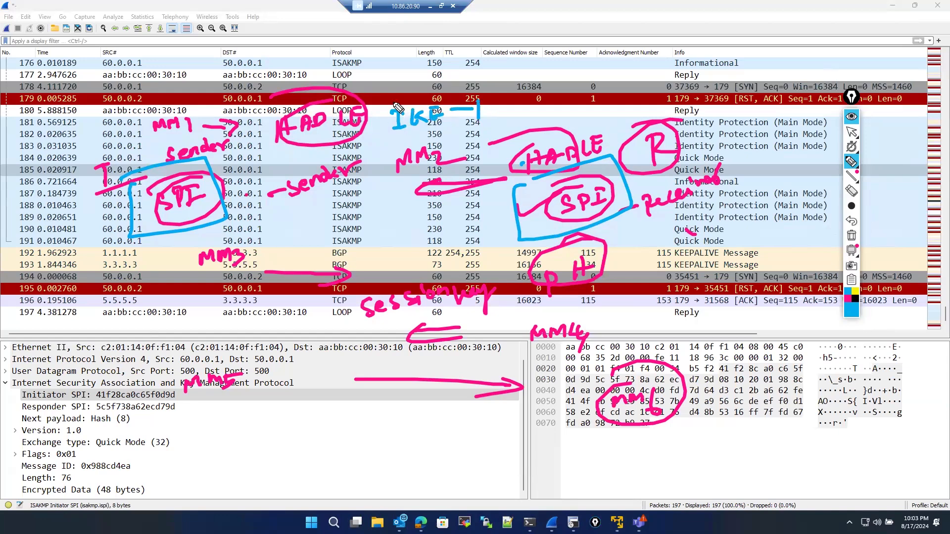
drag(457, 88, 487, 102)
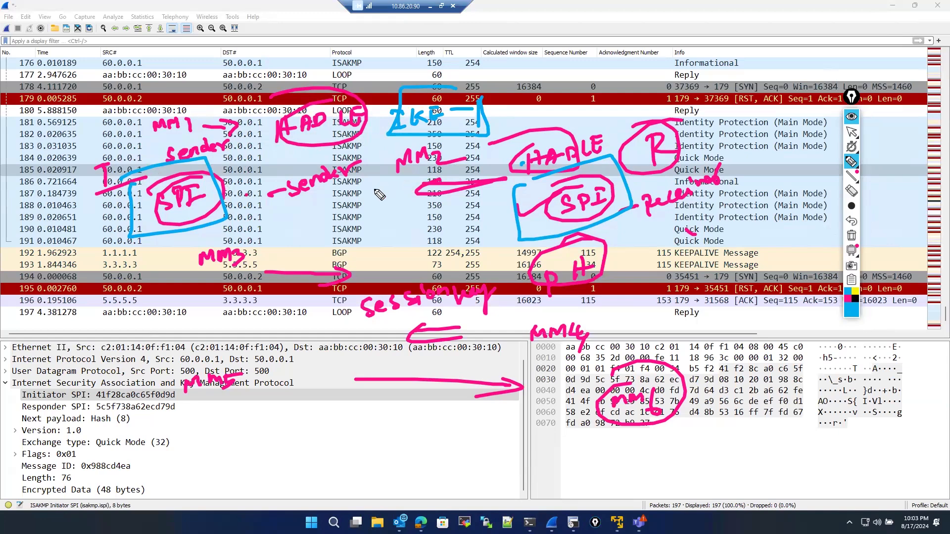
drag(341, 214, 326, 234)
mouse_move(341, 232)
mouse_down()
mouse_move(349, 211)
mouse_move(353, 229)
mouse_up()
mouse_move(301, 214)
mouse_down()
mouse_move(345, 204)
mouse_move(336, 215)
mouse_move(266, 223)
mouse_up()
drag(281, 208, 266, 245)
drag(346, 228, 340, 255)
mouse_move(491, 204)
mouse_down()
mouse_move(474, 230)
mouse_move(492, 238)
mouse_up()
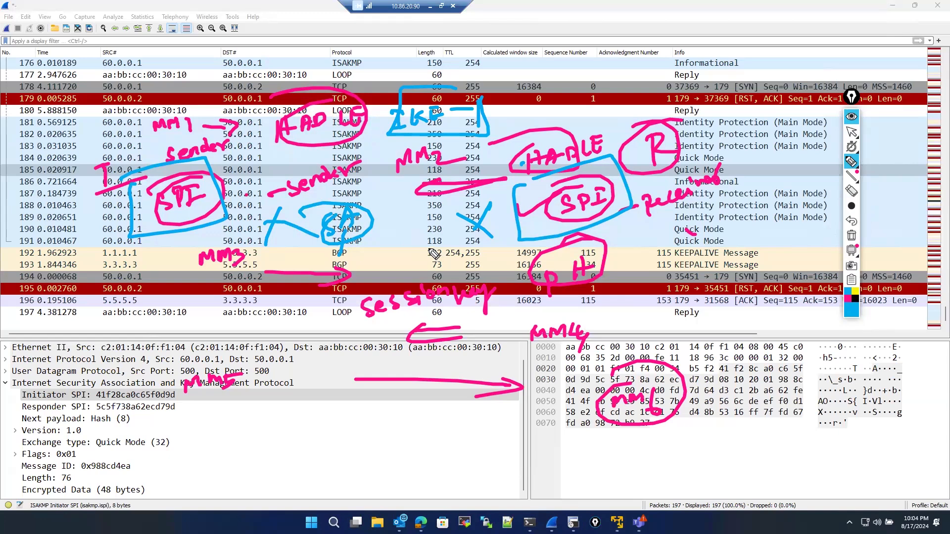
drag(544, 248, 557, 243)
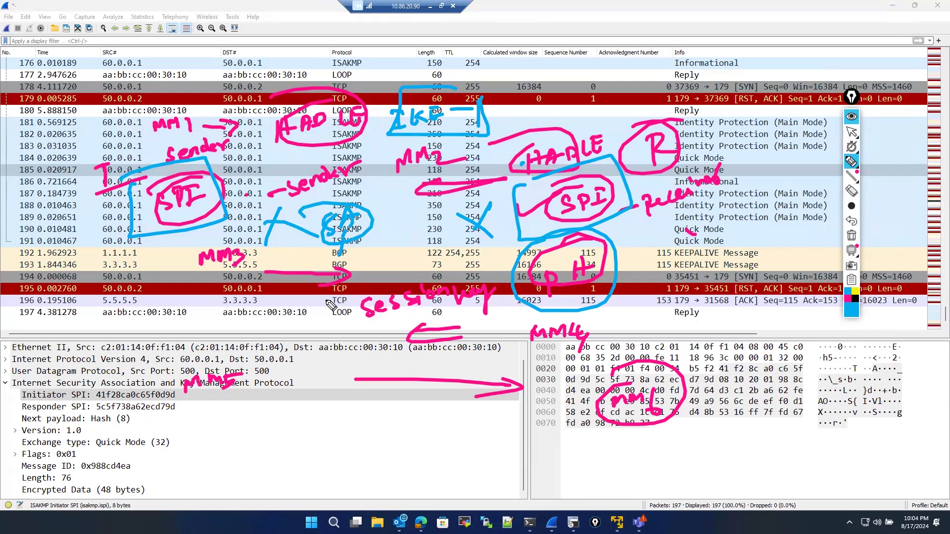
mouse_move(180, 342)
mouse_down()
mouse_move(164, 382)
mouse_move(178, 344)
mouse_up()
mouse_move(621, 348)
mouse_down()
mouse_move(650, 352)
mouse_move(643, 341)
mouse_up()
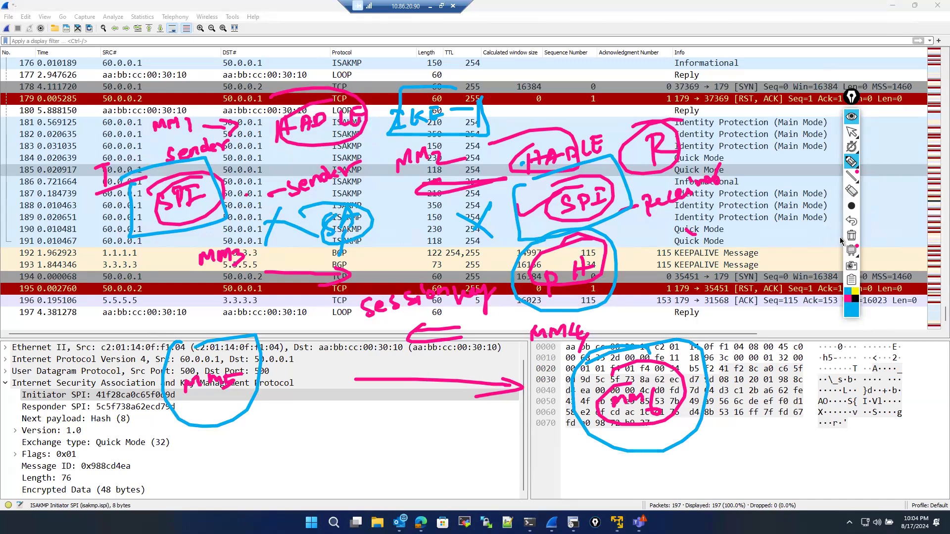
click(850, 240)
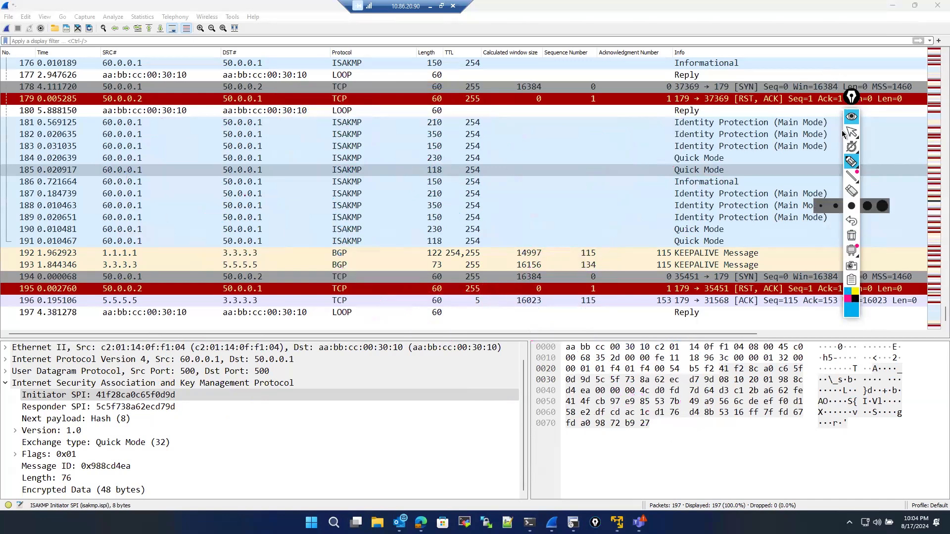
click(850, 134)
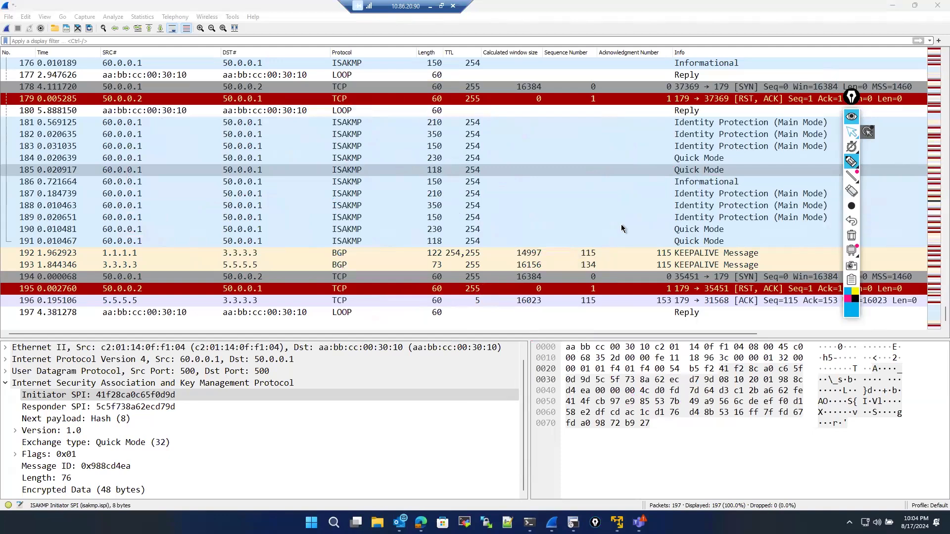
- Select the last Main Mode ISAKMP packet and examine its initiator and responder SPIs and encrypted data
click(635, 218)
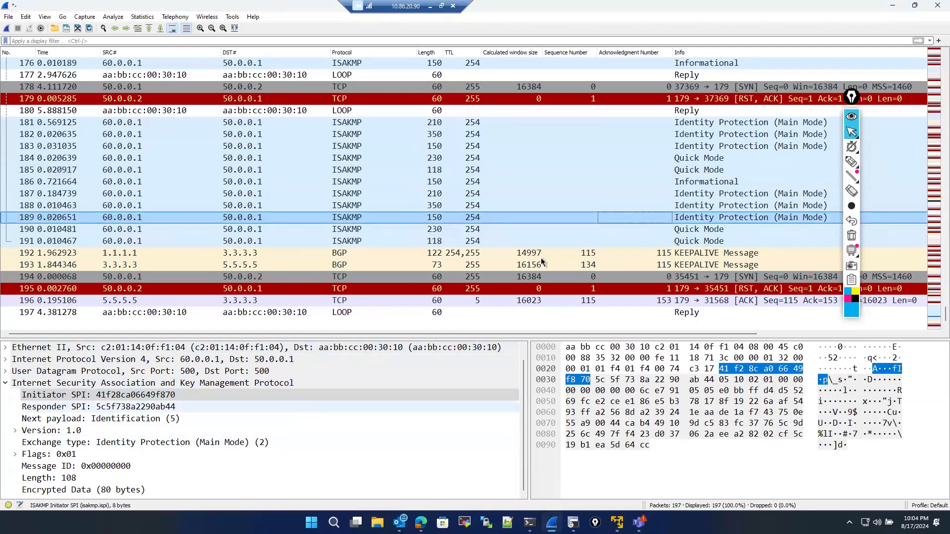
click(575, 218)
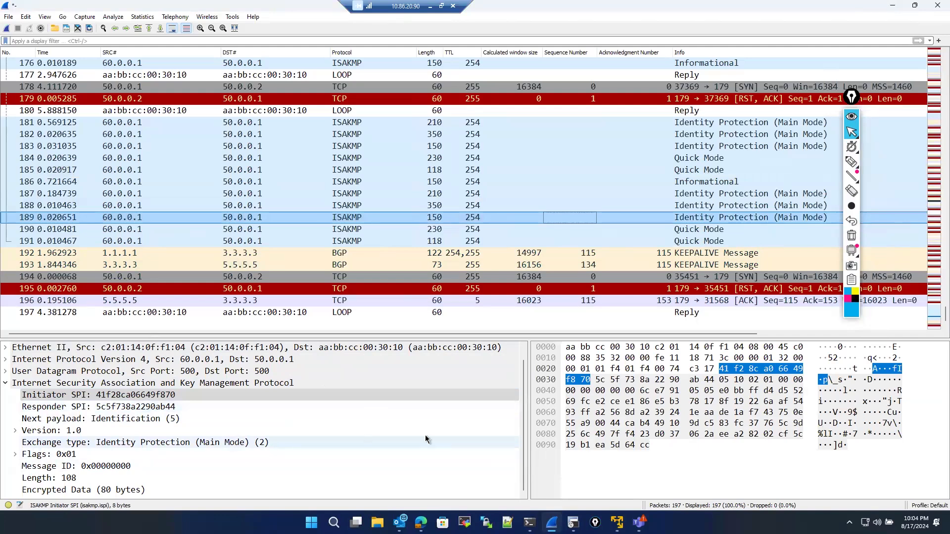
drag(525, 394, 509, 454)
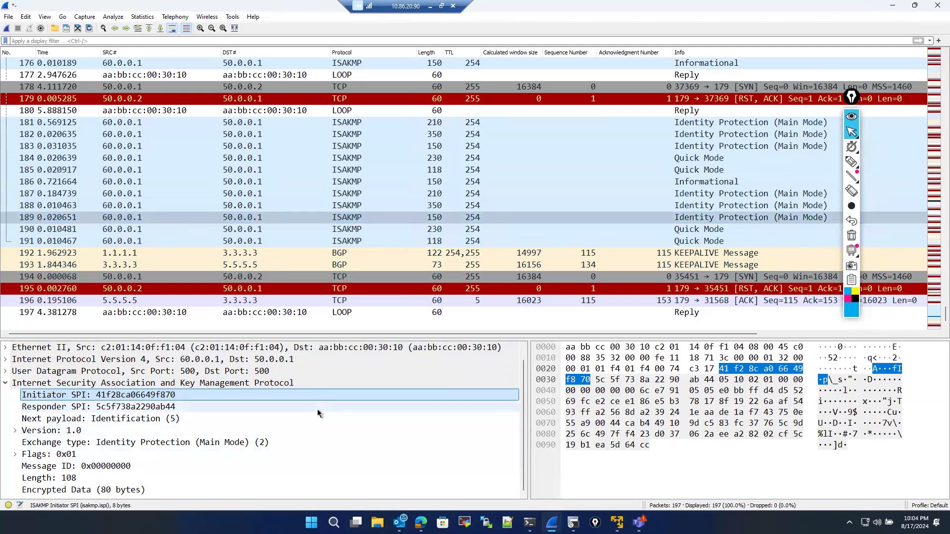
click(133, 491)
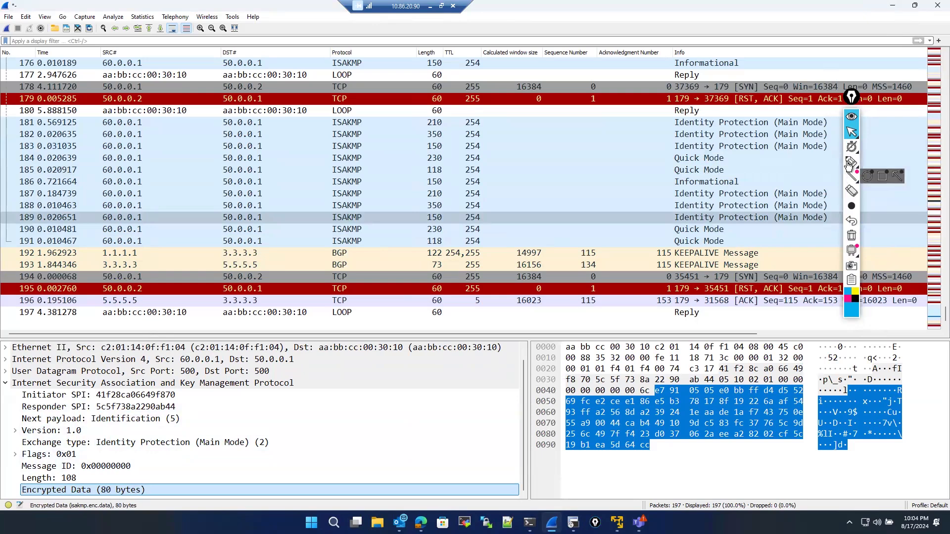
click(849, 165)
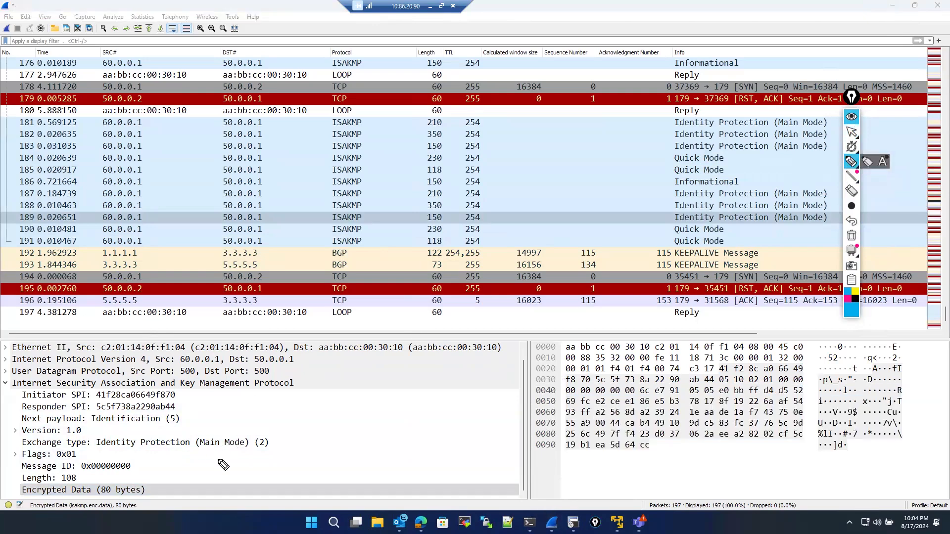
mouse_move(187, 481)
mouse_down()
mouse_move(218, 484)
mouse_move(237, 471)
mouse_move(206, 509)
mouse_move(219, 469)
mouse_up()
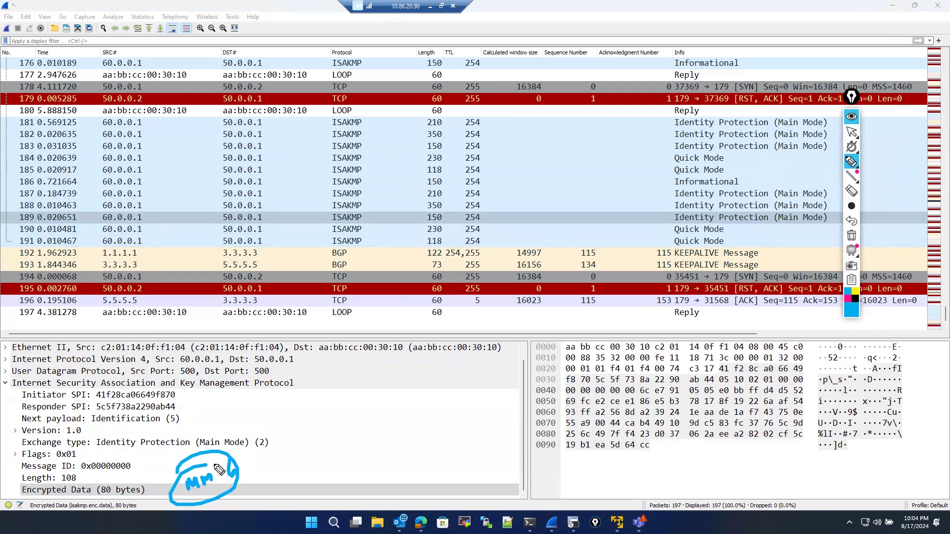
click(851, 236)
click(851, 132)
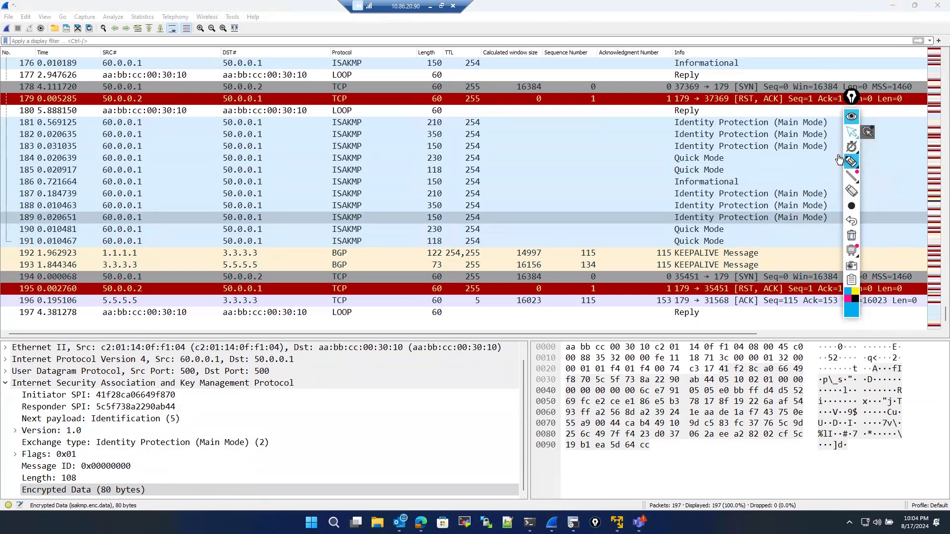
- Select the 350-byte Main Mode packet and examine its key exchange, nonce, vendor ID and NAT-D payloads
click(737, 207)
scroll(253, 458, down, 10)
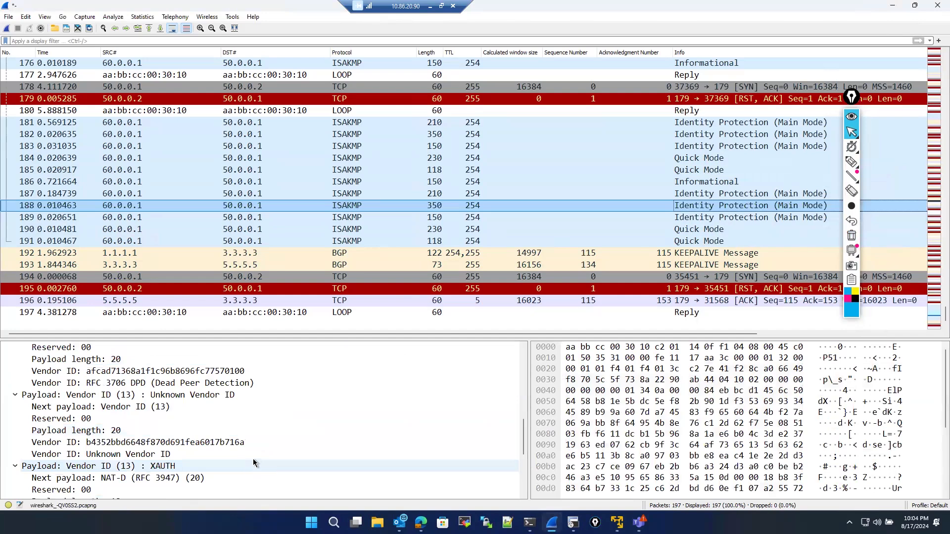
scroll(252, 453, up, 3)
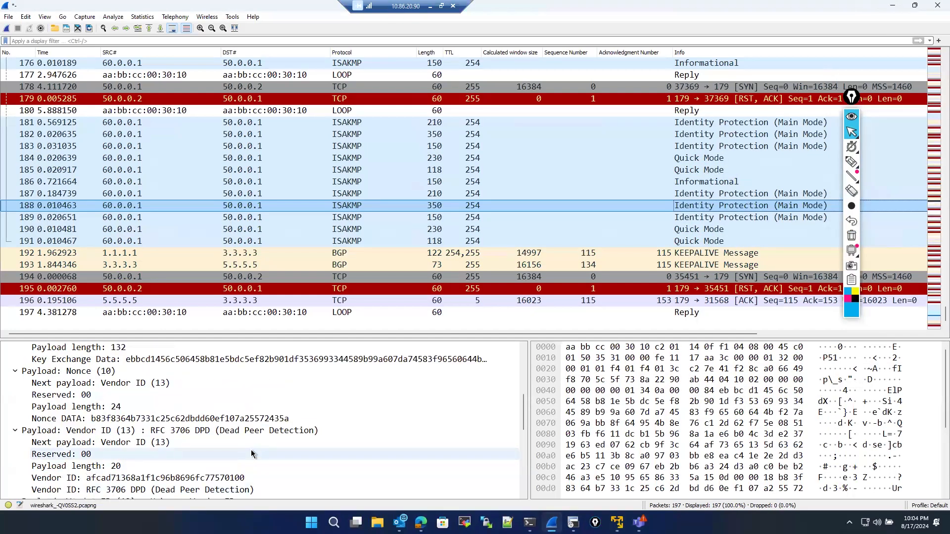
scroll(249, 450, down, 7)
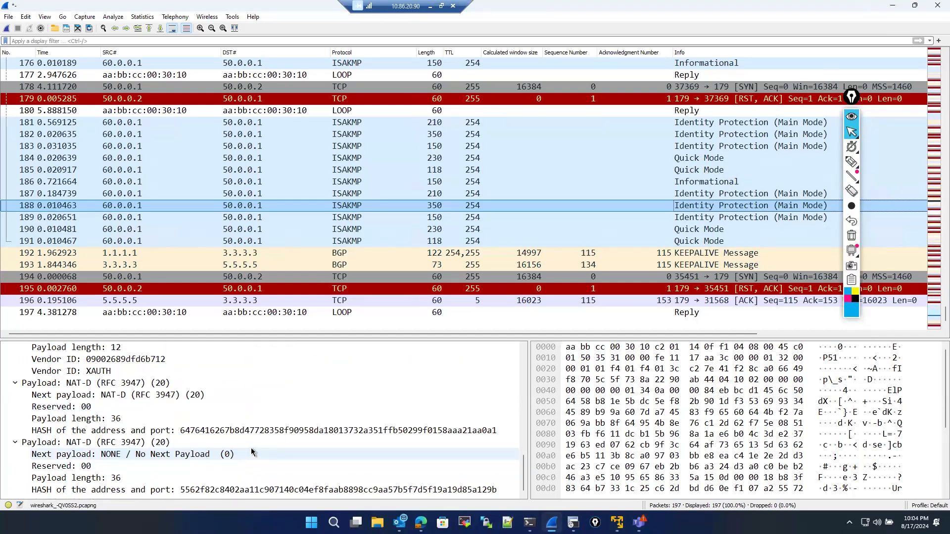
scroll(250, 445, up, 6)
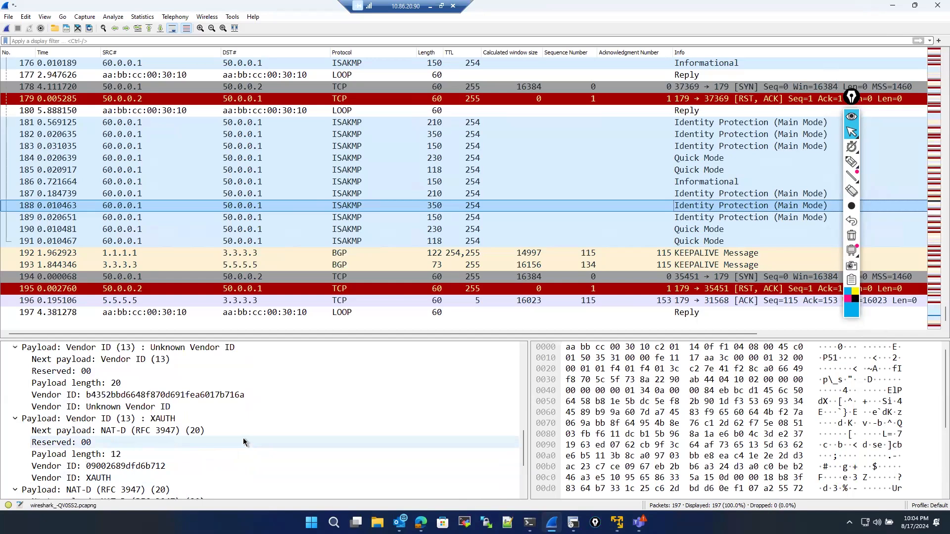
scroll(244, 442, up, 5)
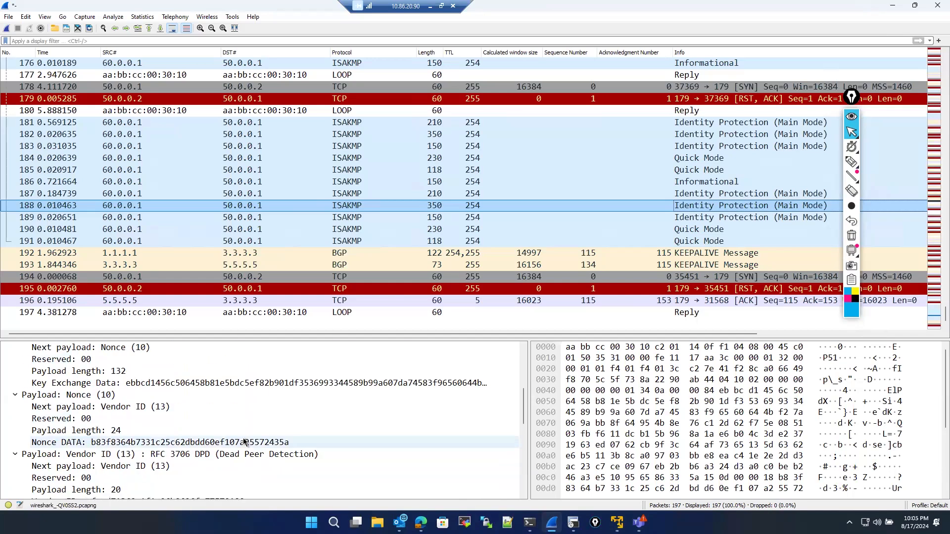
scroll(243, 438, down, 1)
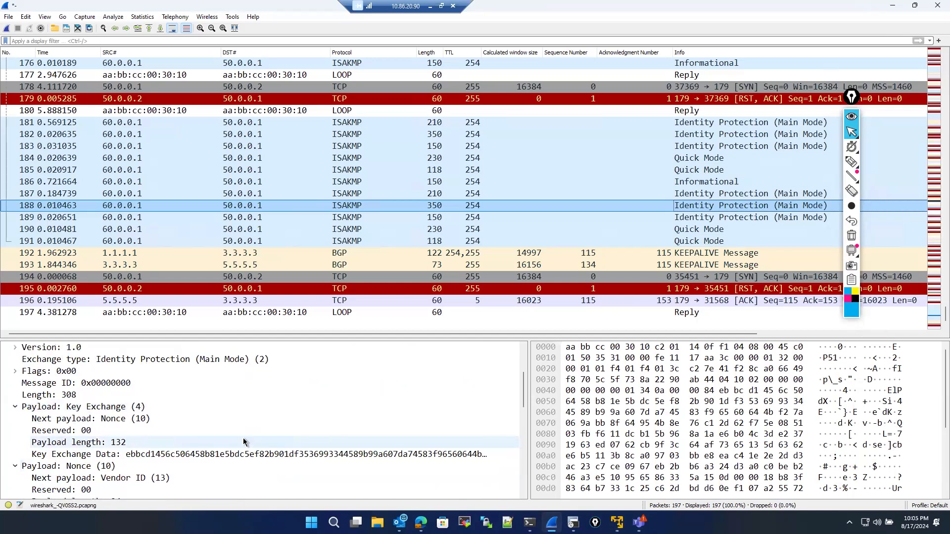
click(139, 420)
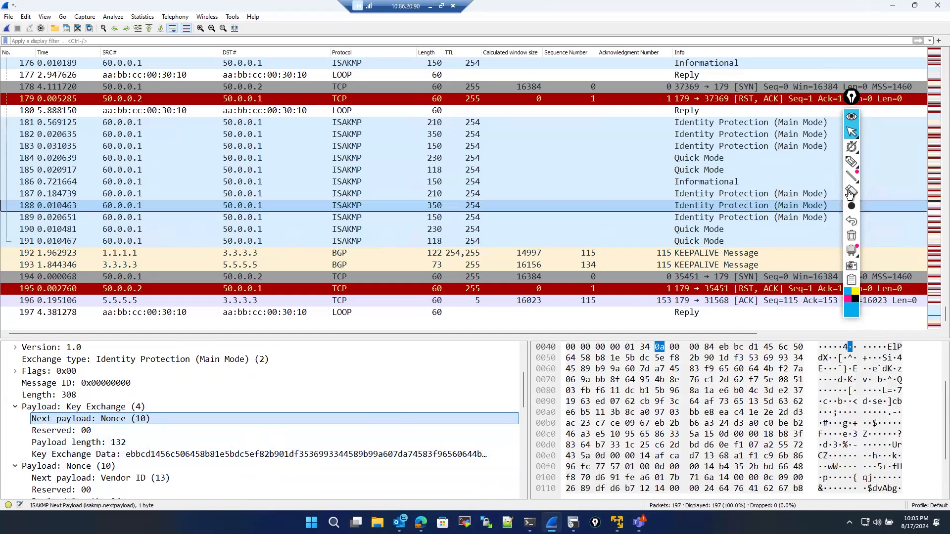
mouse_move(850, 209)
click(851, 162)
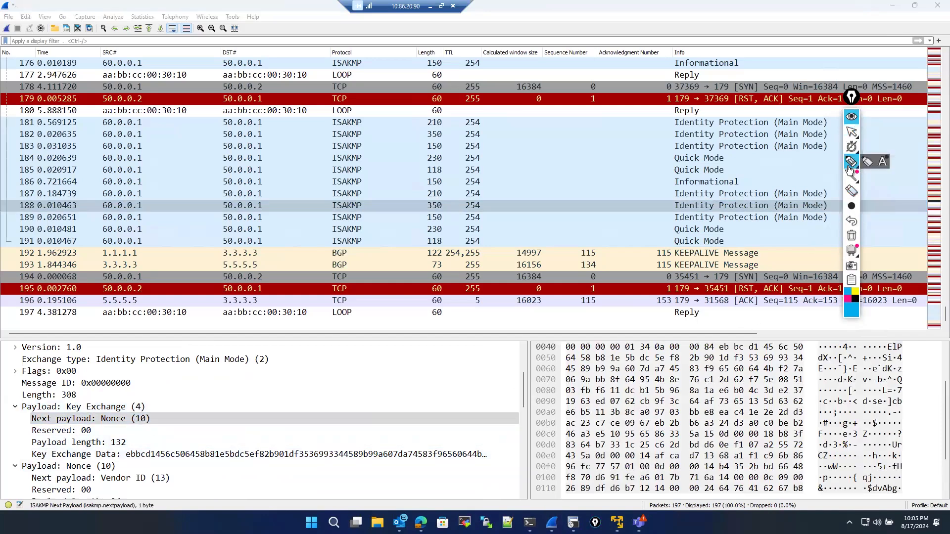
mouse_move(169, 419)
mouse_down()
mouse_move(255, 417)
mouse_move(265, 406)
mouse_move(370, 389)
mouse_up()
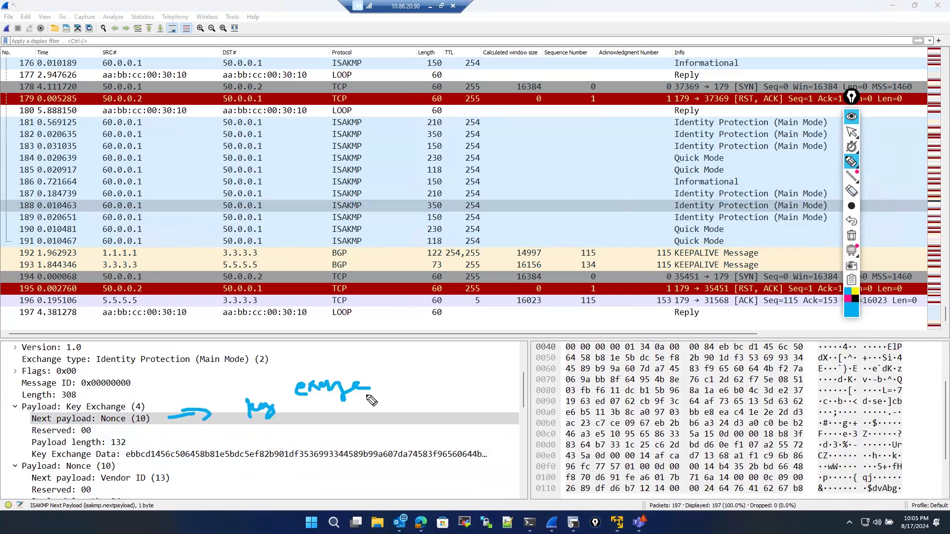
mouse_move(44, 447)
mouse_down()
mouse_move(145, 473)
mouse_move(70, 469)
mouse_up()
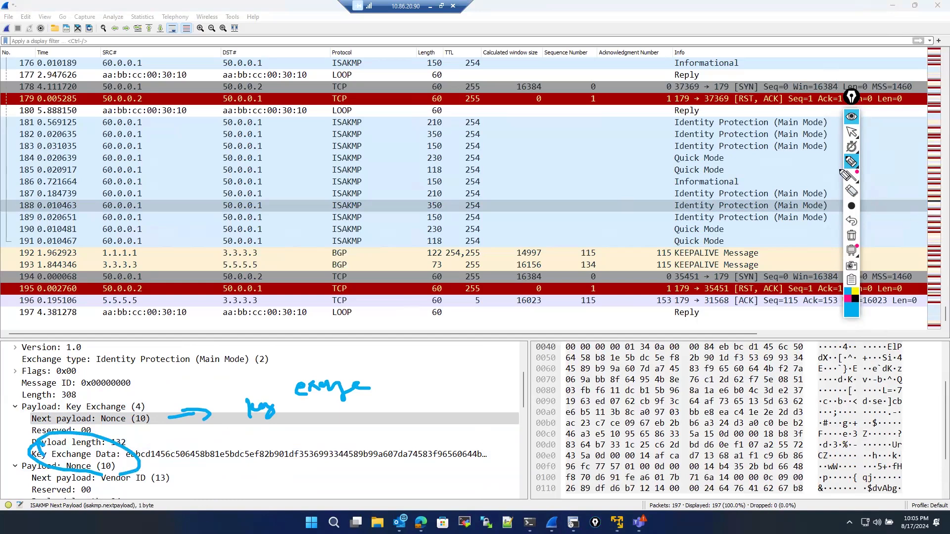
click(852, 132)
- Select the preceding 210-byte Main Mode packet and examine its IKE proposal attributes such as encryption, hash and lifetime
click(533, 191)
scroll(338, 431, down, 7)
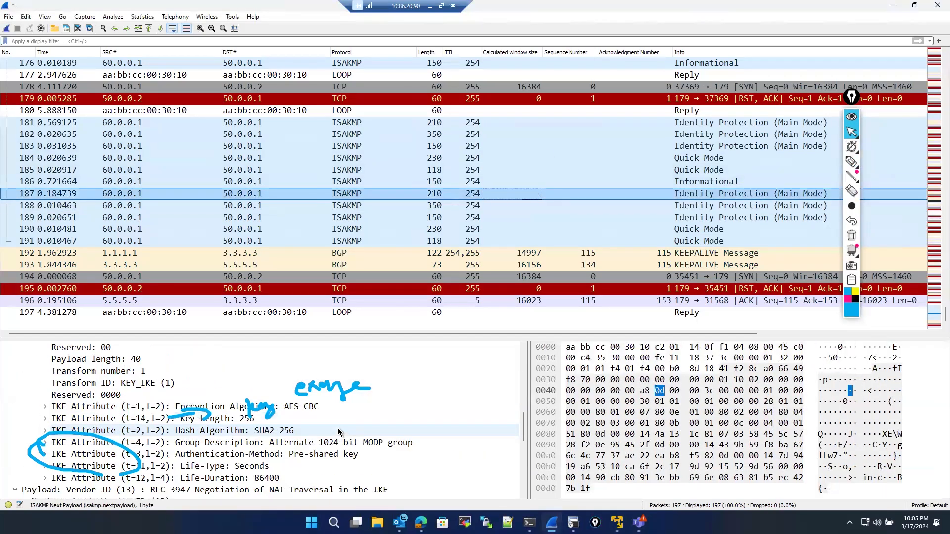
scroll(339, 432, down, 3)
scroll(338, 418, up, 3)
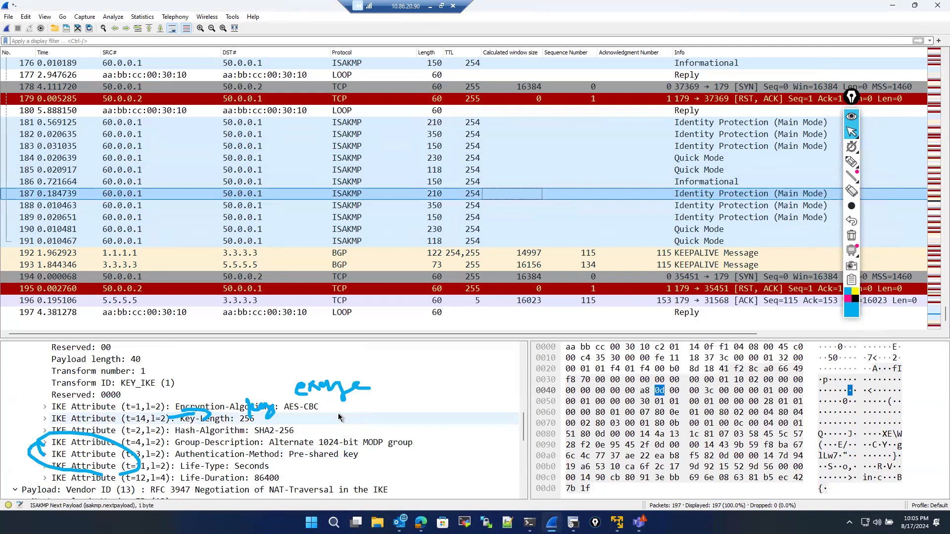
click(852, 235)
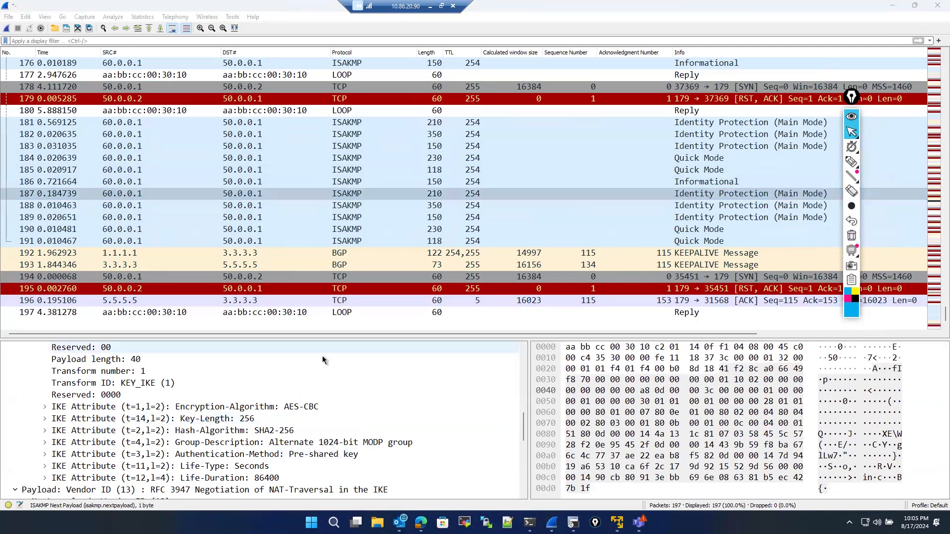
scroll(235, 387, down, 1)
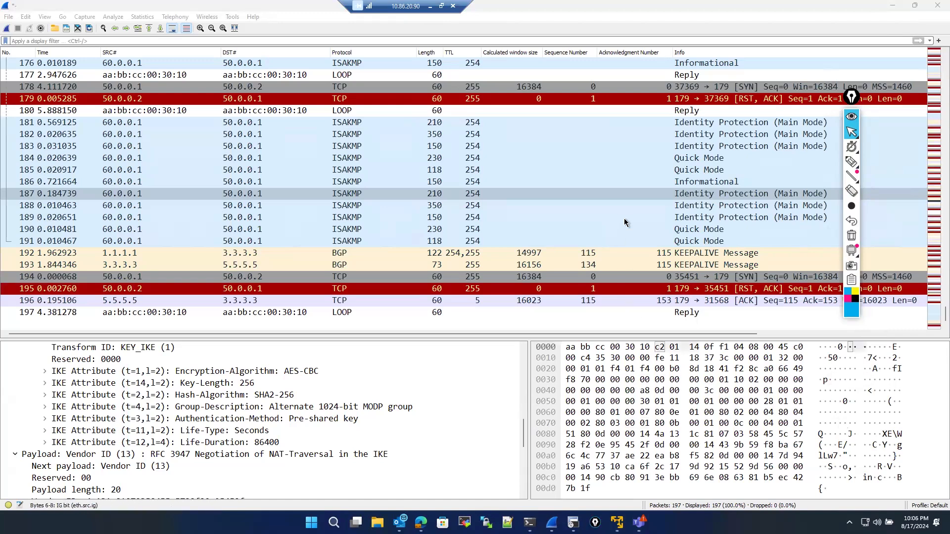
- Return to the 350-byte Main Mode packet and re-examine its key exchange data and nonce payloads
click(539, 210)
scroll(222, 454, down, 5)
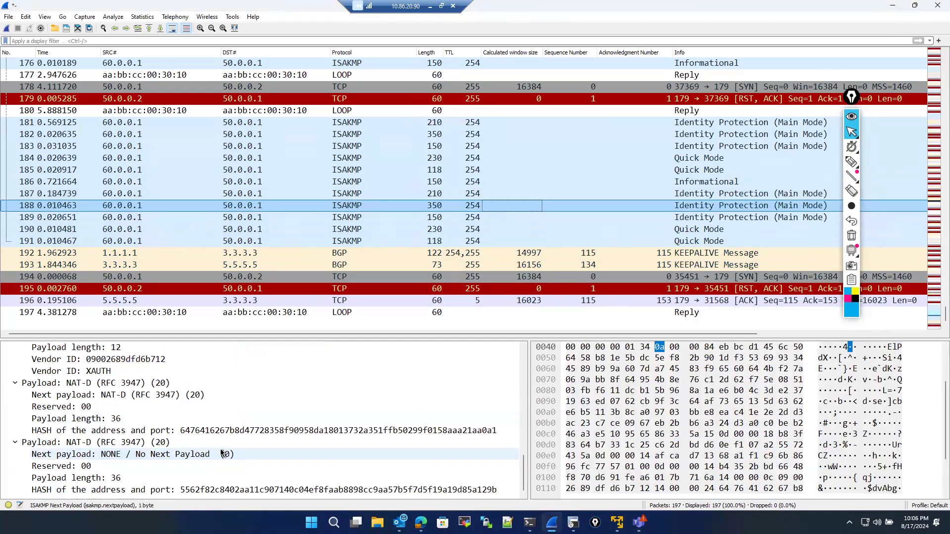
scroll(220, 449, up, 9)
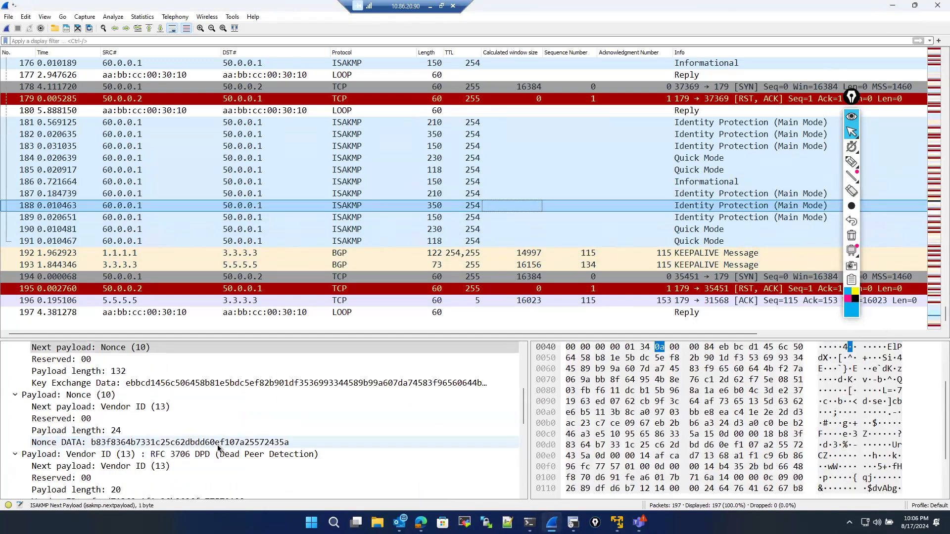
click(158, 385)
scroll(128, 389, up, 1)
click(128, 389)
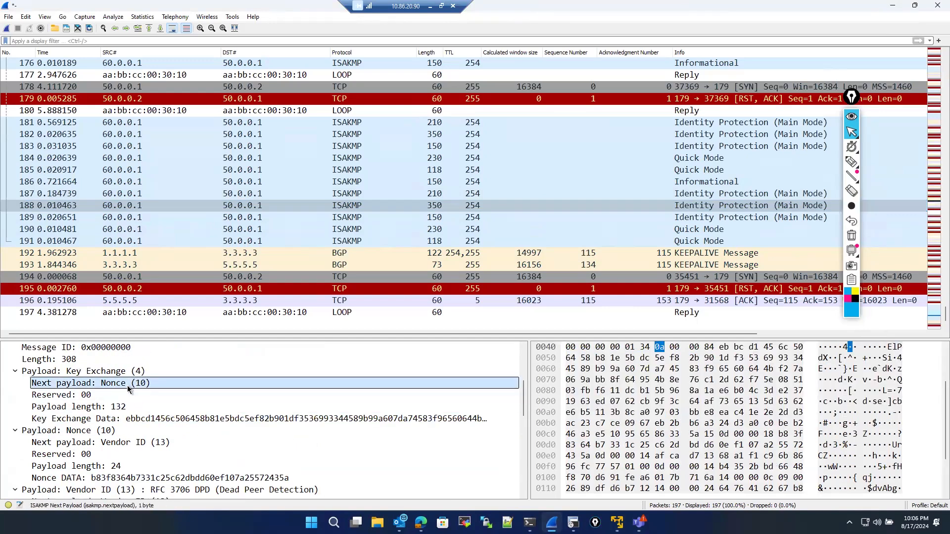
click(133, 419)
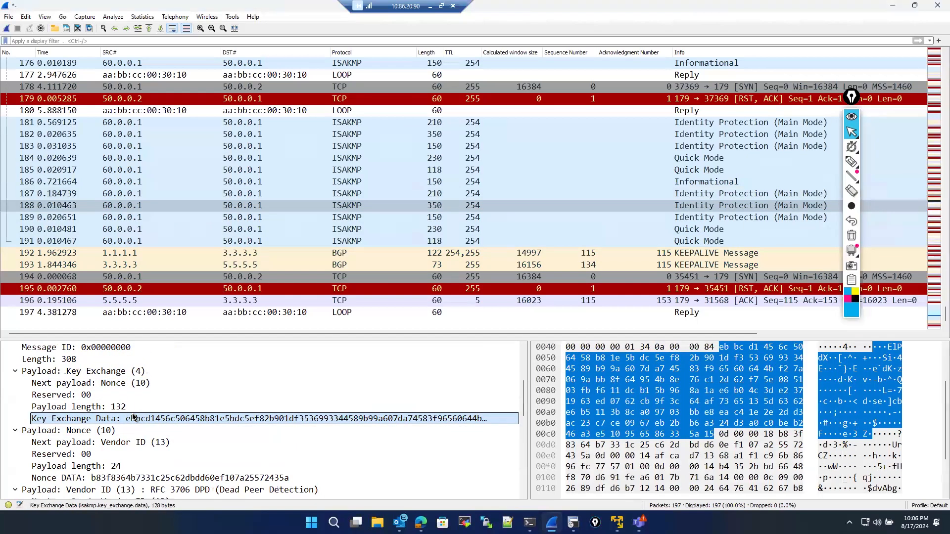
- Compare the encrypted data of the final Main Mode packet with that of the two Quick Mode packets
click(363, 218)
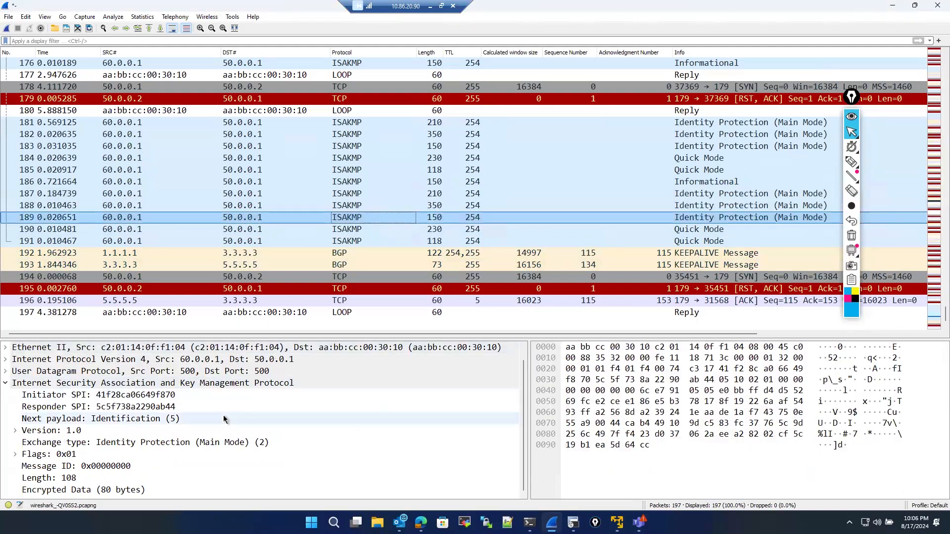
click(96, 490)
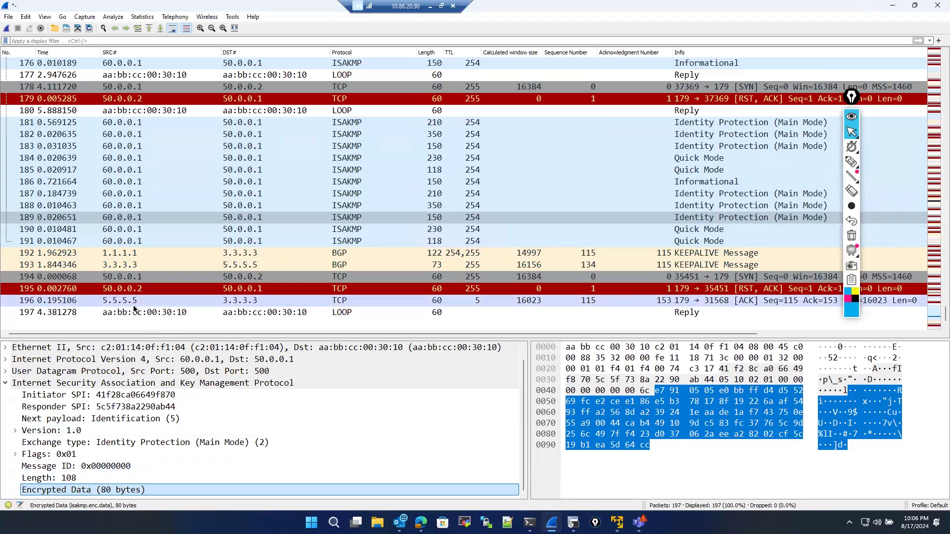
click(163, 230)
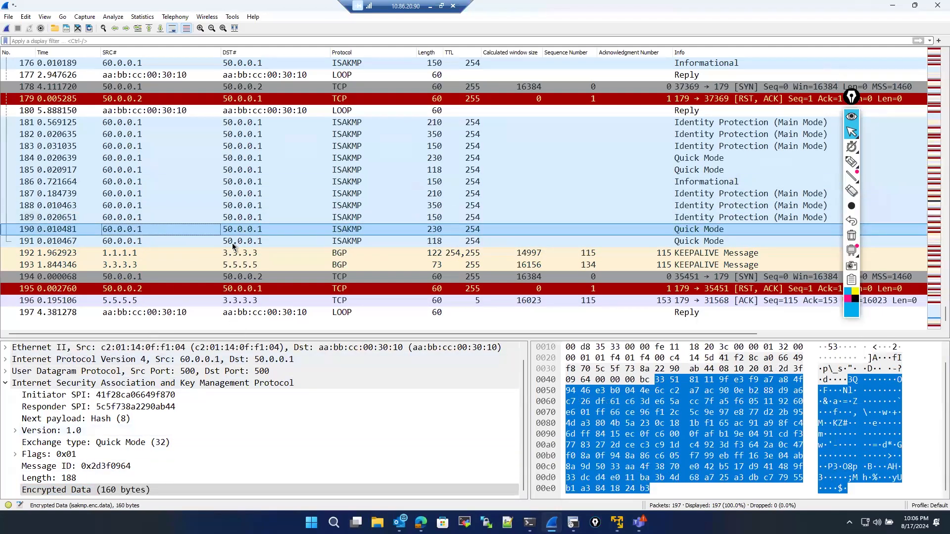
click(213, 242)
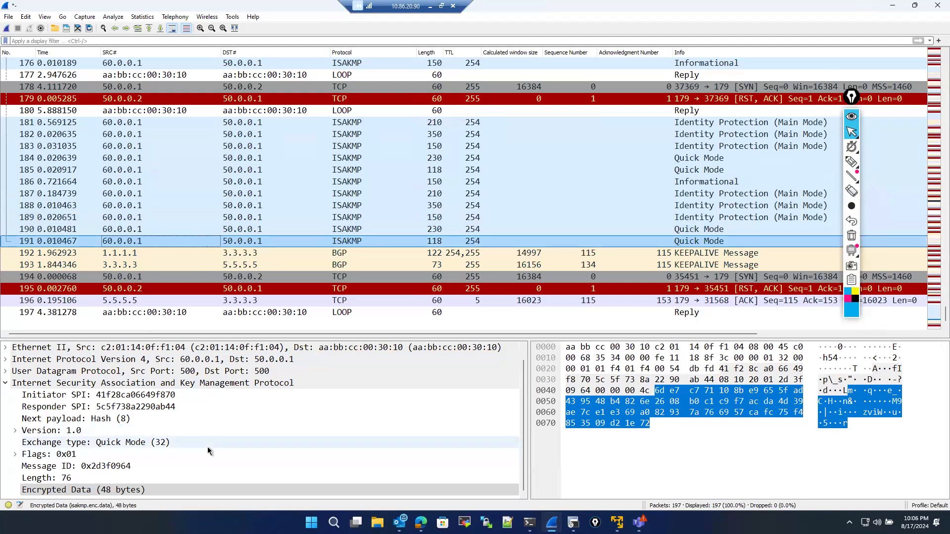
click(152, 487)
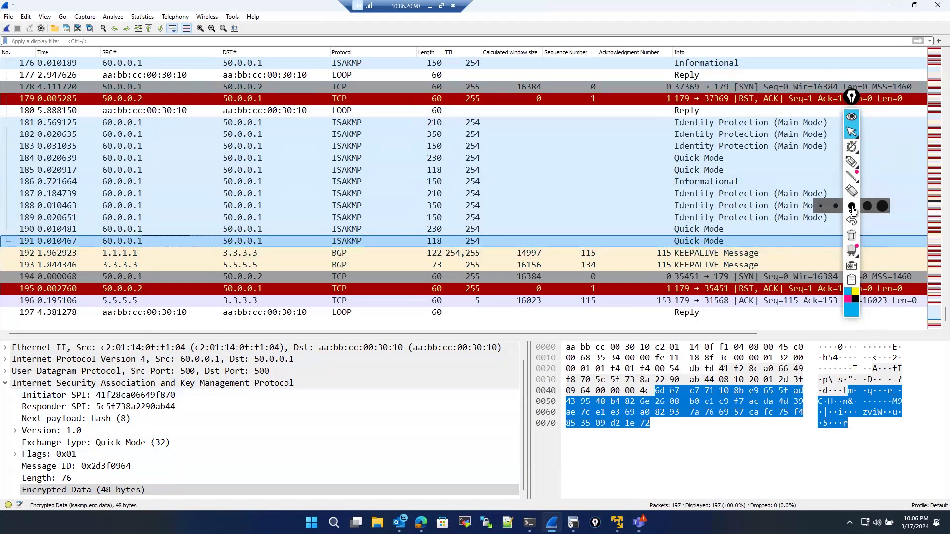
click(850, 237)
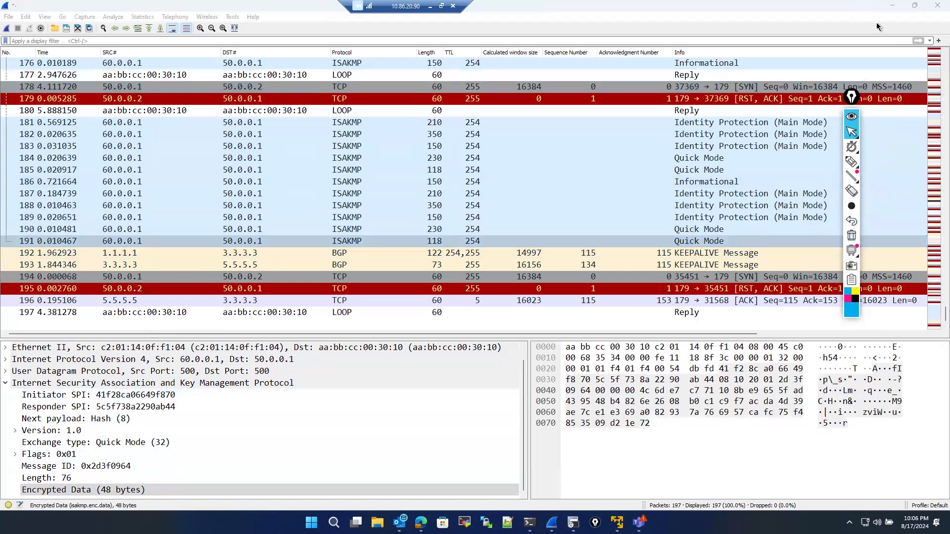
- Filter the capture to esp and inspect the first ESP packet's SPI, sequence number and inner TCP header
click(84, 41)
text(esp)
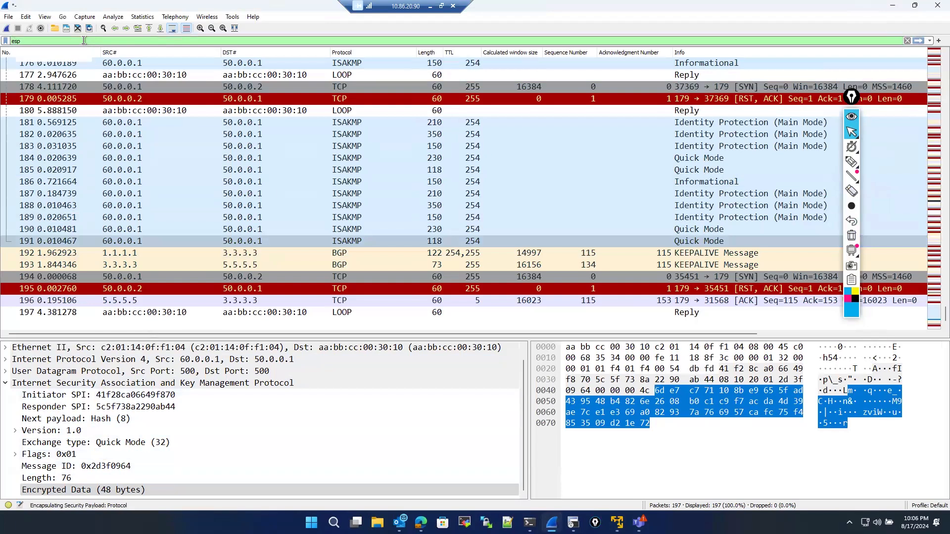
key(Return)
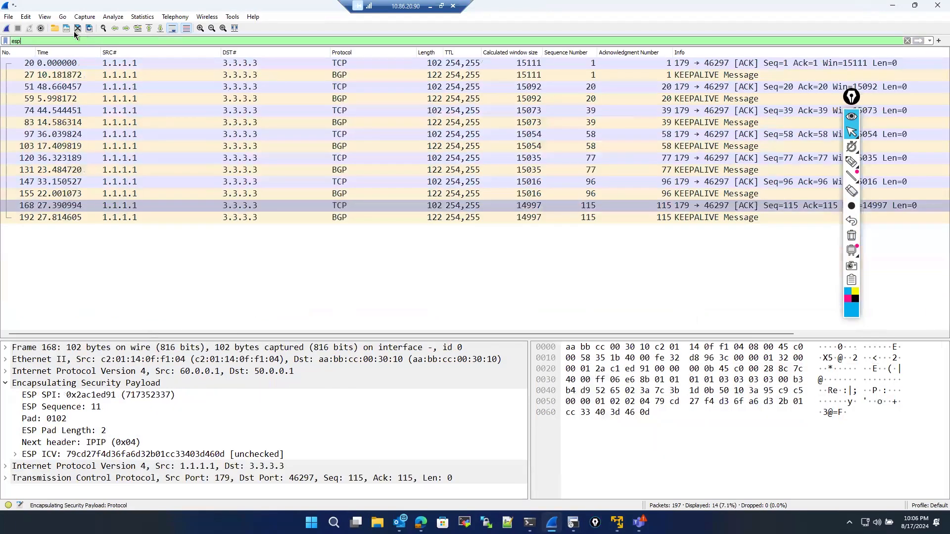
click(77, 63)
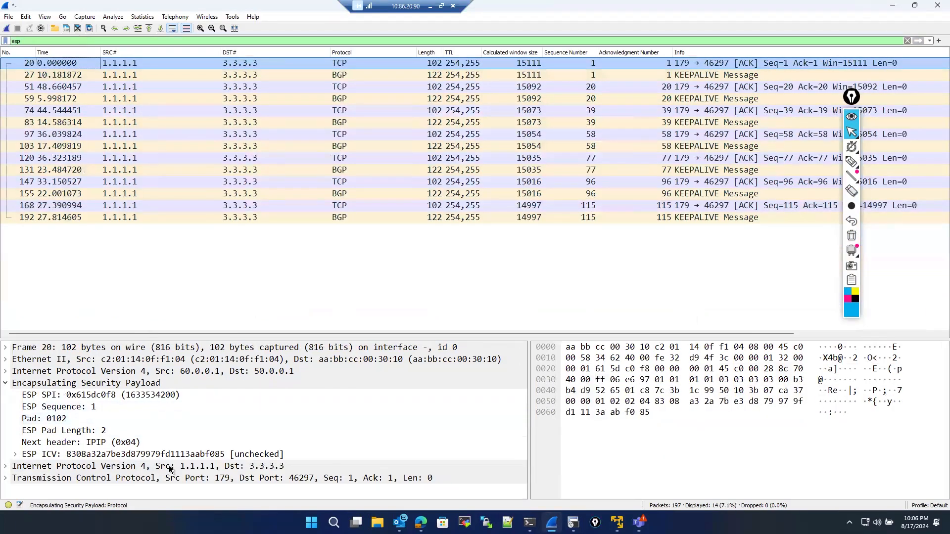
click(6, 479)
scroll(10, 482, down, 6)
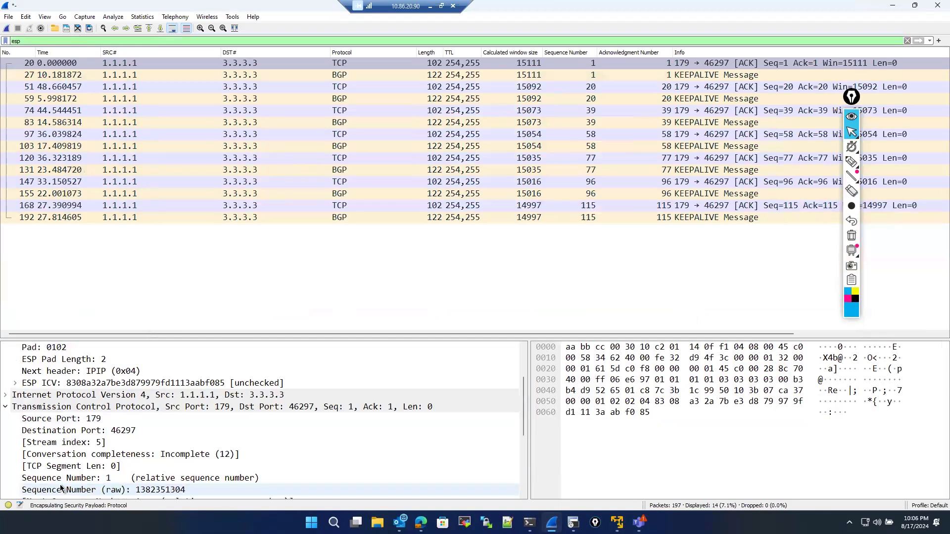
- Scroll through the first ESP packet's details to examine its ESP, inner IPv4 and TCP header fields
scroll(60, 483, up, 3)
scroll(61, 483, up, 2)
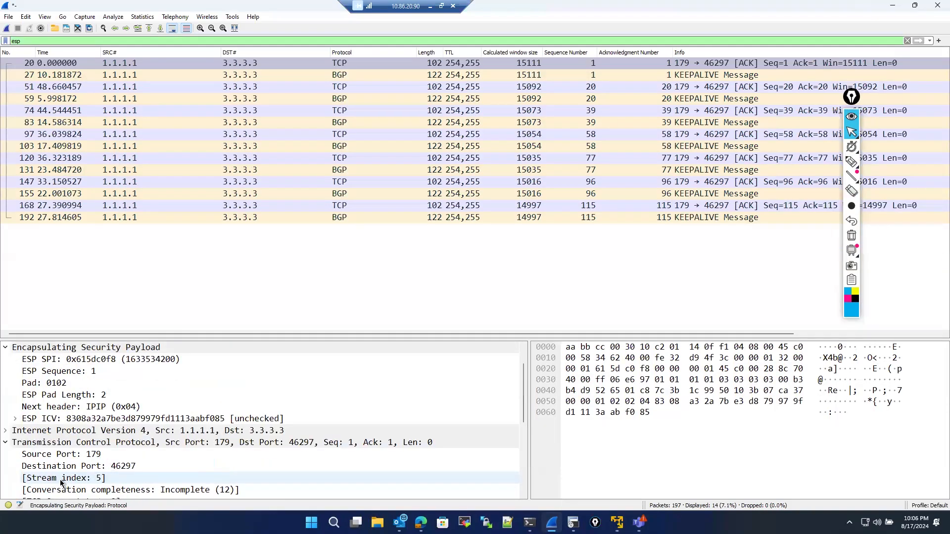
scroll(67, 481, down, 5)
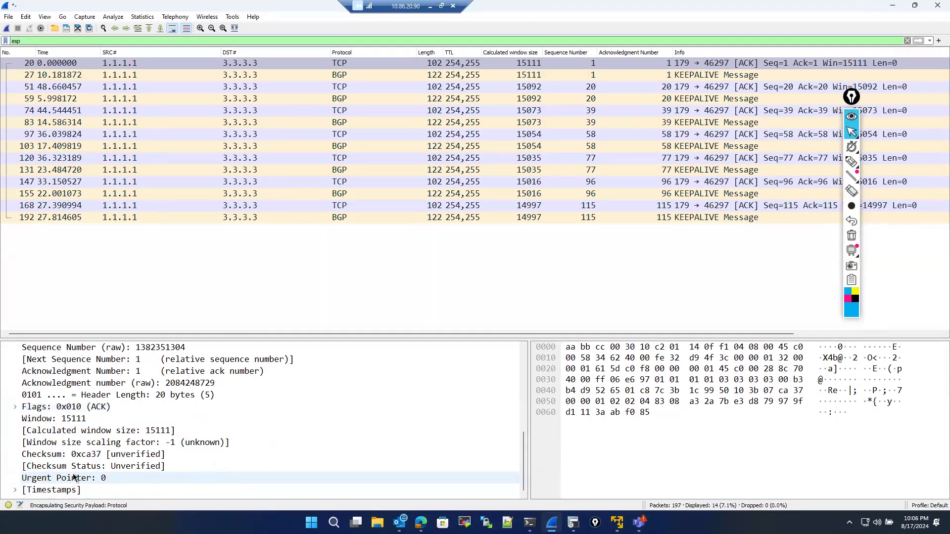
scroll(73, 475, up, 4)
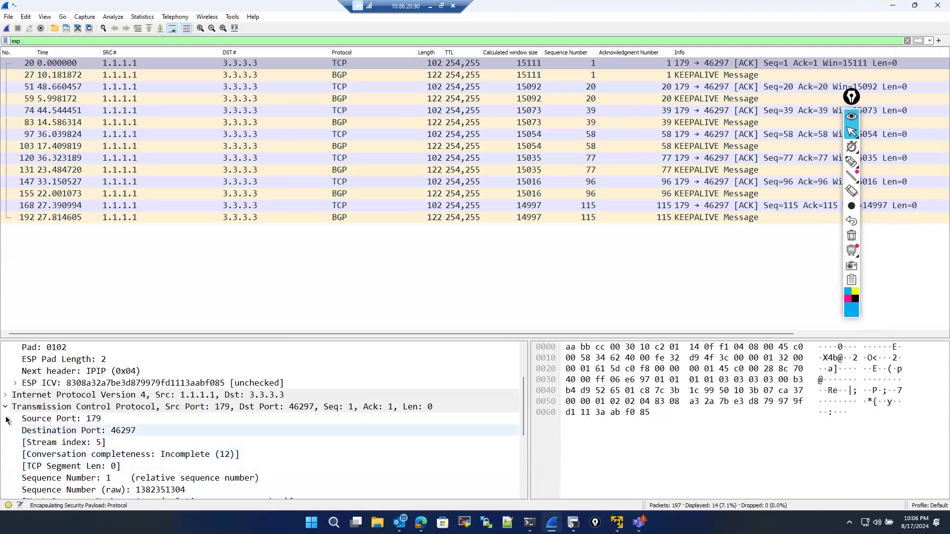
click(6, 394)
scroll(44, 431, down, 2)
scroll(45, 431, down, 3)
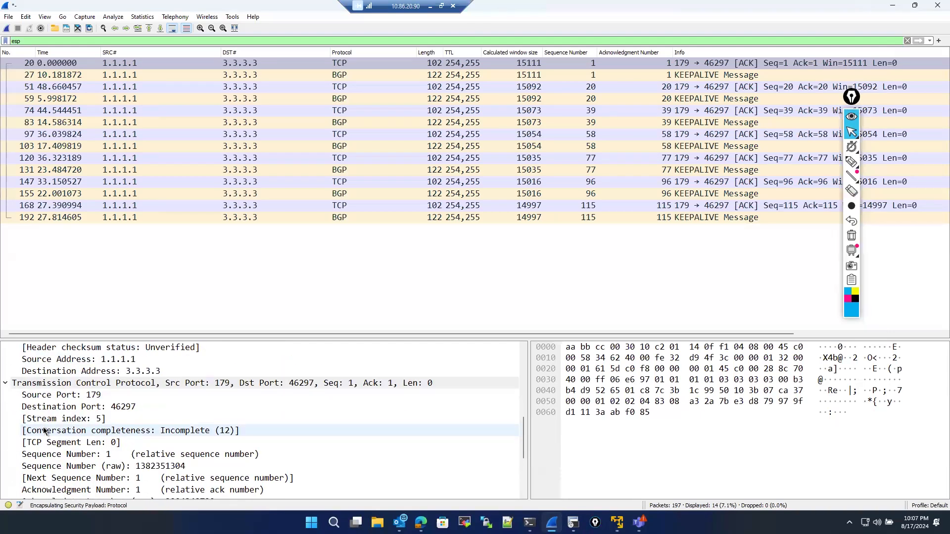
scroll(45, 431, down, 3)
scroll(46, 430, up, 3)
scroll(46, 430, up, 1)
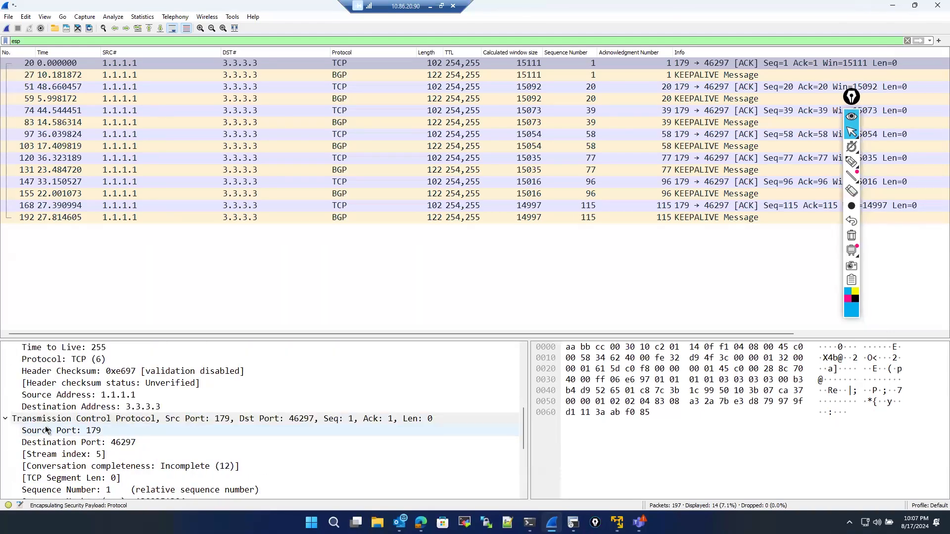
scroll(46, 430, down, 4)
scroll(46, 430, up, 12)
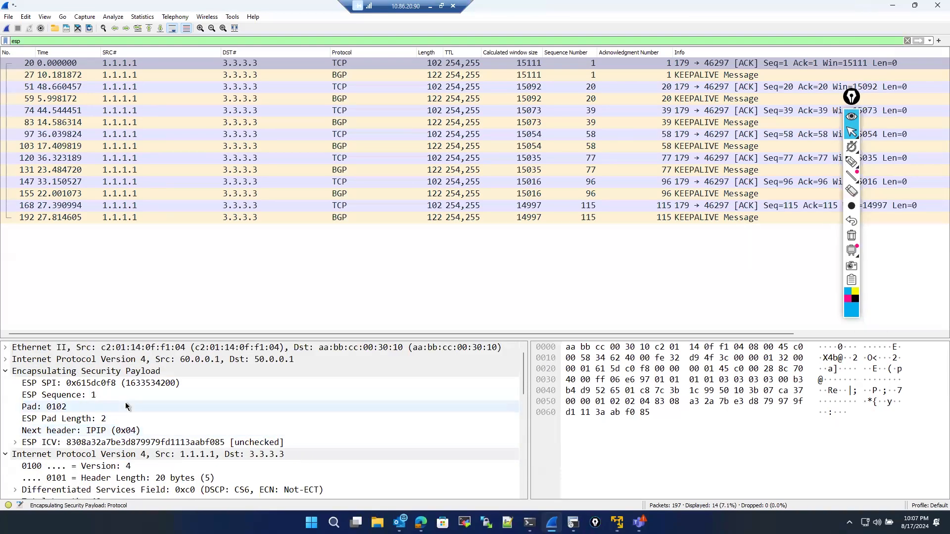
scroll(135, 419, down, 1)
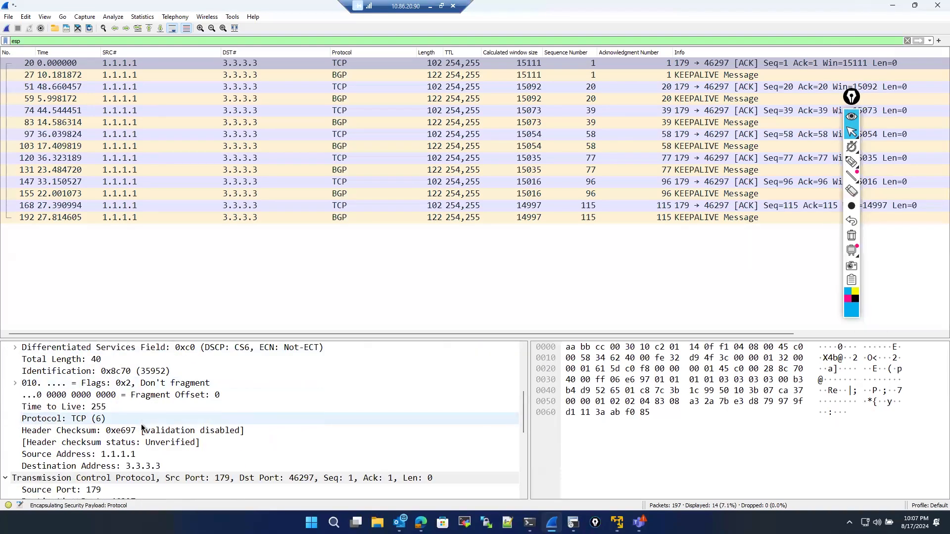
scroll(142, 427, down, 4)
scroll(149, 431, up, 5)
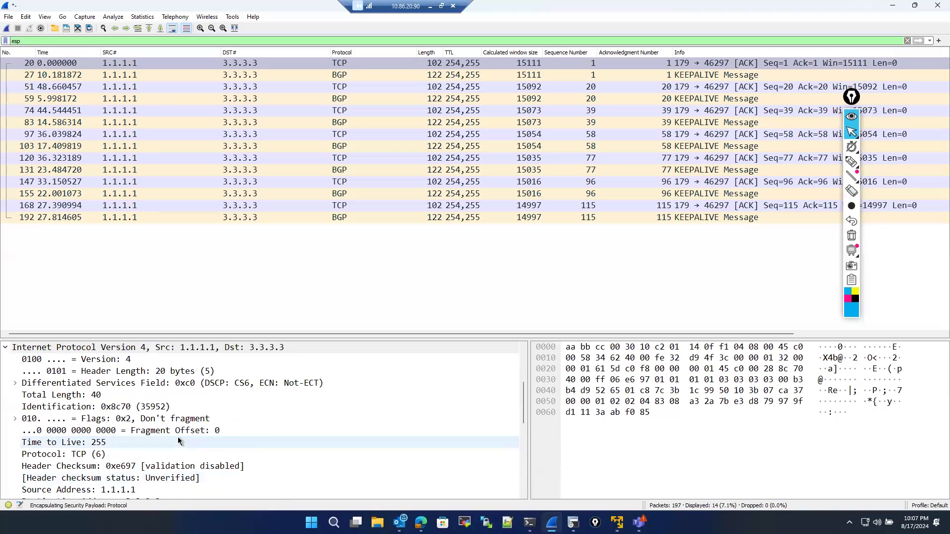
scroll(180, 441, up, 1)
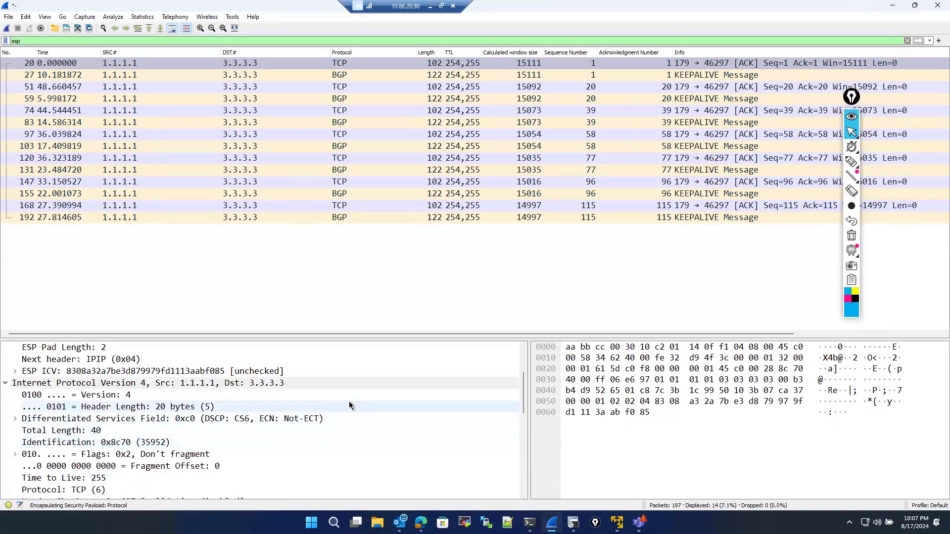
click(848, 169)
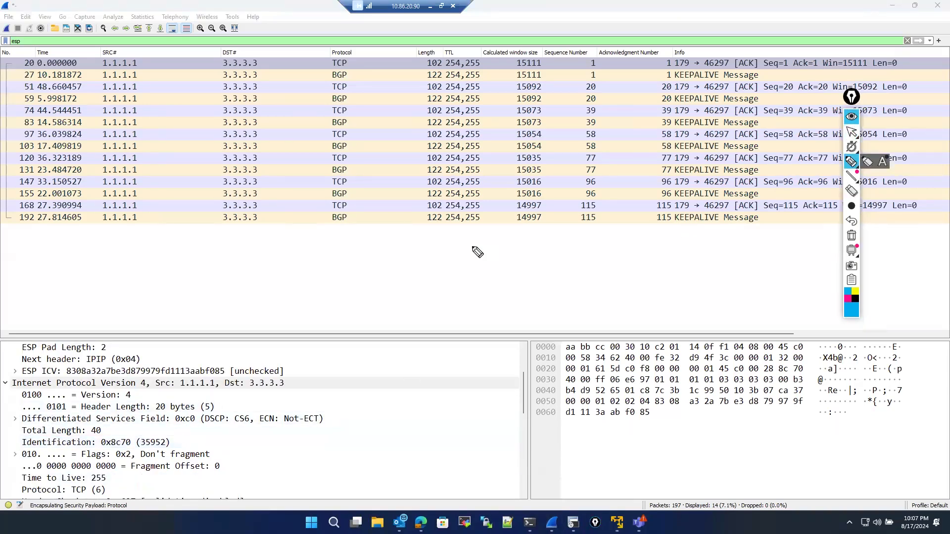
drag(267, 267, 283, 282)
drag(293, 268, 295, 276)
mouse_move(254, 256)
mouse_down()
mouse_move(311, 270)
mouse_move(292, 255)
mouse_up()
mouse_move(316, 302)
mouse_down()
mouse_move(303, 319)
mouse_move(366, 298)
mouse_move(409, 305)
mouse_move(435, 290)
mouse_up()
drag(53, 351, 93, 336)
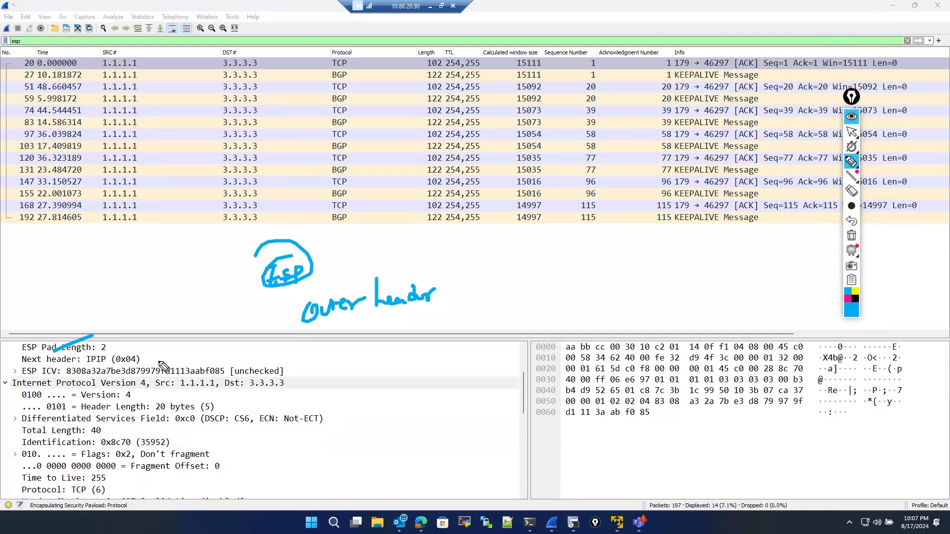
click(851, 133)
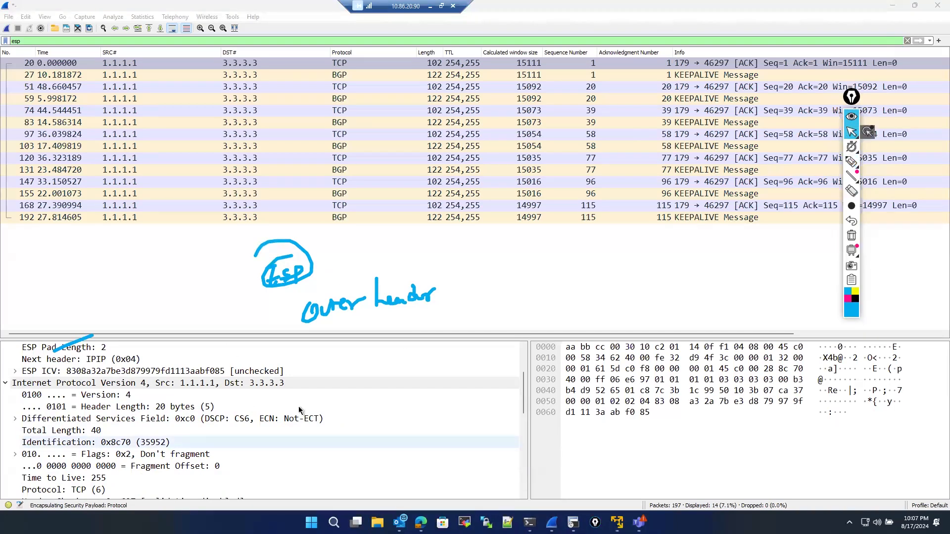
scroll(193, 435, up, 2)
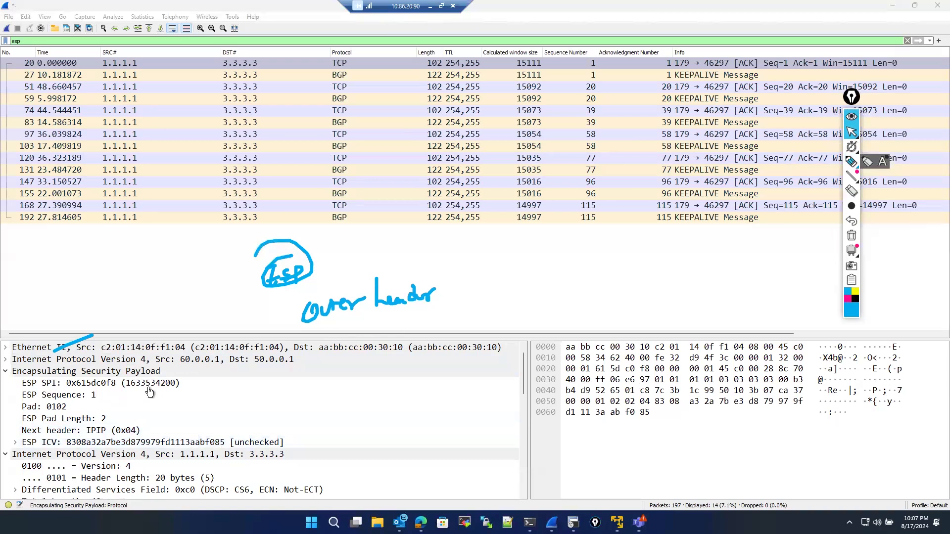
click(851, 162)
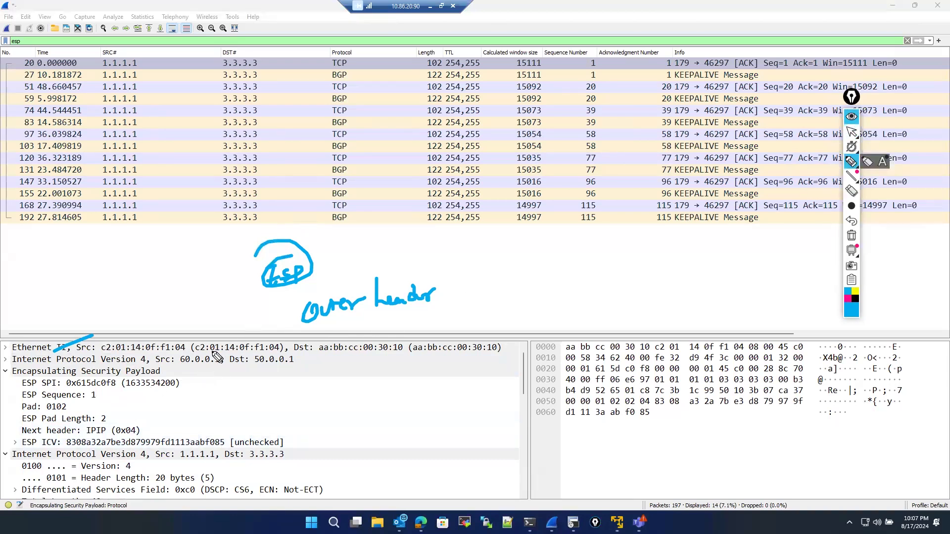
mouse_move(164, 346)
mouse_down()
mouse_move(237, 368)
mouse_move(331, 353)
mouse_move(287, 340)
mouse_up()
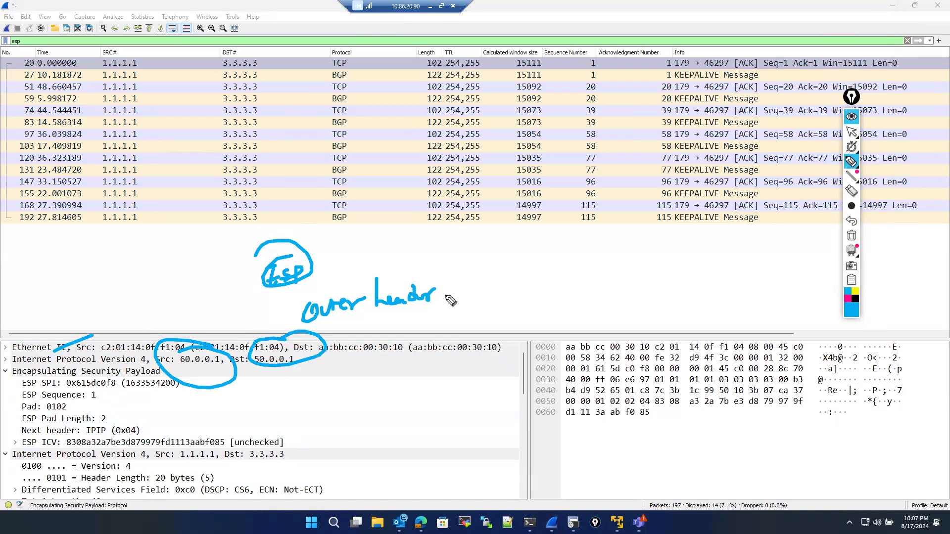
mouse_move(485, 304)
mouse_down()
mouse_move(490, 291)
mouse_move(478, 310)
mouse_move(515, 311)
mouse_move(458, 297)
mouse_up()
mouse_move(543, 275)
mouse_down()
mouse_move(574, 280)
mouse_move(555, 288)
mouse_move(574, 293)
mouse_up()
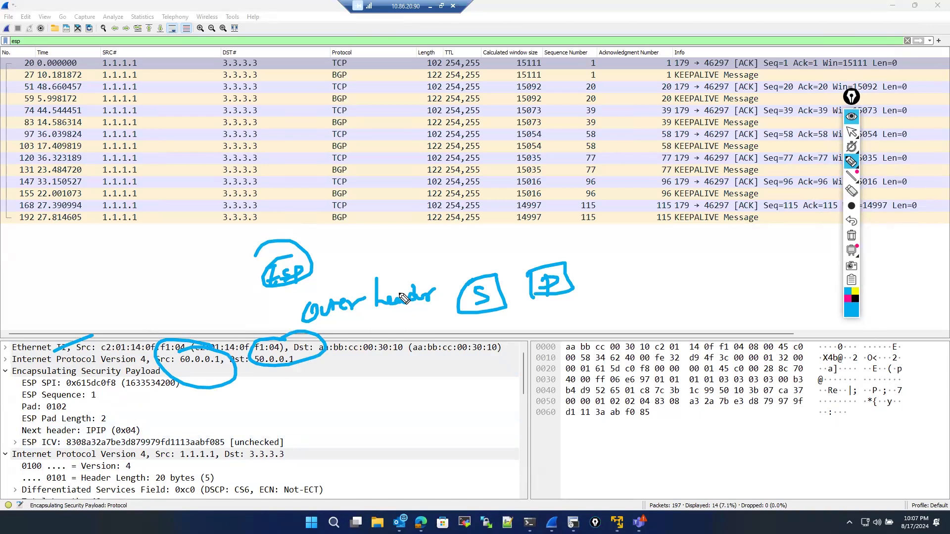
mouse_move(600, 300)
mouse_down()
mouse_move(604, 326)
mouse_move(611, 311)
mouse_up()
mouse_move(615, 313)
mouse_down()
mouse_move(622, 301)
mouse_move(626, 314)
mouse_move(712, 296)
mouse_up()
click(627, 296)
mouse_move(679, 322)
mouse_down()
mouse_move(733, 317)
mouse_move(778, 296)
mouse_move(781, 304)
mouse_up()
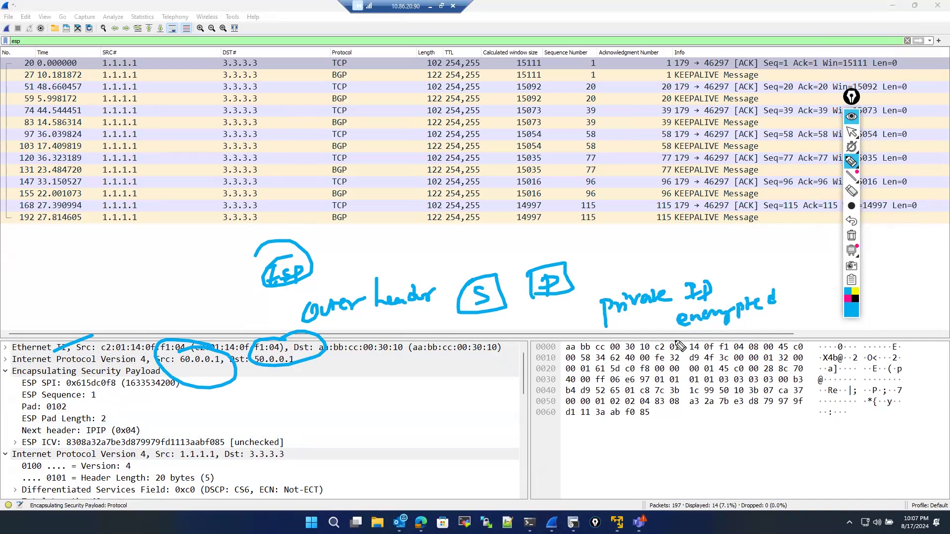
mouse_move(574, 286)
mouse_down()
mouse_move(643, 268)
mouse_move(901, 303)
mouse_move(737, 253)
mouse_move(650, 257)
mouse_up()
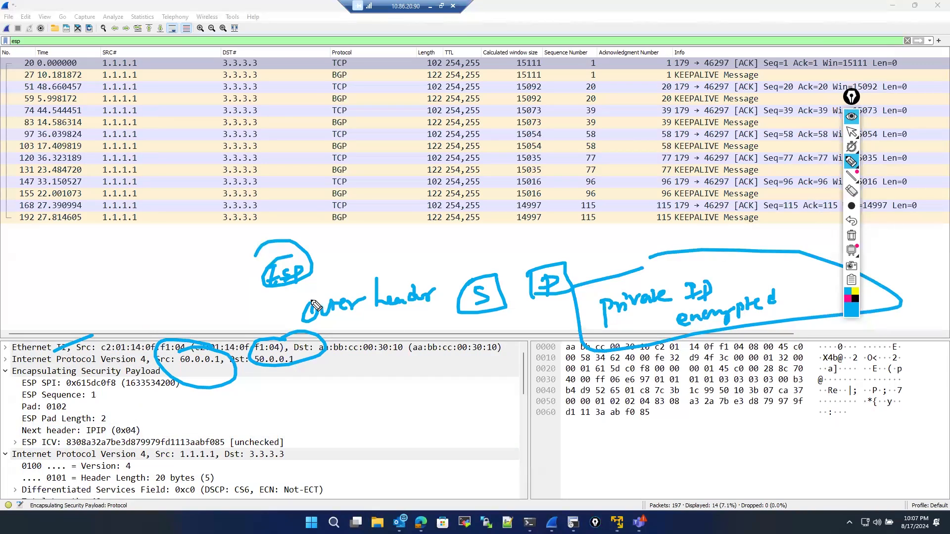
drag(295, 312, 266, 305)
drag(226, 380, 270, 400)
mouse_move(295, 365)
mouse_down()
mouse_move(270, 400)
mouse_move(296, 412)
mouse_move(367, 395)
mouse_up()
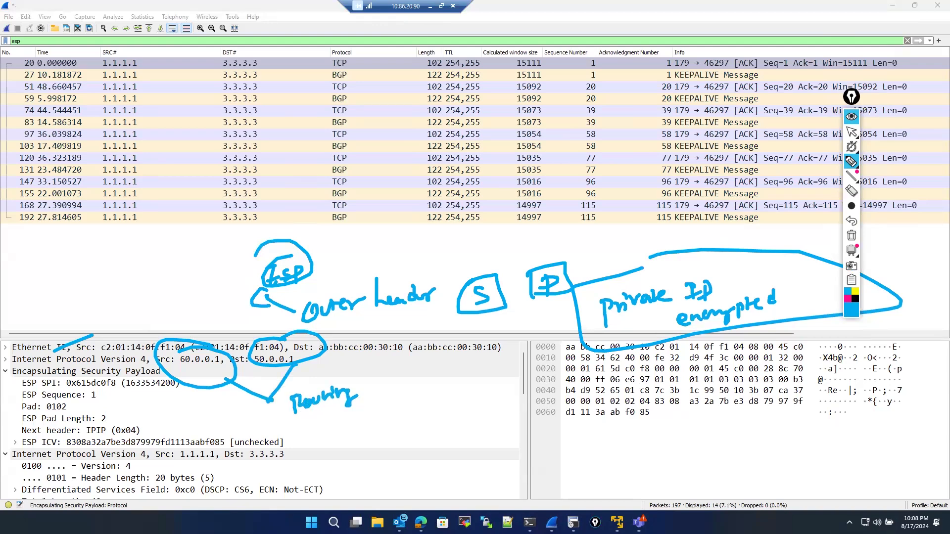
click(851, 235)
click(851, 132)
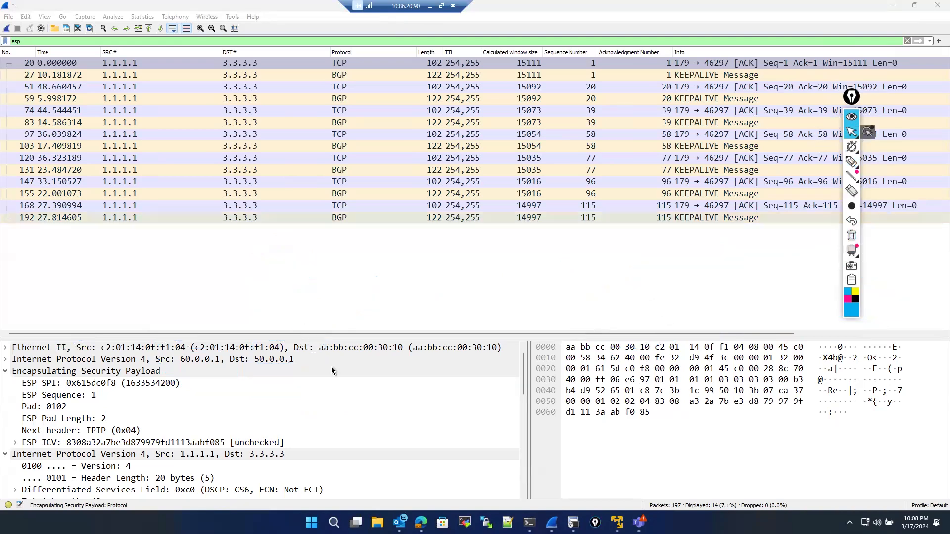
scroll(331, 367, down, 10)
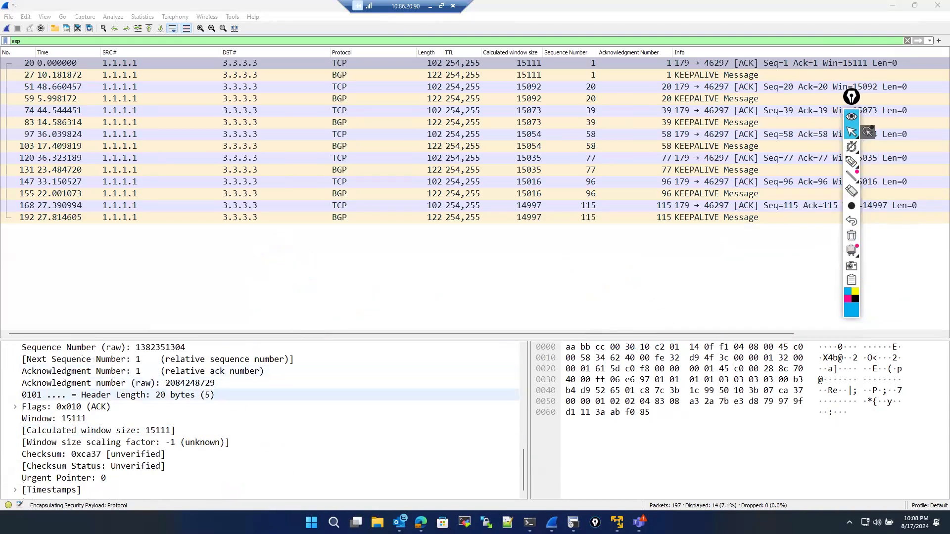
- Begin a ping to 1.1.1.1 in R3's console and filter the capture to icmp
click(573, 522)
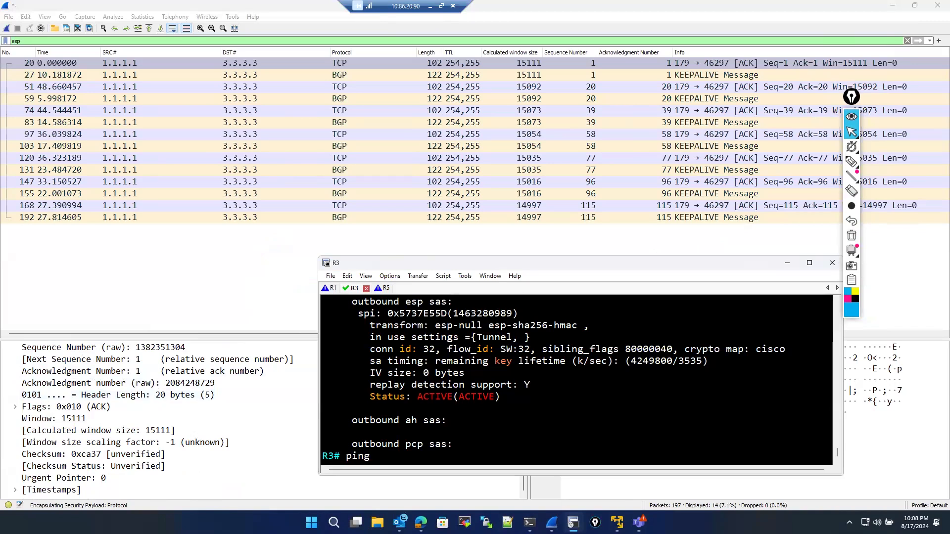
text(ping 1.1.1.1)
click(908, 41)
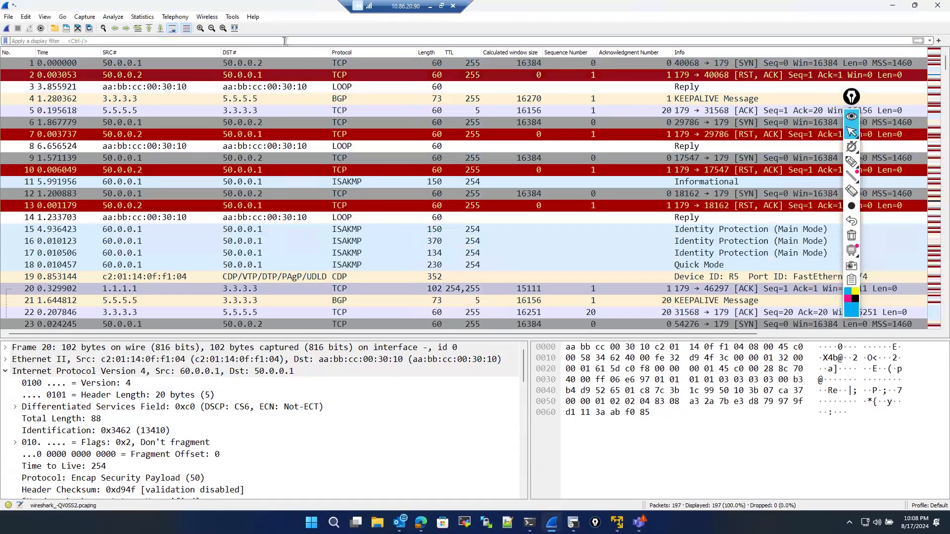
text(icmp)
key(Return)
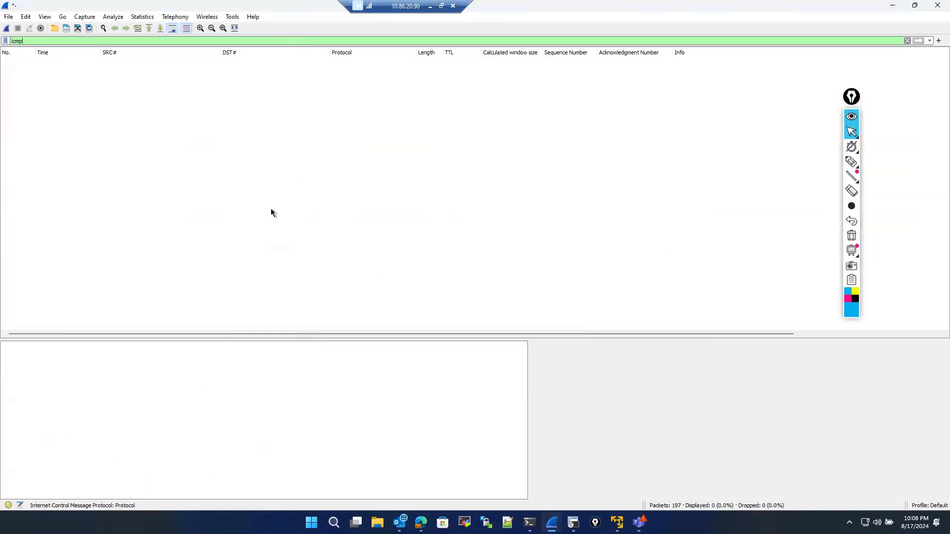
- Ping 1.1.1.1 from R3 using source address 3.3.3.3
click(574, 520)
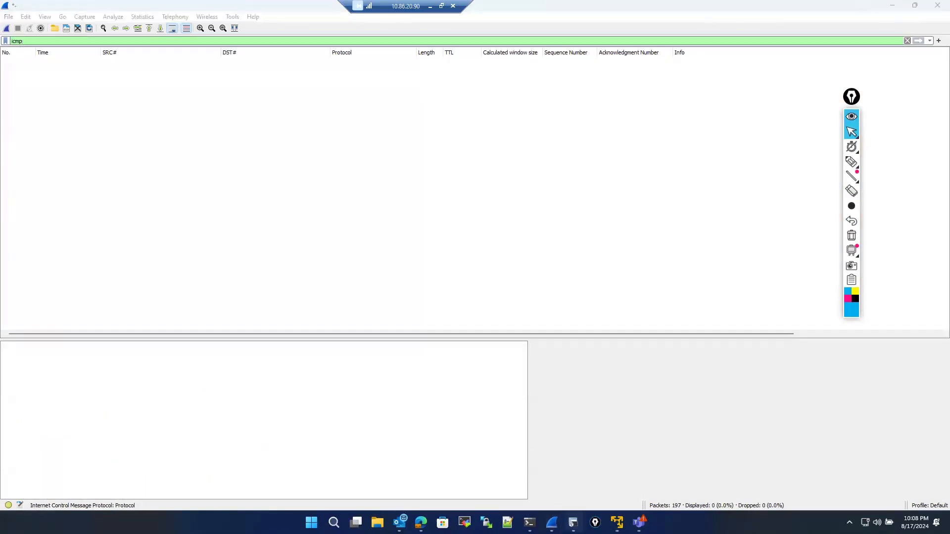
click(574, 522)
click(573, 522)
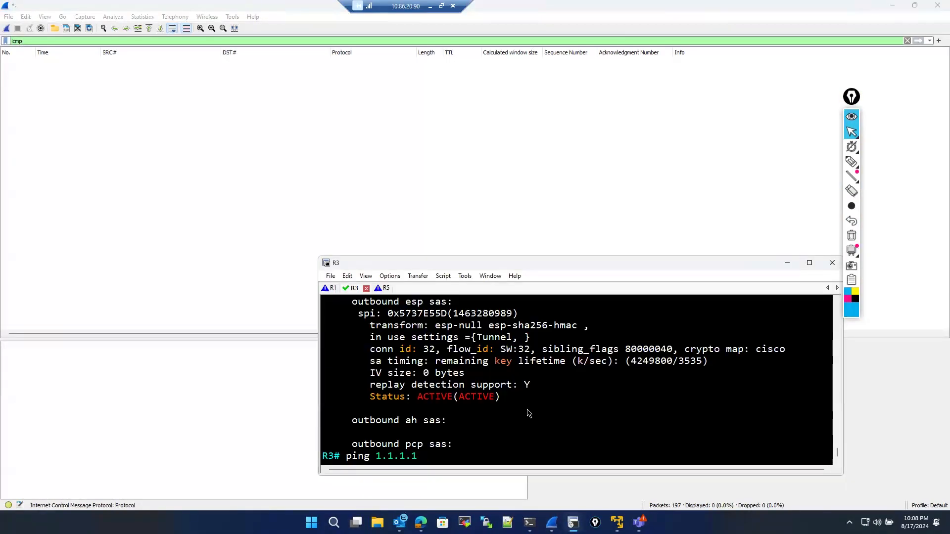
key(Tab)
text(3.3)
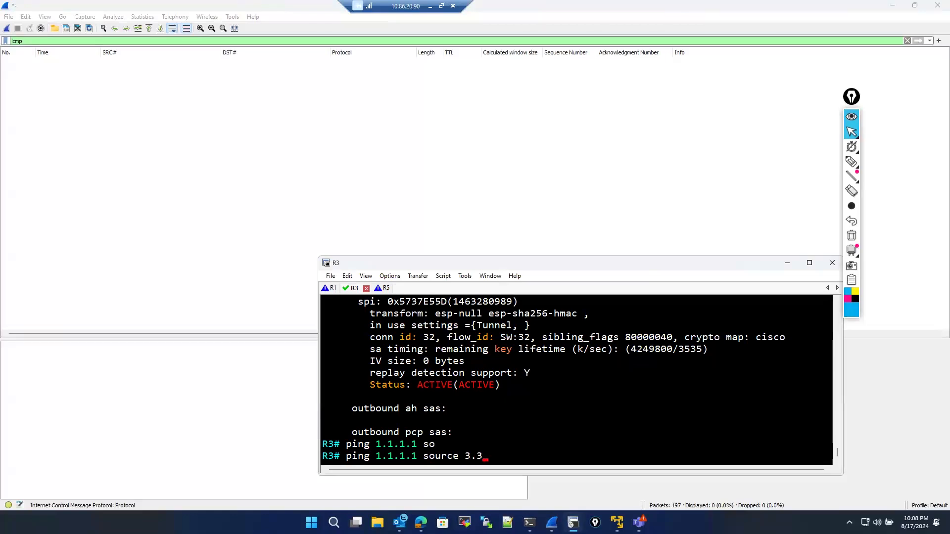
text(.3.3)
key(Return)
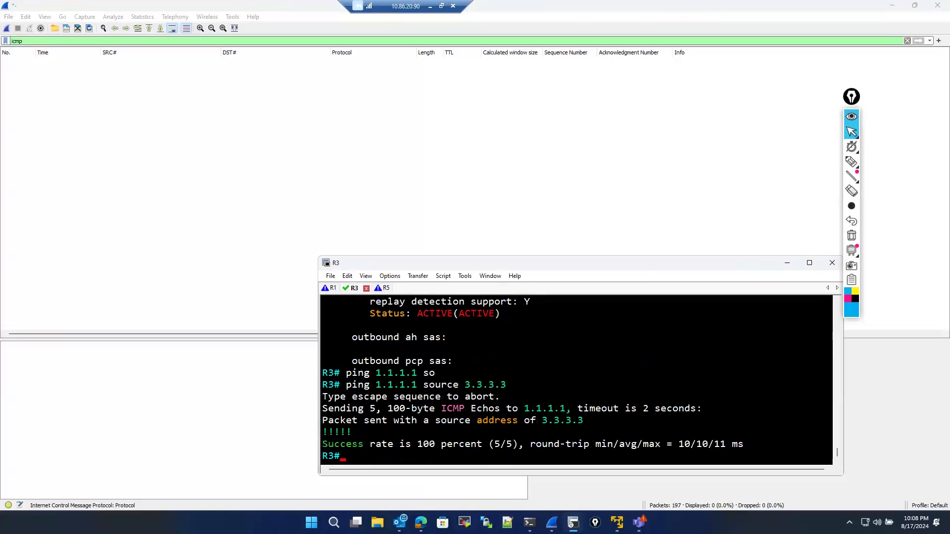
- Clear the display filter and quit Wireshark without saving the captured packets
click(906, 42)
click(907, 42)
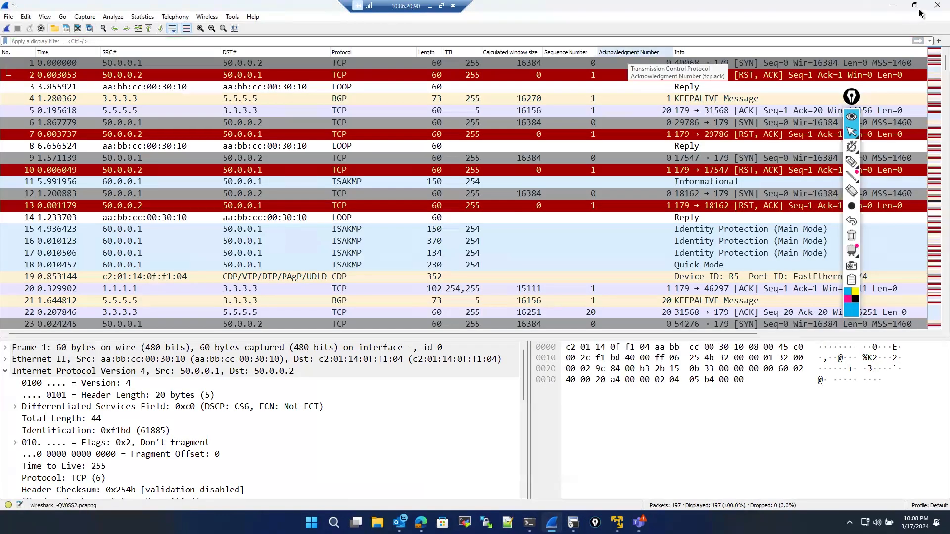
click(937, 5)
click(481, 272)
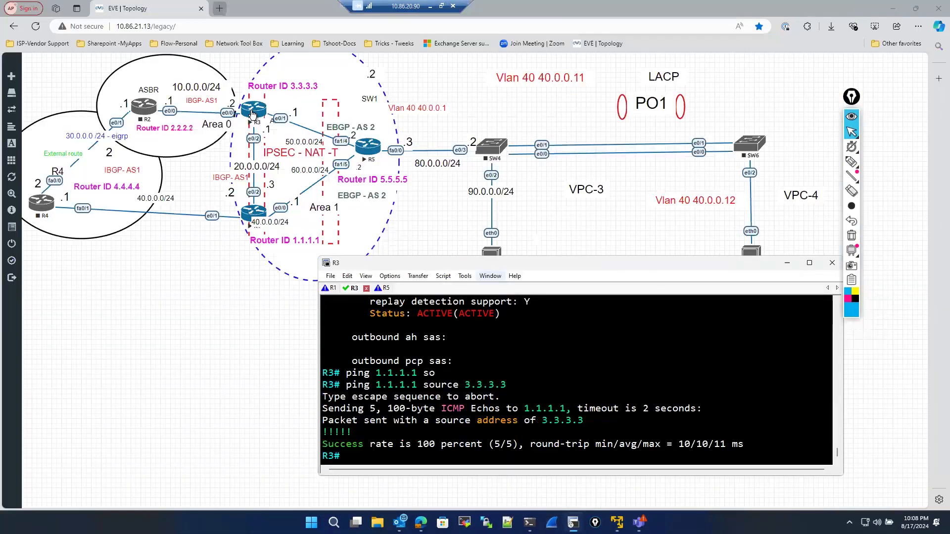
- Start a new Wireshark capture on R3's e0/1 interface from the topology, then return to R3's console
right_click(252, 114)
click(279, 186)
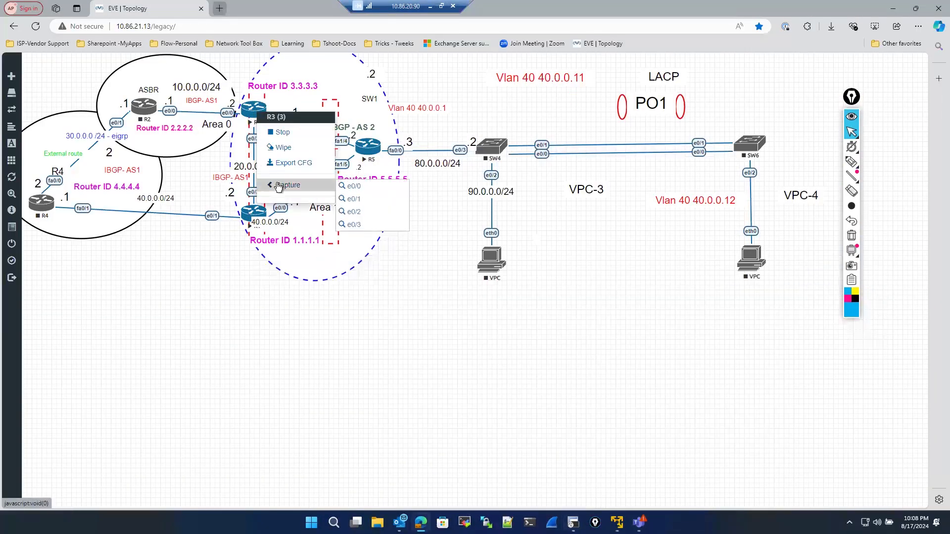
click(358, 201)
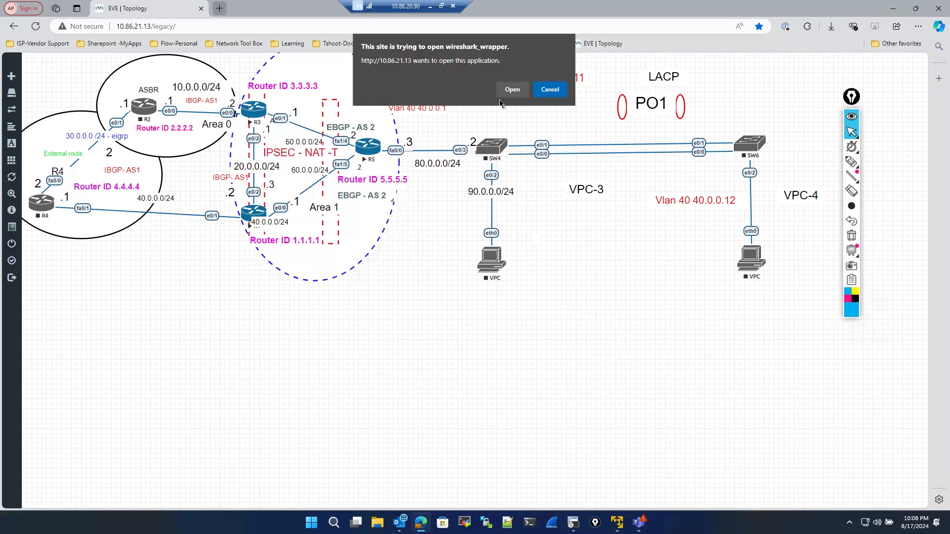
click(512, 90)
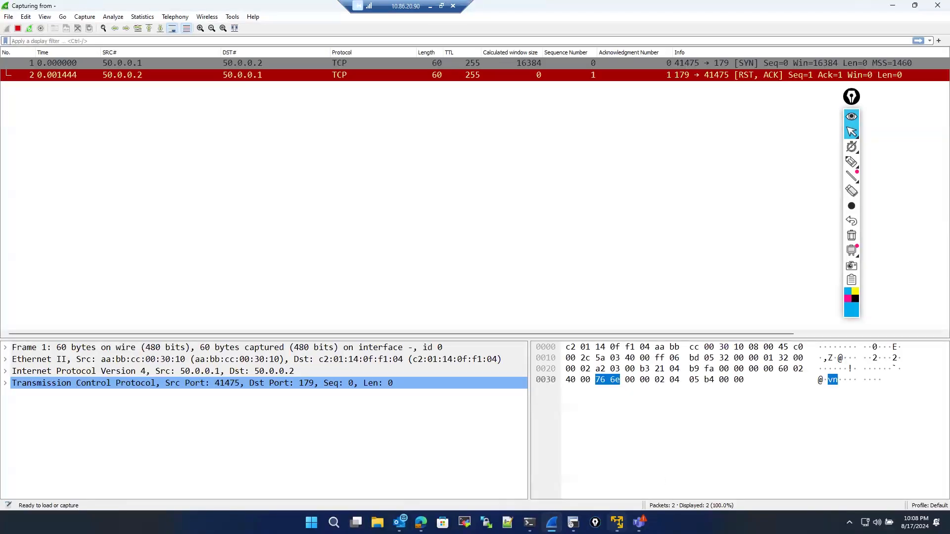
click(573, 523)
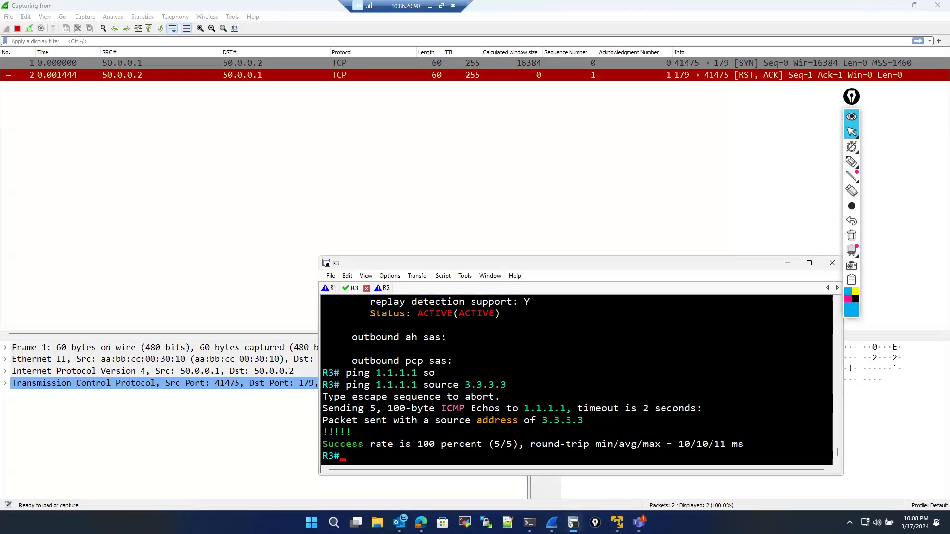
- Repeat the ping to 1.1.1.1 from source 3.3.3.3 in R3's console, then minimize the console window
key(Up)
key(Return)
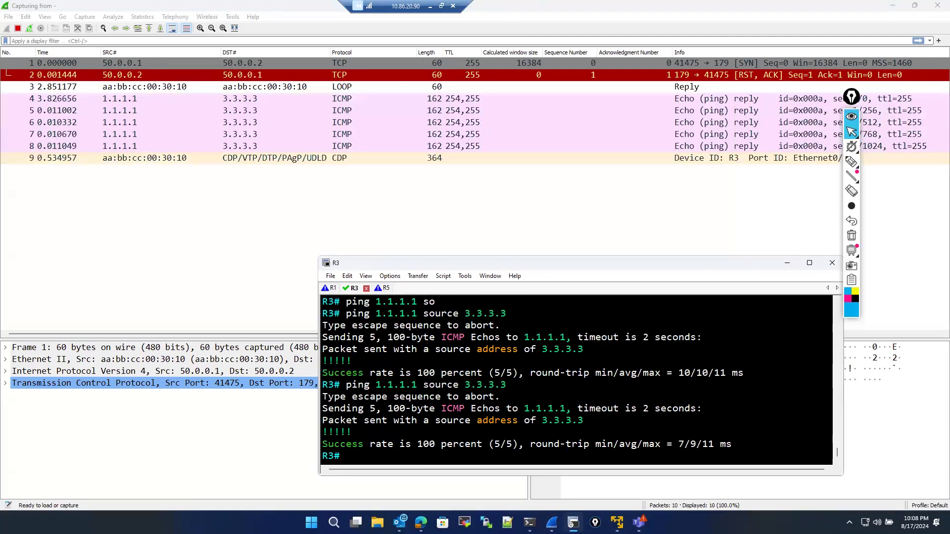
click(787, 263)
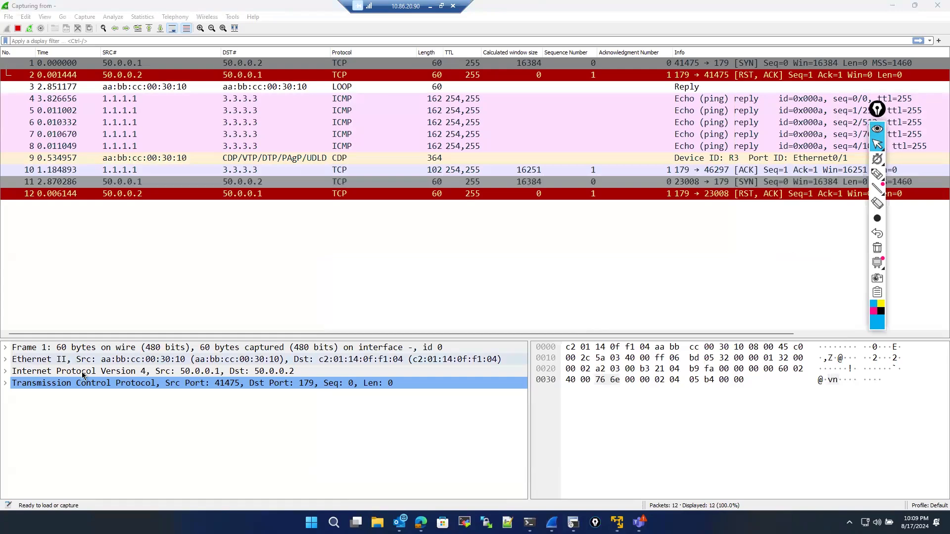
- Inspect the captured TCP and ICMP echo reply packets' protocol headers and data payload in the packet details
click(6, 383)
scroll(20, 438, down, 4)
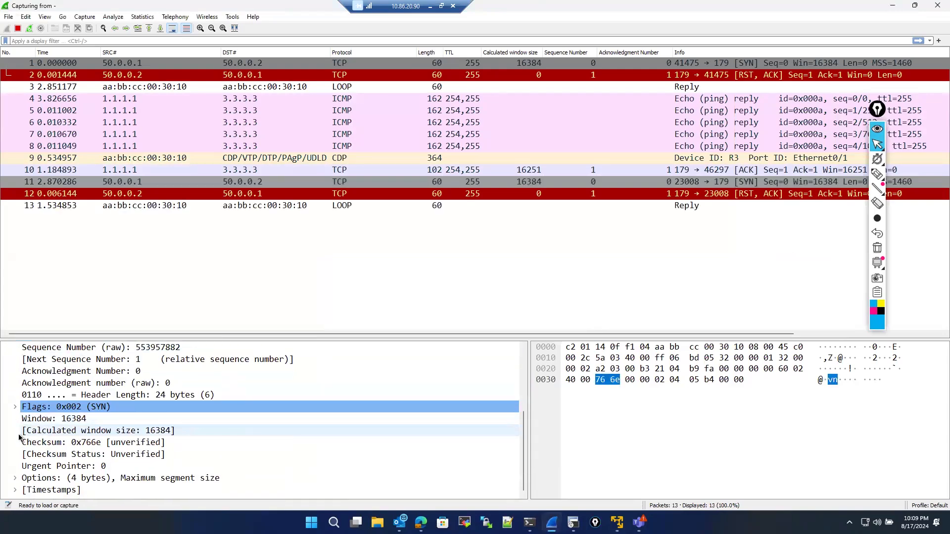
scroll(70, 419, up, 2)
scroll(69, 418, up, 2)
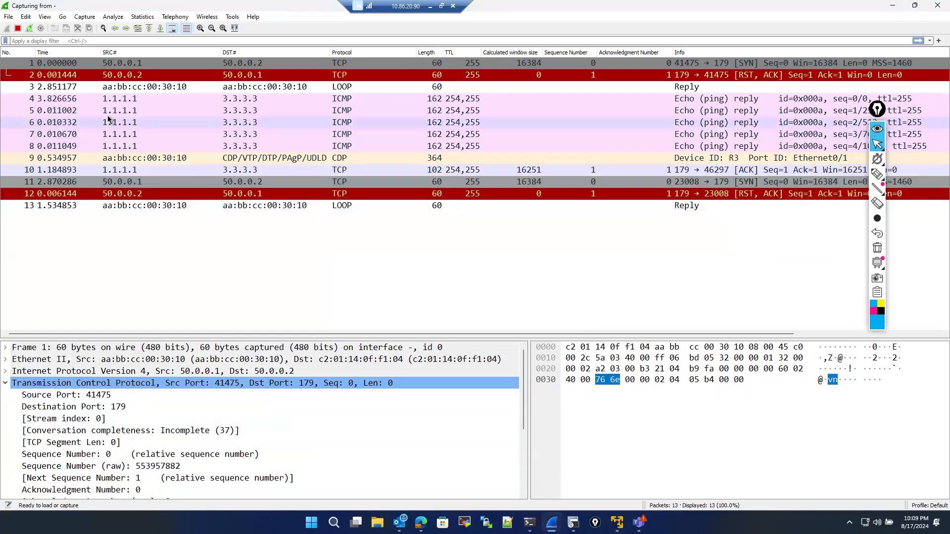
click(113, 100)
click(7, 407)
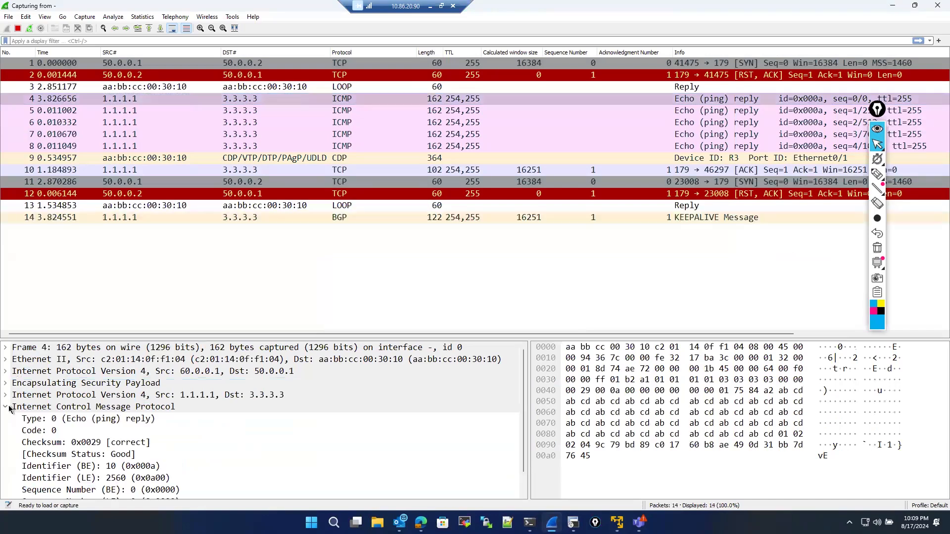
scroll(22, 422, down, 1)
click(15, 490)
scroll(99, 436, down, 1)
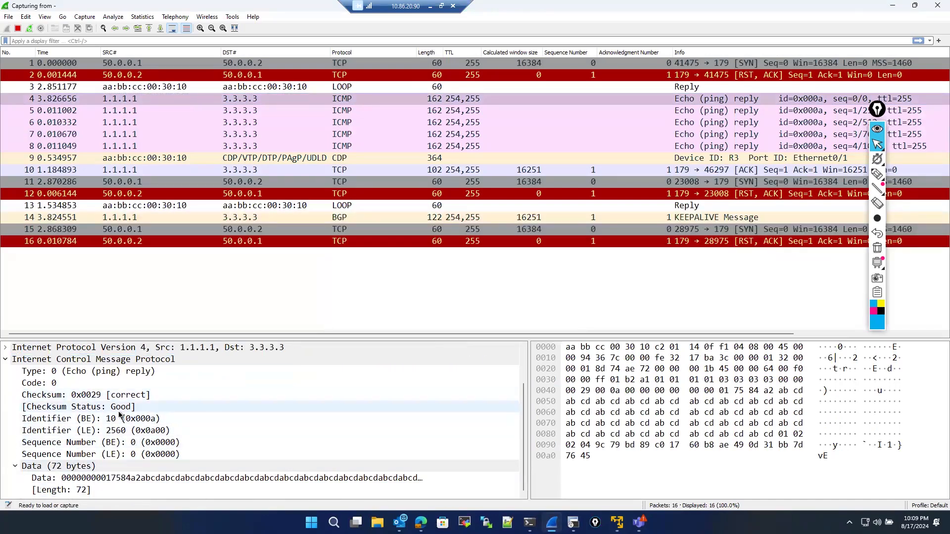
scroll(210, 420, up, 2)
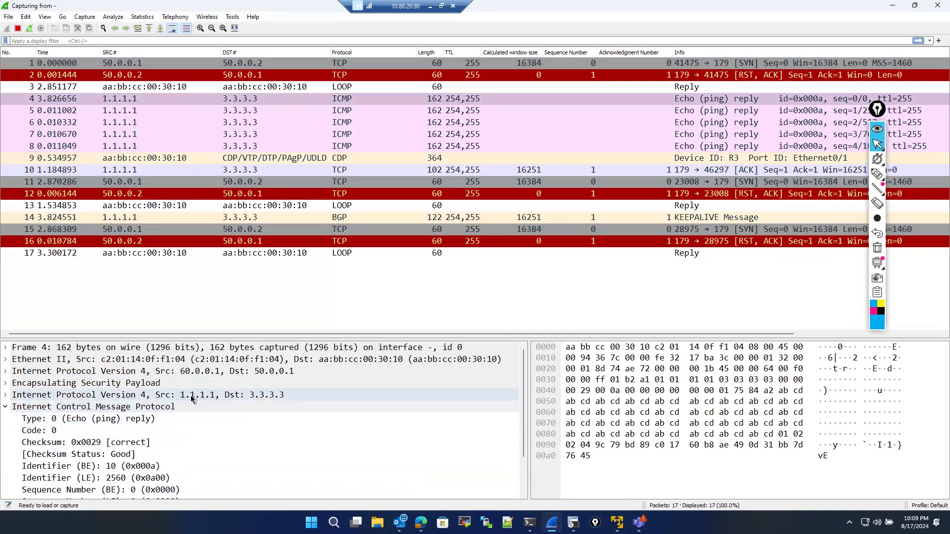
scroll(149, 446, down, 2)
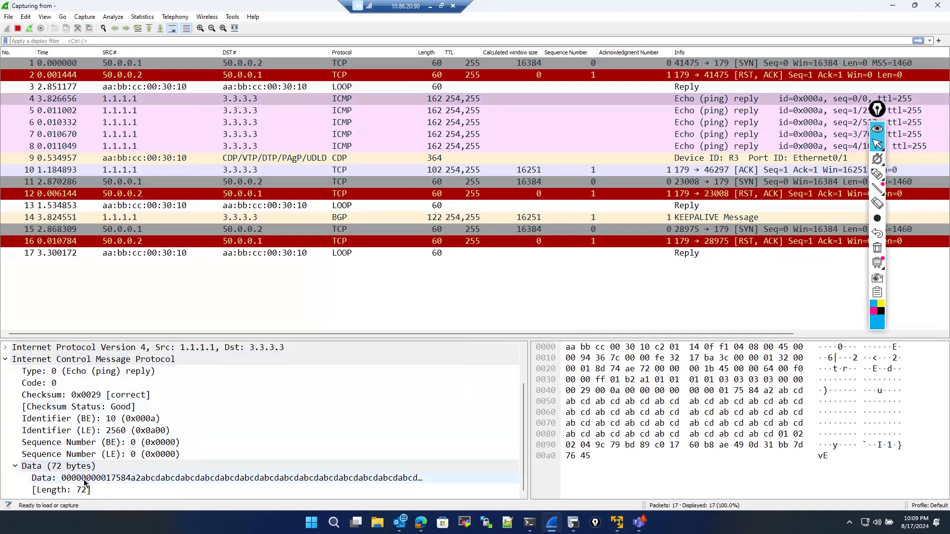
click(136, 480)
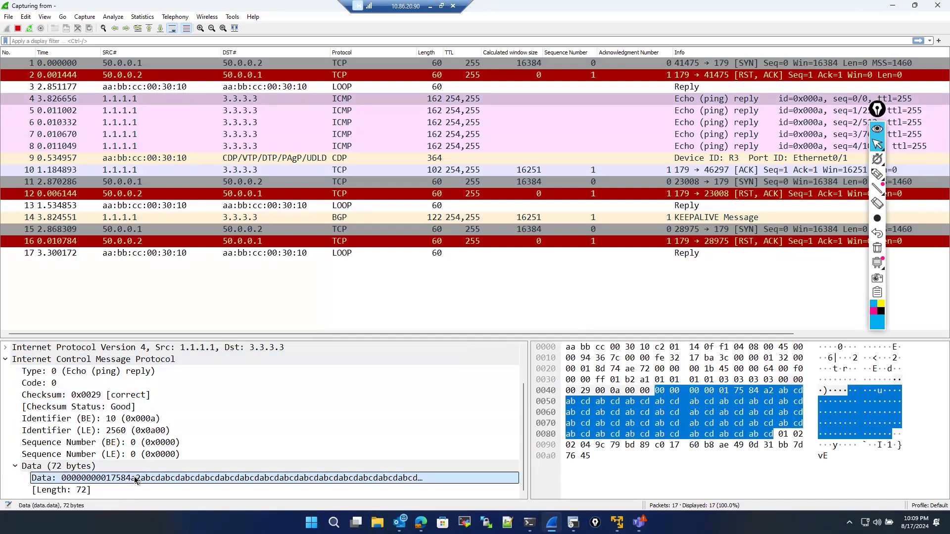
scroll(157, 424, up, 1)
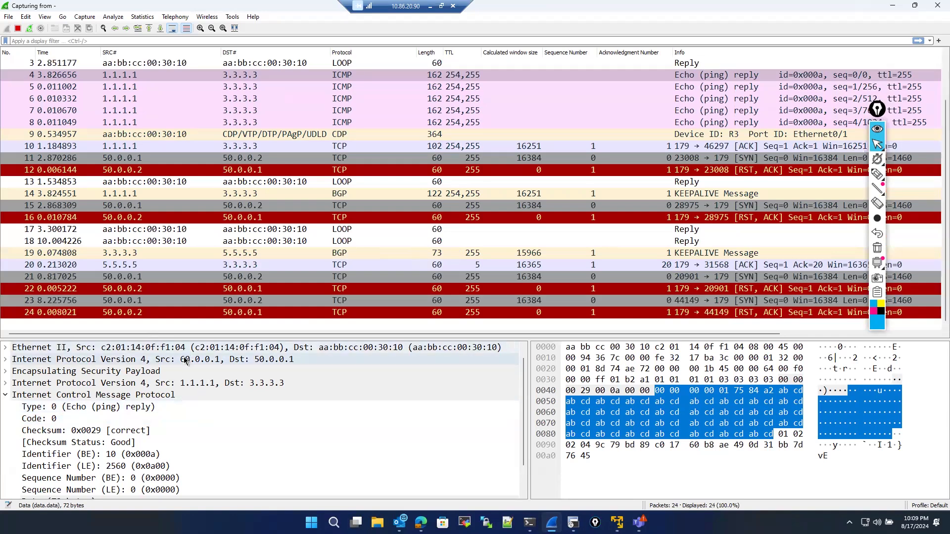
- Select other ICMP echo reply packets and examine their outer IP header details
click(187, 360)
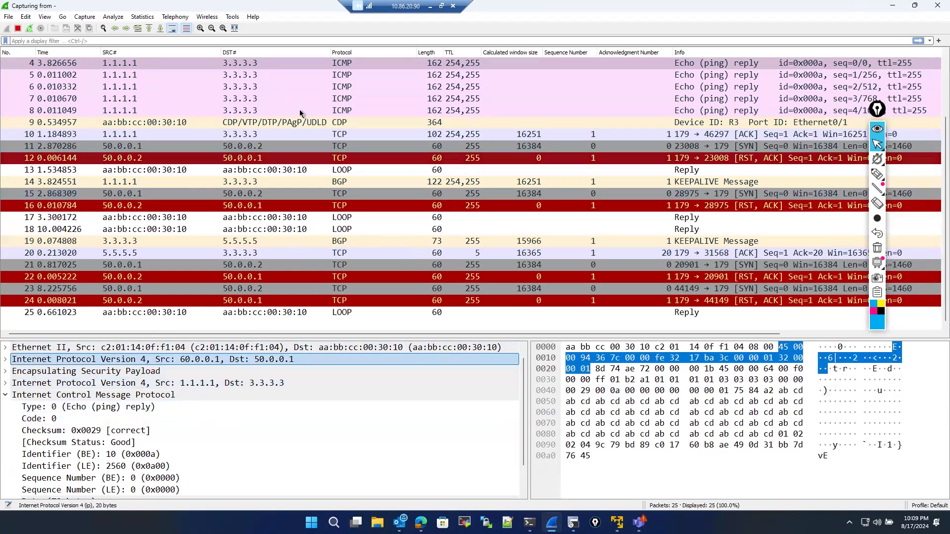
click(280, 90)
click(261, 99)
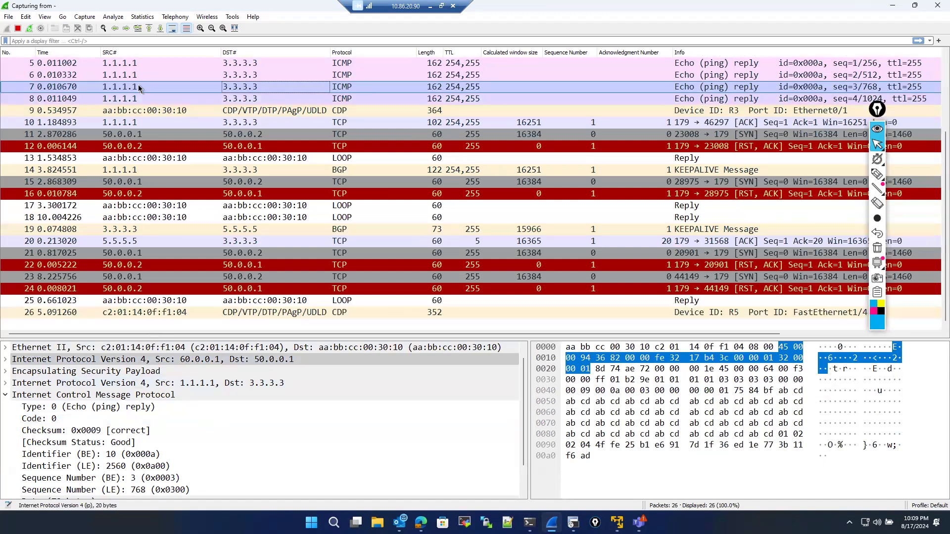
scroll(135, 125, up, 3)
click(259, 115)
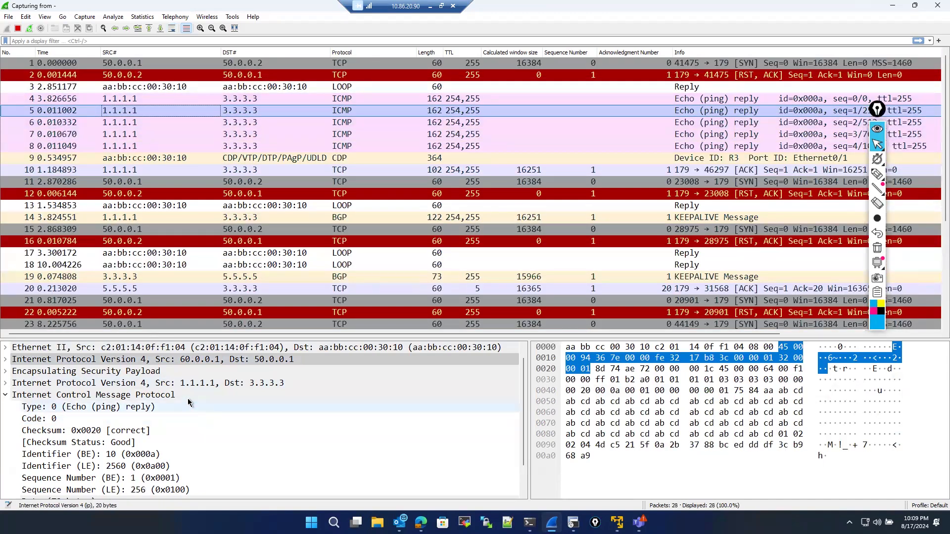
scroll(196, 384, up, 1)
click(197, 374)
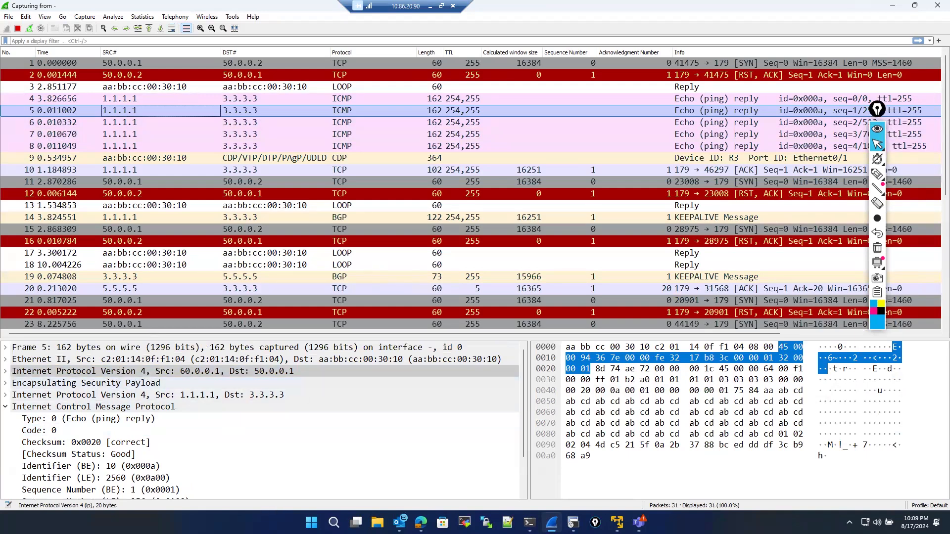
scroll(304, 382, down, 2)
scroll(209, 438, up, 2)
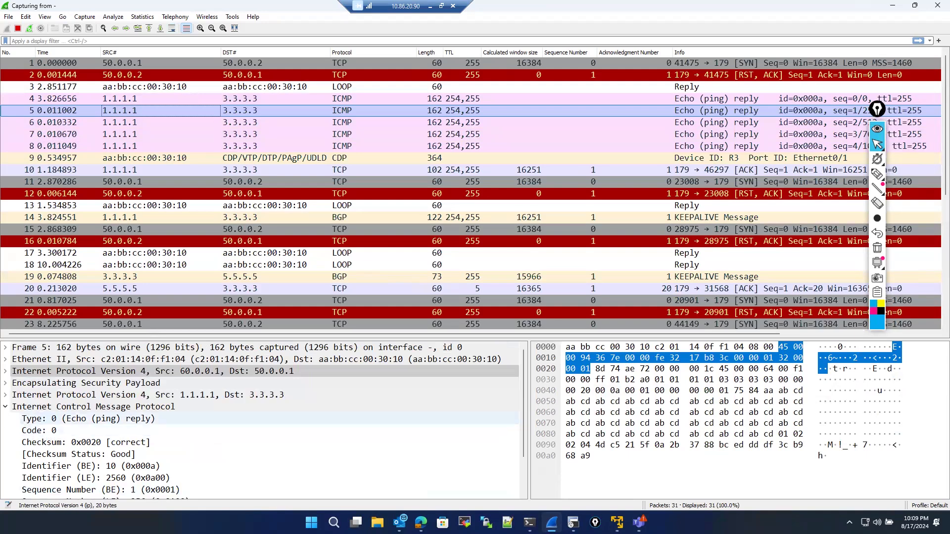
- Expand and examine the Encapsulating Security Payload fields and outer IP header of the selected echo reply
click(5, 383)
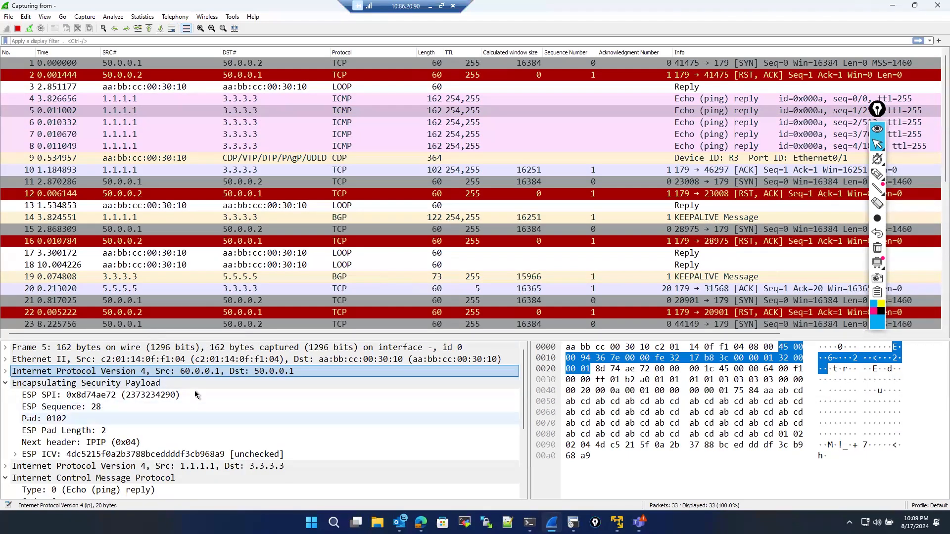
scroll(146, 439, down, 2)
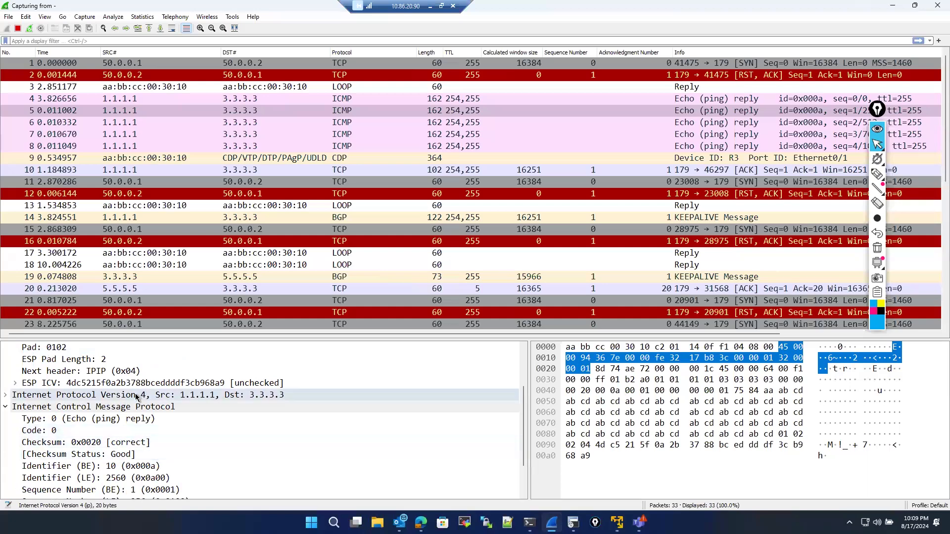
scroll(136, 402, down, 2)
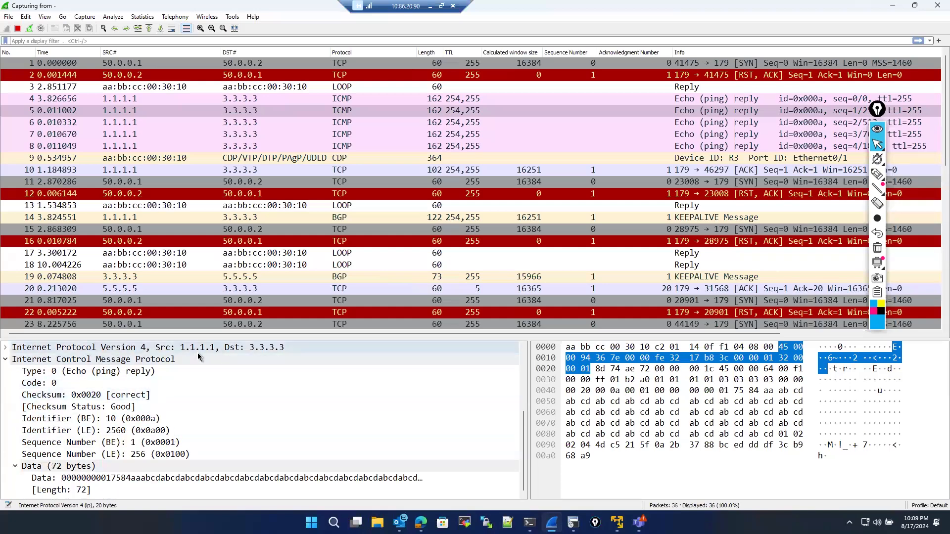
click(7, 349)
scroll(124, 435, up, 4)
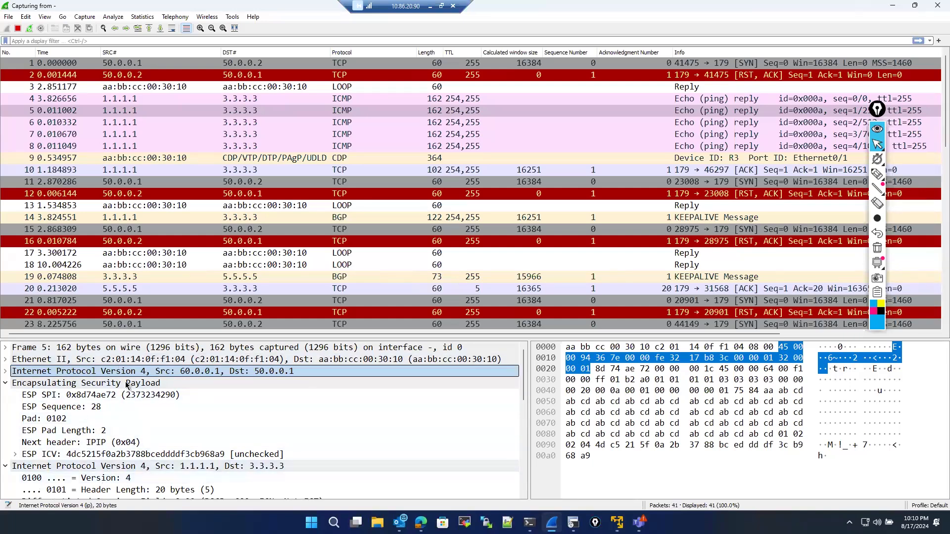
double_click(15, 371)
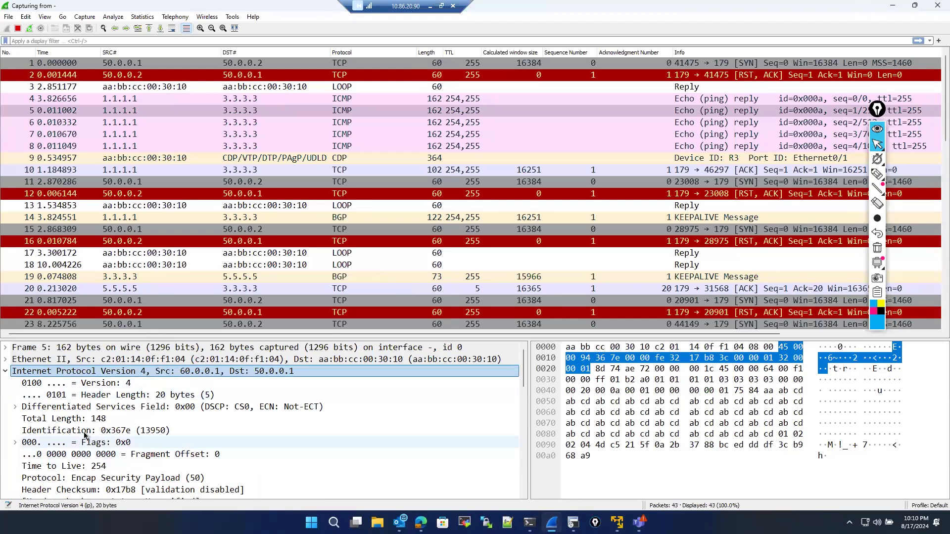
scroll(84, 436, down, 10)
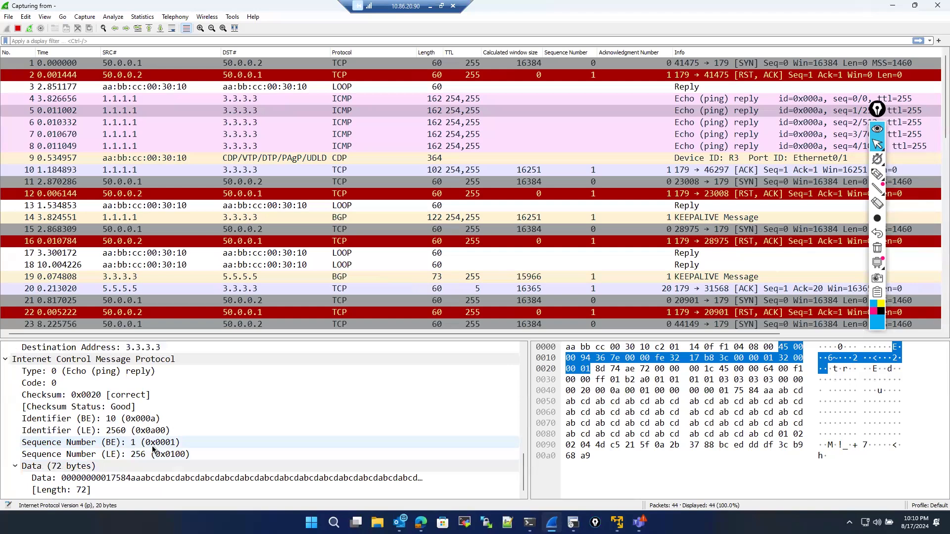
scroll(147, 440, up, 3)
scroll(147, 440, up, 5)
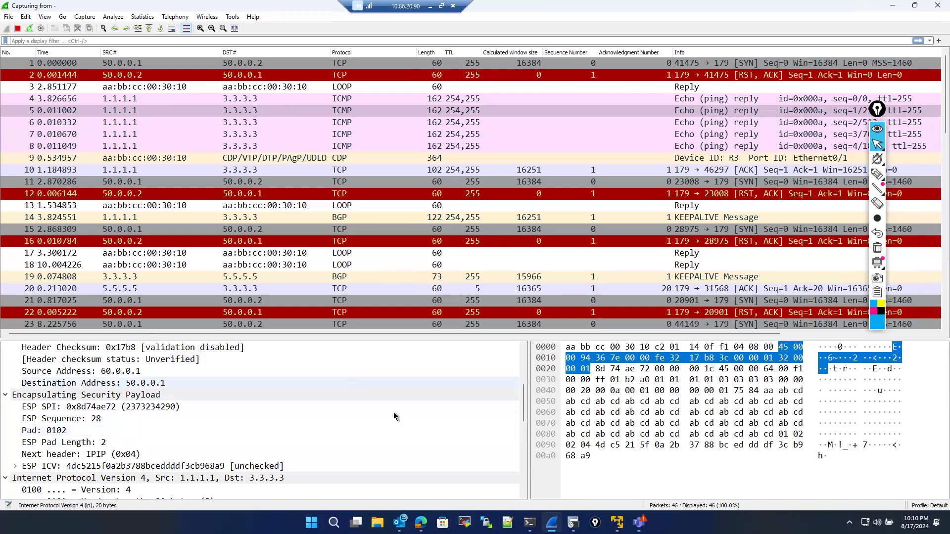
- Switch to R3's console, maximize it, and run show crypto ipsec sa
click(573, 522)
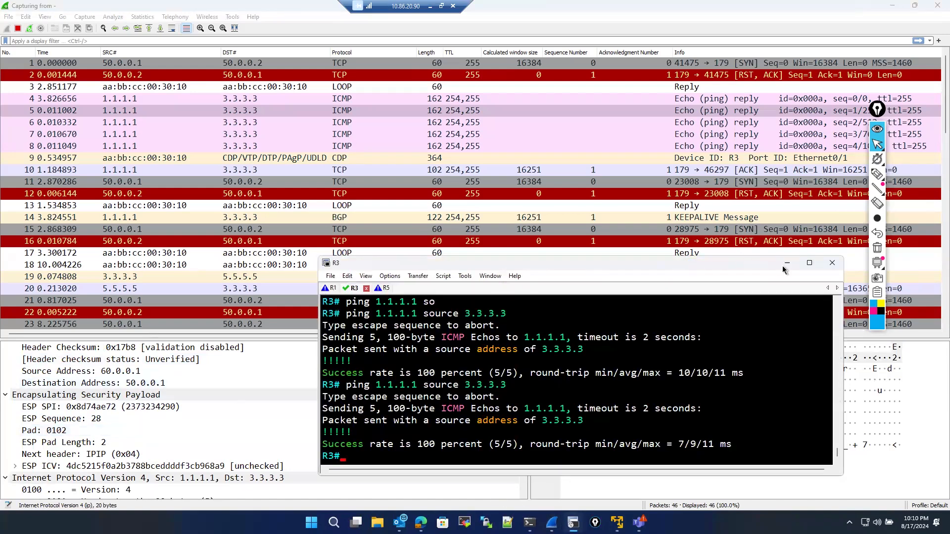
mouse_move(808, 269)
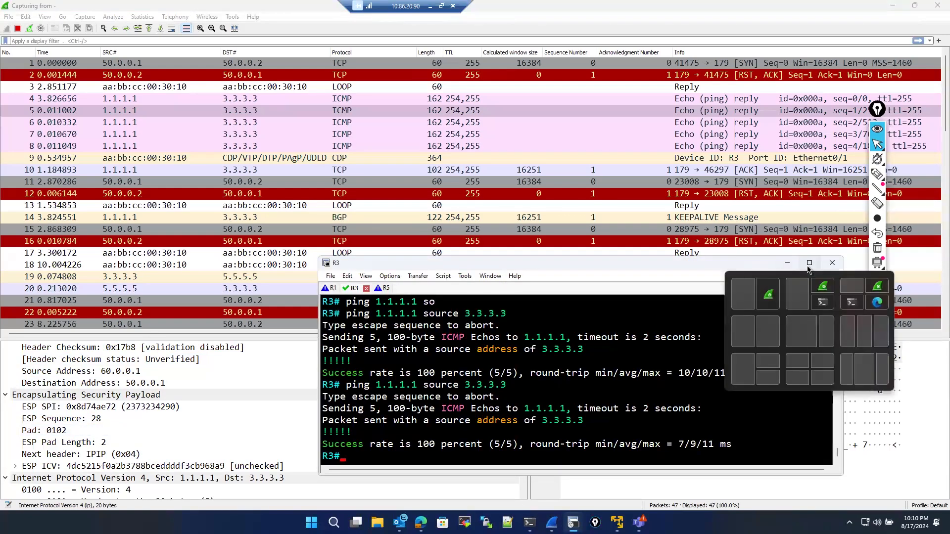
click(809, 264)
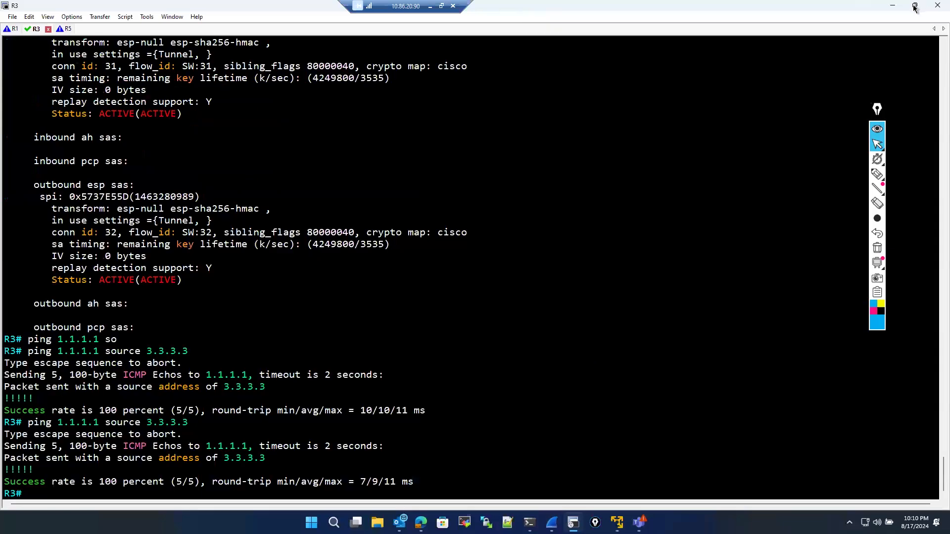
text(sho)
key(Tab)
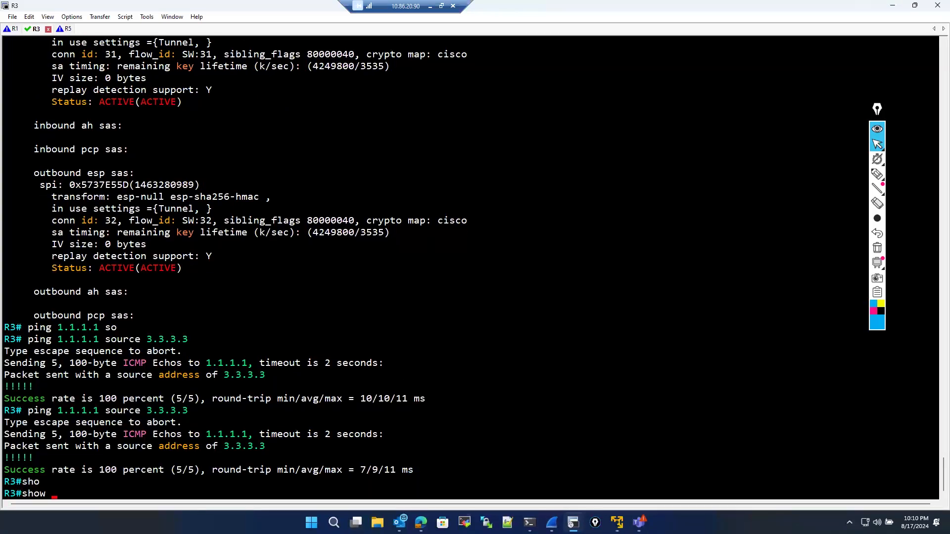
key(BackSpace)
key(BackSpace)
key(BackSpace)
key(BackSpace)
text(sho)
key(Tab)
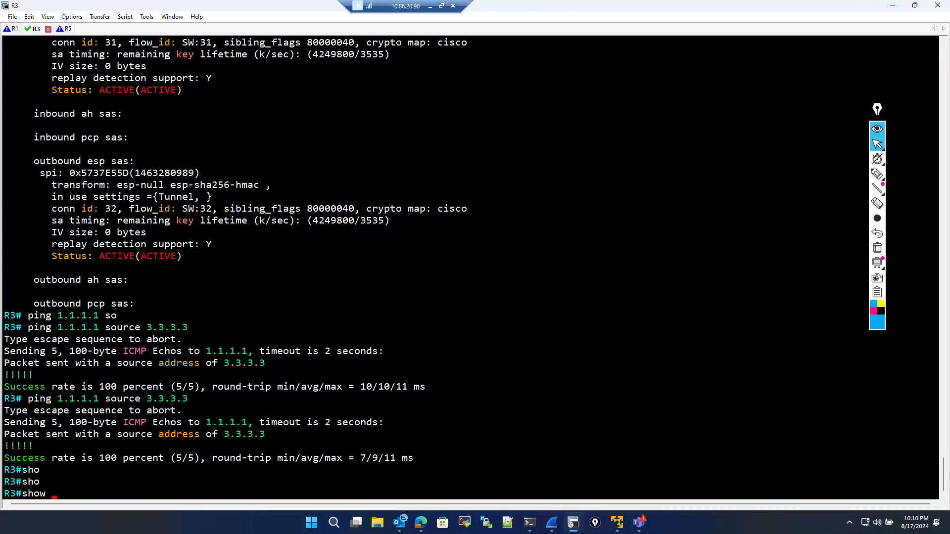
text(cr)
key(Tab)
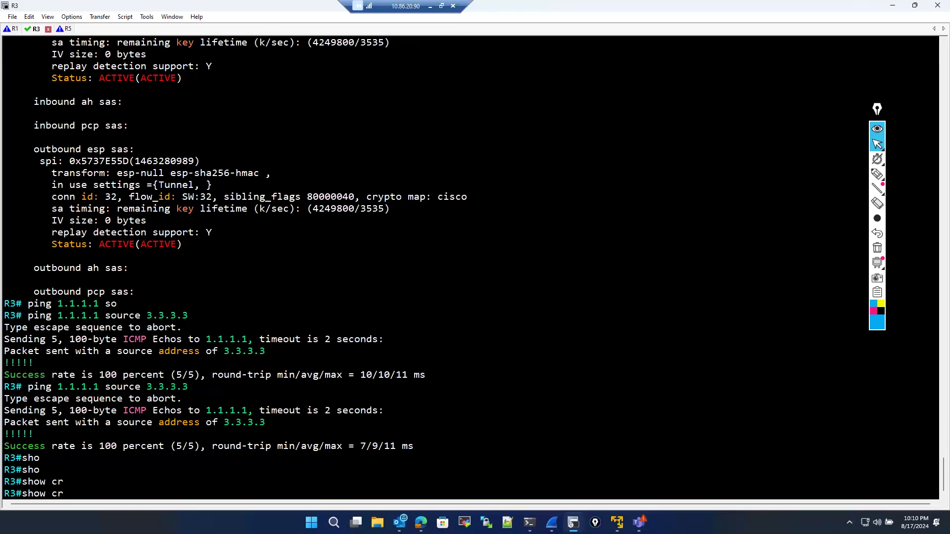
text(y)
key(Tab)
text(i)
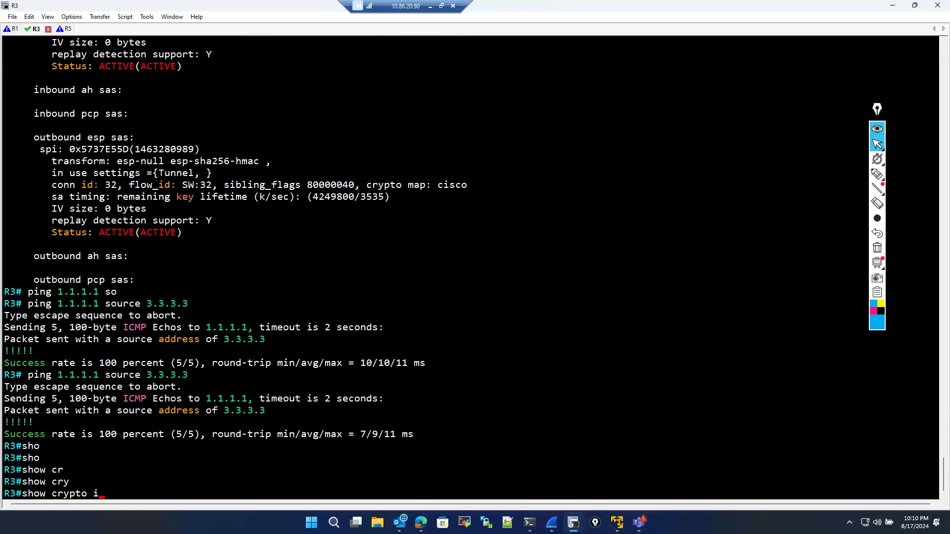
text(p)
key(Tab)
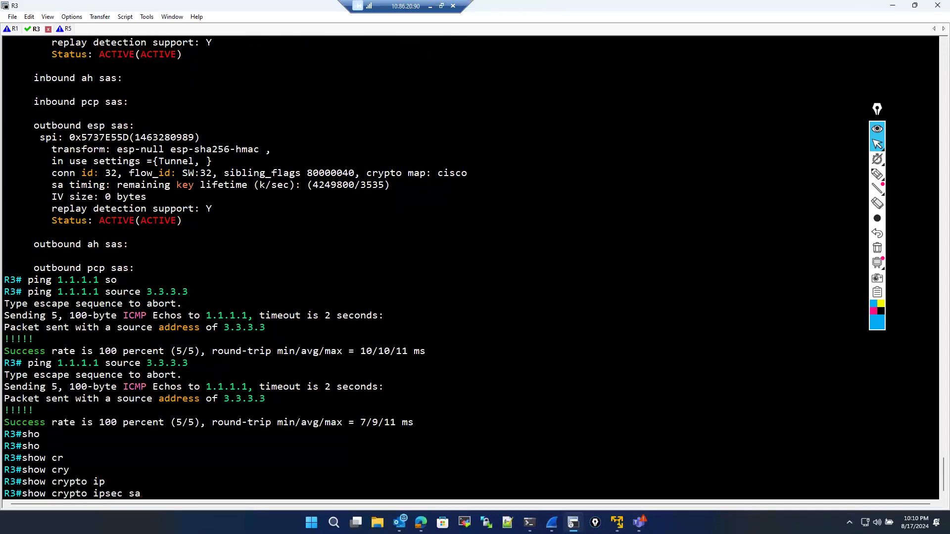
key(Return)
key(space)
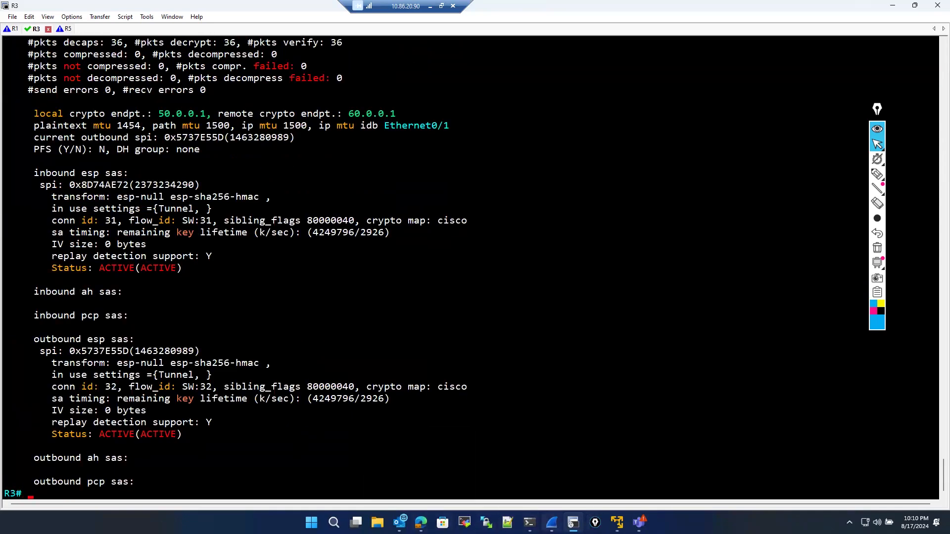
- Return to Wireshark and examine the ESP SPI of the first ICMP echo reply packet
click(552, 522)
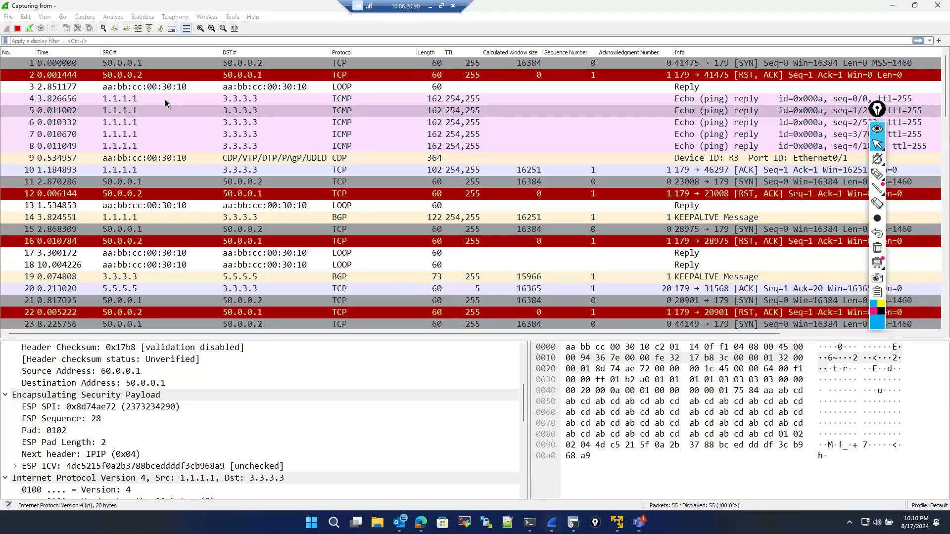
key(Up)
scroll(174, 411, down, 3)
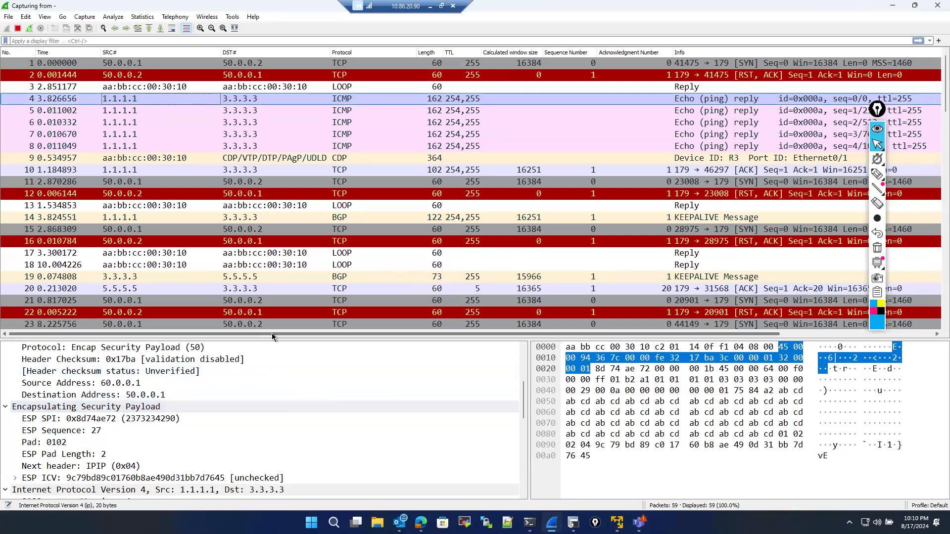
click(877, 174)
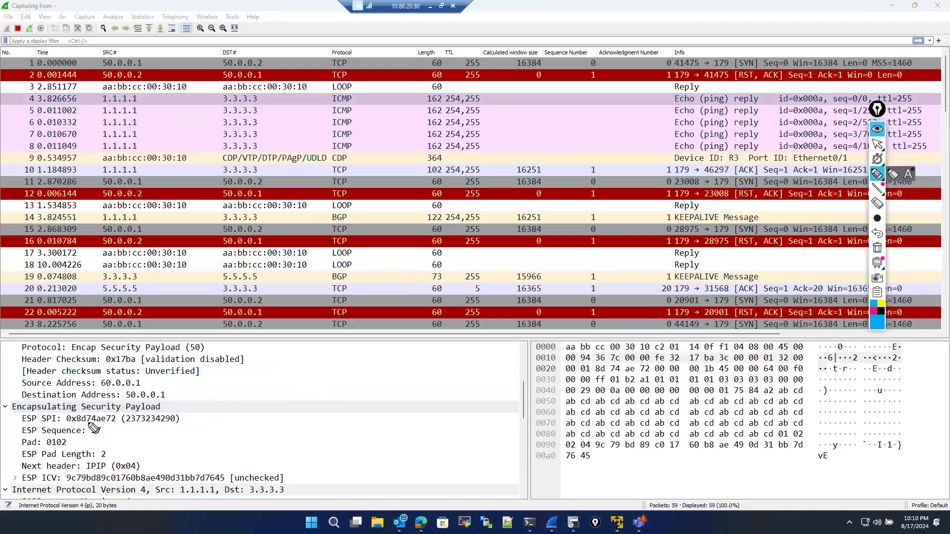
drag(61, 427, 63, 418)
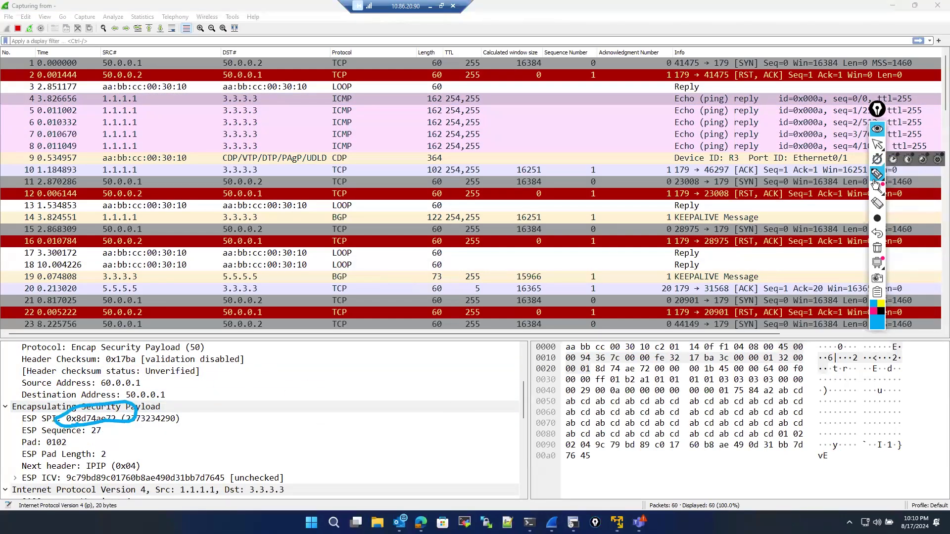
- Switch to R3's console, restore it as a window over Wireshark, and scroll its output to the inbound ESP SA
click(878, 248)
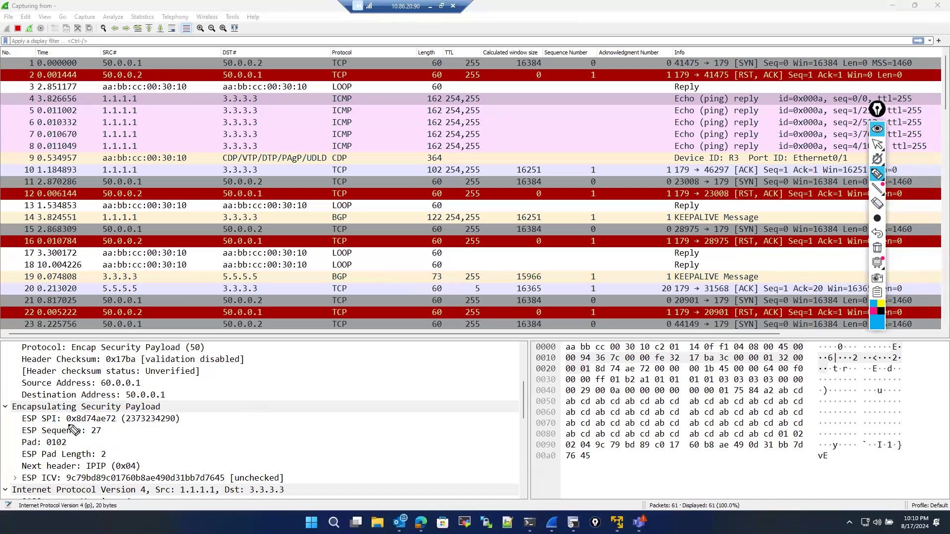
mouse_move(72, 429)
mouse_down()
mouse_move(131, 427)
mouse_move(60, 416)
mouse_move(84, 429)
mouse_up()
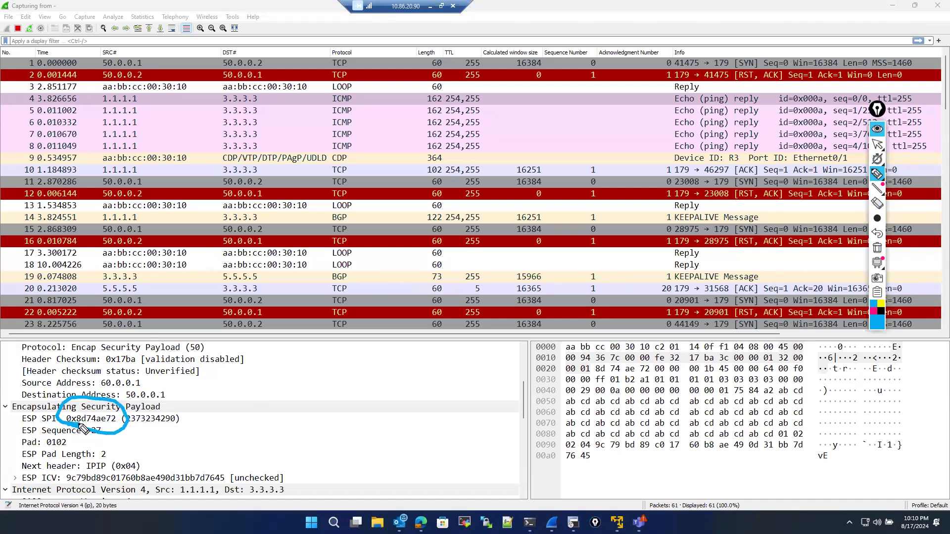
click(878, 145)
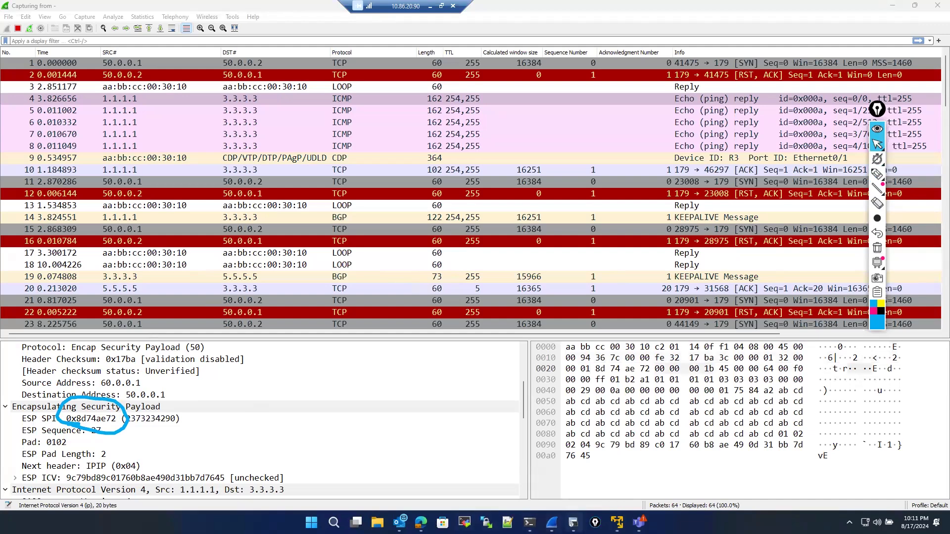
click(573, 523)
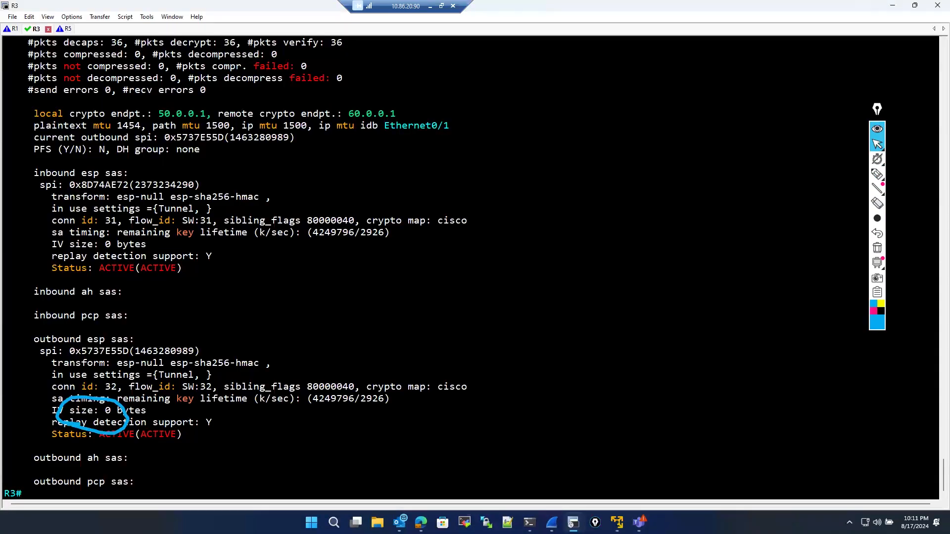
mouse_move(914, 9)
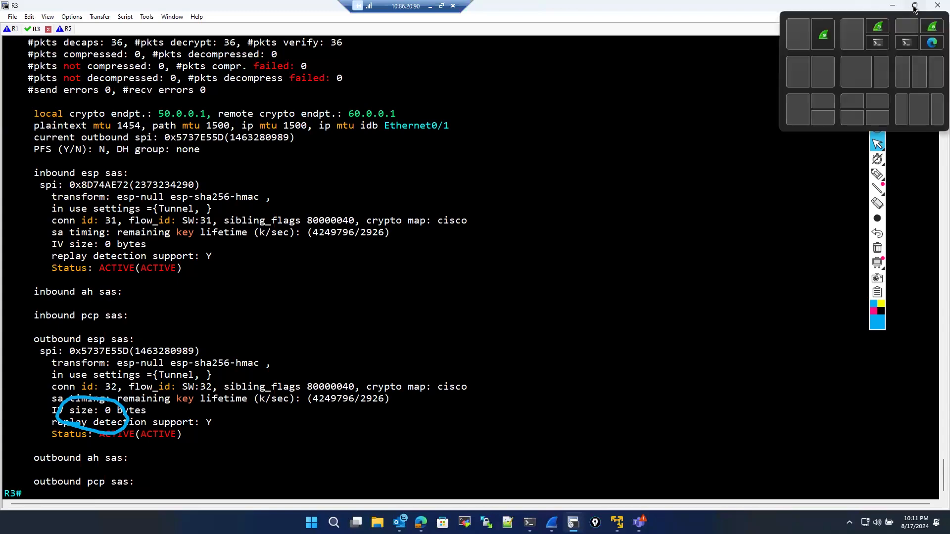
click(915, 7)
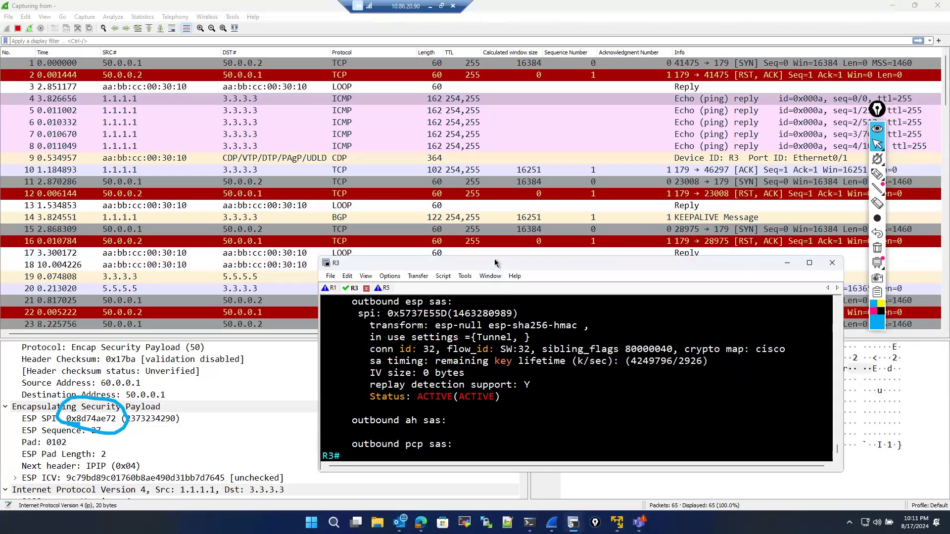
drag(495, 263, 441, 263)
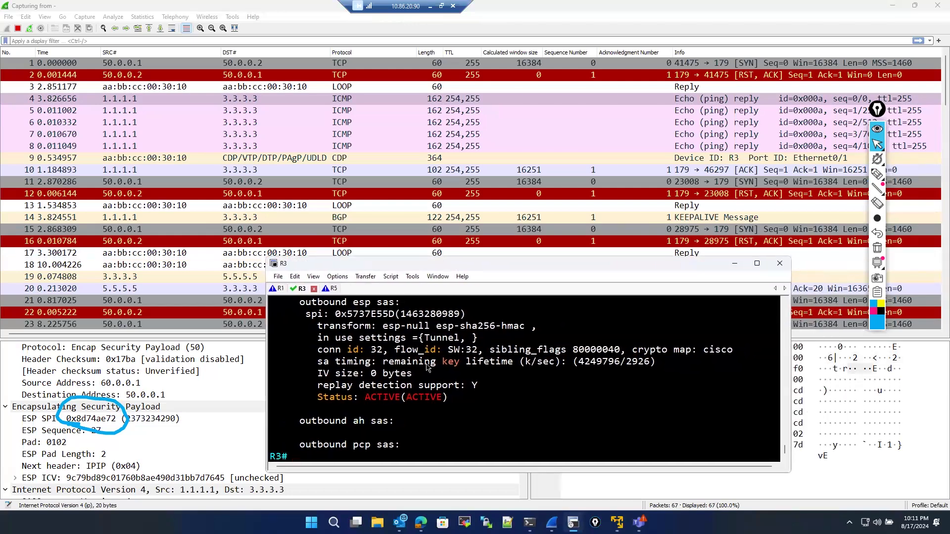
scroll(422, 365, up, 3)
scroll(422, 365, up, 5)
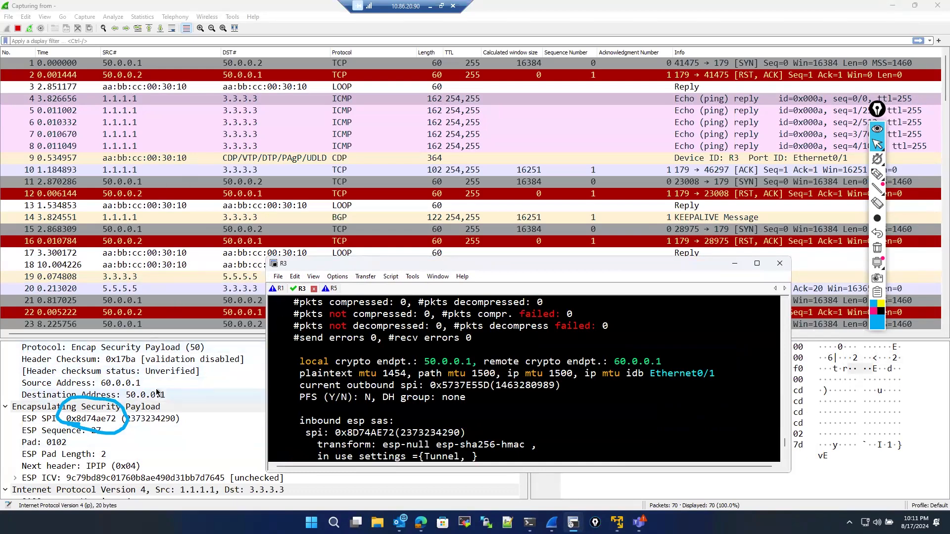
scroll(157, 393, up, 1)
scroll(157, 392, down, 2)
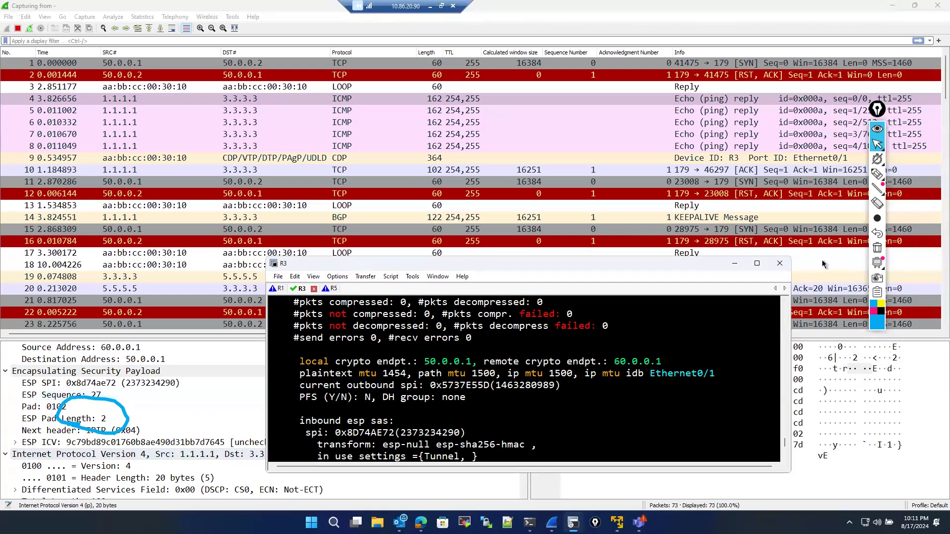
- Compare R3's inbound ESP SPI with the ESP SPI shown in the selected packet's details
click(877, 174)
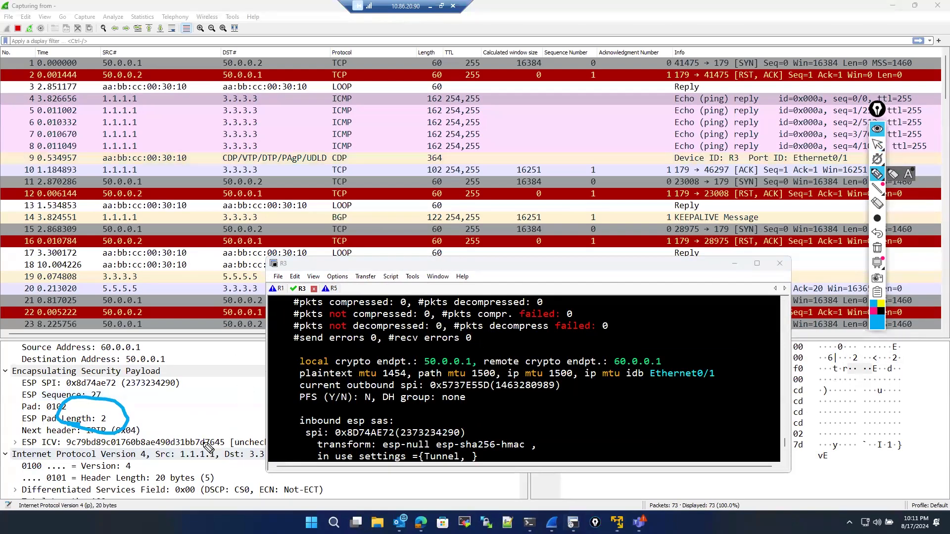
mouse_move(212, 442)
mouse_down()
mouse_move(183, 443)
mouse_move(218, 458)
mouse_move(206, 442)
mouse_up()
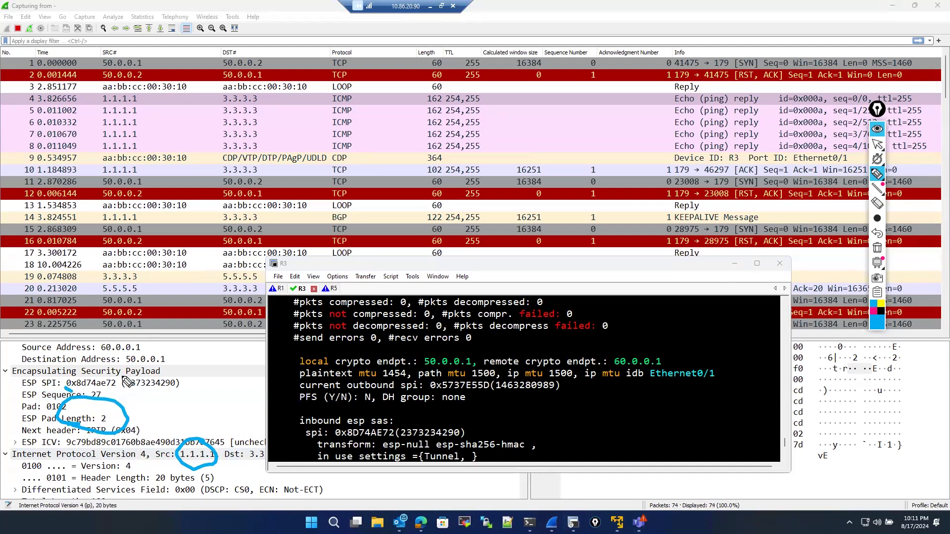
mouse_move(128, 382)
mouse_down()
mouse_move(111, 390)
mouse_move(376, 367)
mouse_move(434, 400)
mouse_move(381, 448)
mouse_move(362, 425)
mouse_move(404, 433)
mouse_up()
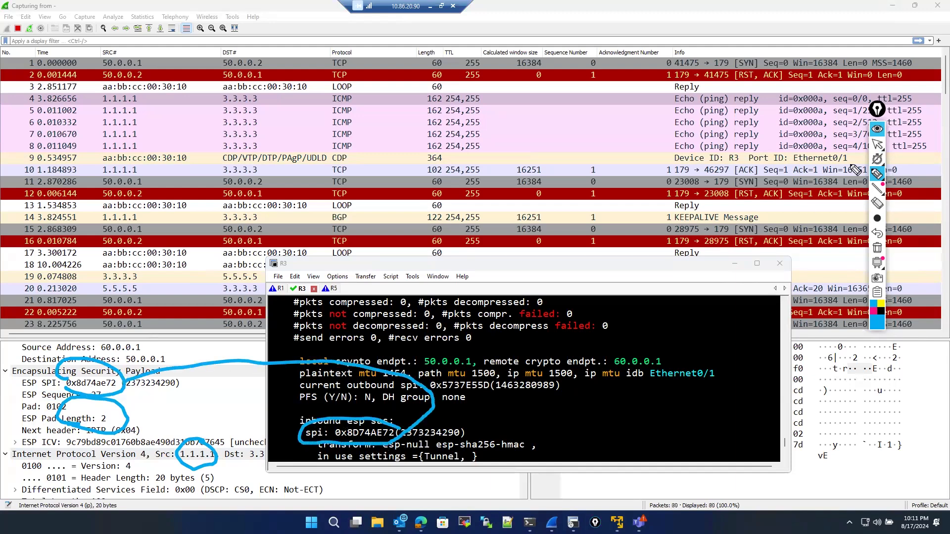
mouse_move(877, 178)
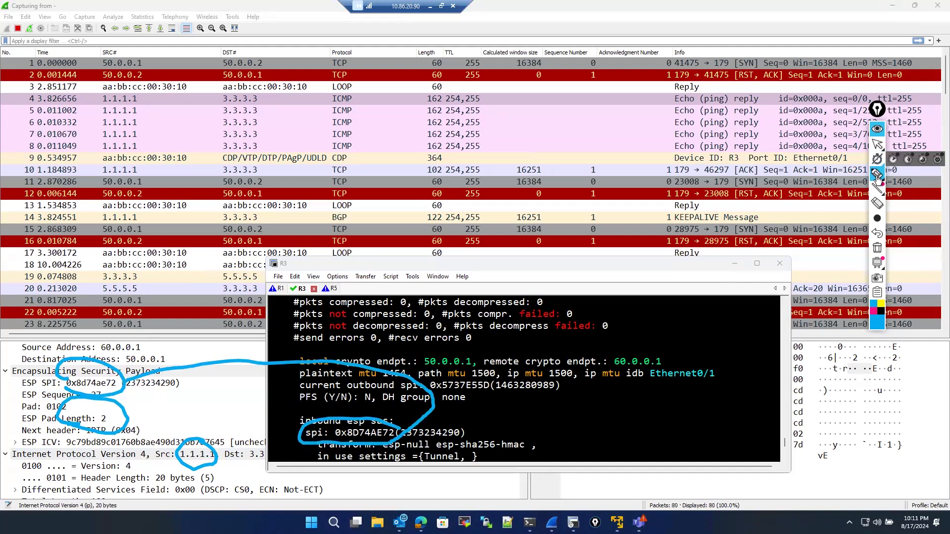
click(877, 247)
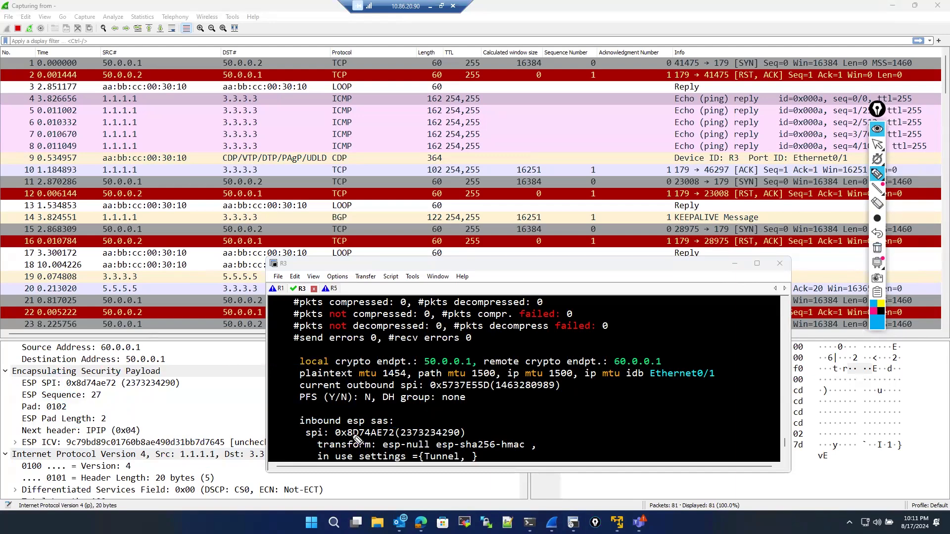
drag(349, 435, 394, 438)
mouse_move(66, 390)
mouse_down()
mouse_move(113, 390)
mouse_move(62, 381)
mouse_move(117, 380)
mouse_up()
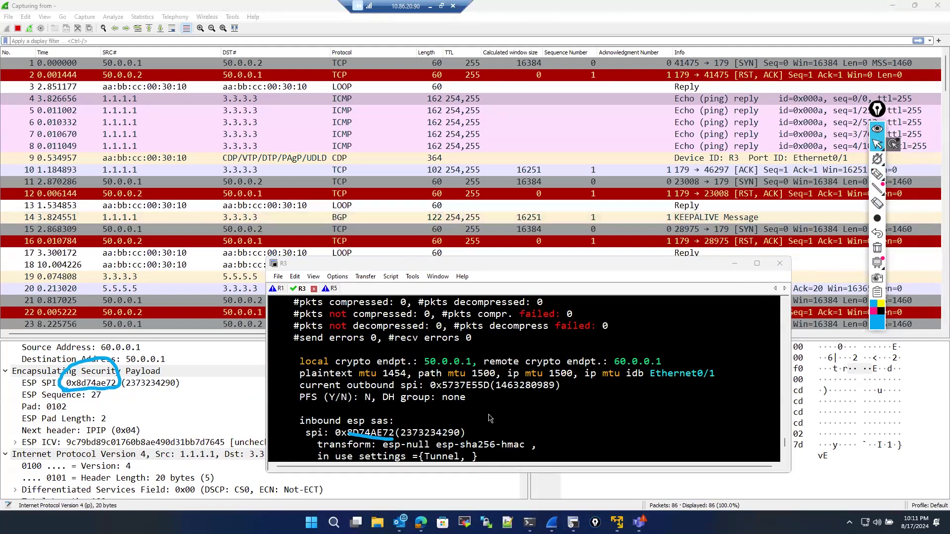
- Select another ICMP echo reply and examine its ESP SPI, sequence number and inner IP and ICMP headers
scroll(465, 424, down, 3)
scroll(450, 443, down, 2)
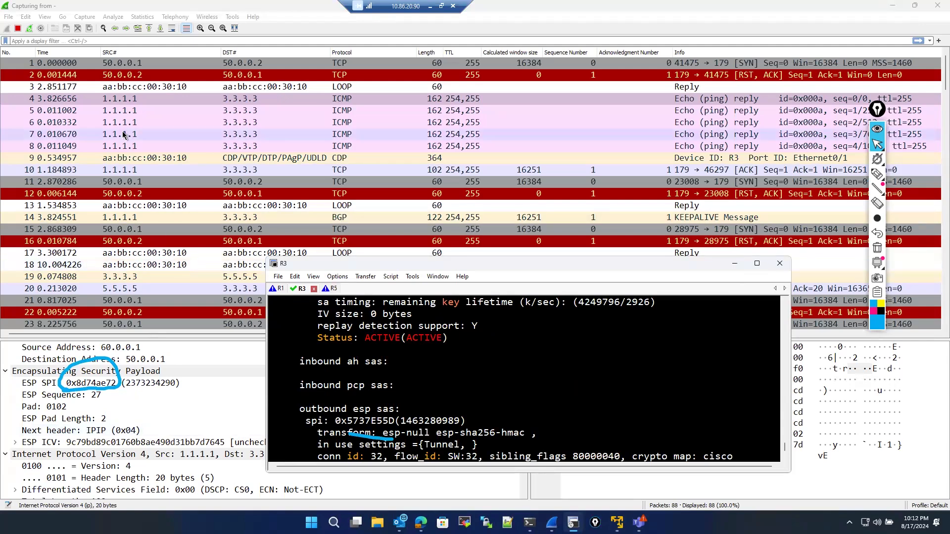
scroll(134, 423, down, 7)
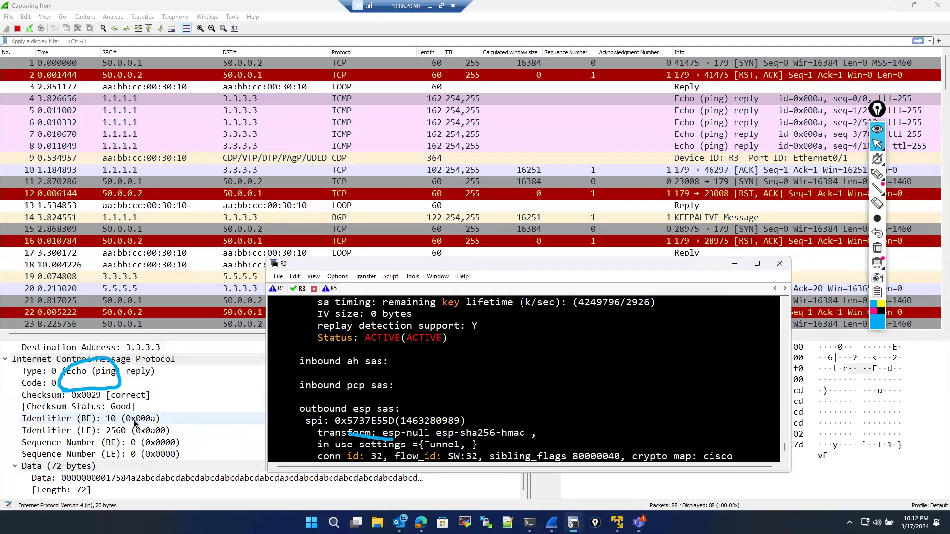
scroll(134, 424, up, 2)
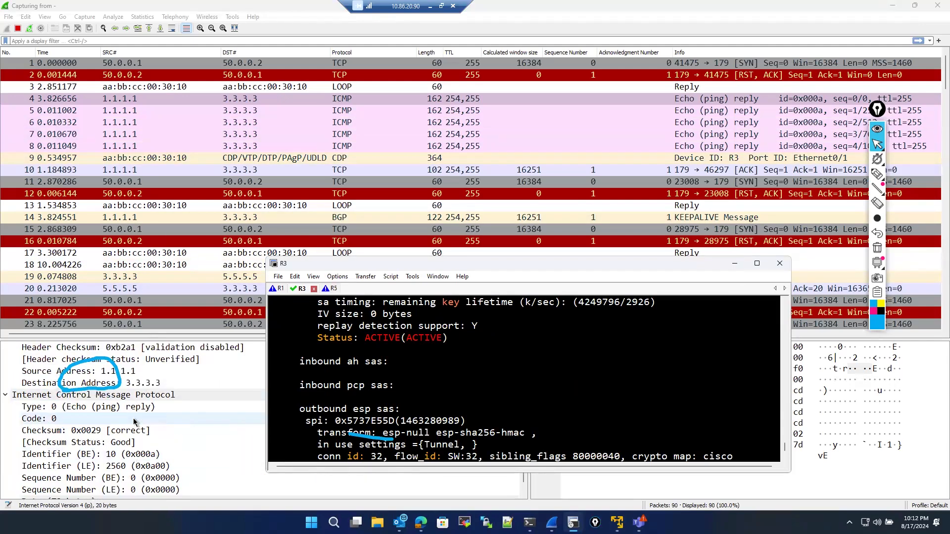
click(129, 115)
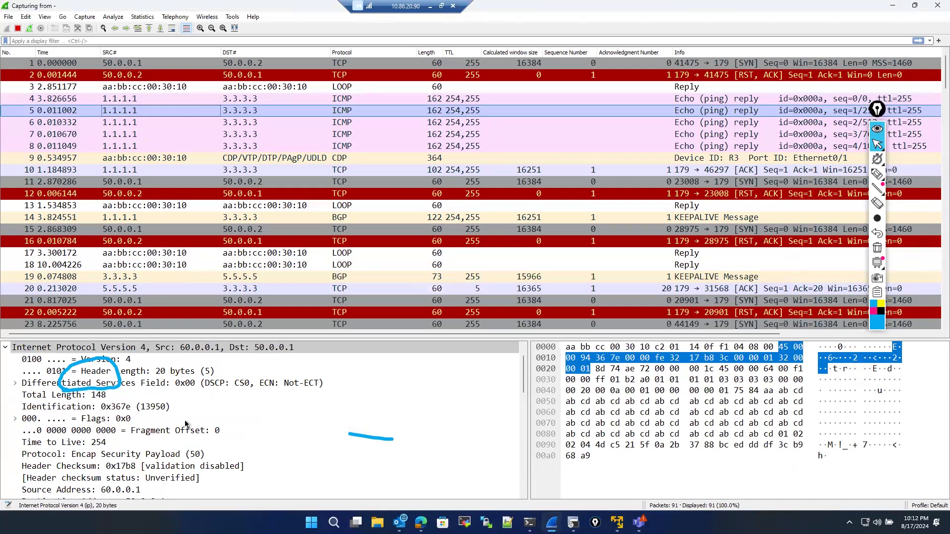
scroll(173, 422, down, 5)
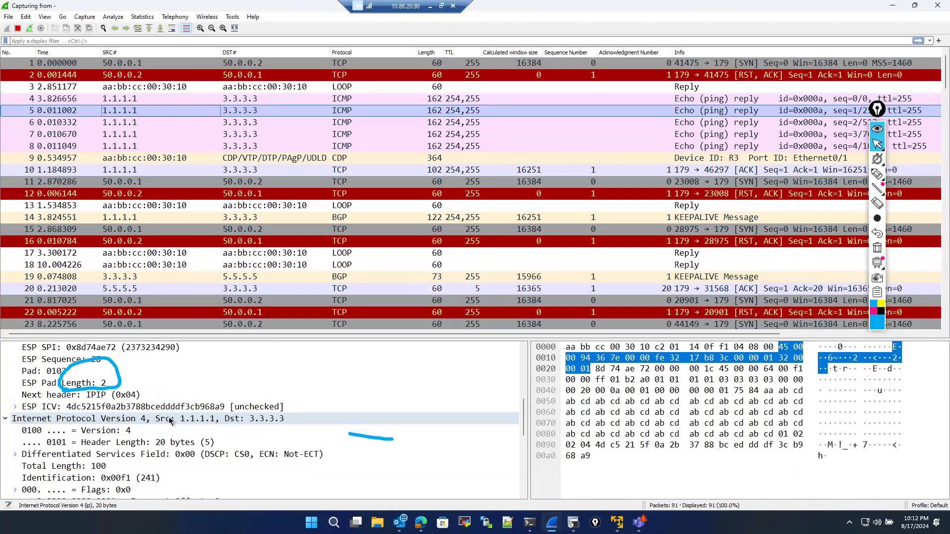
scroll(170, 420, down, 6)
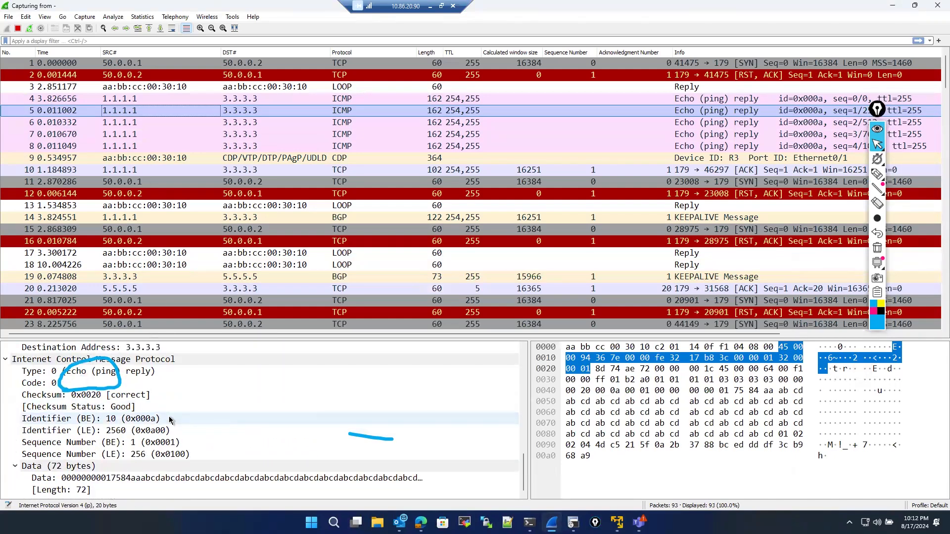
scroll(170, 420, up, 6)
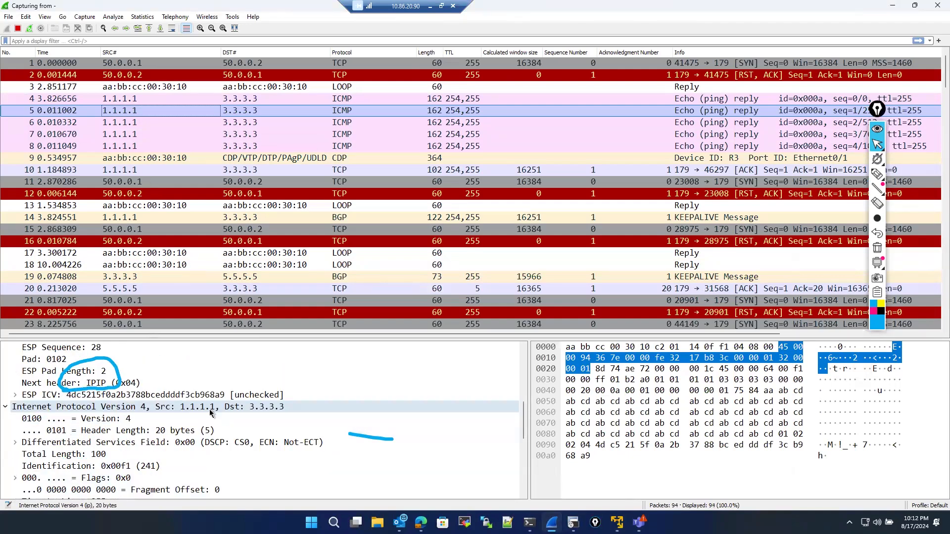
scroll(209, 413, up, 1)
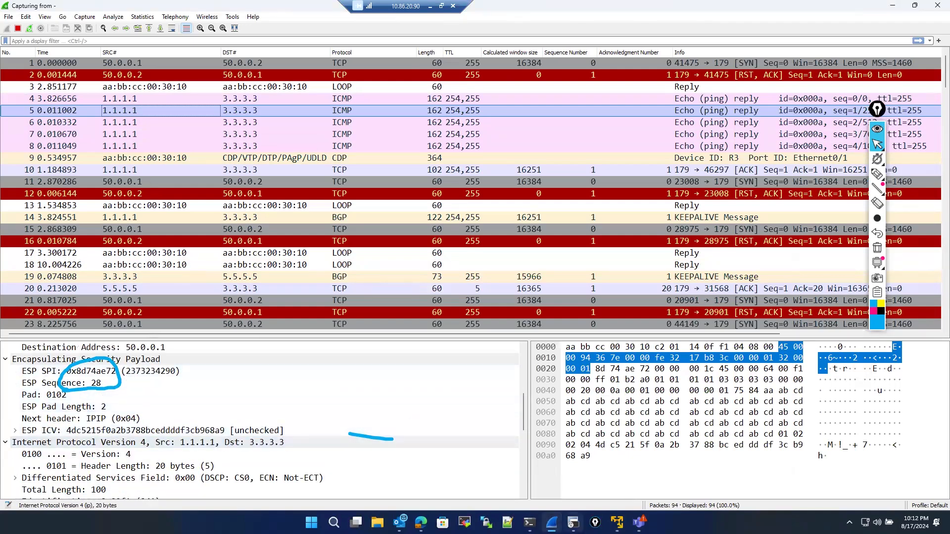
mouse_move(575, 522)
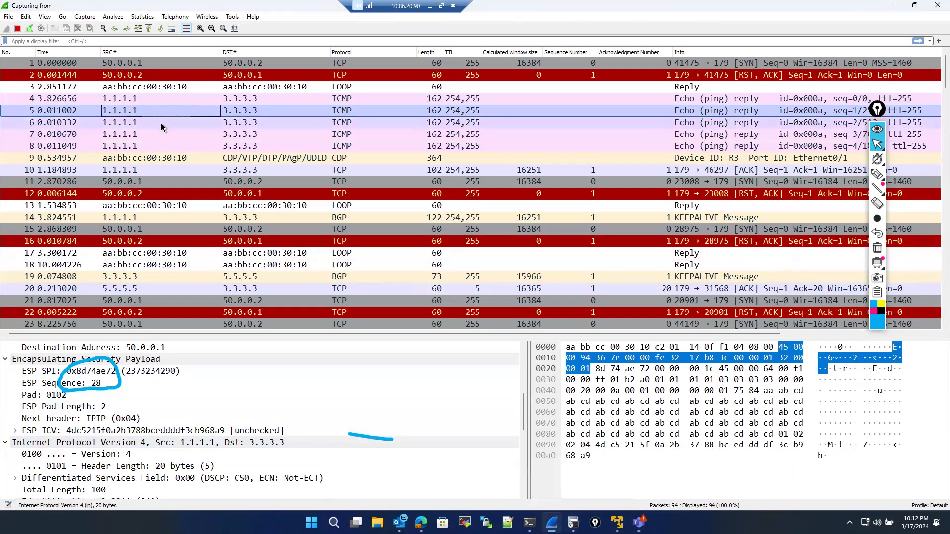
- Select the BGP keepalive packet from 3.3.3.3 to 5.5.5.5 and examine its IP and TCP headers
scroll(168, 171, down, 3)
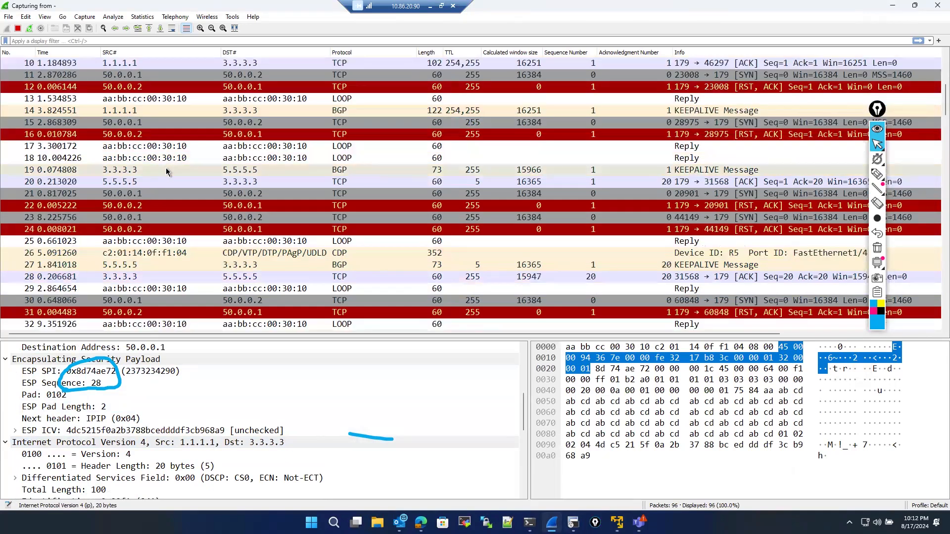
click(165, 171)
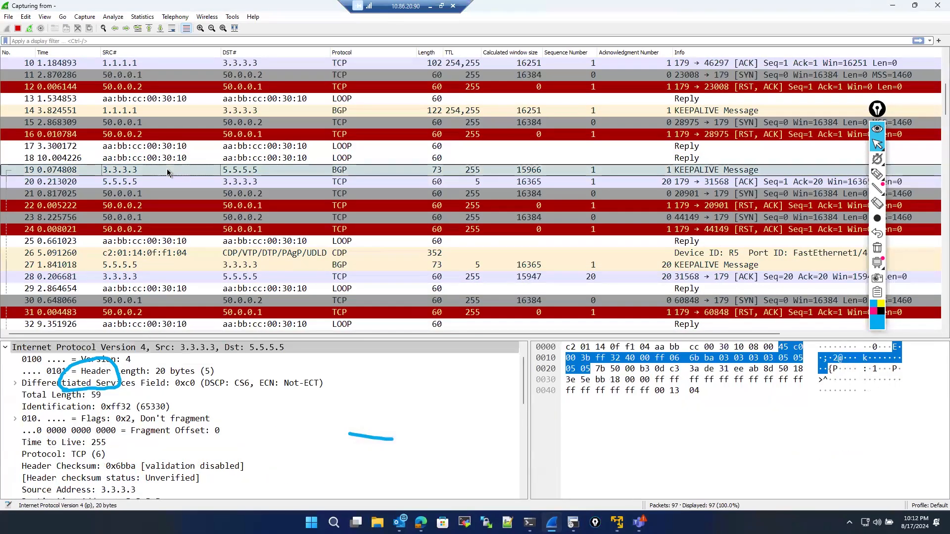
scroll(181, 400, down, 5)
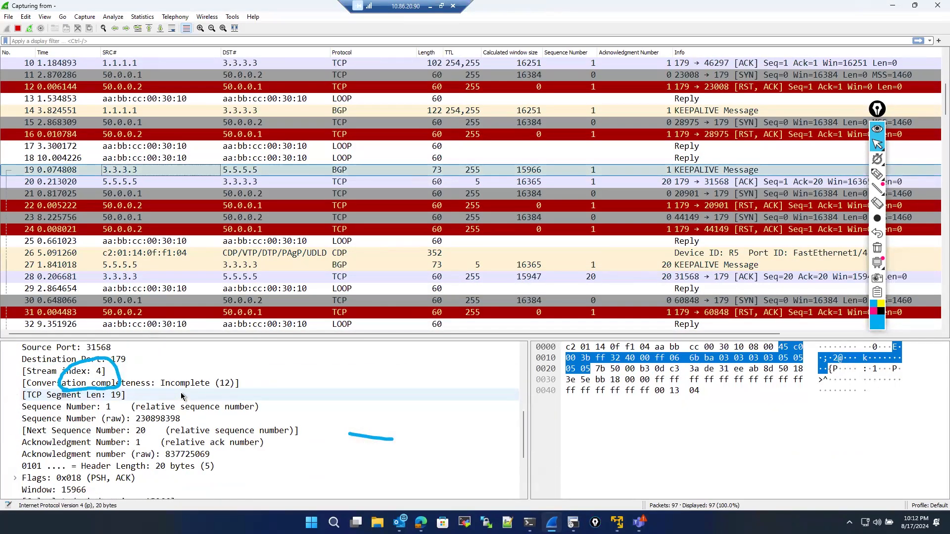
scroll(183, 392, up, 2)
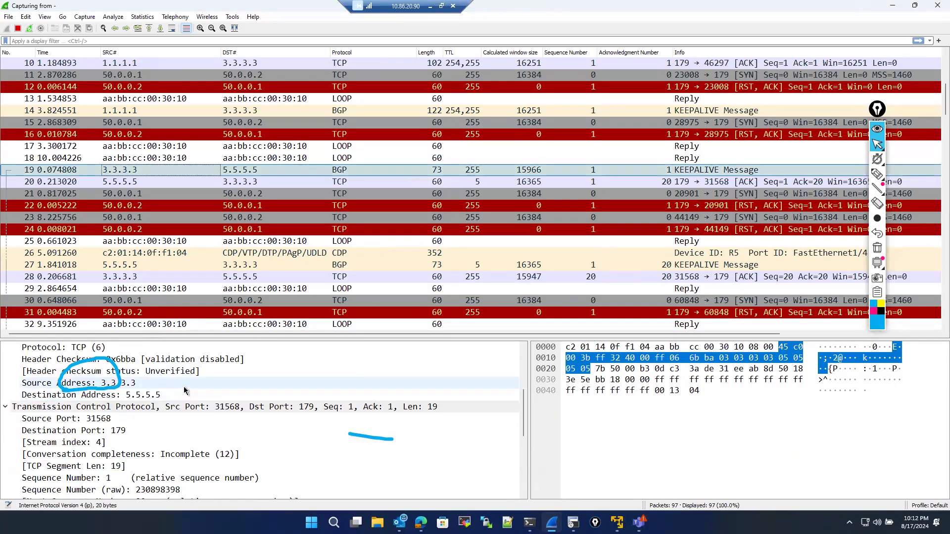
scroll(187, 389, down, 1)
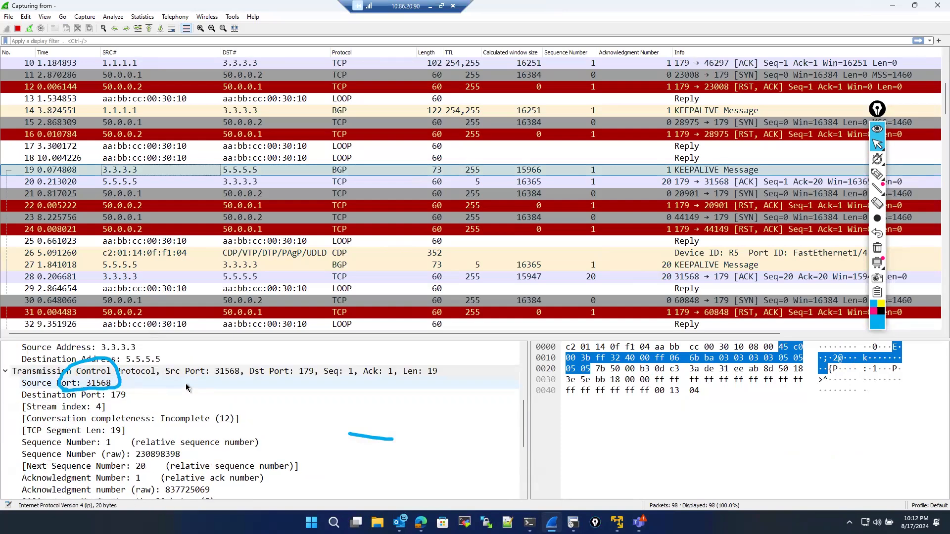
scroll(187, 387, down, 2)
scroll(187, 387, up, 5)
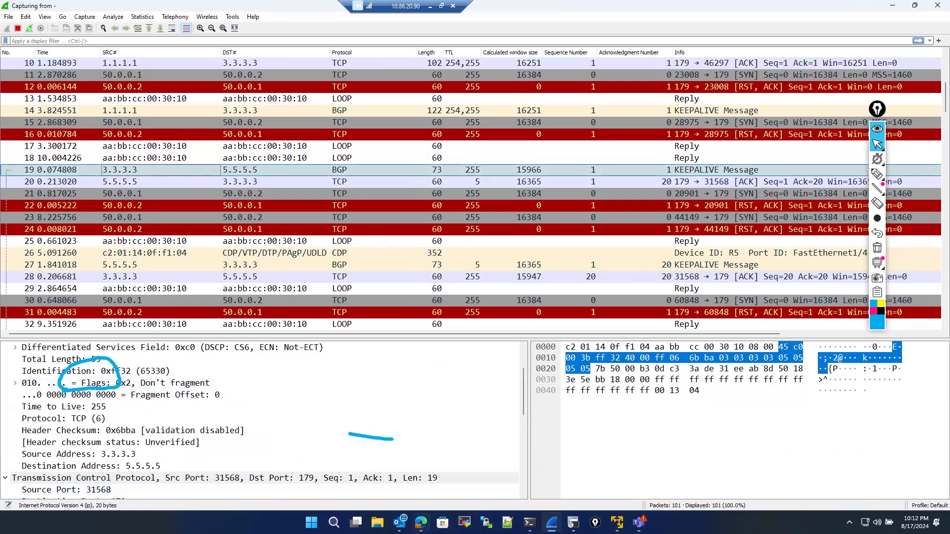
- Return to the EVE-NG topology and R3's console window, entering blank lines at the R3 prompt
click(421, 523)
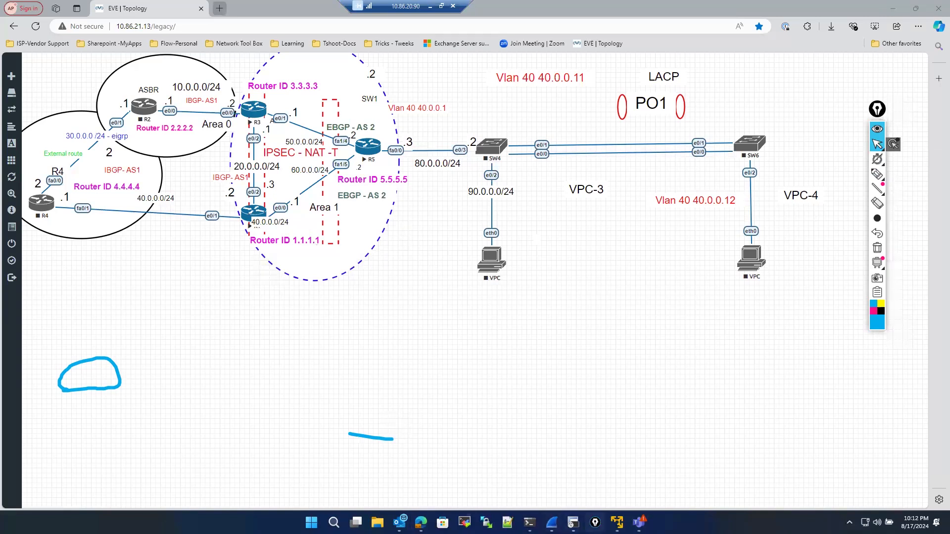
click(573, 522)
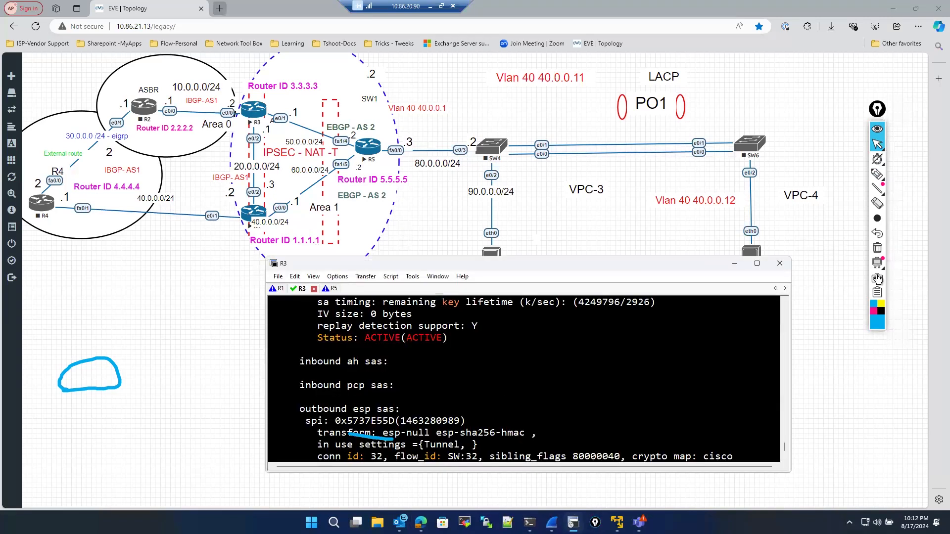
click(877, 247)
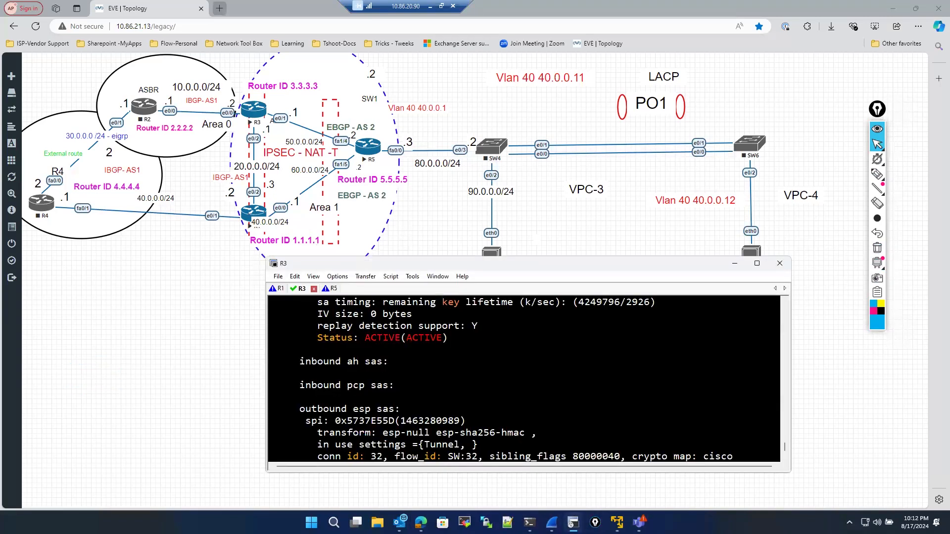
key(Return)
key(Return)
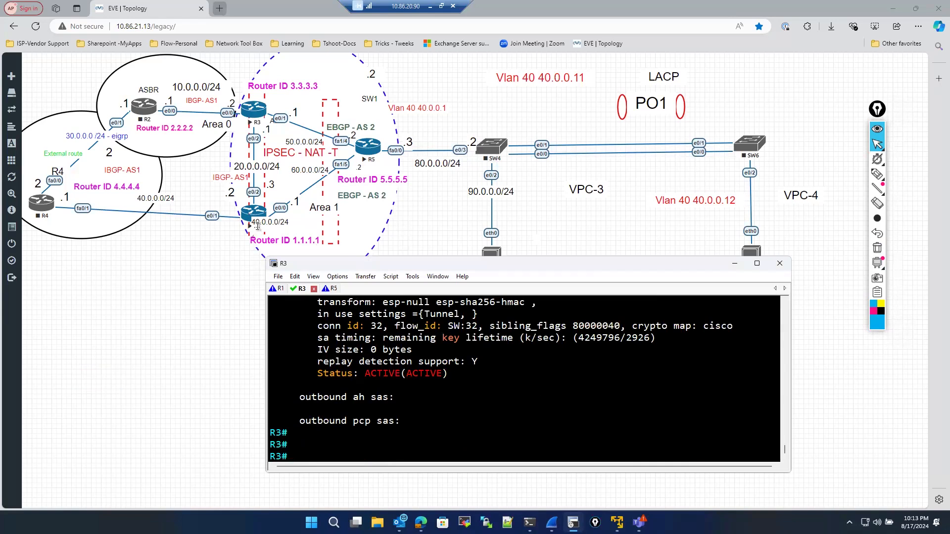
click(256, 225)
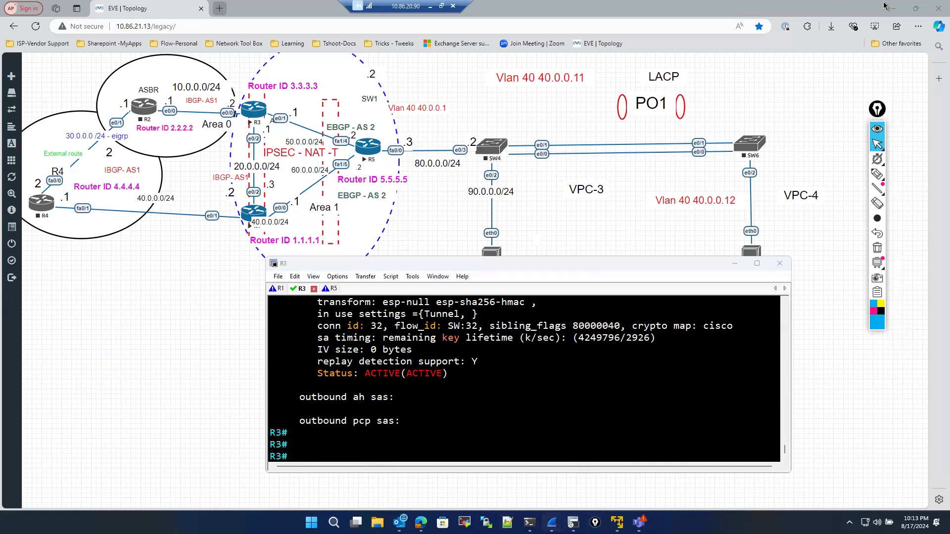
click(932, 10)
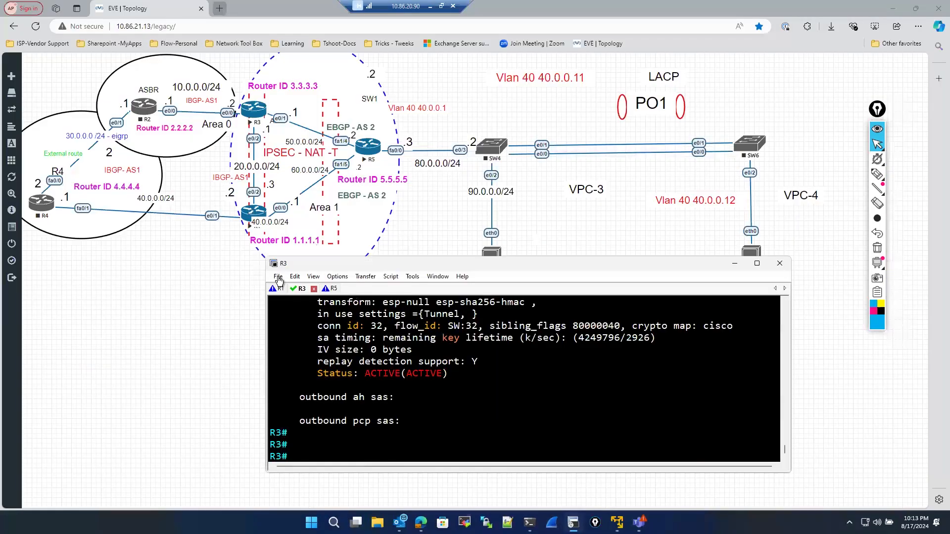
- Start a Wireshark capture on R1's e0/0 interface from the EVE-NG topology
right_click(253, 211)
mouse_move(287, 282)
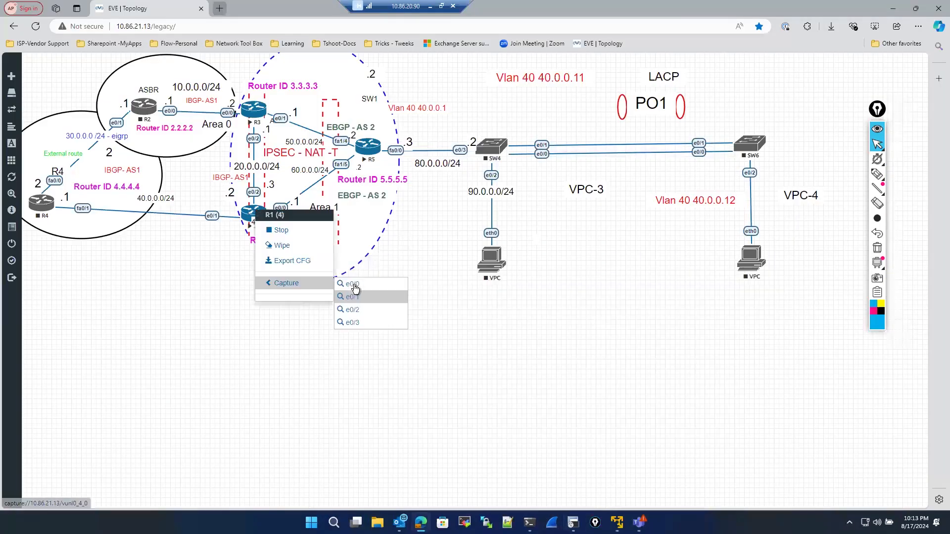
click(353, 290)
click(509, 89)
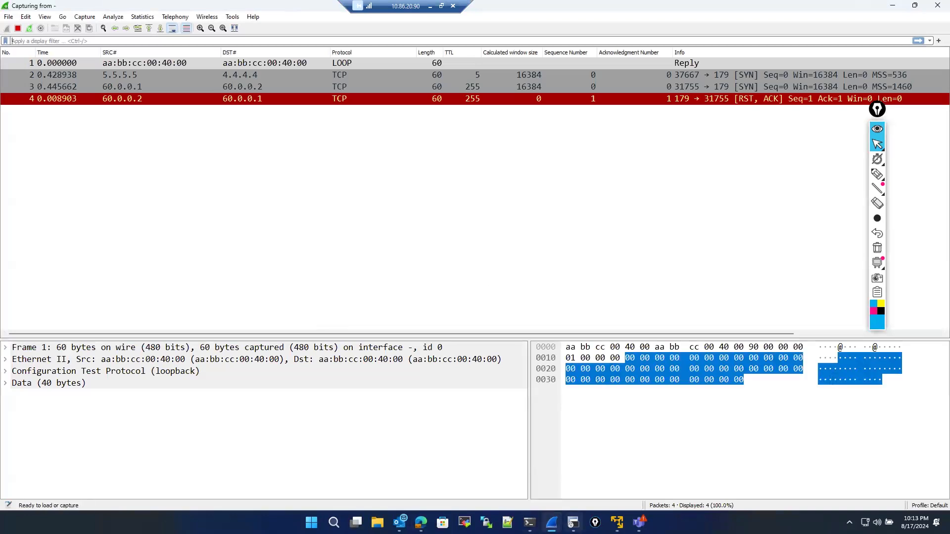
- Switch to R1's console tab and enter blank lines at the R1 prompt
click(573, 523)
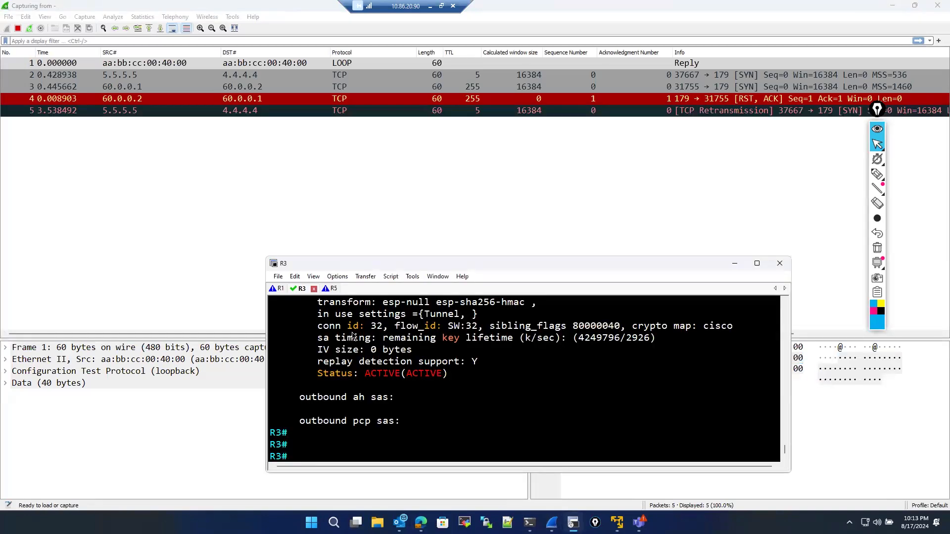
click(421, 523)
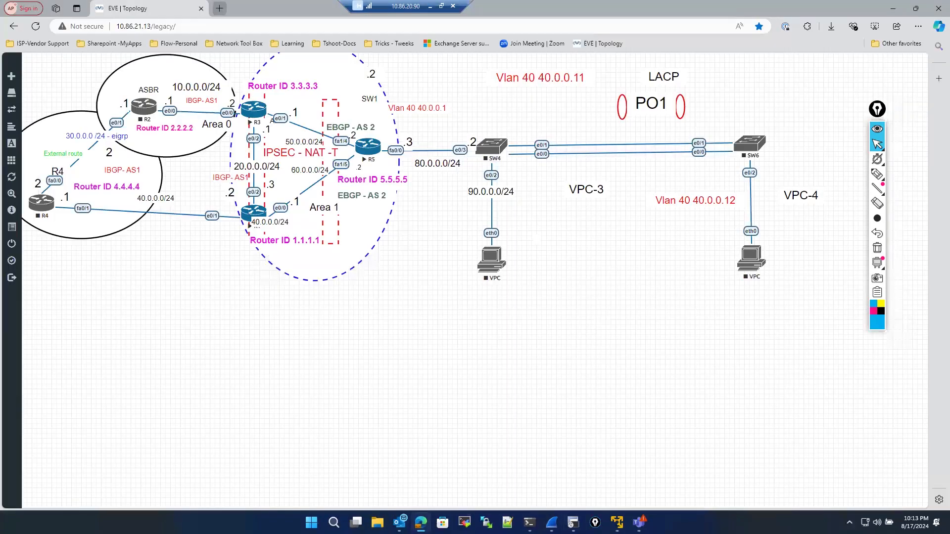
click(573, 523)
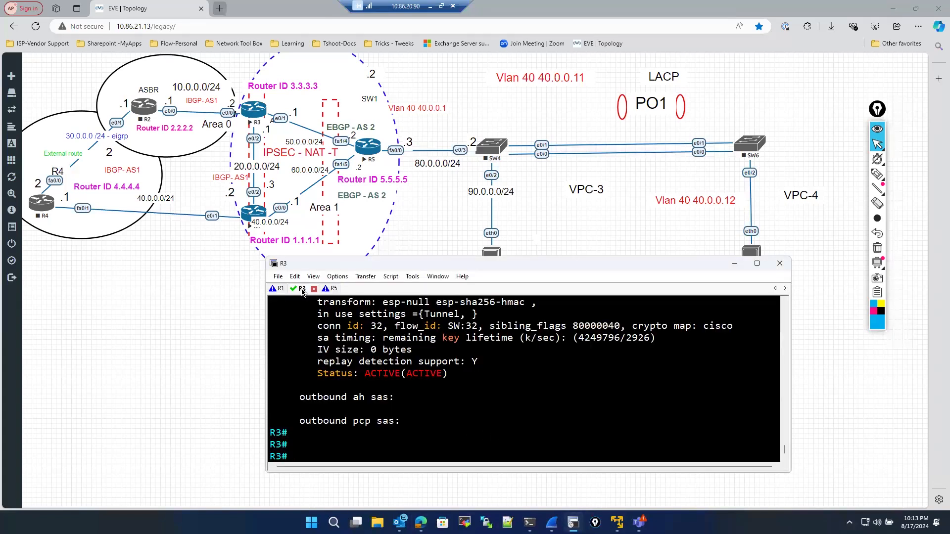
click(279, 289)
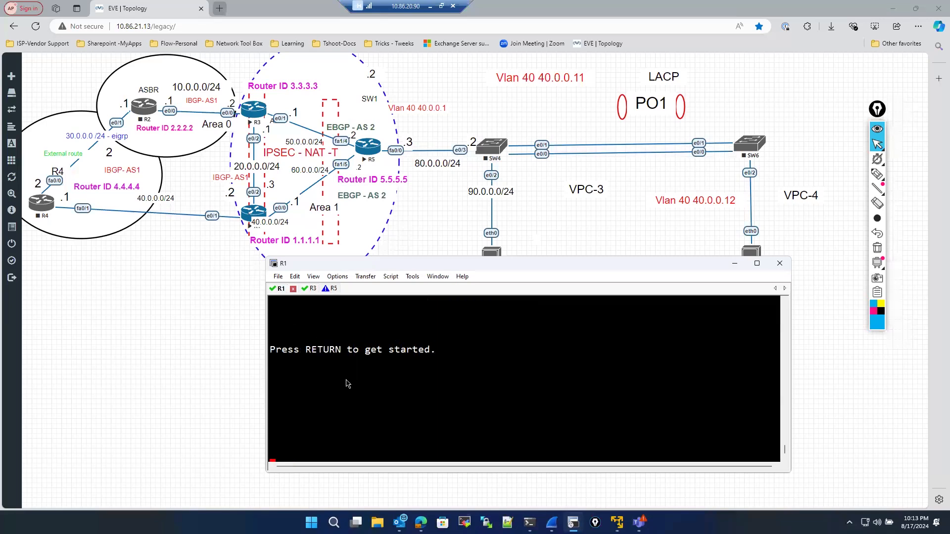
key(Return)
key(Return)
key(Return)
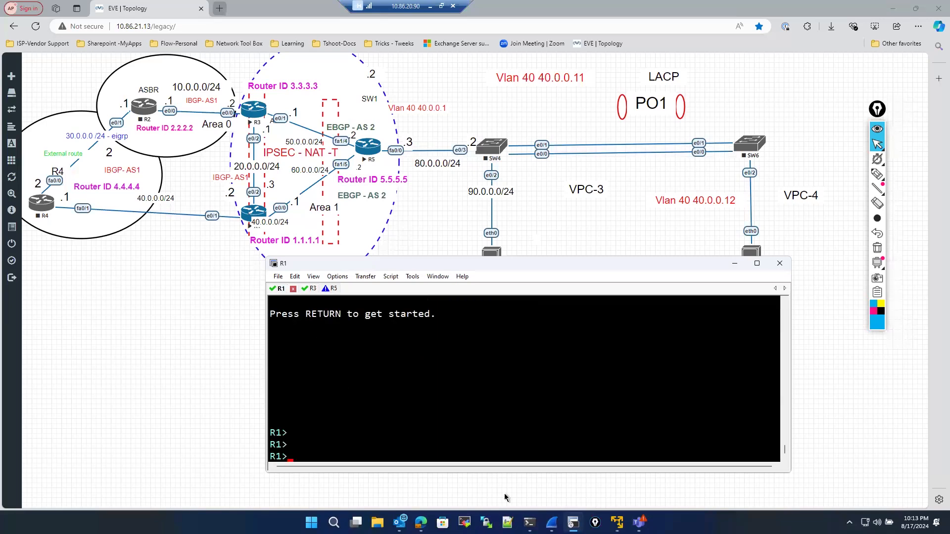
- Quit the running Wireshark capture without saving and start a fresh capture on R1's e0/0 interface
click(551, 523)
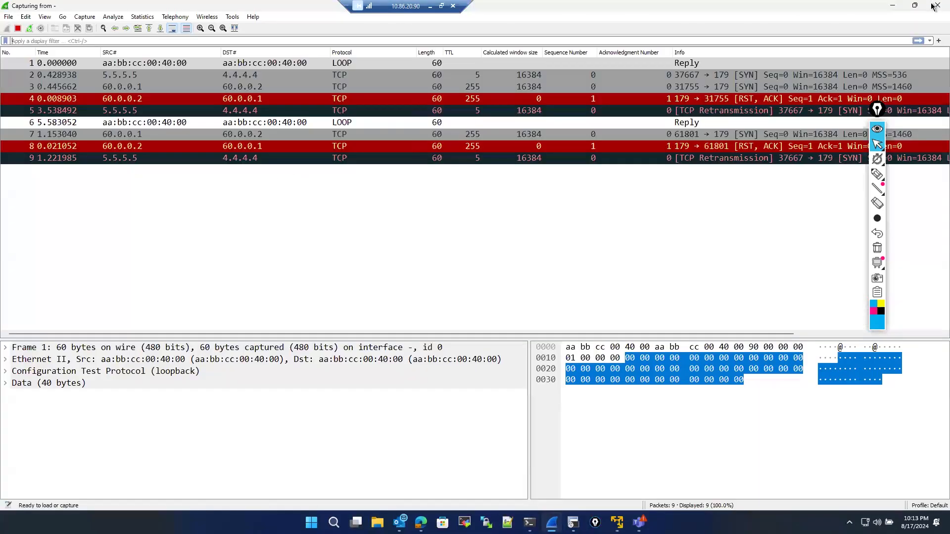
key(ctrl+q)
click(494, 269)
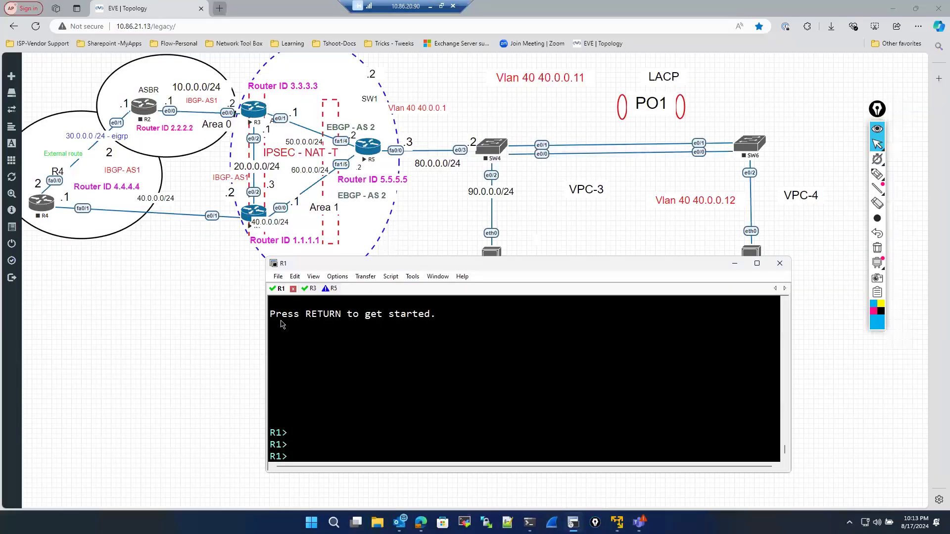
right_click(246, 217)
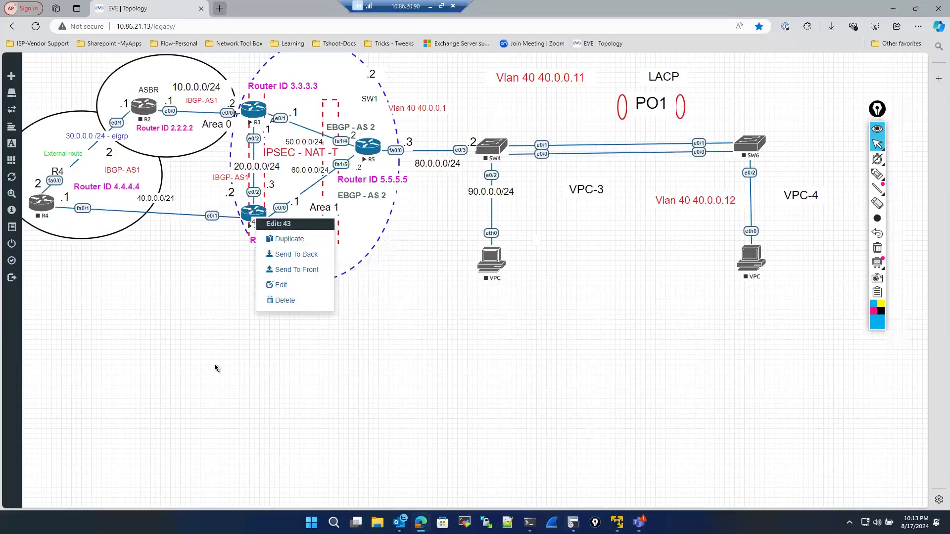
right_click(259, 214)
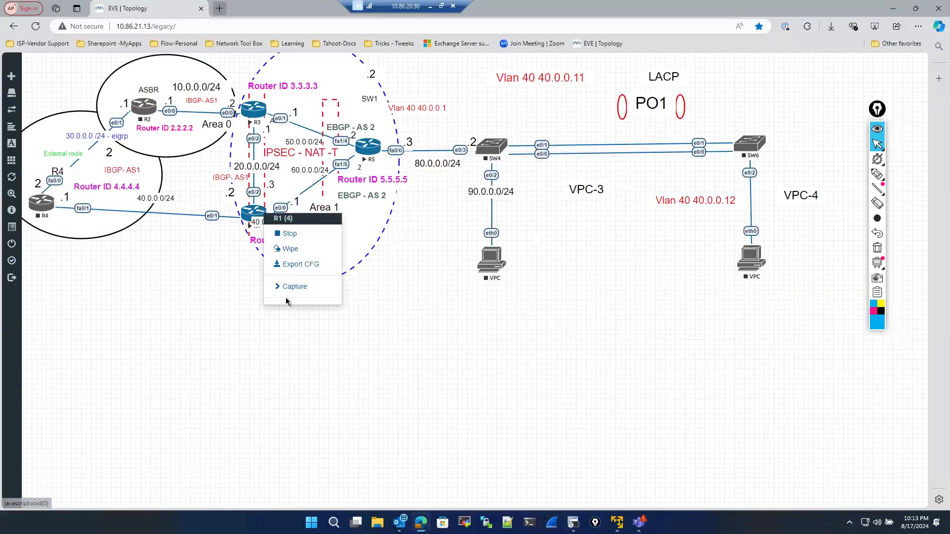
click(340, 292)
click(368, 289)
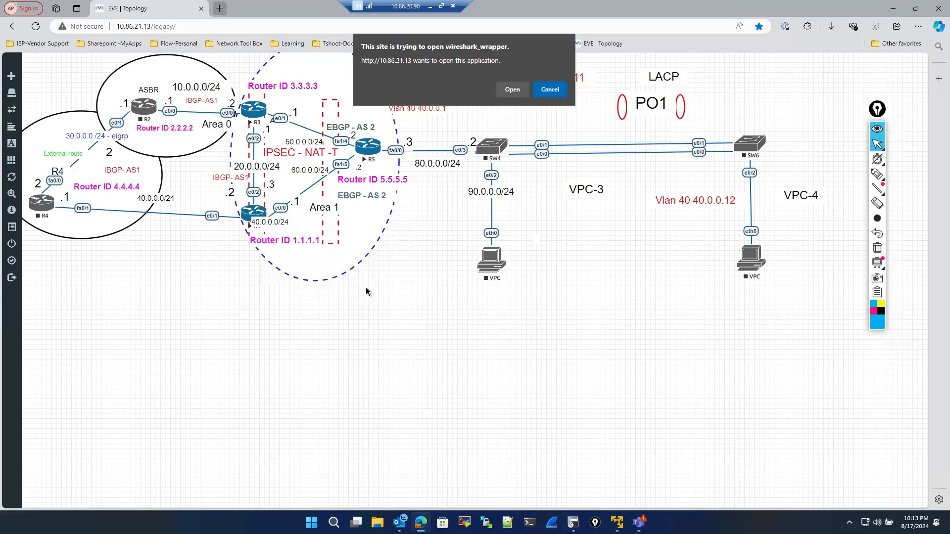
key(Return)
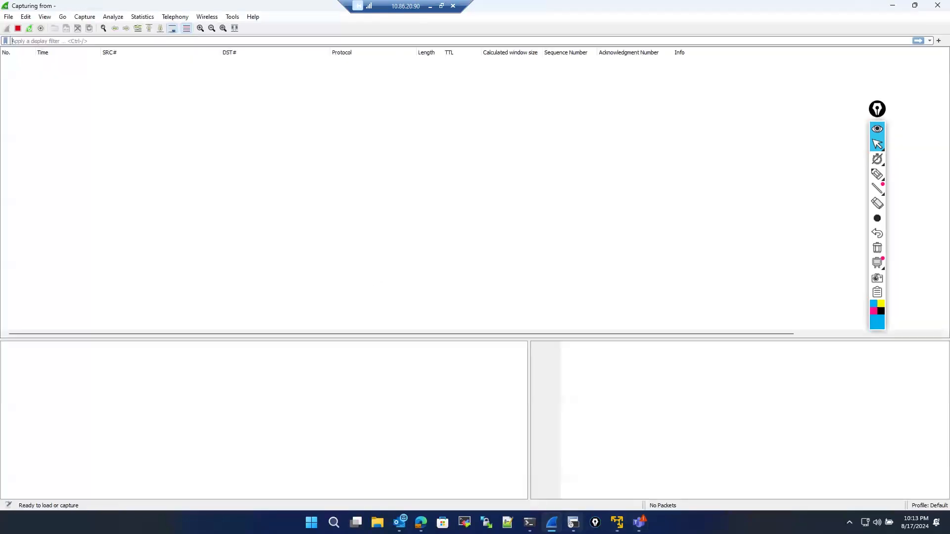
- Return to R1's console and enter privileged EXEC mode with enable
click(574, 522)
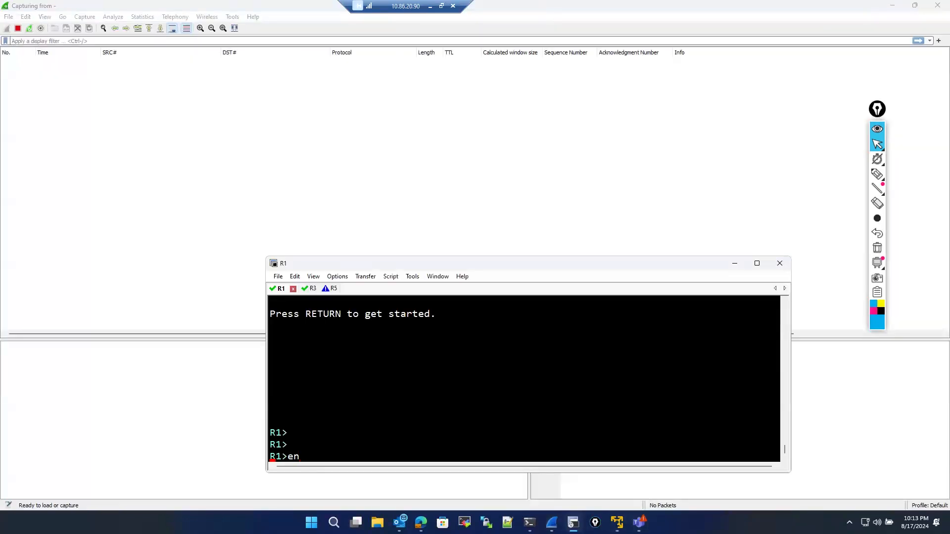
key(Return)
key(Return)
key(Return)
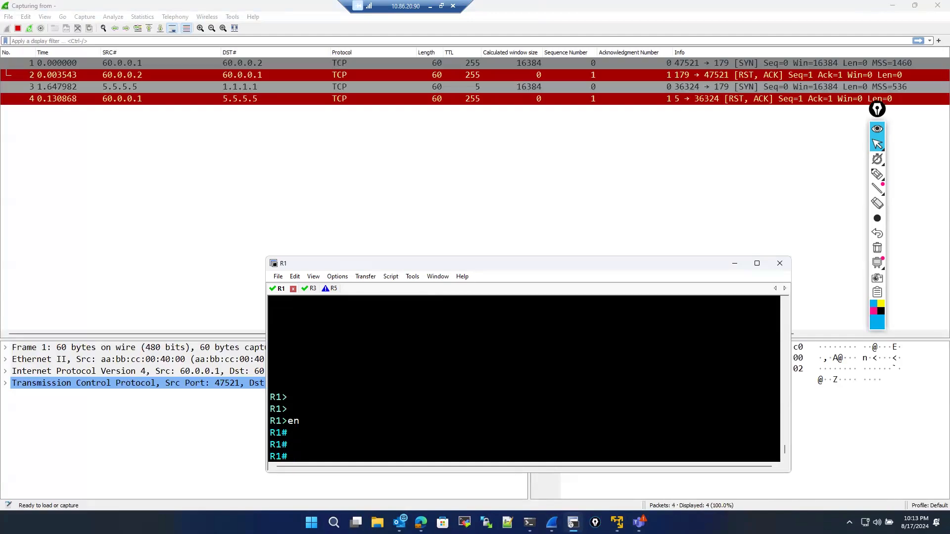
- Ping 3.3.3.3 from R1 using source 1.1.1.1
text(ping 1)
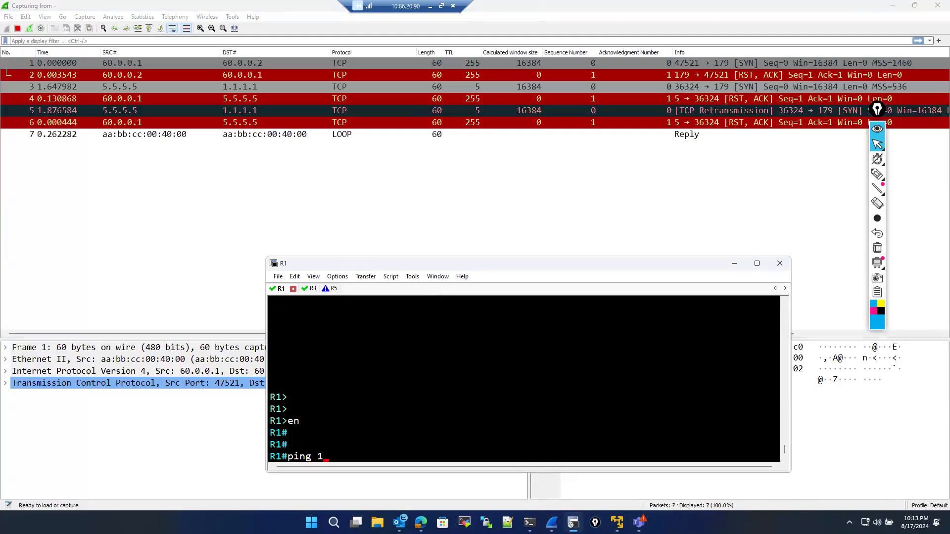
key(BackSpace)
text(3.3.3.3)
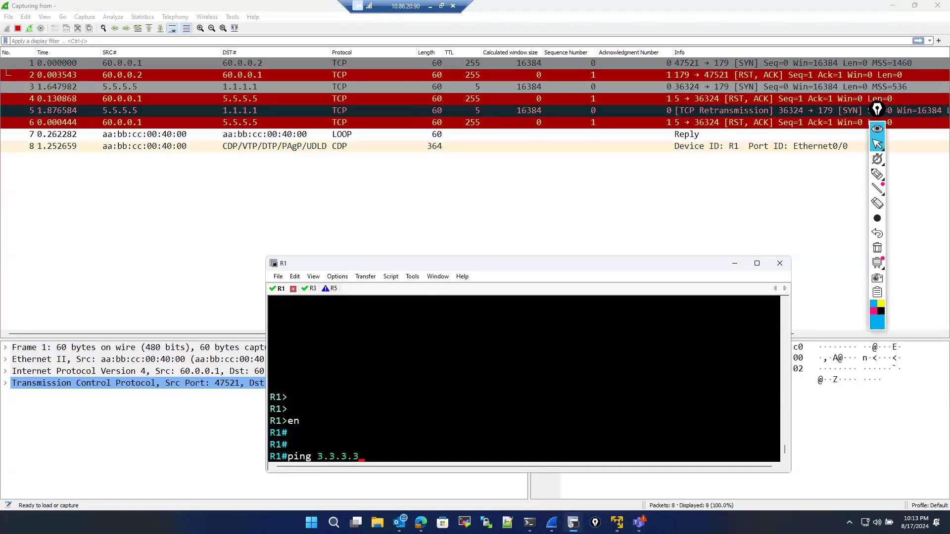
text( so)
key(Tab)
text(1.1.1.1)
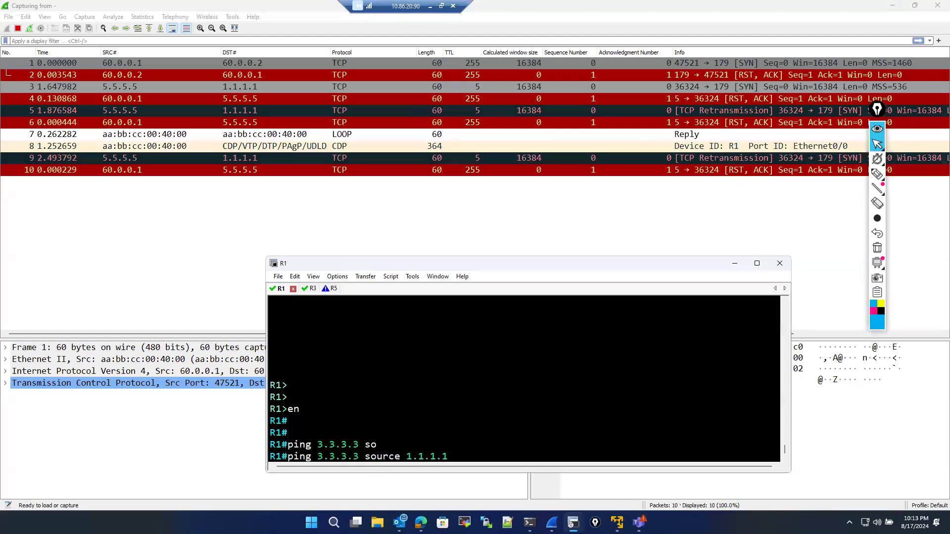
key(Return)
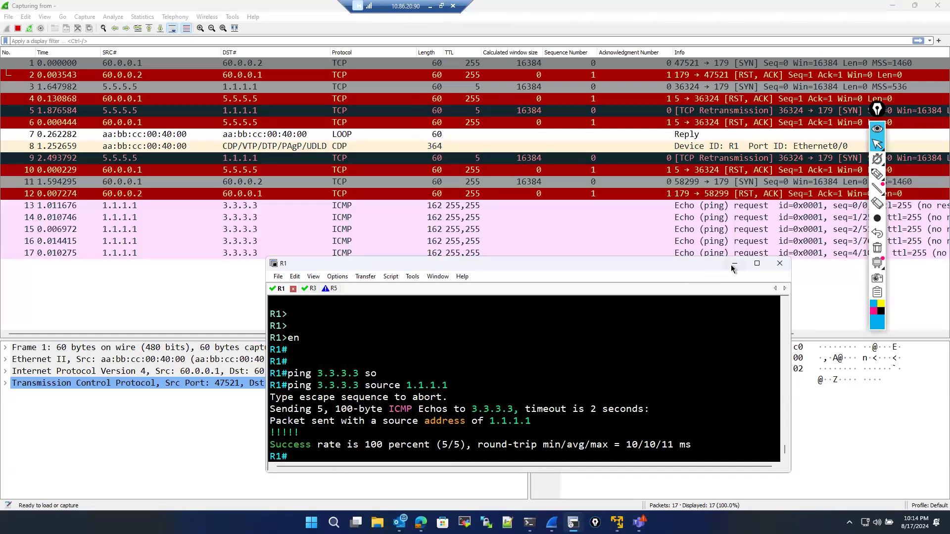
- Move the console aside, select the first ICMP echo request and expand its Encapsulating Security Payload header
drag(349, 263, 258, 303)
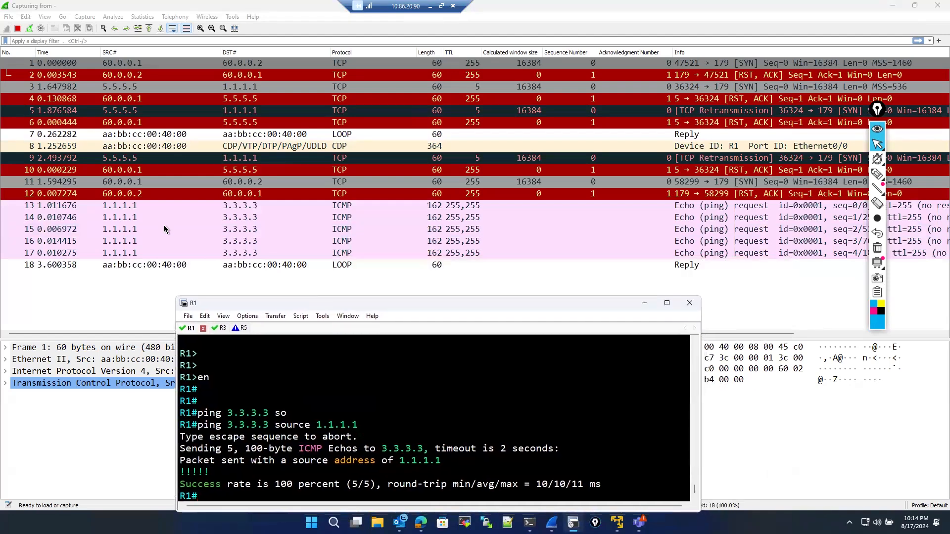
click(164, 205)
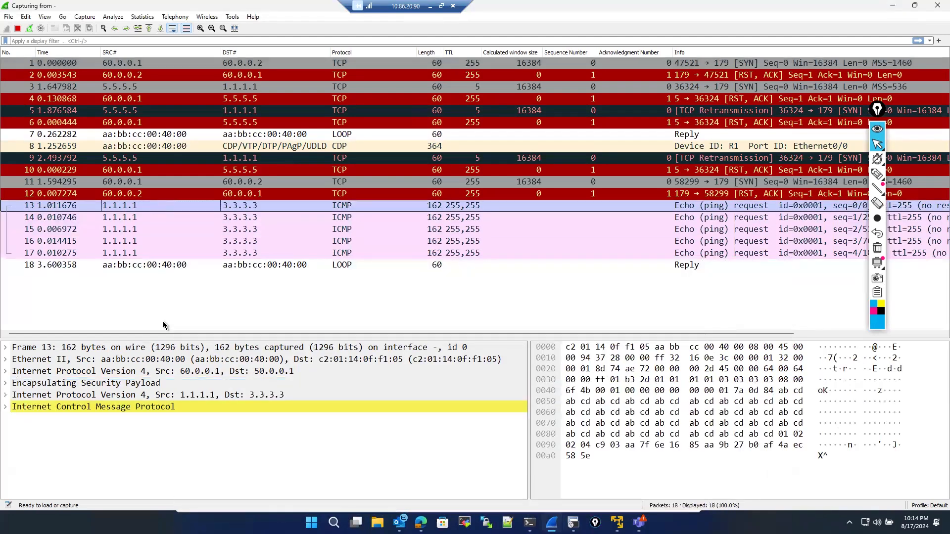
click(6, 383)
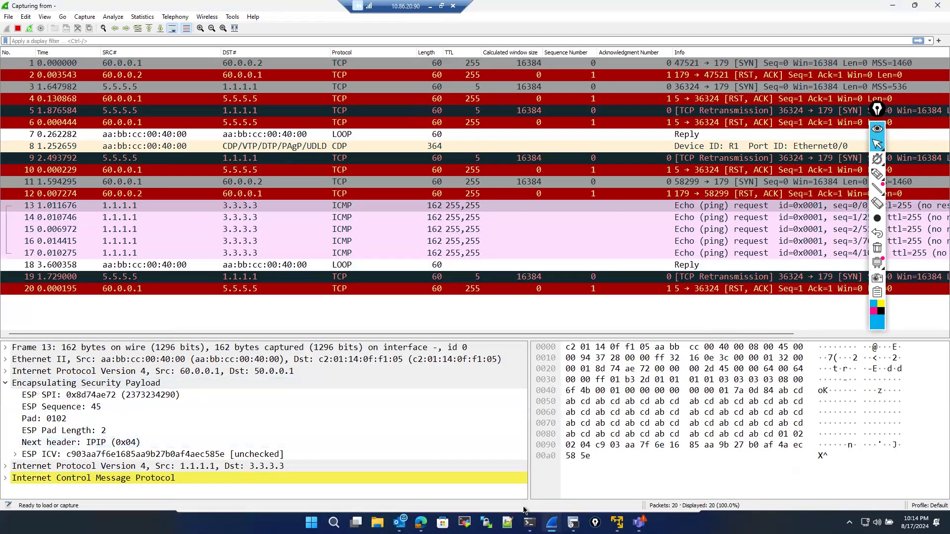
- Run show crypto ipsec sa on R1's console
click(573, 522)
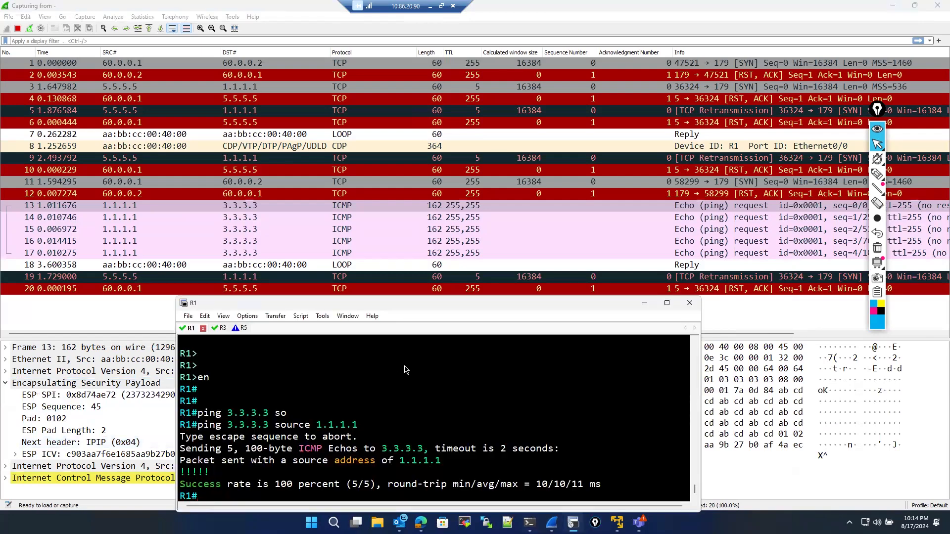
text(sho)
key(Tab)
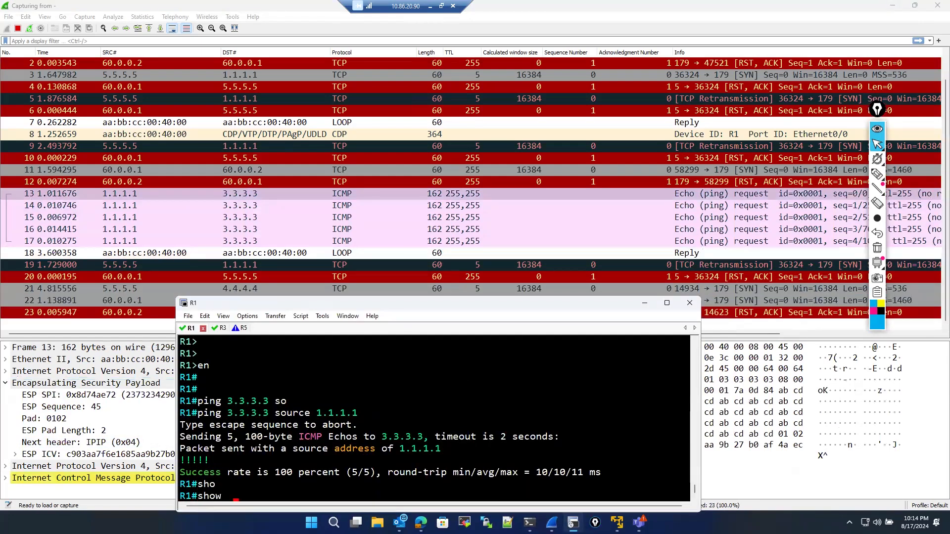
text(cr)
key(Tab)
text(y)
key(Tab)
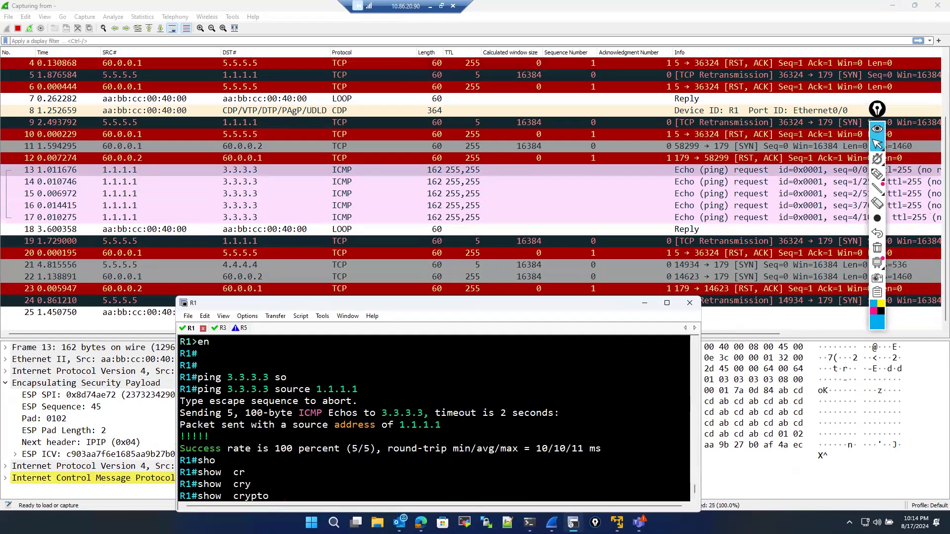
text(ip)
key(Tab)
text(e)
key(BackSpace)
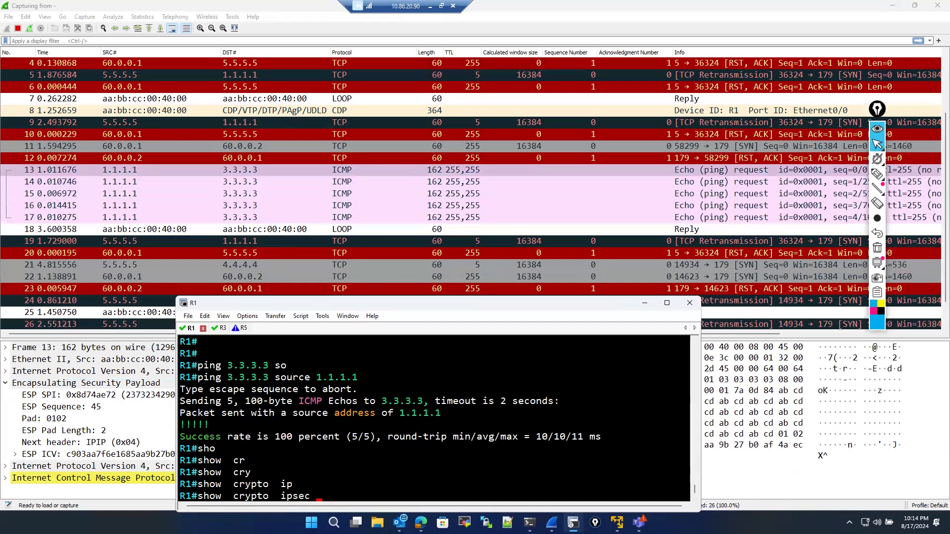
text(sa)
key(Return)
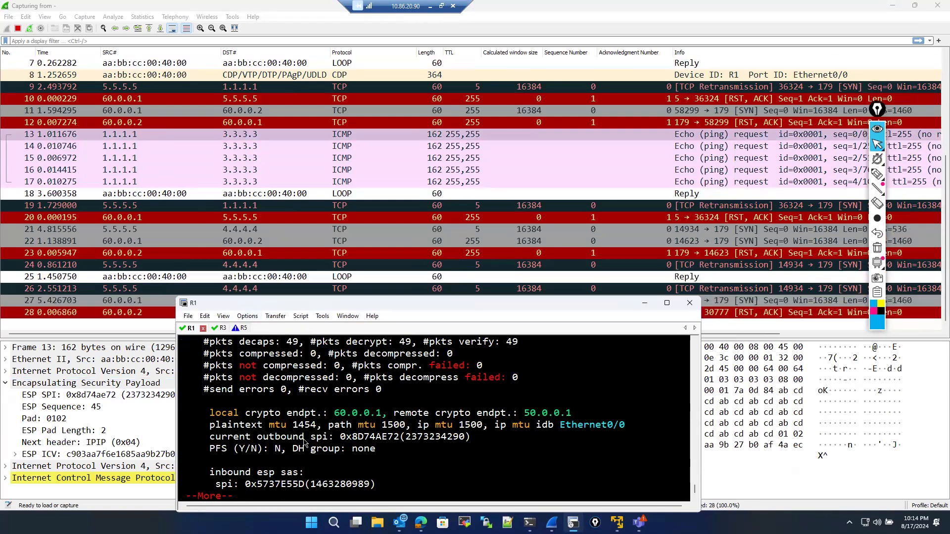
- Select the third ICMP echo request and stop the Wireshark capture
click(192, 158)
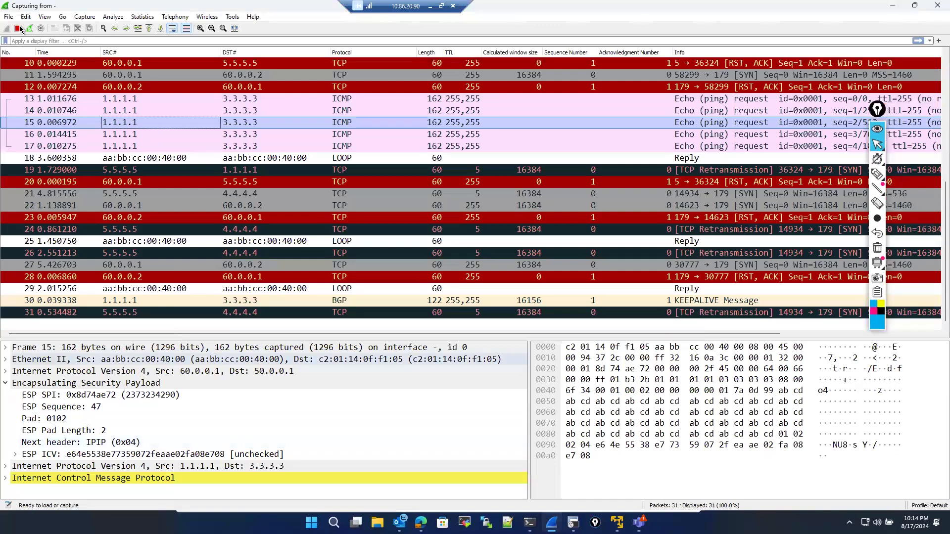
click(19, 29)
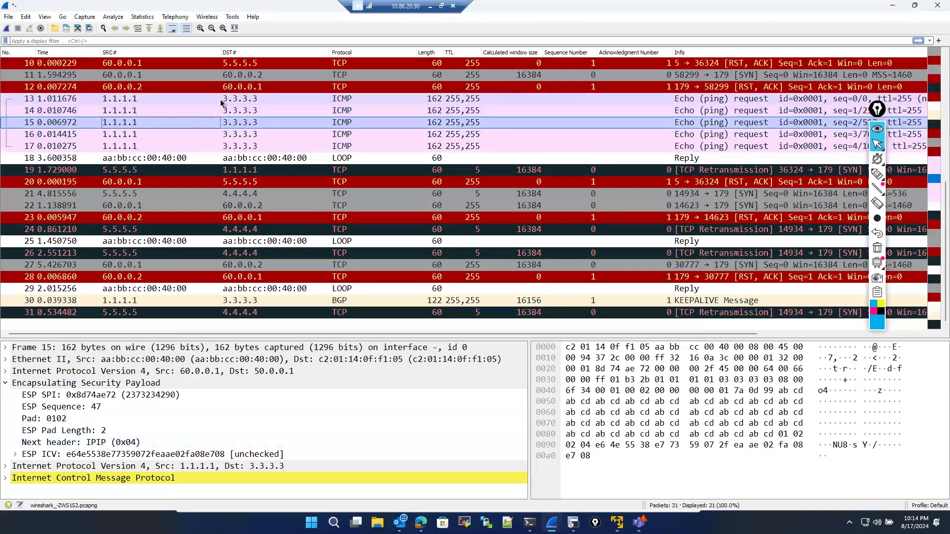
- Scroll through R1's IPsec SA output to review its outbound and inbound ESP SPIs
key(alt+Tab)
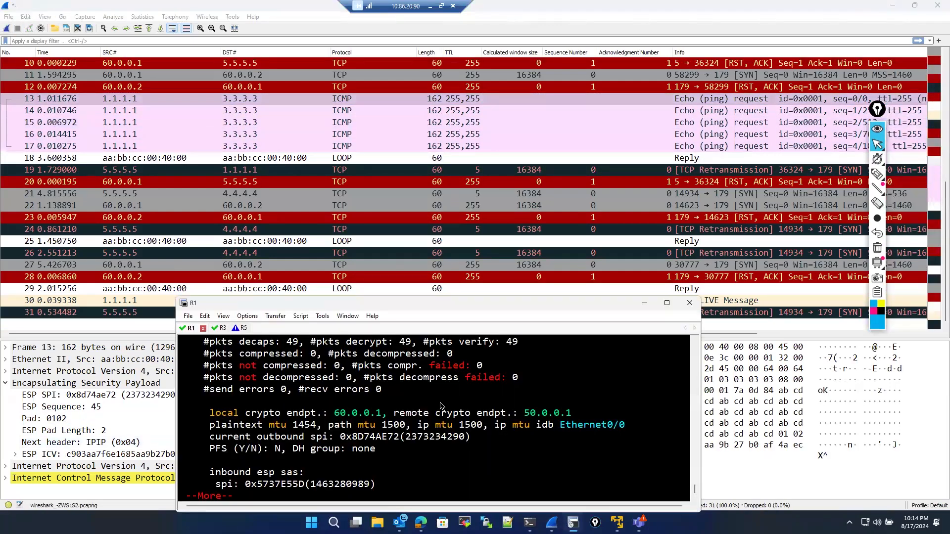
scroll(386, 461, up, 4)
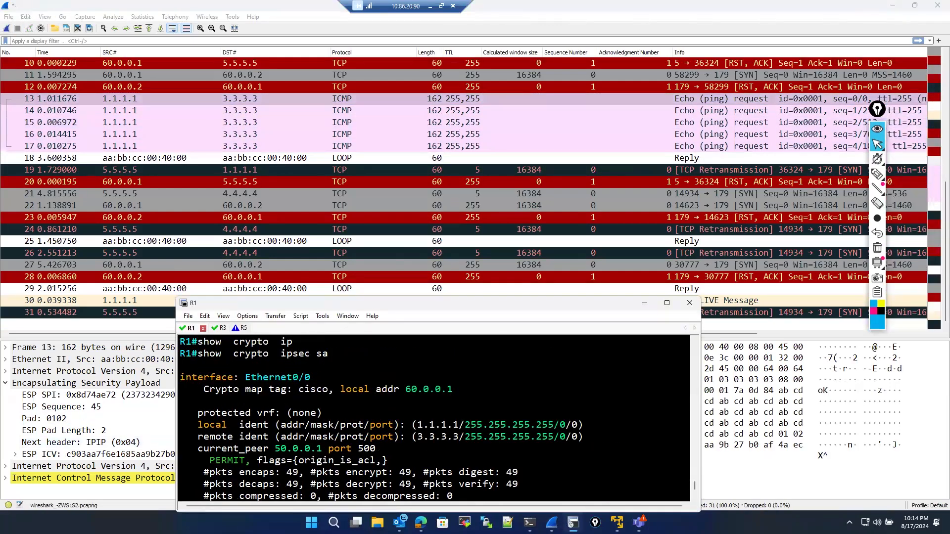
scroll(386, 461, down, 5)
scroll(350, 452, up, 2)
scroll(350, 452, up, 6)
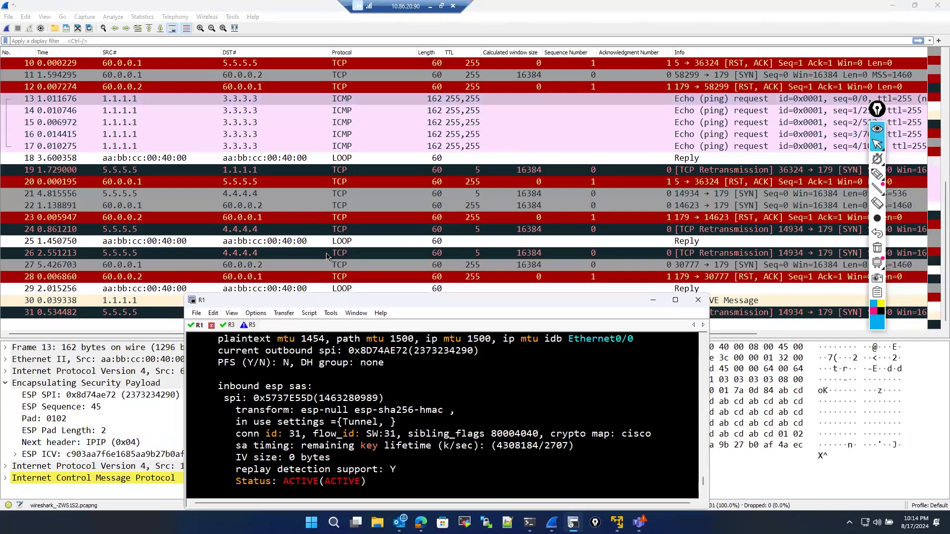
- Move the console aside and step through the ICMP echo requests, comparing their ESP SPI and sequence numbers
drag(252, 305, 327, 257)
click(127, 113)
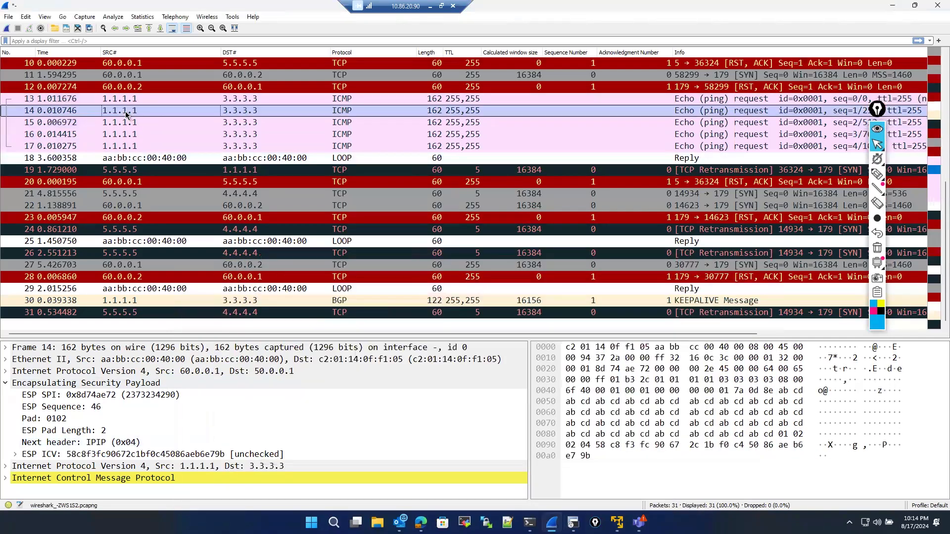
click(130, 126)
click(132, 146)
click(132, 157)
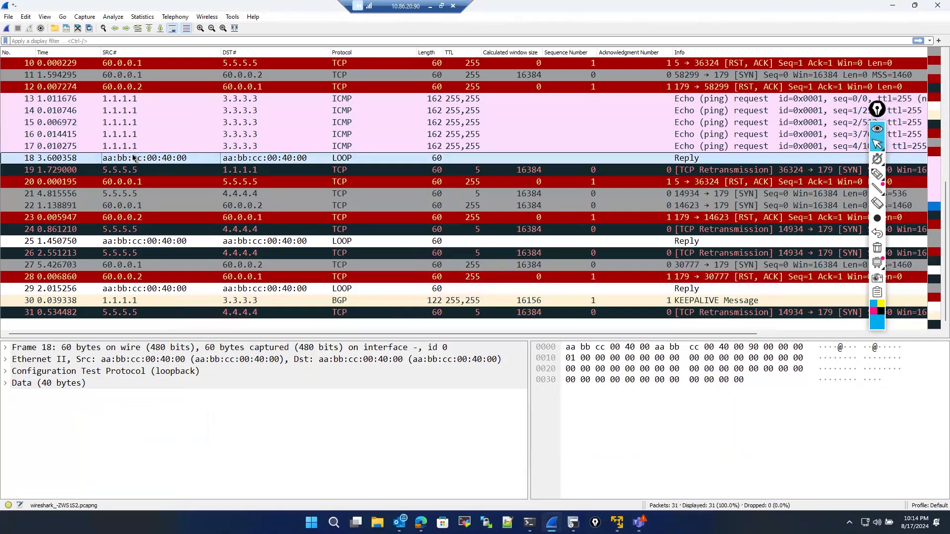
click(130, 146)
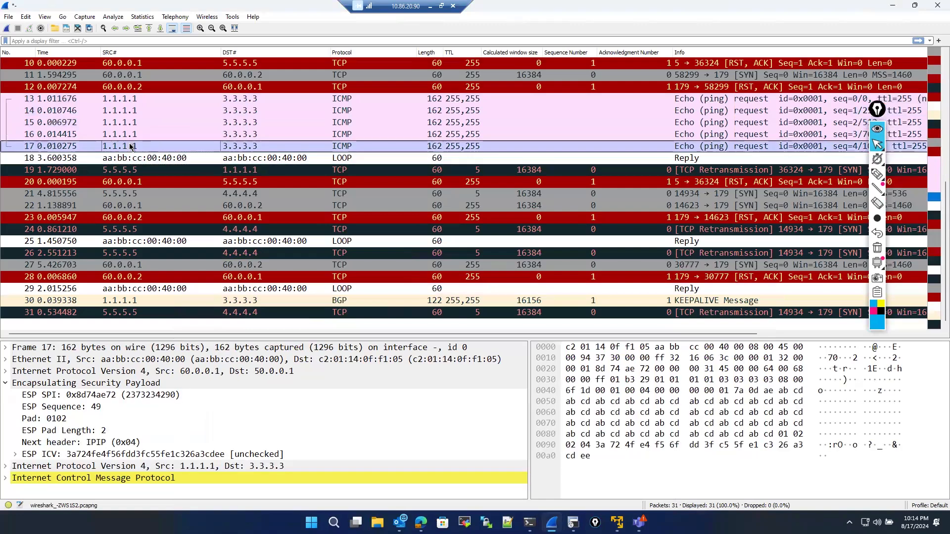
- Apply the display filter esp to the Wireshark capture
click(108, 39)
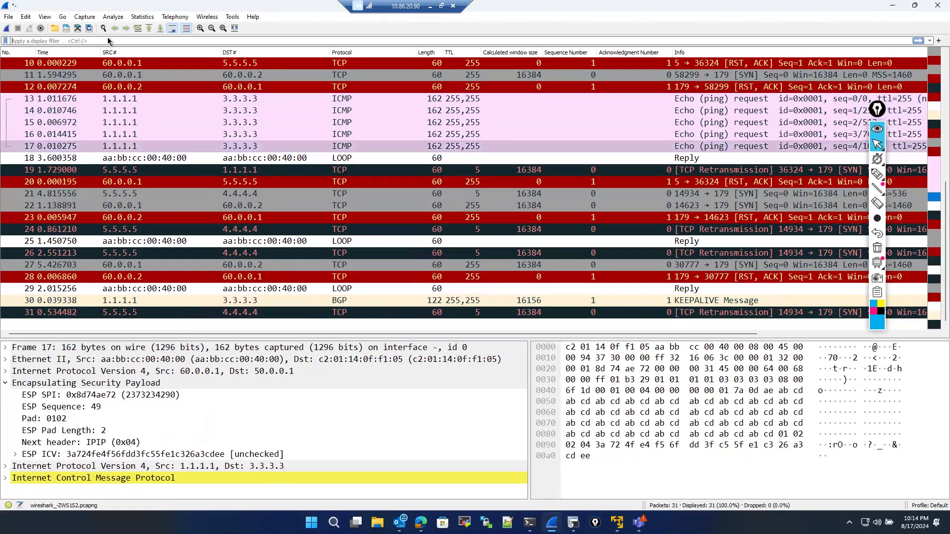
text(esp)
key(Return)
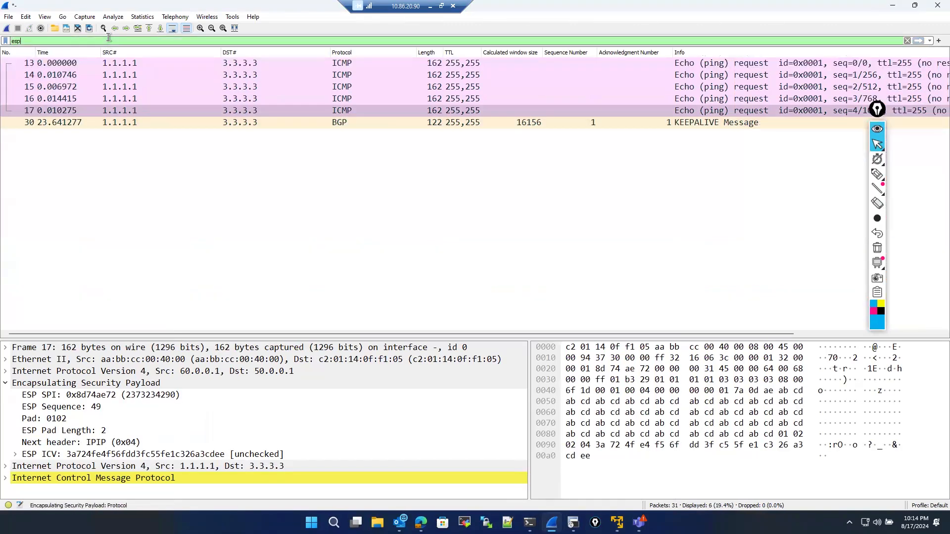
- Select the first ESP echo request, return to R1's console and re-run show crypto ipsec sa
click(119, 65)
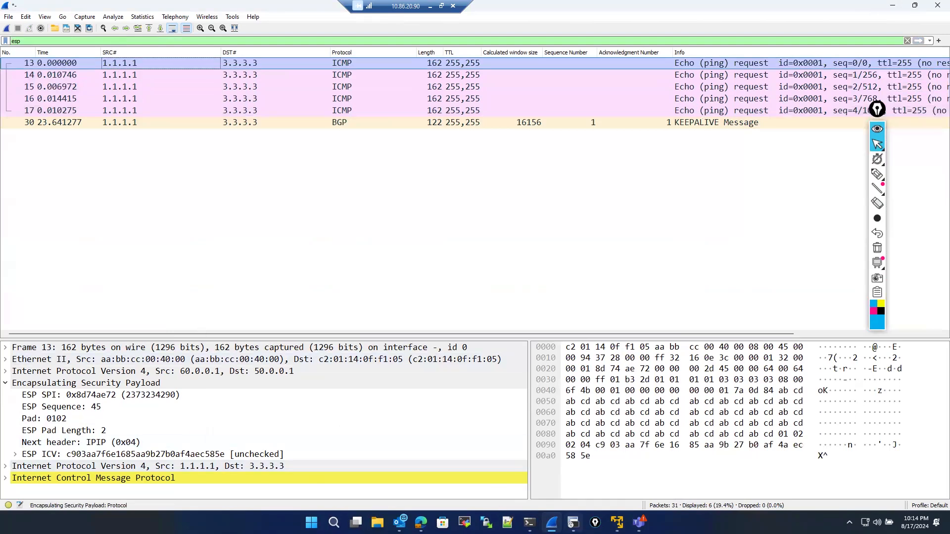
click(573, 523)
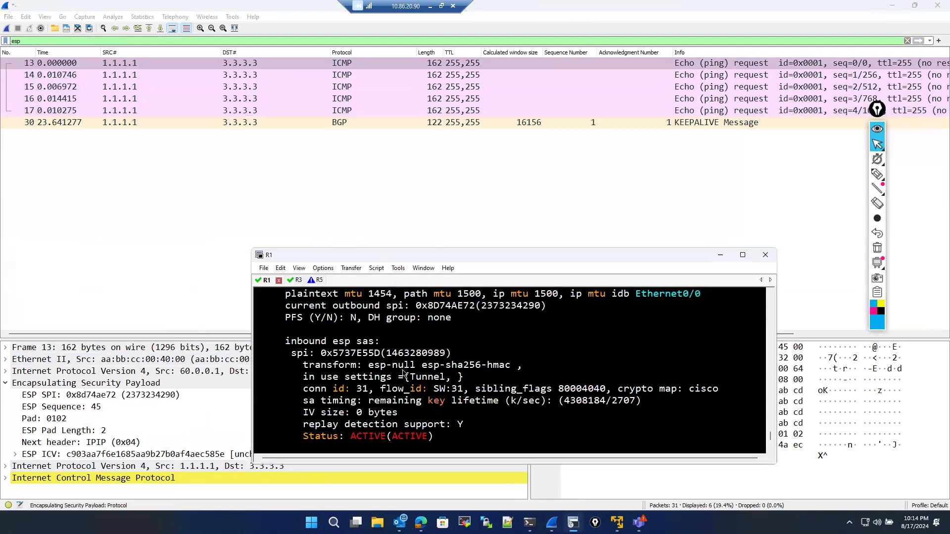
scroll(365, 409, up, 2)
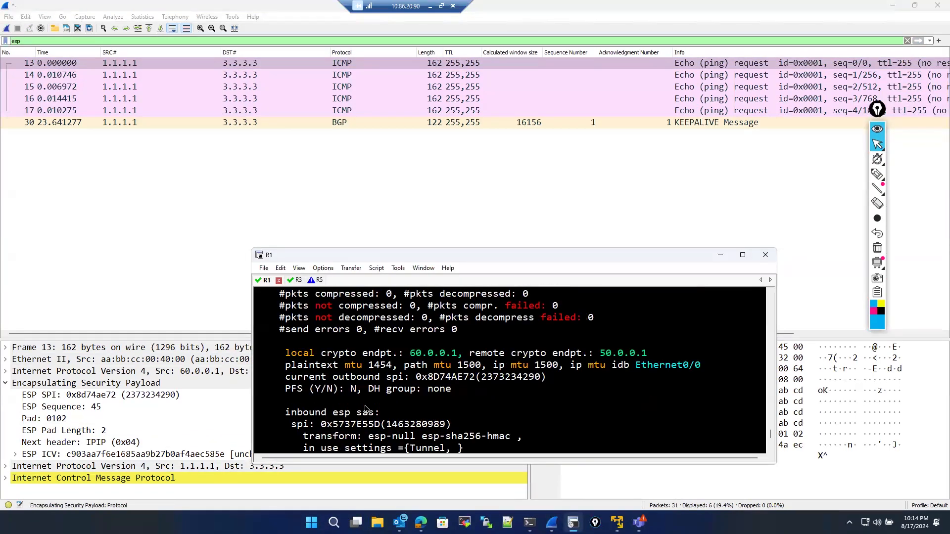
scroll(365, 409, up, 7)
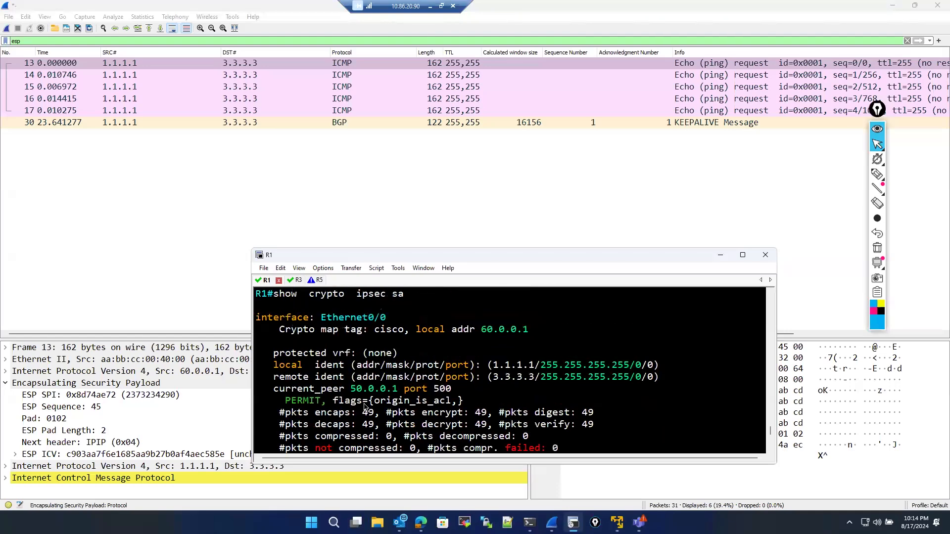
scroll(364, 407, down, 9)
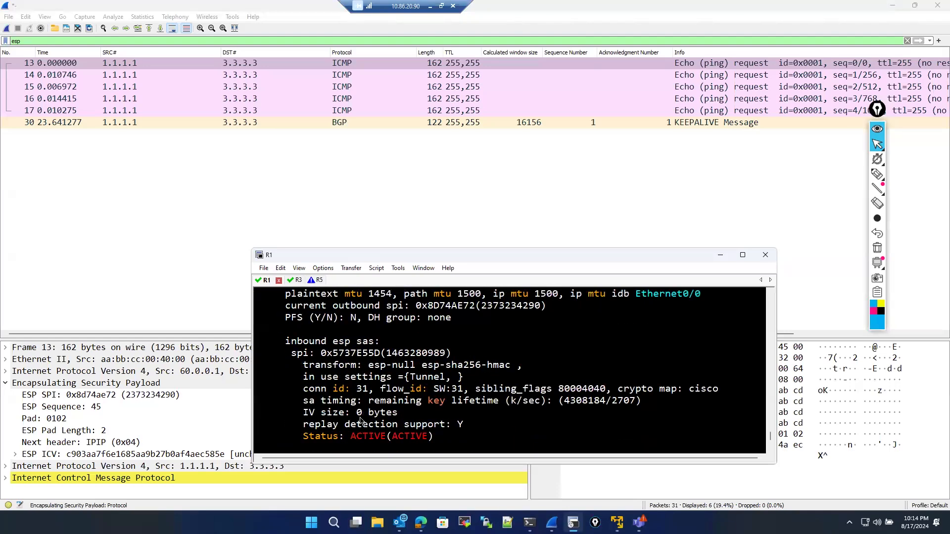
key(Up)
key(Return)
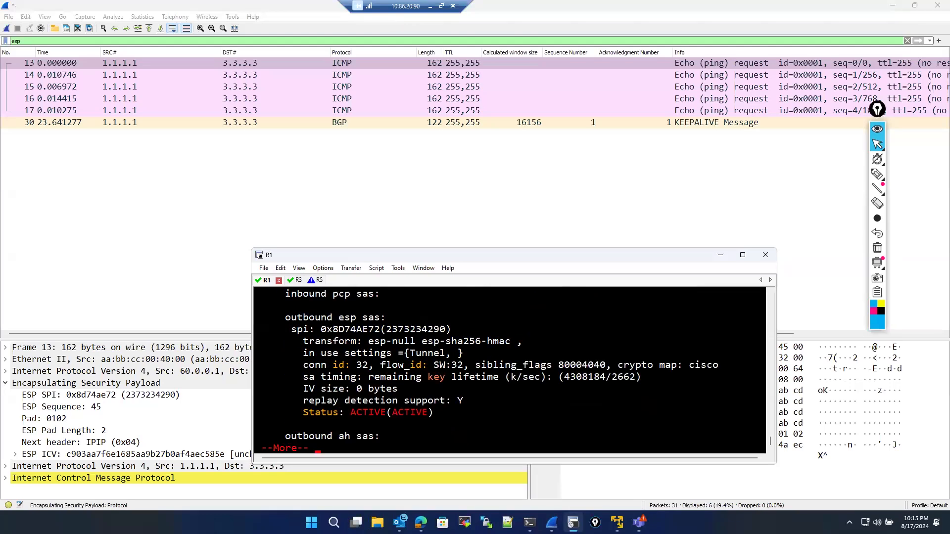
- Scroll through R1's new IPsec SA output and highlight the outbound ESP SPI
scroll(339, 393, up, 5)
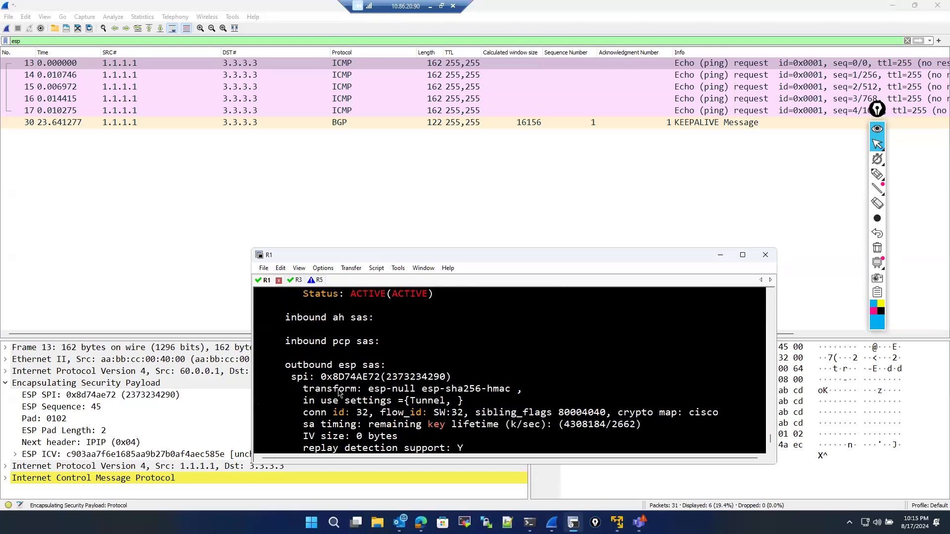
scroll(338, 394, down, 2)
scroll(338, 393, up, 3)
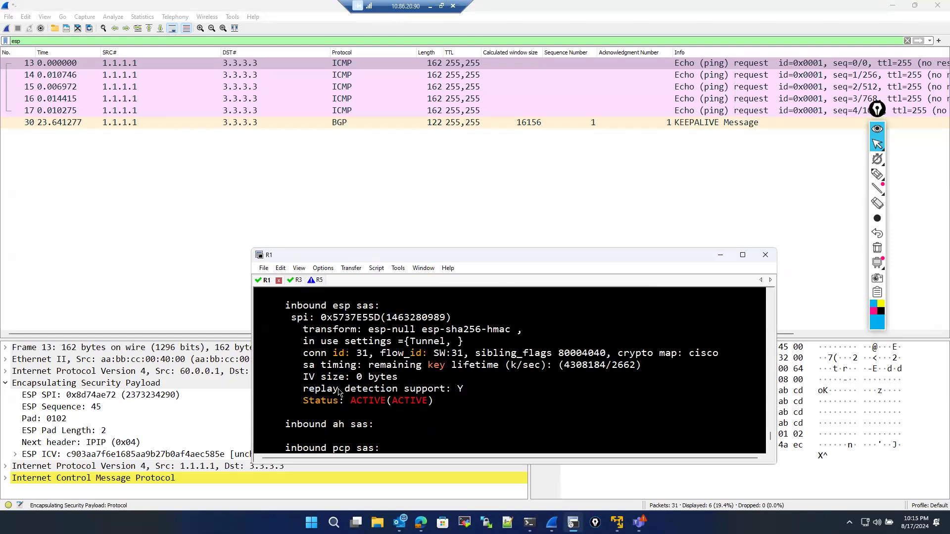
scroll(338, 392, up, 3)
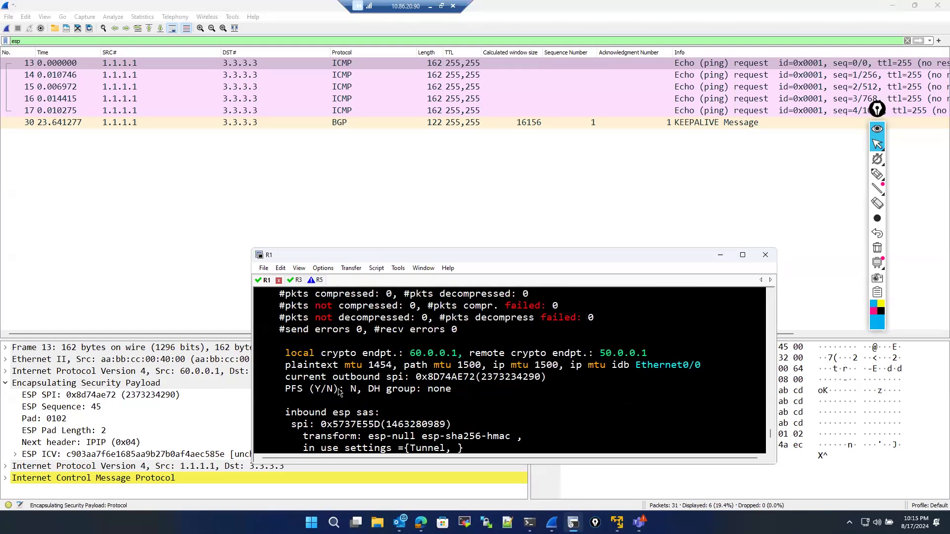
scroll(338, 393, up, 5)
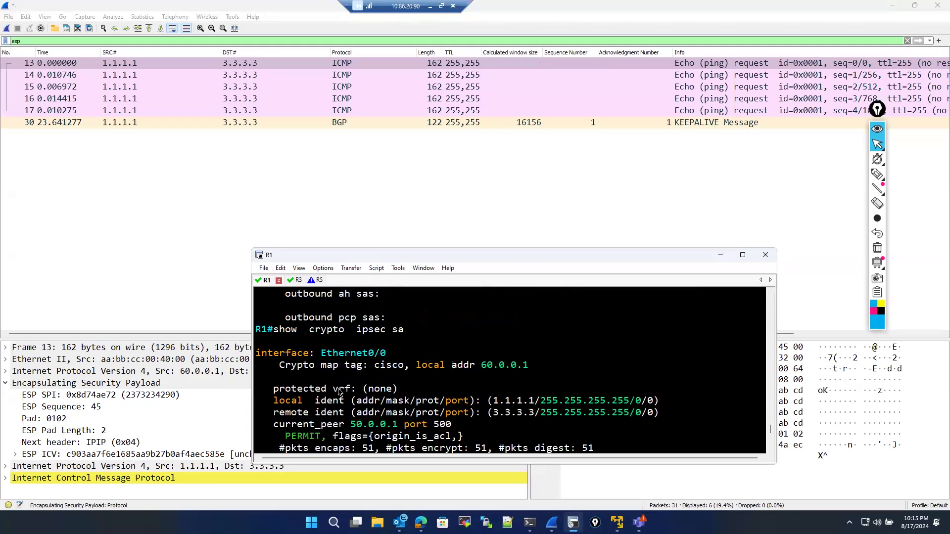
scroll(339, 392, down, 10)
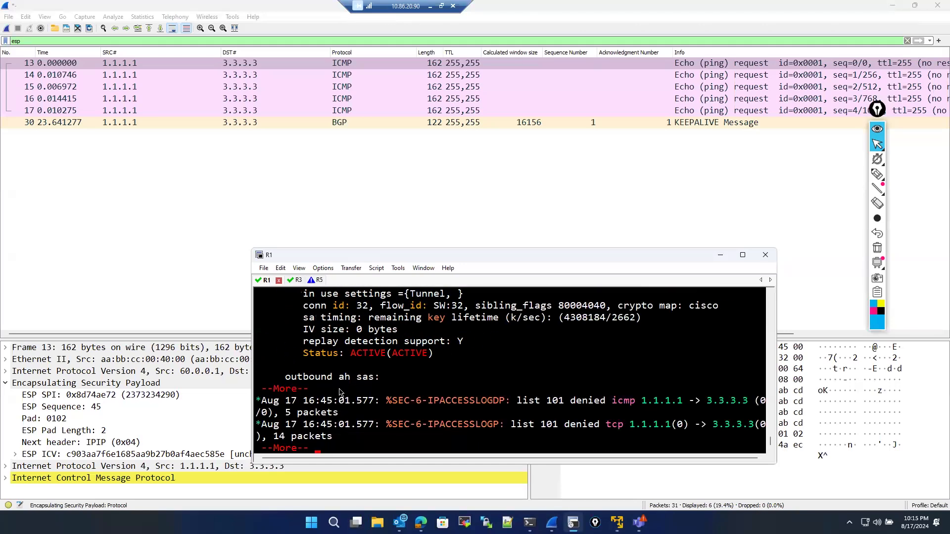
scroll(338, 391, up, 3)
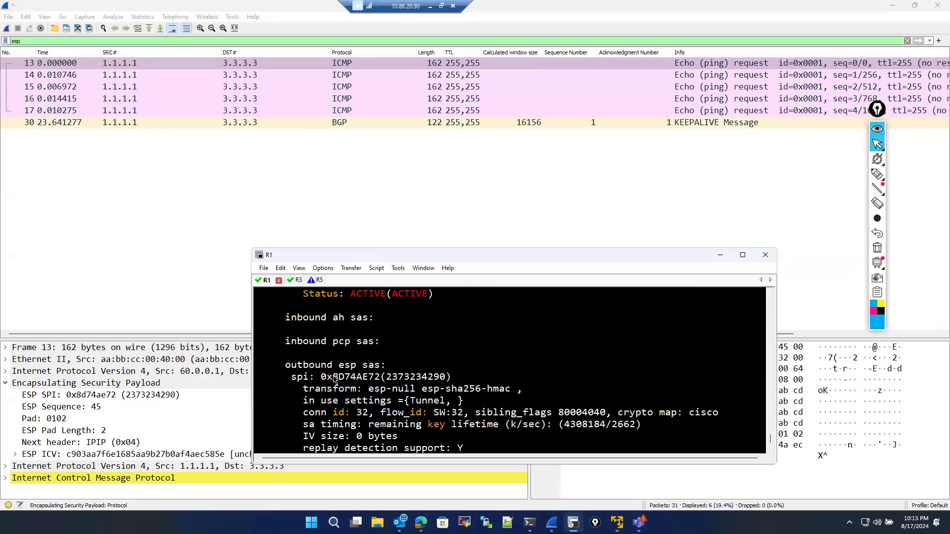
drag(316, 377, 384, 377)
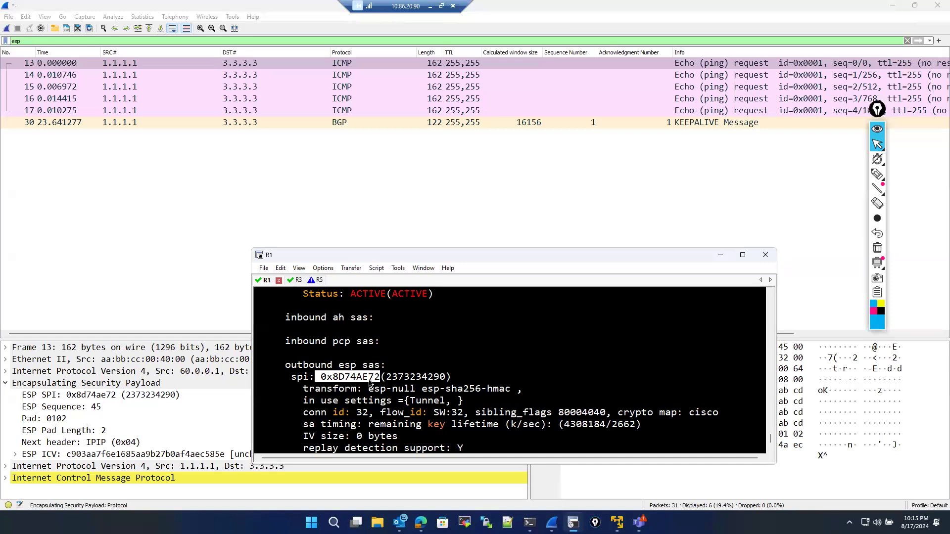
scroll(376, 379, down, 2)
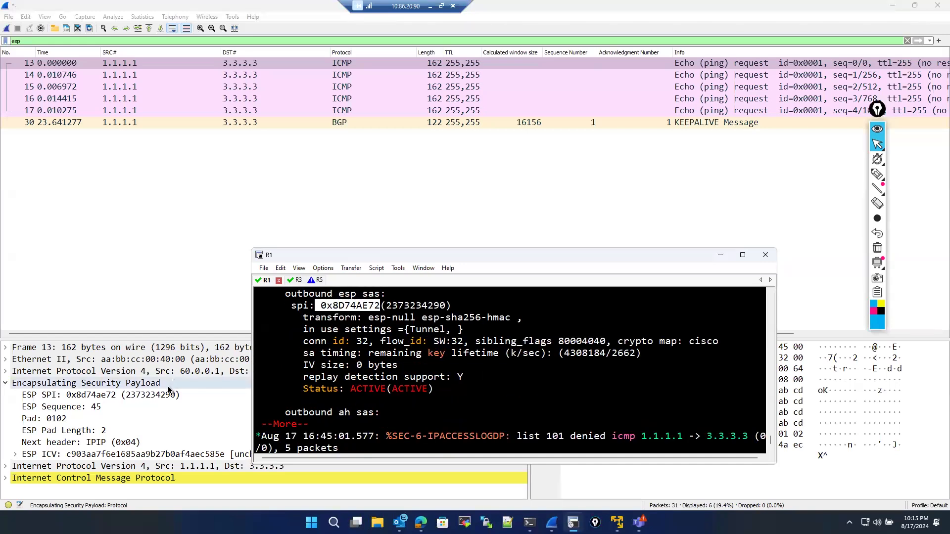
- Compare R1's outbound SPI with the ESP SPI in the packet details, selecting the last echo request
mouse_move(877, 179)
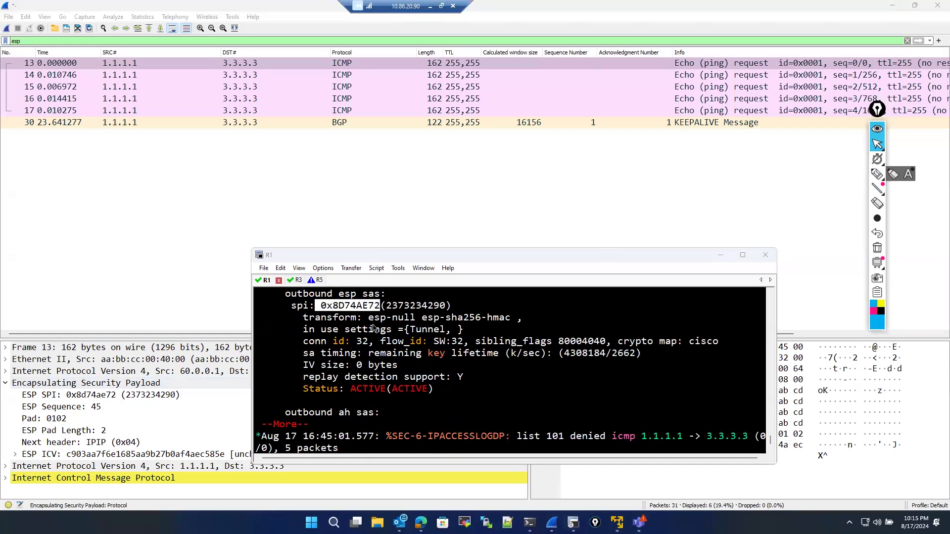
click(878, 178)
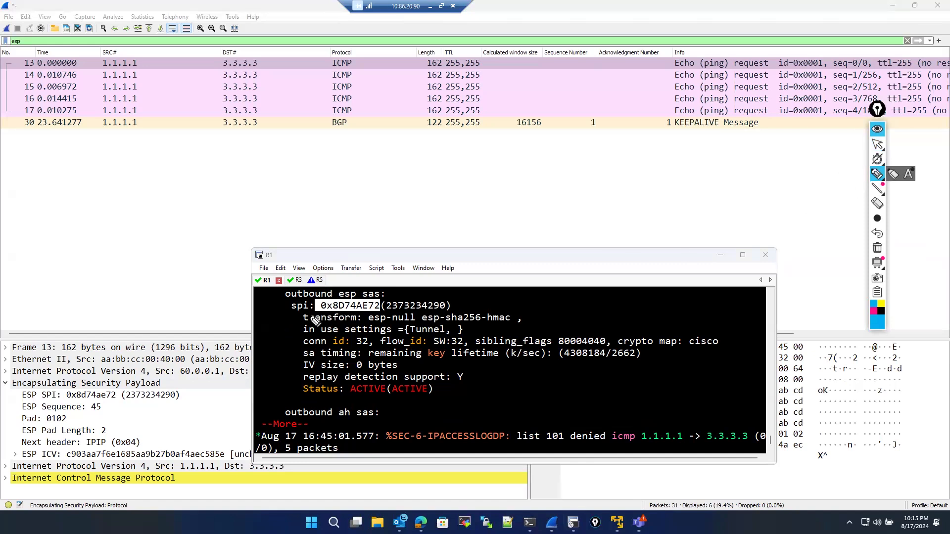
mouse_move(326, 305)
mouse_down()
mouse_move(131, 391)
mouse_move(161, 384)
mouse_up()
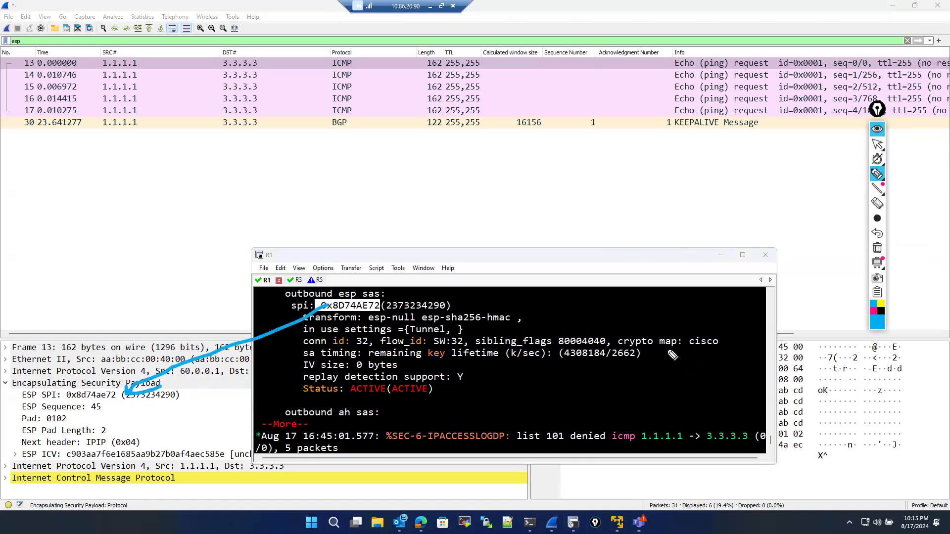
click(878, 144)
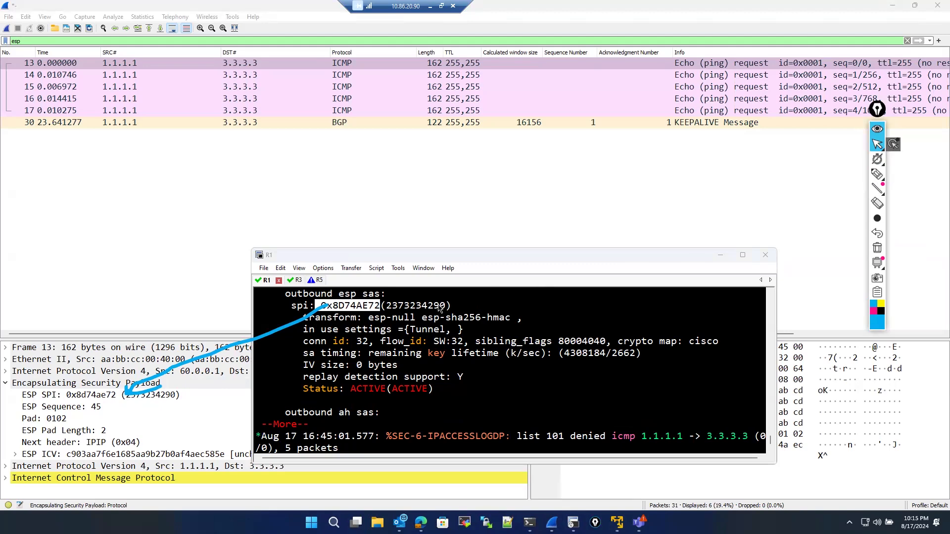
scroll(440, 309, up, 5)
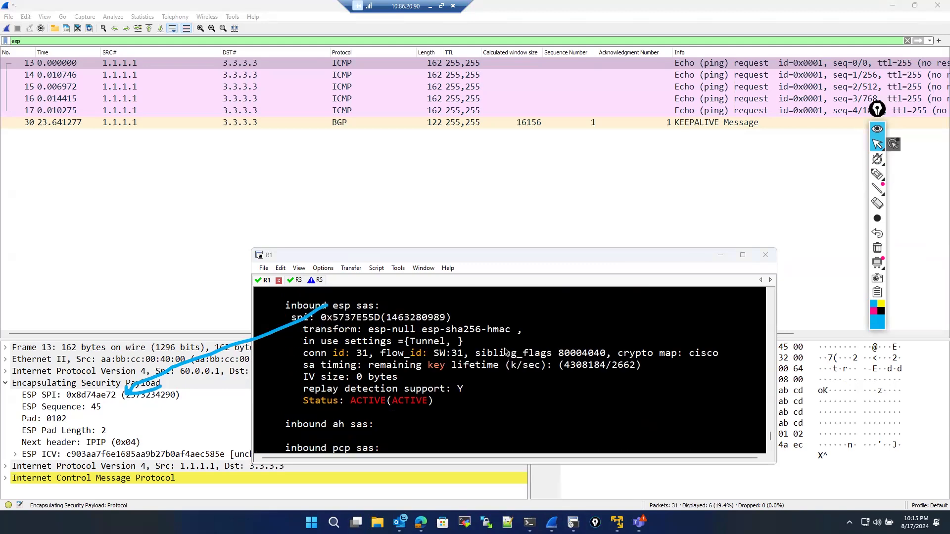
scroll(531, 356, up, 2)
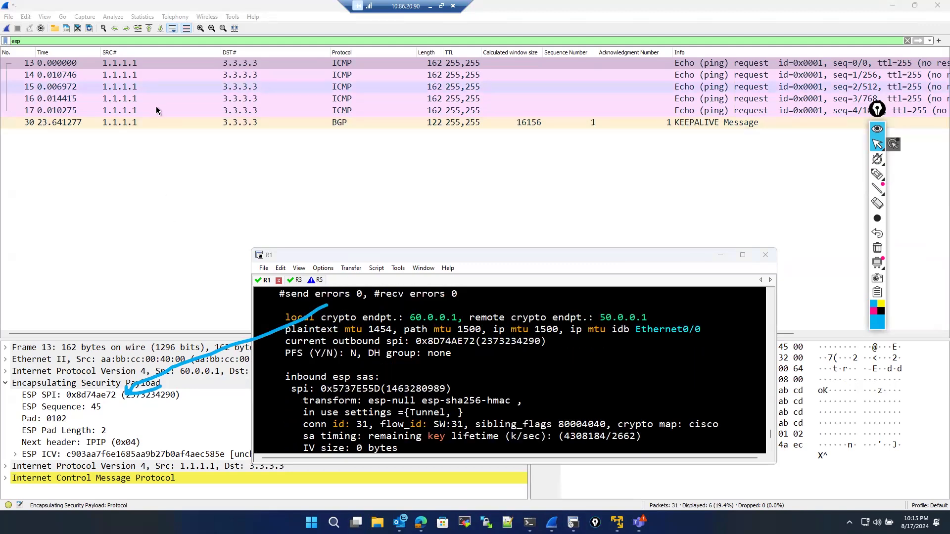
click(156, 110)
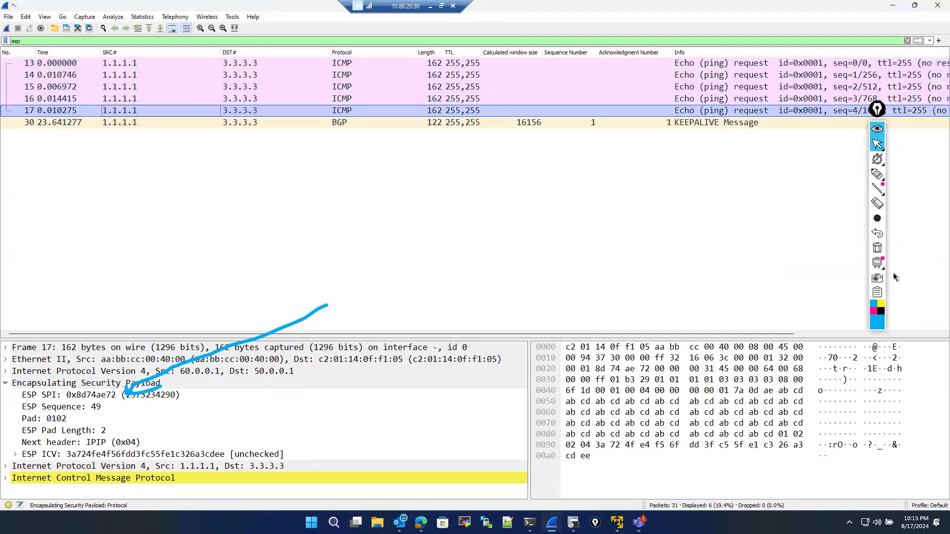
click(881, 254)
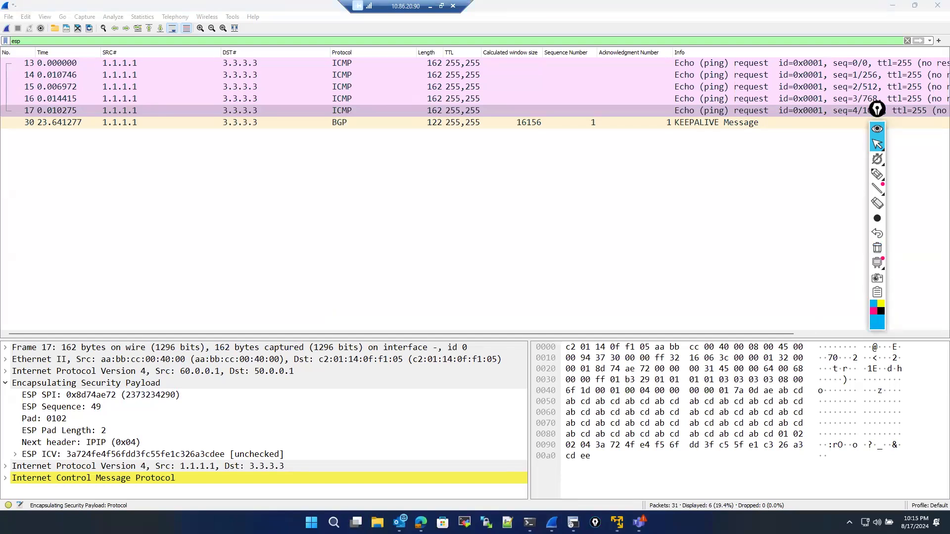
- Maximize R1's console, page through the rest of the SA output and examine the encaps and decaps counters
click(574, 523)
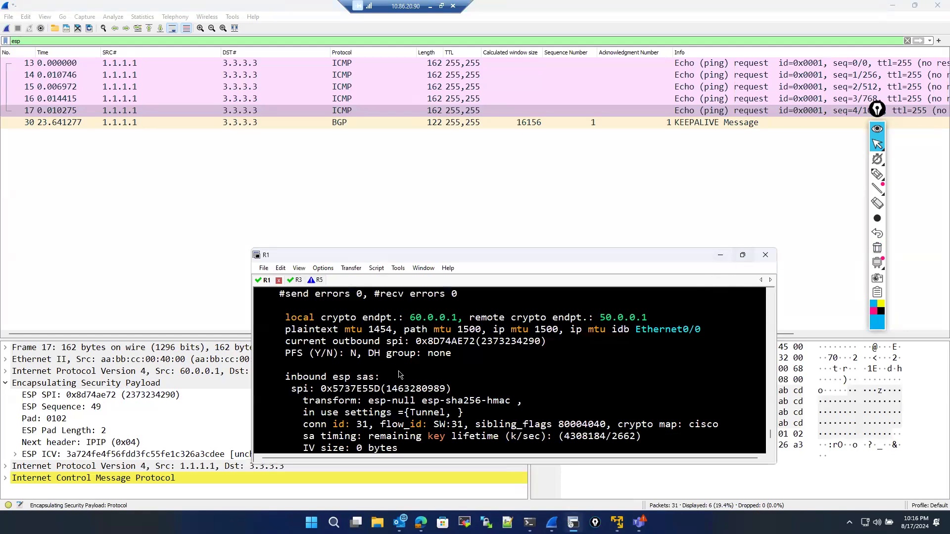
key(super+Up)
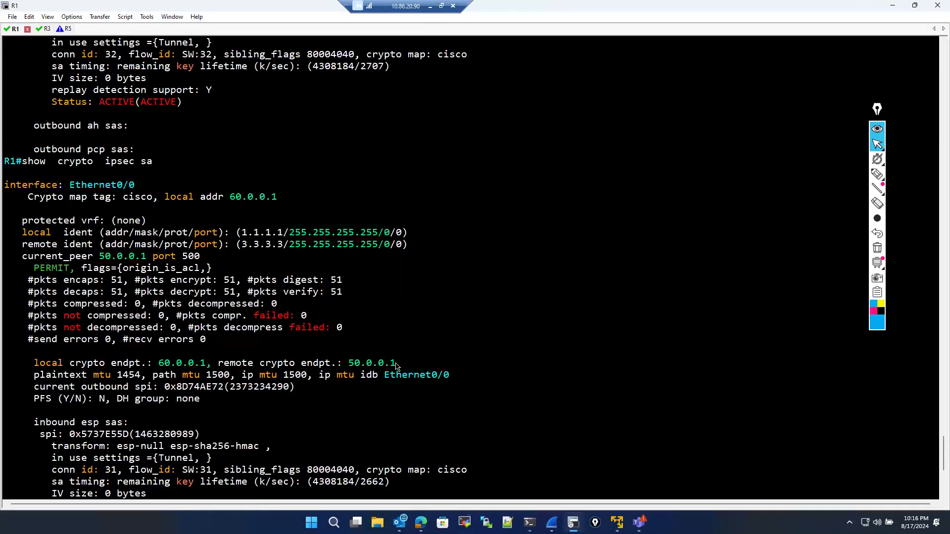
key(Return)
key(Return)
key(Return)
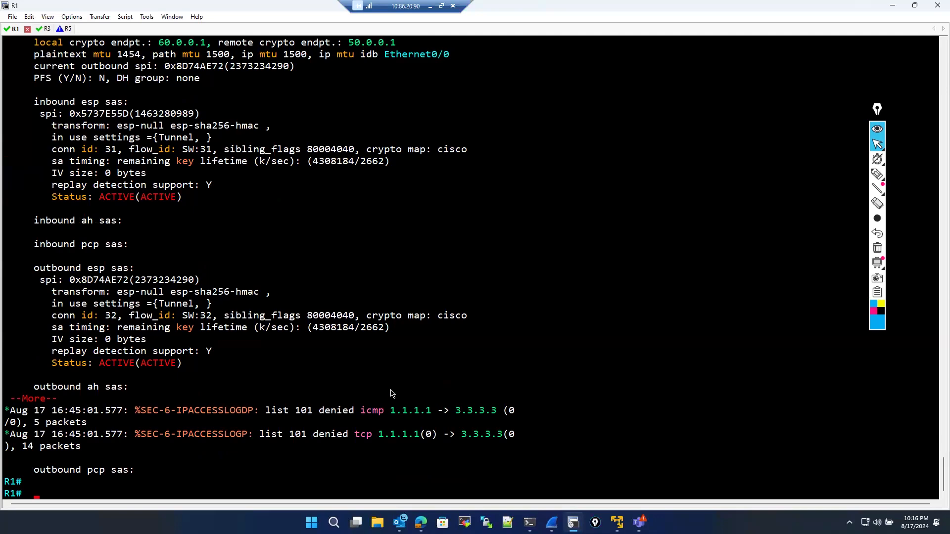
scroll(291, 431, up, 8)
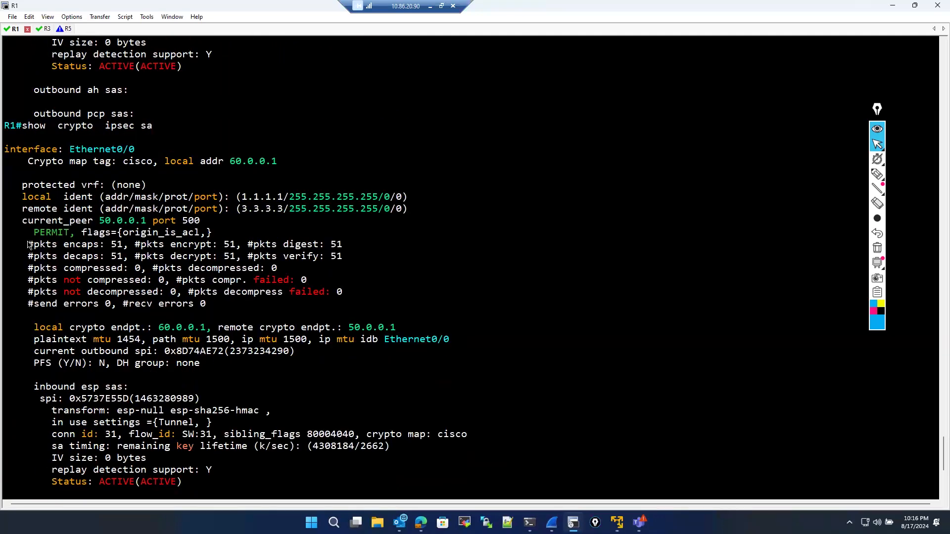
drag(29, 245, 346, 258)
click(260, 329)
scroll(256, 333, up, 2)
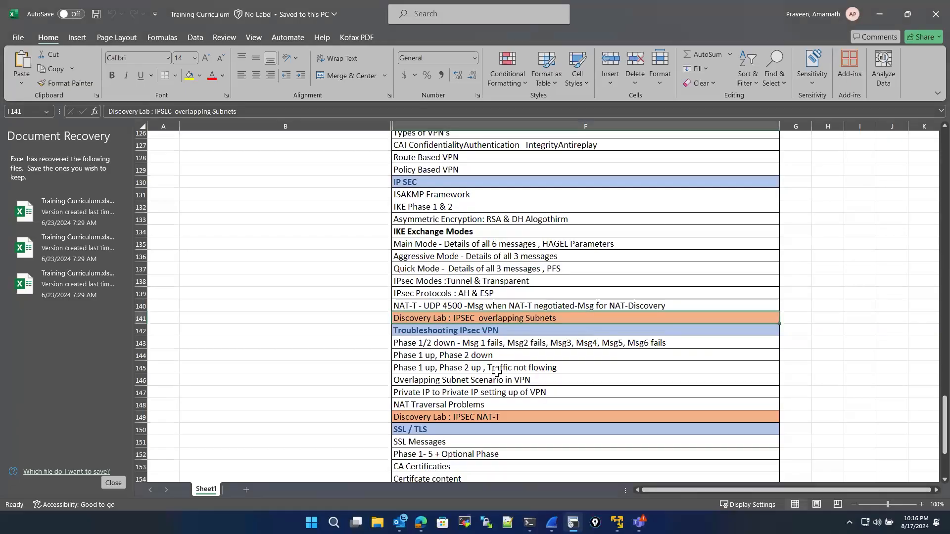
- Switch to the Training Curriculum spreadsheet and go through the Troubleshooting IPsec VPN topics one by one
scroll(494, 357, down, 1)
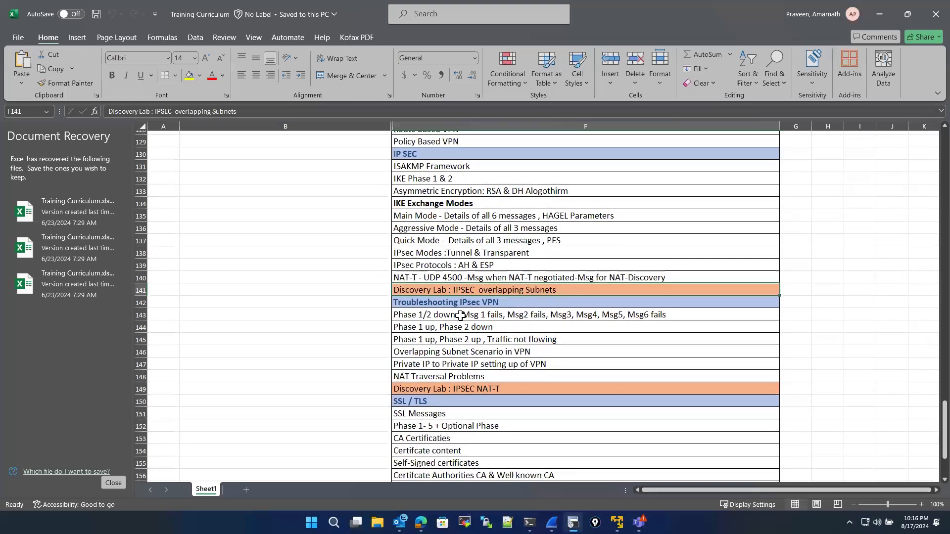
click(492, 315)
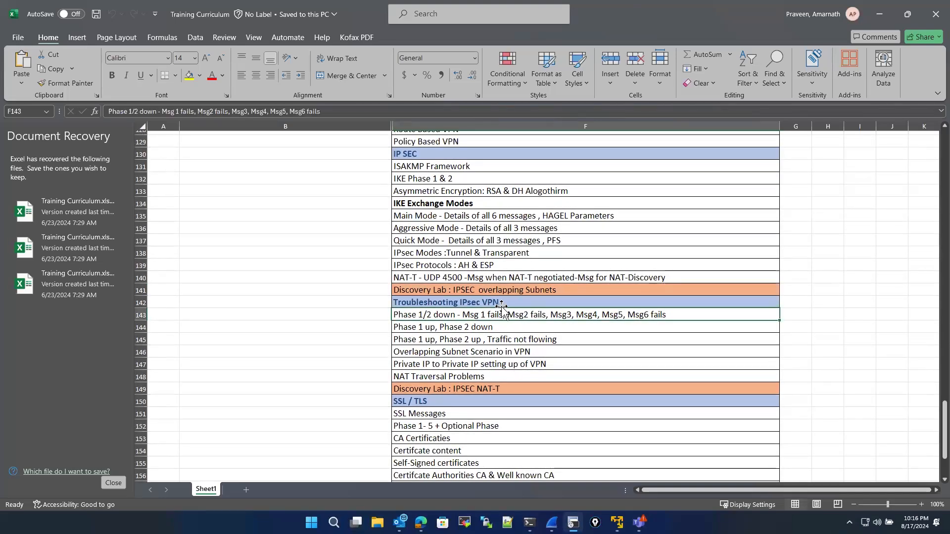
click(508, 352)
click(501, 315)
click(436, 328)
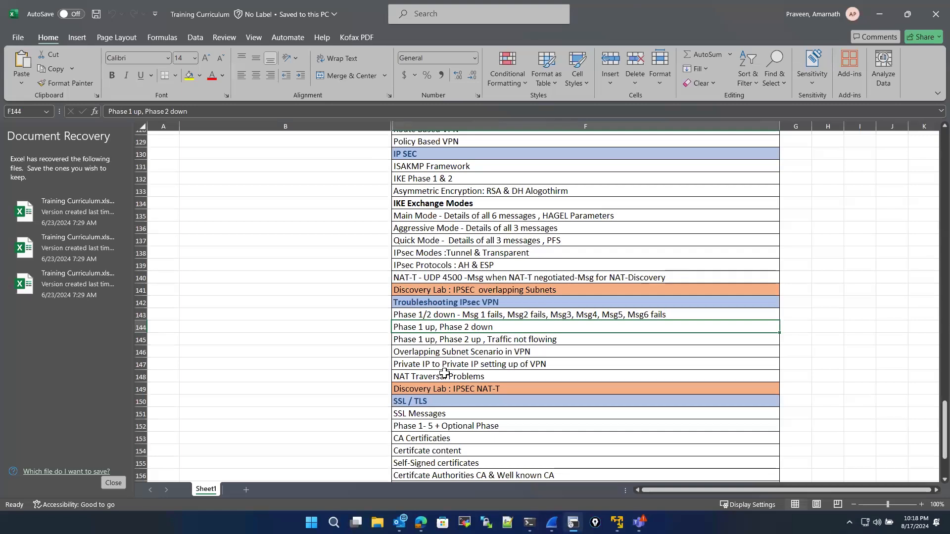
click(444, 374)
click(448, 341)
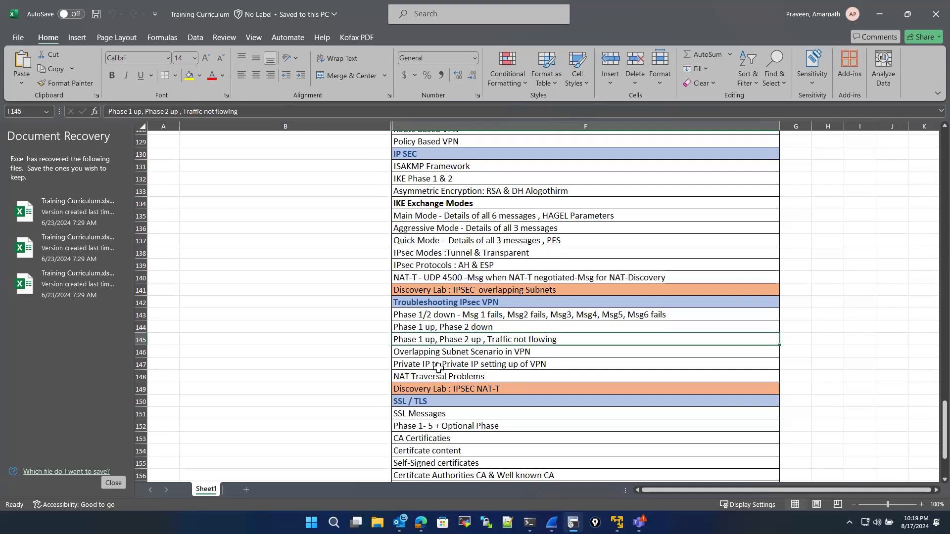
click(439, 366)
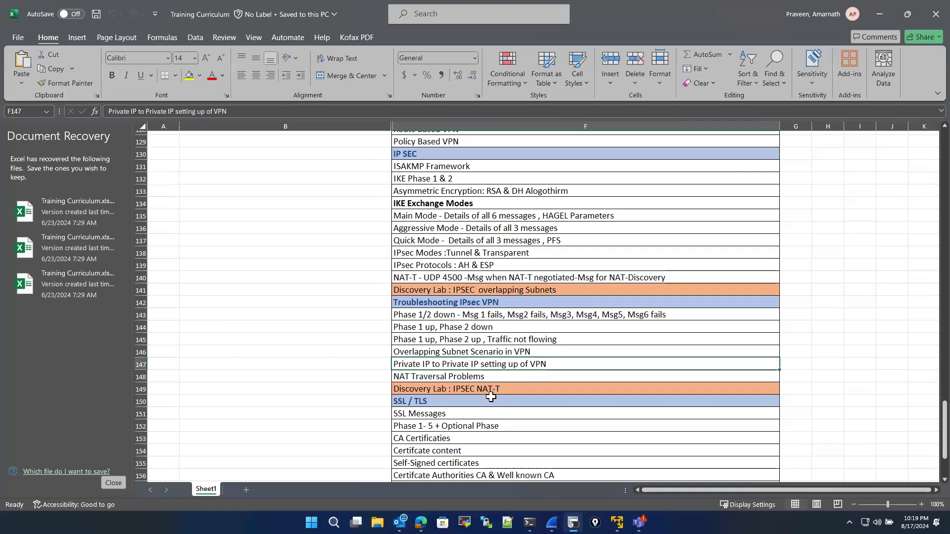
click(480, 378)
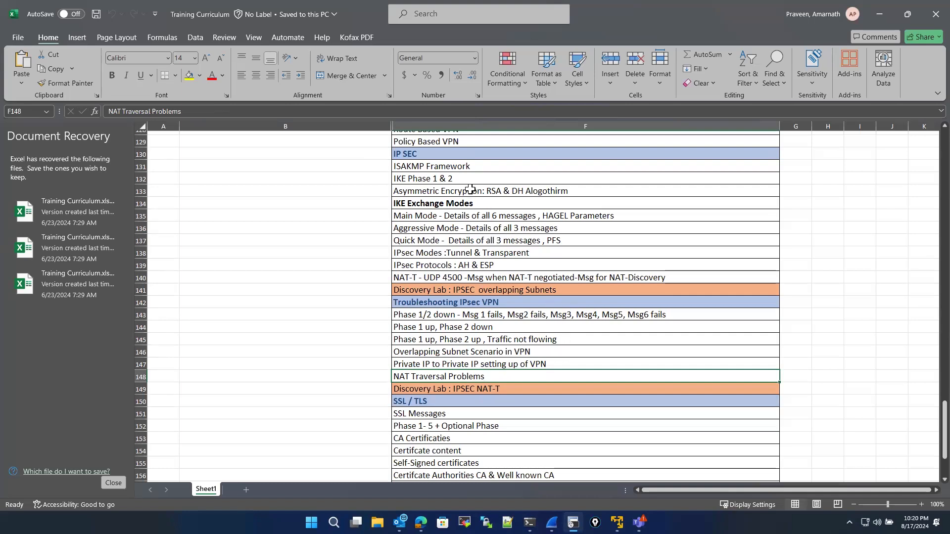
- Go through the IPsec and IKE Exchange Modes topics in the curriculum sheet, selecting each row in turn
click(471, 227)
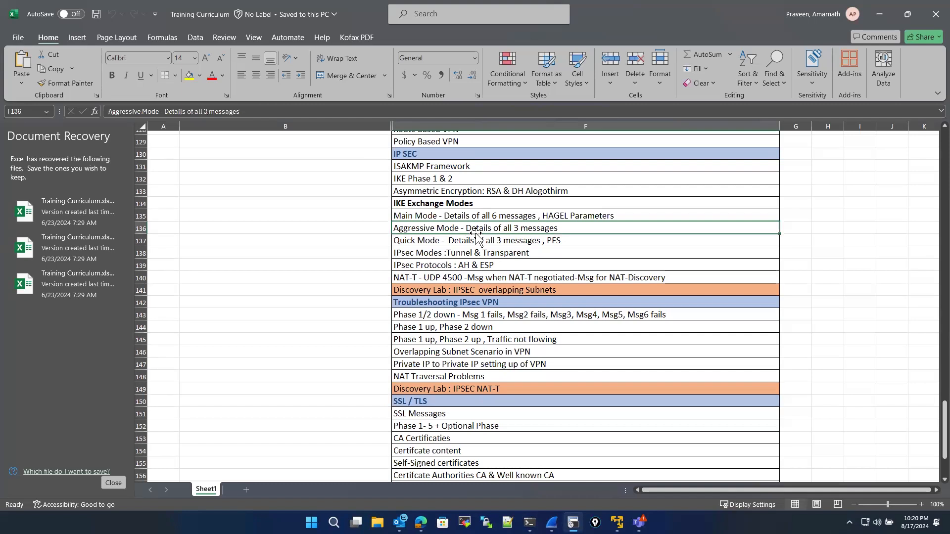
click(440, 169)
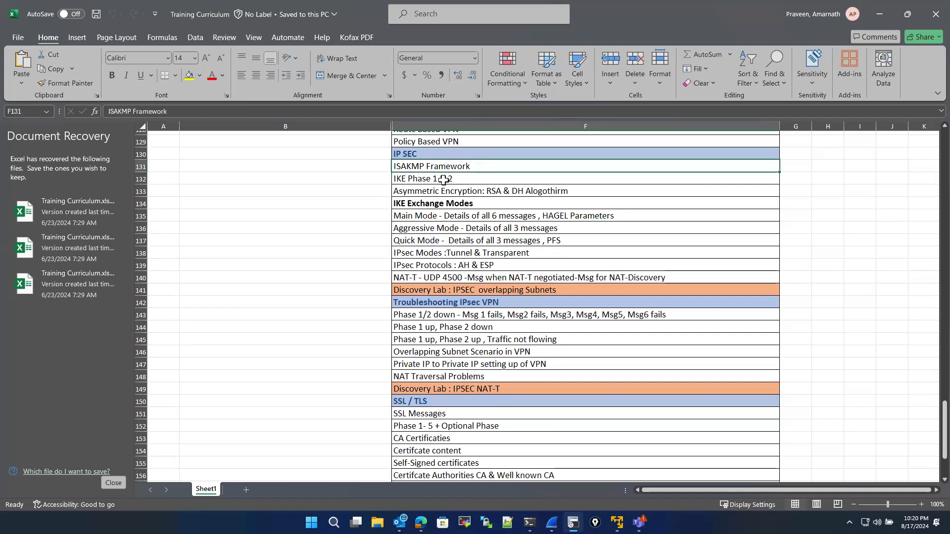
click(444, 180)
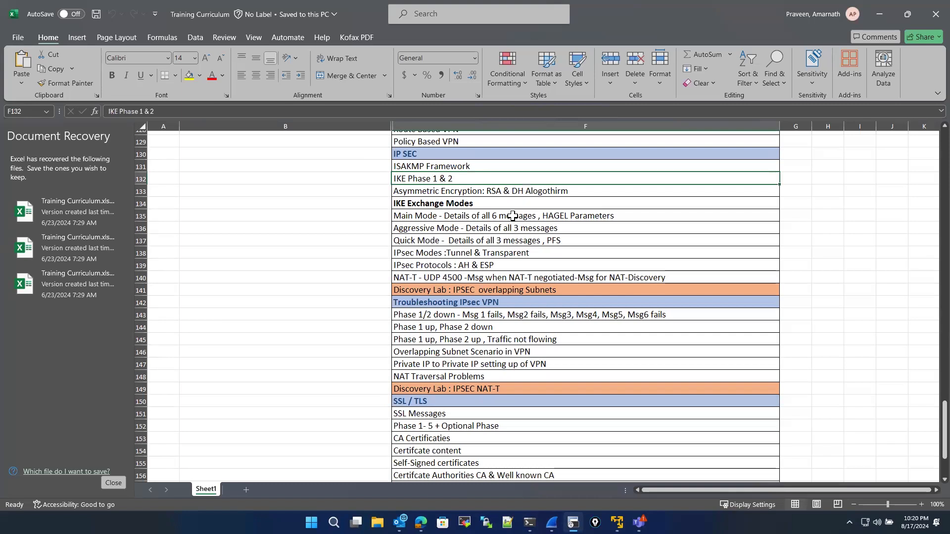
click(472, 218)
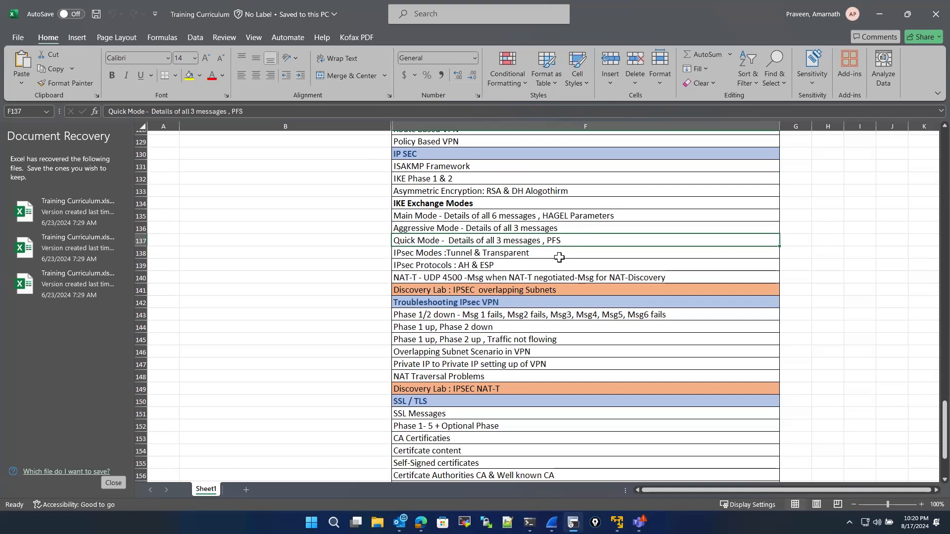
click(554, 251)
click(551, 243)
- Switch to the Packet level v3 presentation and open the PFS slide
key(alt+Tab)
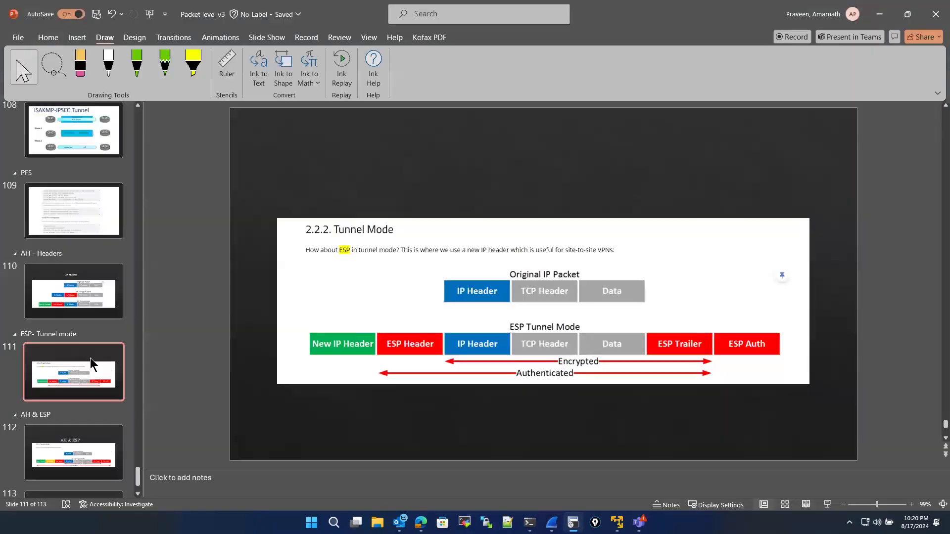
scroll(80, 370, down, 2)
scroll(79, 367, up, 2)
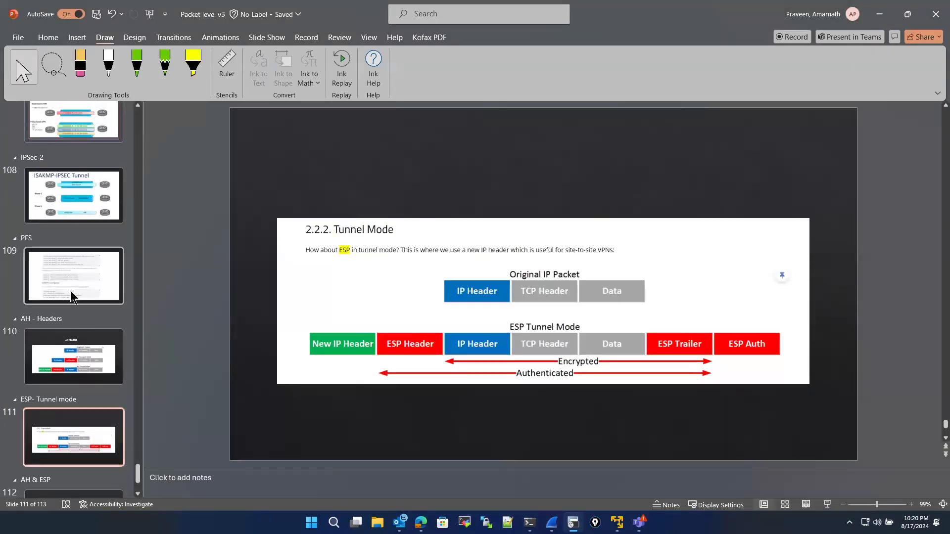
click(70, 290)
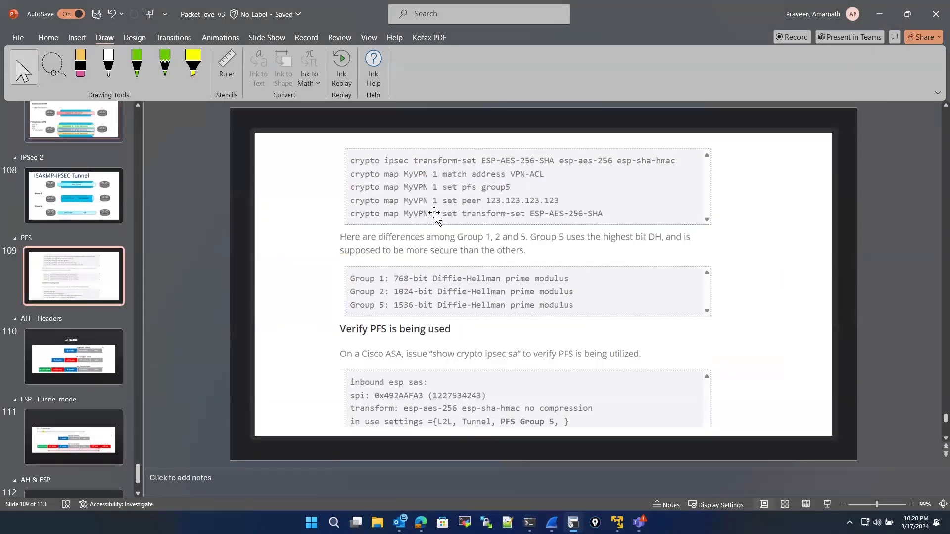